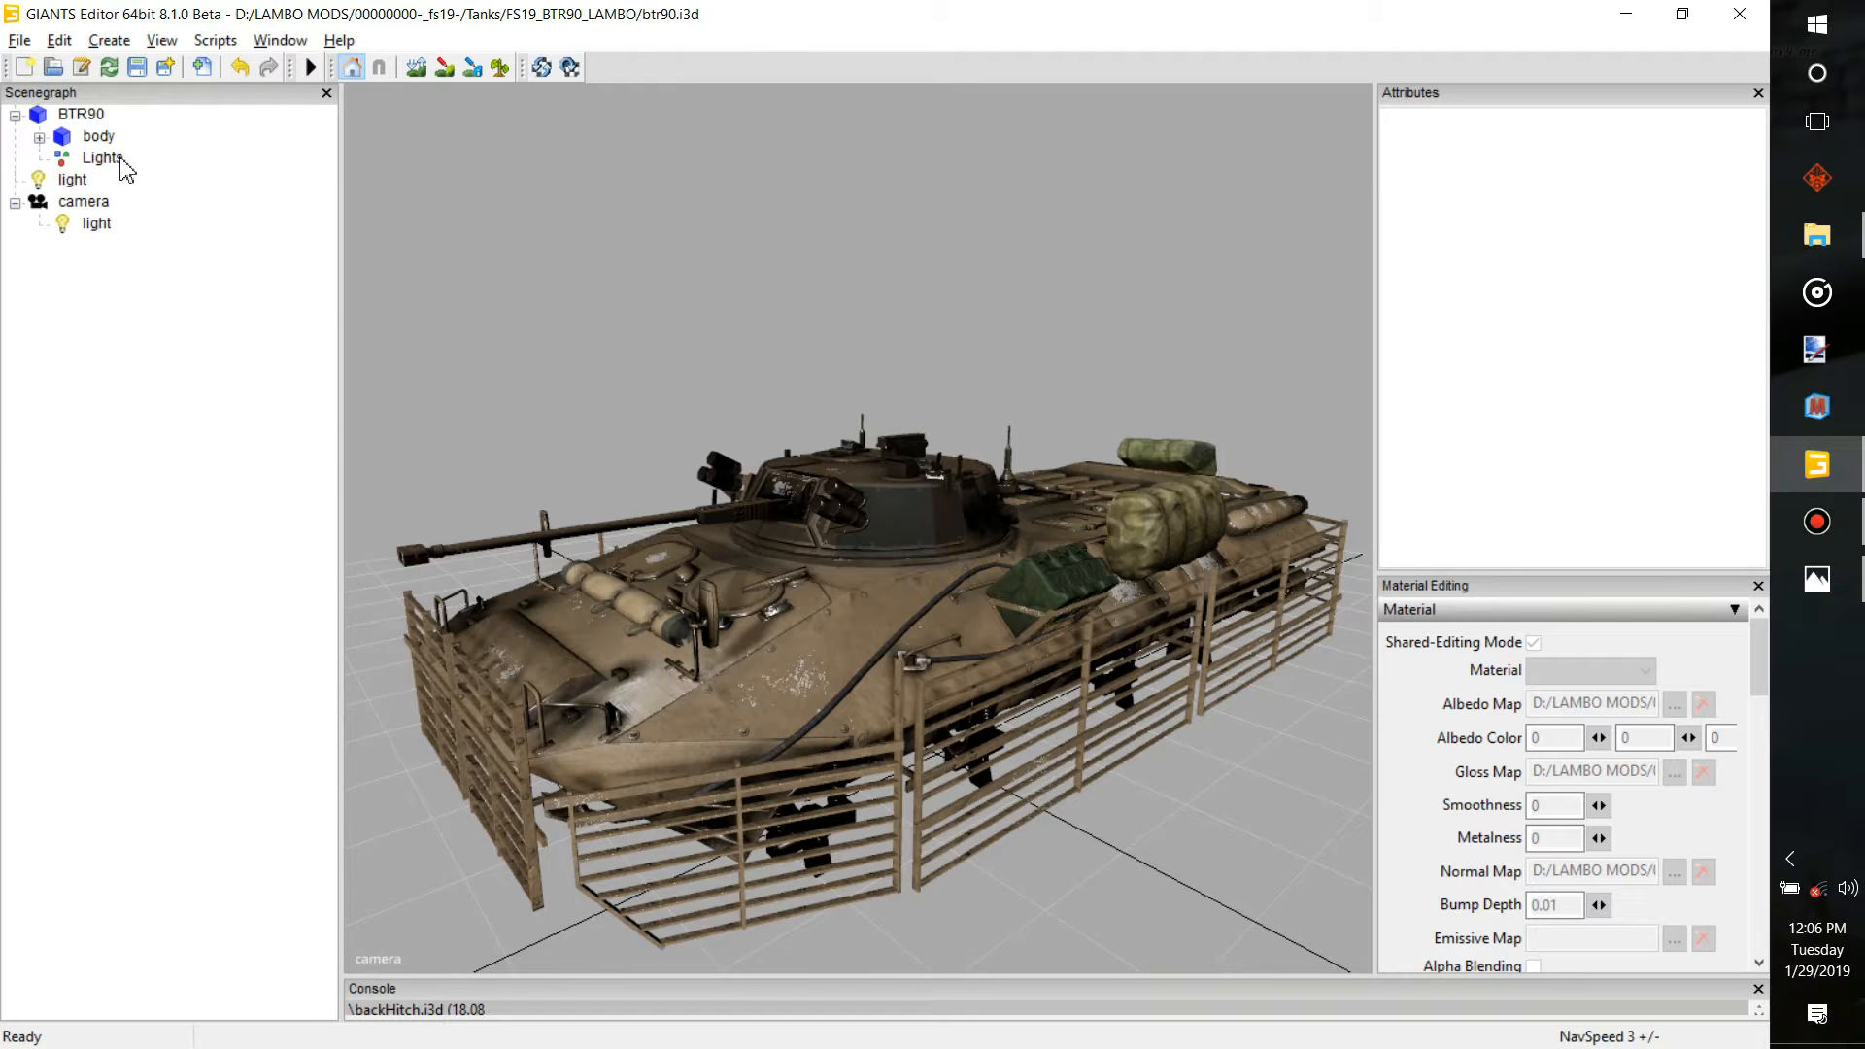
Start an import for the Lights group and browse the game's shared assets to the lights/lizard folder
click(104, 158)
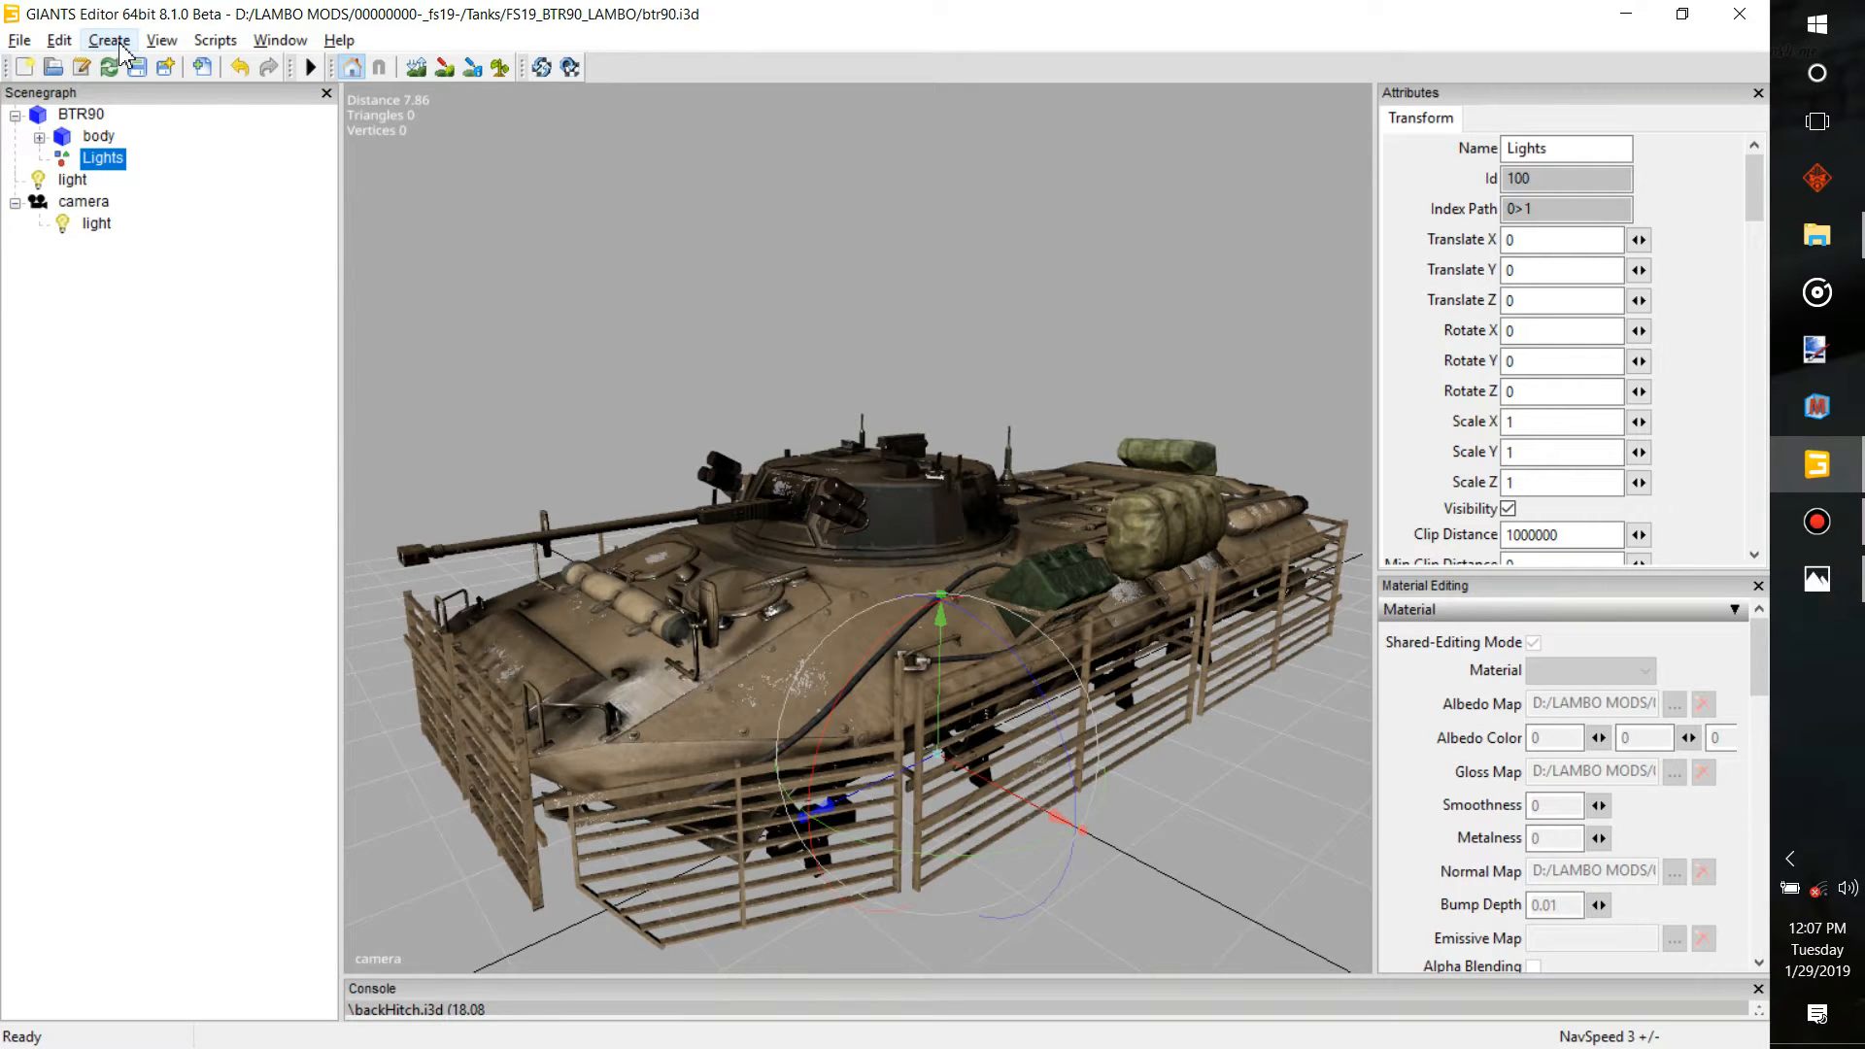
click(206, 69)
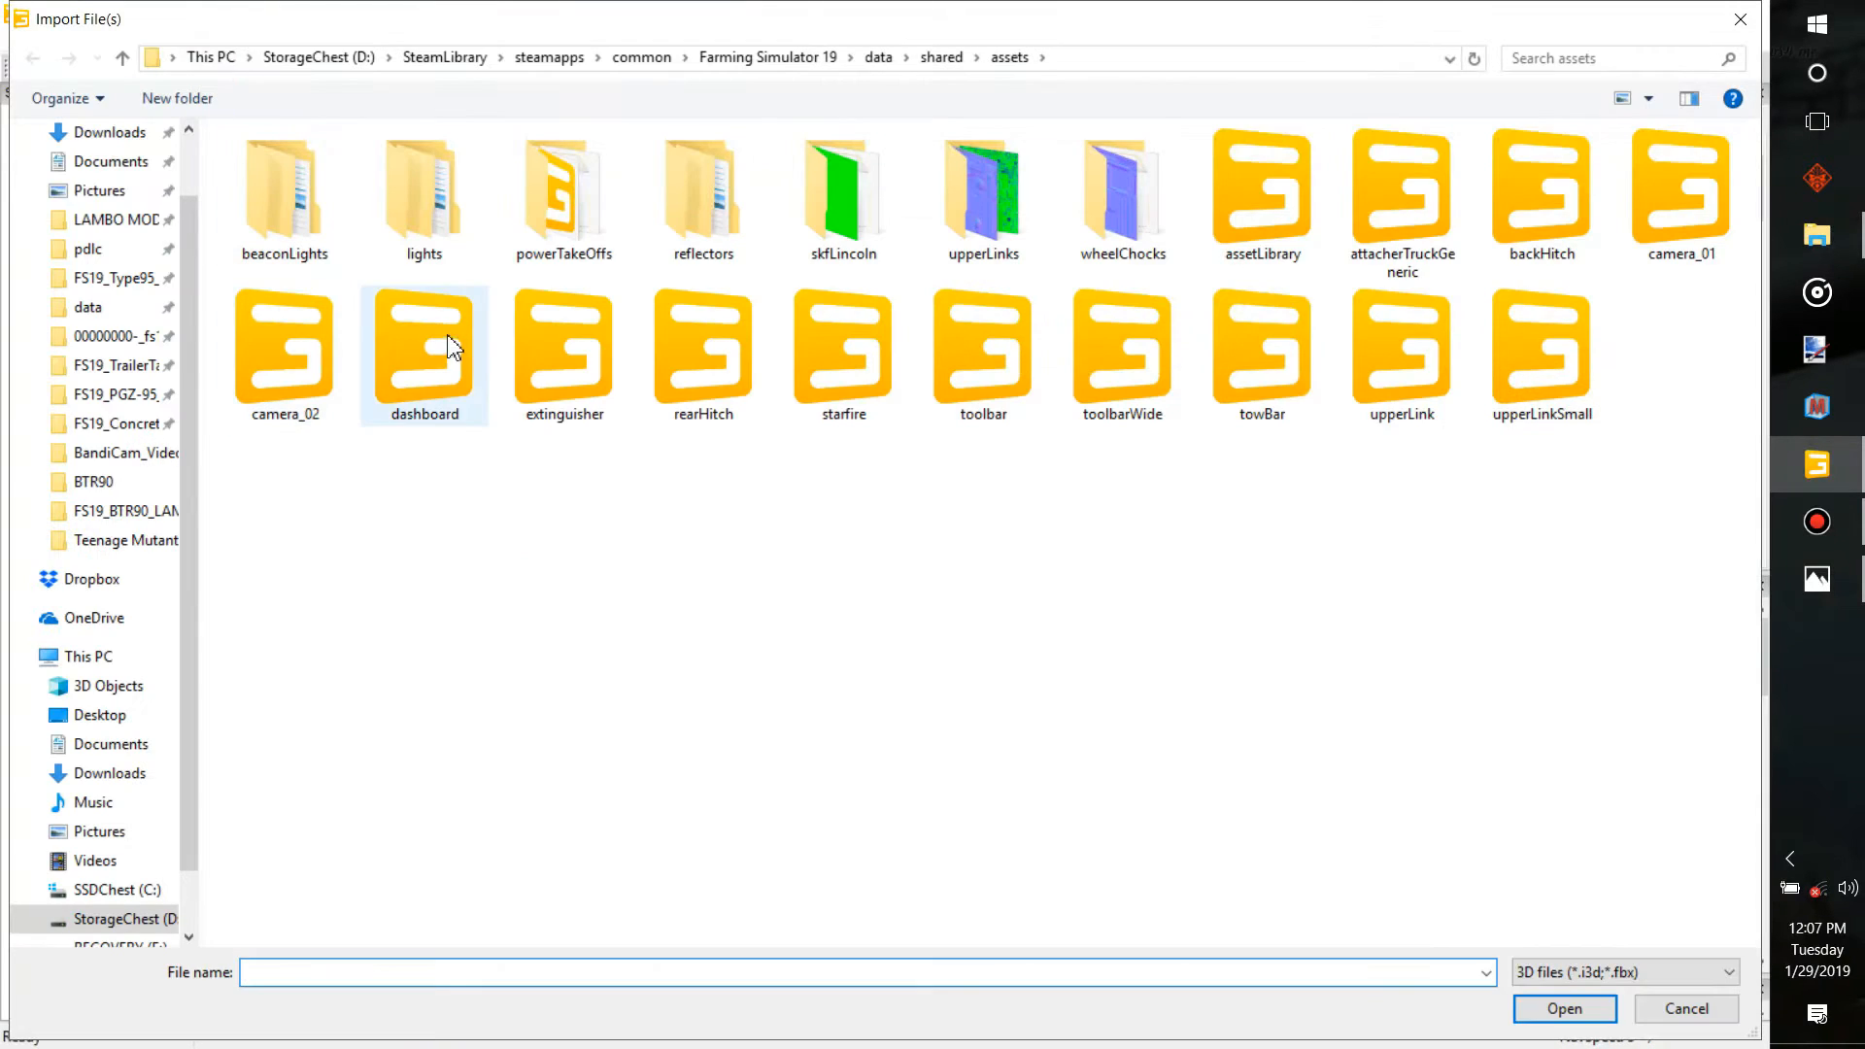
mouse_move(1813, 602)
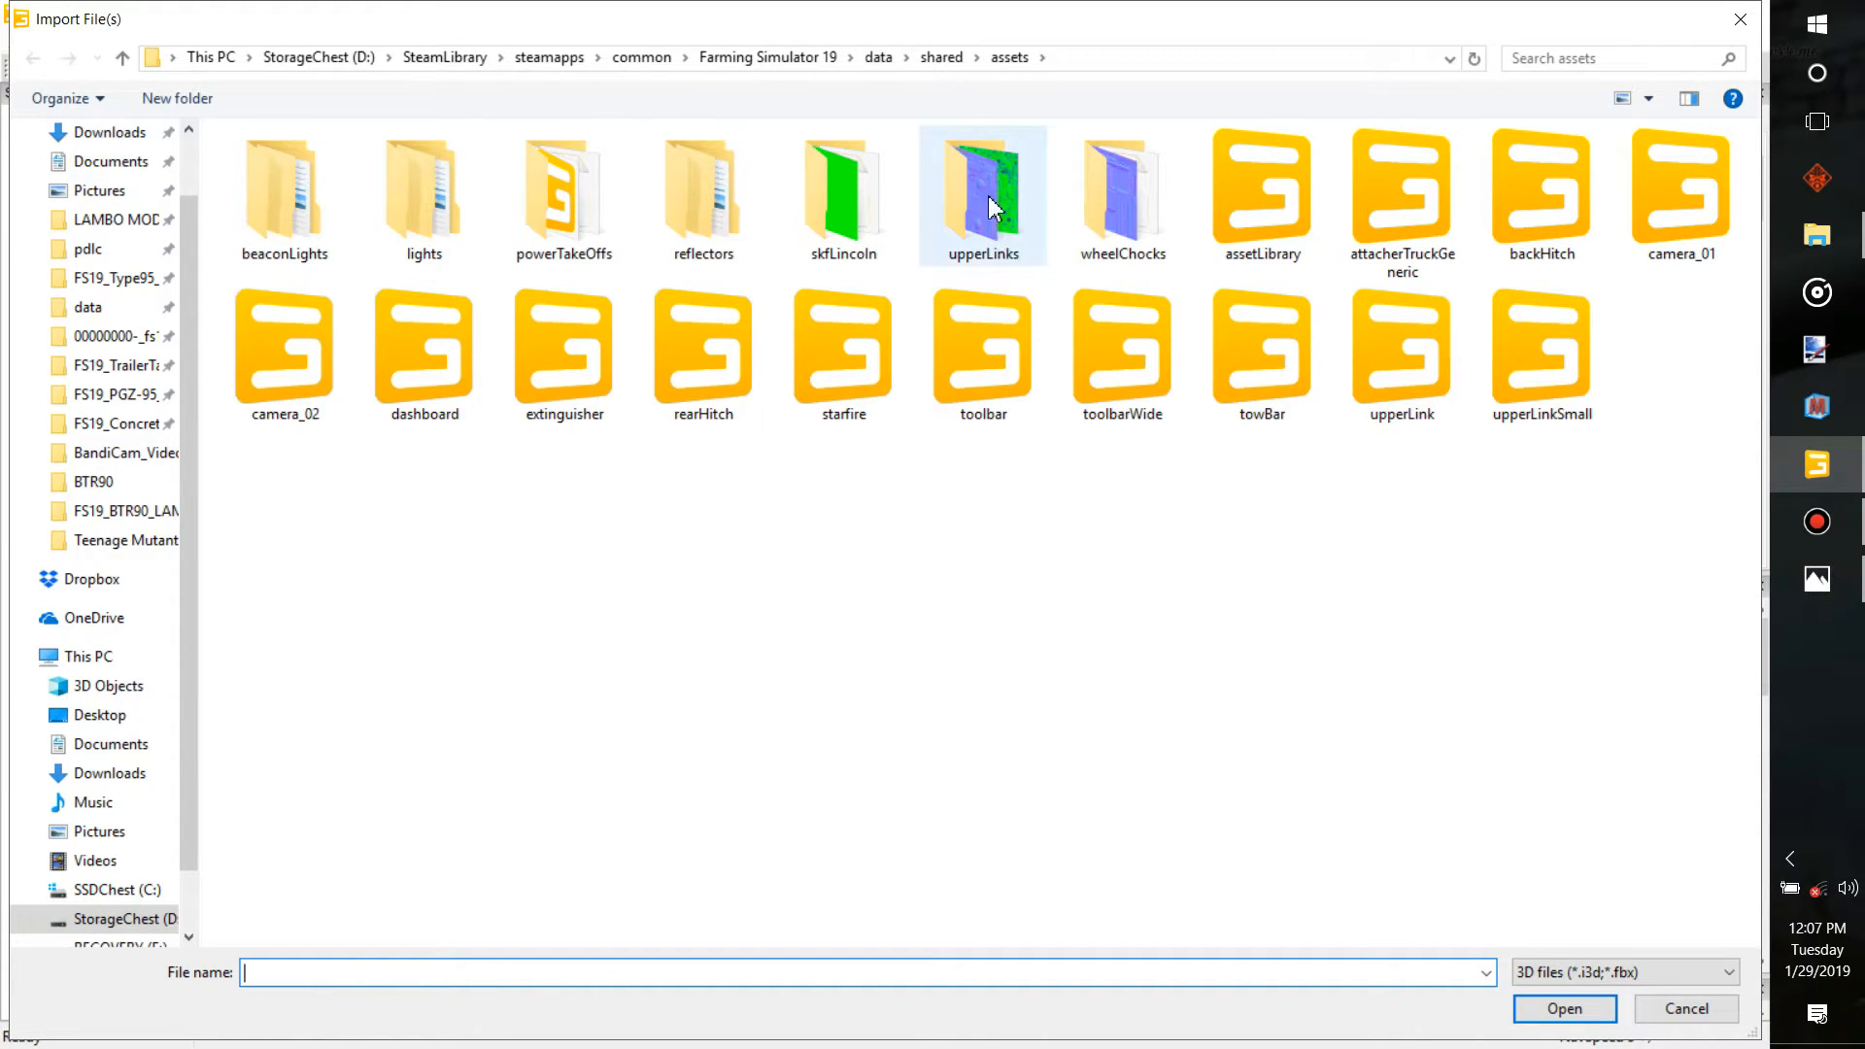
double_click(437, 205)
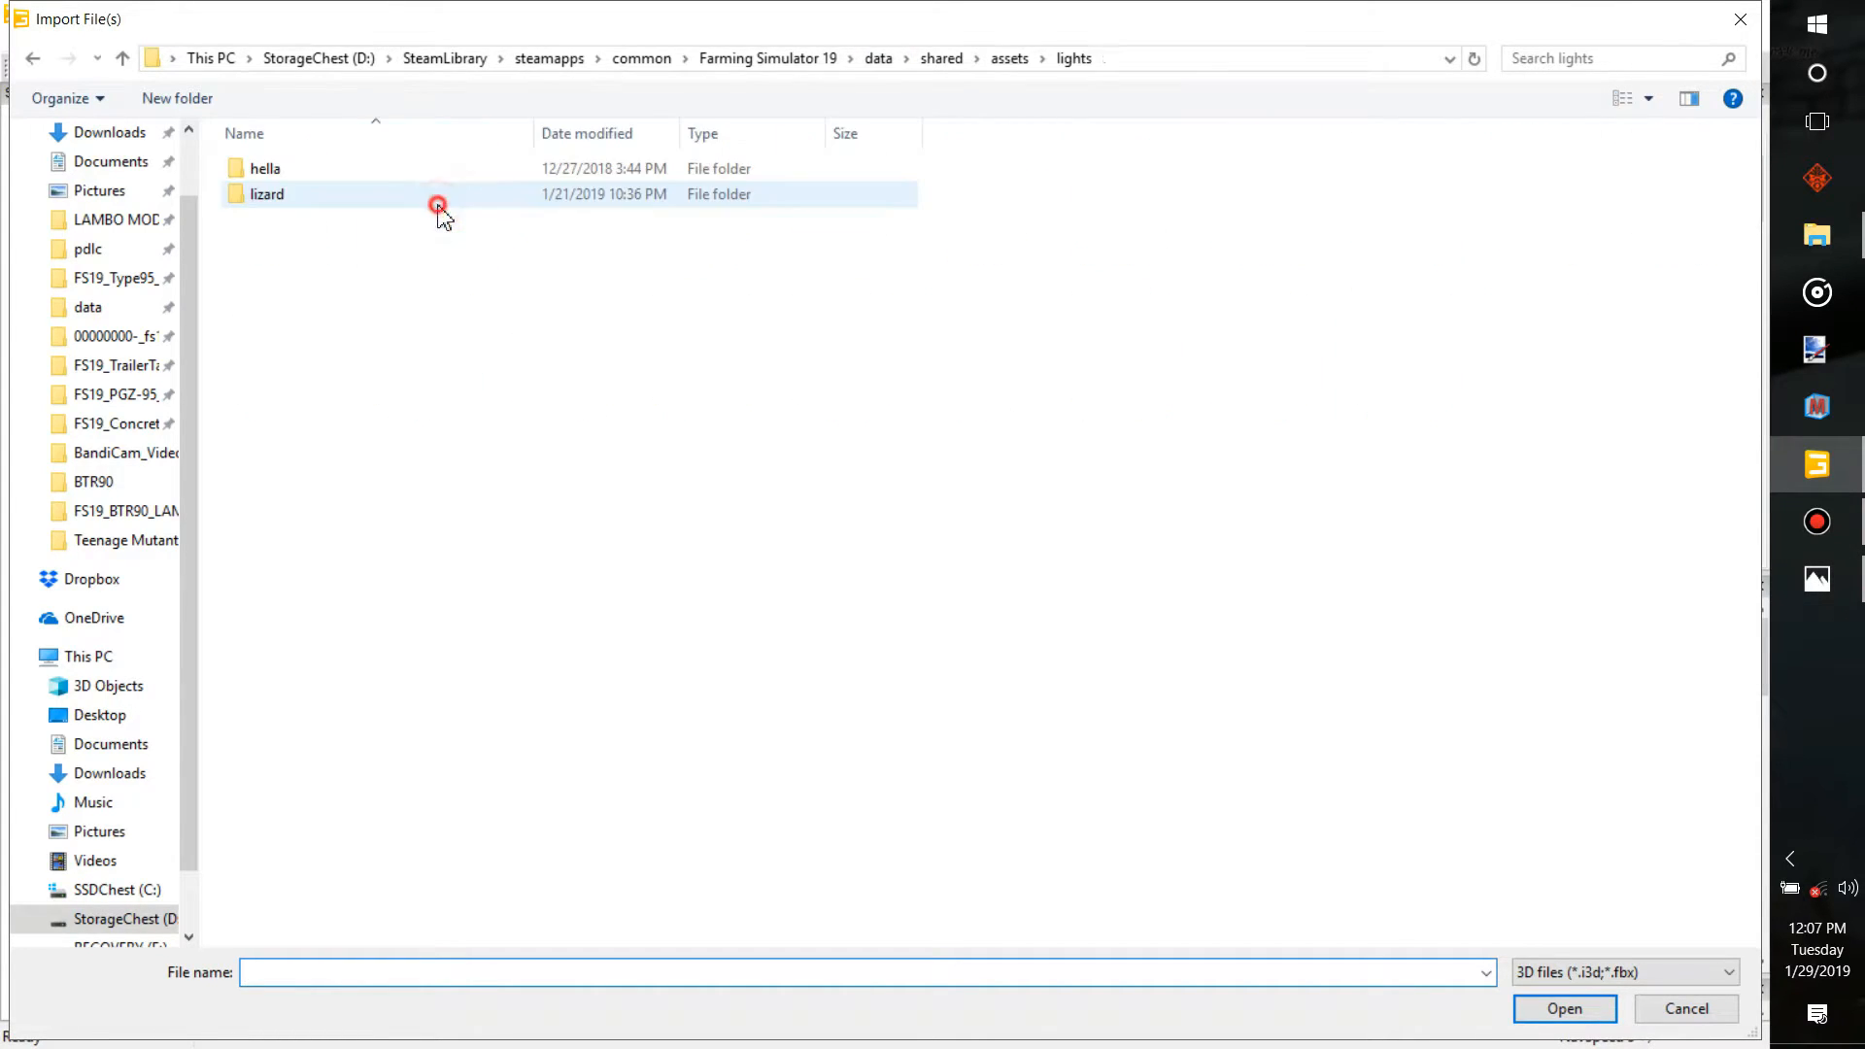
double_click(363, 199)
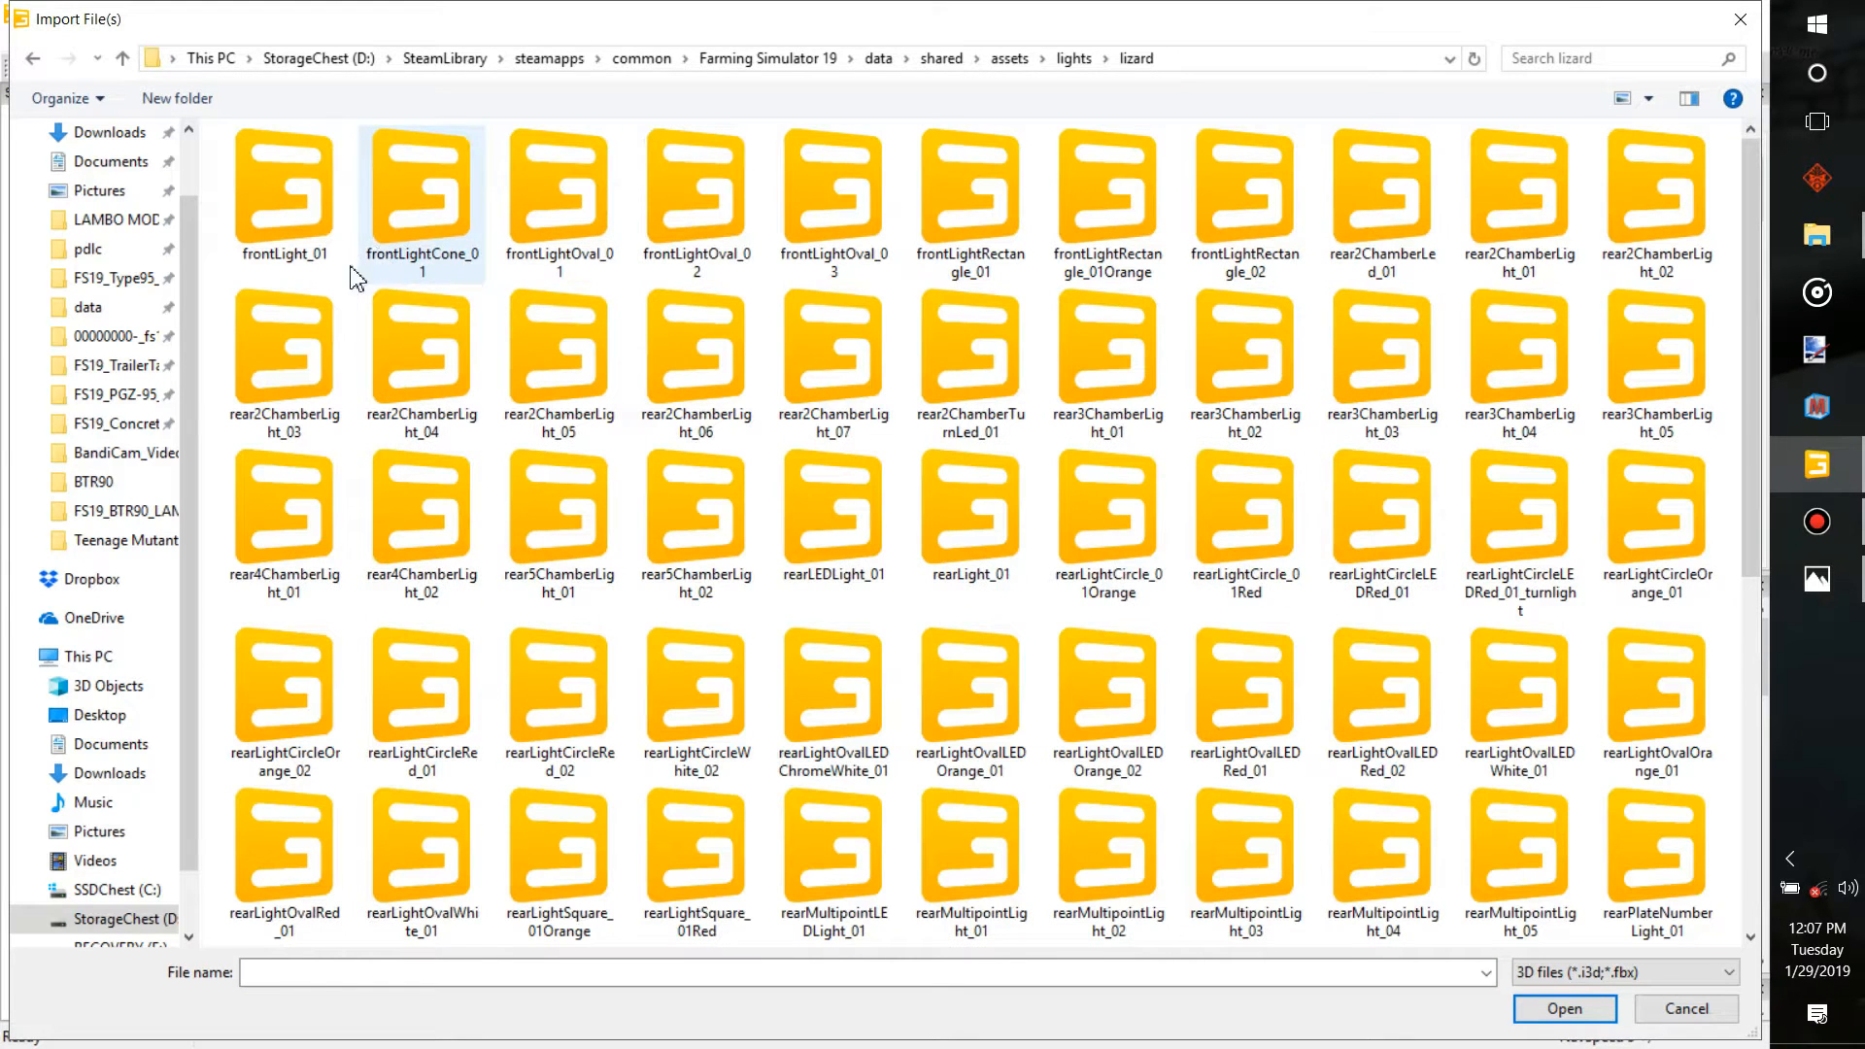
scroll(444, 253, down, 5)
scroll(447, 254, up, 5)
Switch to File Explorer and browse Farming Simulator 19's data/shared/assets/lights/lizard folder, inspecting the allLights thumbnail
click(1848, 239)
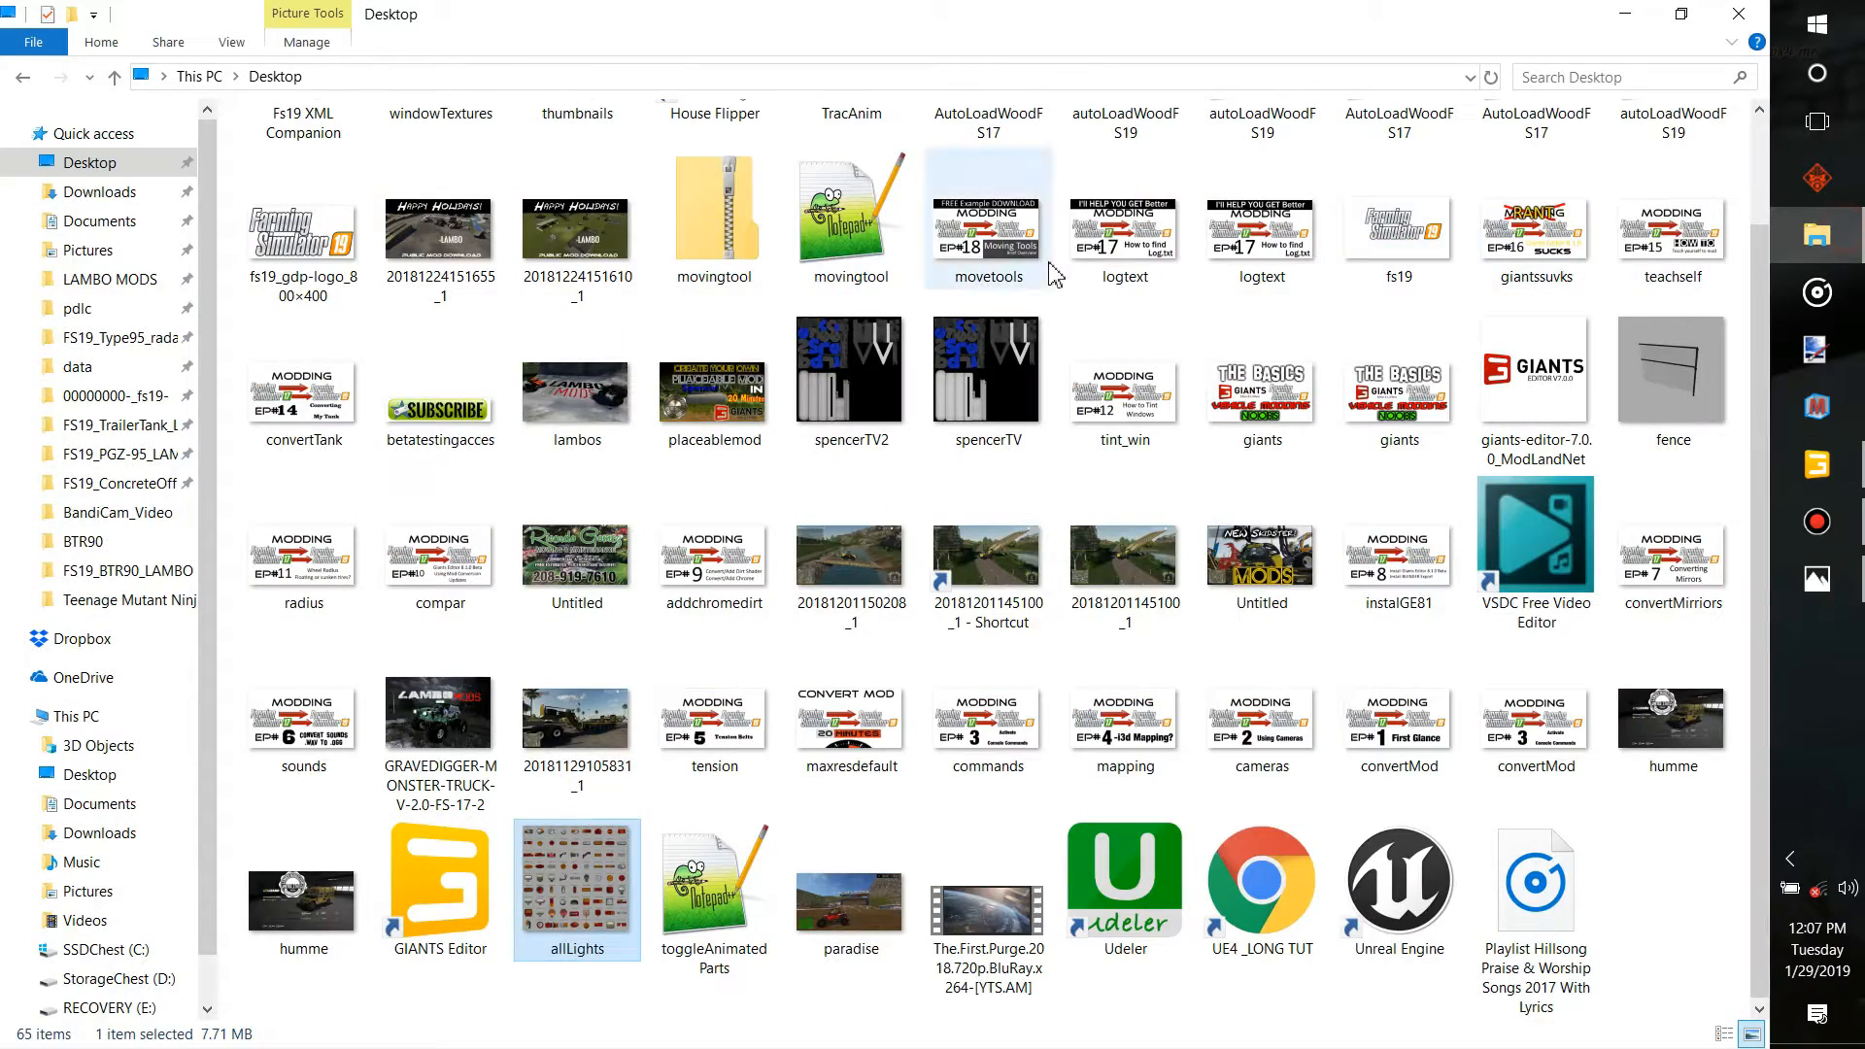
click(76, 369)
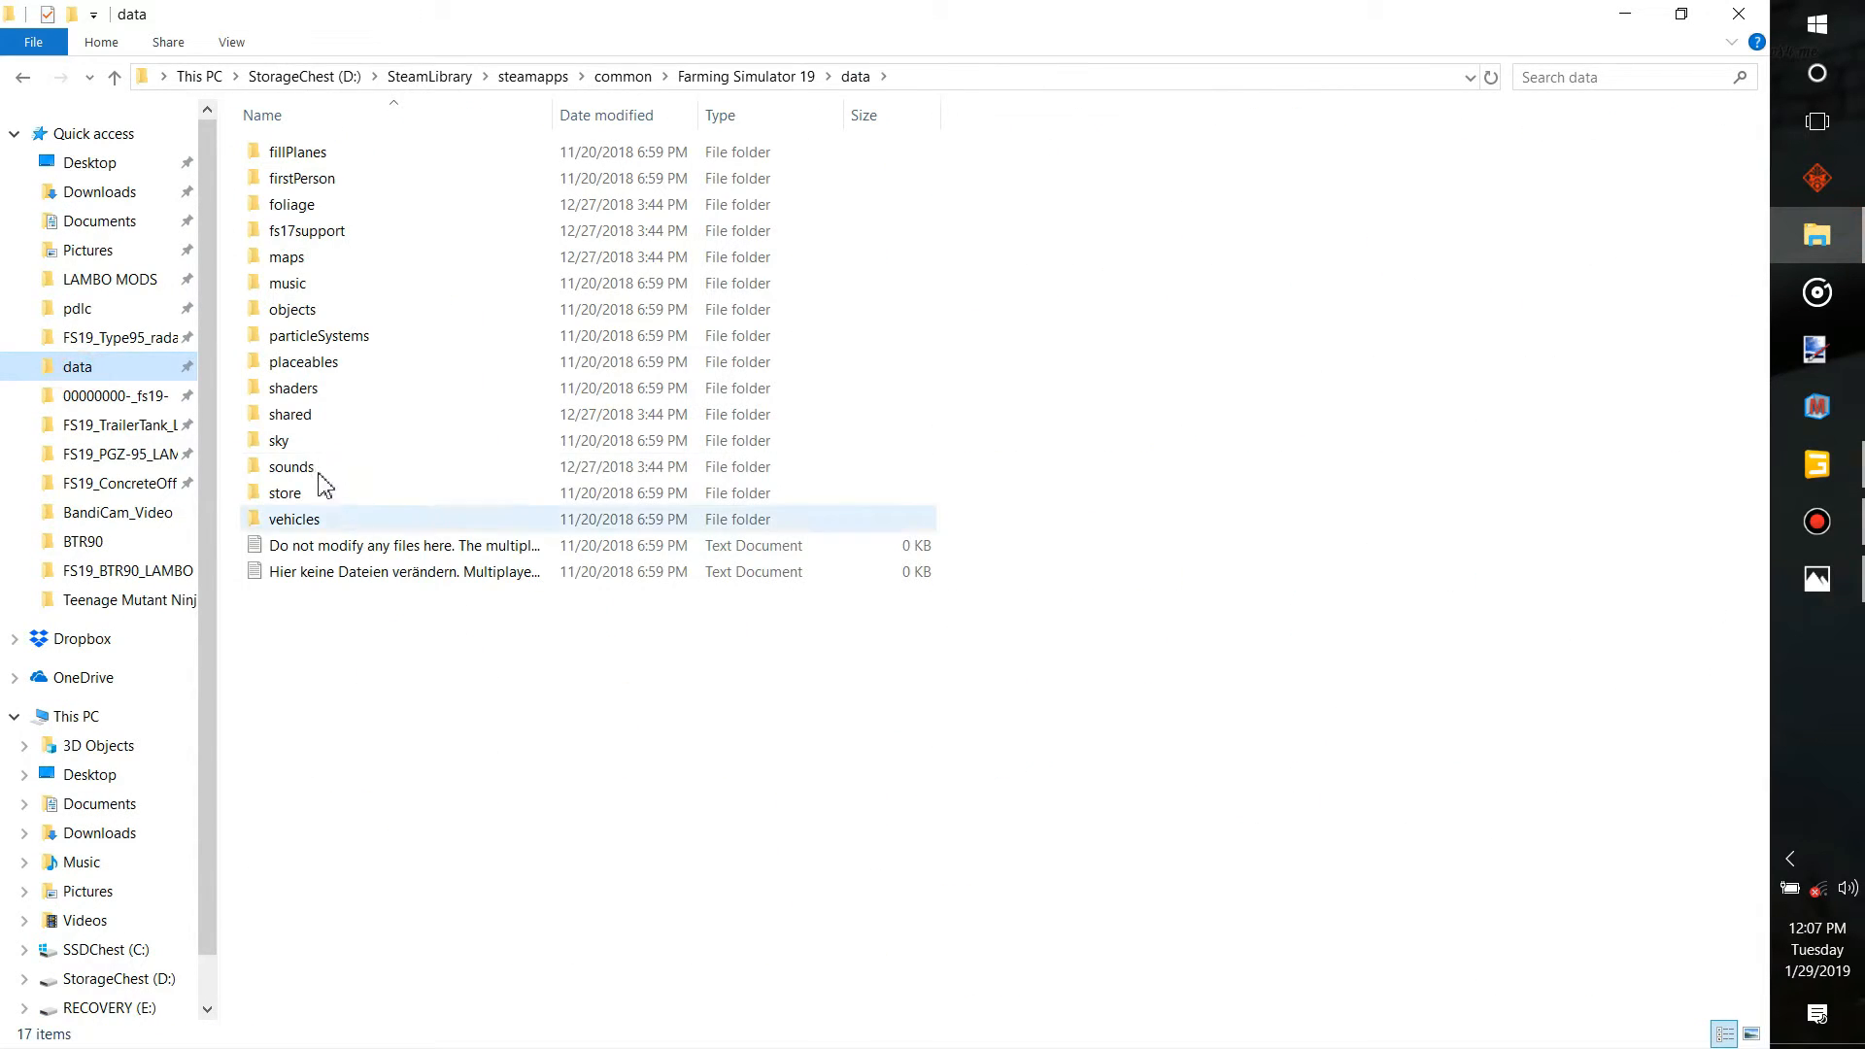
double_click(301, 416)
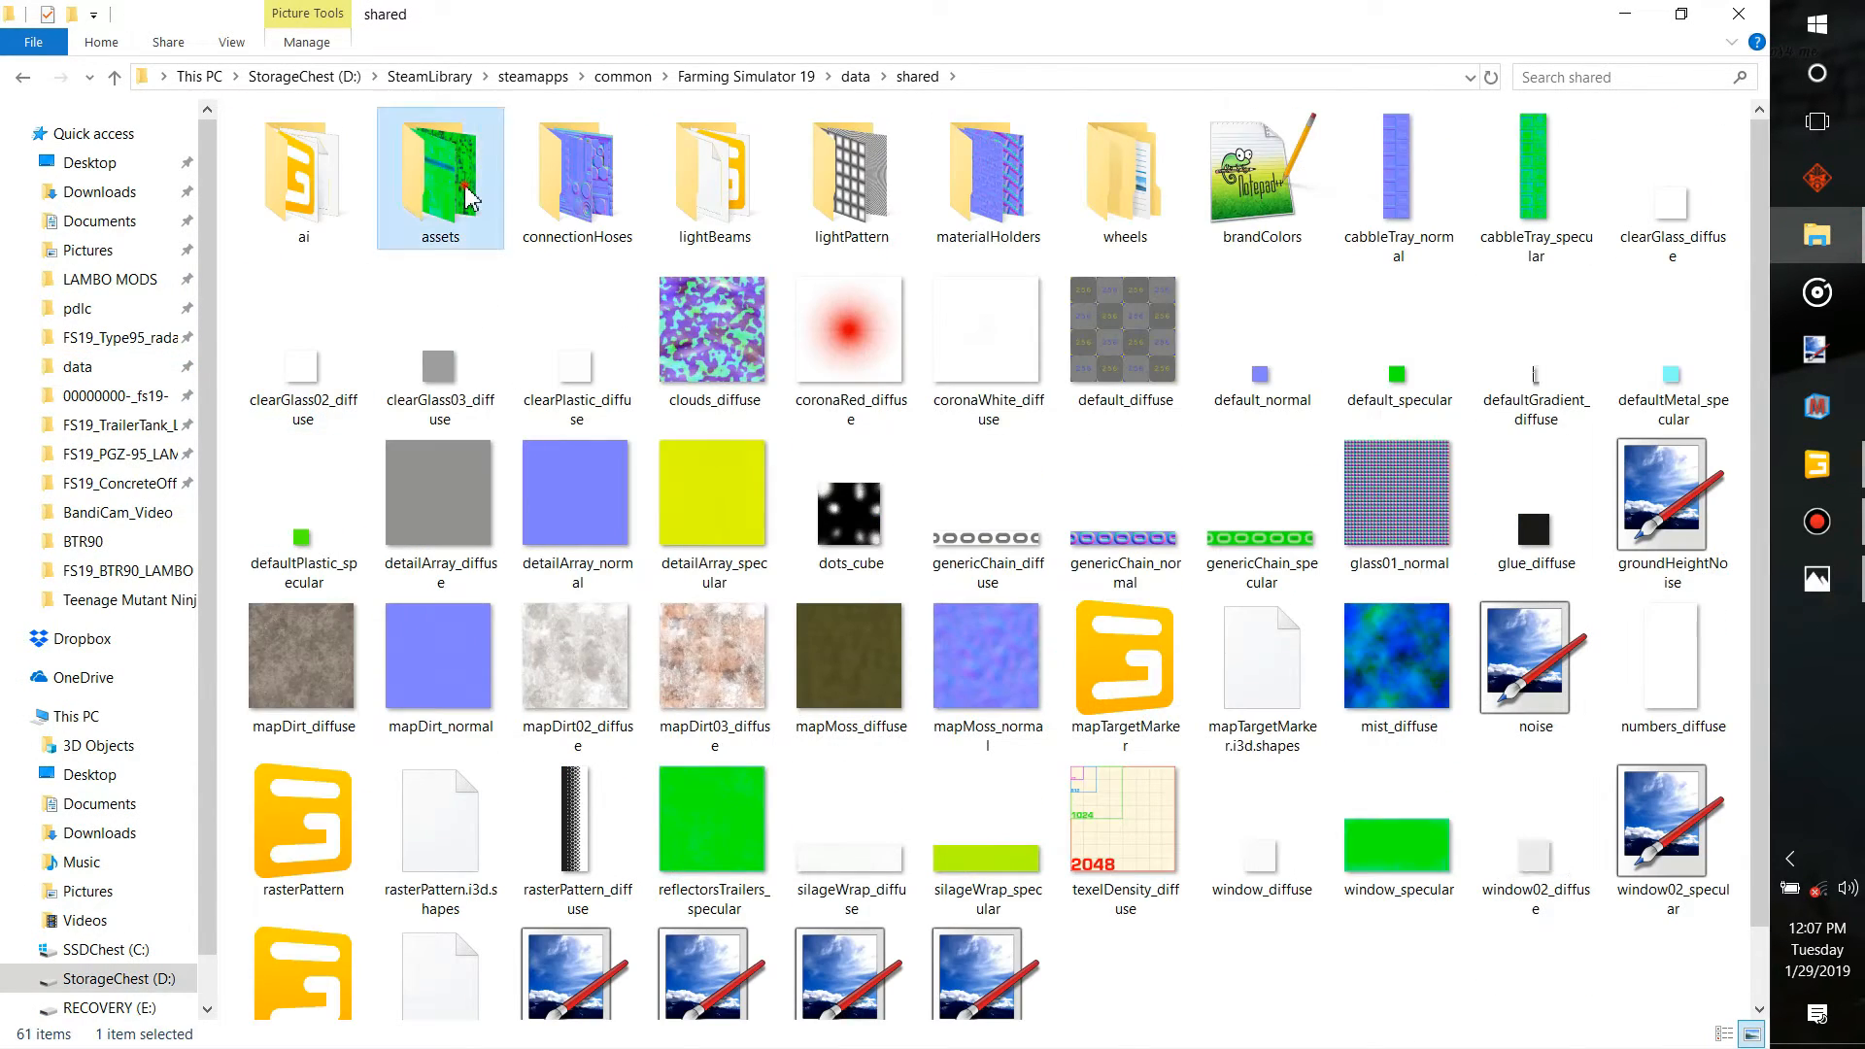
double_click(488, 207)
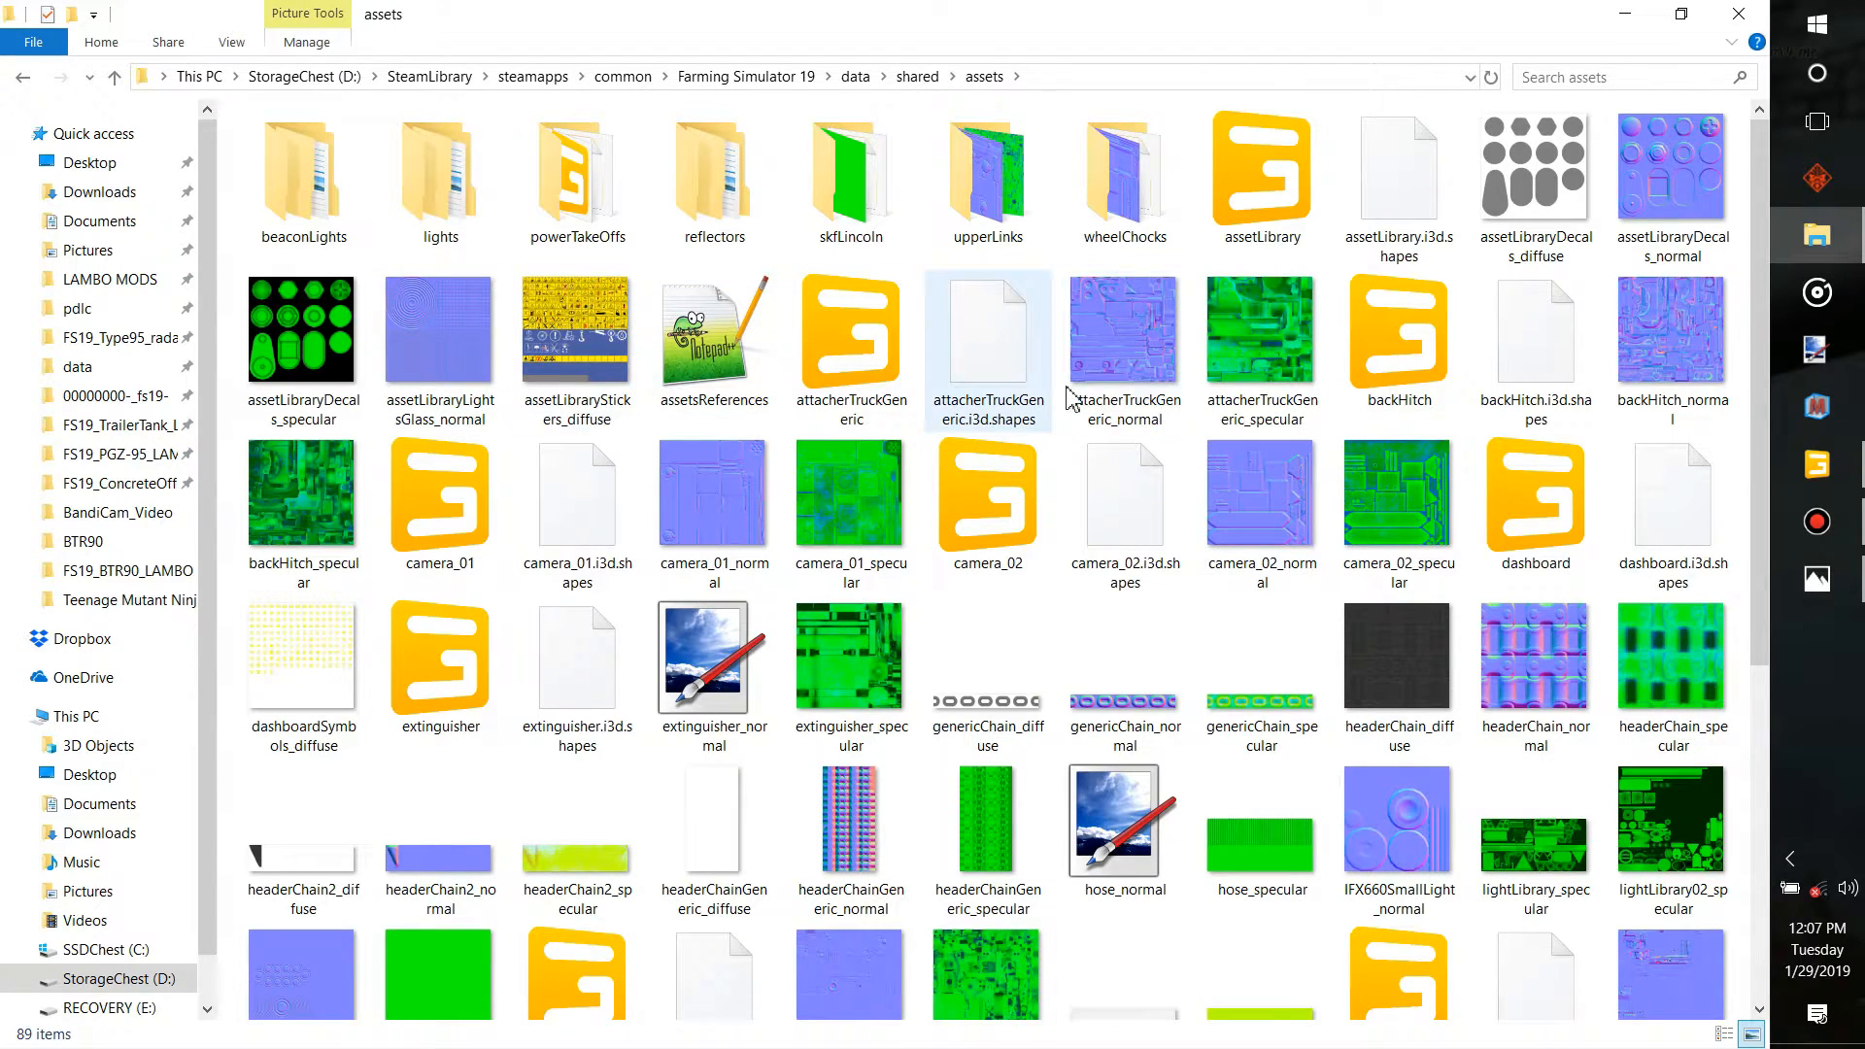
double_click(419, 183)
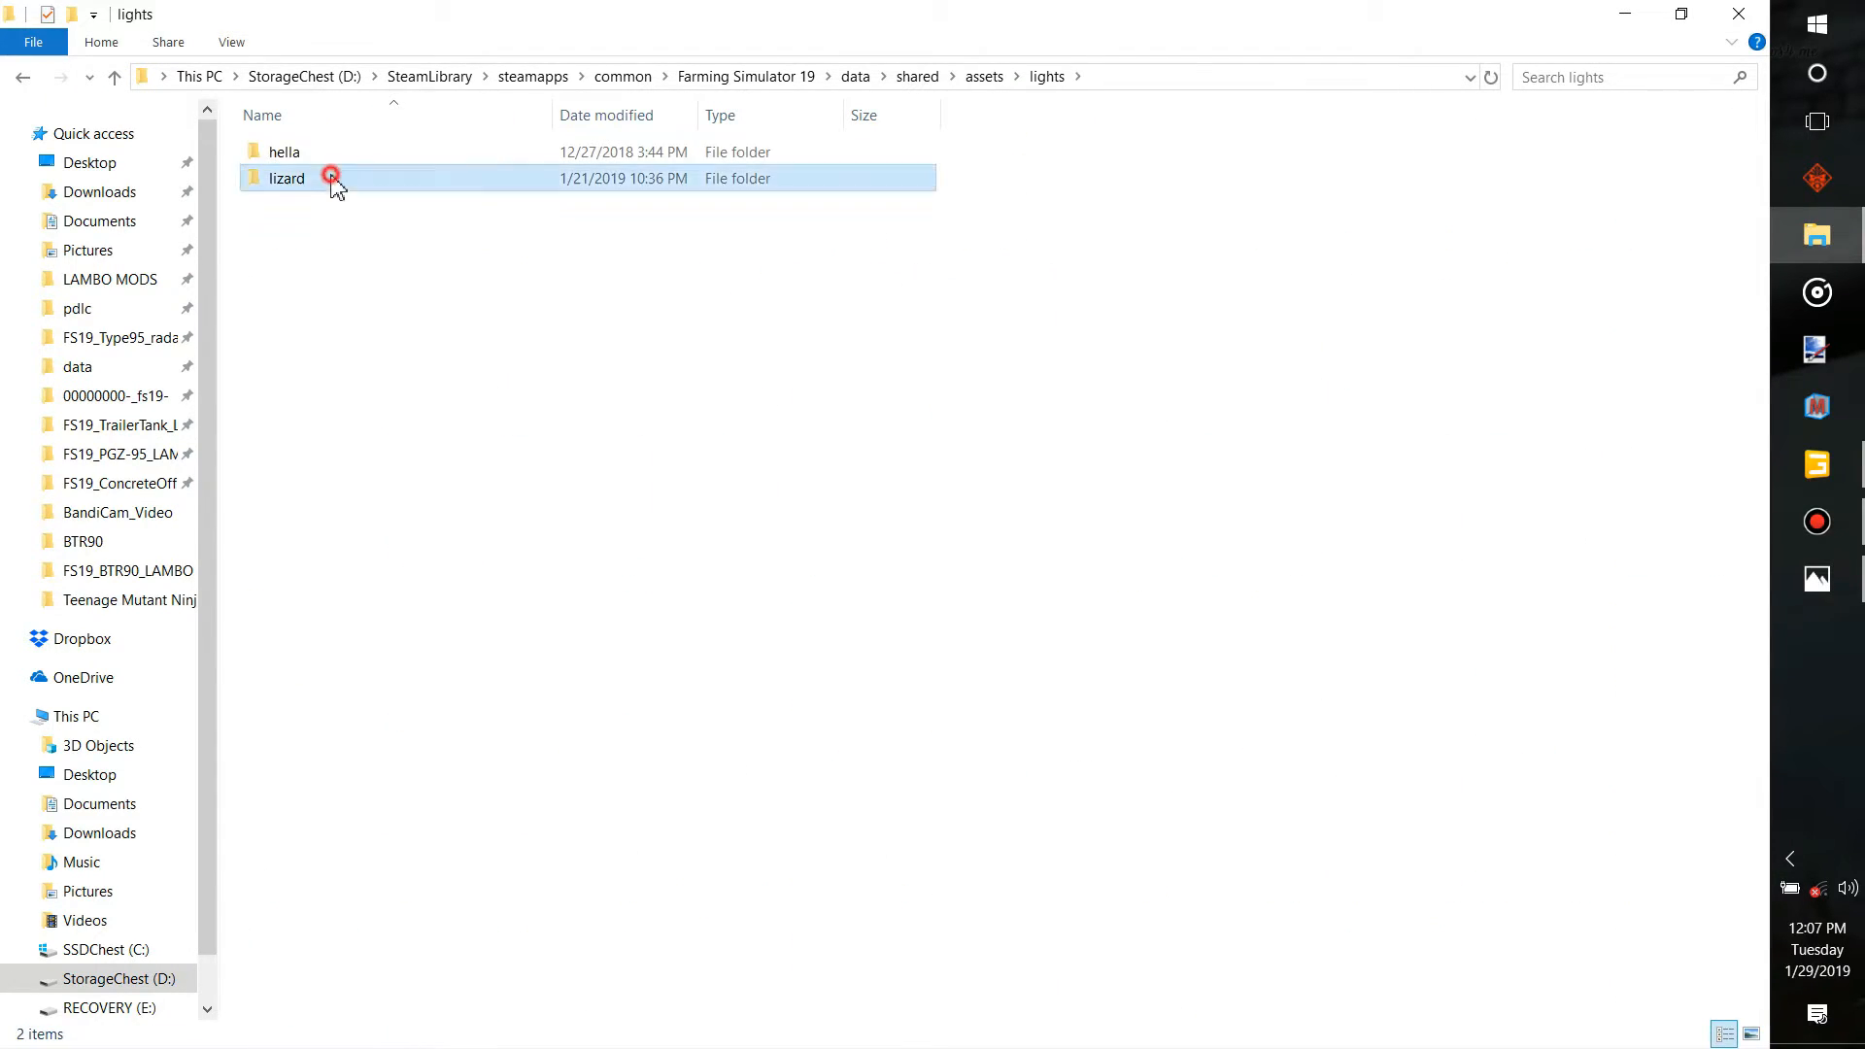
double_click(334, 179)
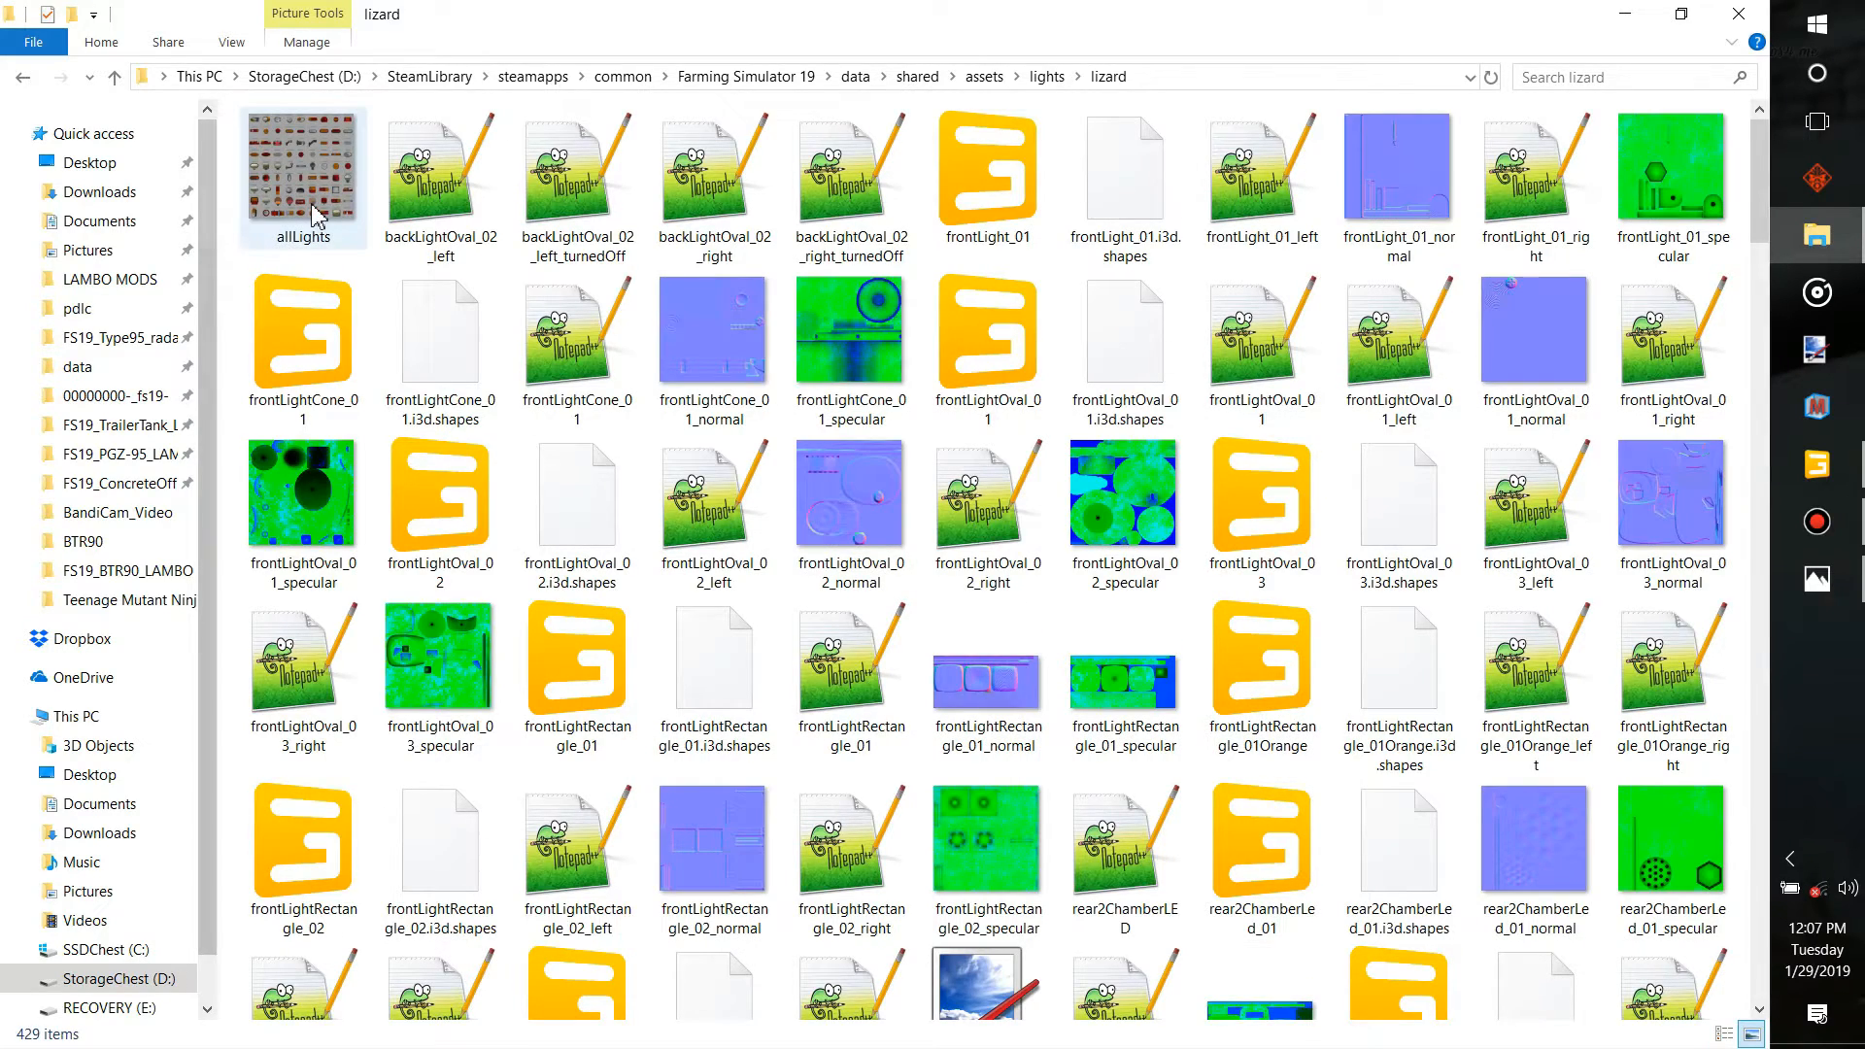
ctrl+scroll(311, 200, up, 5)
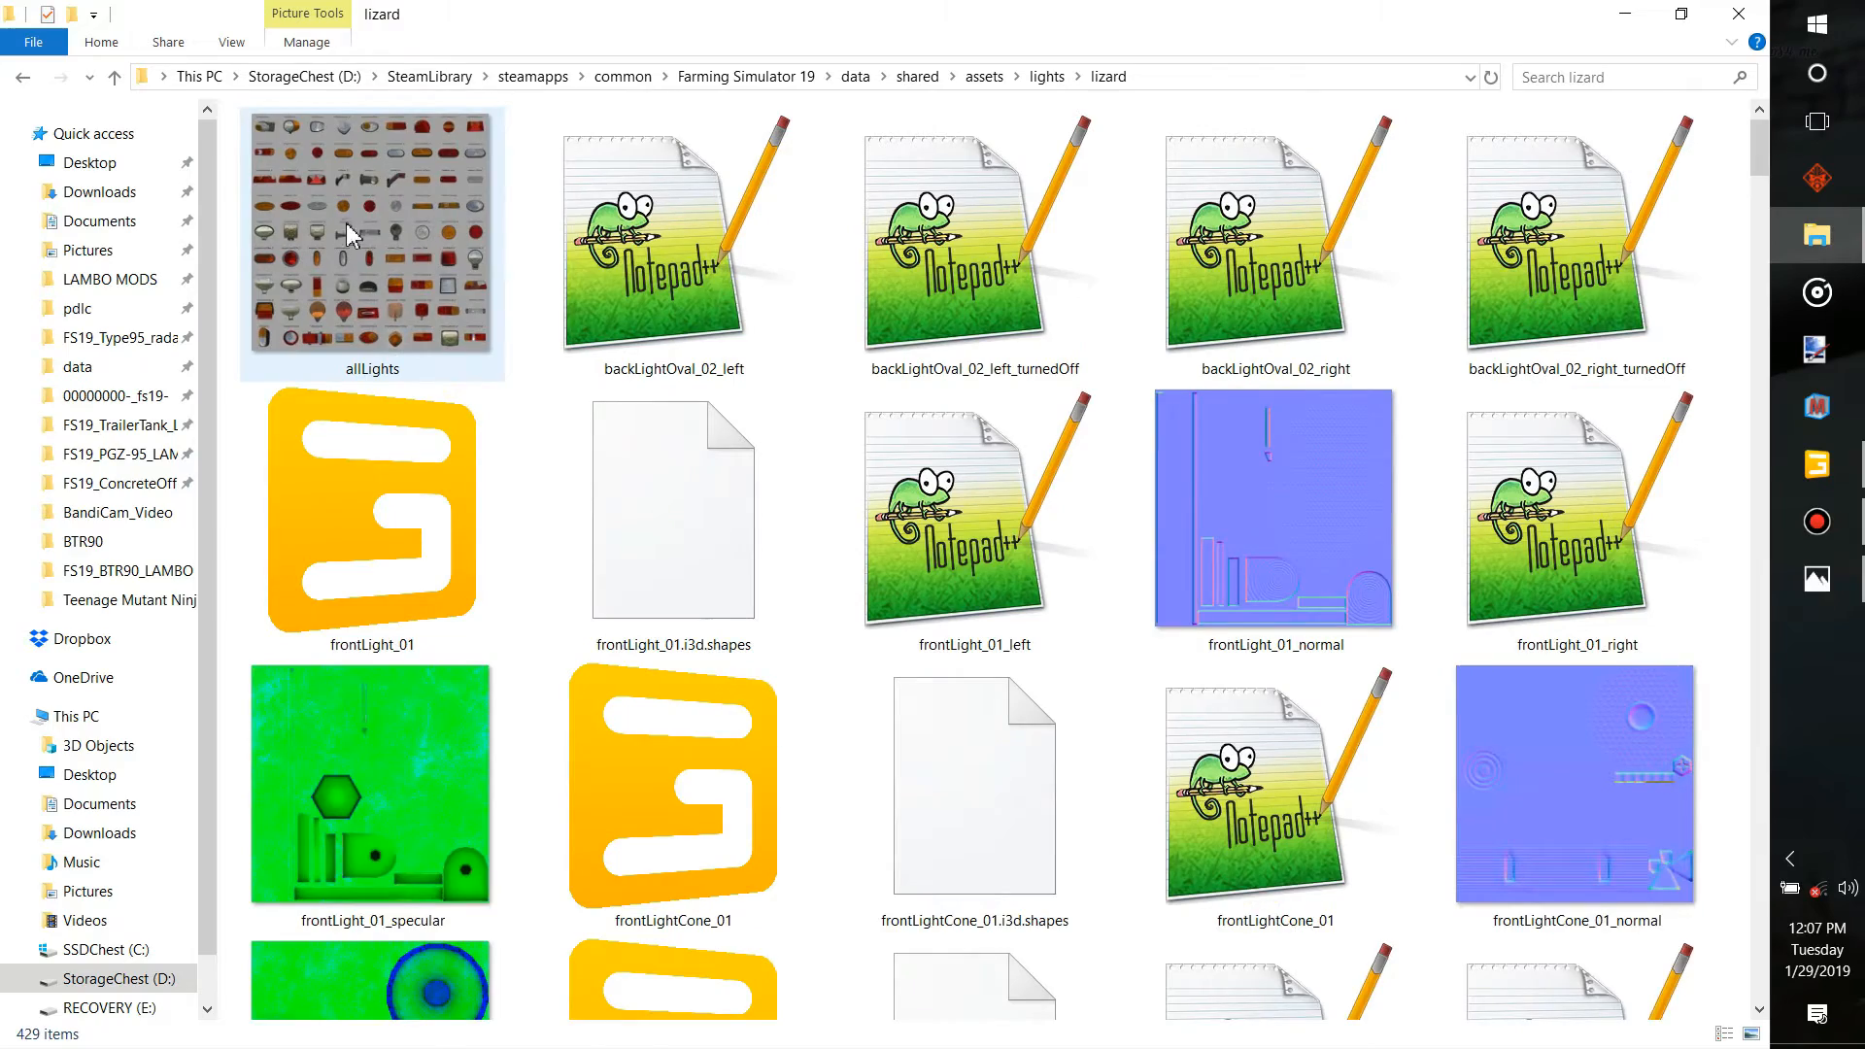
ctrl+scroll(876, 694, down, 1)
ctrl+scroll(877, 694, down, 4)
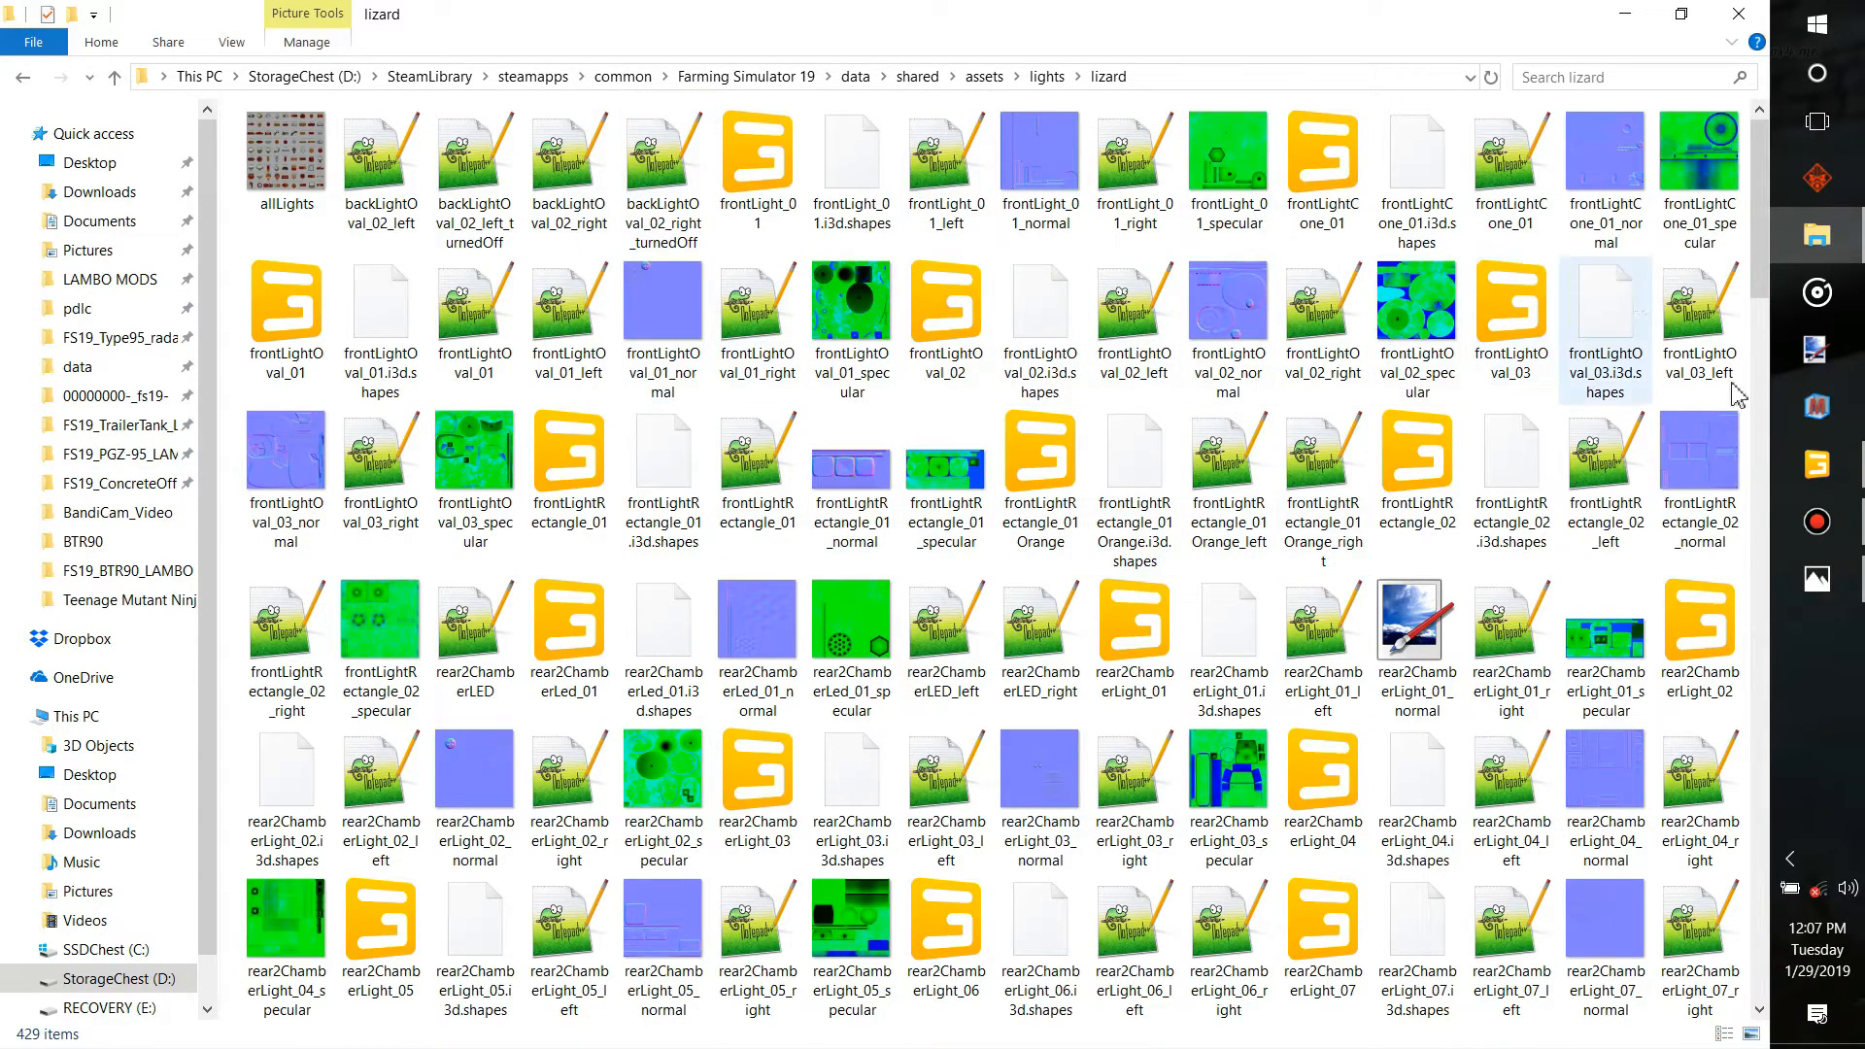
View the allHellaLights overview picture from the neighbouring hella folder at full window size, and close it
click(1047, 77)
double_click(410, 148)
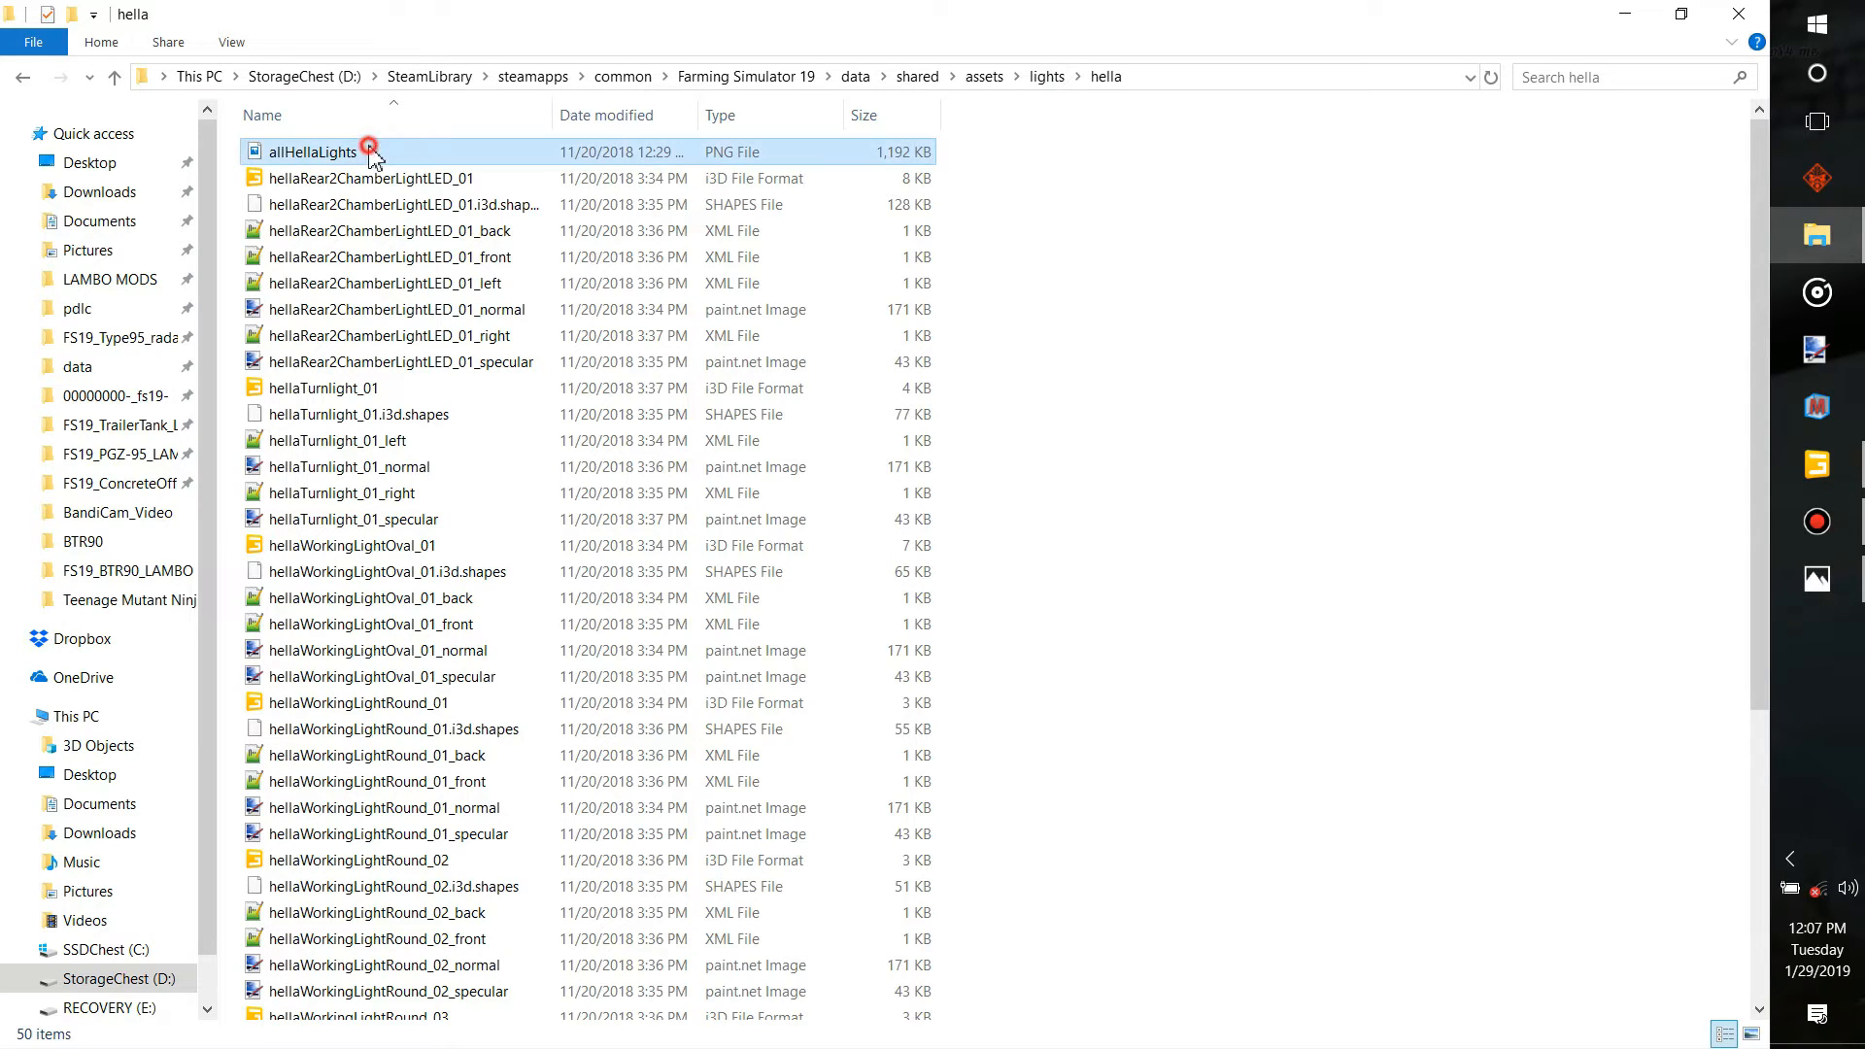
double_click(369, 154)
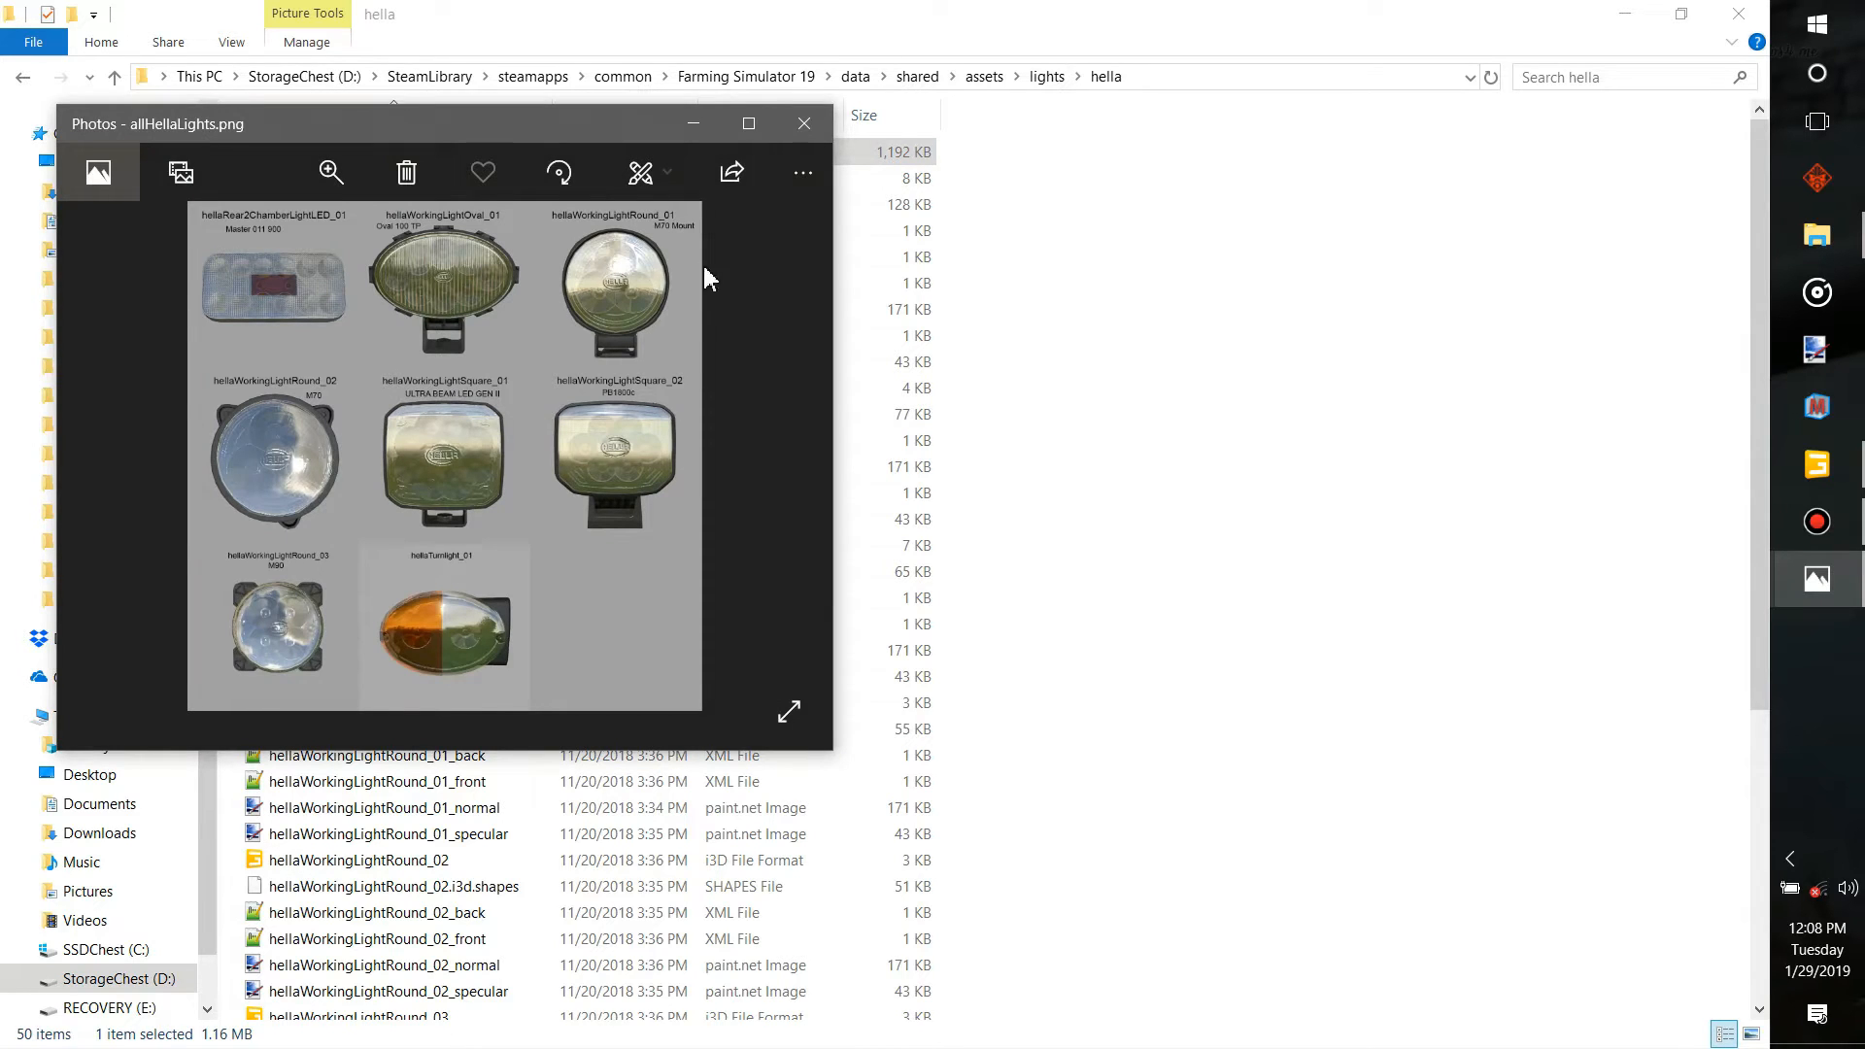
click(748, 123)
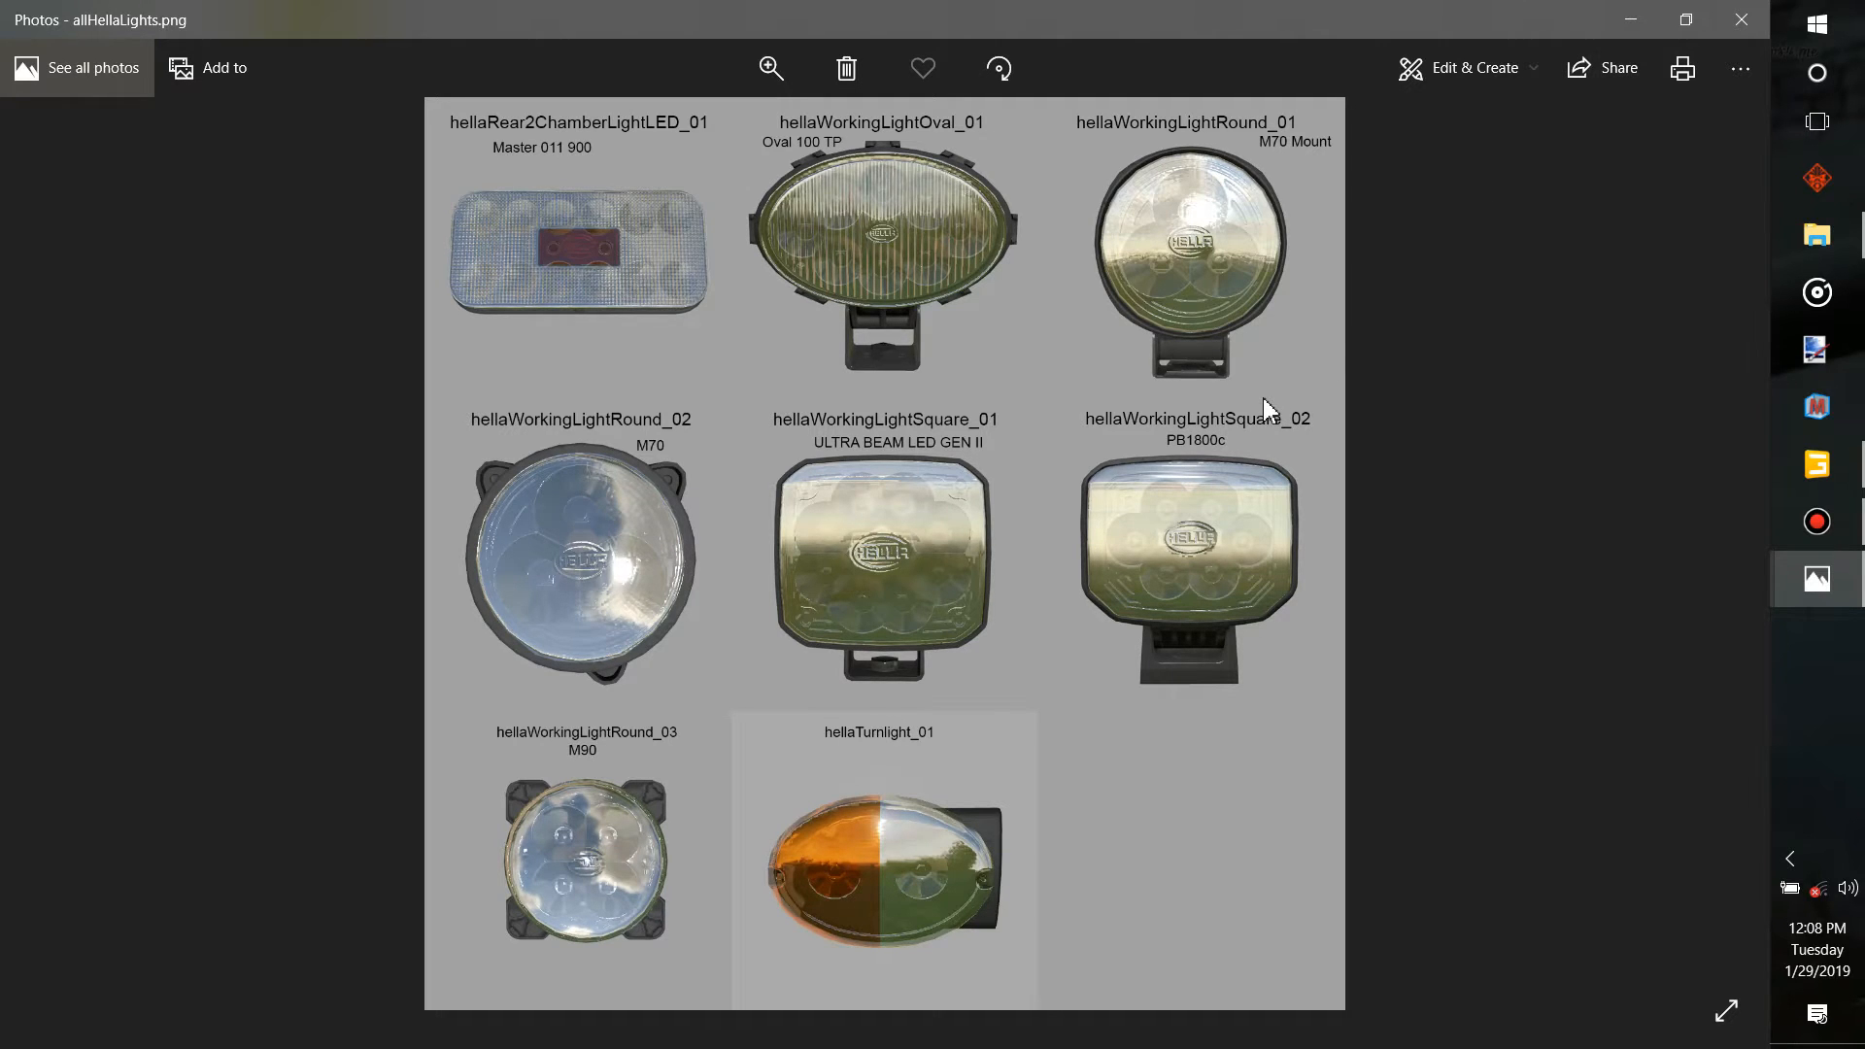
click(1761, 22)
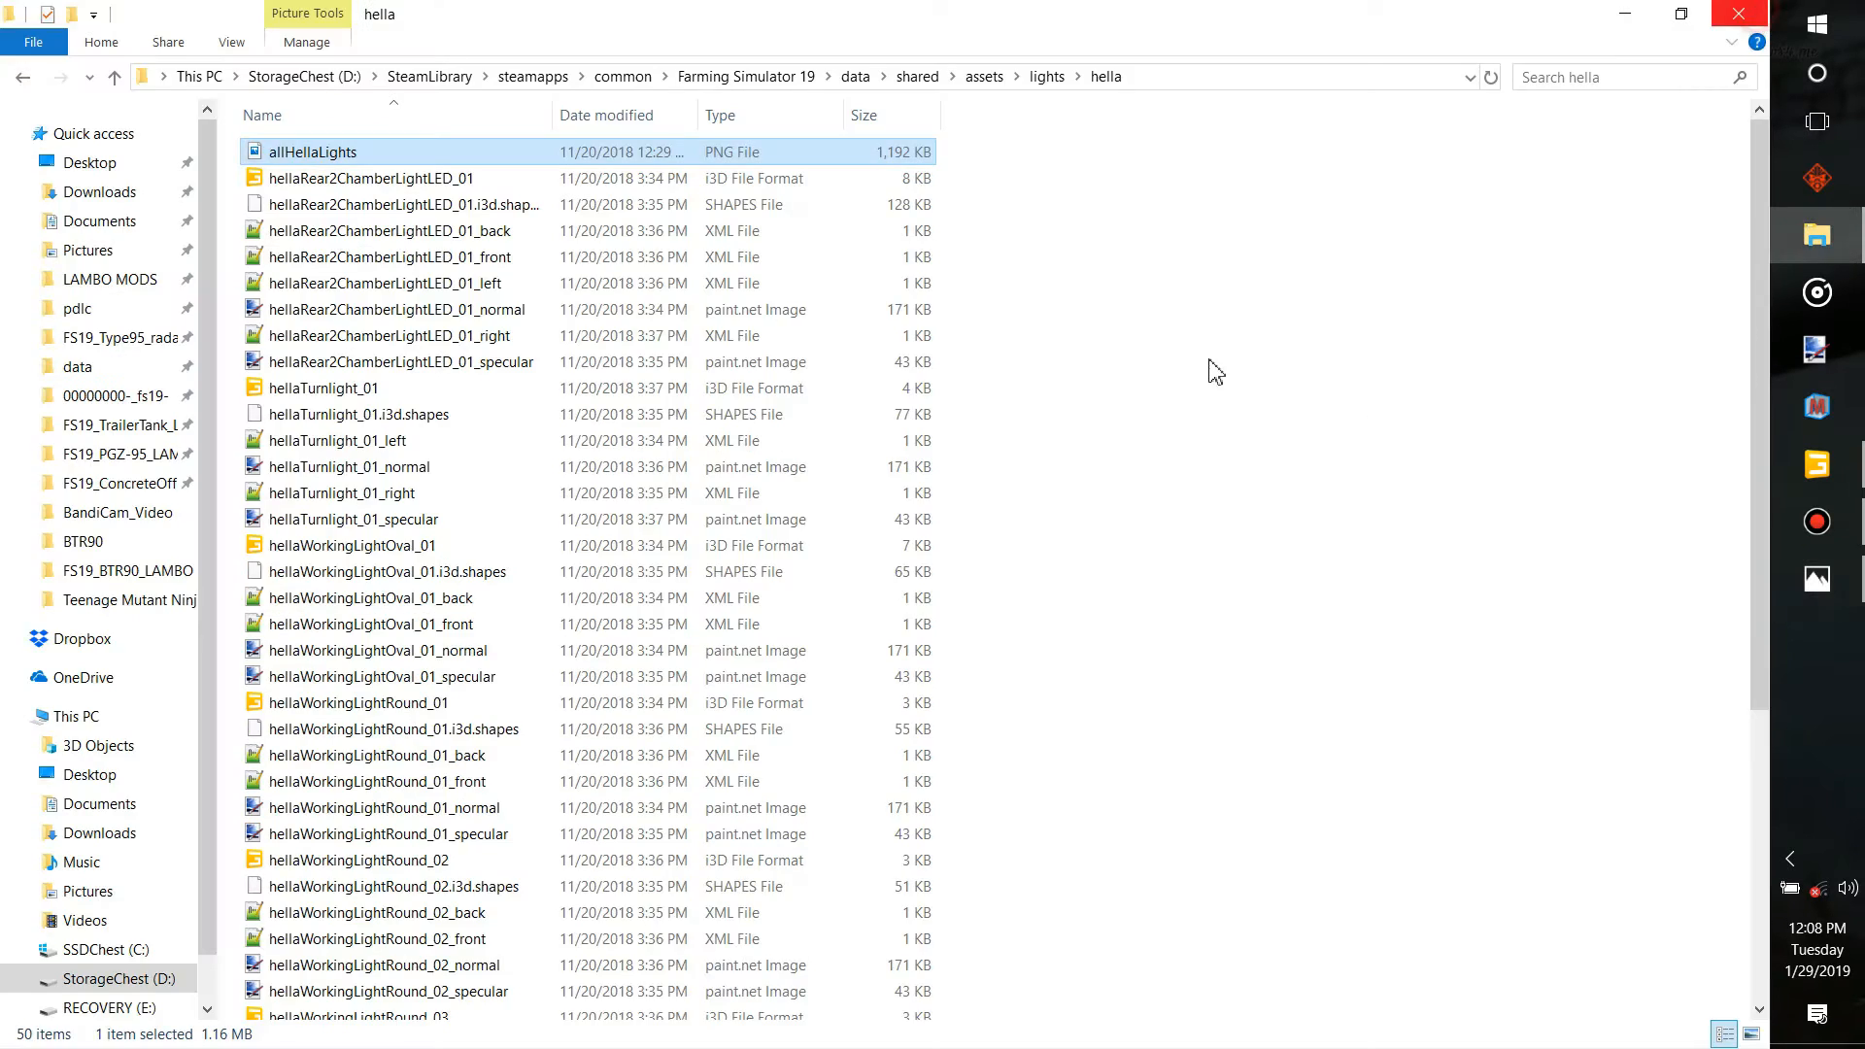
View the allLights.png overview in Photos up close, and return to GIANTS Editor to cancel the import
click(1815, 577)
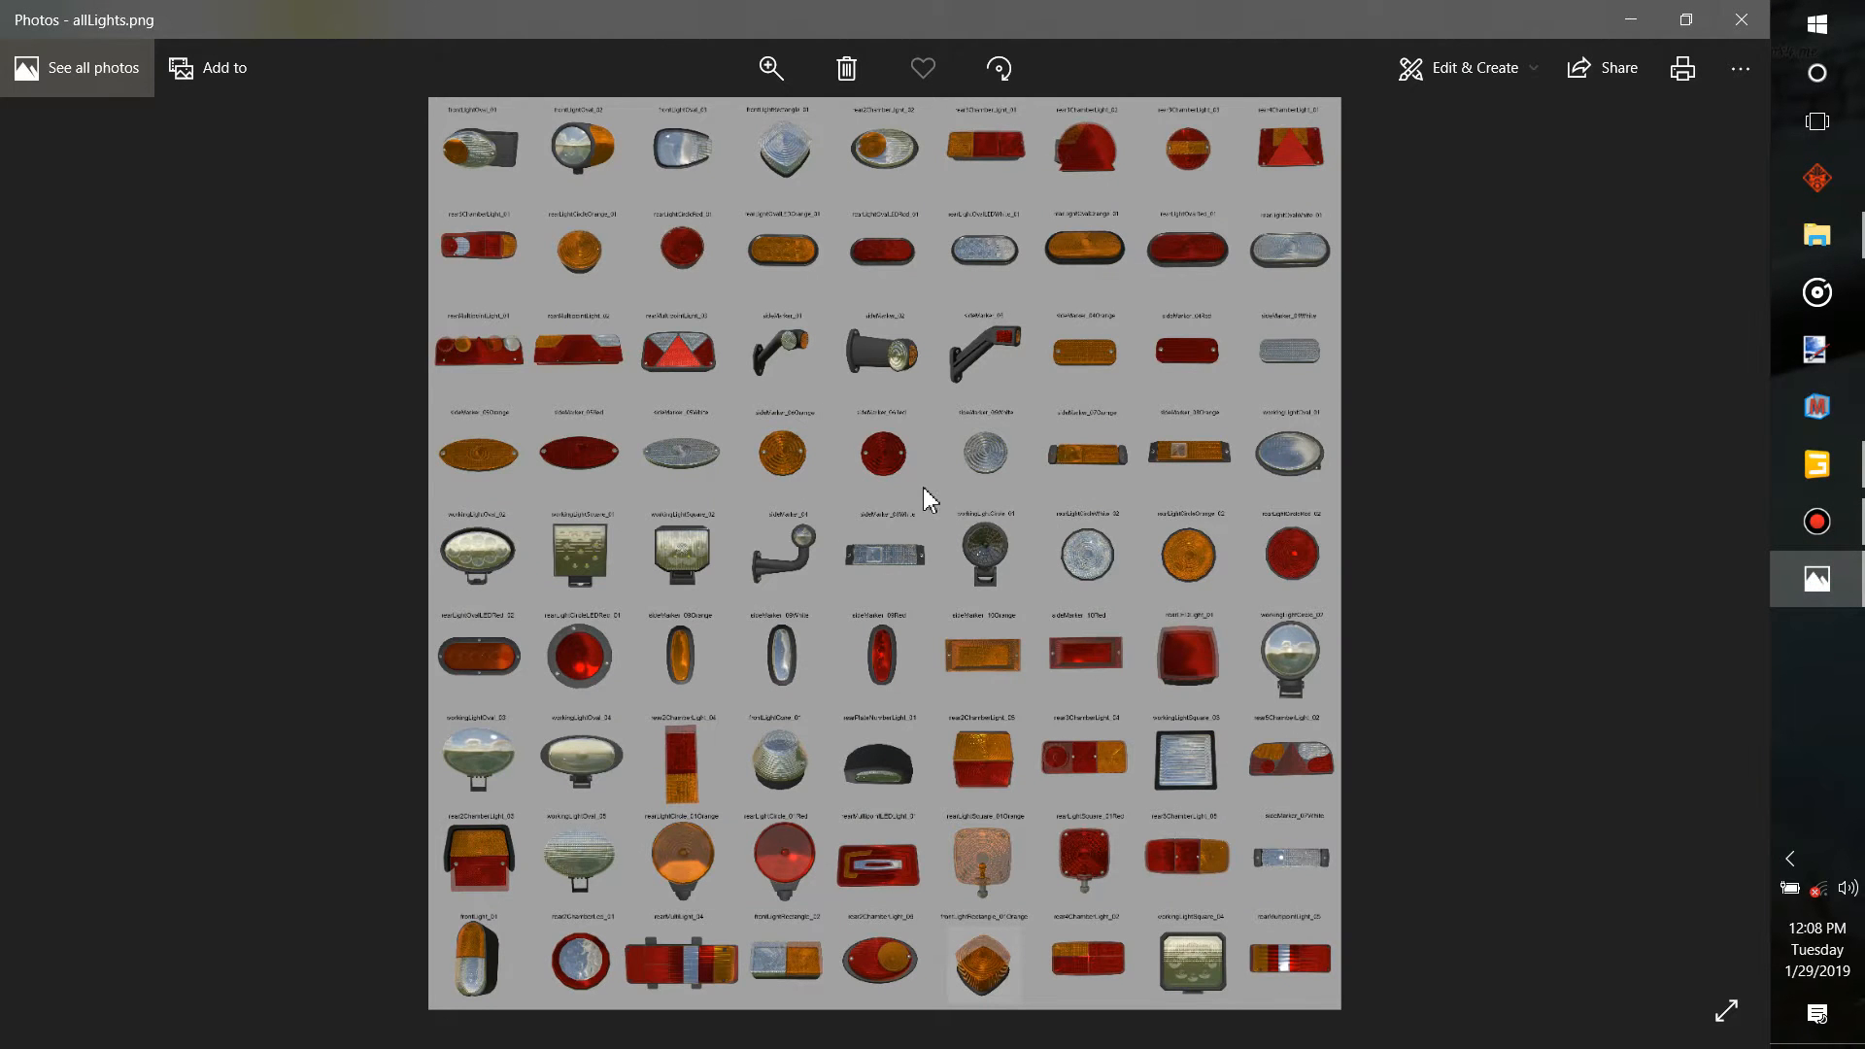
scroll(923, 487, up, 5)
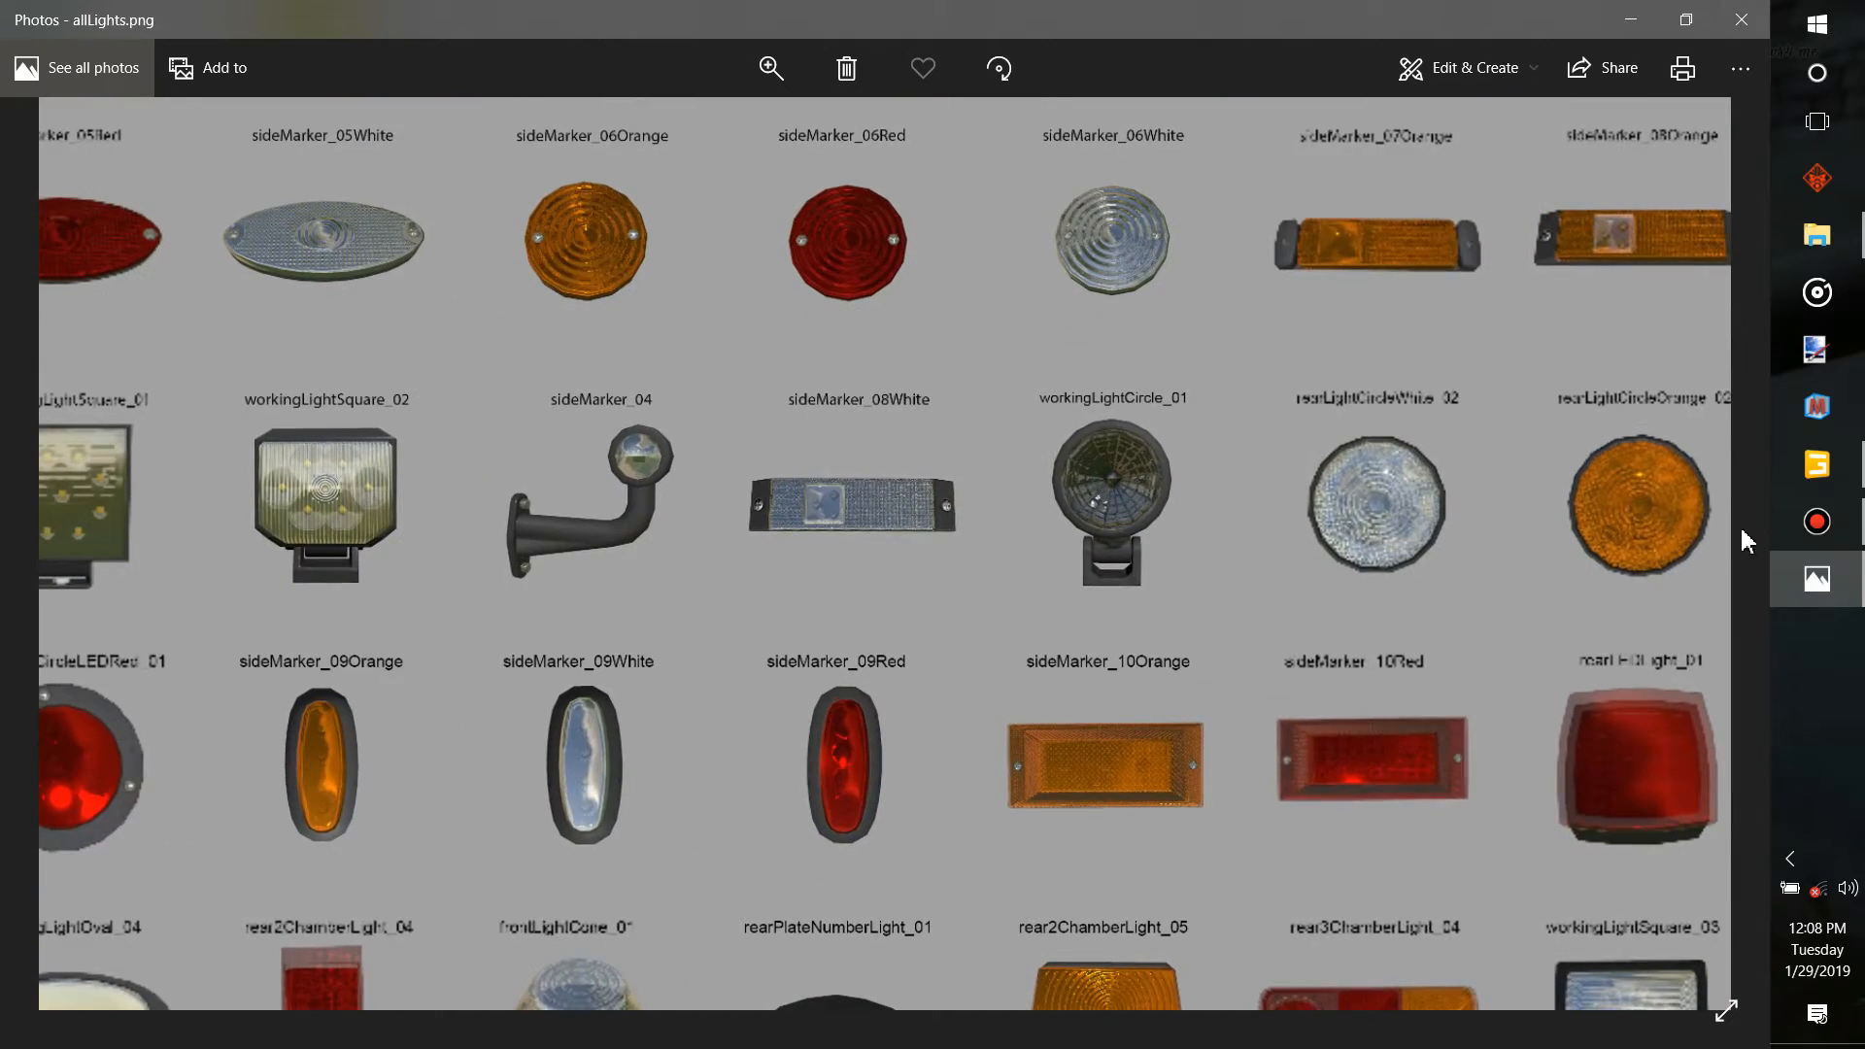
click(1817, 465)
click(1739, 21)
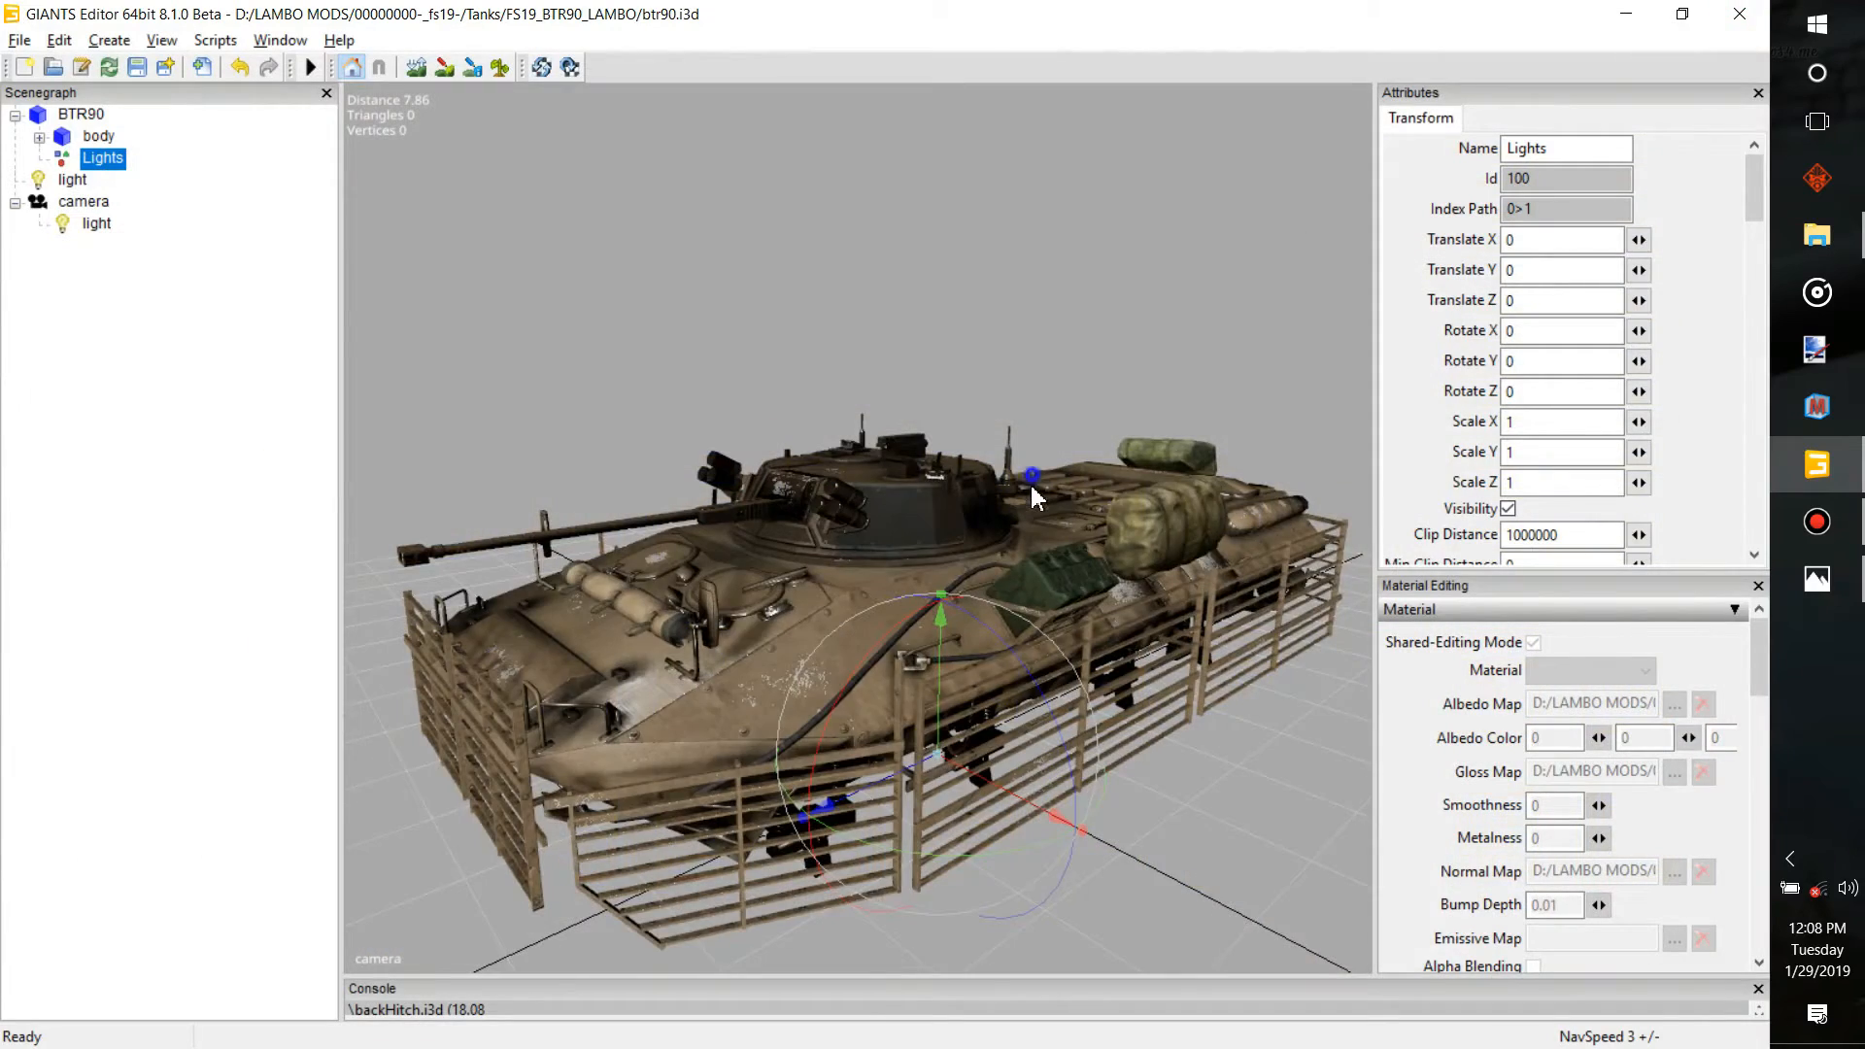
Examine the headlight housing on the front of the BTR90 body up close, leaving nothing selected
alt+drag(1032, 488, 958, 534)
scroll(1041, 511, up, 5)
scroll(1043, 516, up, 3)
scroll(1087, 533, up, 3)
scroll(1147, 546, up, 4)
click(943, 534)
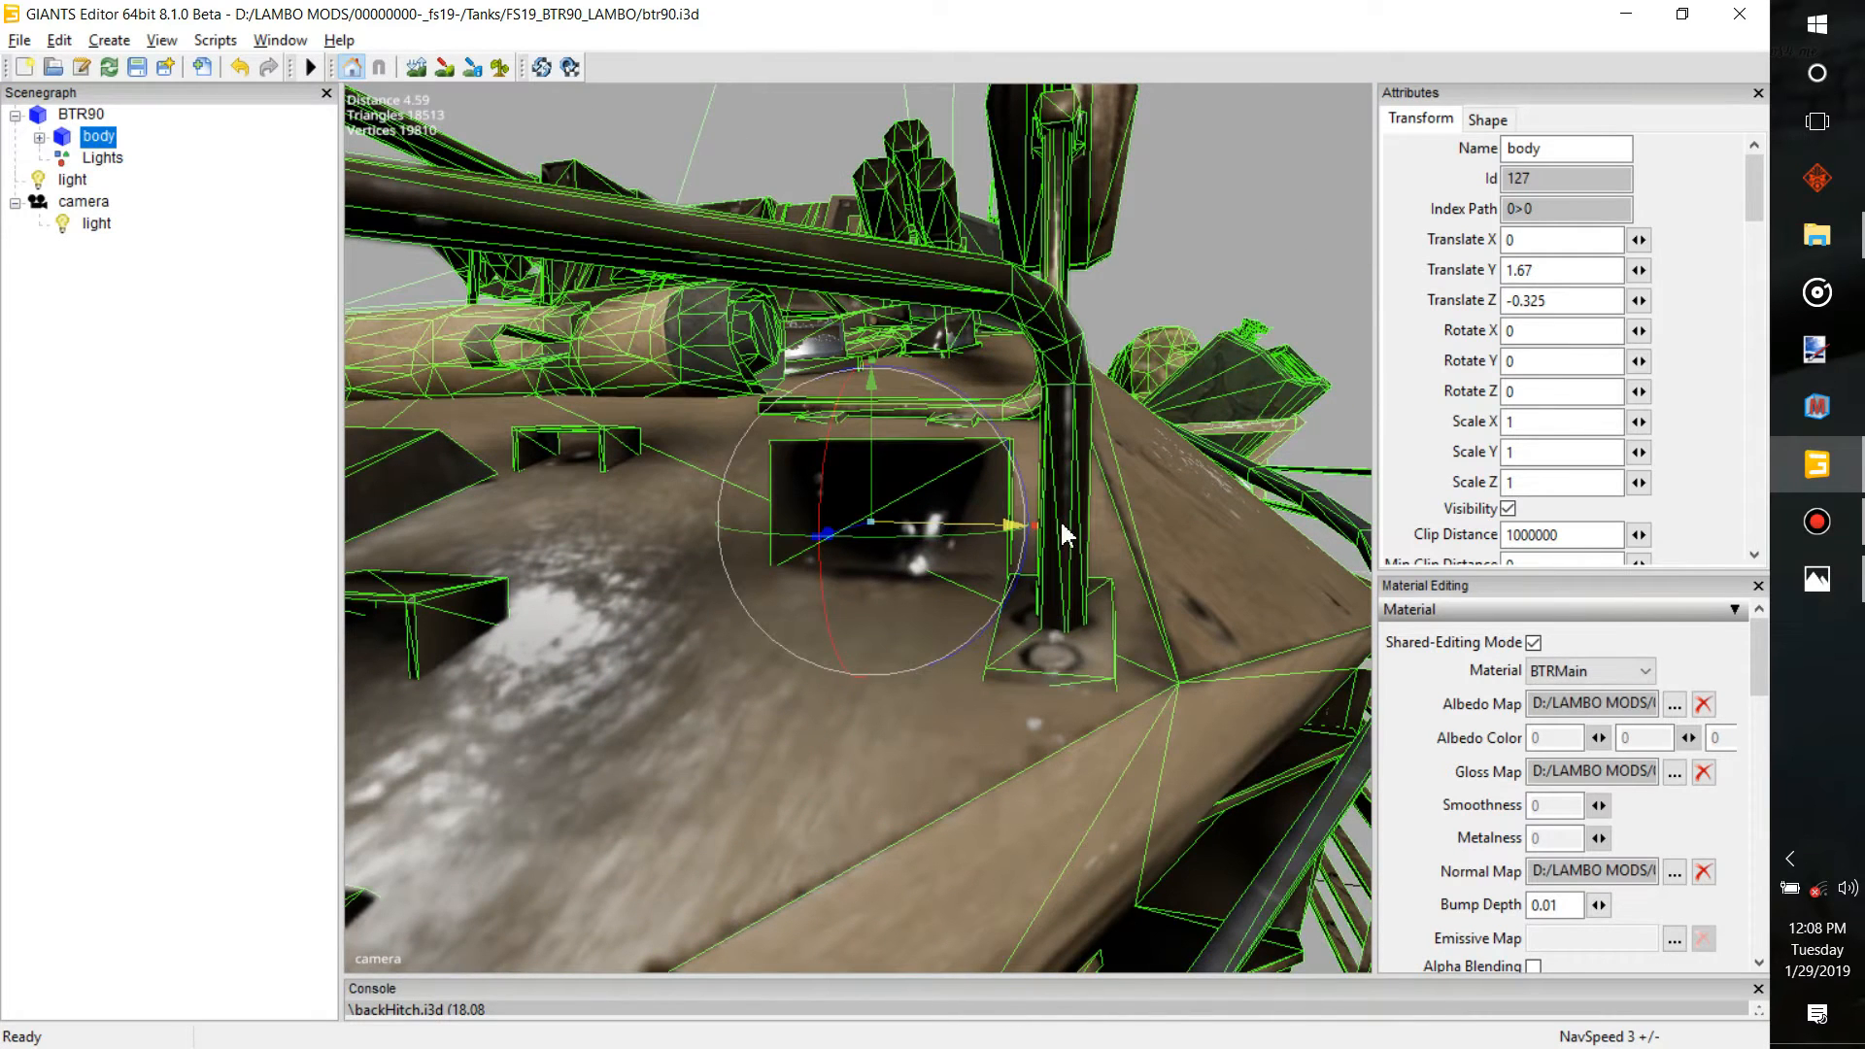
click(1229, 242)
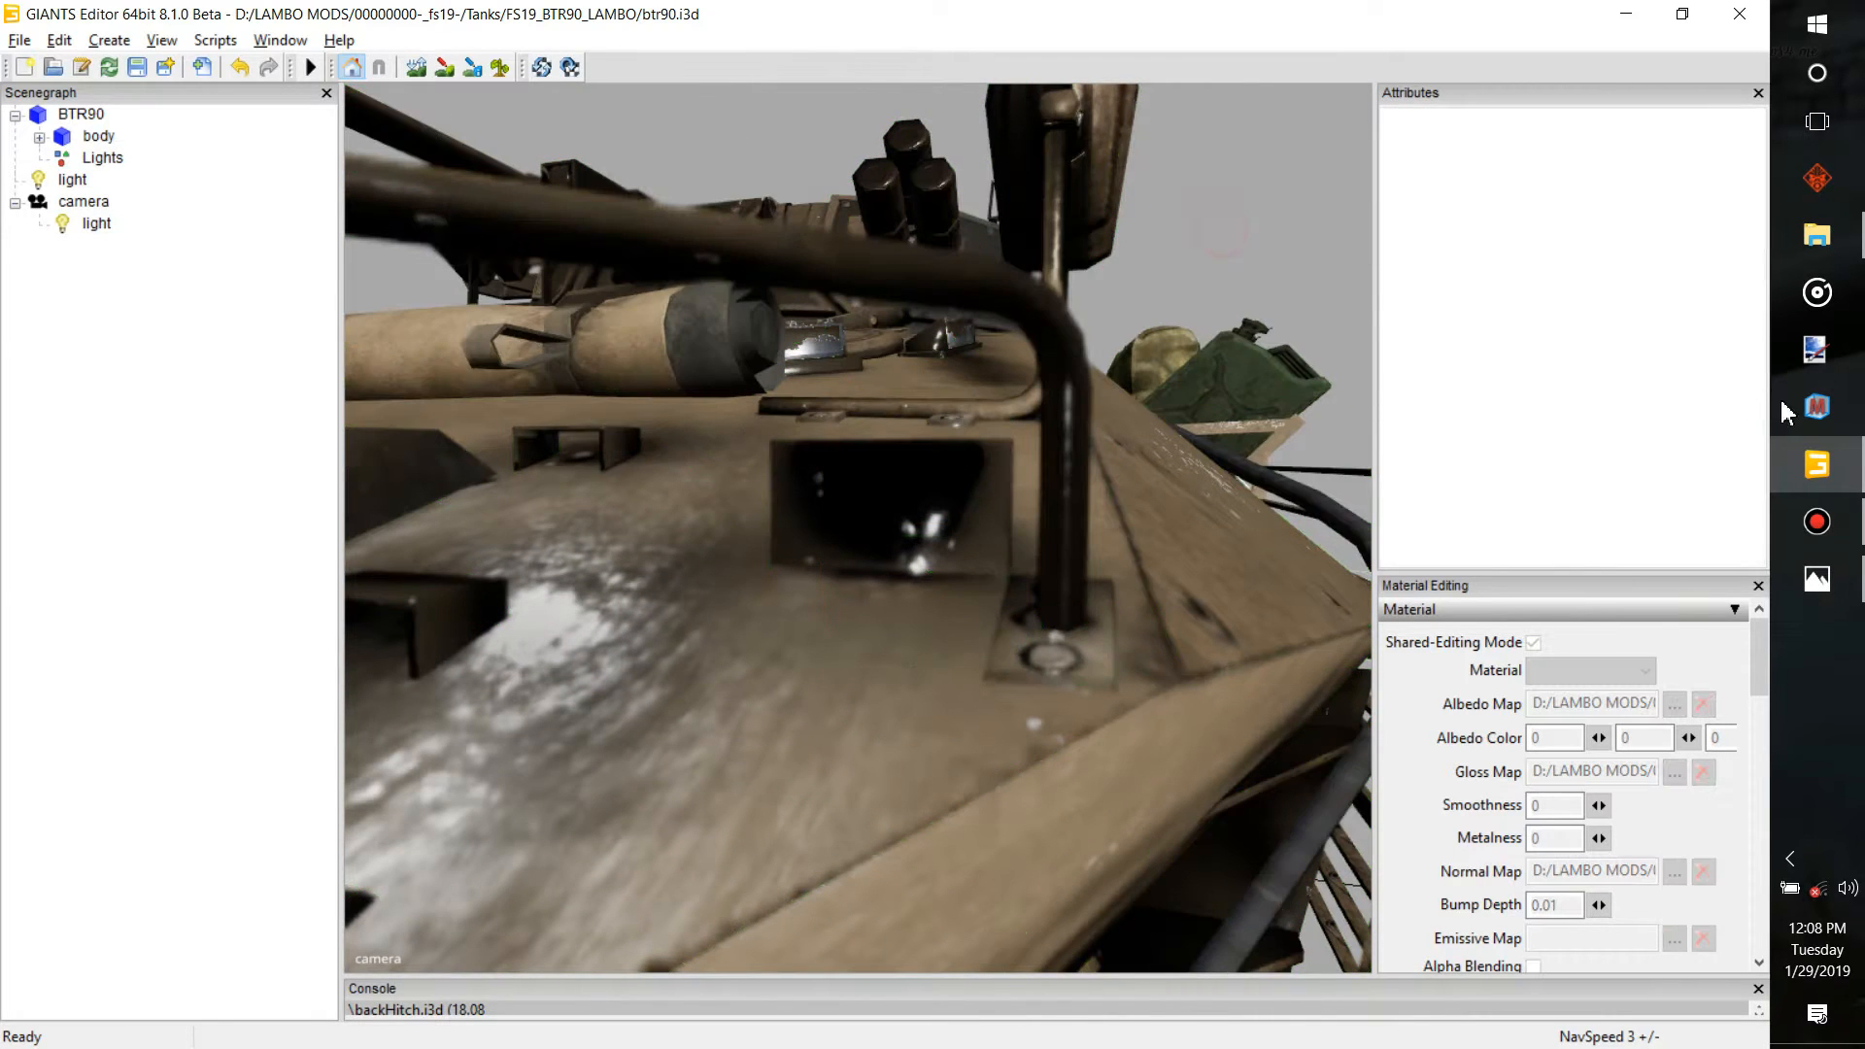
Look through the lamp models in allLights.png in Photos for suitable vehicle lights, and return to GIANTS Editor
click(1816, 579)
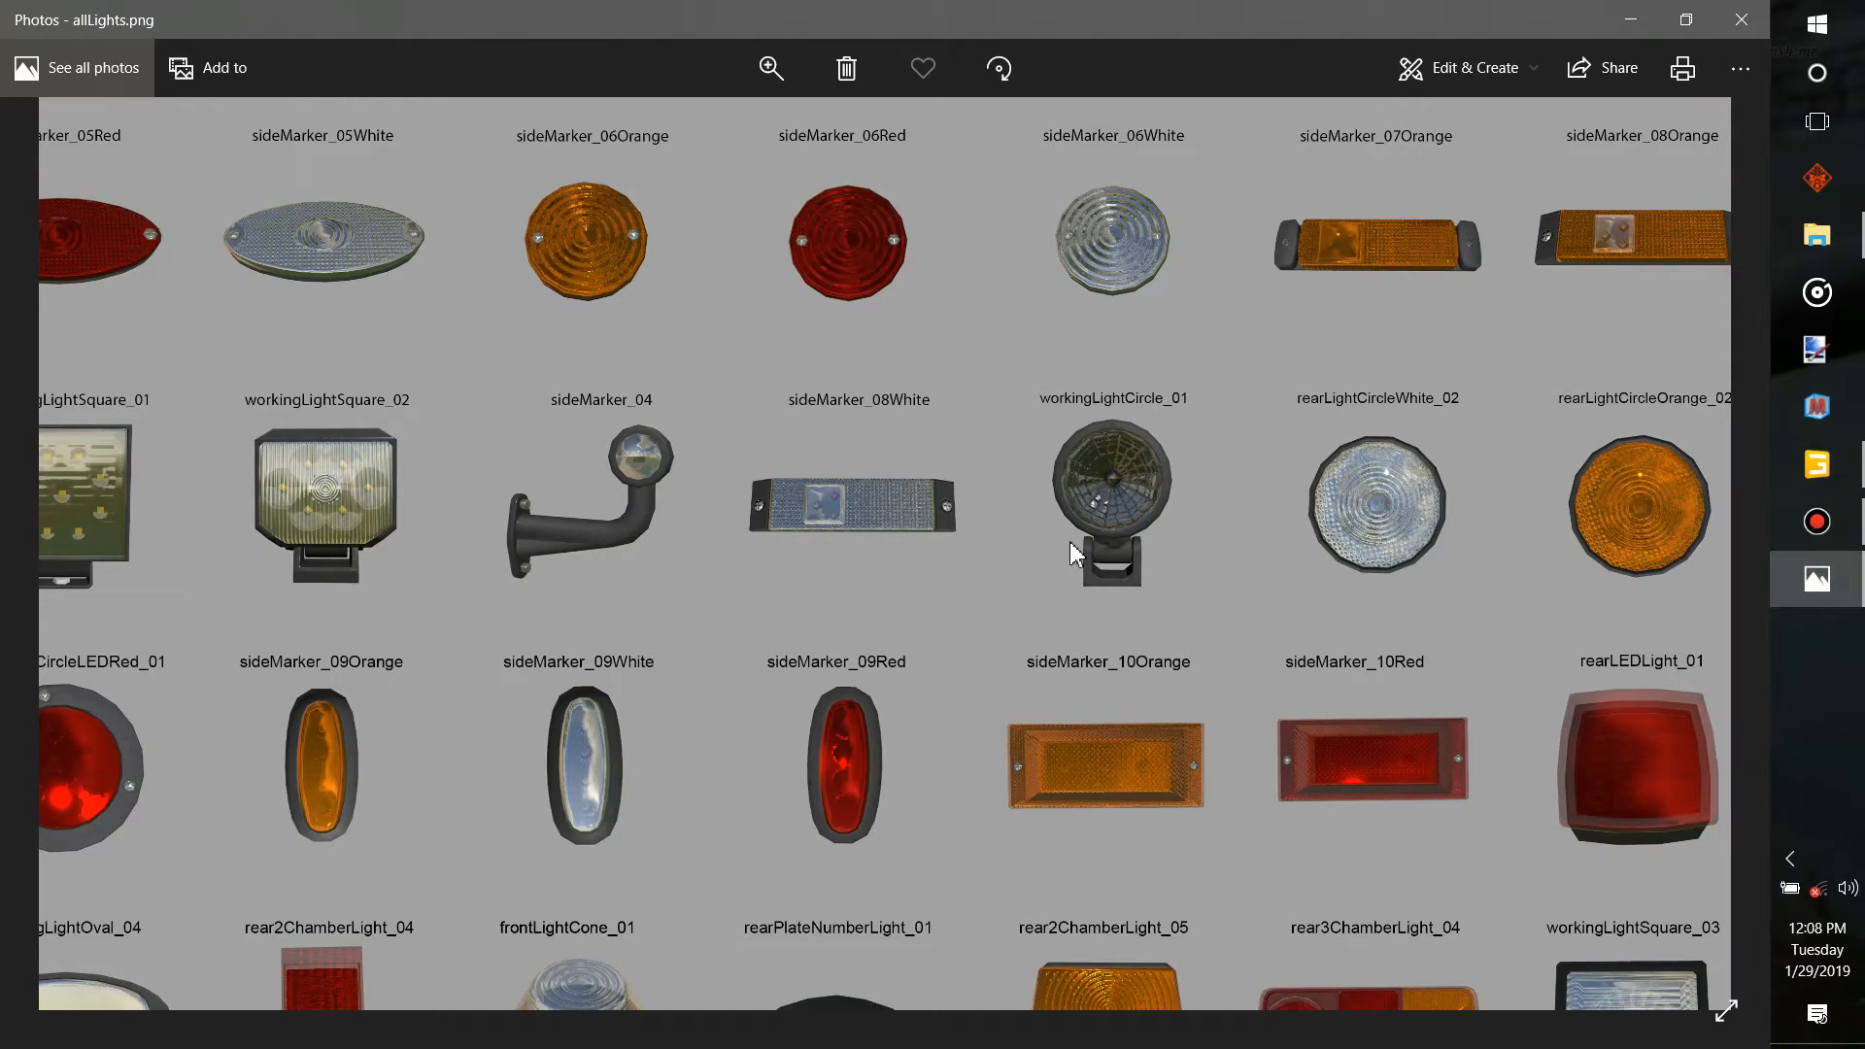
drag(1261, 571, 1759, 598)
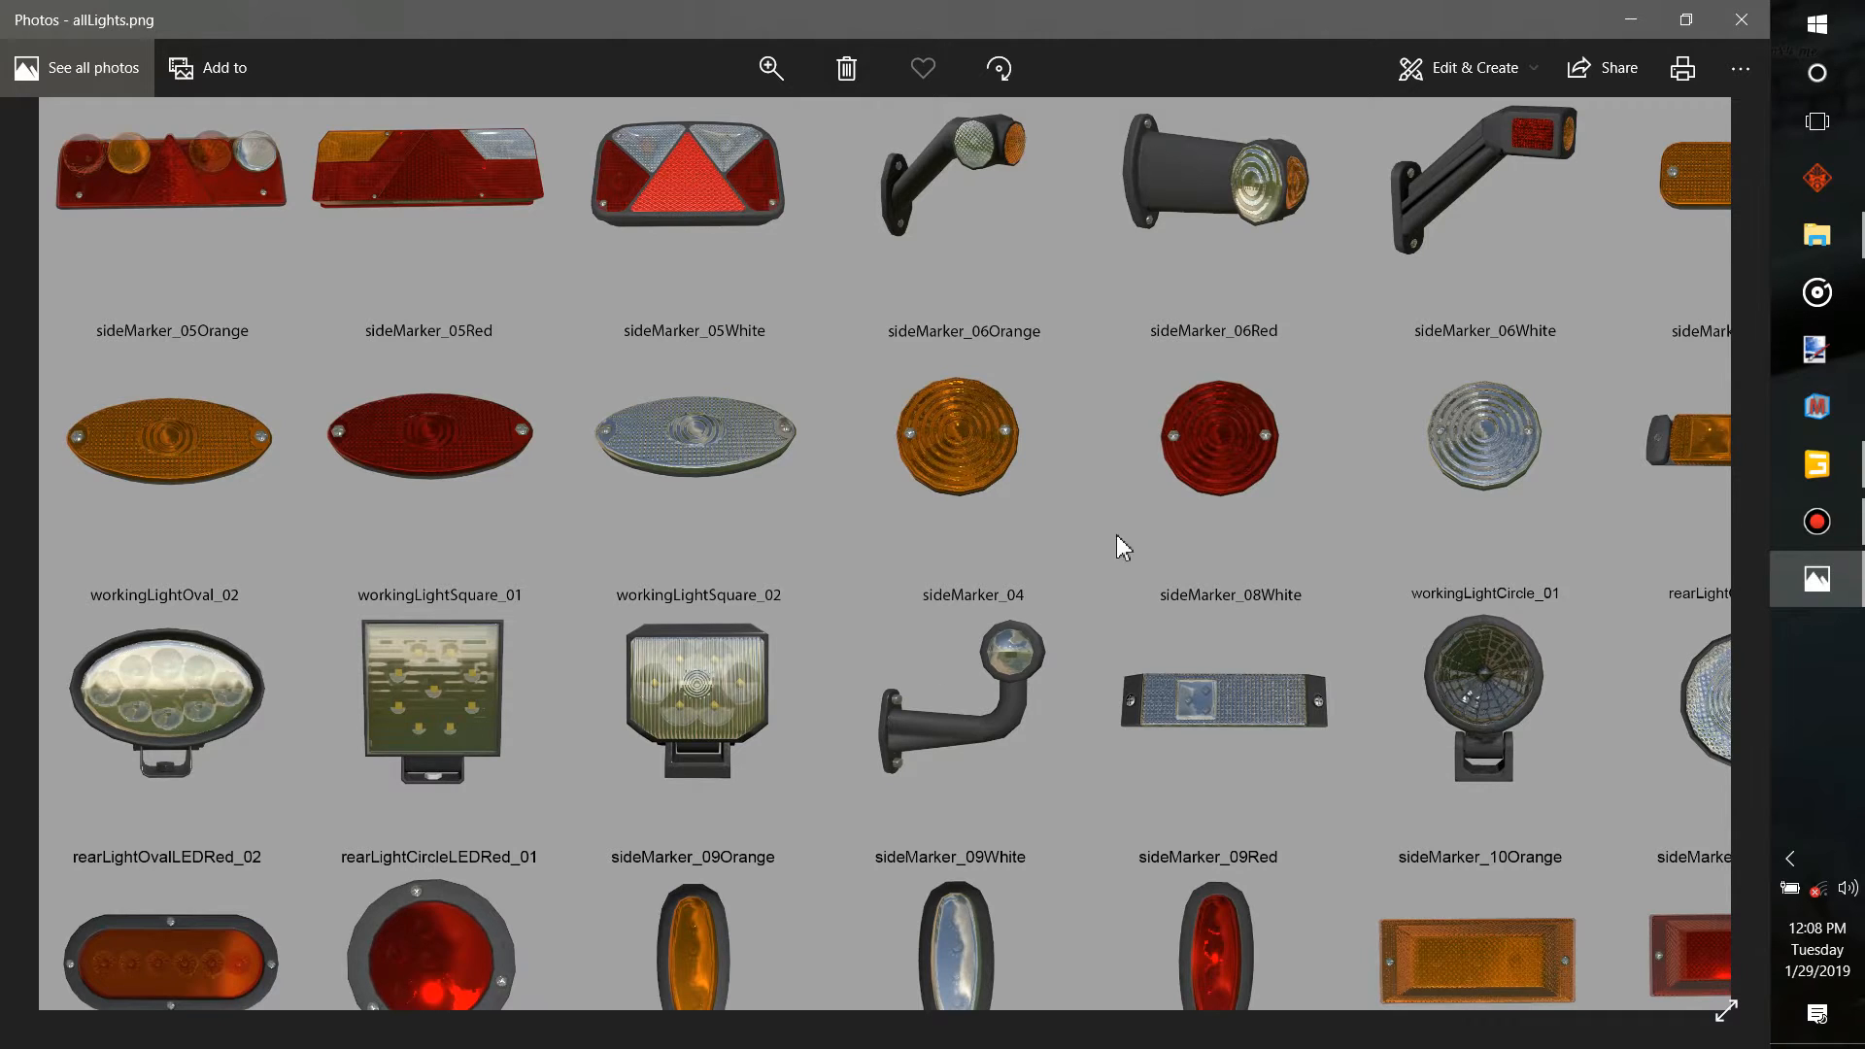
drag(1352, 272, 673, 46)
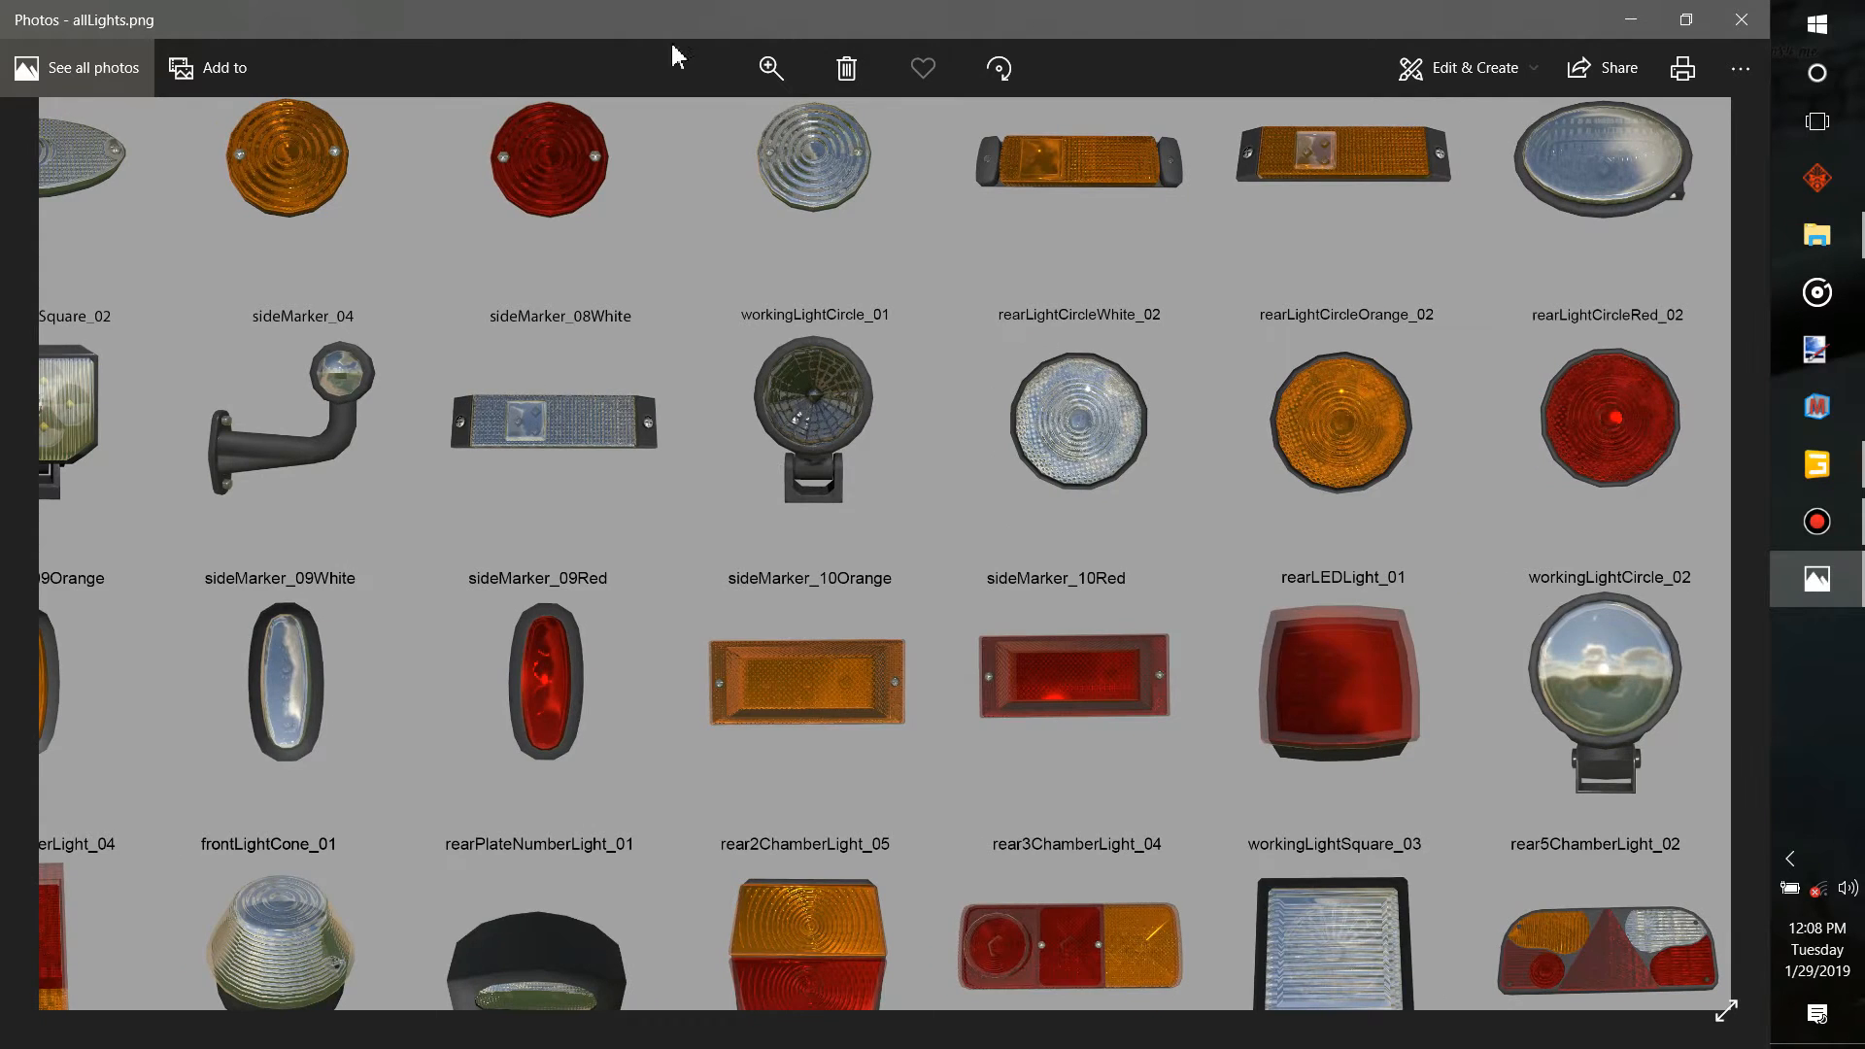
drag(827, 685, 1328, 296)
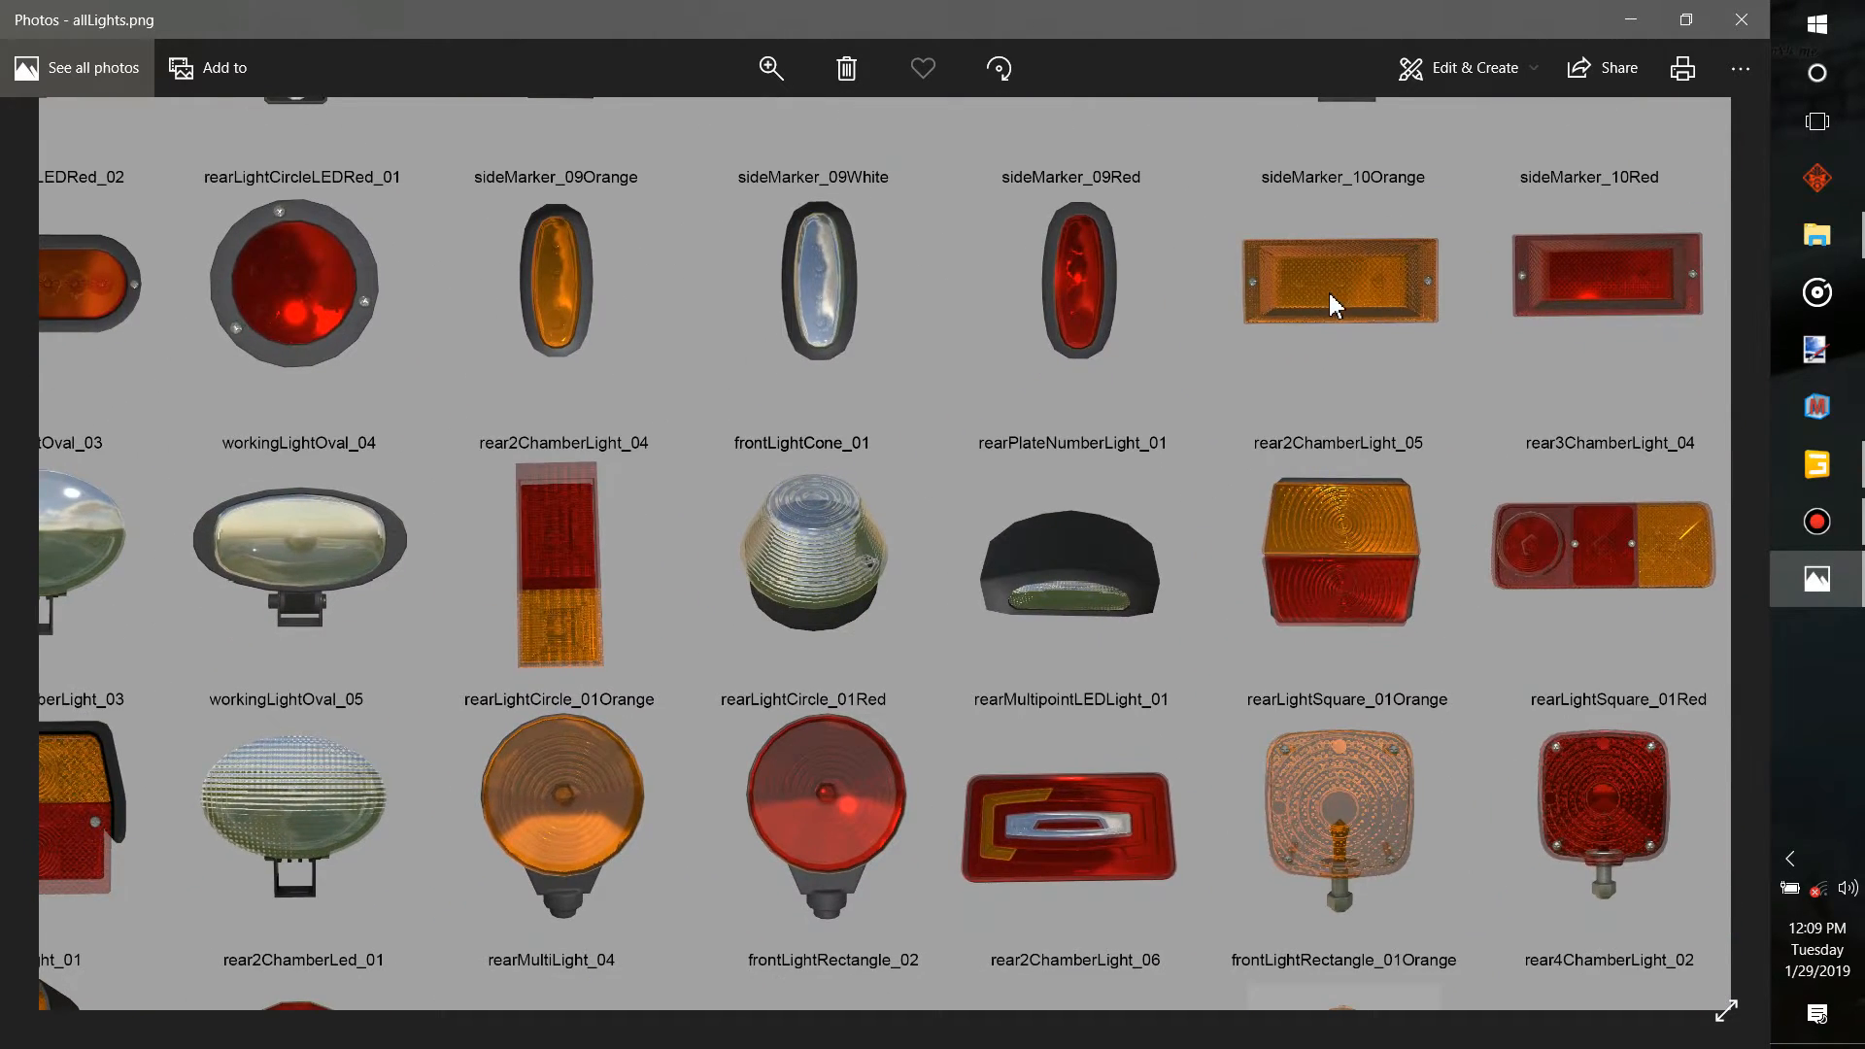
drag(932, 529, 1088, 593)
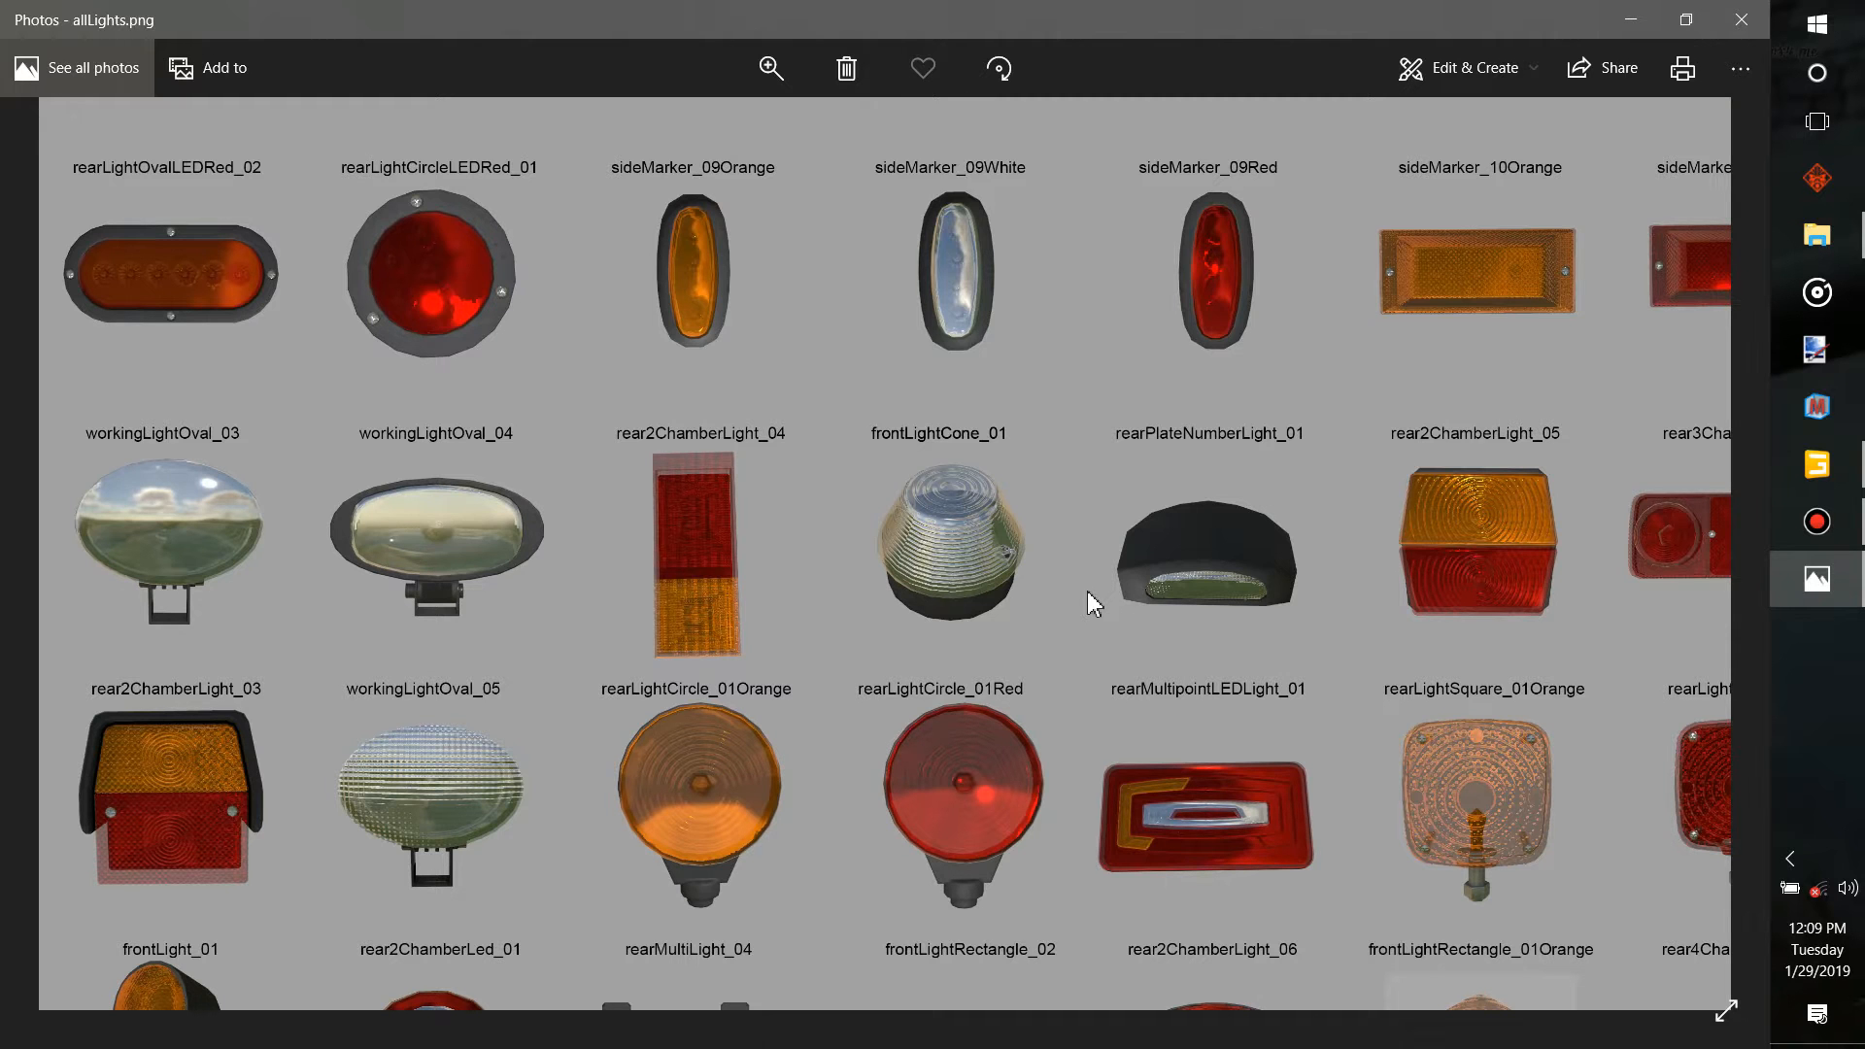
drag(1361, 486, 1226, 928)
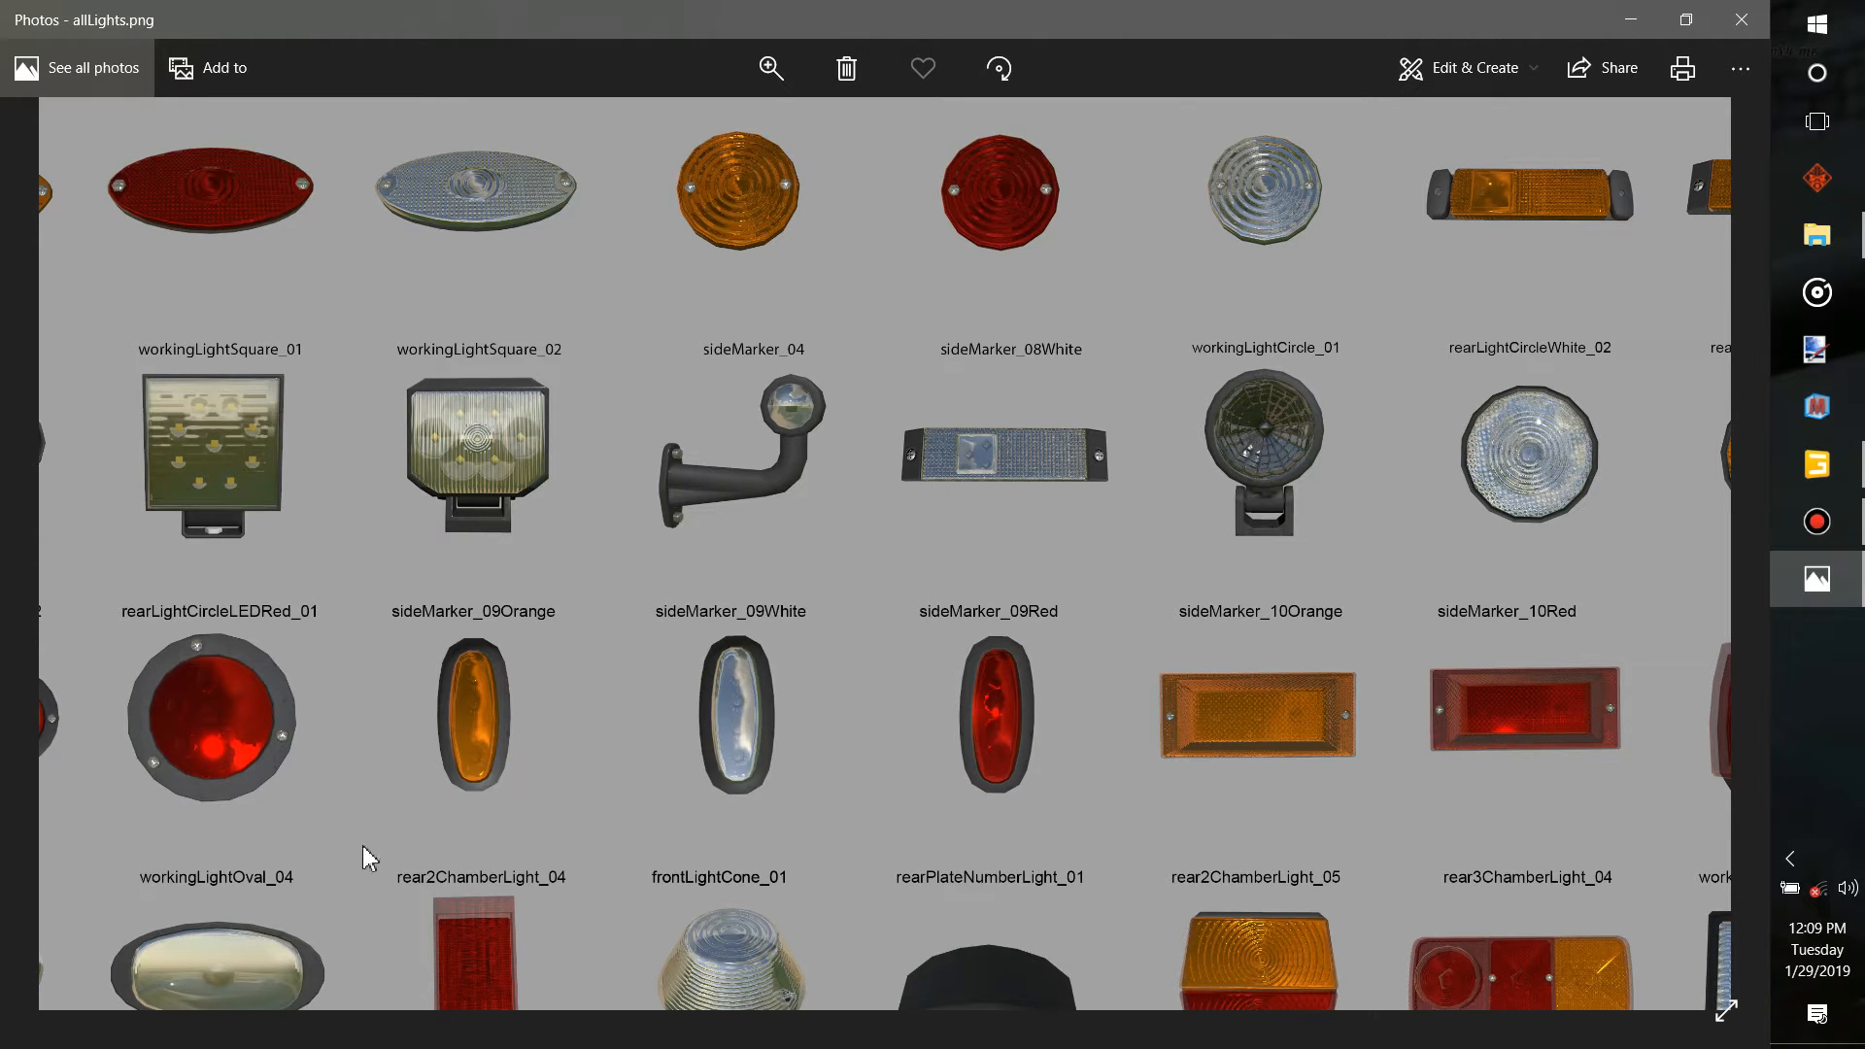
drag(1448, 364, 1715, 363)
mouse_move(742, 691)
mouse_down()
mouse_move(787, 523)
mouse_move(717, 254)
mouse_up()
mouse_move(837, 636)
mouse_down()
mouse_move(855, 422)
mouse_move(862, 687)
mouse_move(820, 678)
mouse_move(719, 736)
mouse_up()
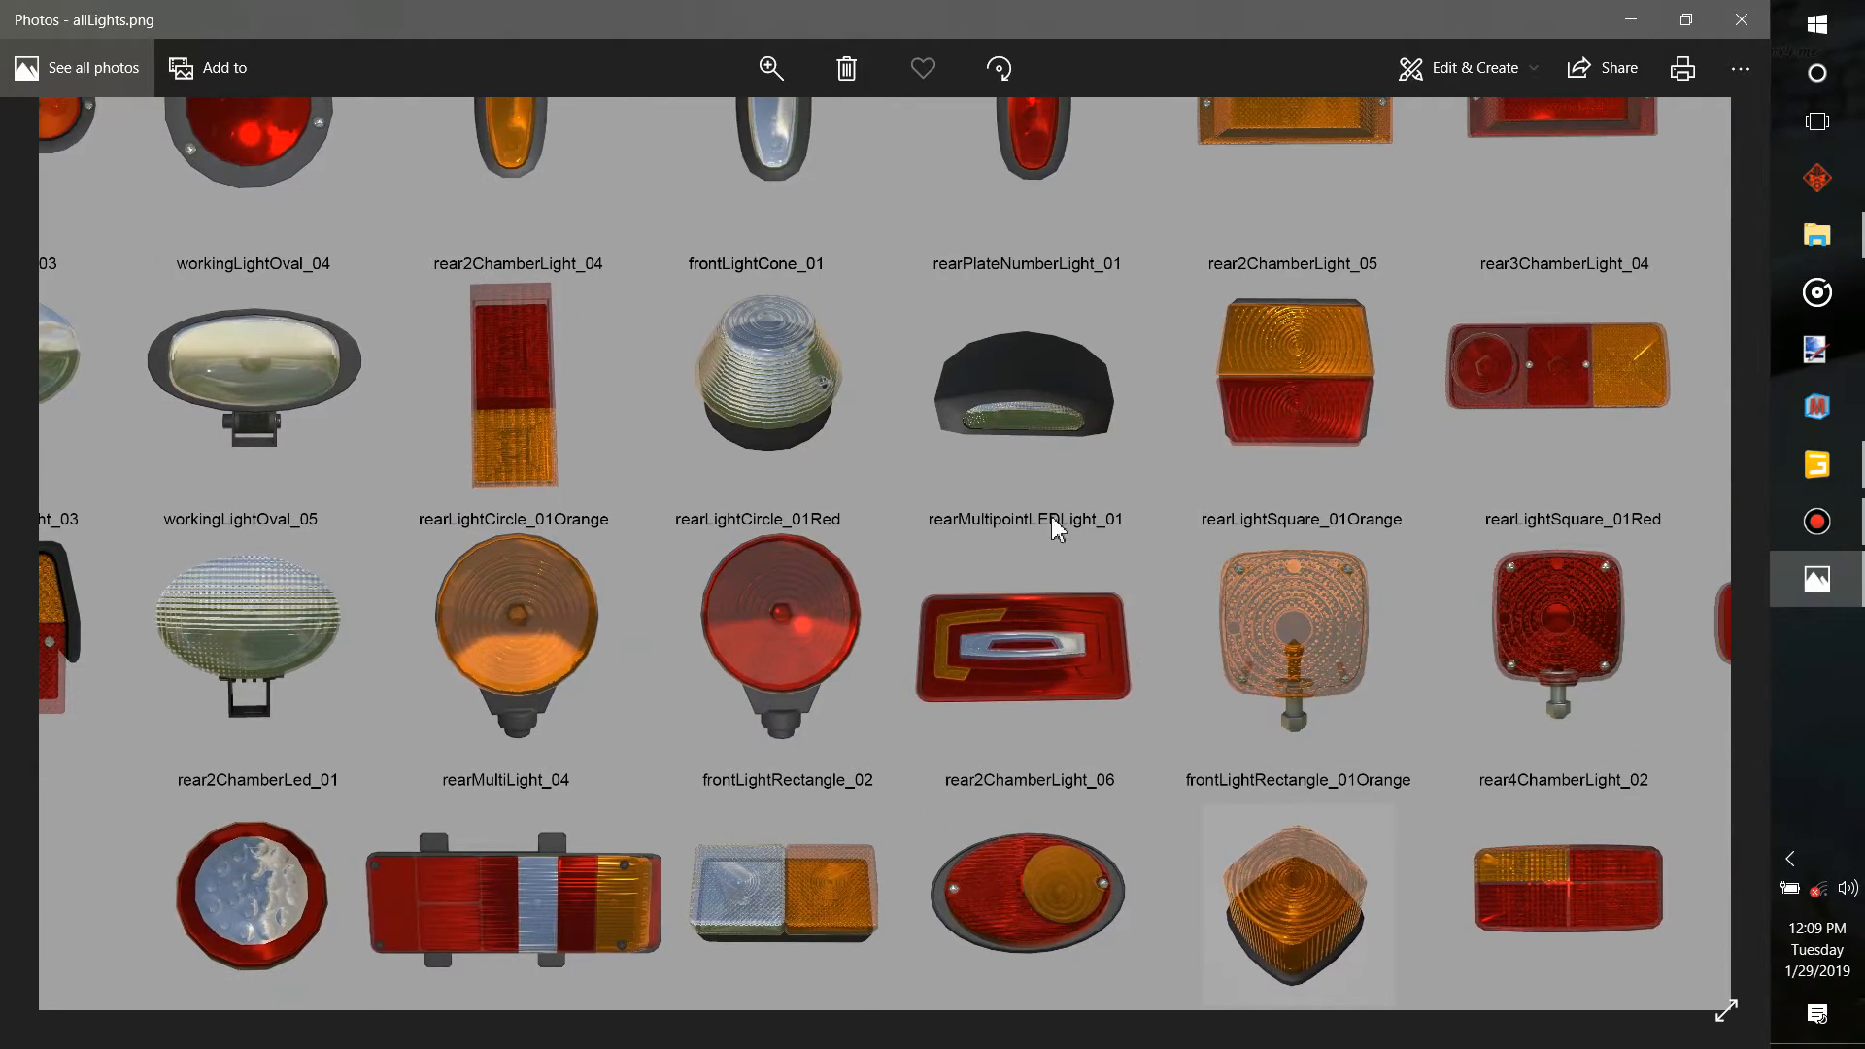
drag(1051, 516, 374, 842)
drag(1226, 491, 912, 569)
drag(1096, 473, 863, 777)
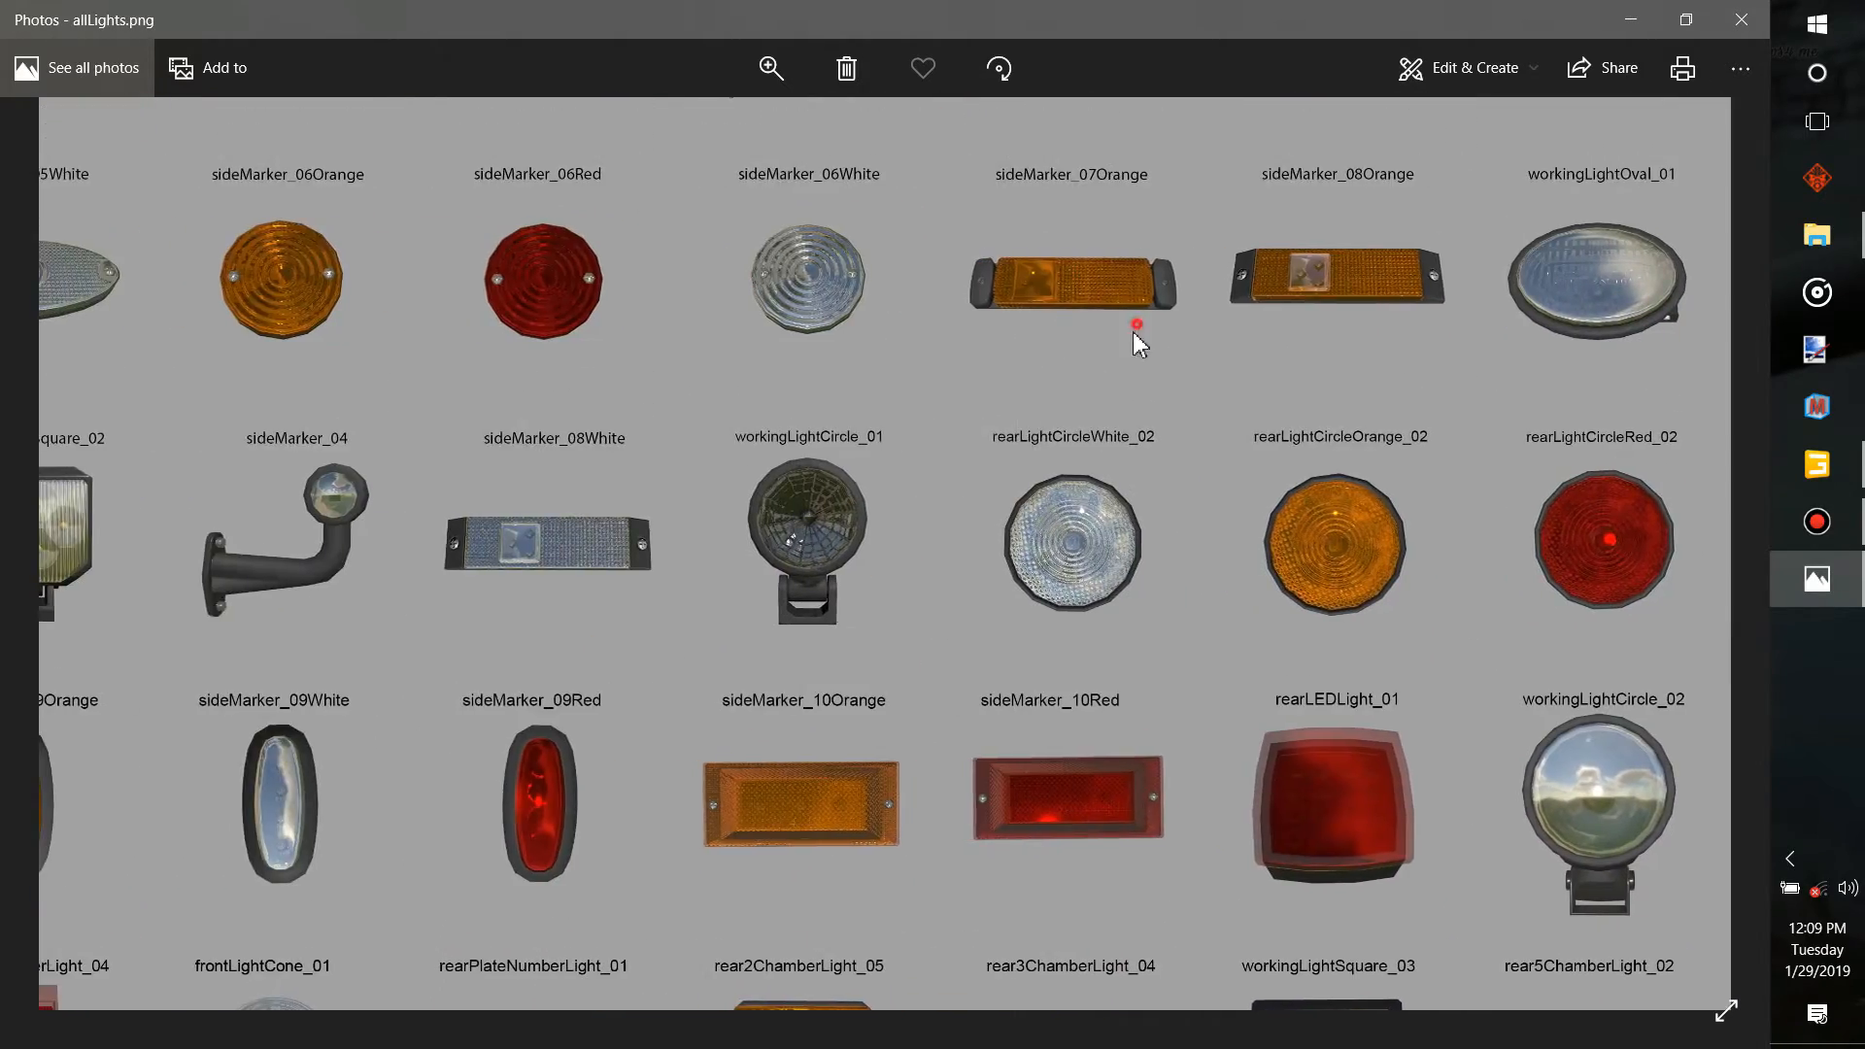
drag(1137, 333, 916, 749)
drag(991, 487, 948, 838)
drag(667, 637, 1036, 684)
drag(637, 580, 971, 609)
drag(692, 604, 790, 360)
drag(765, 263, 747, 175)
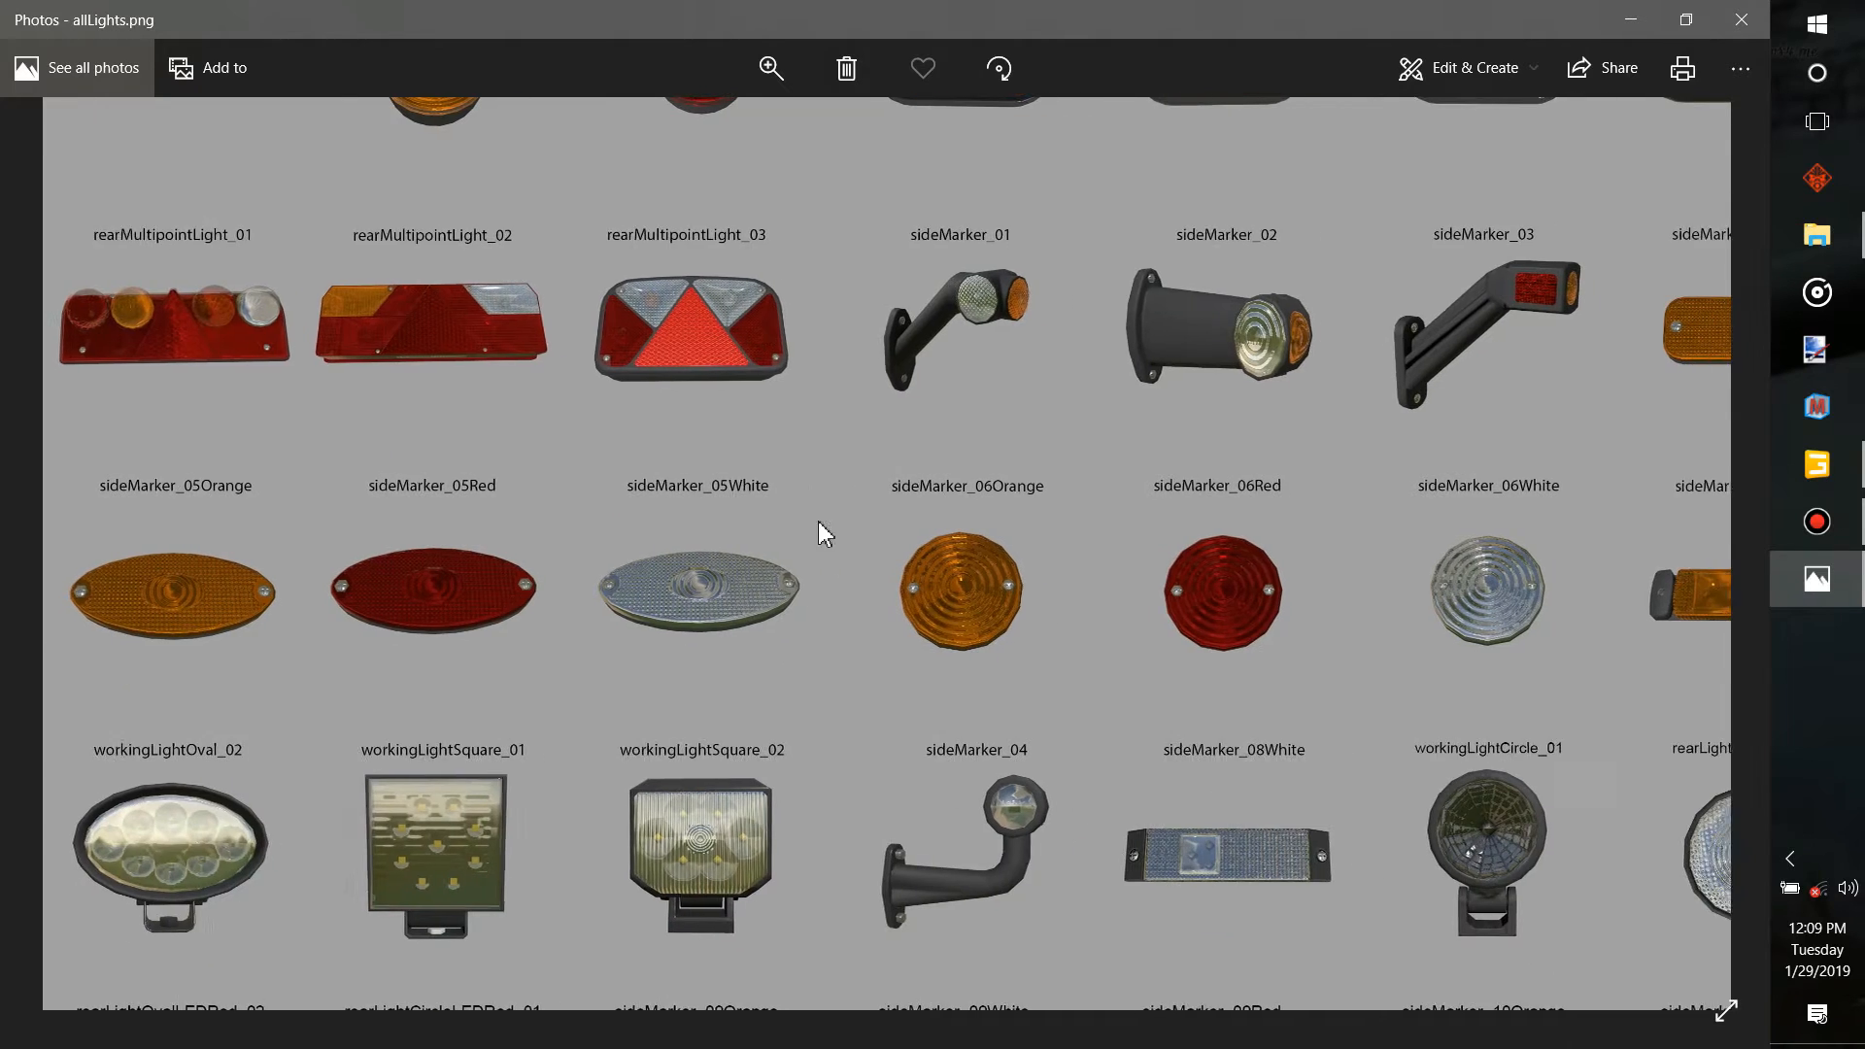
drag(839, 599, 870, 325)
drag(786, 592, 826, 511)
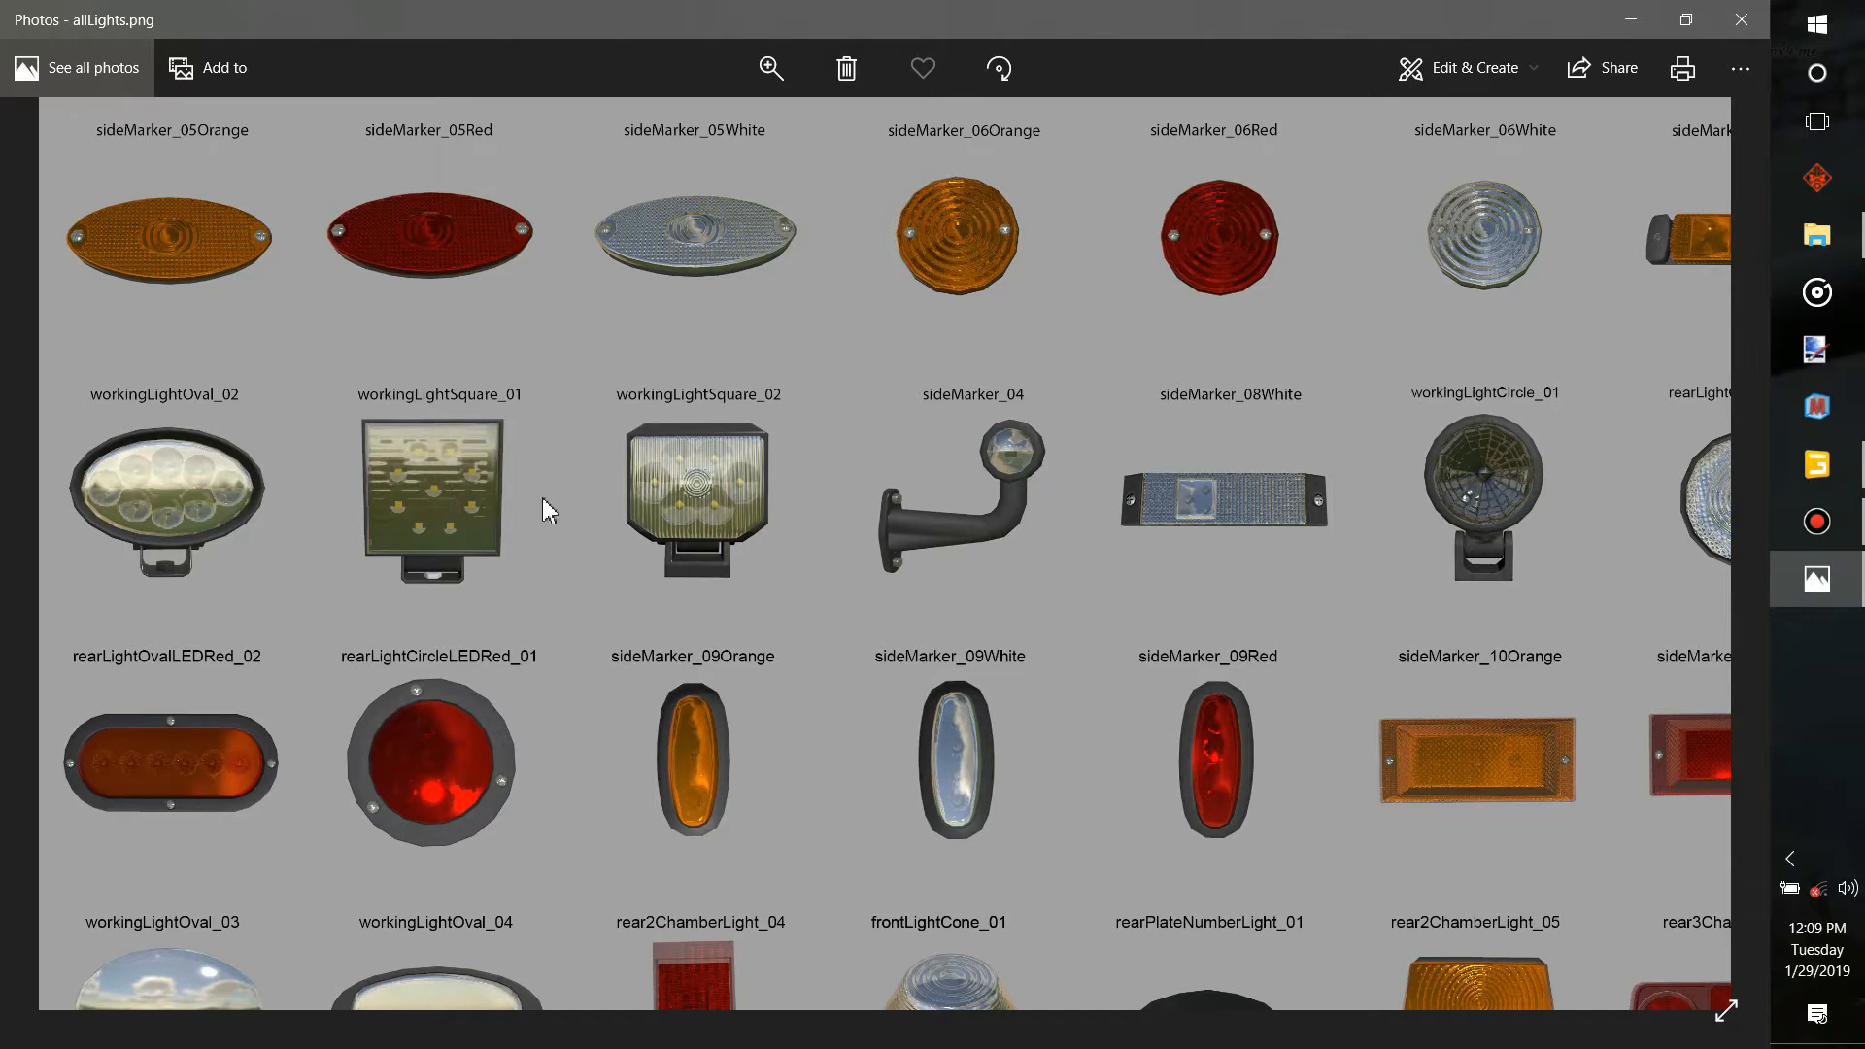
drag(790, 540, 838, 247)
drag(814, 592, 905, 314)
drag(995, 596, 542, 507)
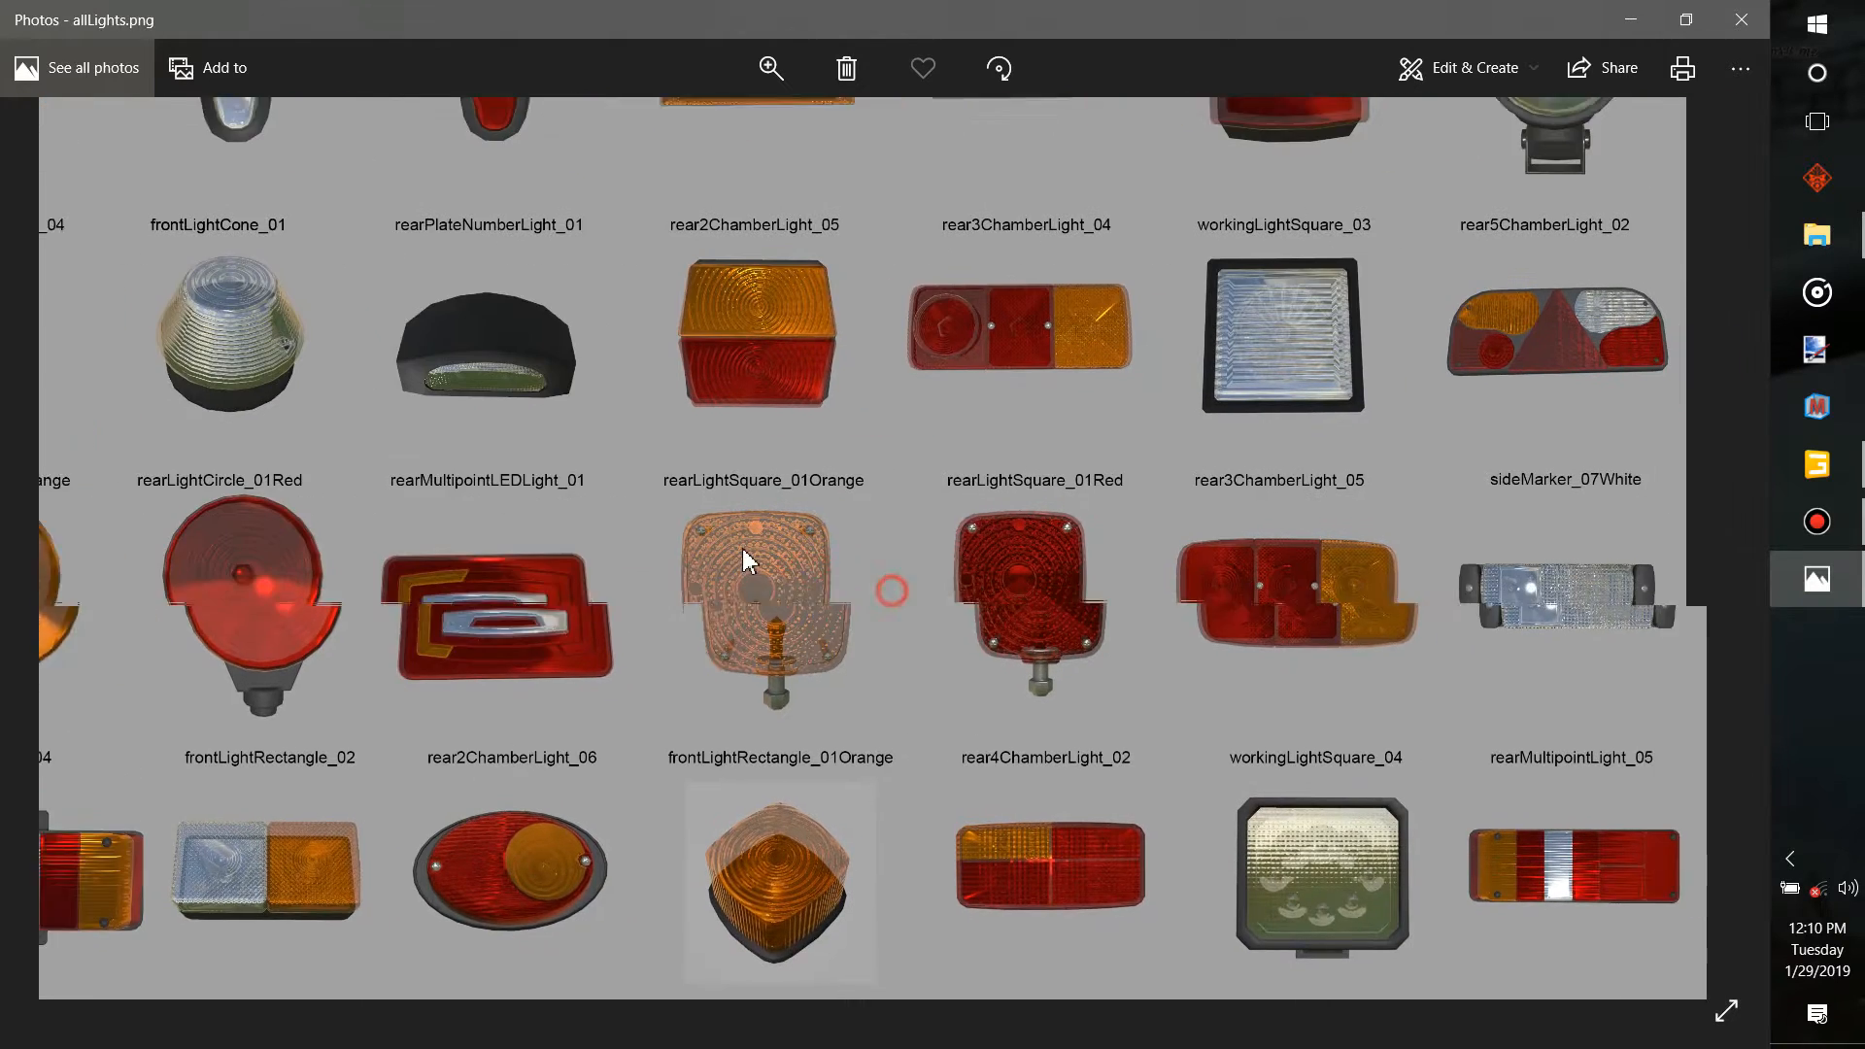
drag(744, 550, 513, 728)
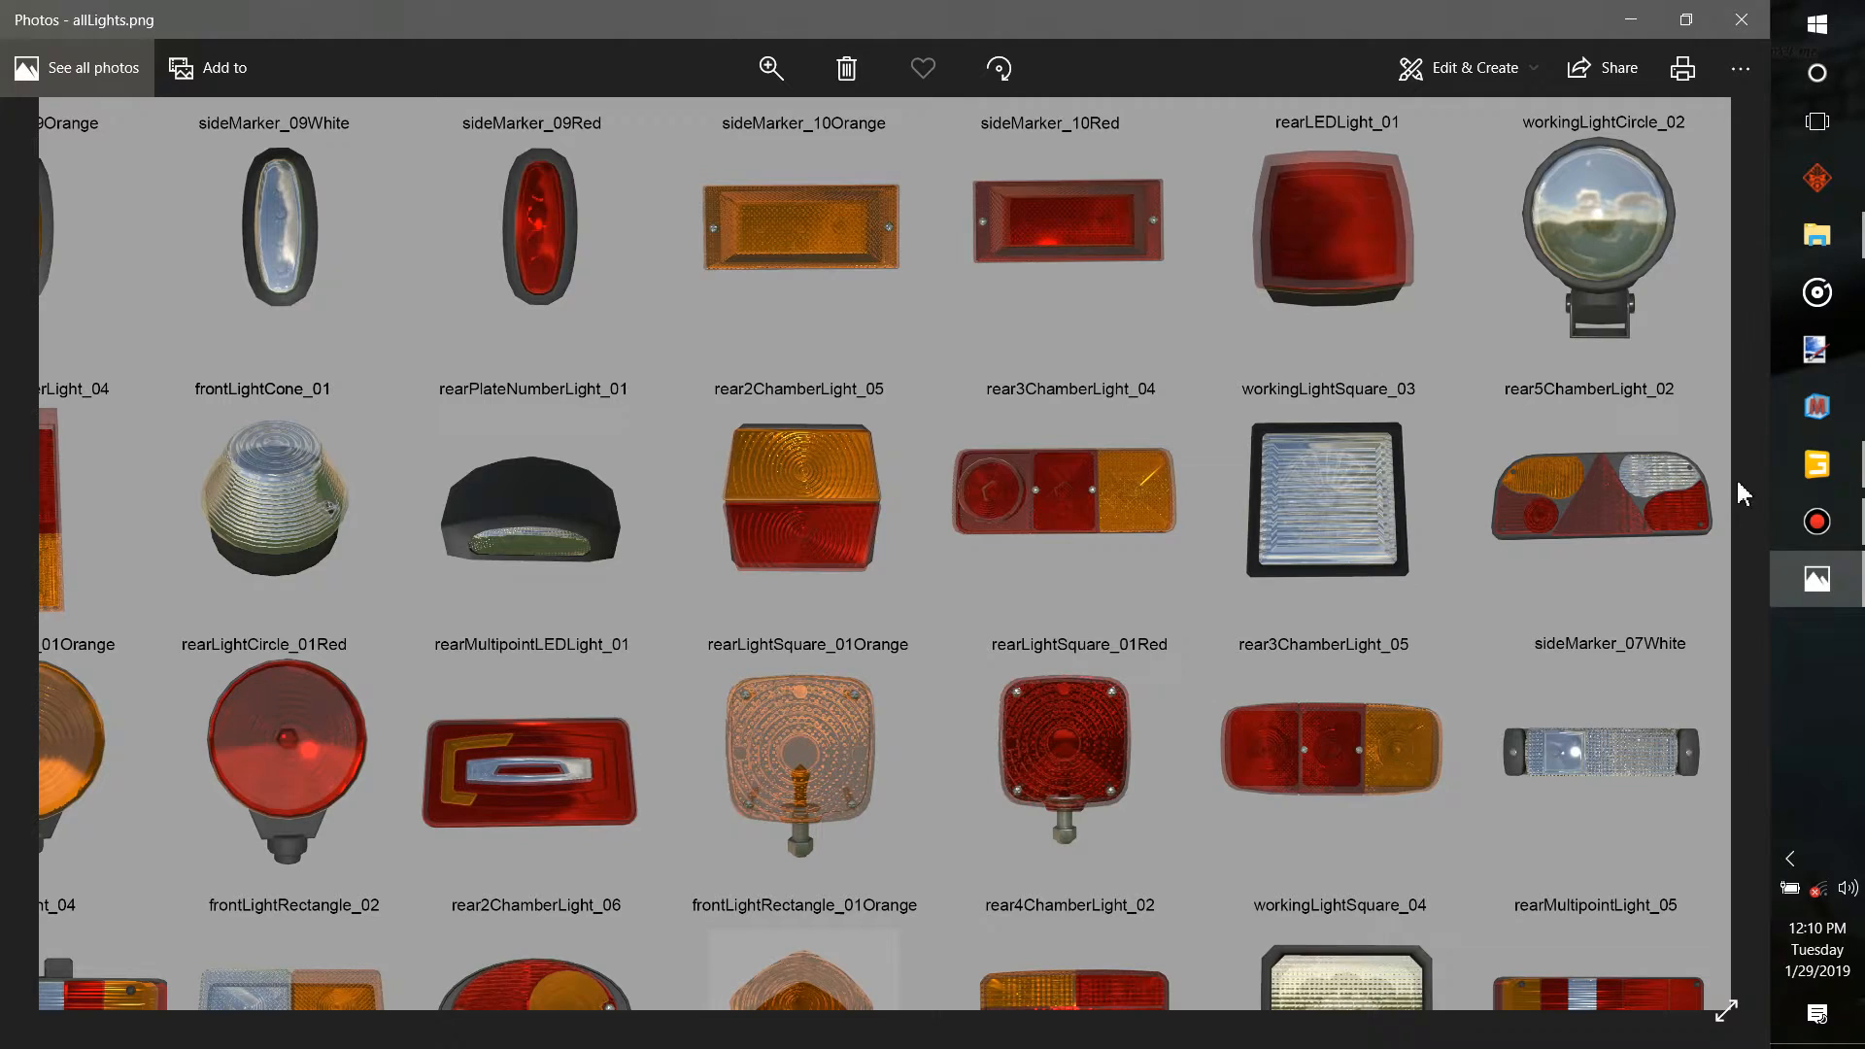
click(1816, 463)
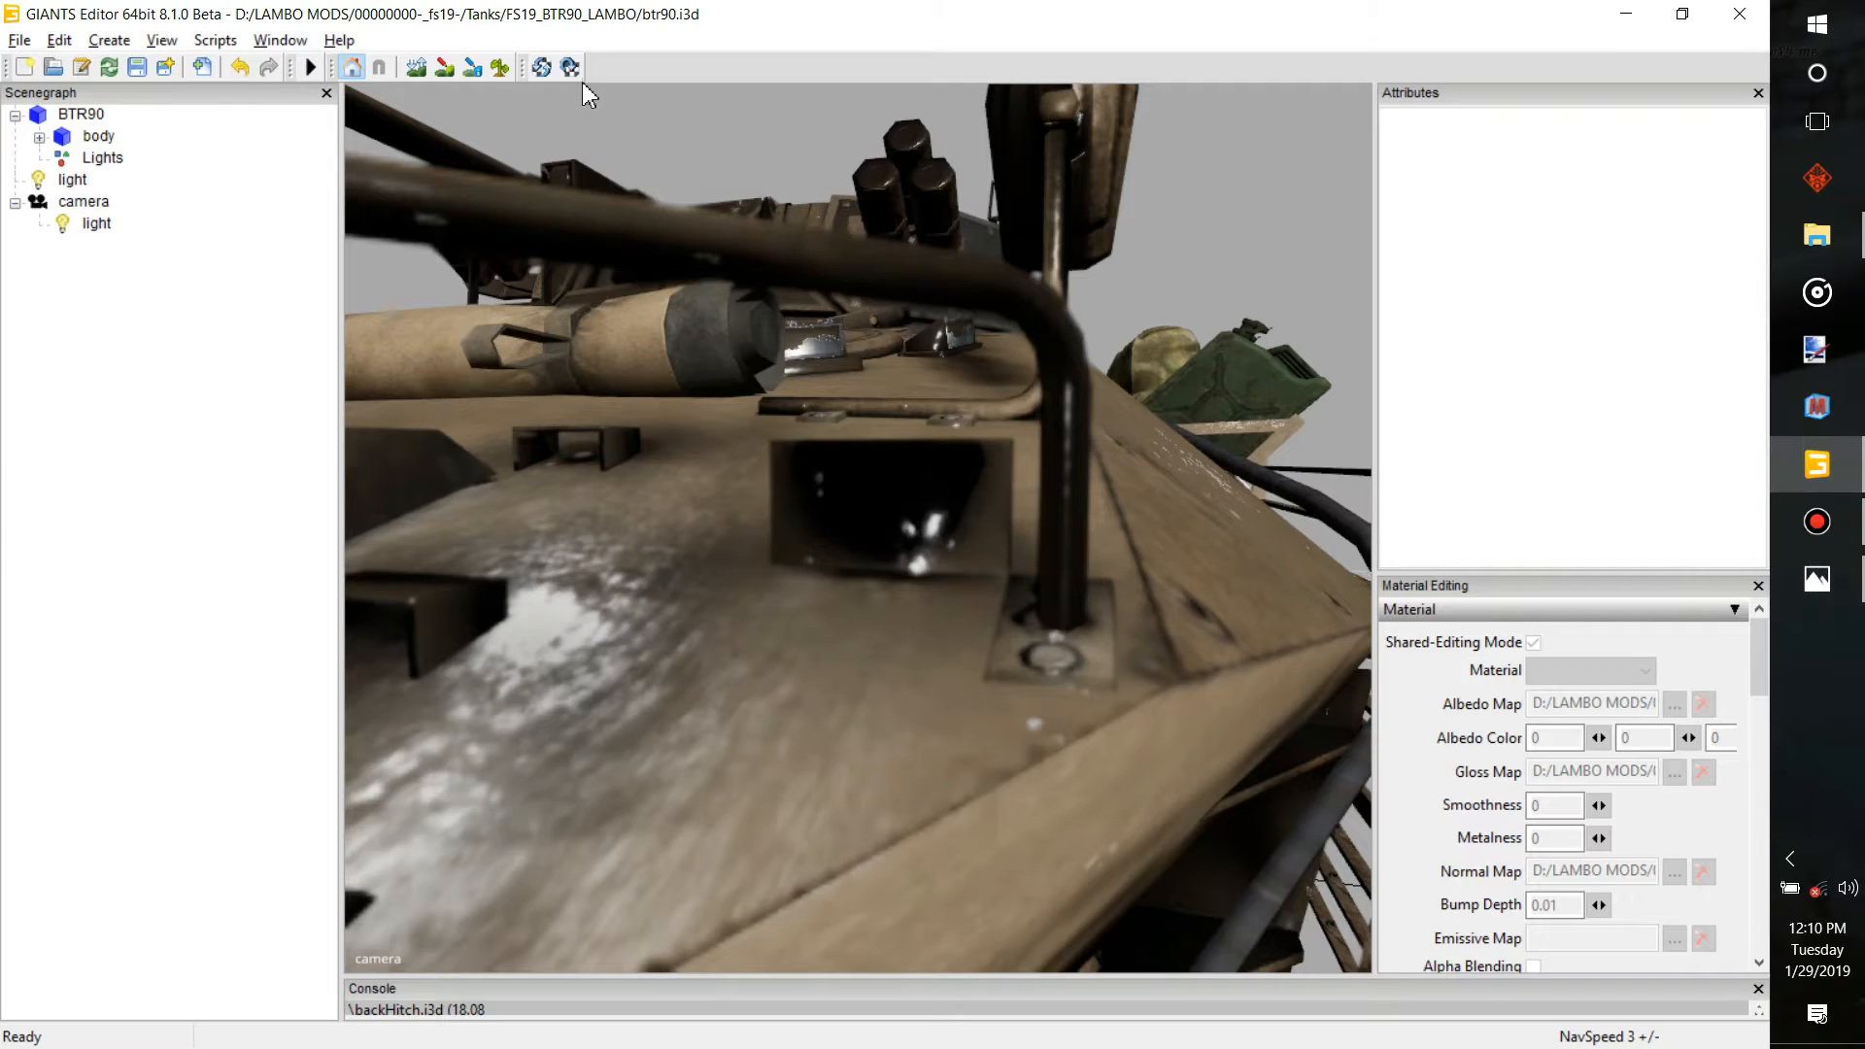
Import workingLightSquare_03 from the shared assets' lights/lizard folder, checking its name against allLights.png in Photos
click(201, 67)
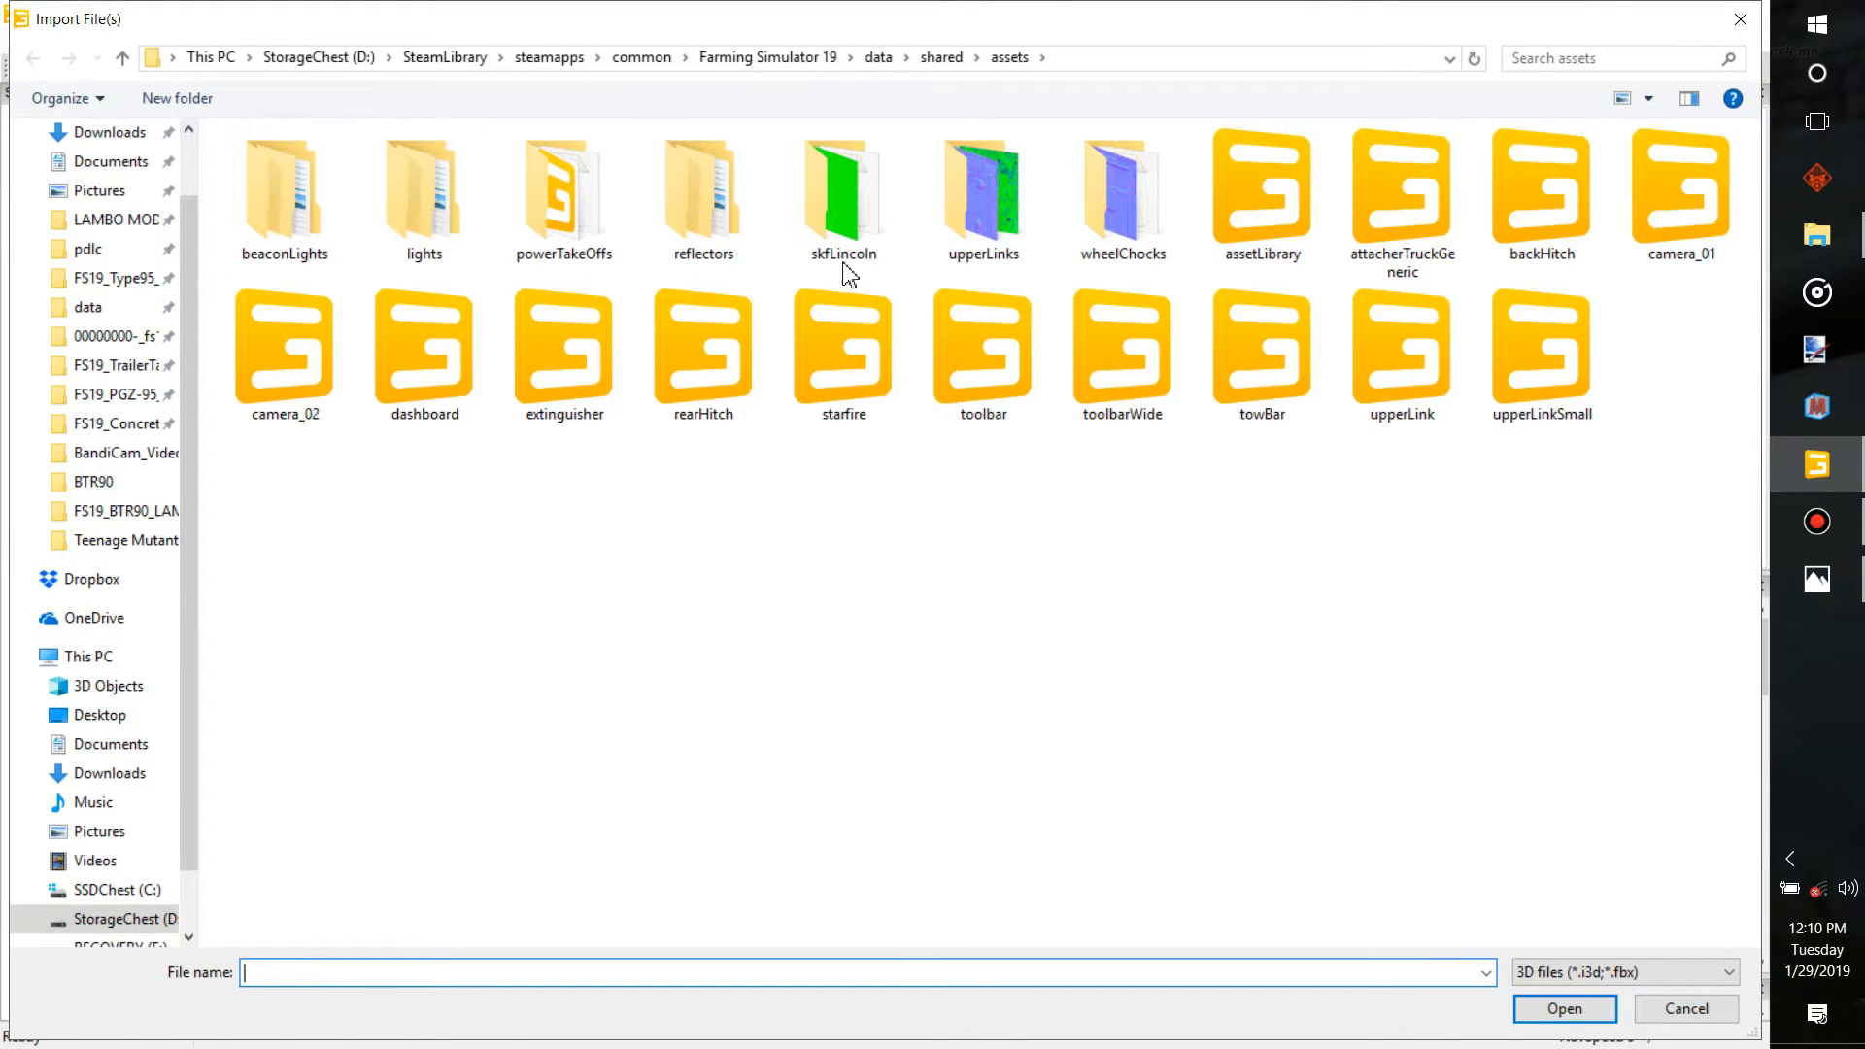
click(477, 212)
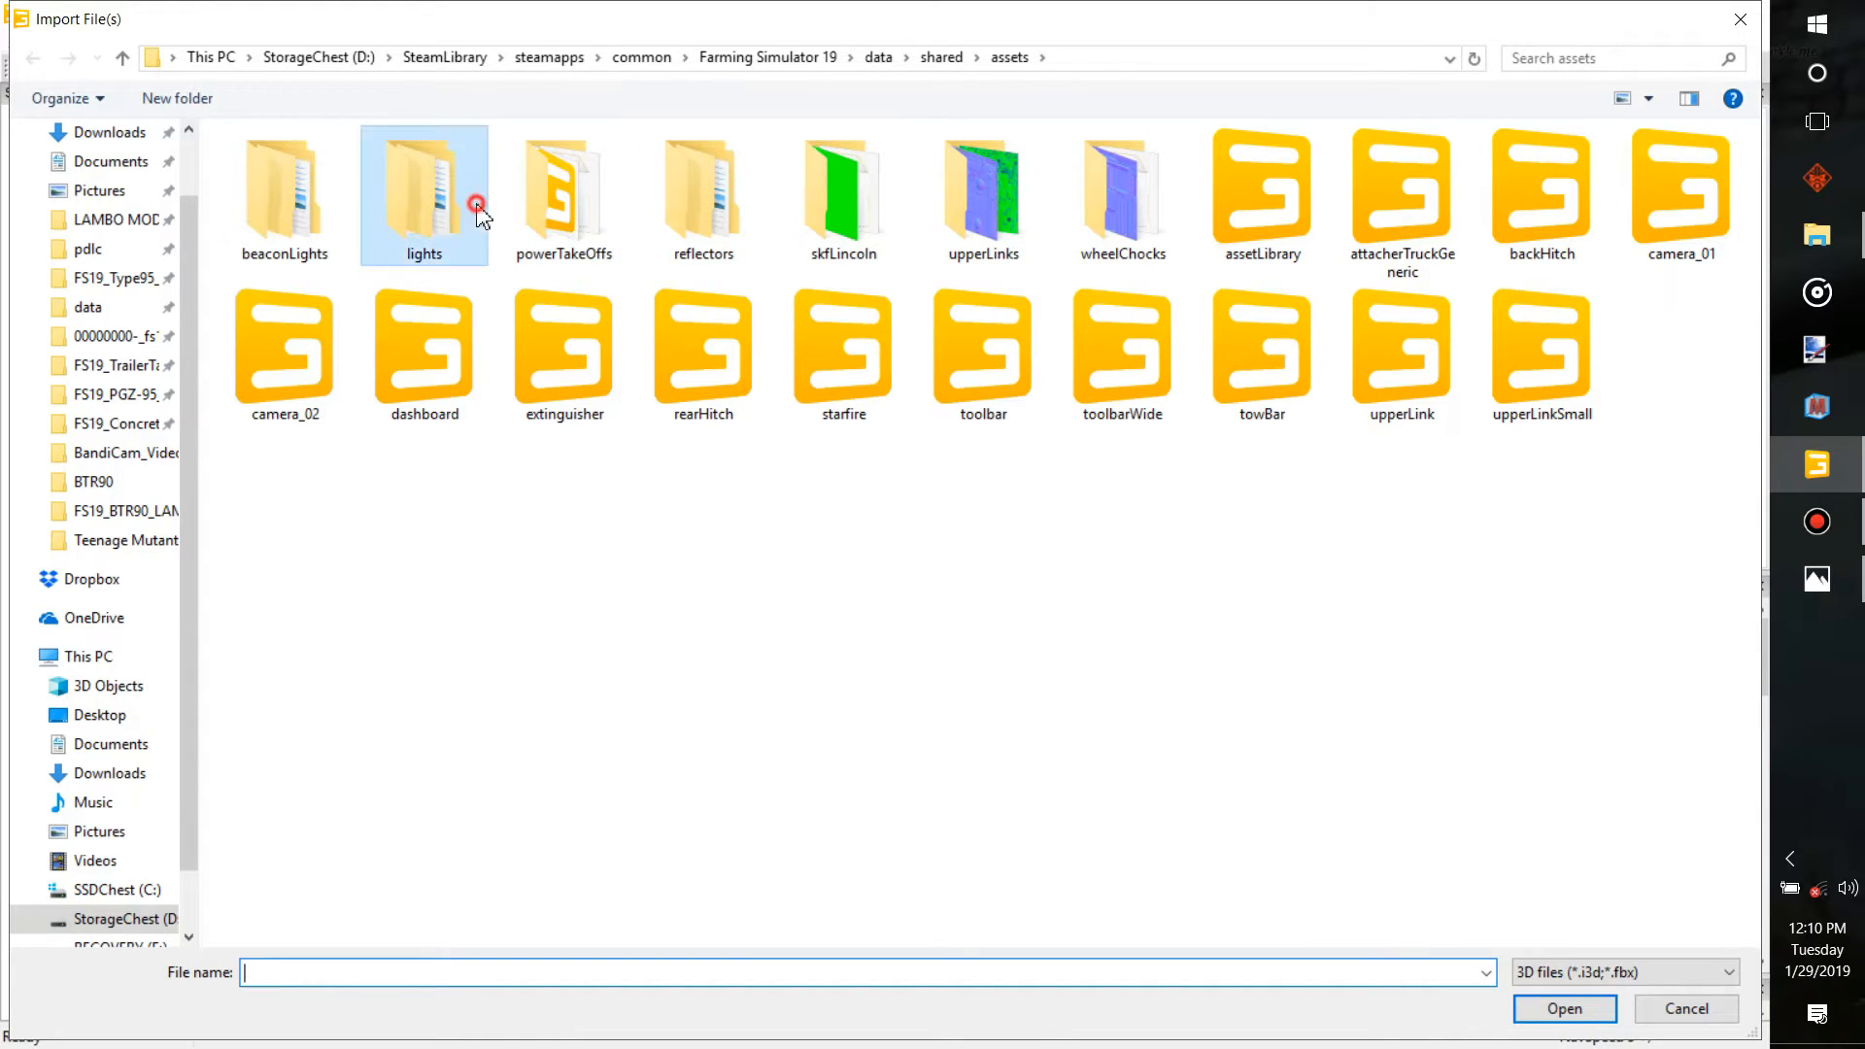
double_click(477, 212)
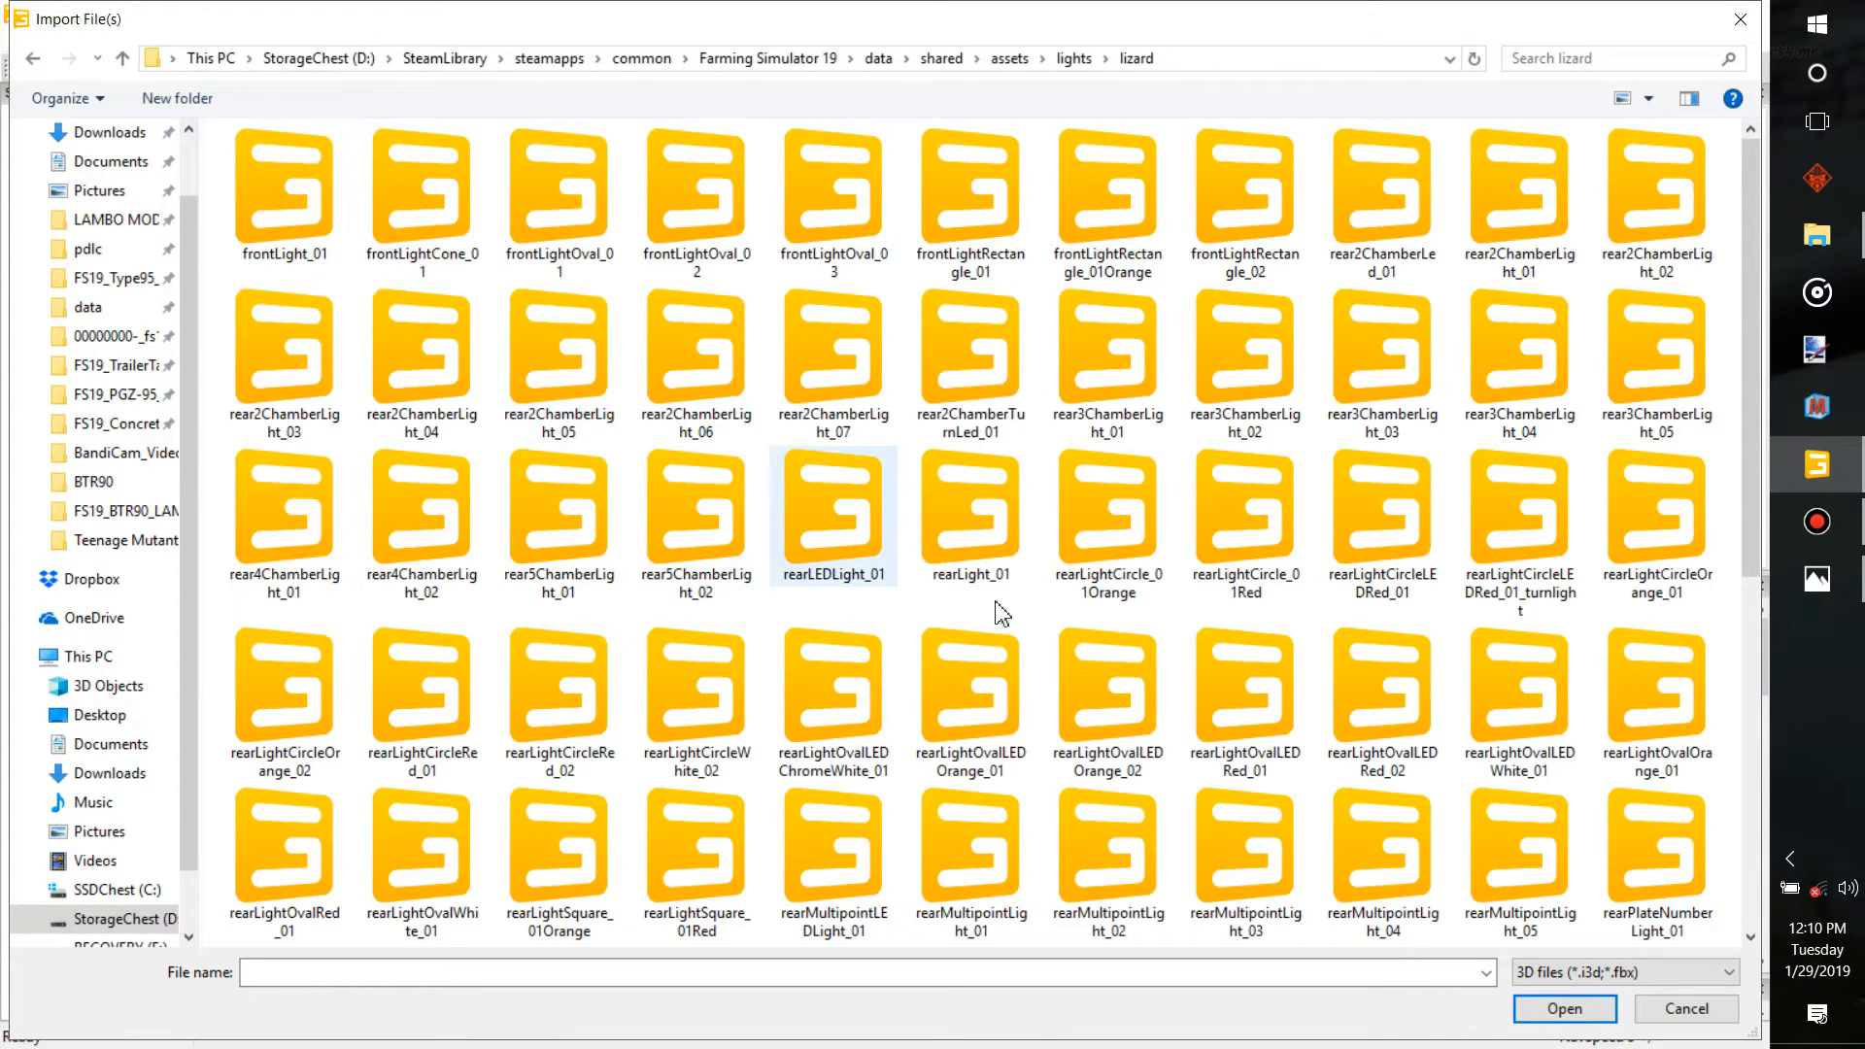
click(1855, 591)
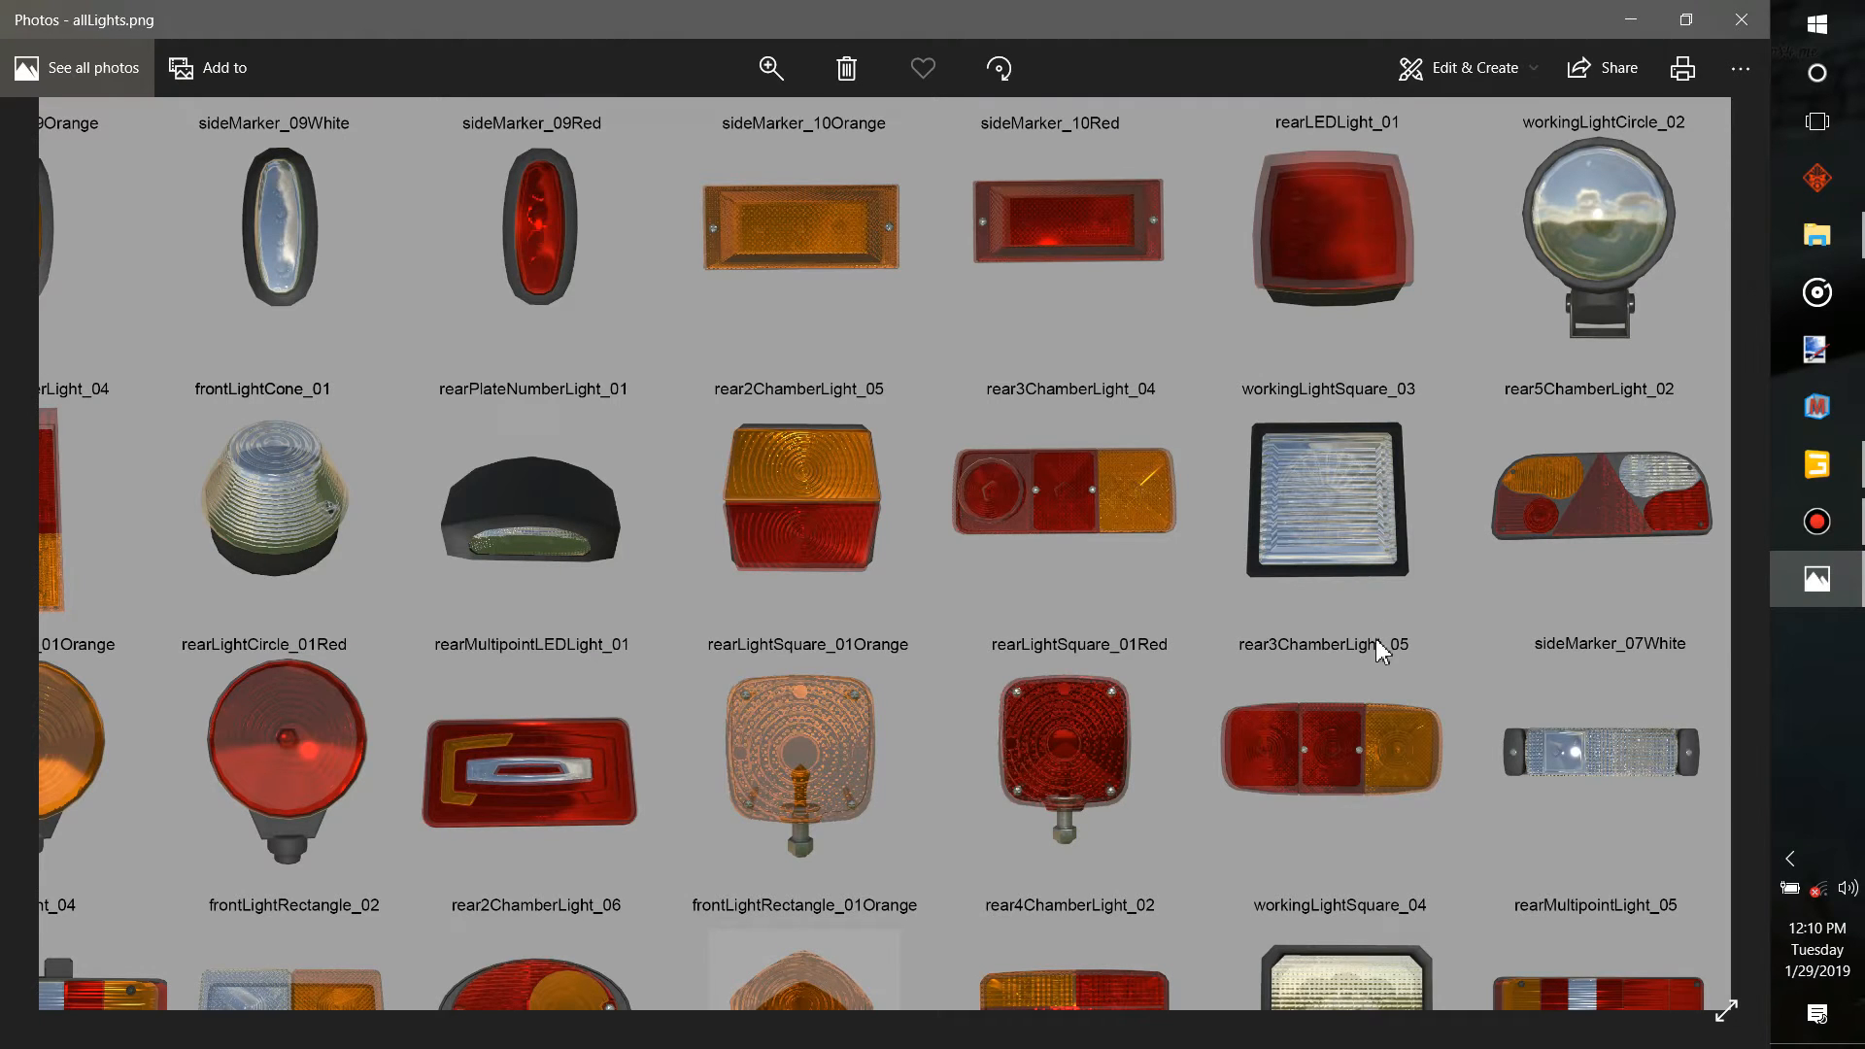
click(1817, 465)
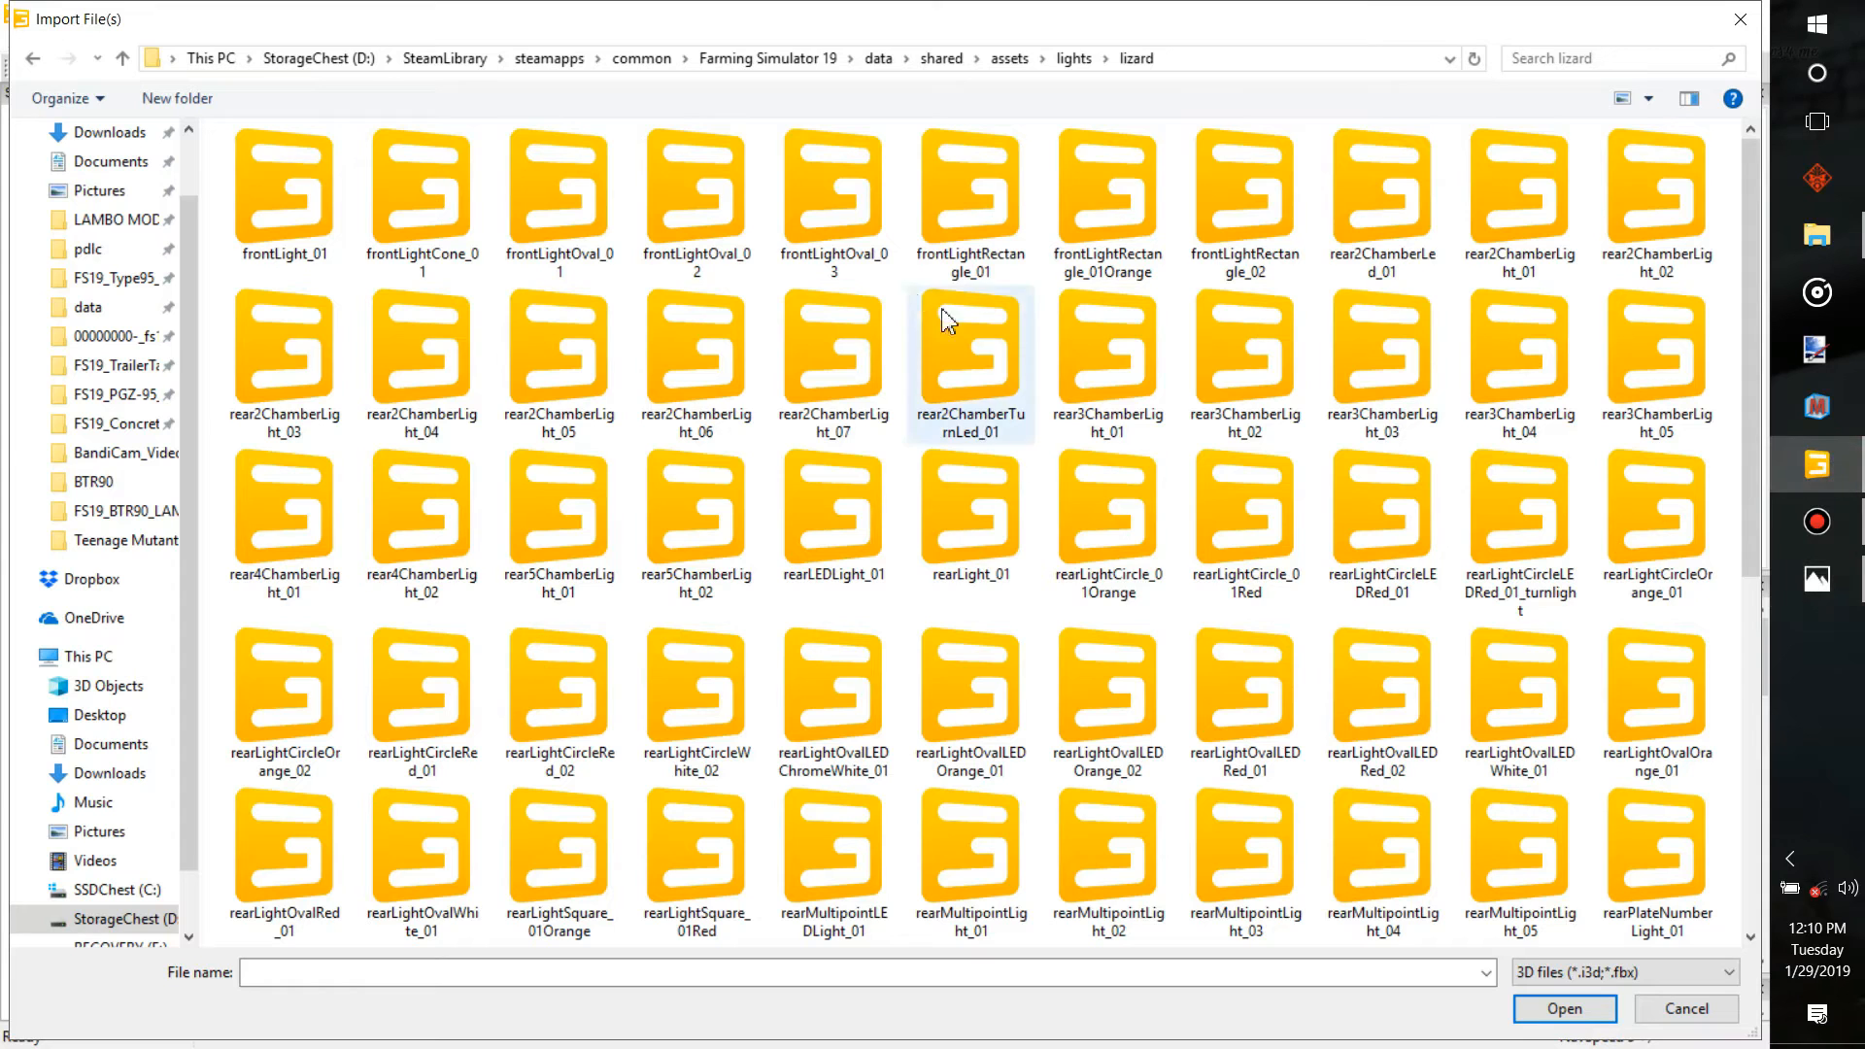
scroll(1226, 549, down, 5)
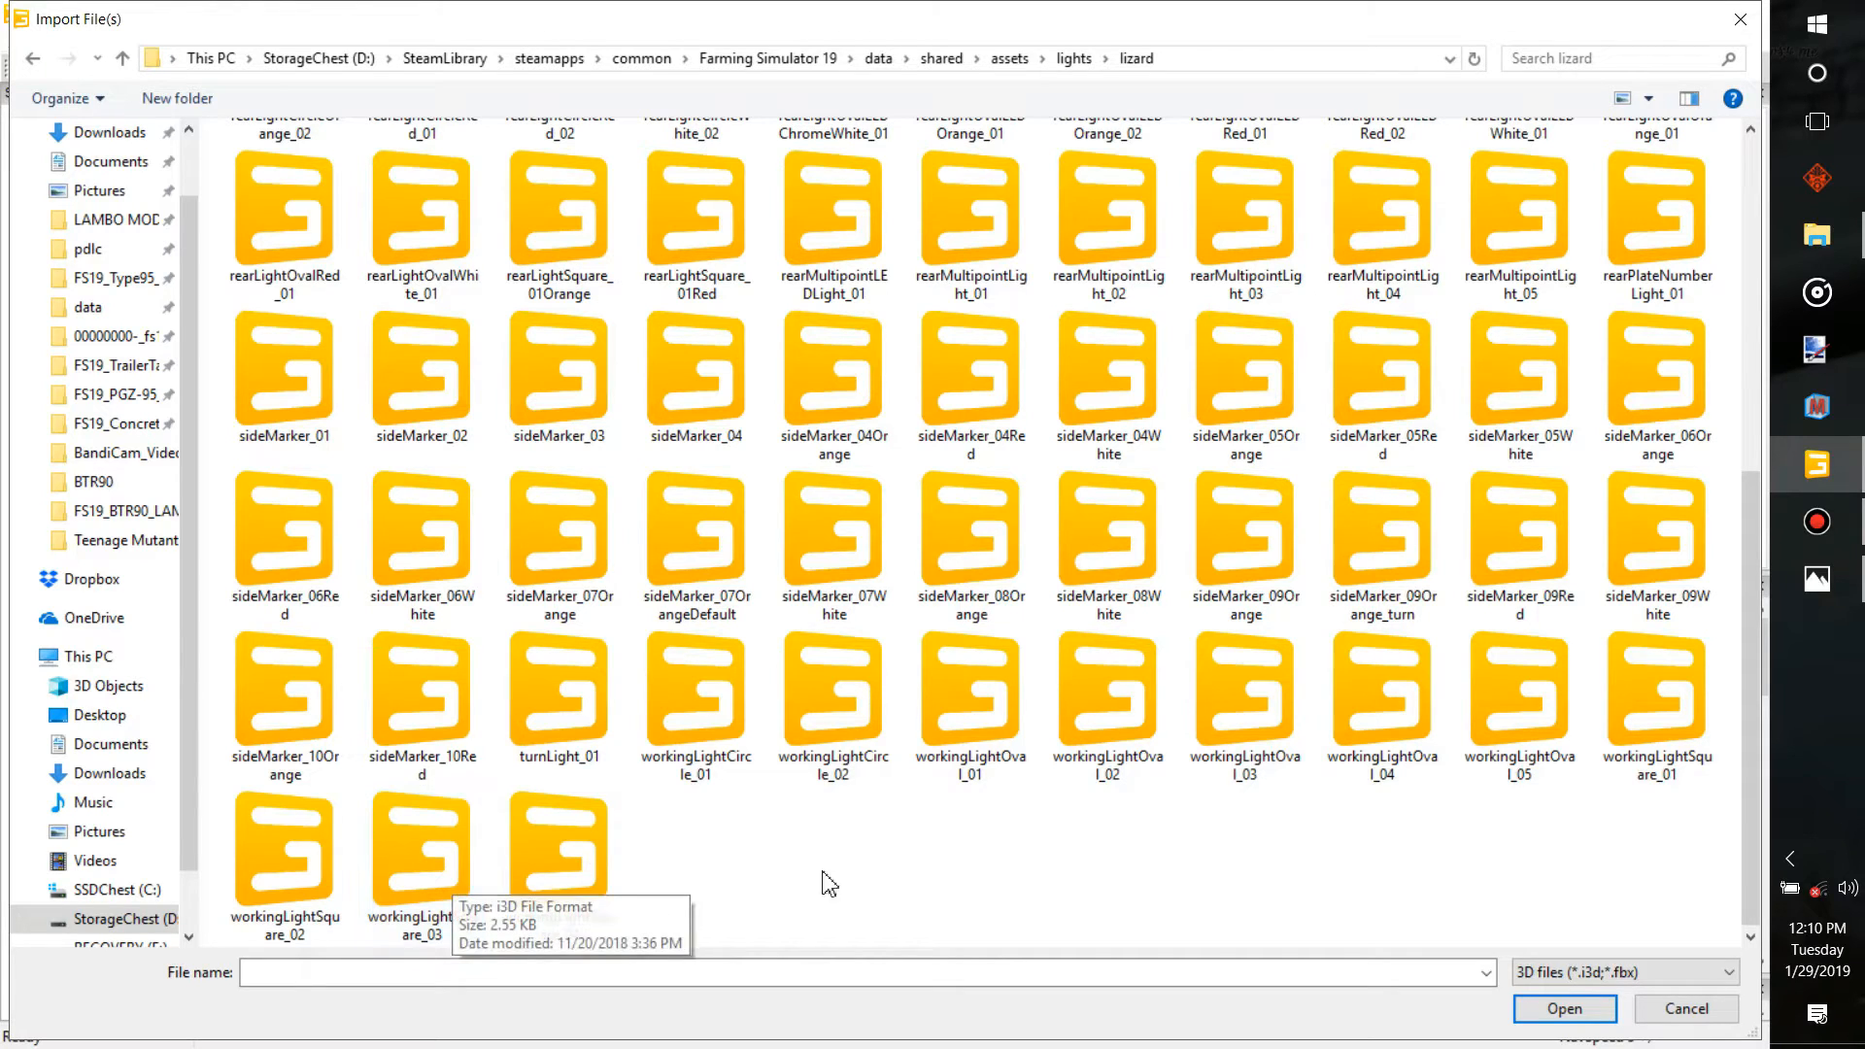
click(439, 853)
double_click(439, 853)
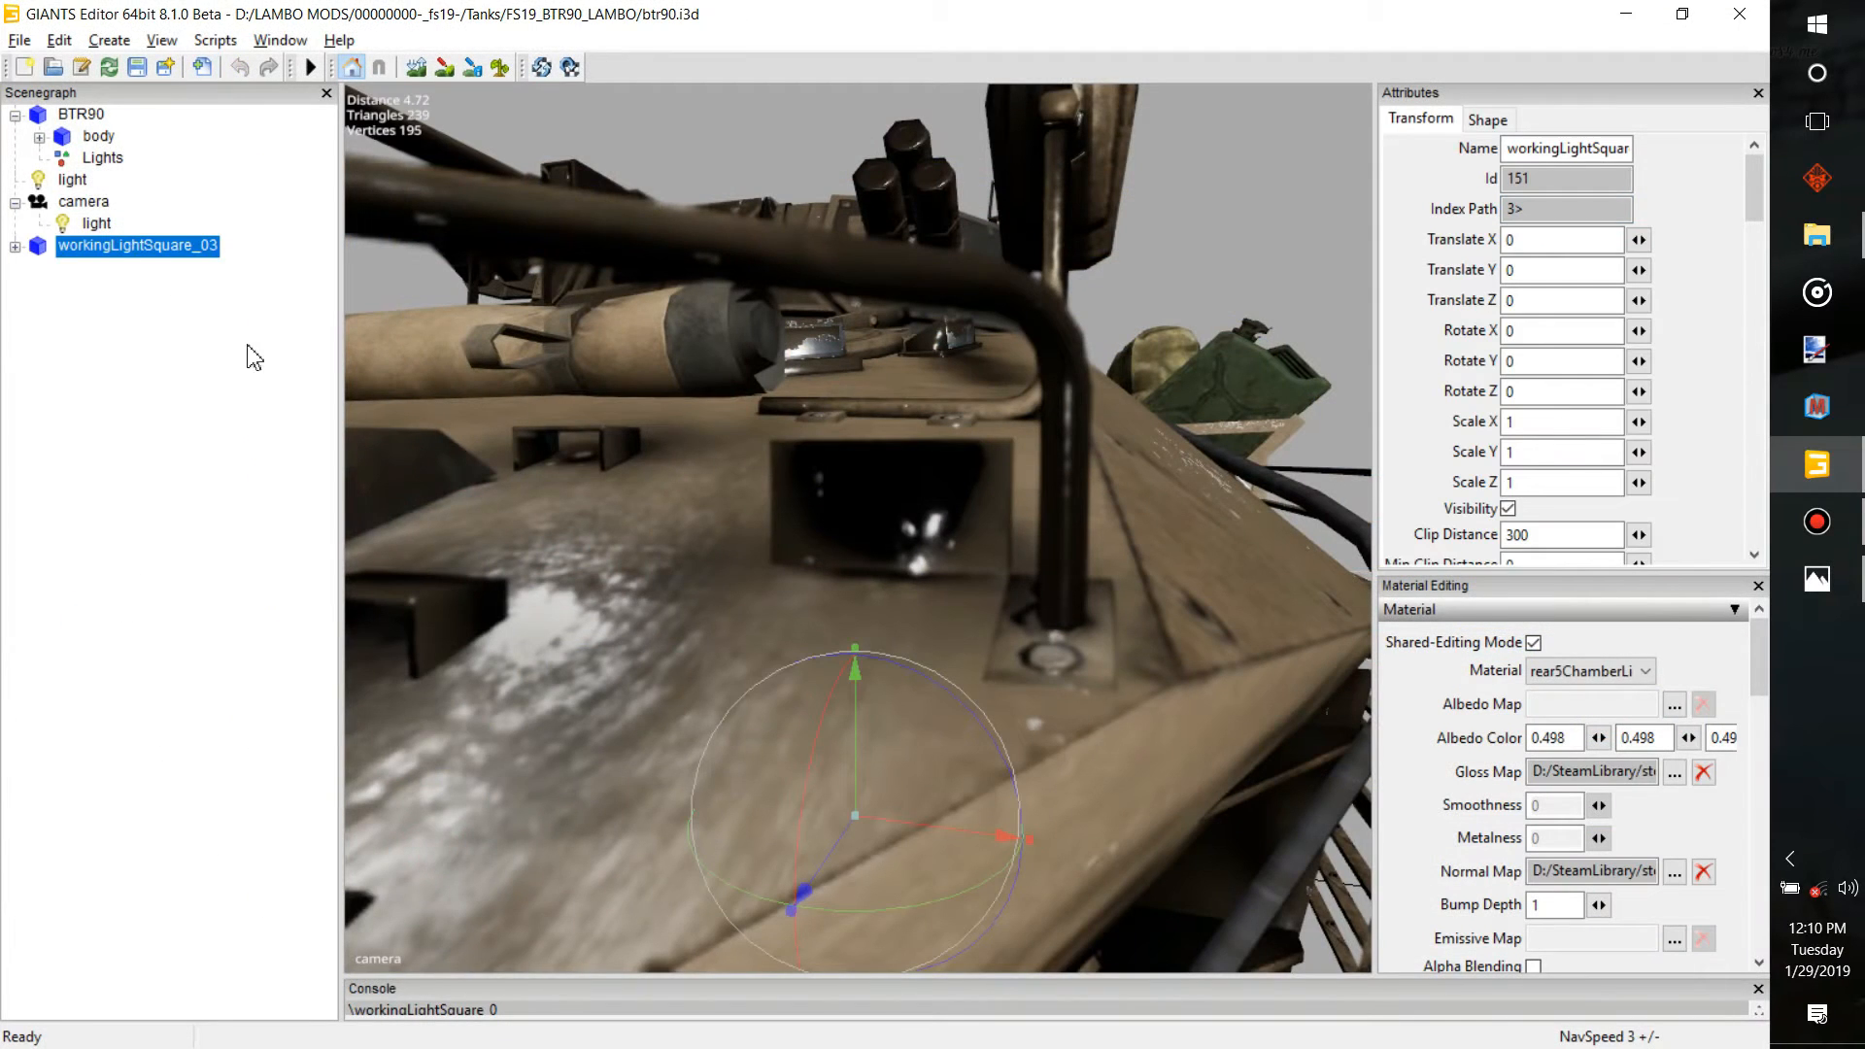
Move the imported workingLightSquare_03 into the BTR90's Lights group
click(15, 247)
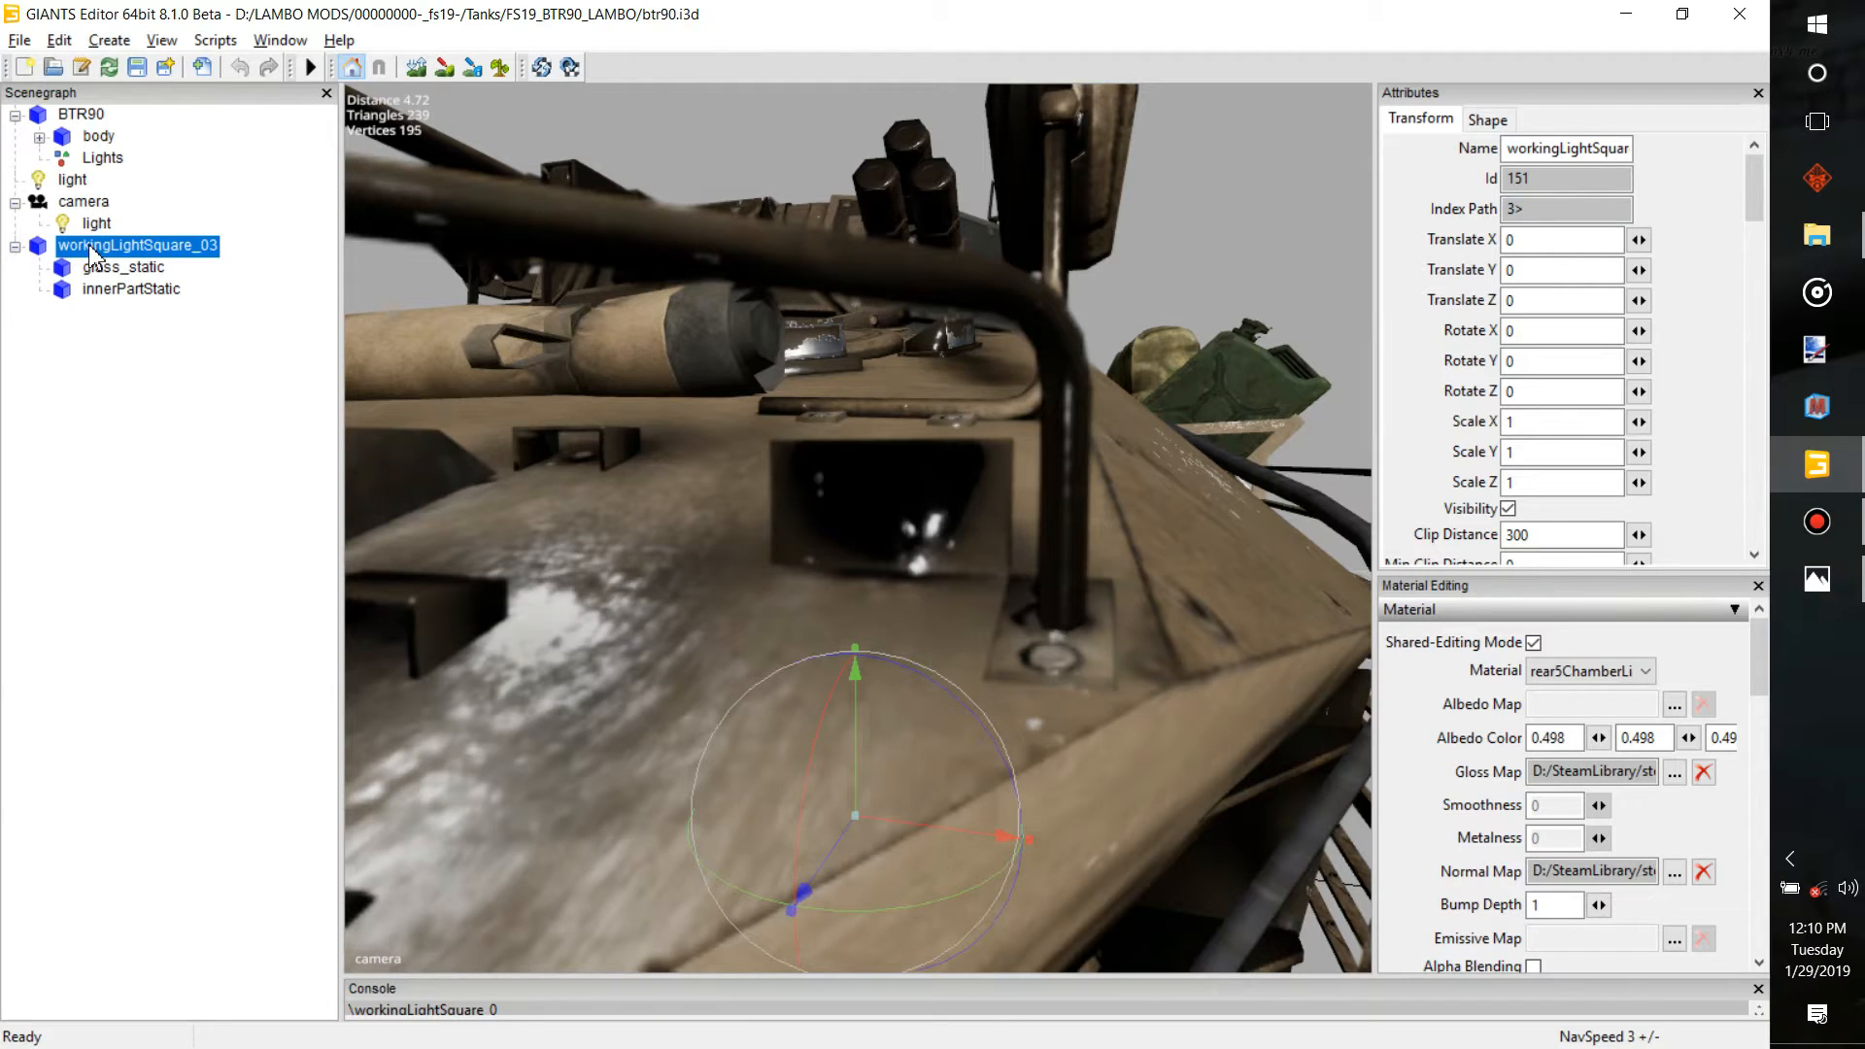
key(Delete)
click(113, 158)
key(ctrl+v)
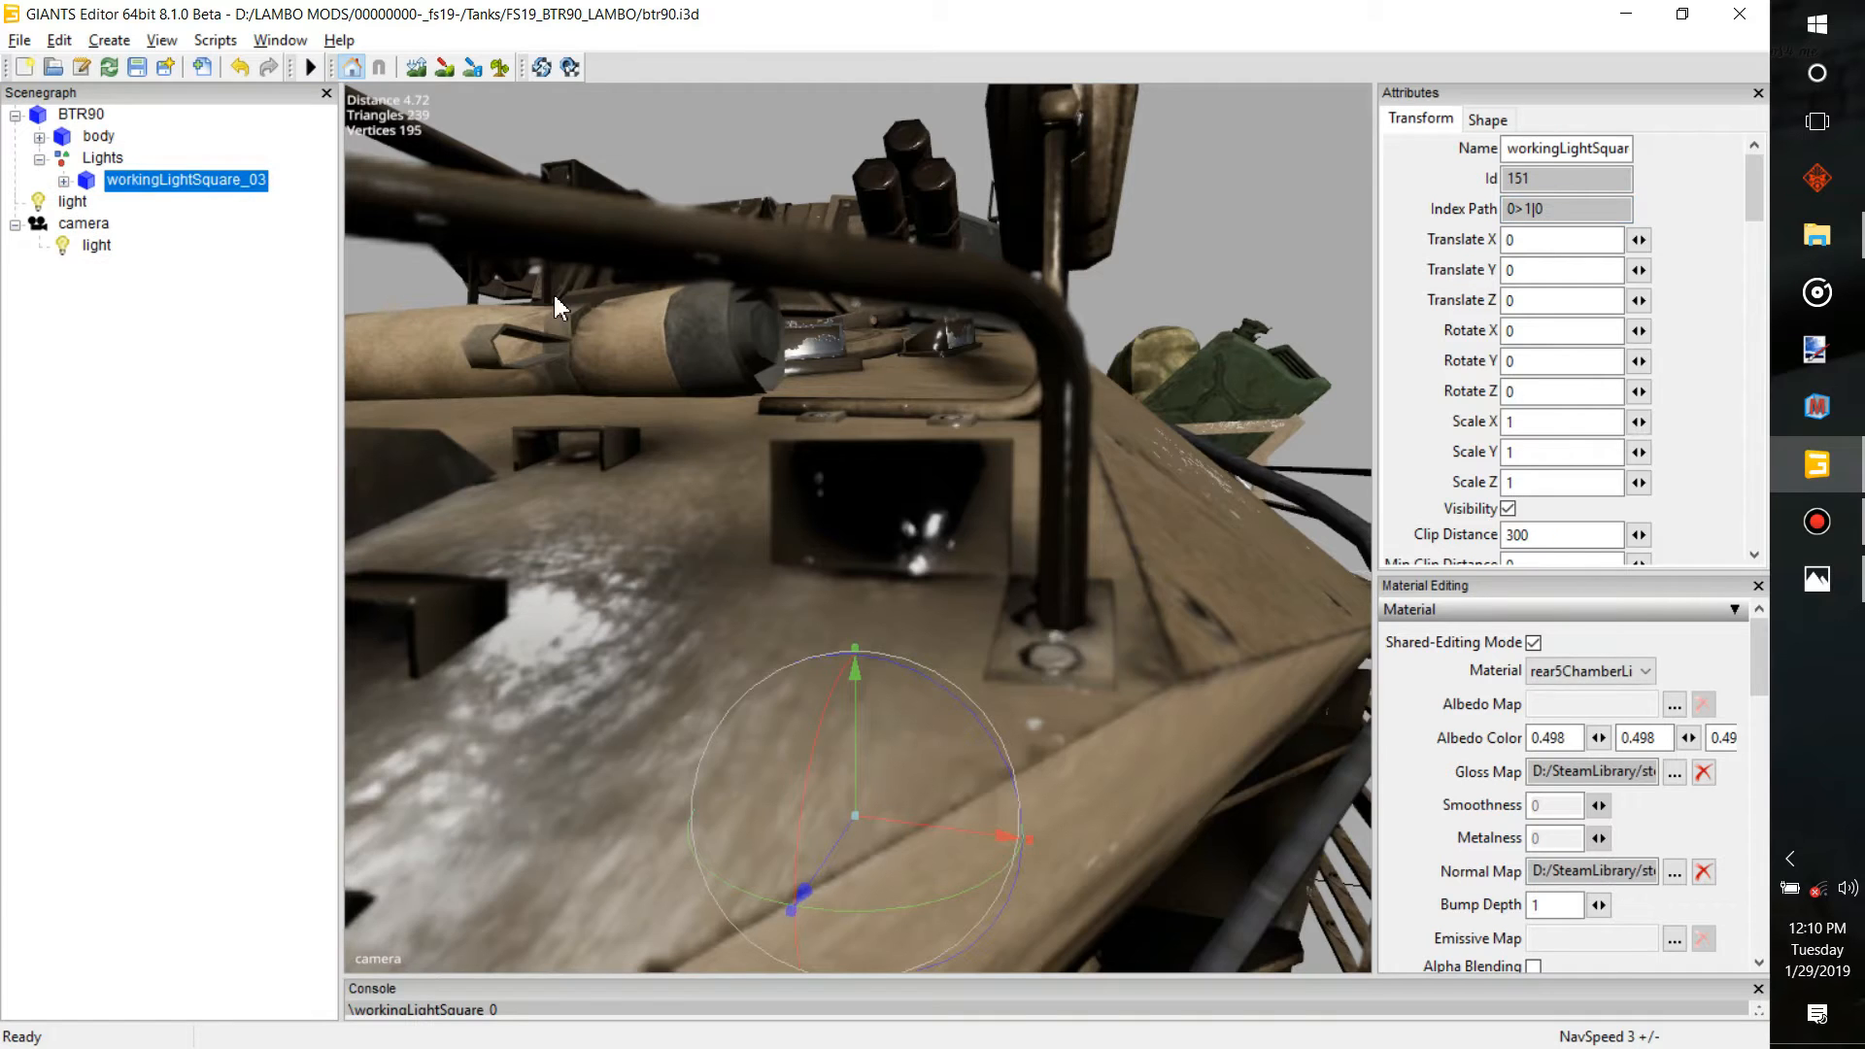
Place workingLightSquare_03 on the front headlight housing at about X 1.146, Y 1.978, Z 3.641 and set its X rotation to 90
alt+drag(668, 397, 680, 384)
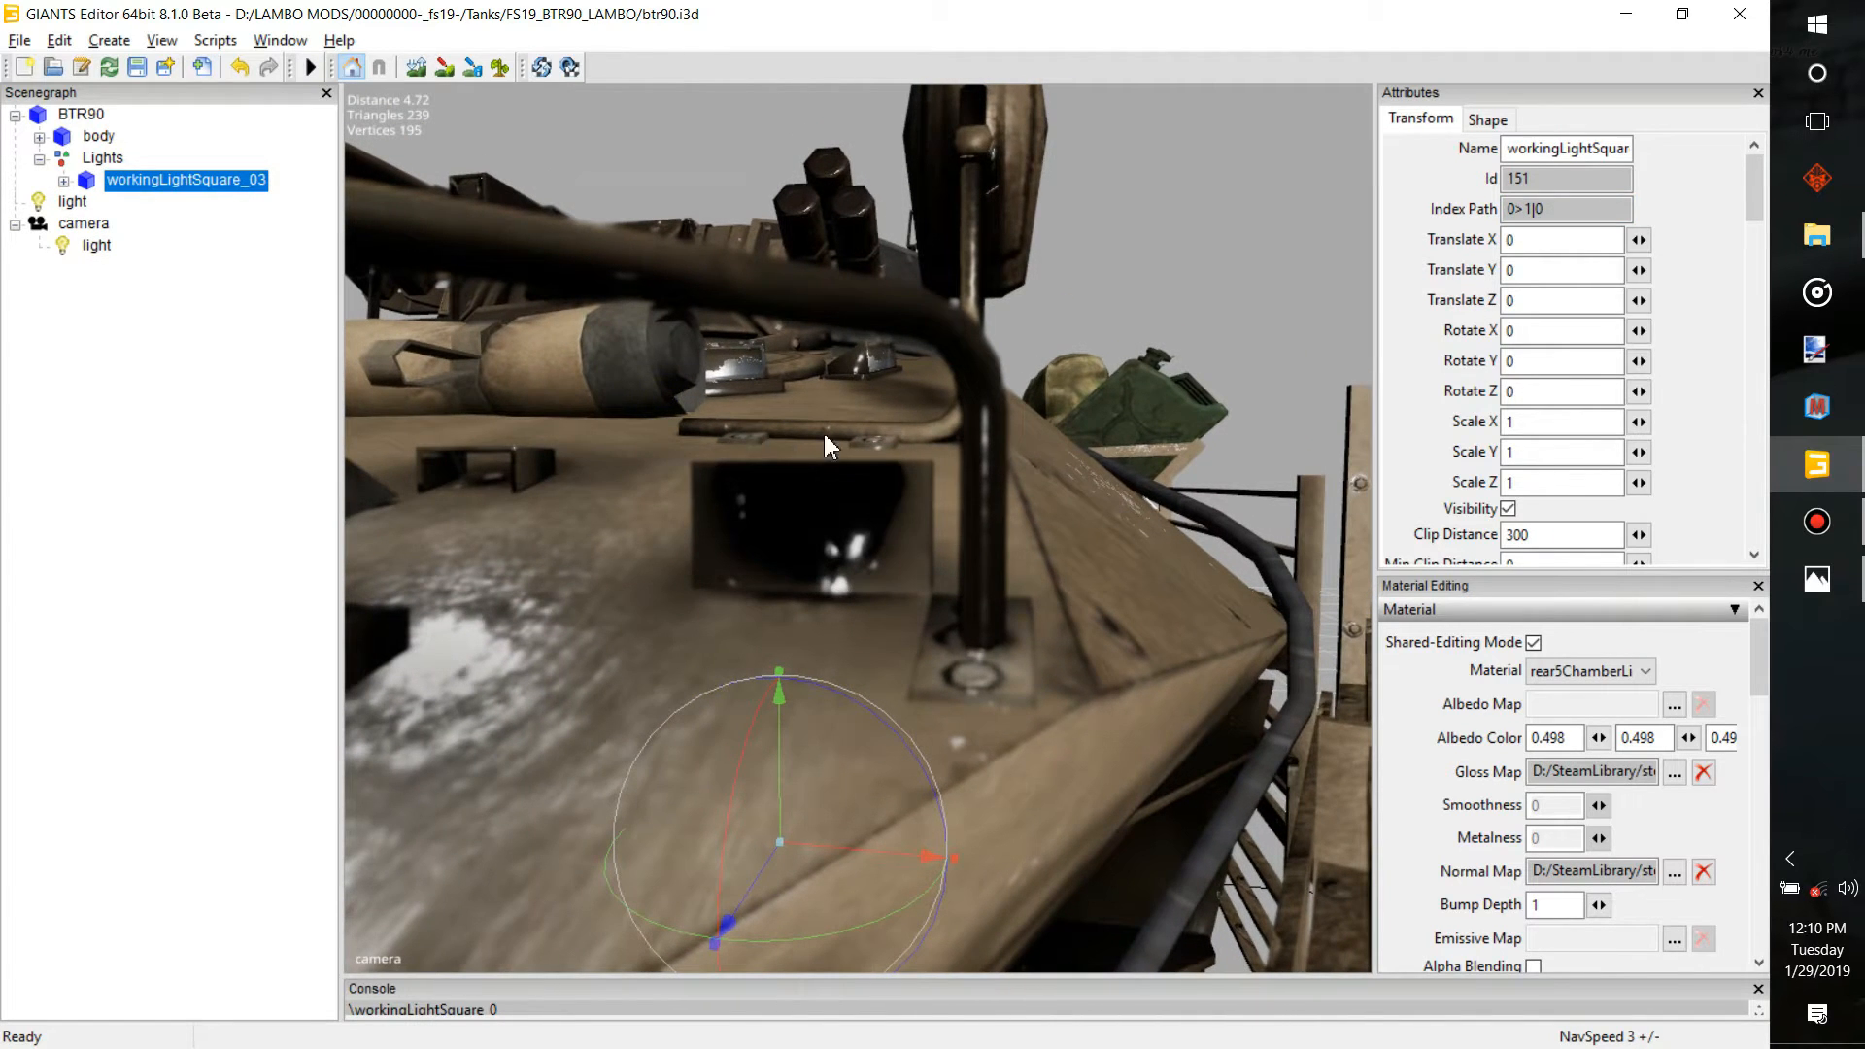
key(ctrl+b)
click(813, 580)
drag(785, 477, 792, 631)
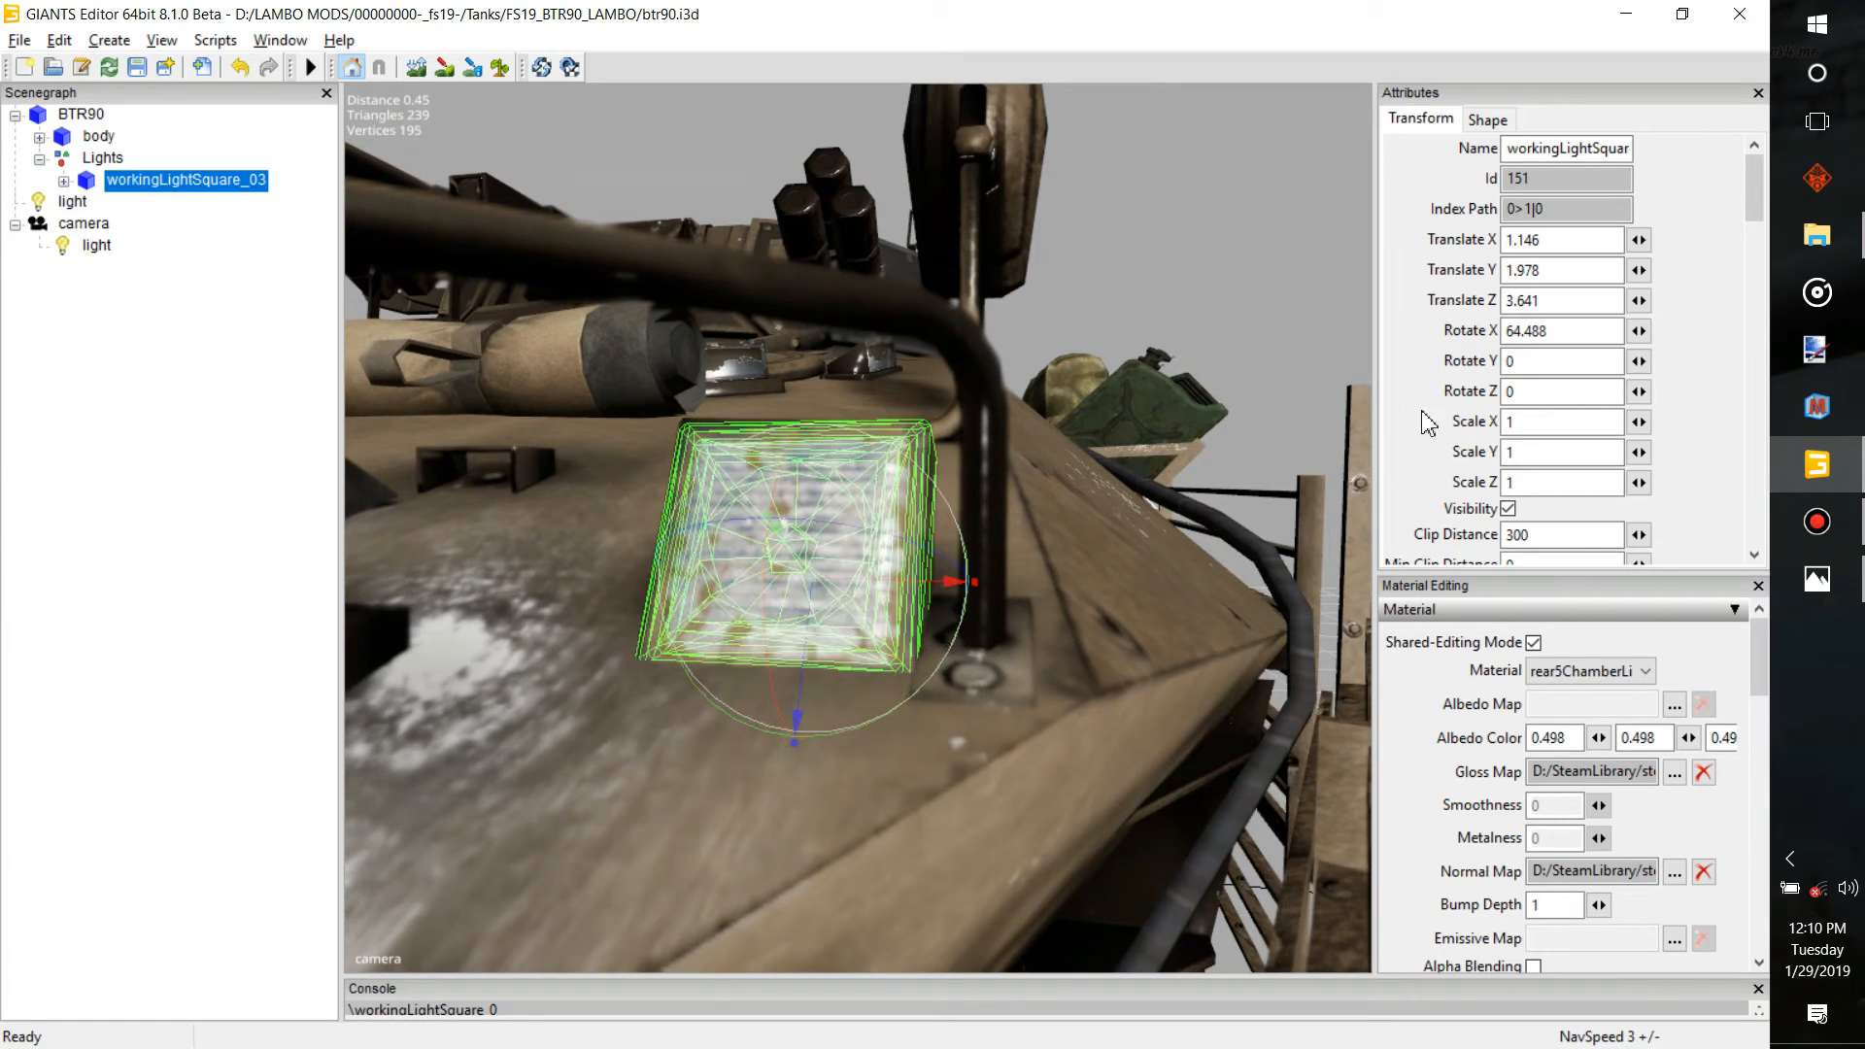
drag(1441, 358, 1333, 362)
text(90)
key(Return)
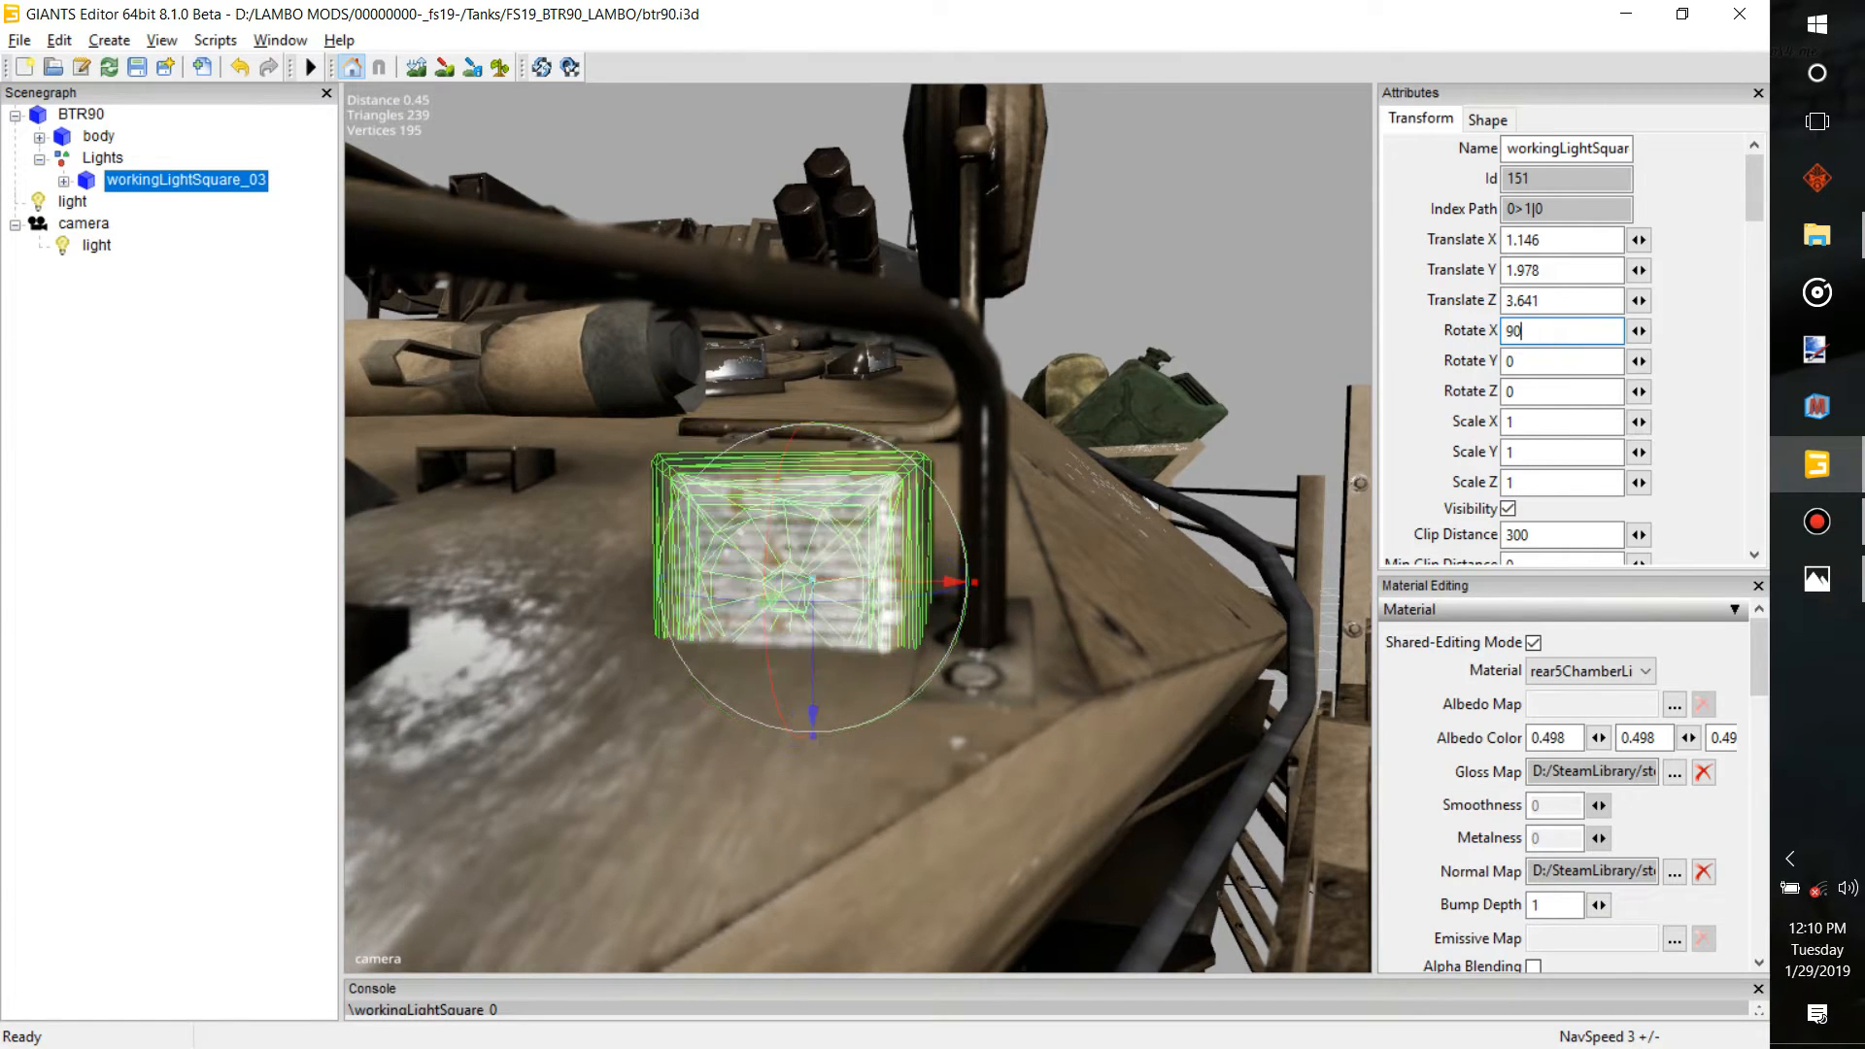
Raise the light to about Y 2.043 and reduce its Z scale to about 0.499 to match the headlight housing's height
alt+drag(1046, 671, 923, 719)
drag(813, 724, 790, 572)
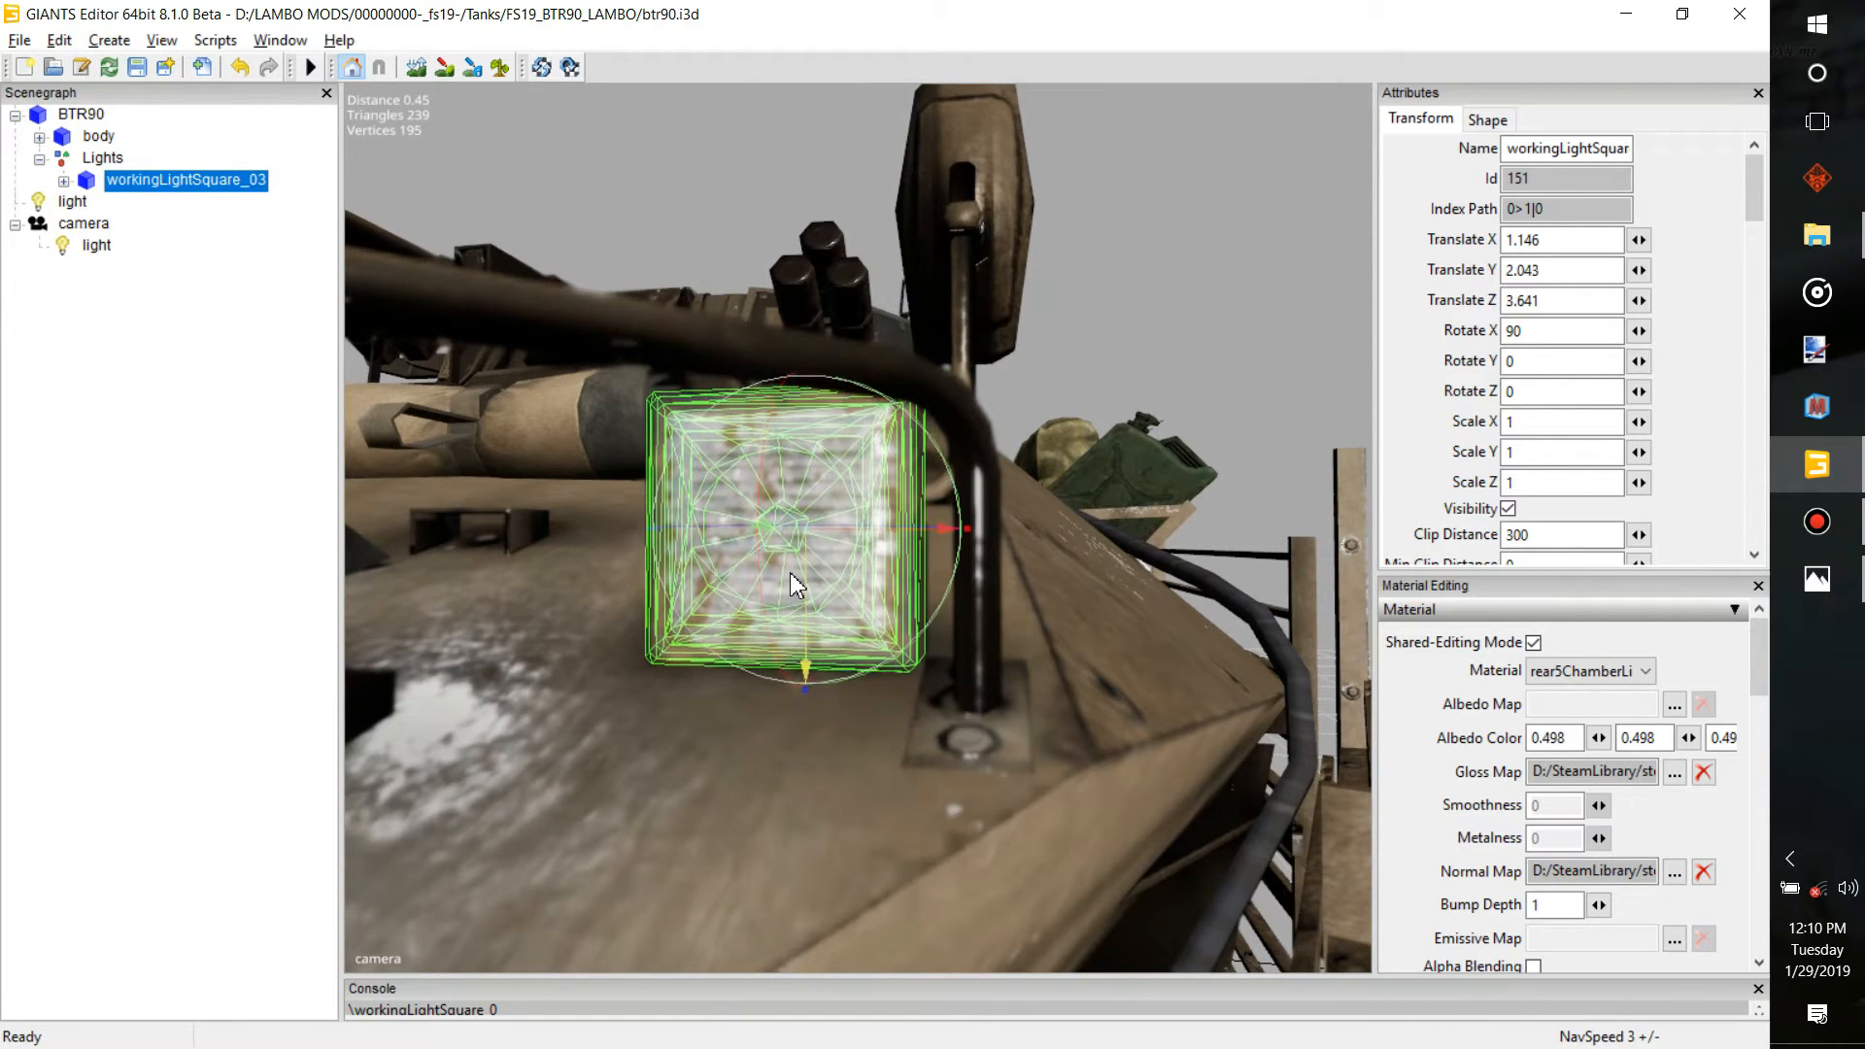
alt+drag(939, 566, 300, 686)
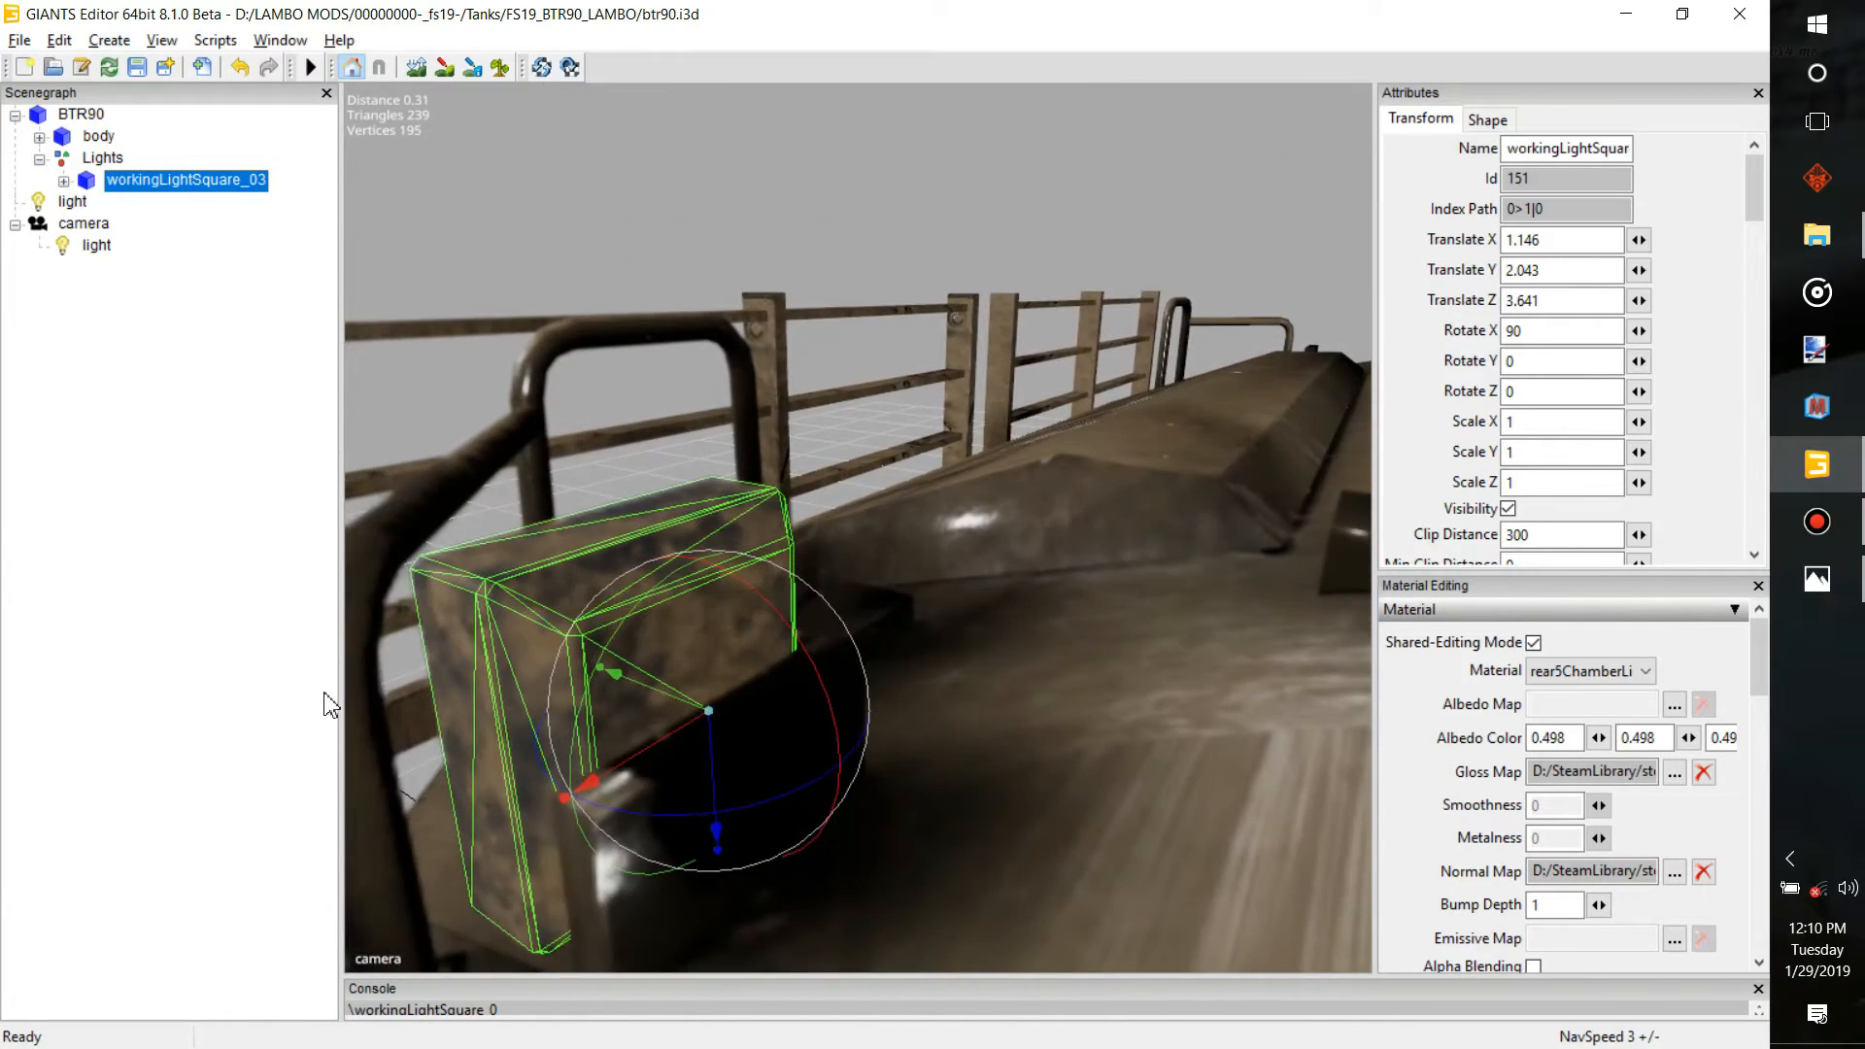
alt+drag(621, 736, 620, 744)
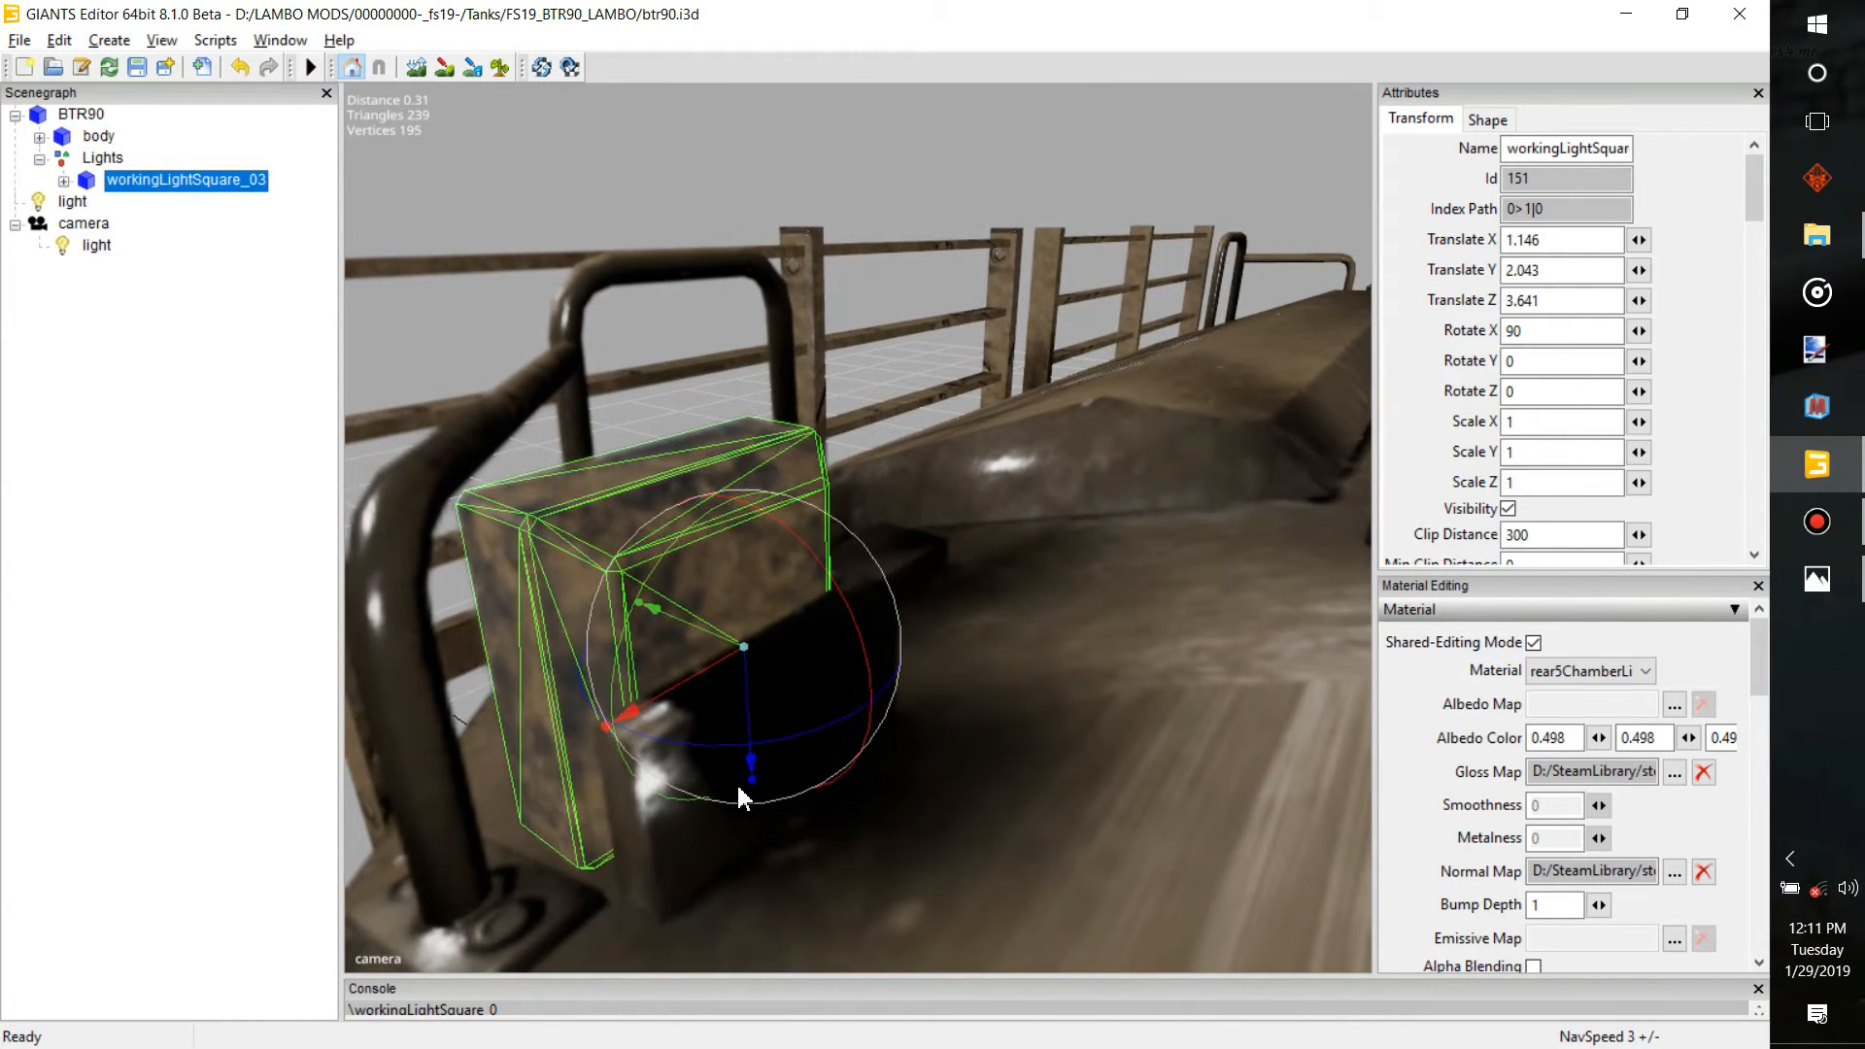
drag(753, 779, 791, 335)
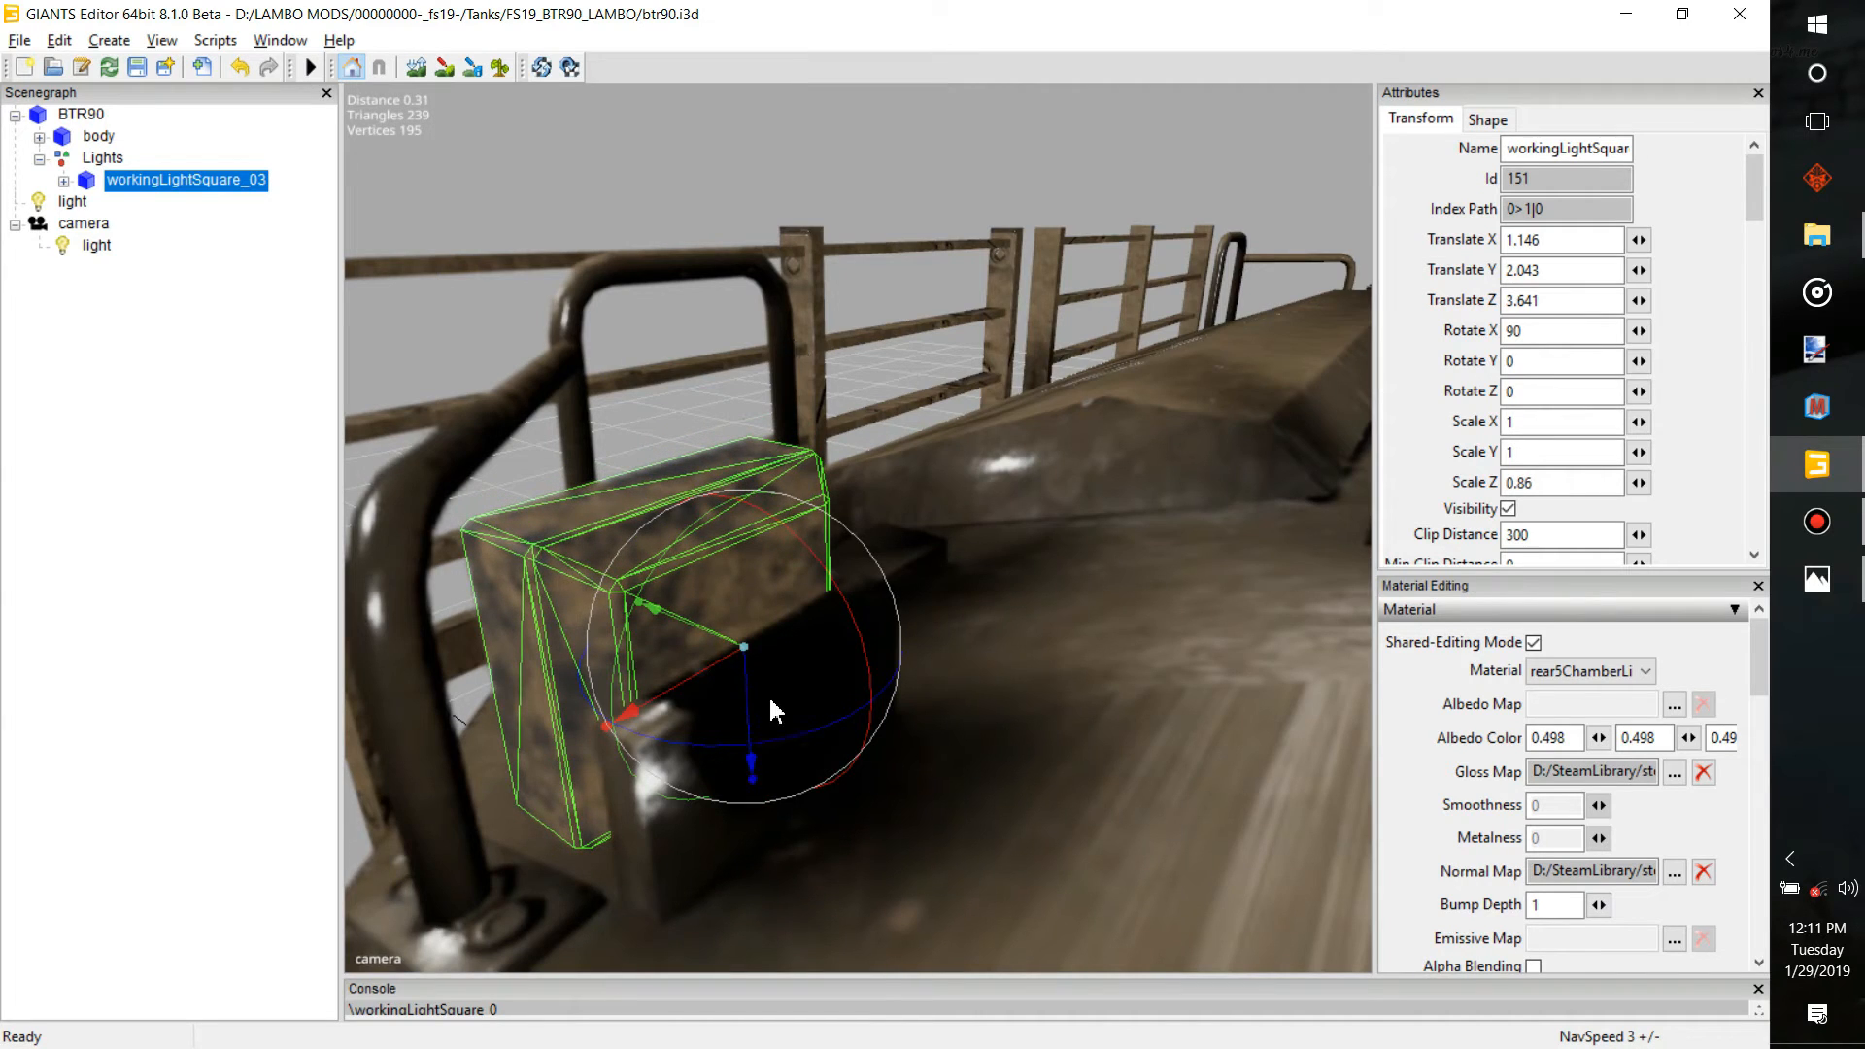
drag(753, 779, 784, 400)
Fit the scaled light into the headlight housing at about X 1.144, Y 2.012, Z 3.622, and check its glass from the front
right_drag(763, 536, 1009, 553)
scroll(1008, 544, up, 5)
scroll(1009, 546, down, 5)
scroll(1009, 553, up, 2)
alt+drag(1008, 553, 1134, 548)
drag(975, 514, 980, 561)
drag(867, 600, 599, 515)
scroll(833, 546, up, 3)
alt+drag(833, 546, 1013, 653)
click(1108, 364)
alt+drag(1104, 391, 1049, 512)
click(1028, 521)
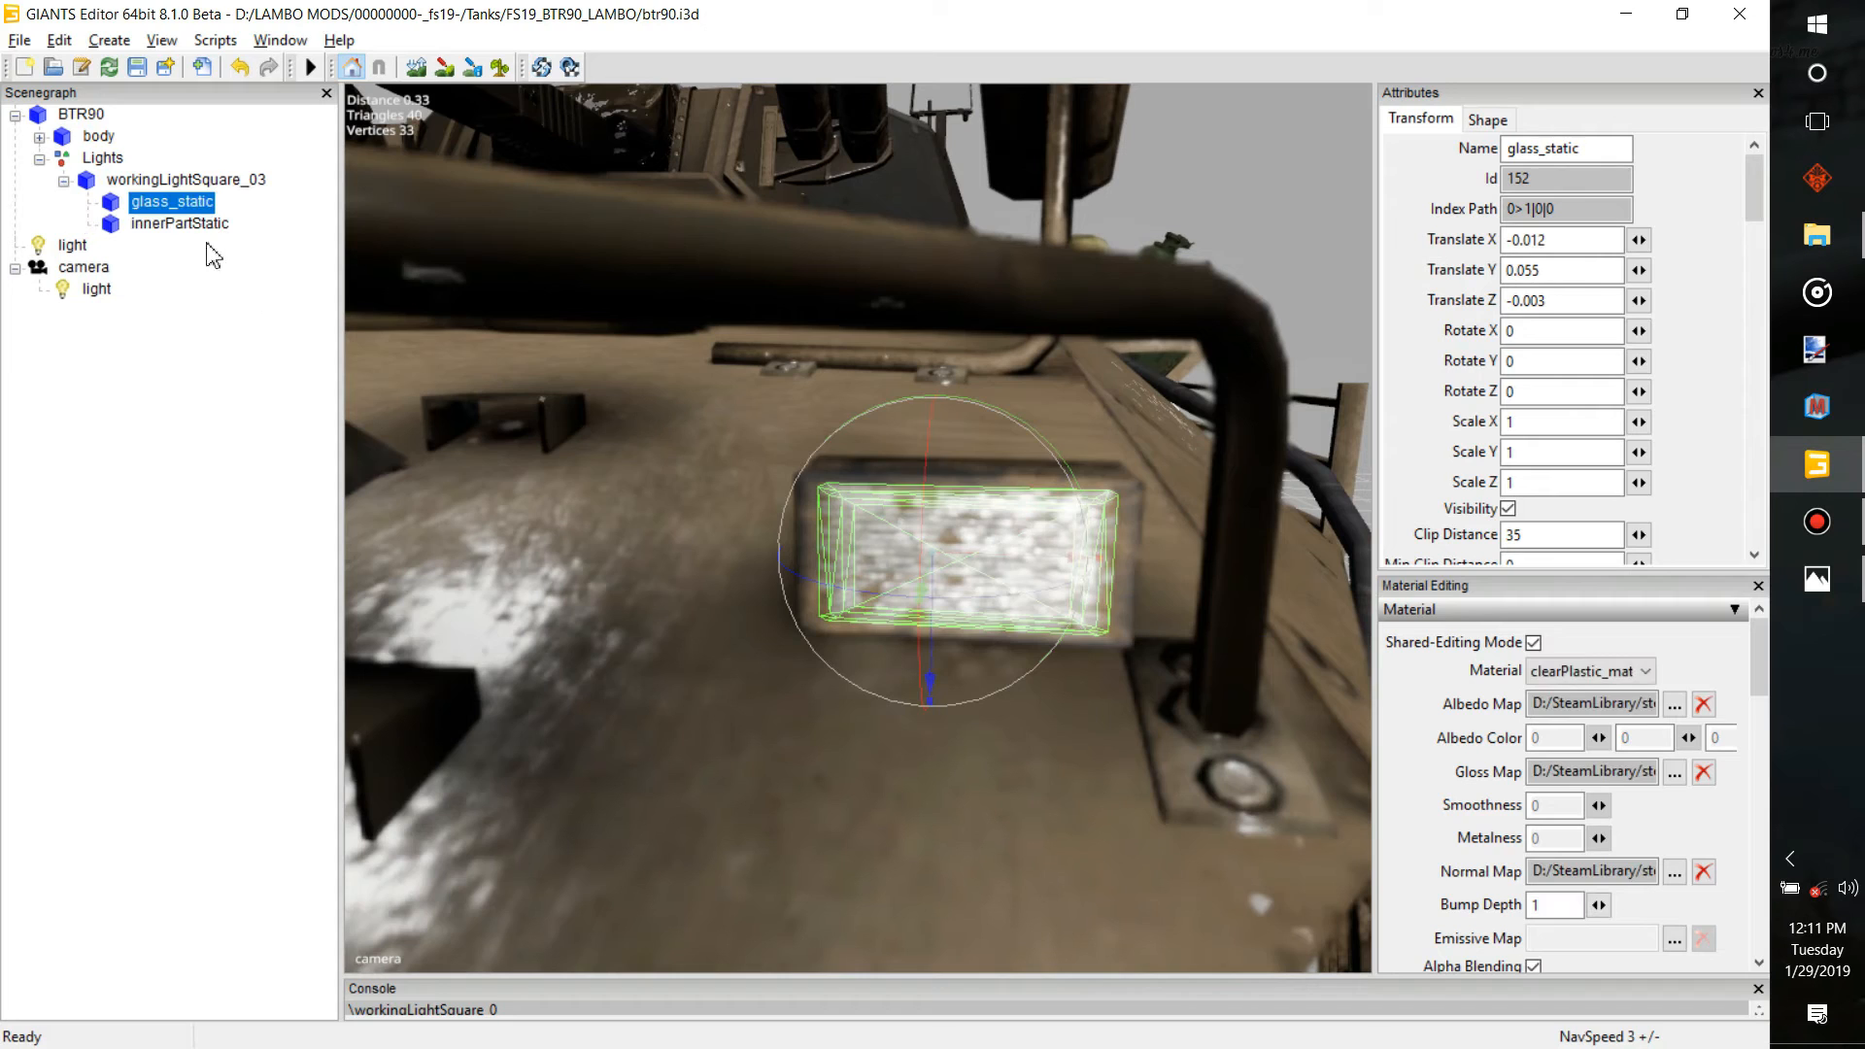
Duplicate workingLightSquare_03 and move the copy to the opposite headlight housing at about X -1.216
click(218, 182)
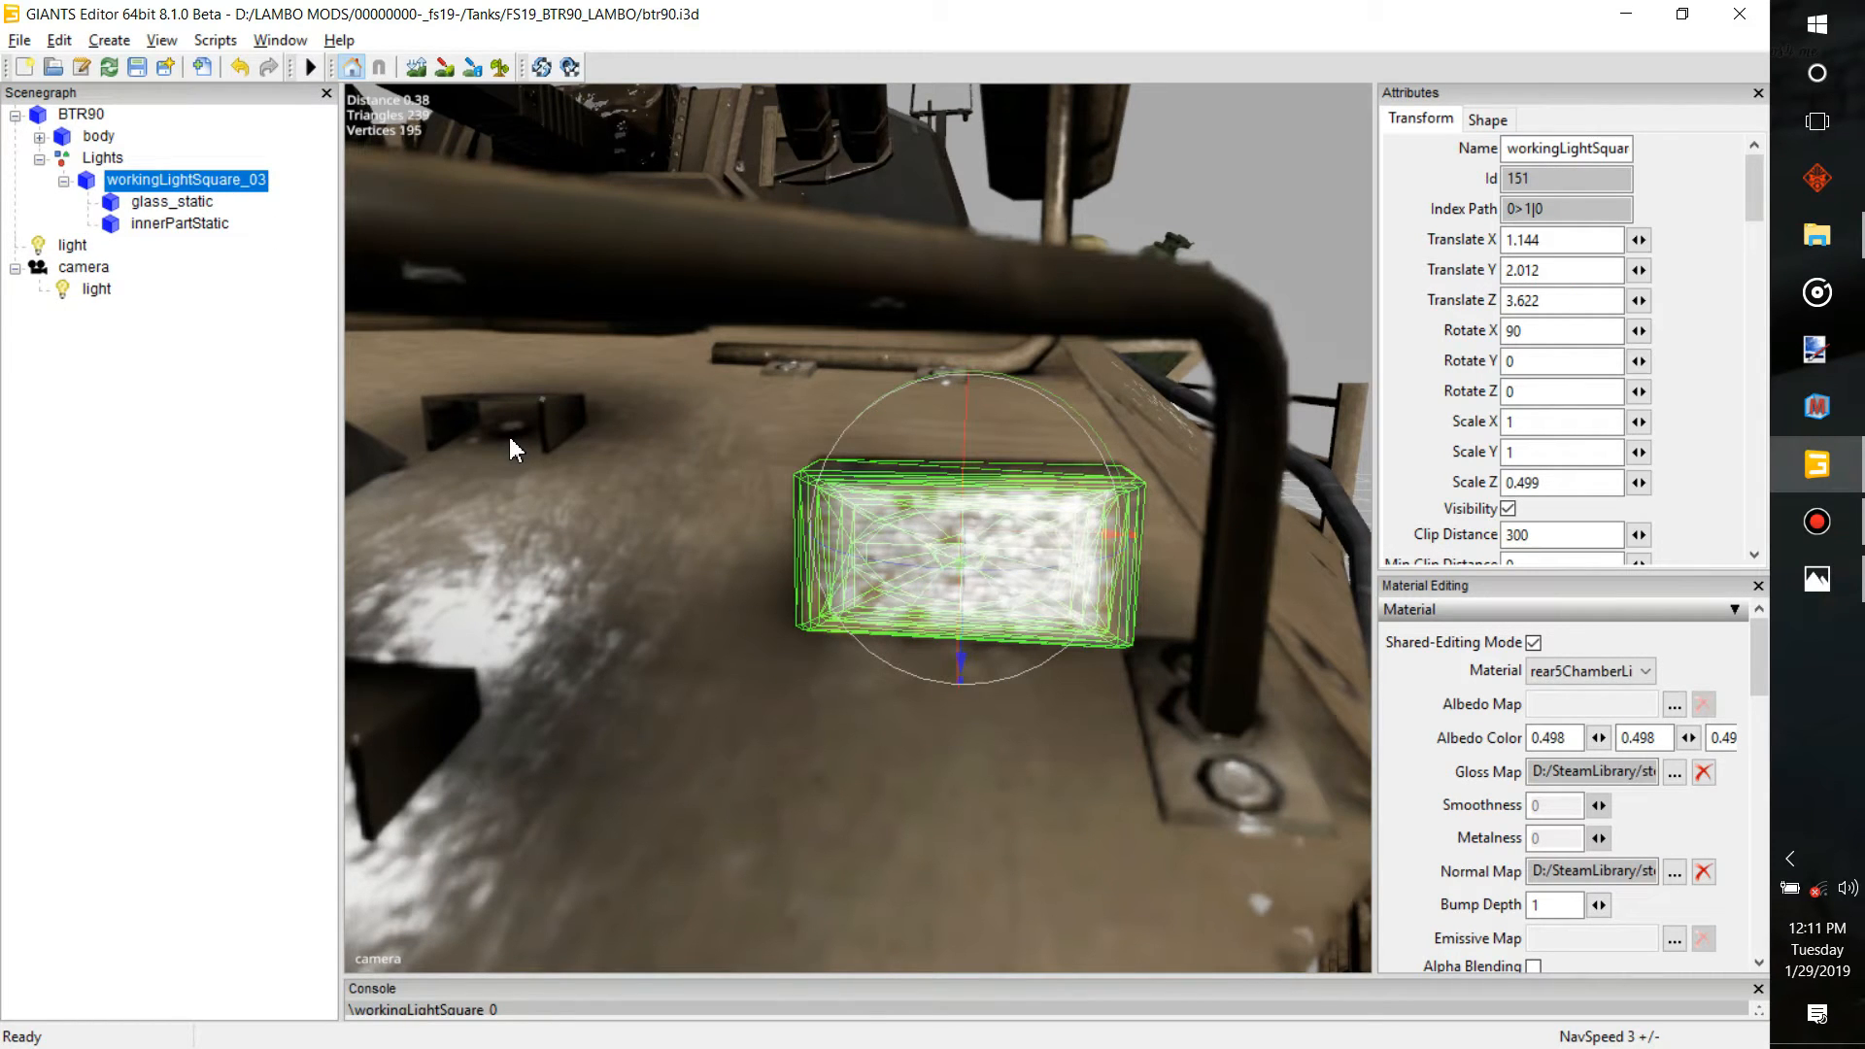
key(ctrl+d)
alt+drag(707, 605, 761, 603)
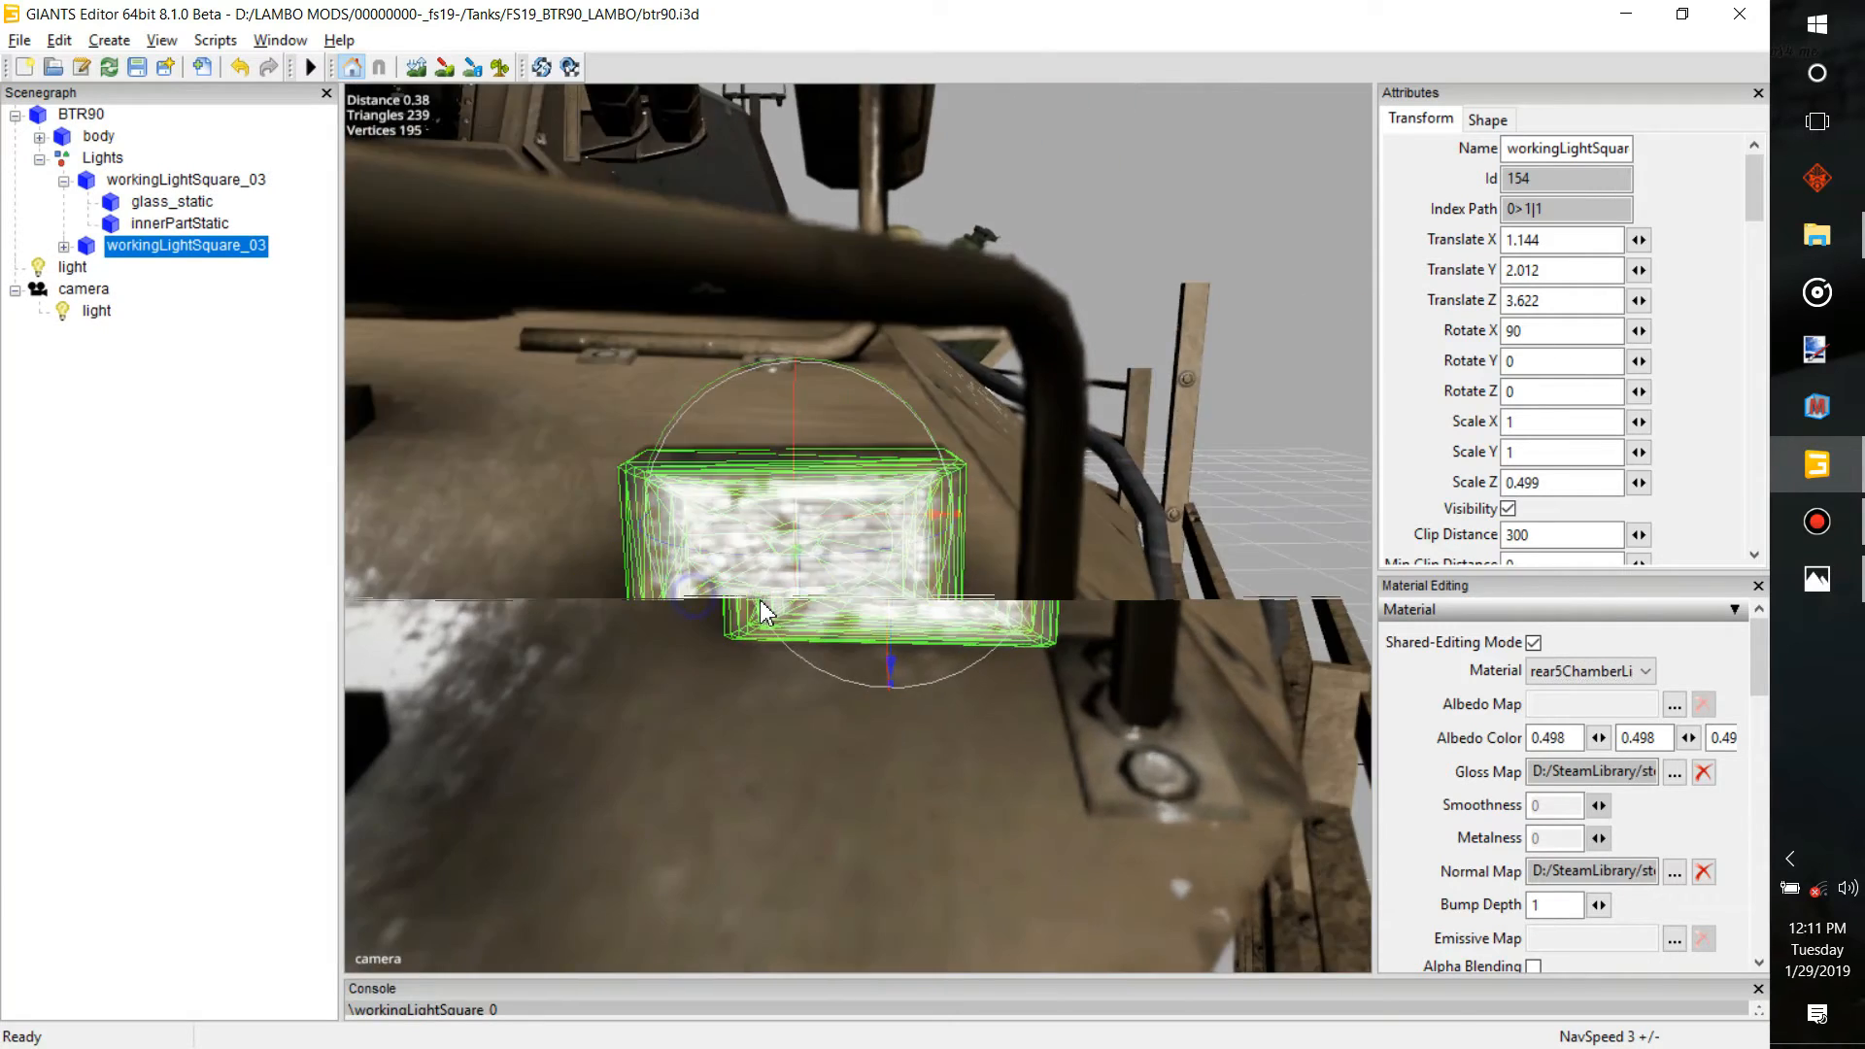
scroll(736, 592, down, 3)
alt+middle_drag(737, 593, 772, 587)
alt+drag(771, 587, 388, 562)
alt+drag(740, 592, 838, 650)
scroll(580, 583, up, 3)
scroll(639, 589, up, 3)
scroll(586, 653, down, 4)
scroll(586, 605, up, 2)
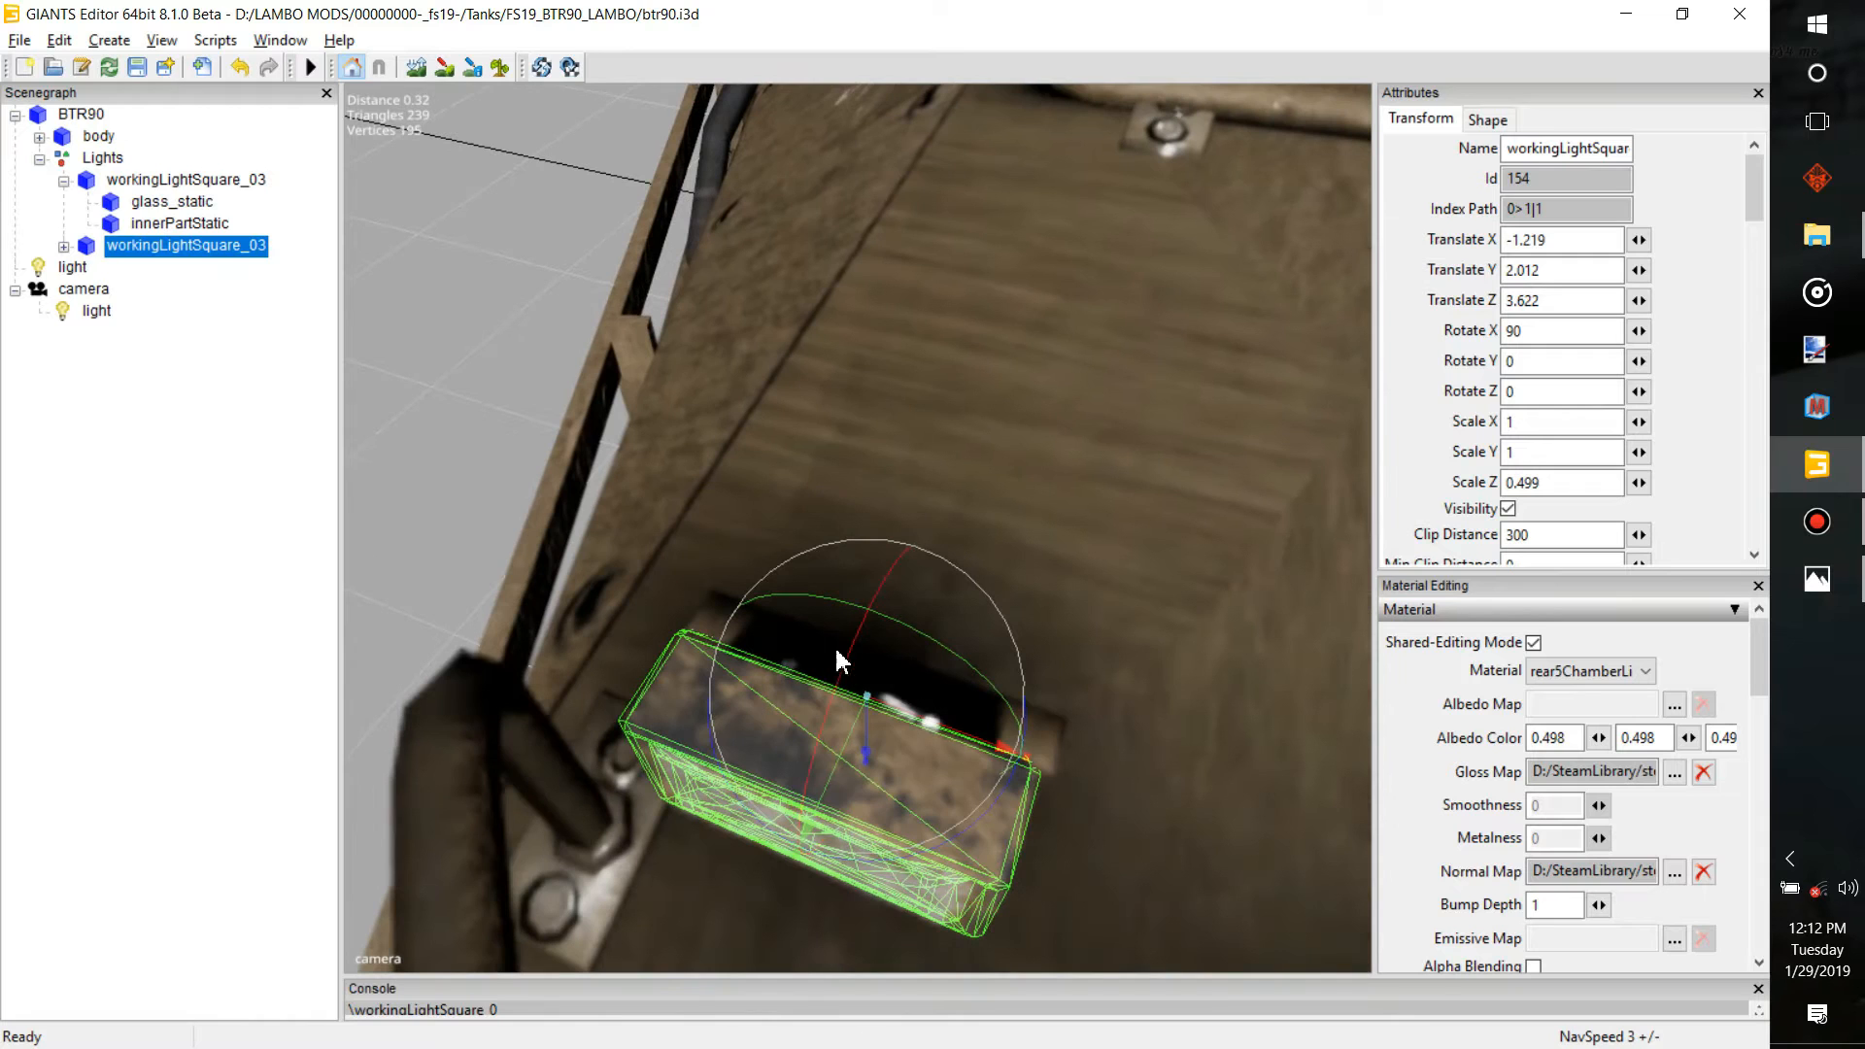
drag(898, 714, 905, 714)
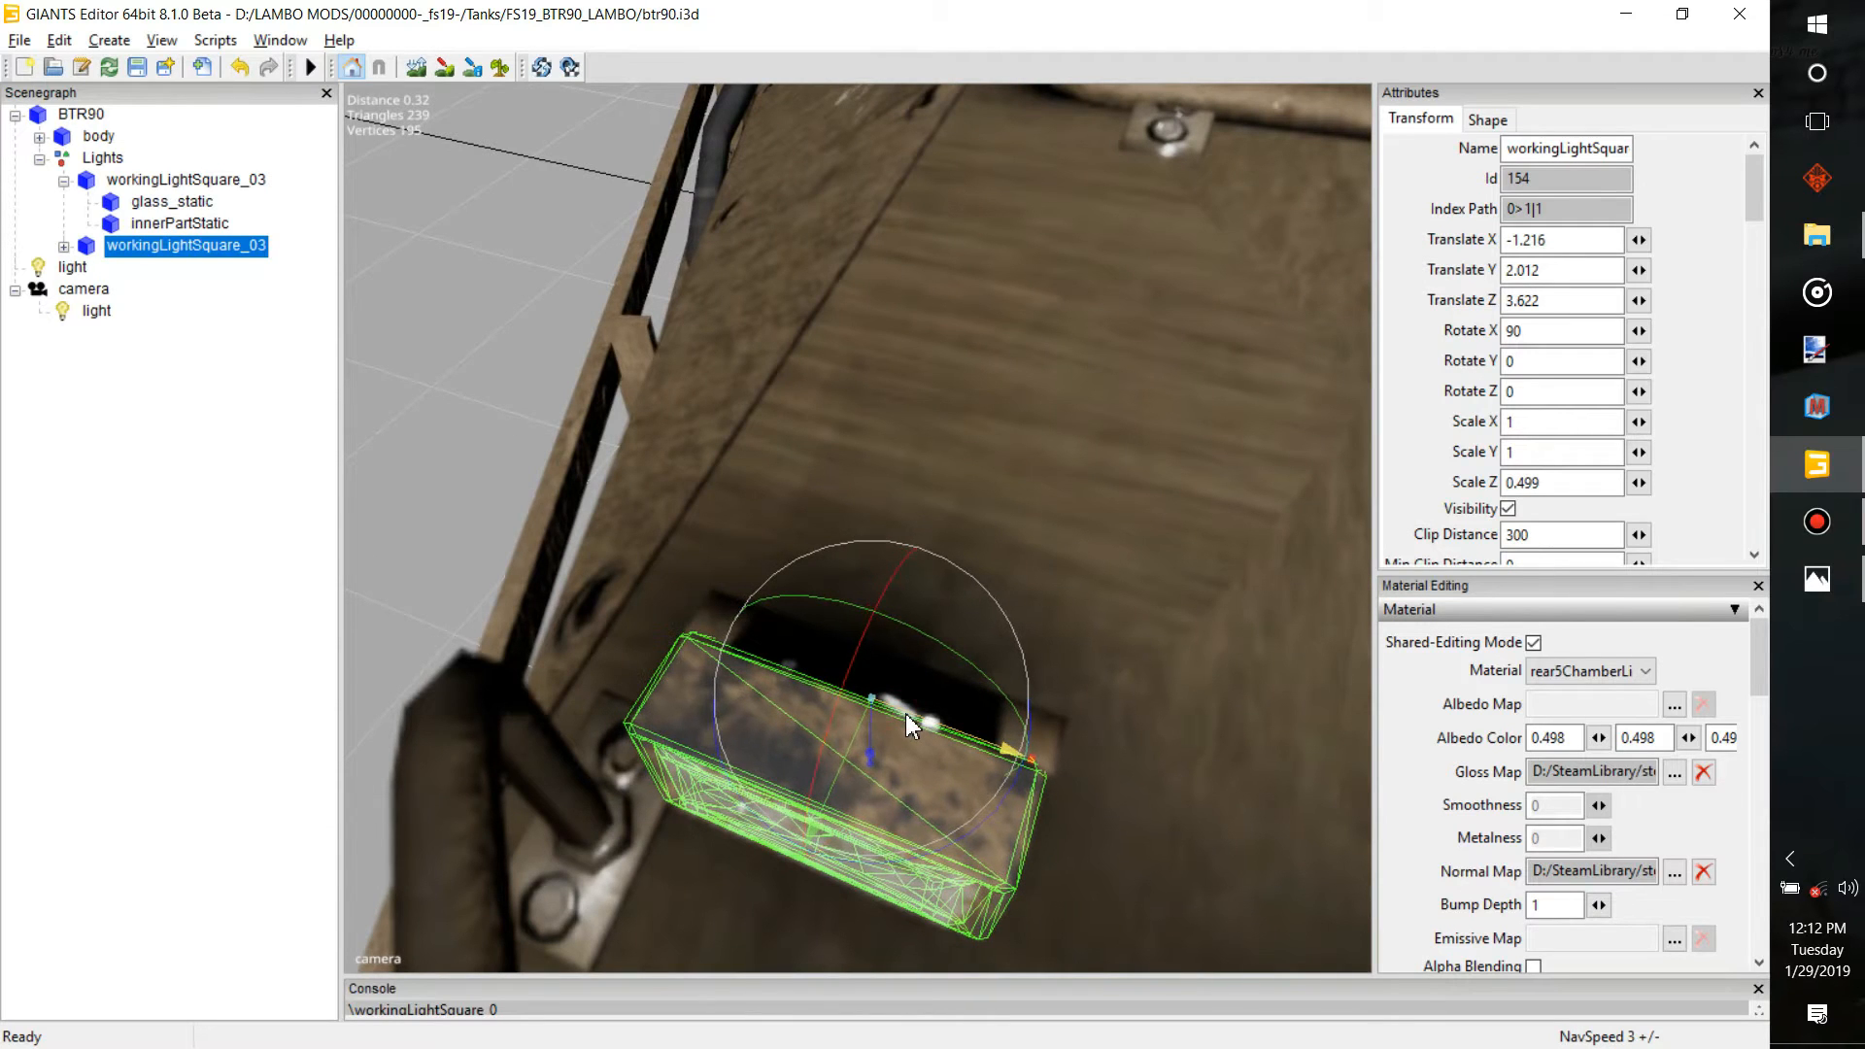
View both headlights from the front of the vehicle and collapse the Lights group in the scenegraph
right_drag(928, 700, 1010, 494)
scroll(1010, 492, down, 5)
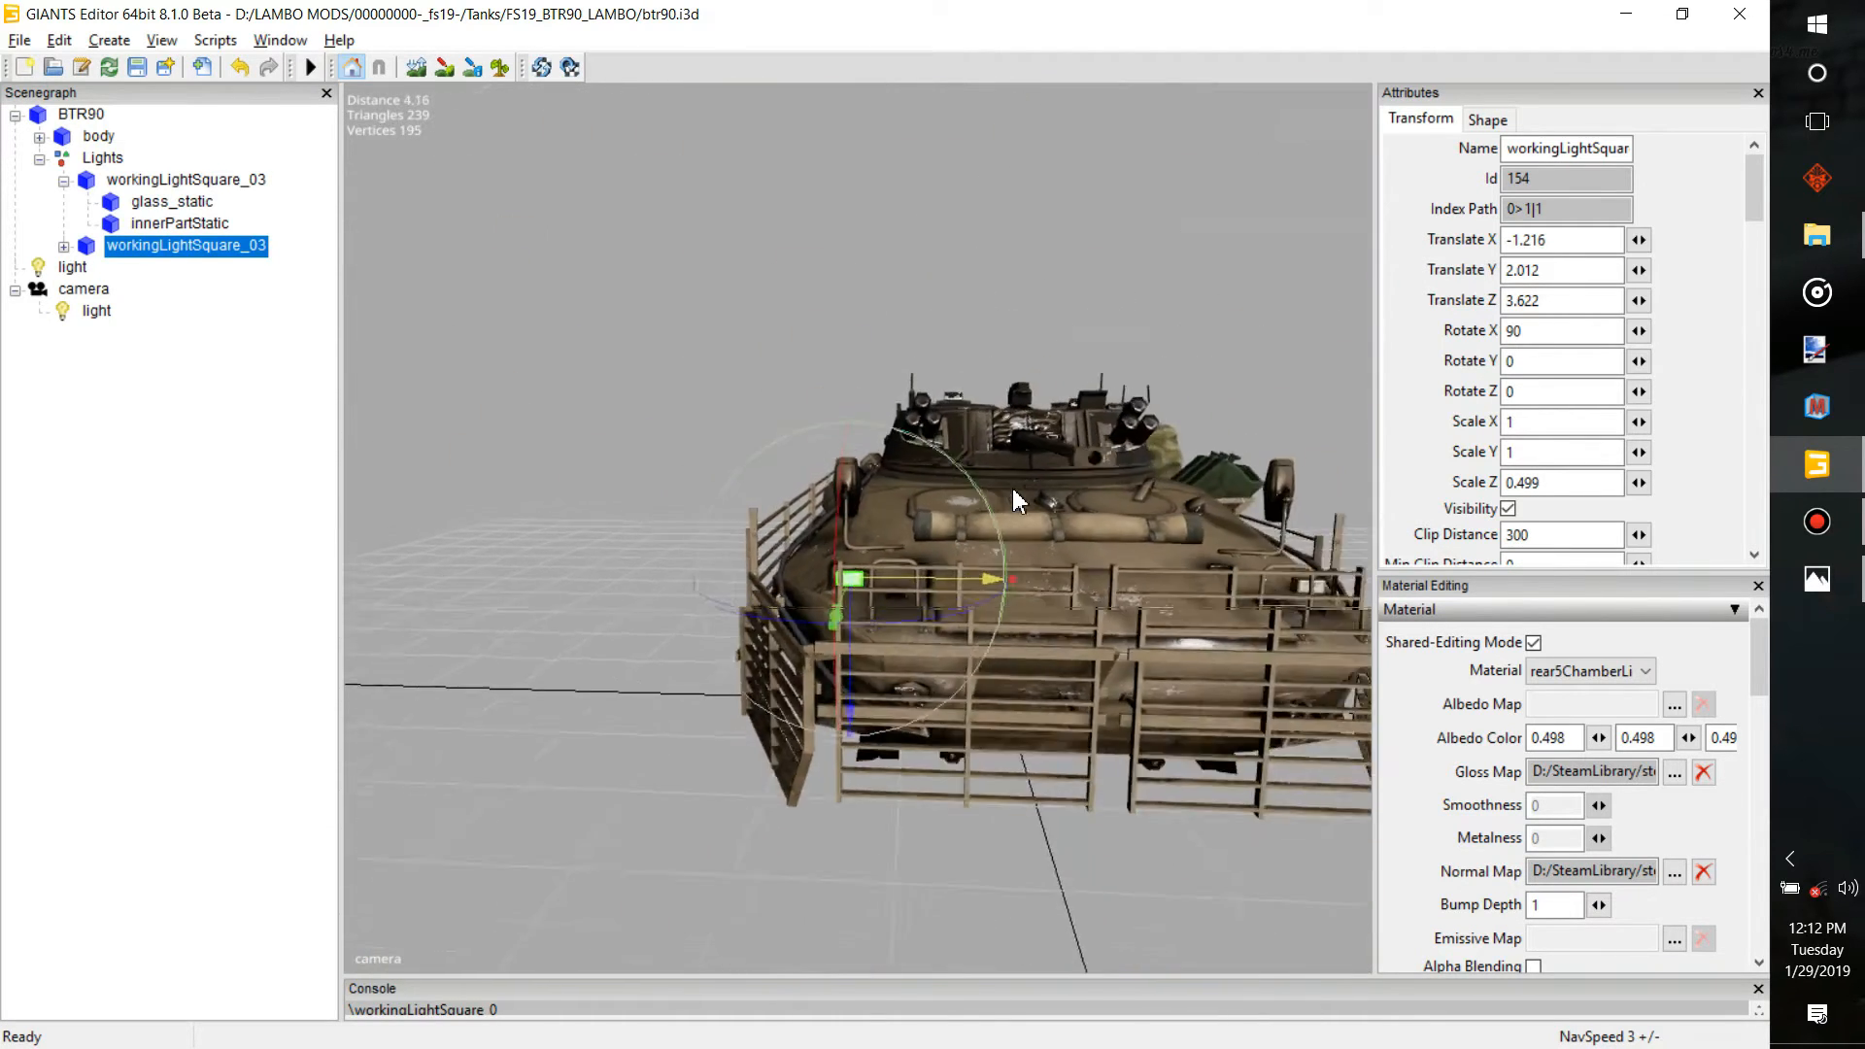
click(64, 247)
click(64, 246)
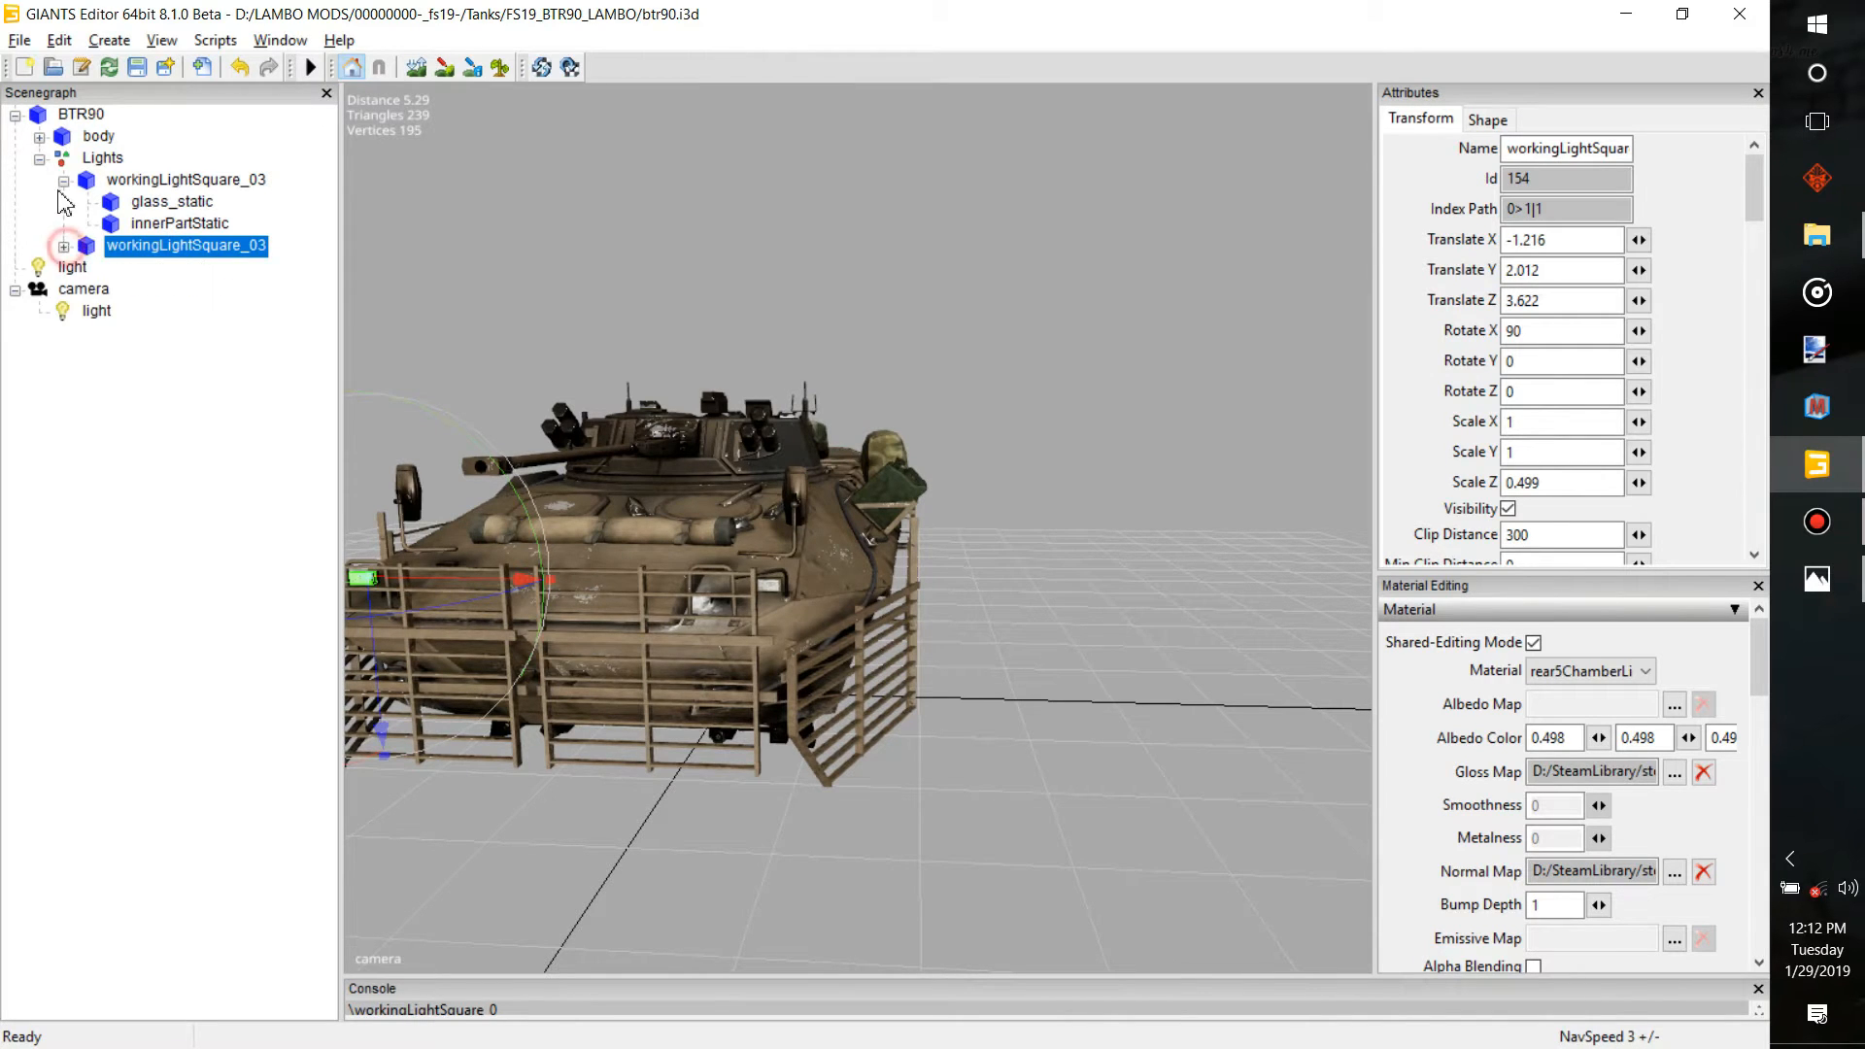
click(63, 184)
click(39, 158)
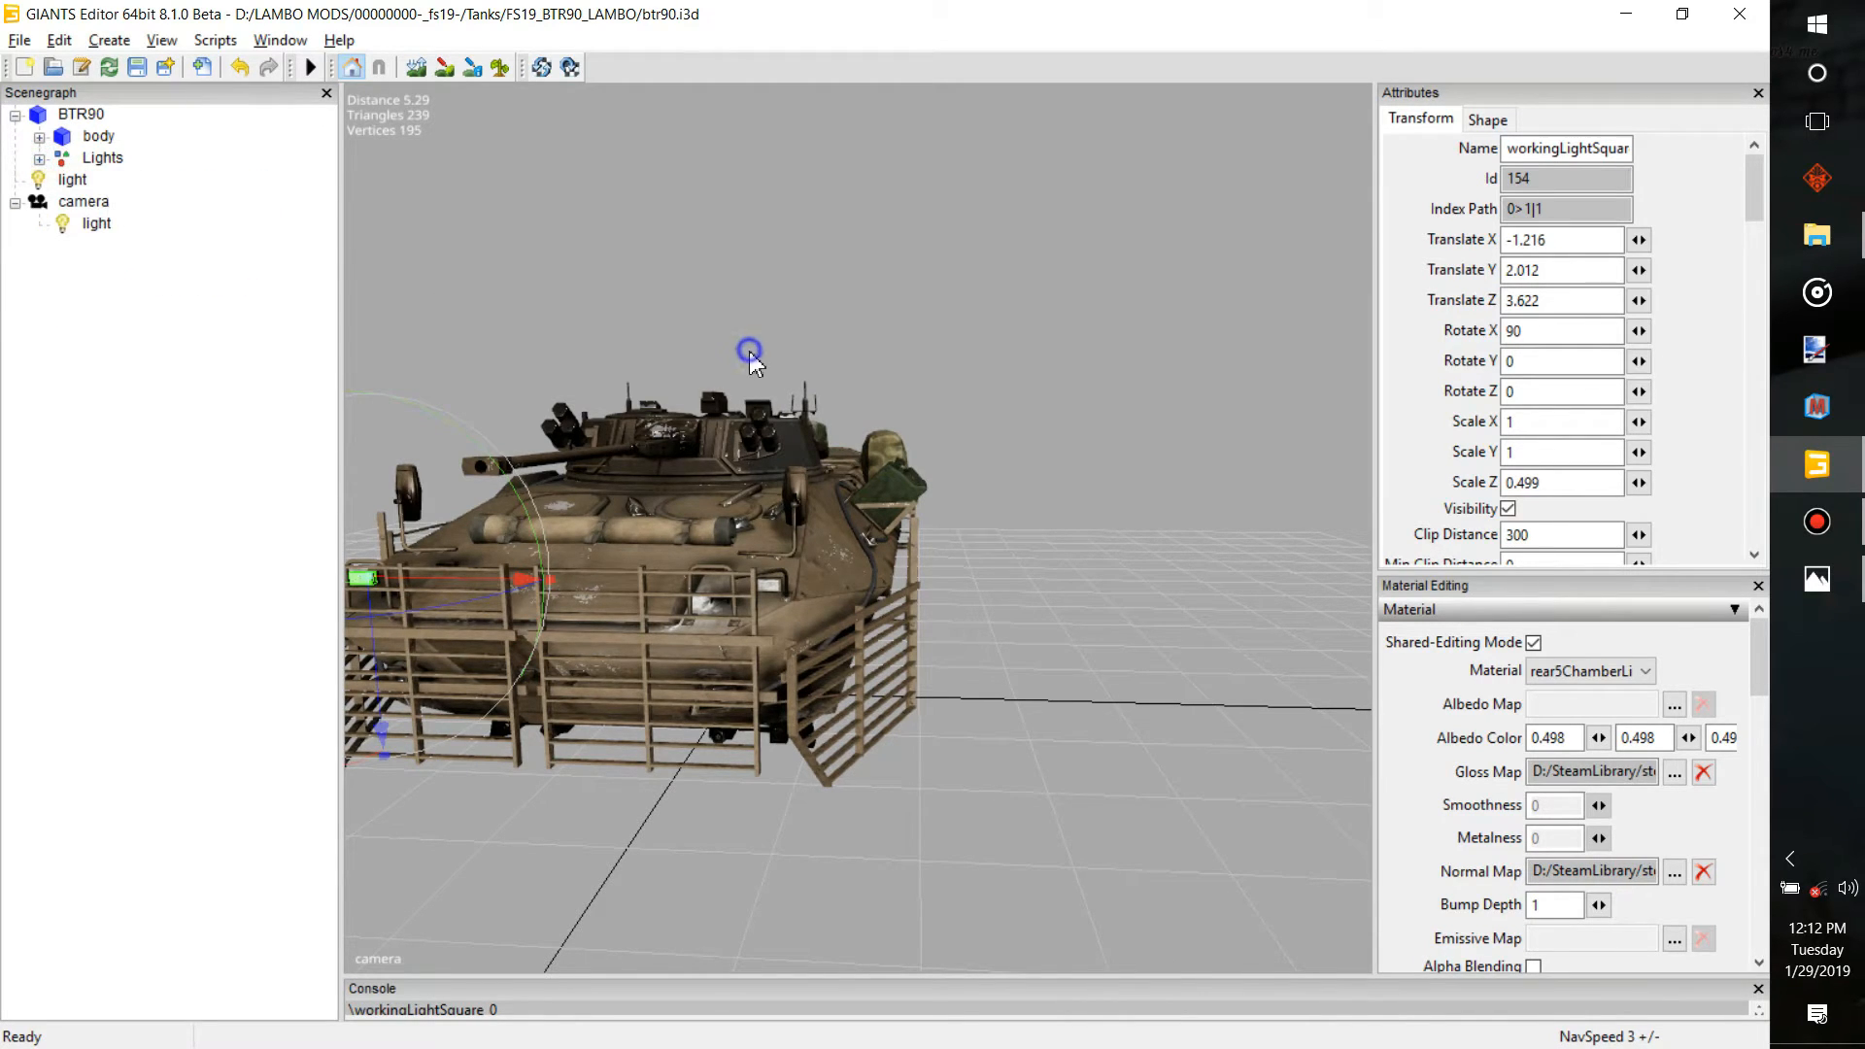
Examine the rear of the BTR90 body, compare the rear lamp models in allLights.png in Photos, and return to GIANTS Editor
scroll(737, 335, up, 7)
alt+drag(739, 324, 625, 429)
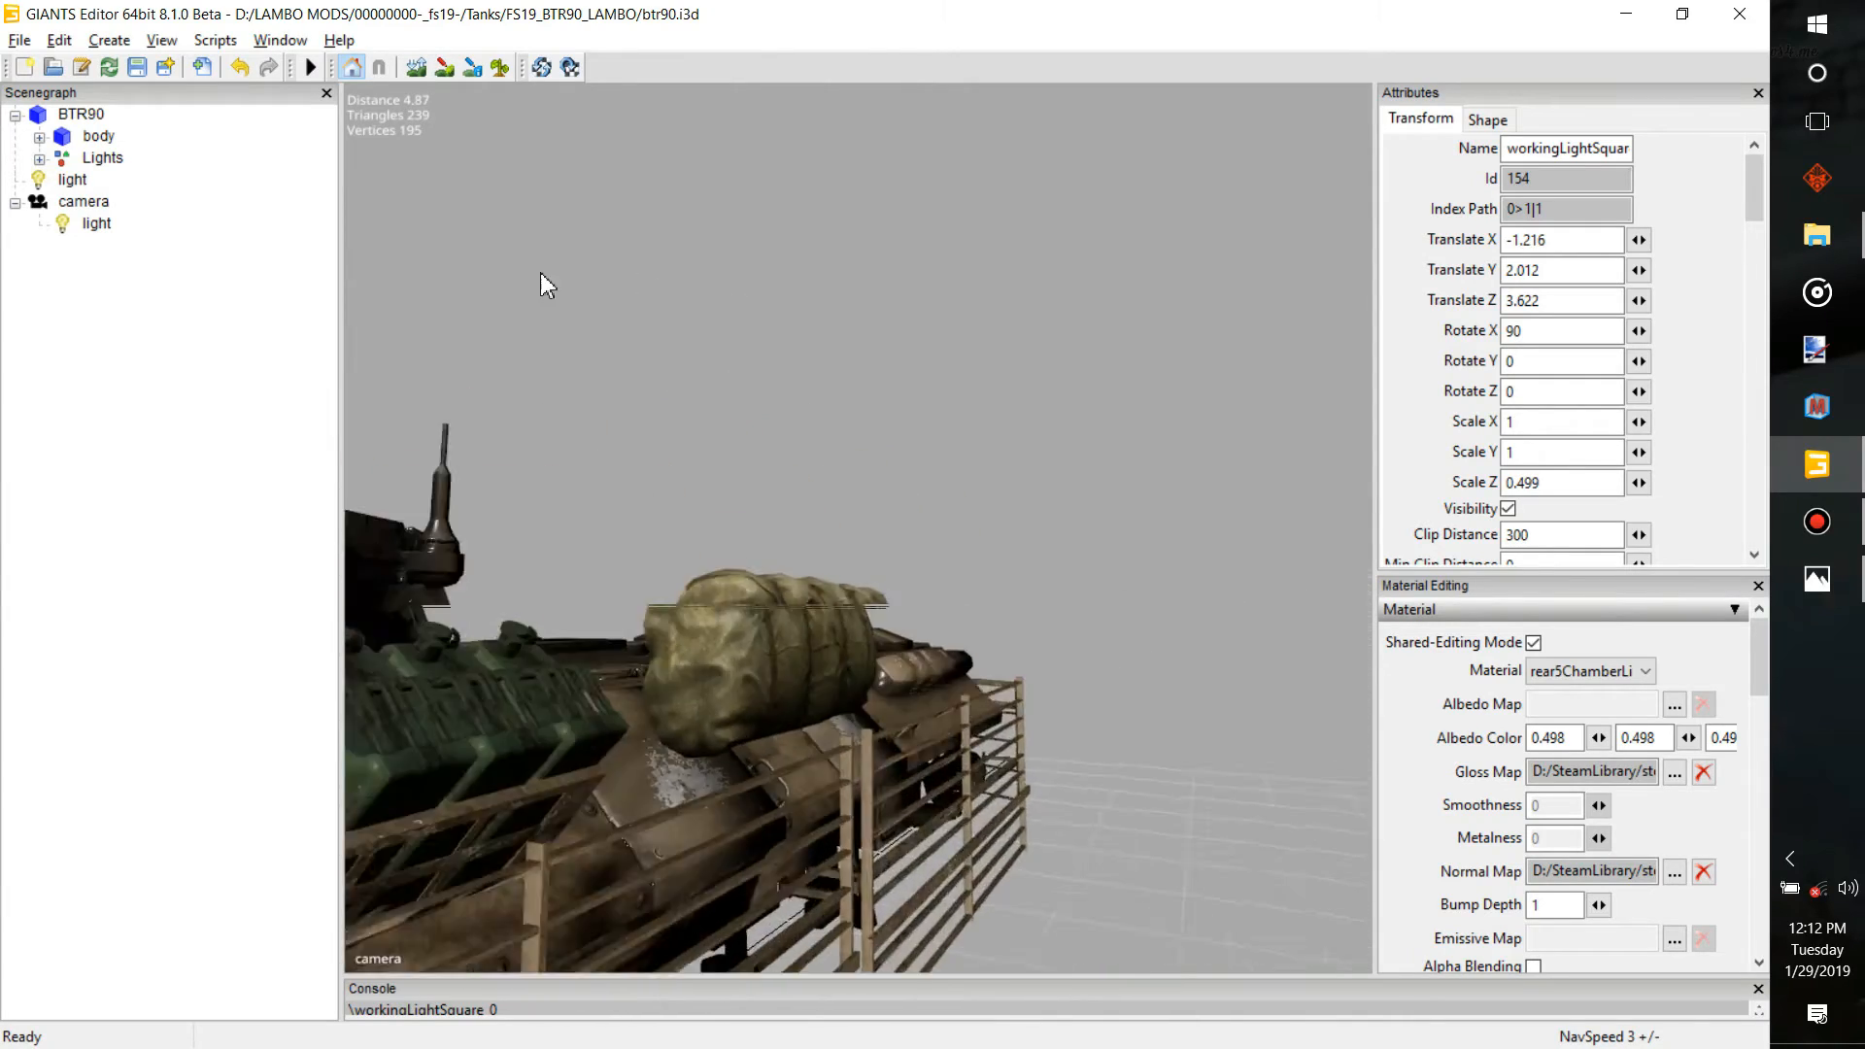
scroll(402, 300, down, 4)
scroll(610, 412, up, 2)
scroll(626, 429, down, 2)
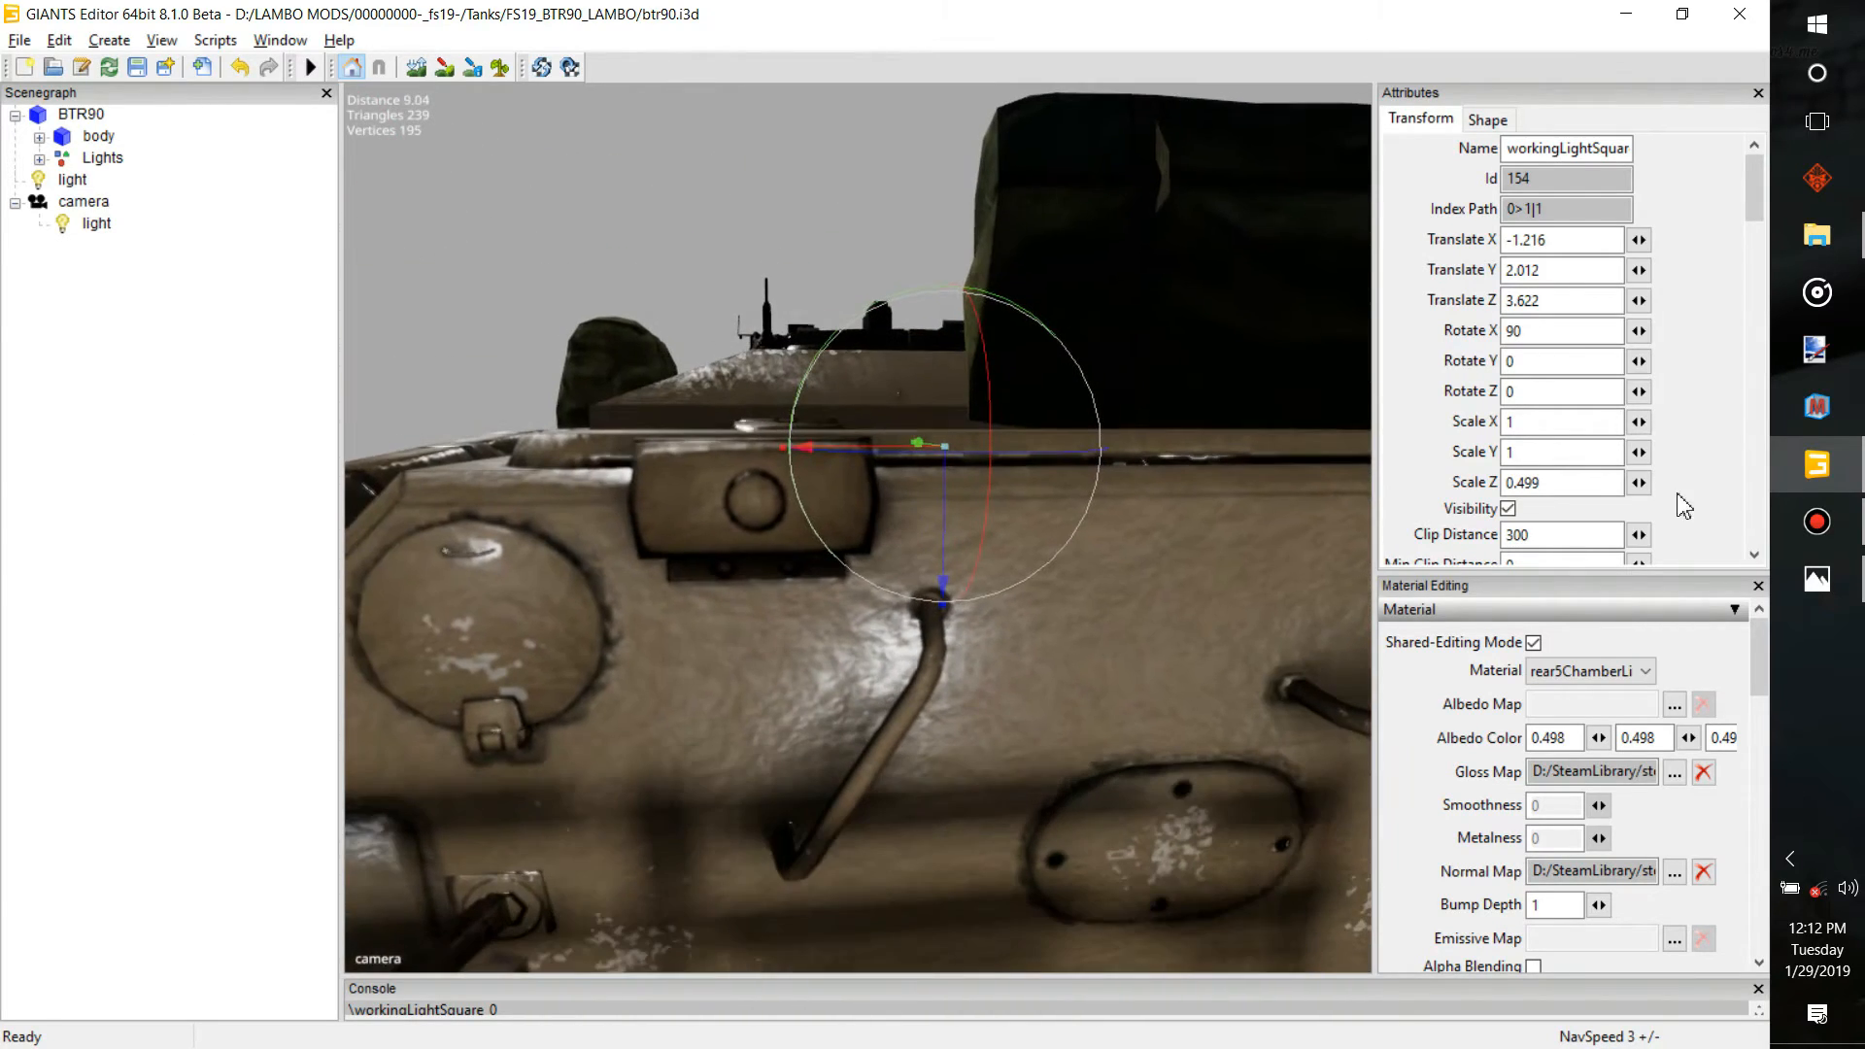
click(1817, 579)
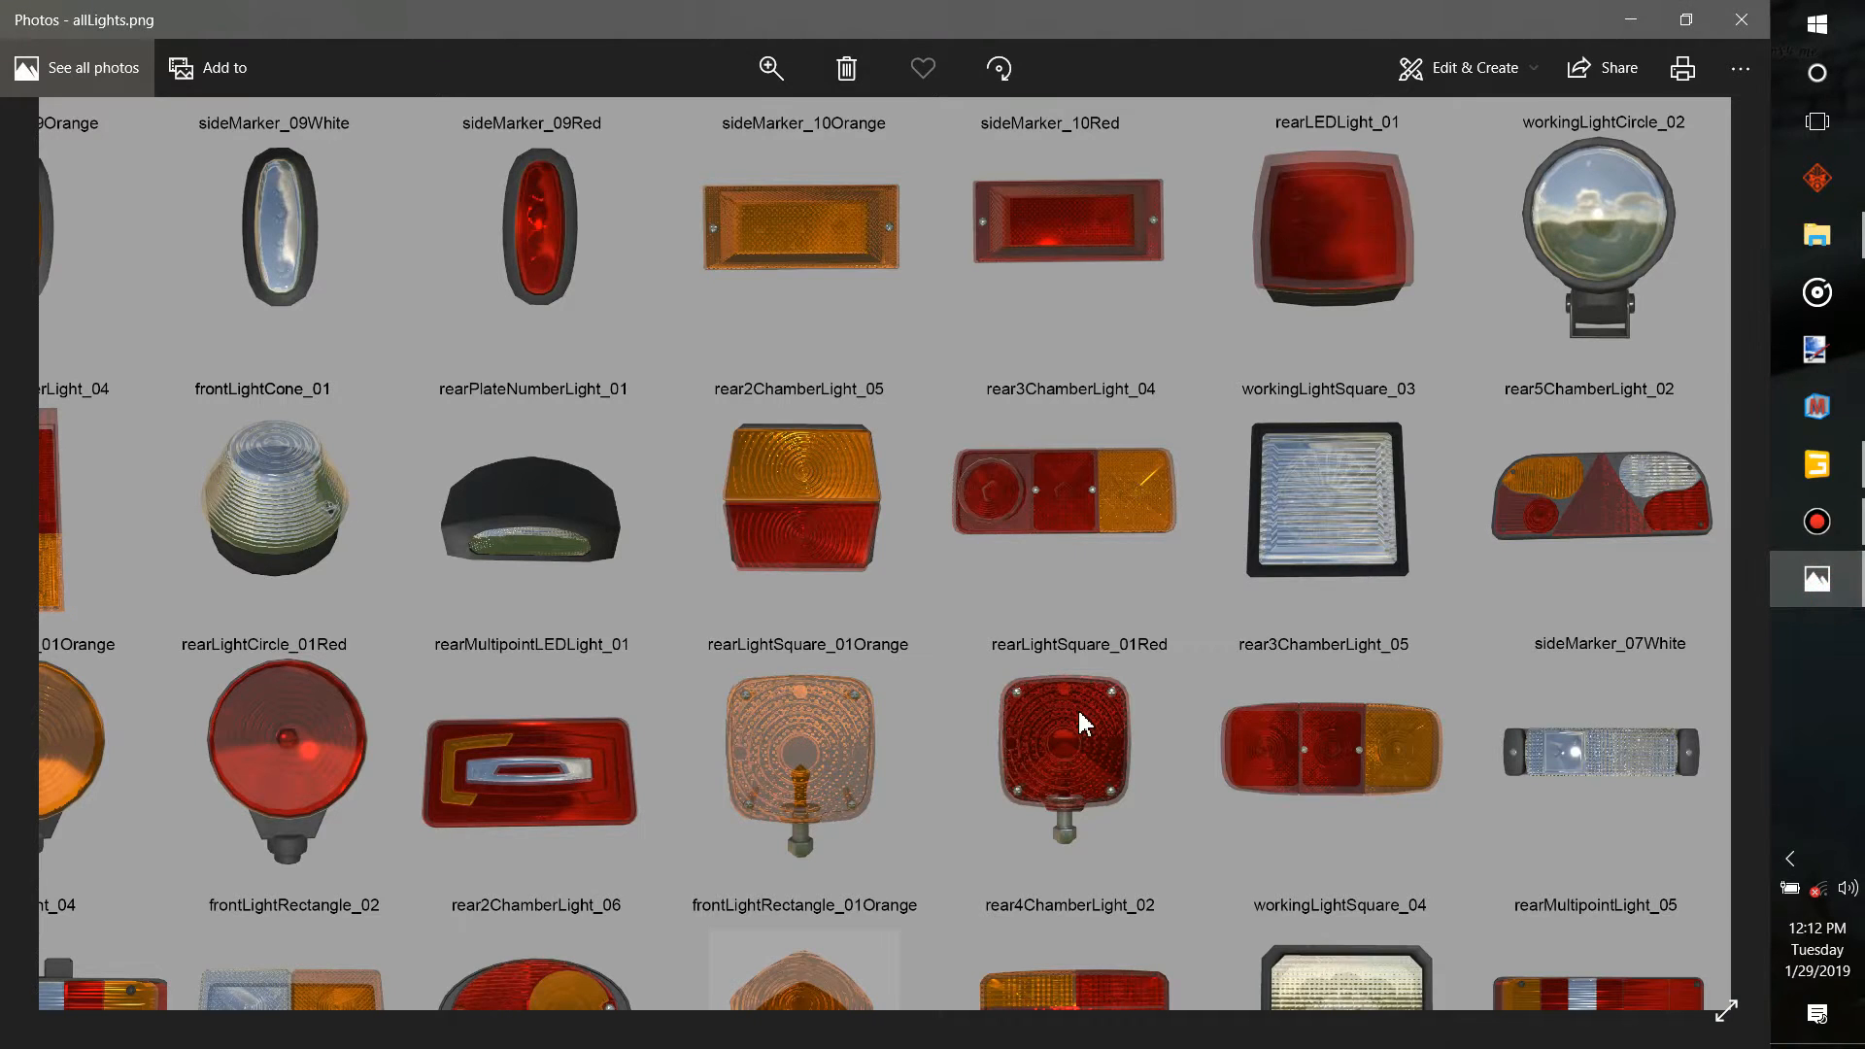
scroll(1072, 699, down, 2)
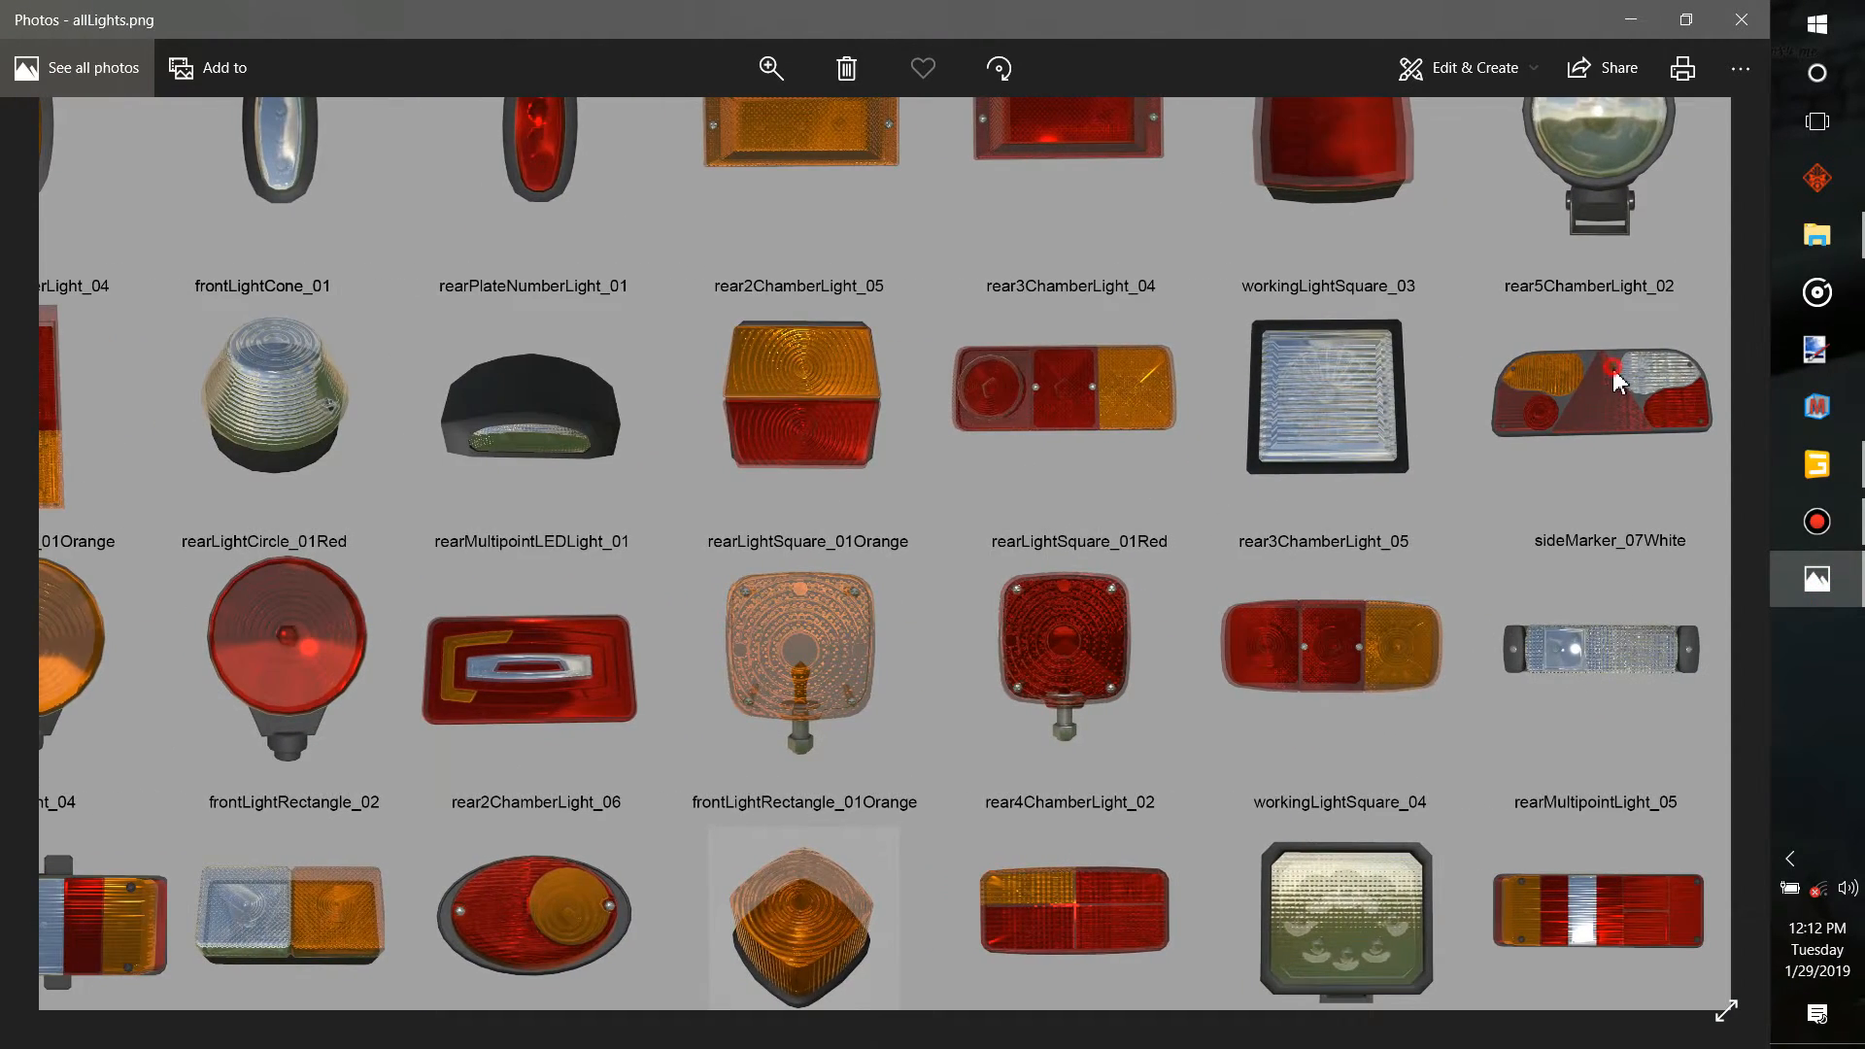
drag(1612, 370, 1594, 400)
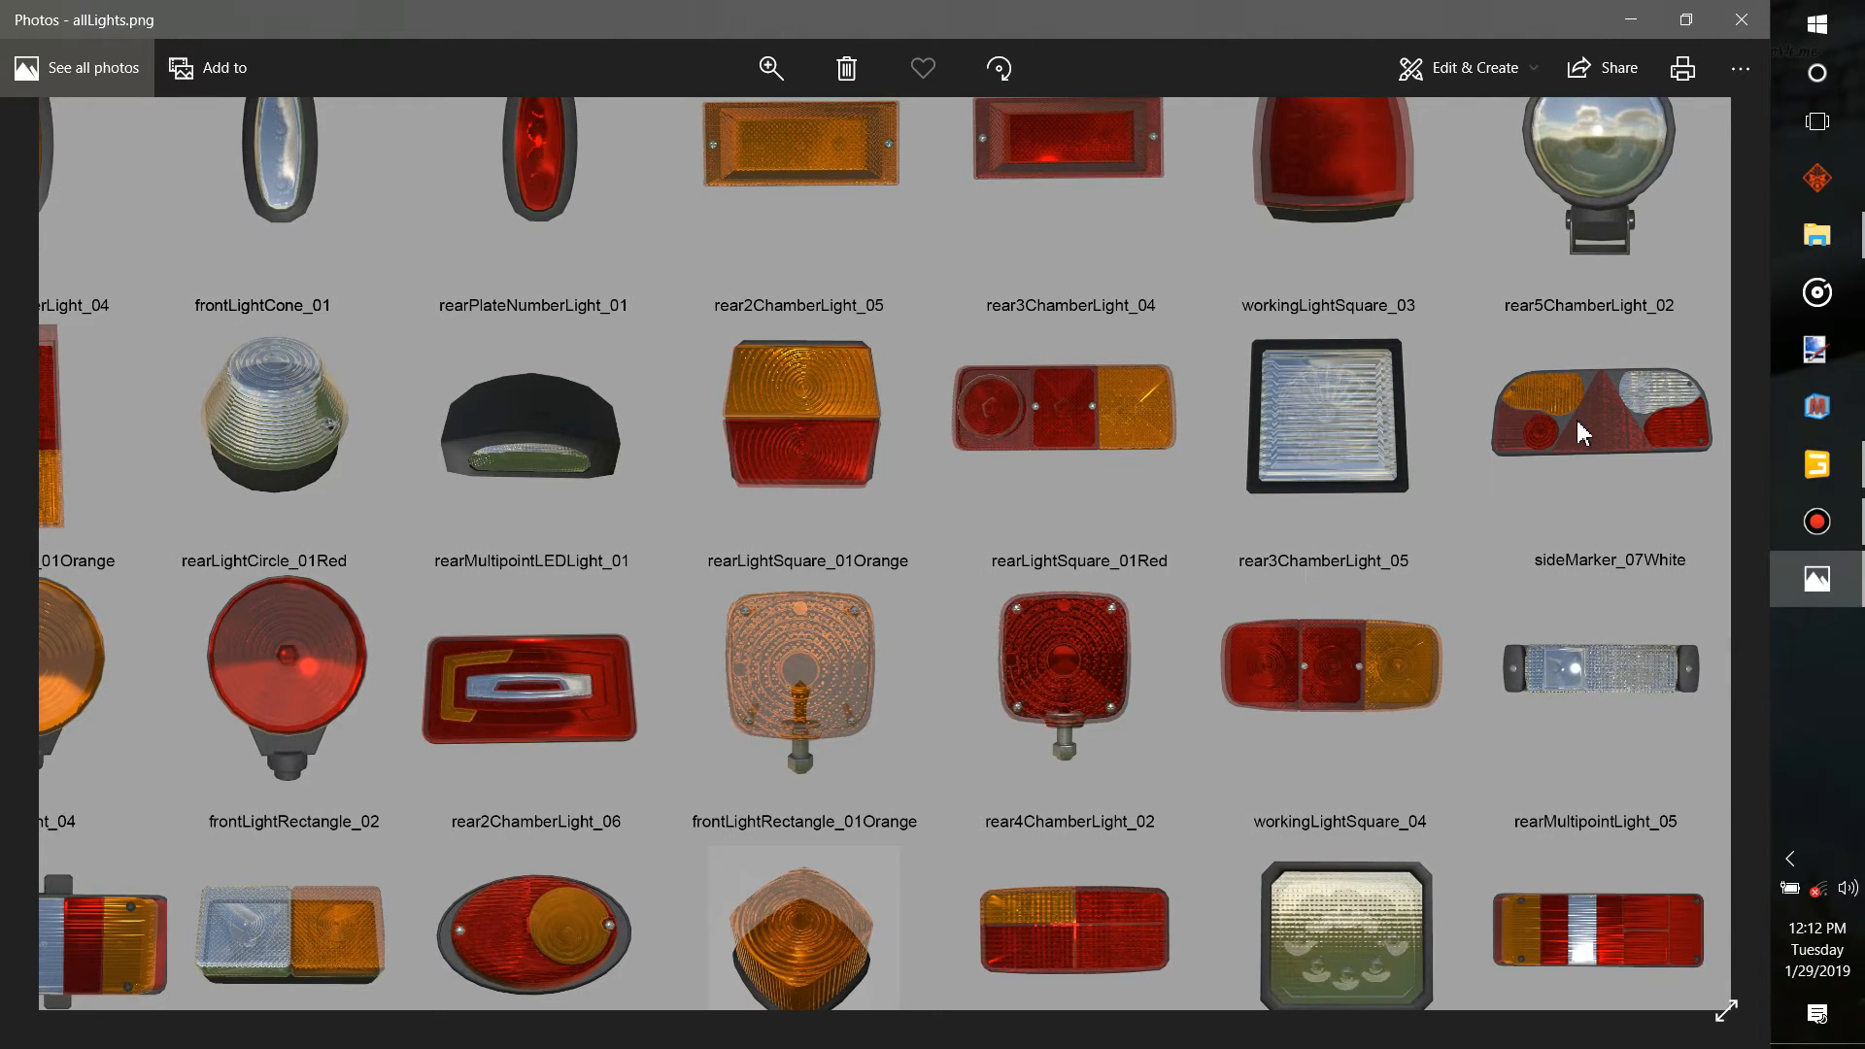
drag(981, 554, 322, 797)
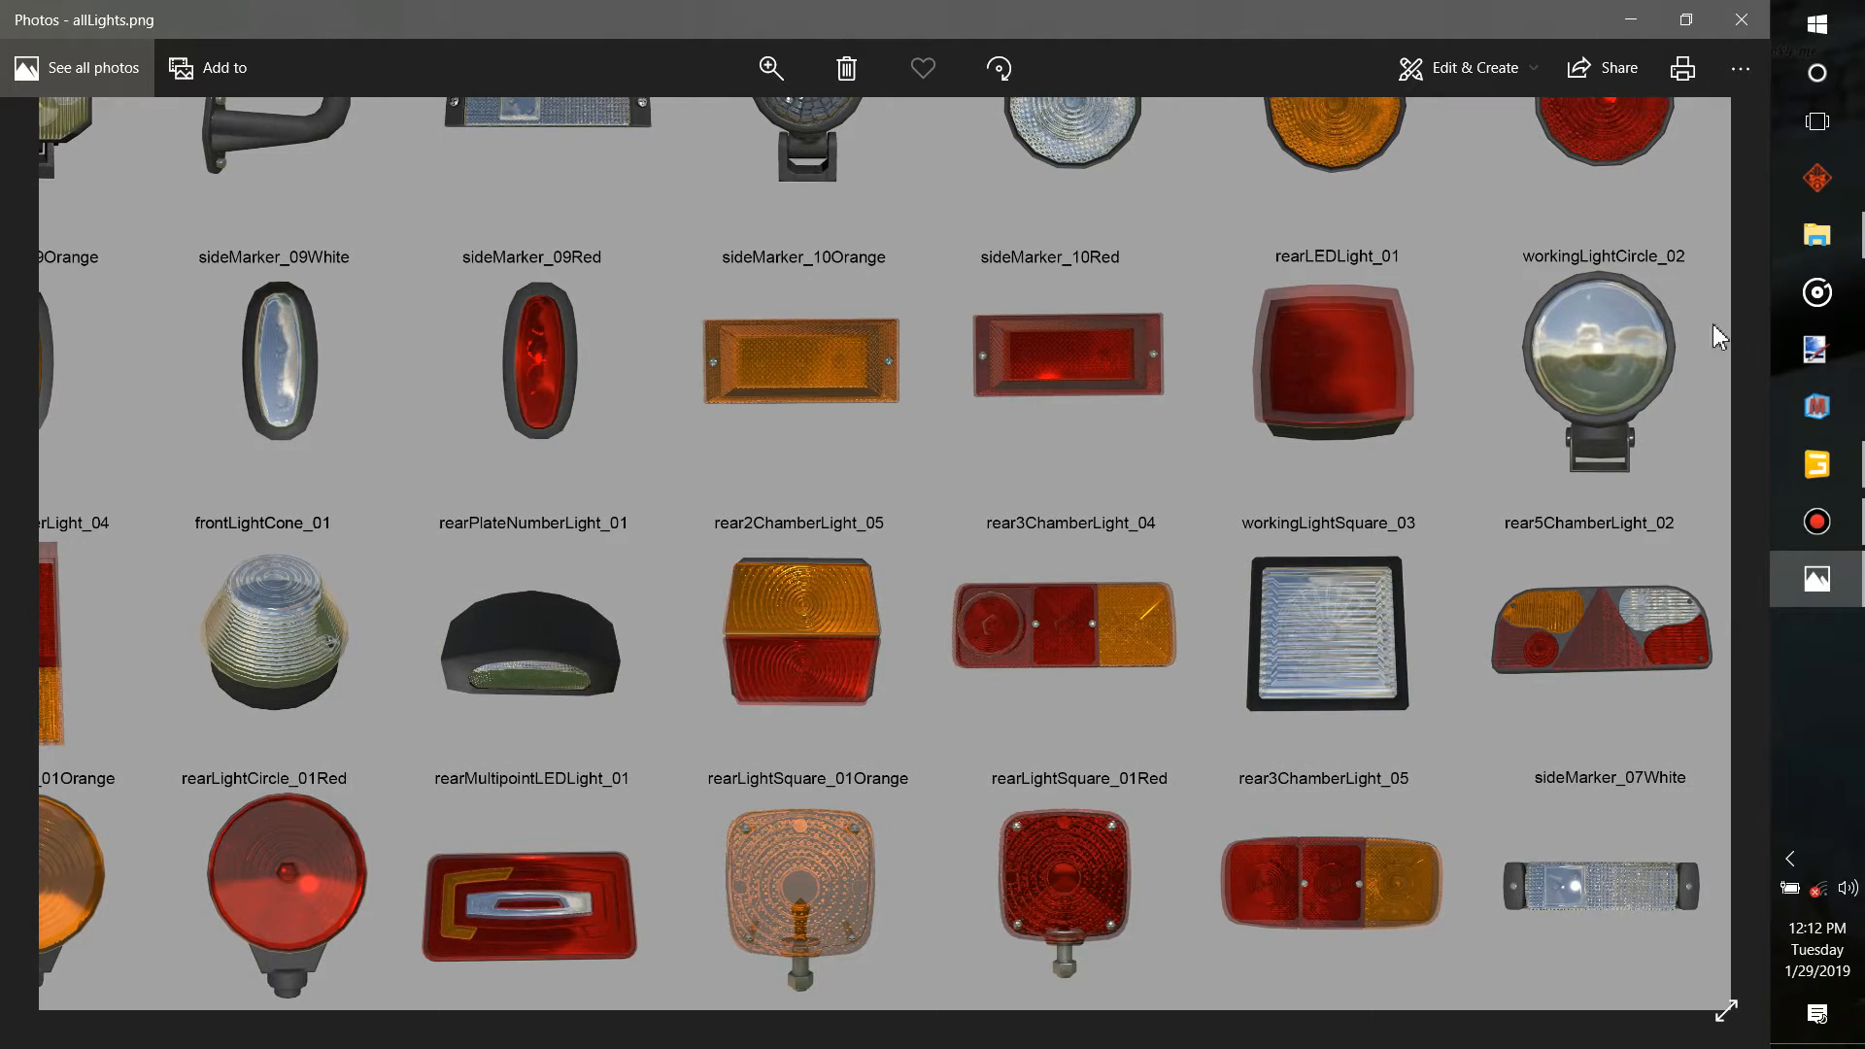
click(1816, 464)
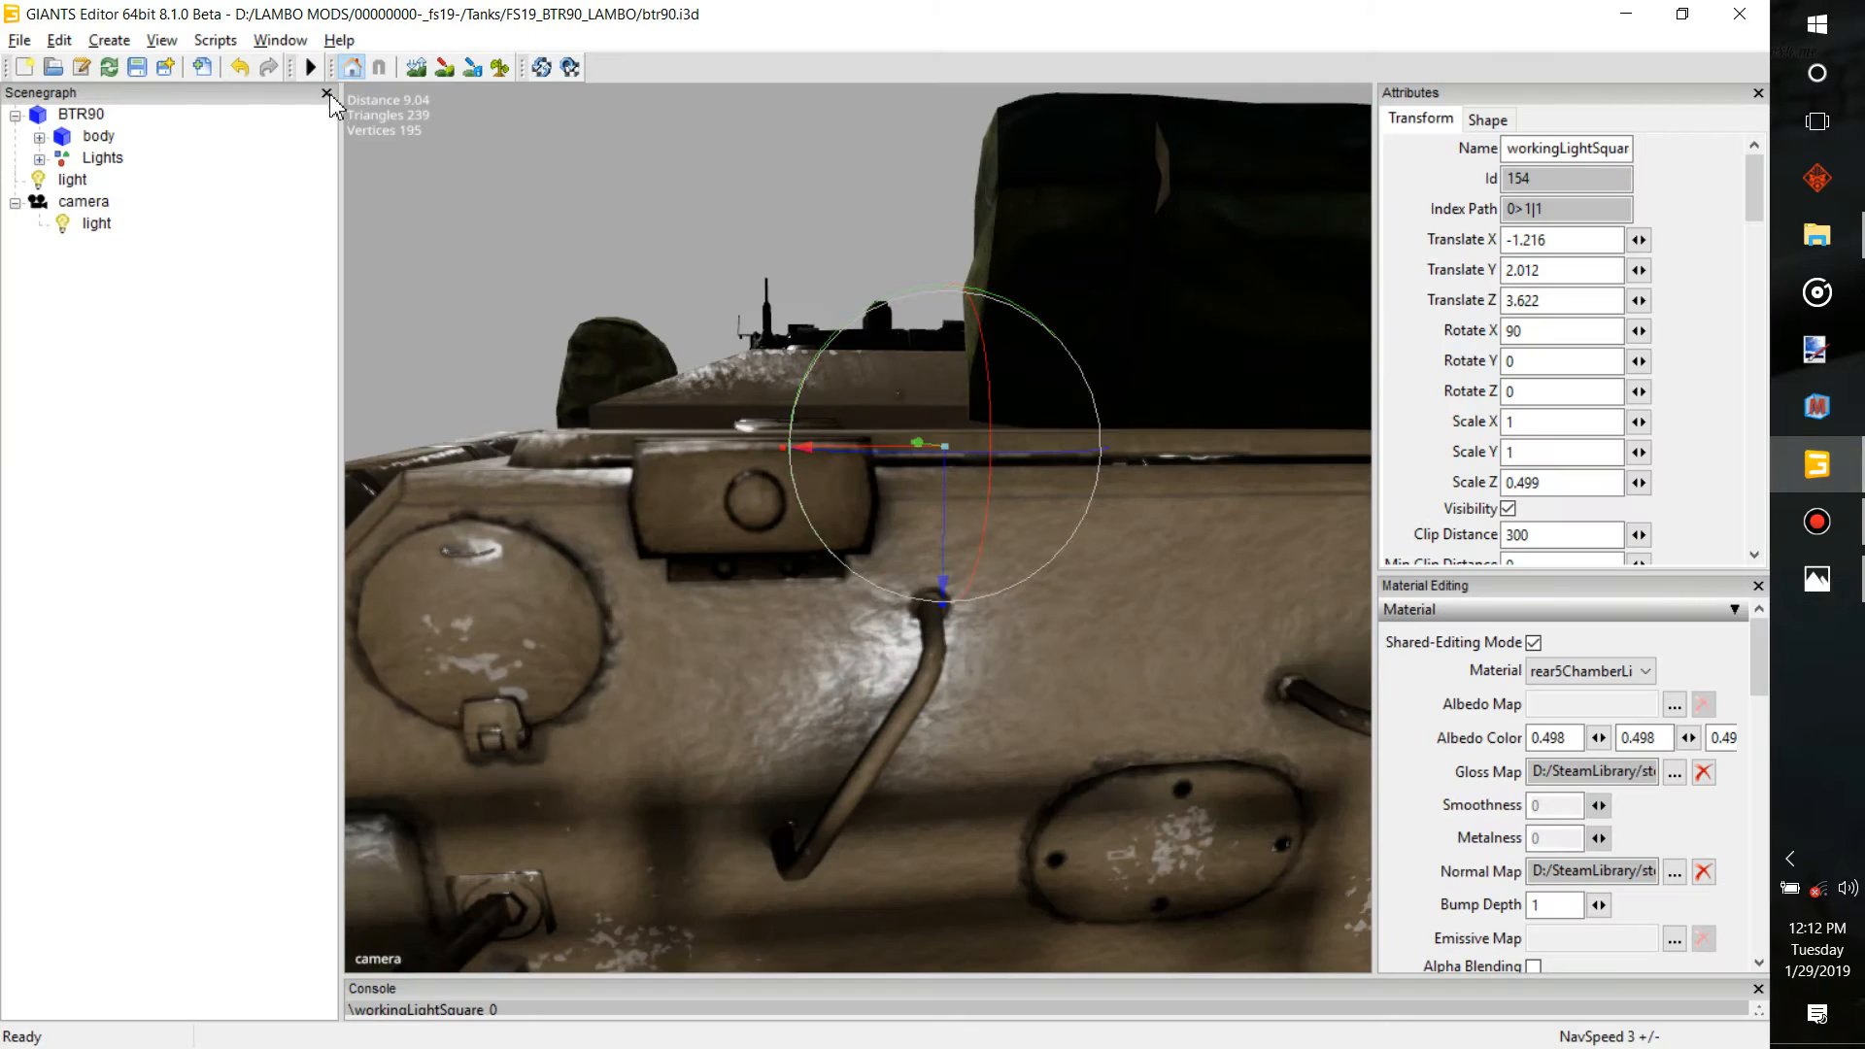
Import rear2ChamberLight_02 from the lizard lights folder and select its left lamp
click(206, 69)
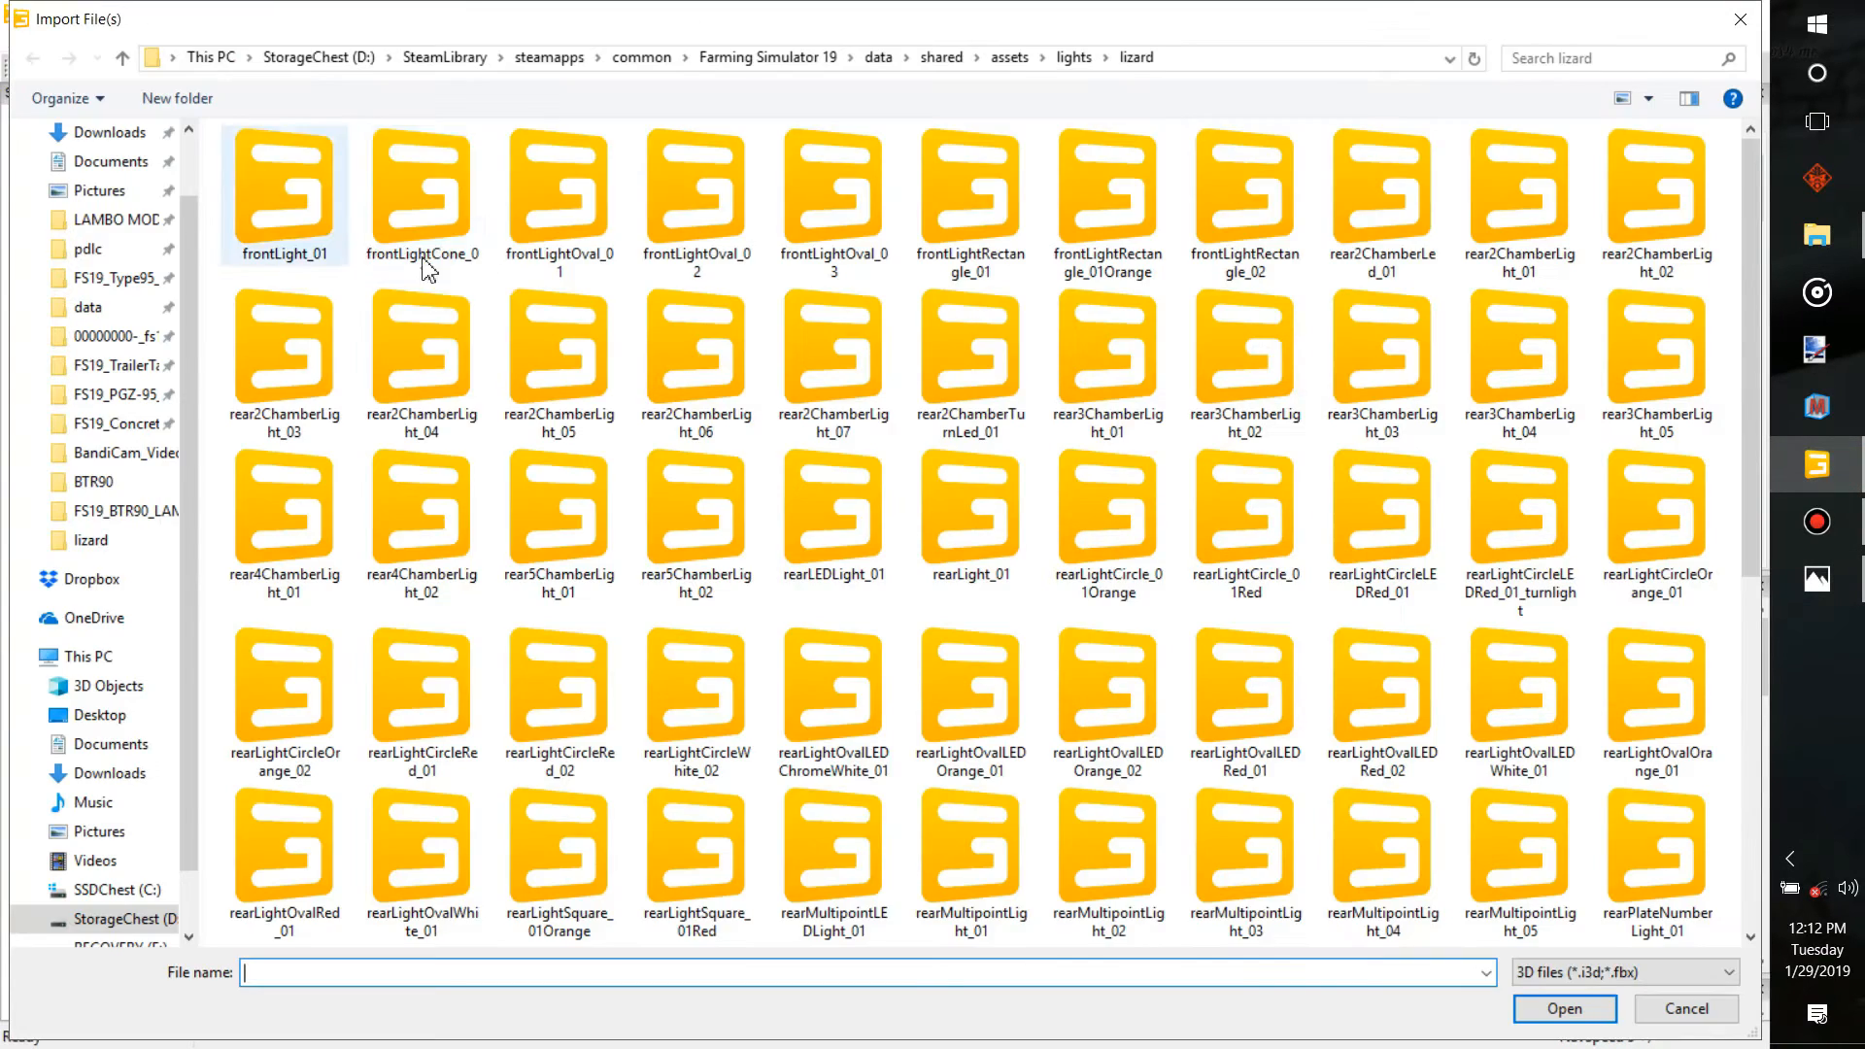
double_click(1685, 221)
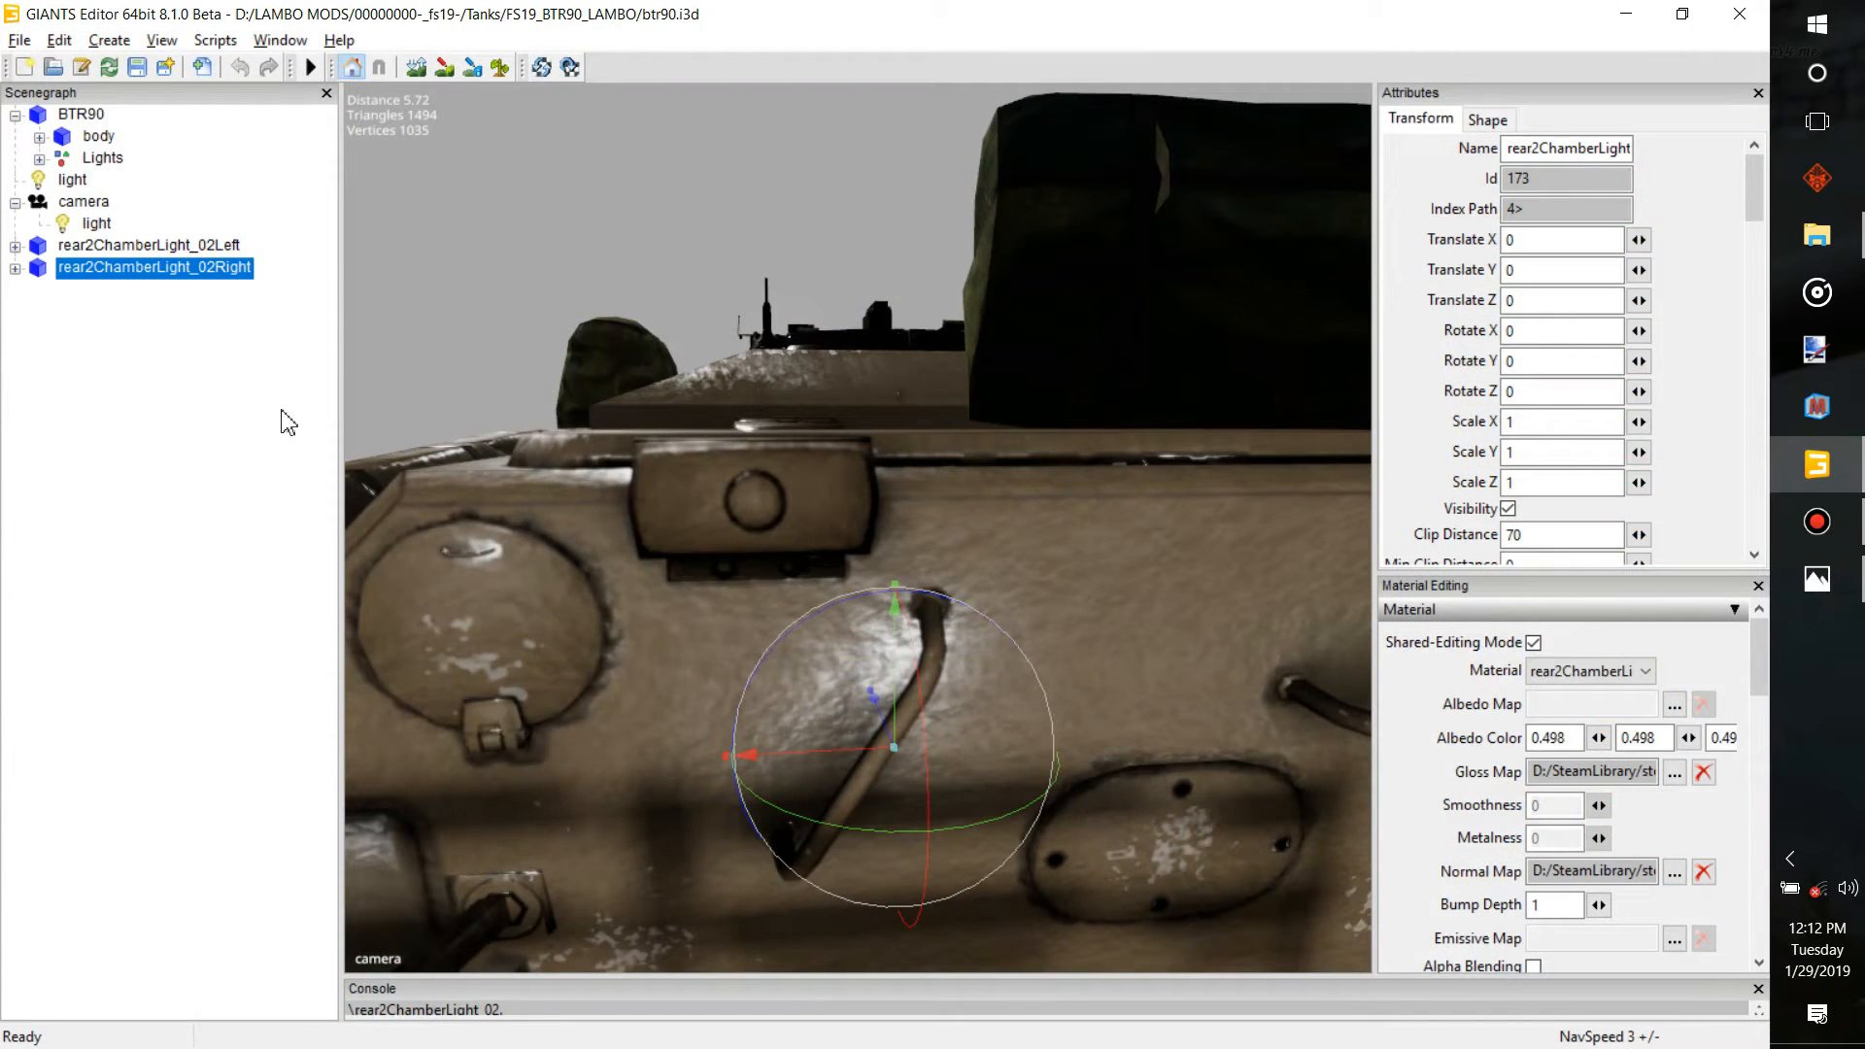
click(194, 245)
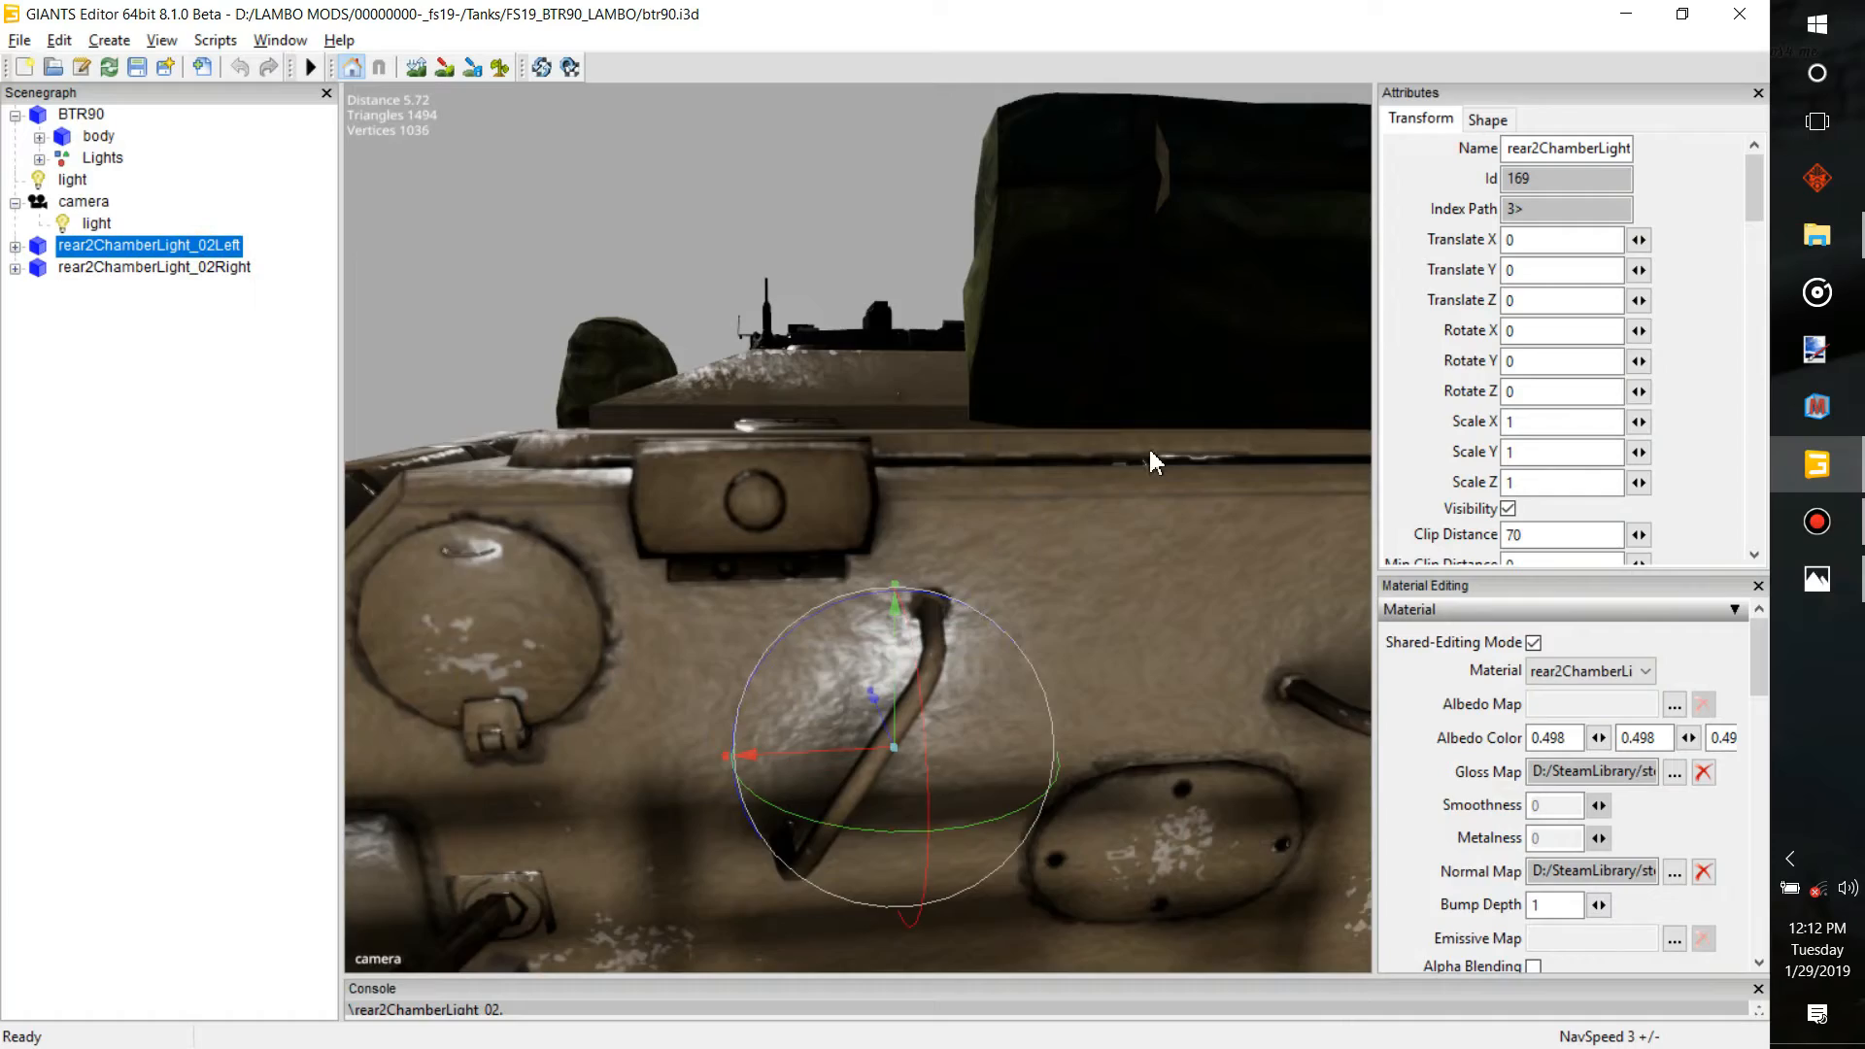
Move rear2ChamberLight_02Left and rear2ChamberLight_02Right from the scene root into the Lights group
middle_drag(1152, 457, 858, 483)
scroll(858, 471, down, 5)
mouse_move(858, 471)
alt+mouse_down()
mouse_move(916, 500)
mouse_move(946, 478)
mouse_move(842, 451)
mouse_move(805, 463)
mouse_move(1079, 452)
mouse_move(1110, 486)
mouse_move(998, 483)
mouse_move(1016, 502)
alt+mouse_up()
scroll(947, 476, up, 5)
scroll(805, 464, up, 3)
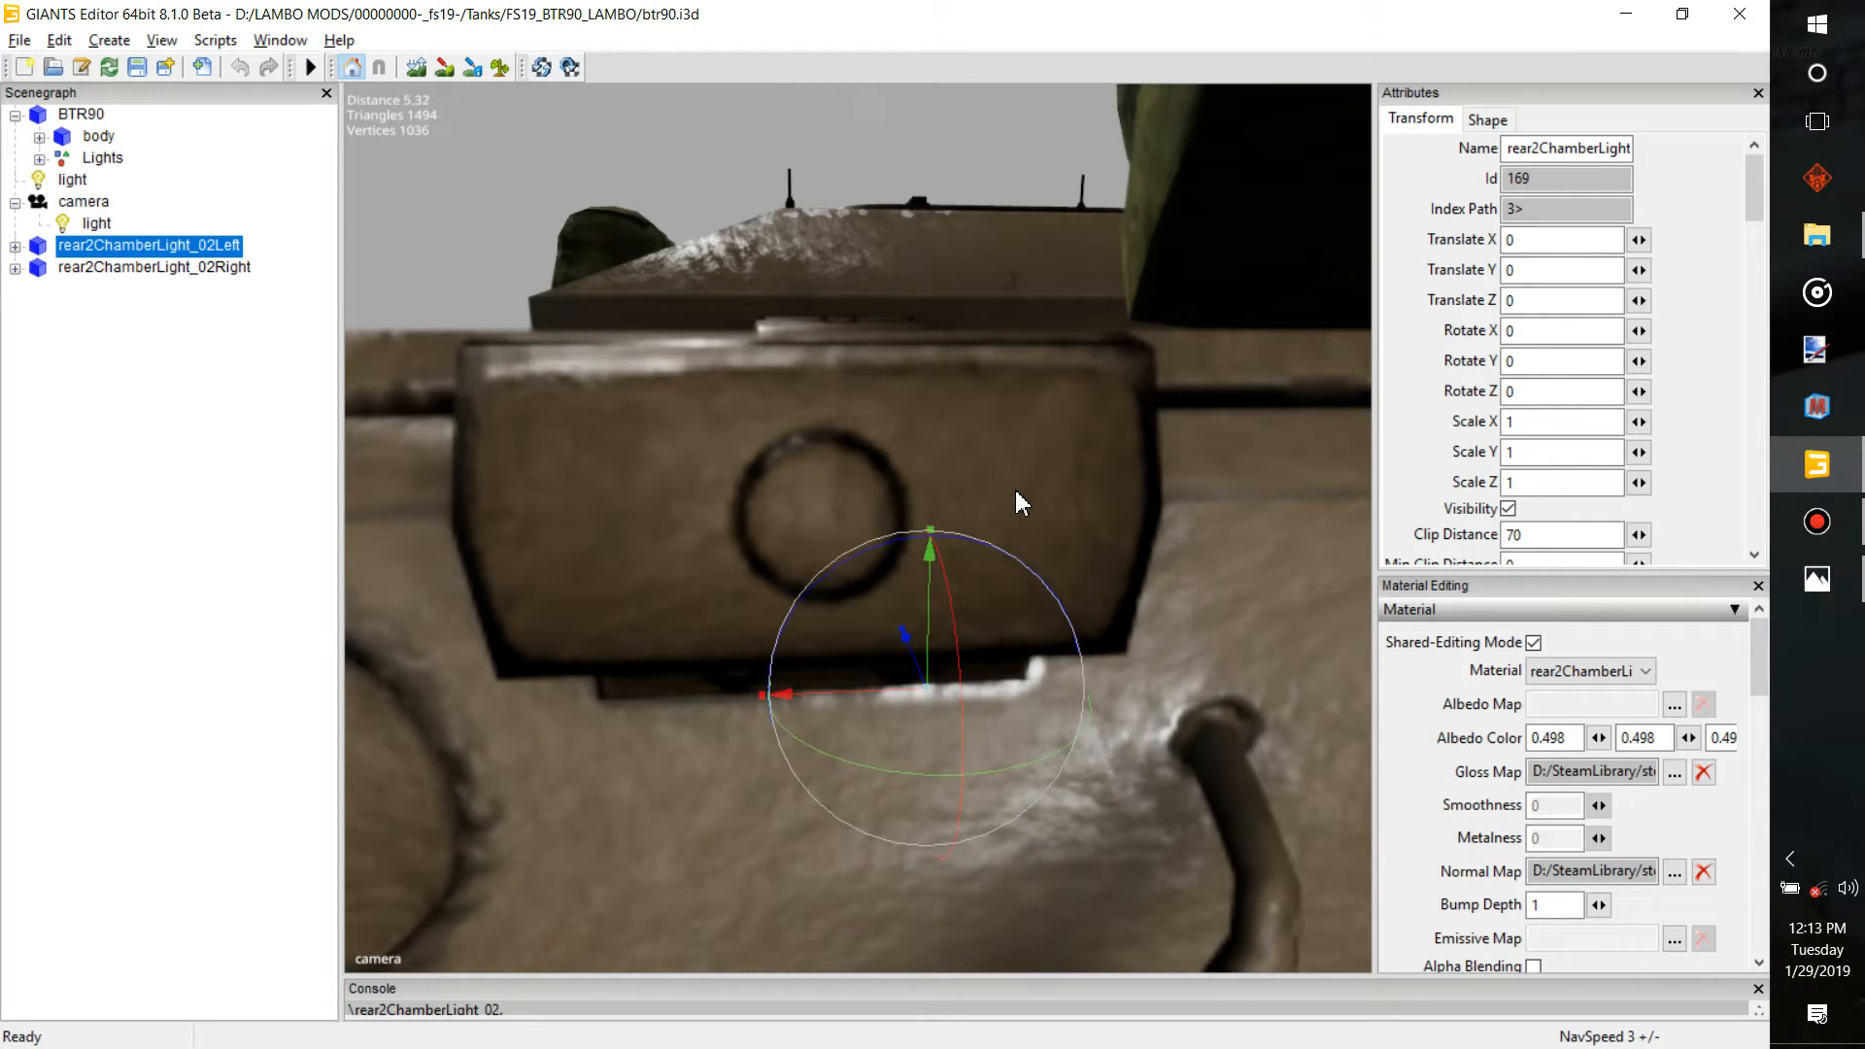
click(229, 272)
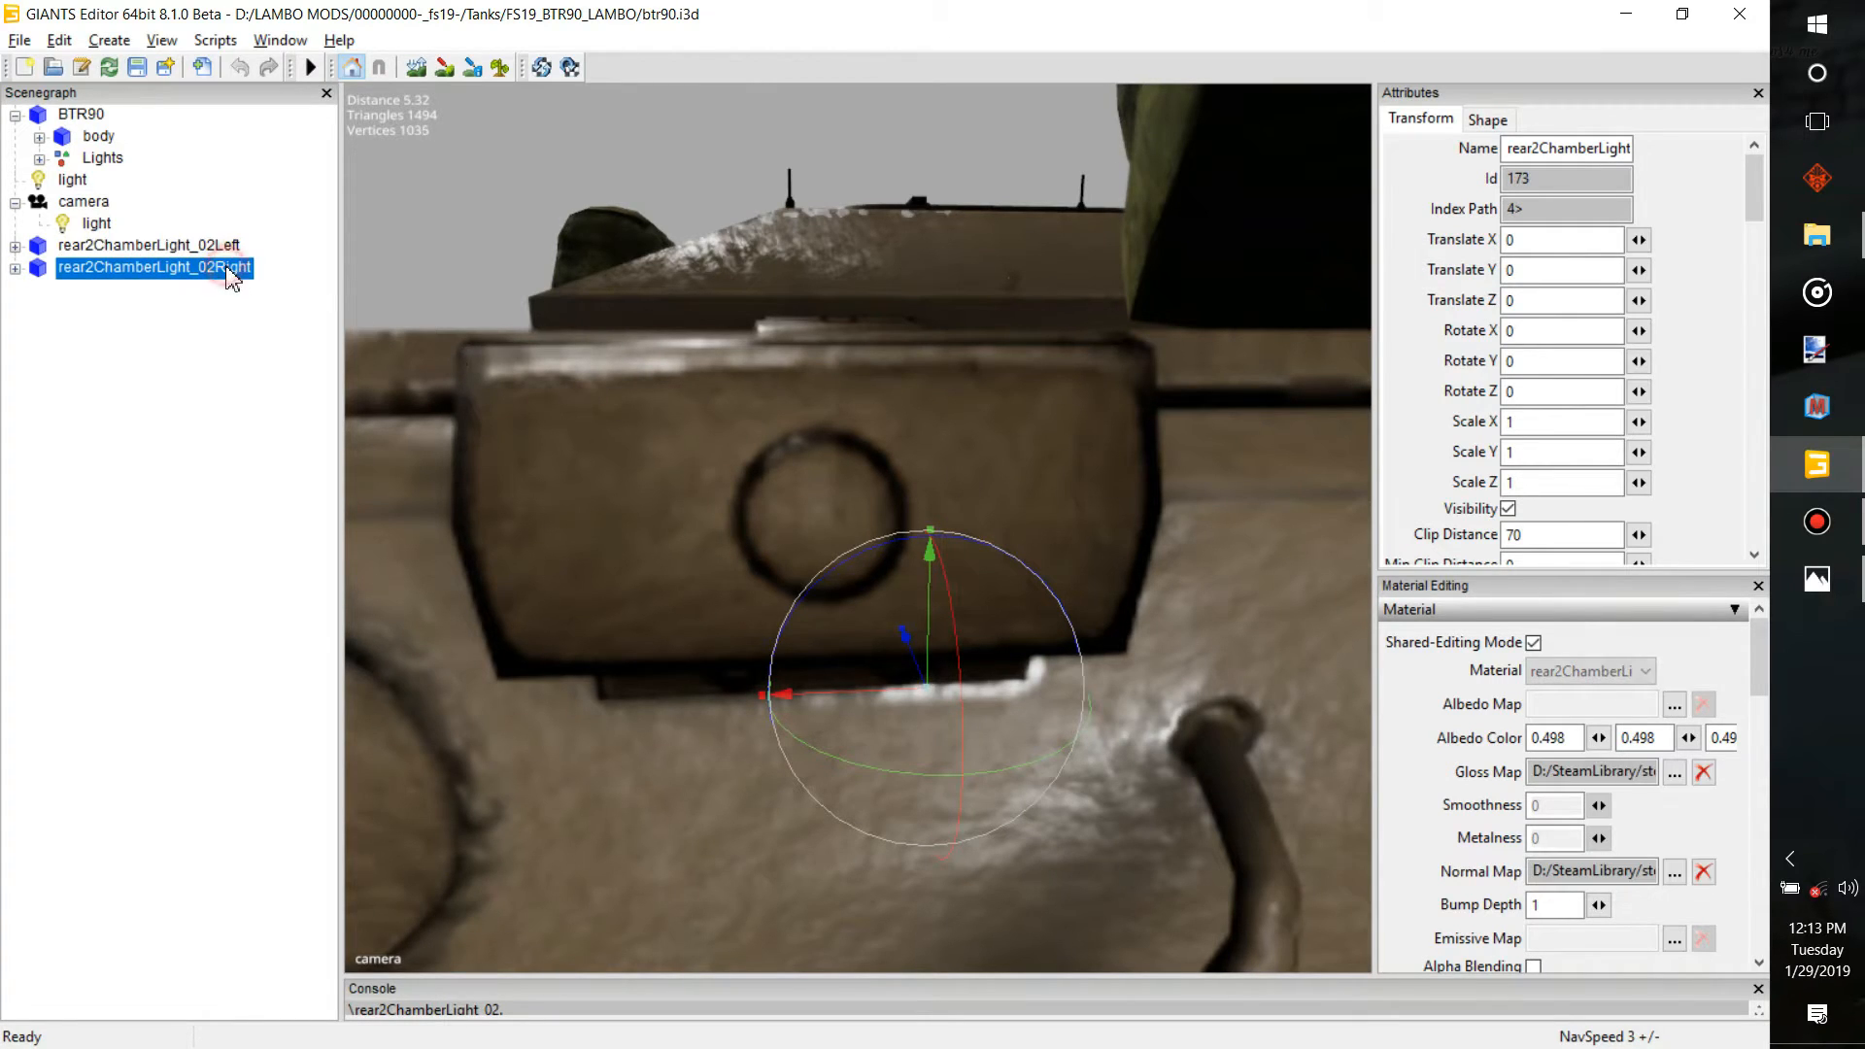
click(204, 251)
ctrl+click(200, 251)
key(Delete)
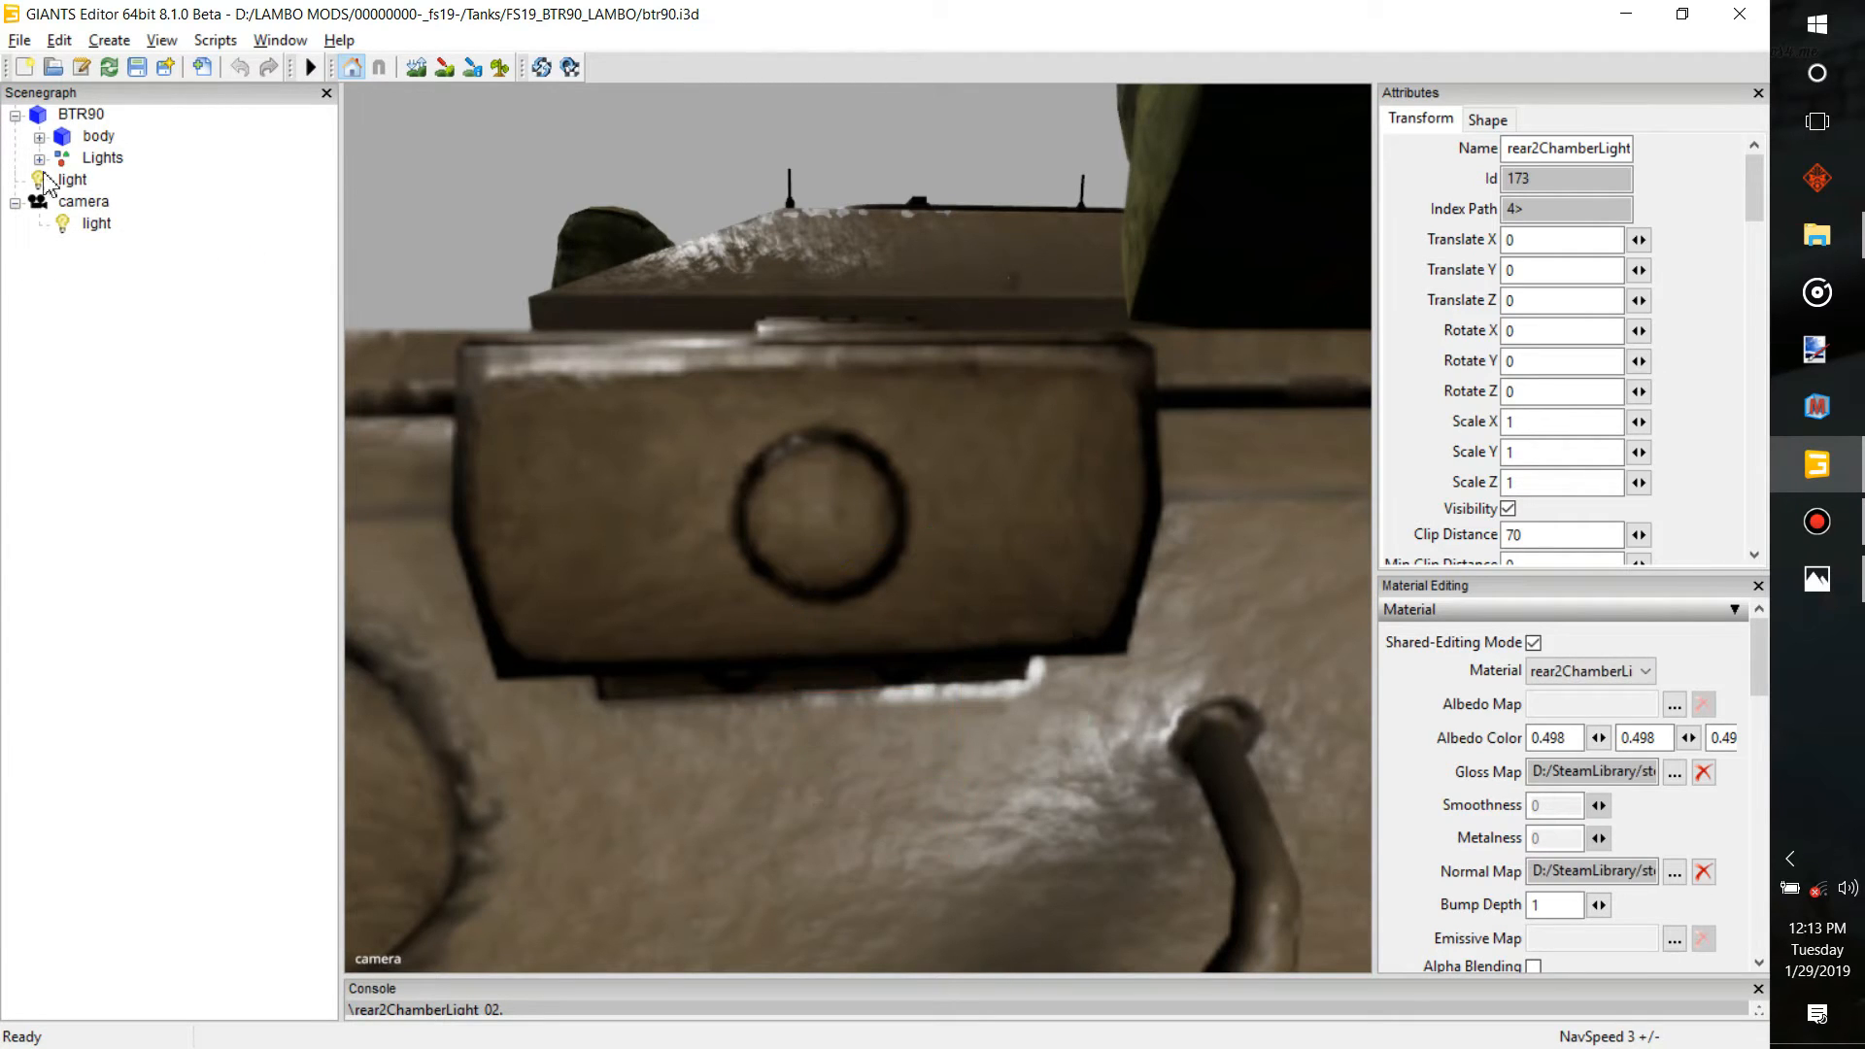
click(113, 158)
key(ctrl+z)
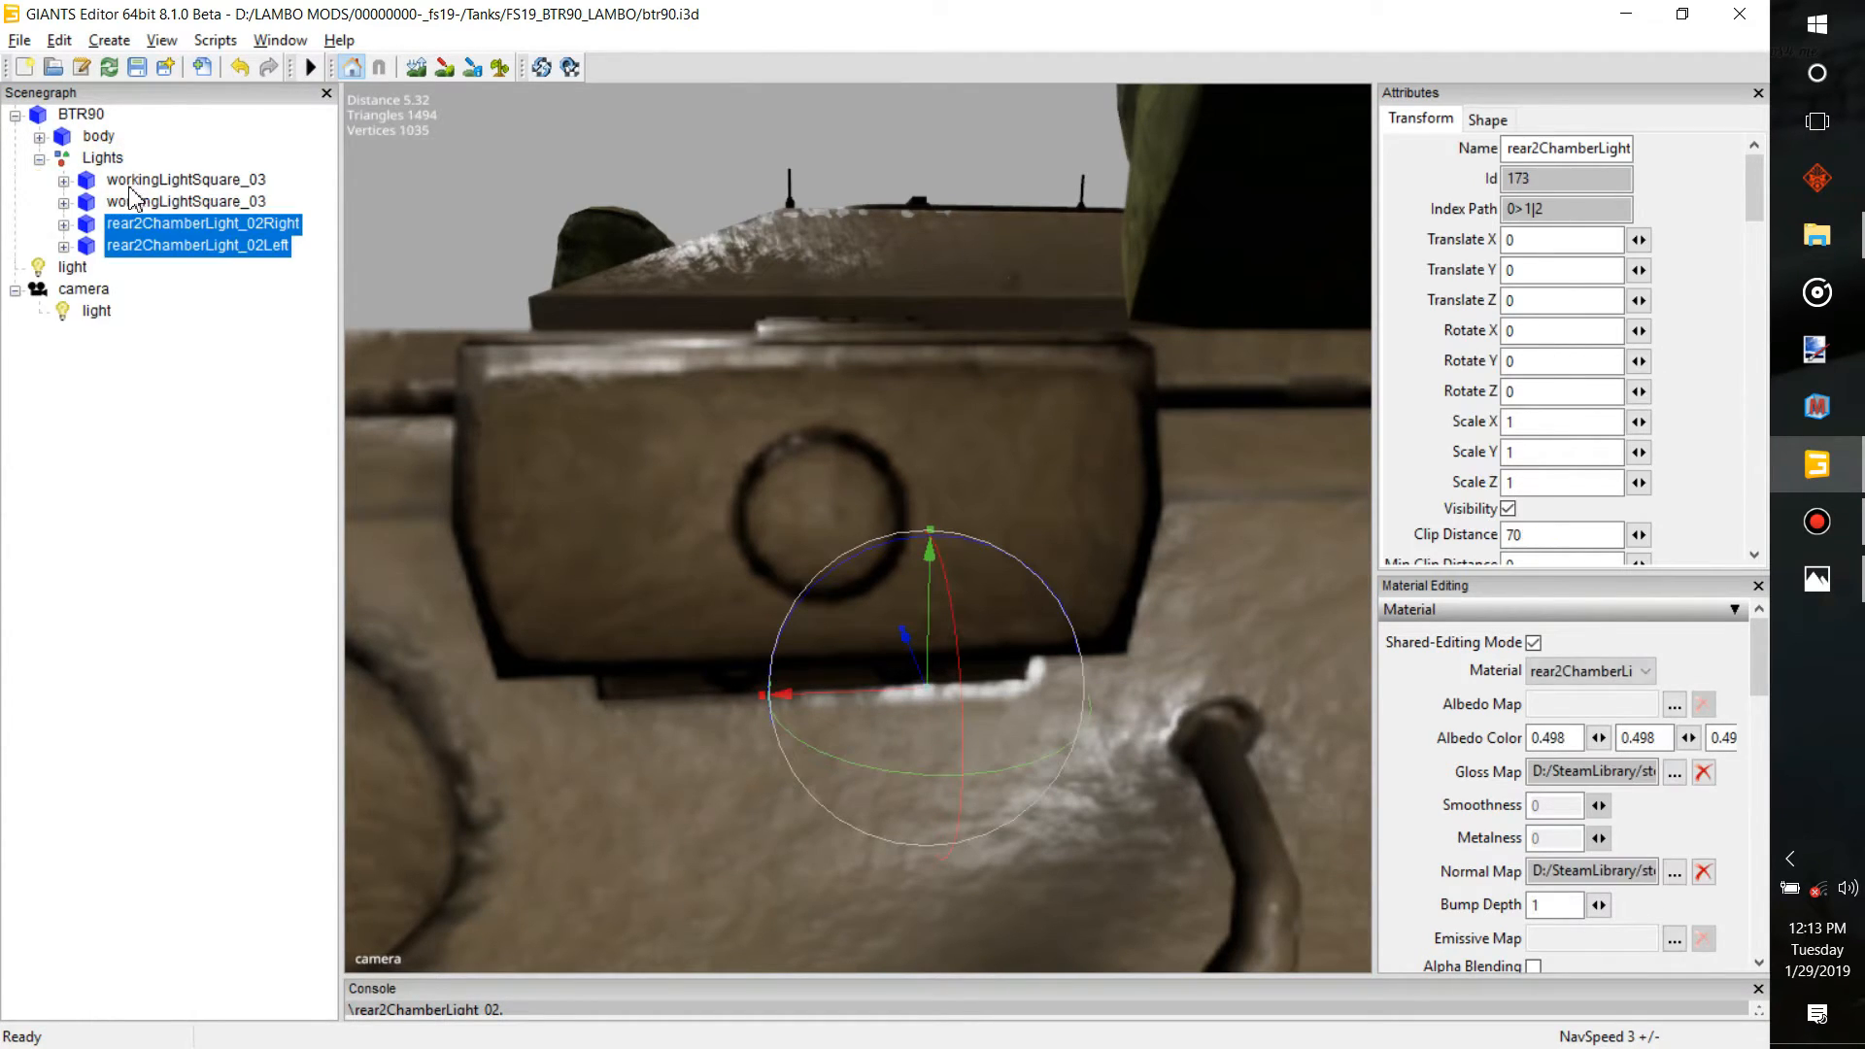
Reorder rear2ChamberLight_02Left above the right lamp in the Lights group and place it on the rear light housing
click(251, 244)
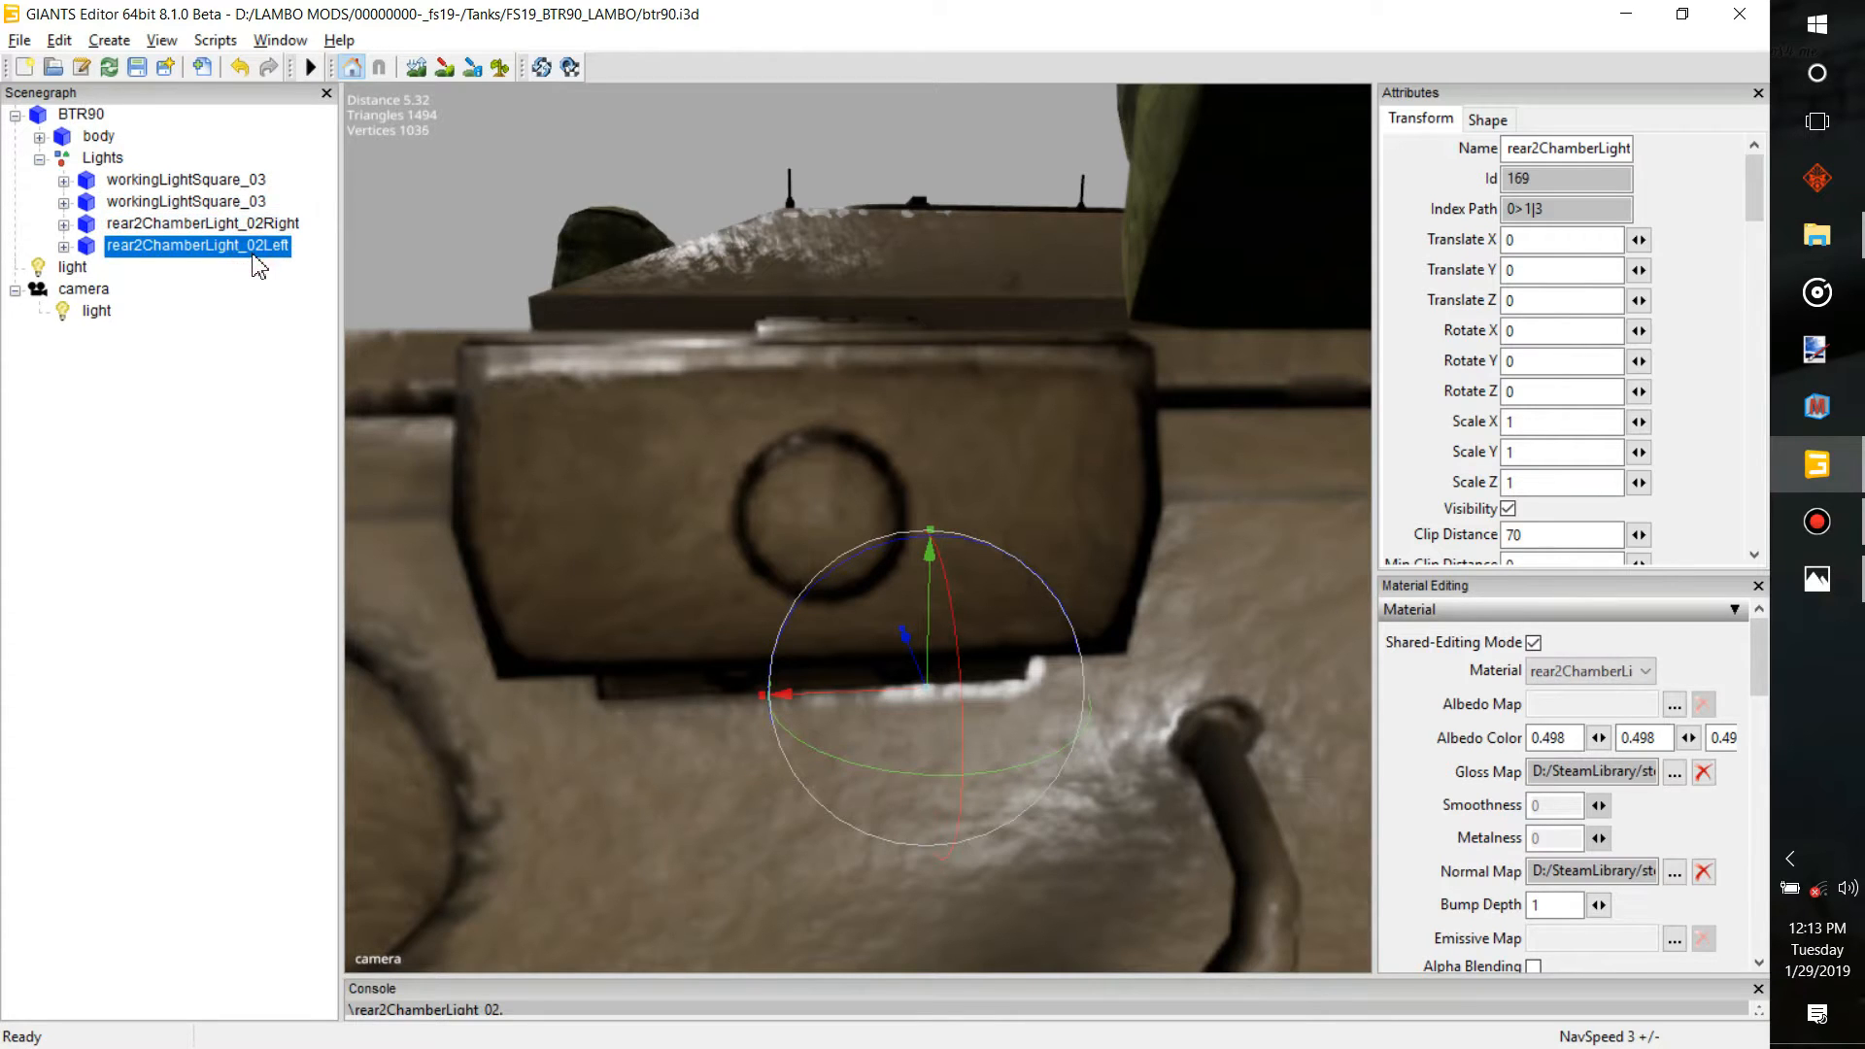
right_click(254, 252)
click(323, 358)
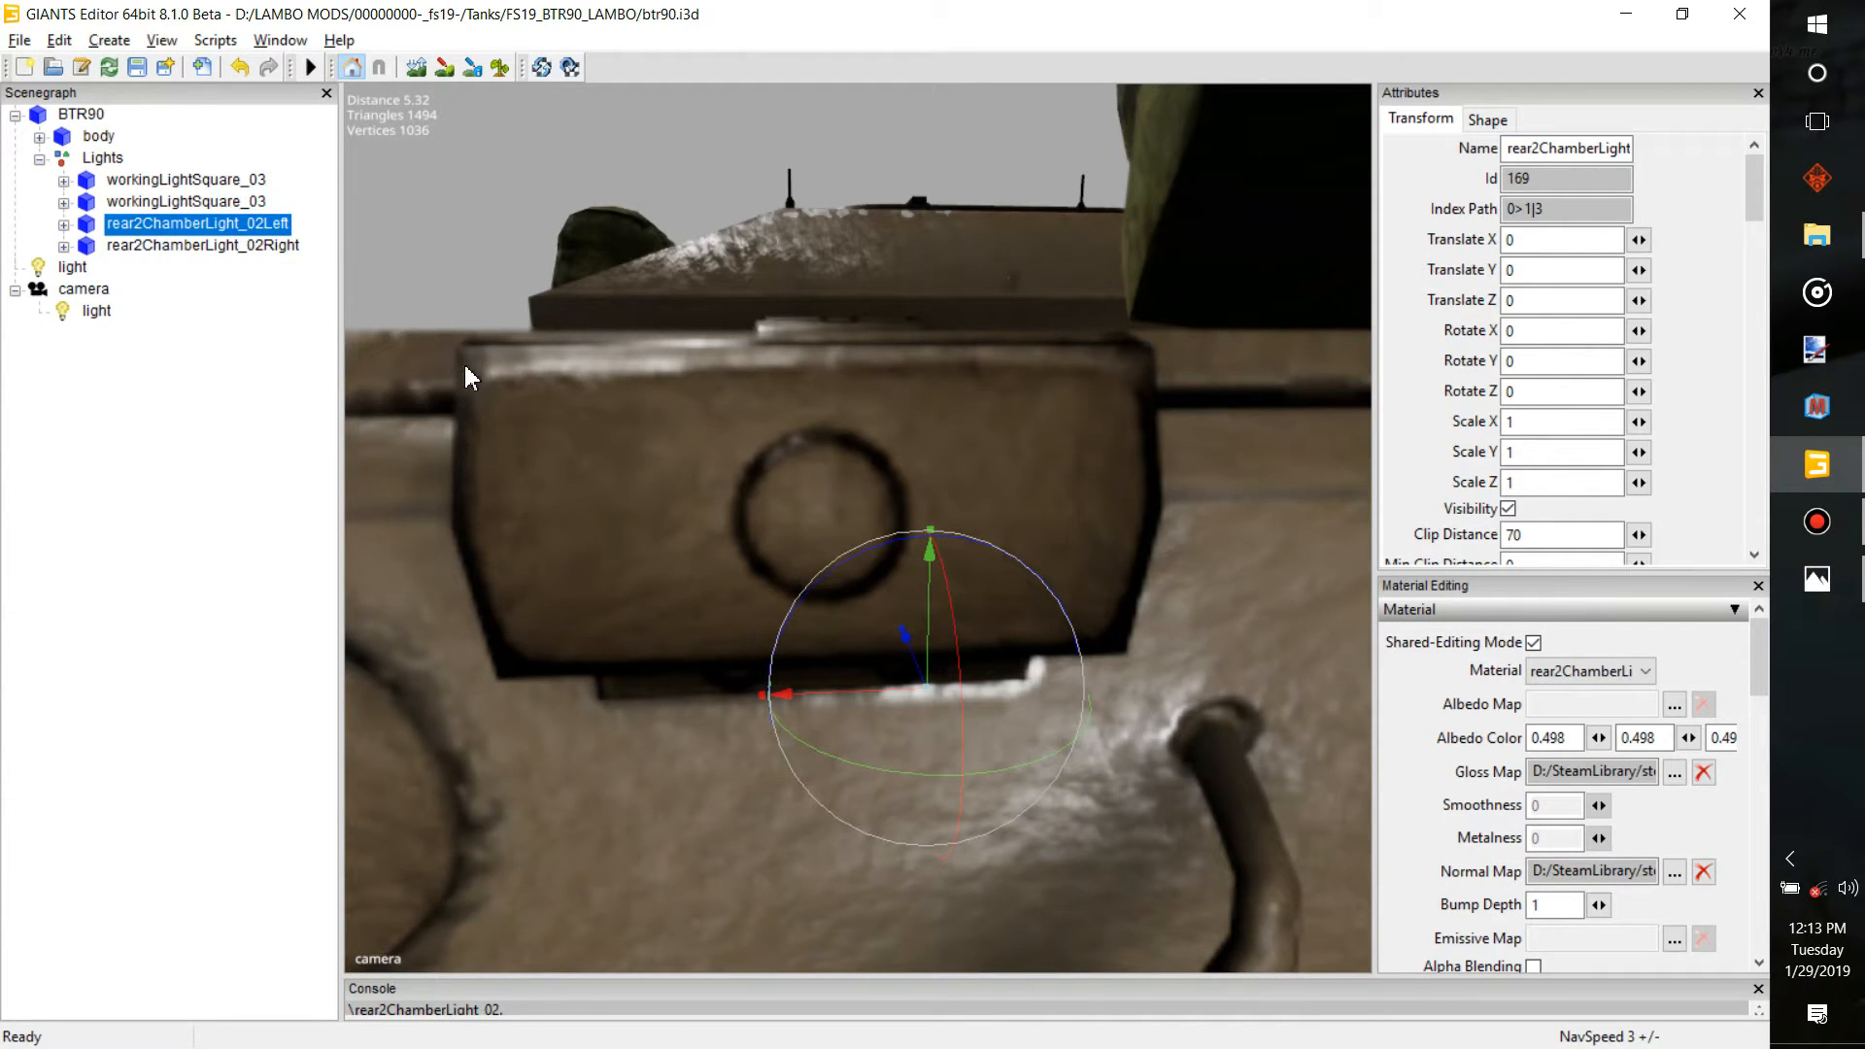
key(ctrl+b)
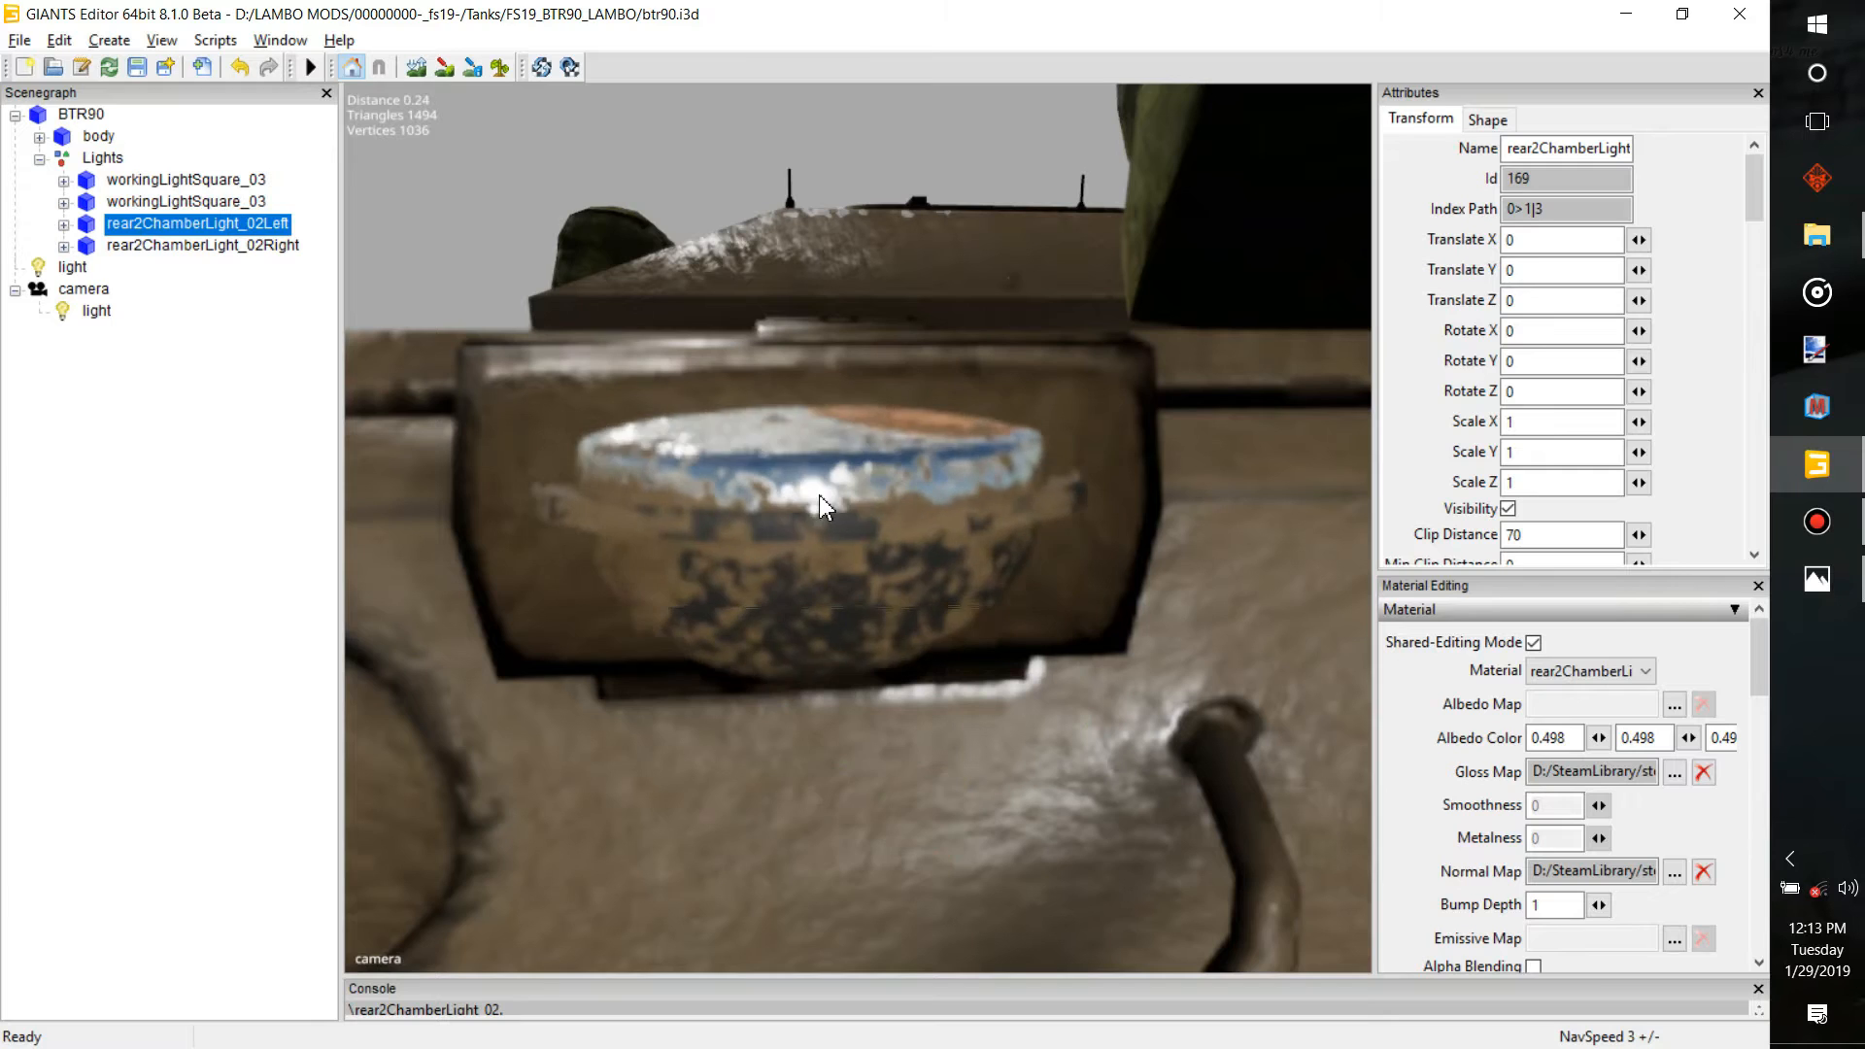
click(814, 495)
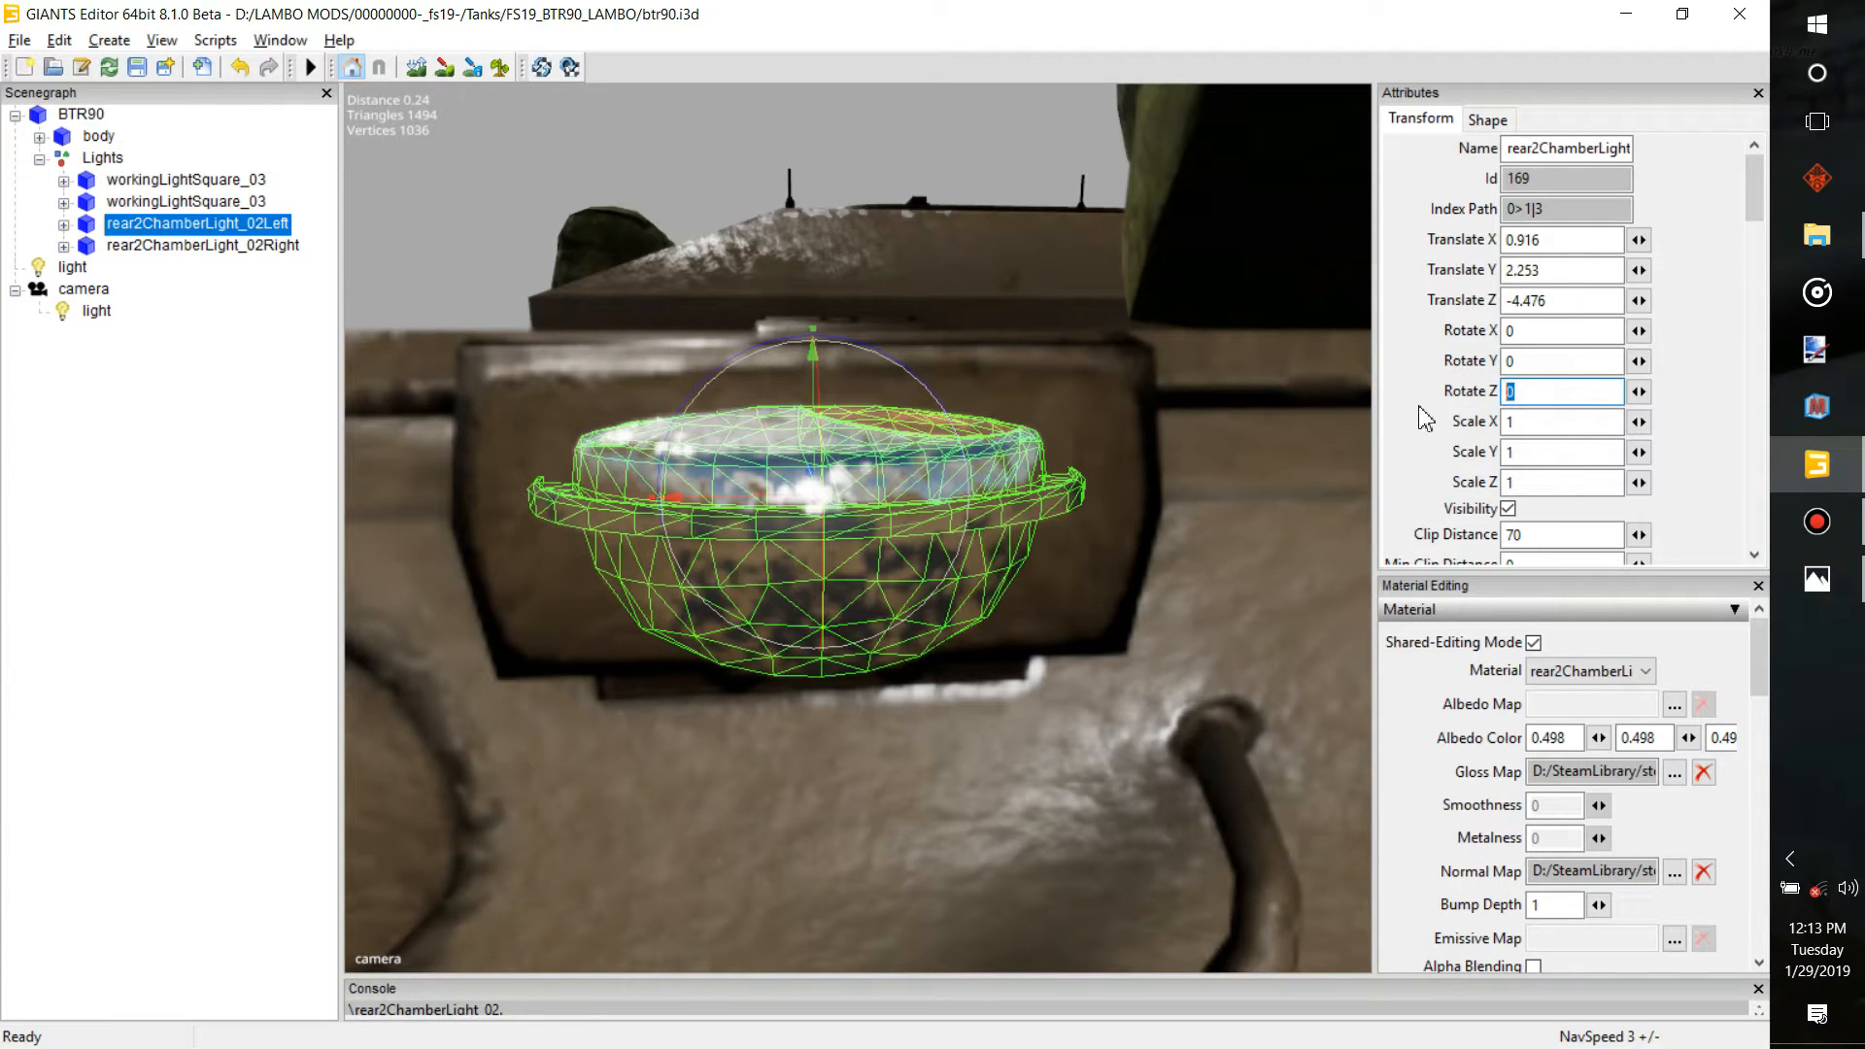
Set the X rotation of rear2ChamberLight_02Left to -90 so its lens faces the rear
key(BackSpace)
click(1560, 358)
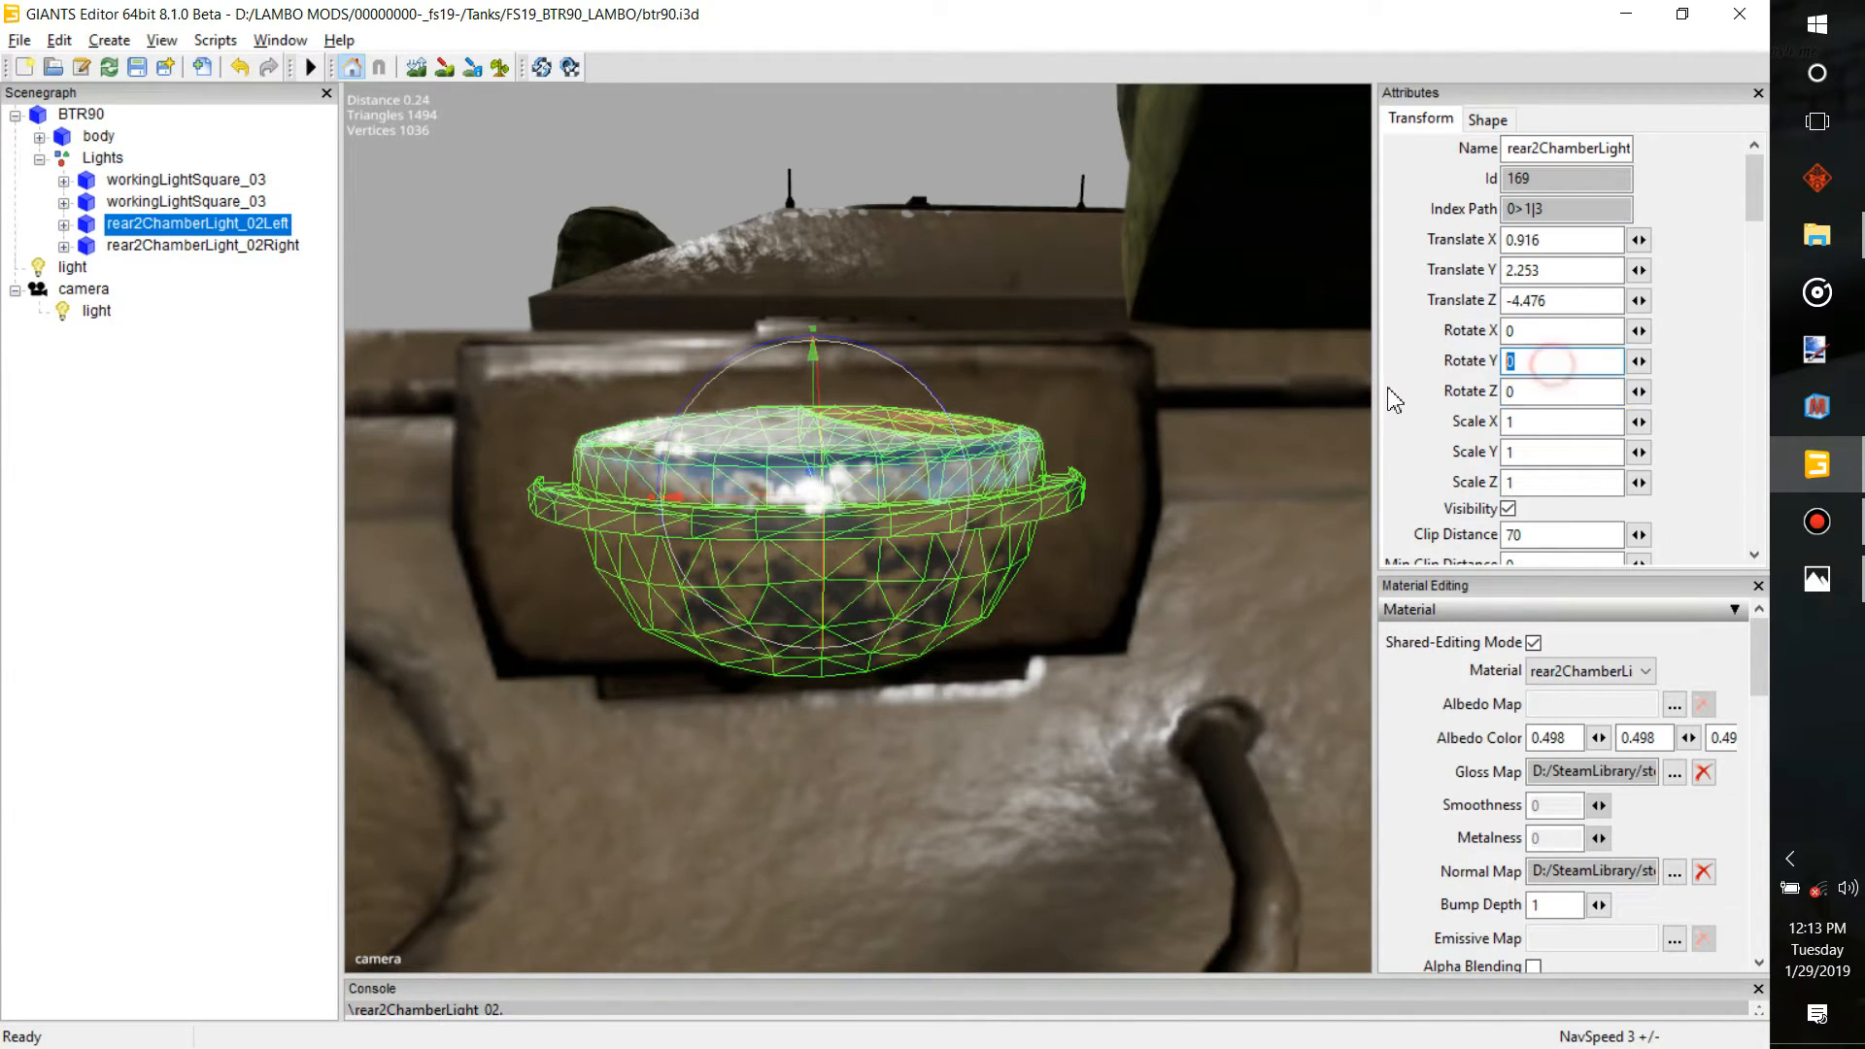
text(9)
key(BackSpace)
key(BackSpace)
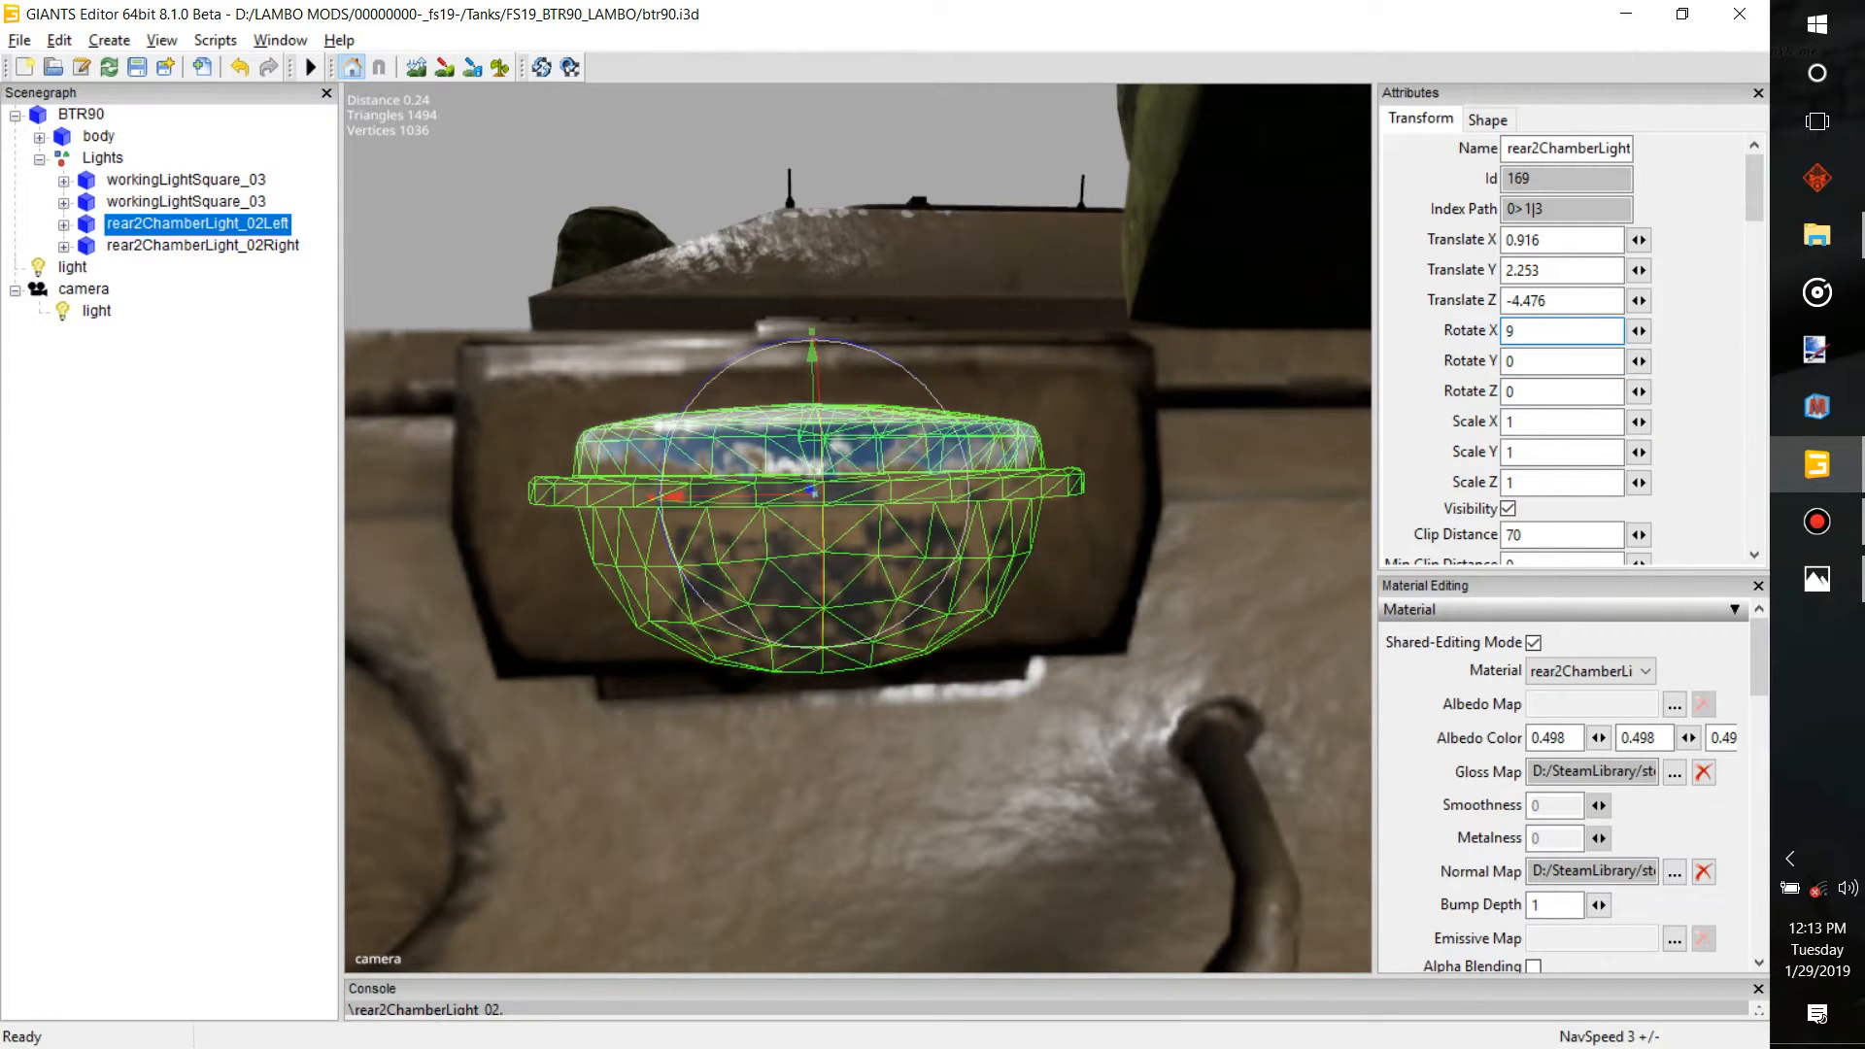
text(02)
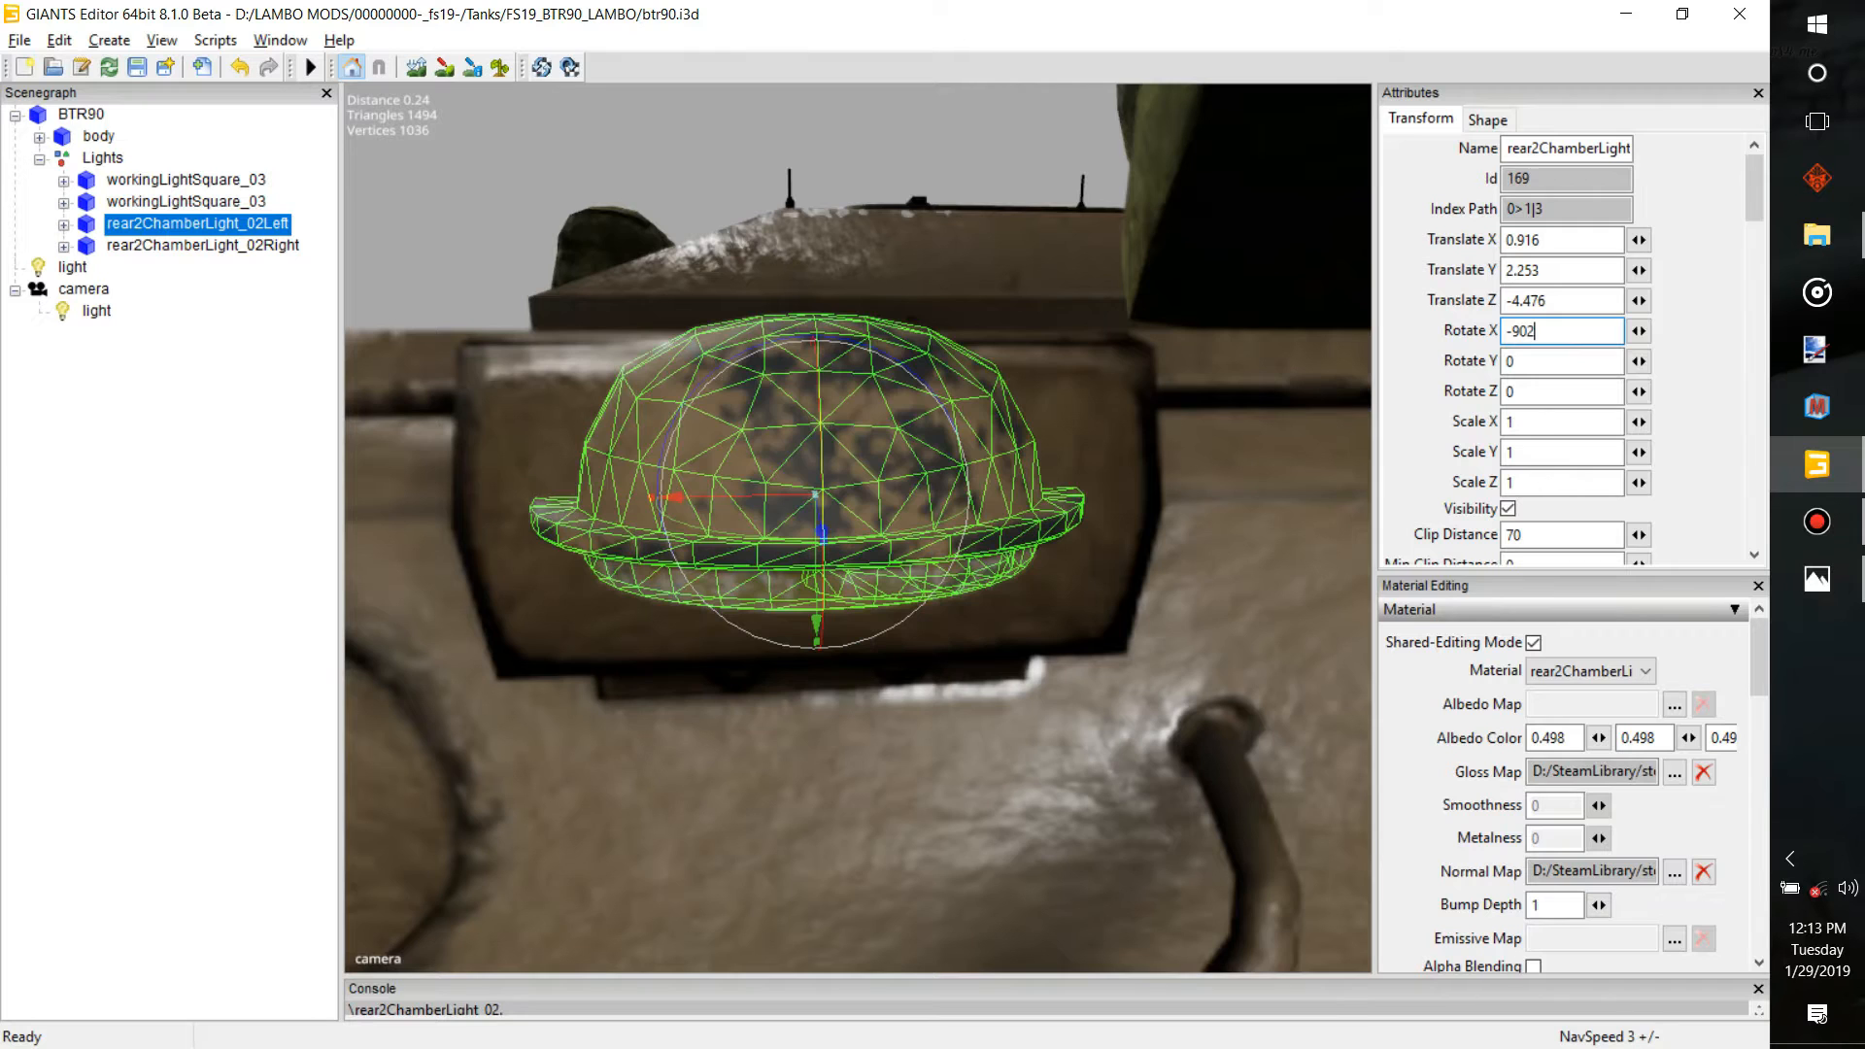
key(BackSpace)
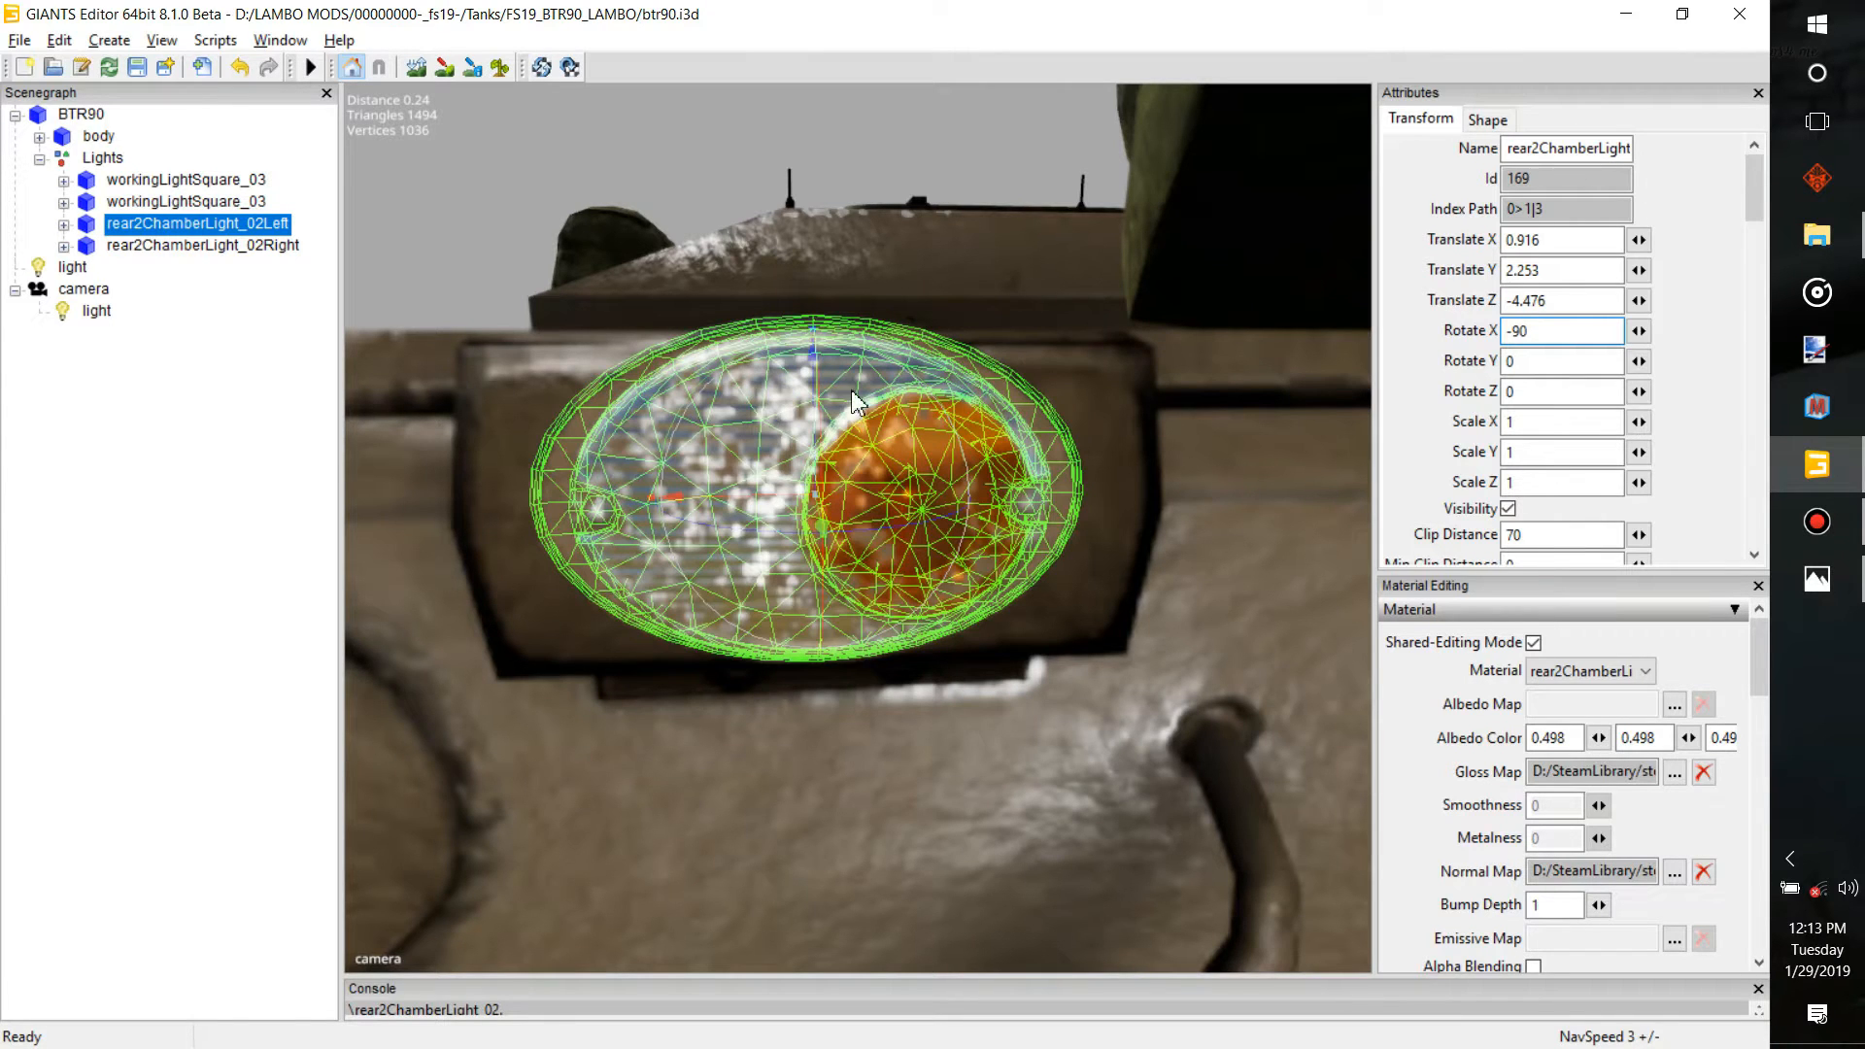
Examine the fitted lamp on the rear housing, check the alternative rear lamps in allLights.png in Photos, and return to GIANTS Editor
scroll(1080, 383, down, 5)
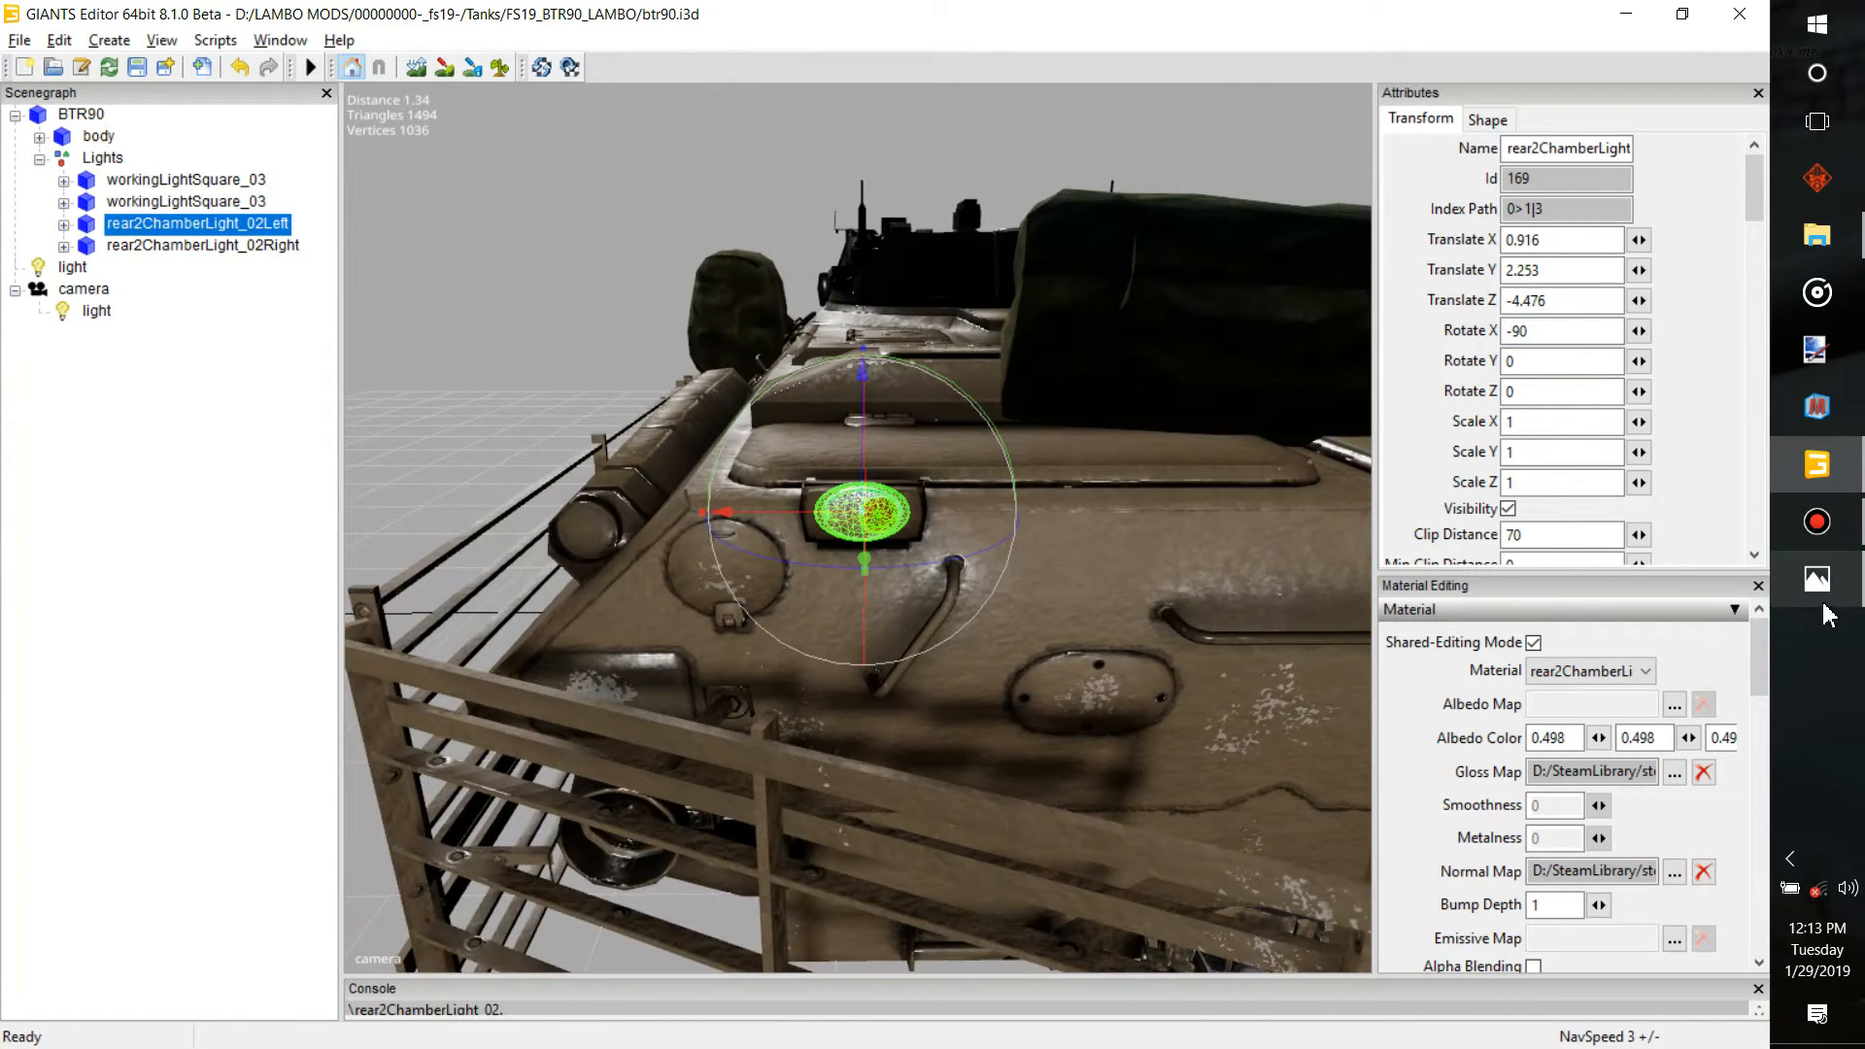
click(1818, 581)
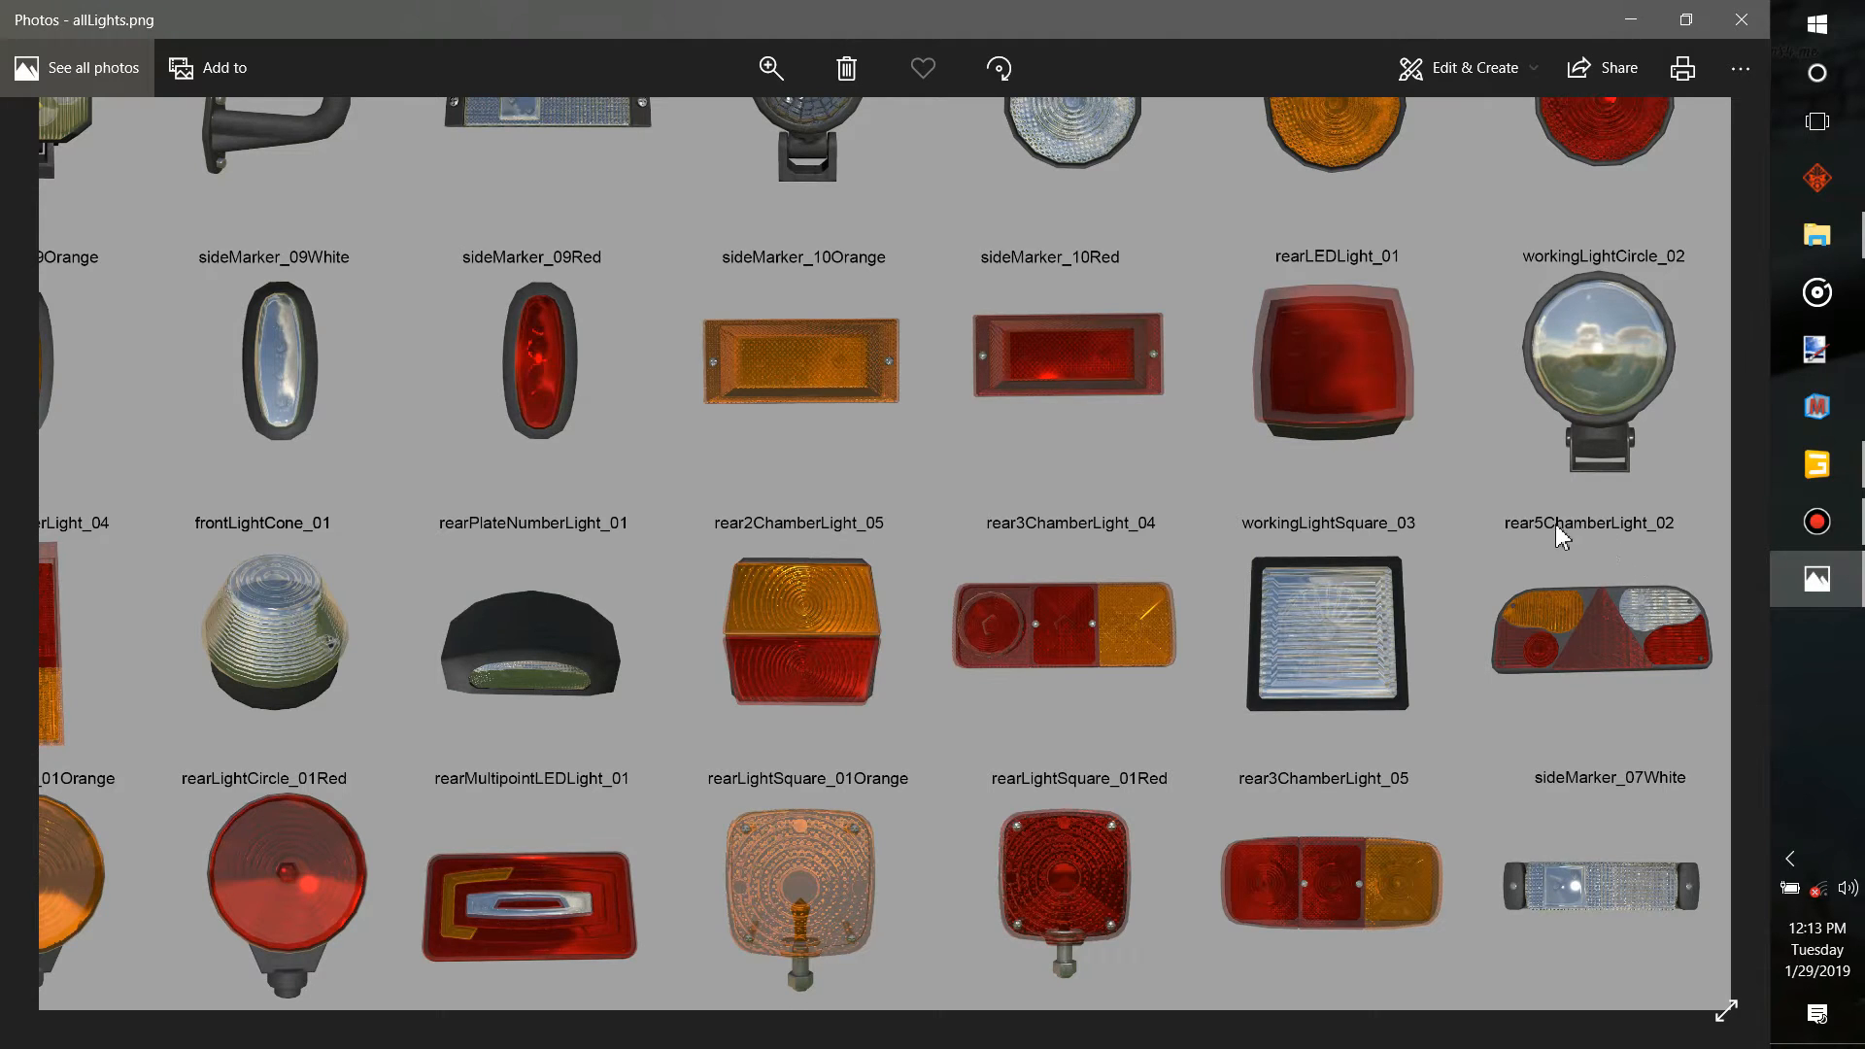
click(1817, 466)
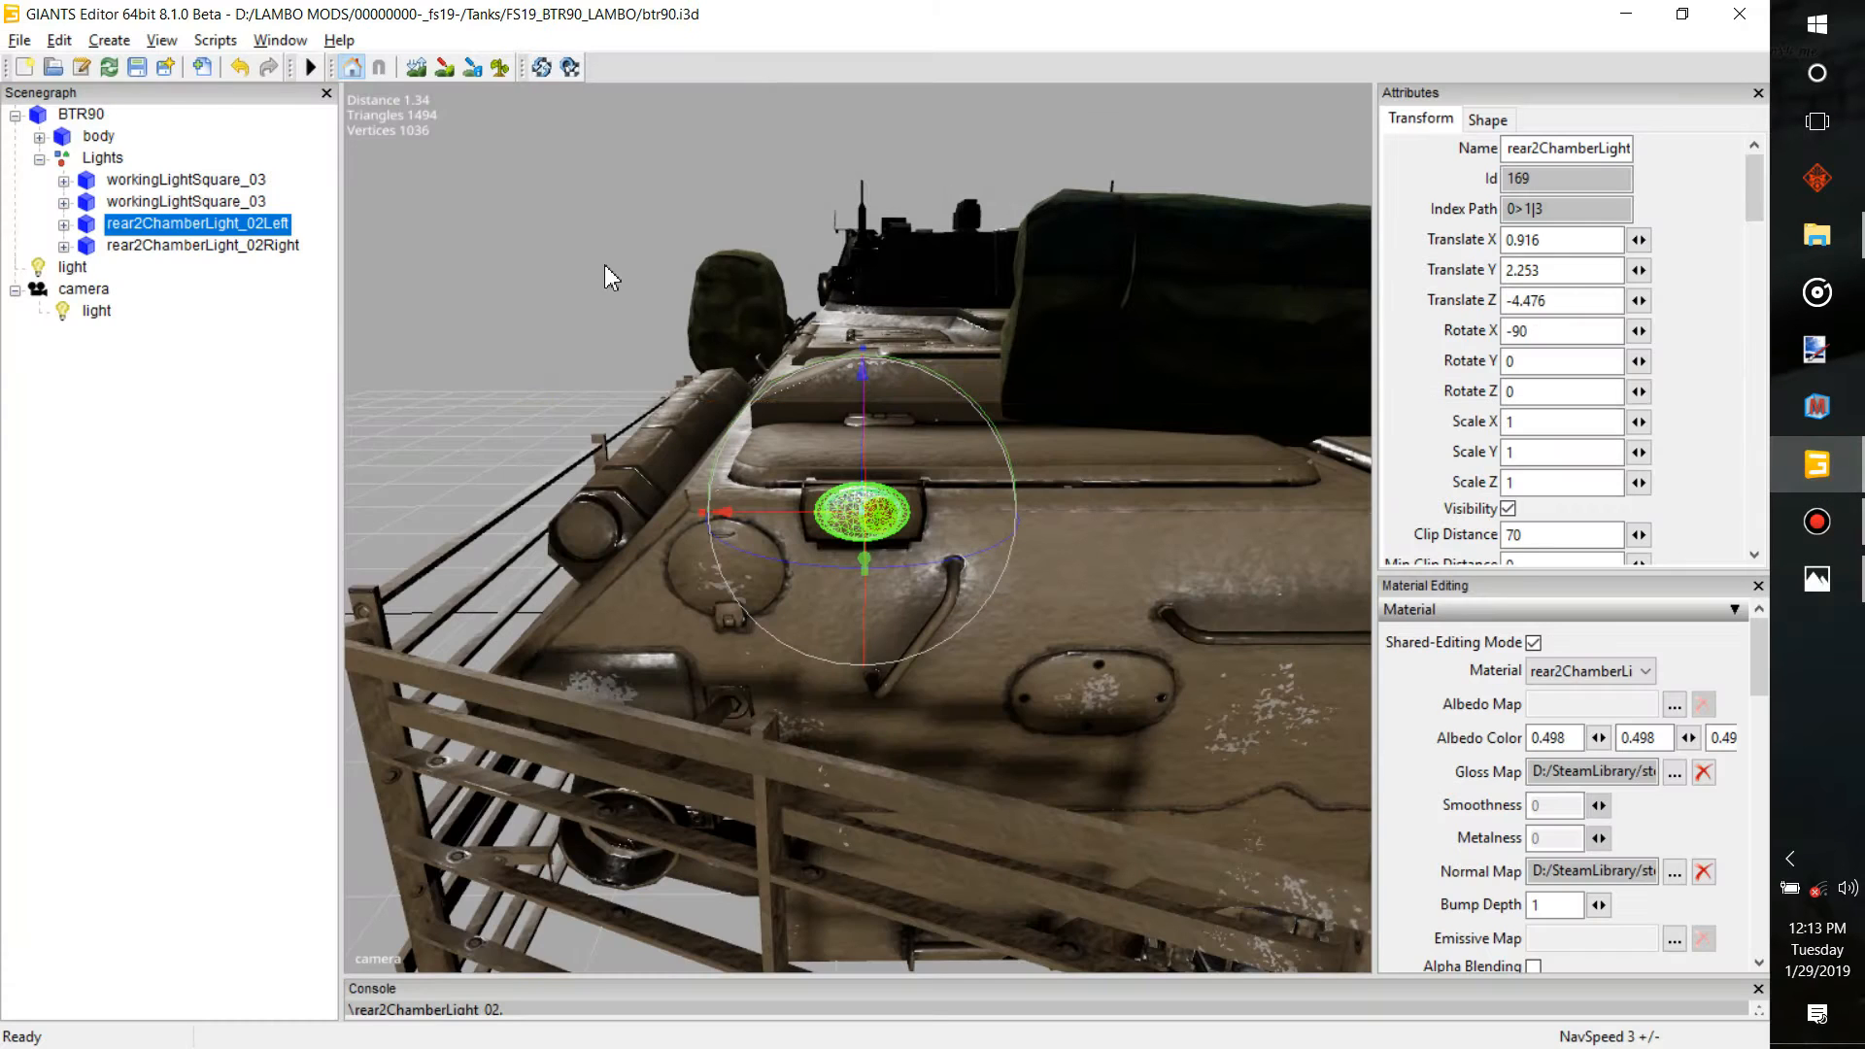
Replace both rear2ChamberLight_02 lamps by deleting them and importing rear5ChamberLight_02 from the lizard lights folder
click(250, 247)
click(218, 223)
shift+click(265, 247)
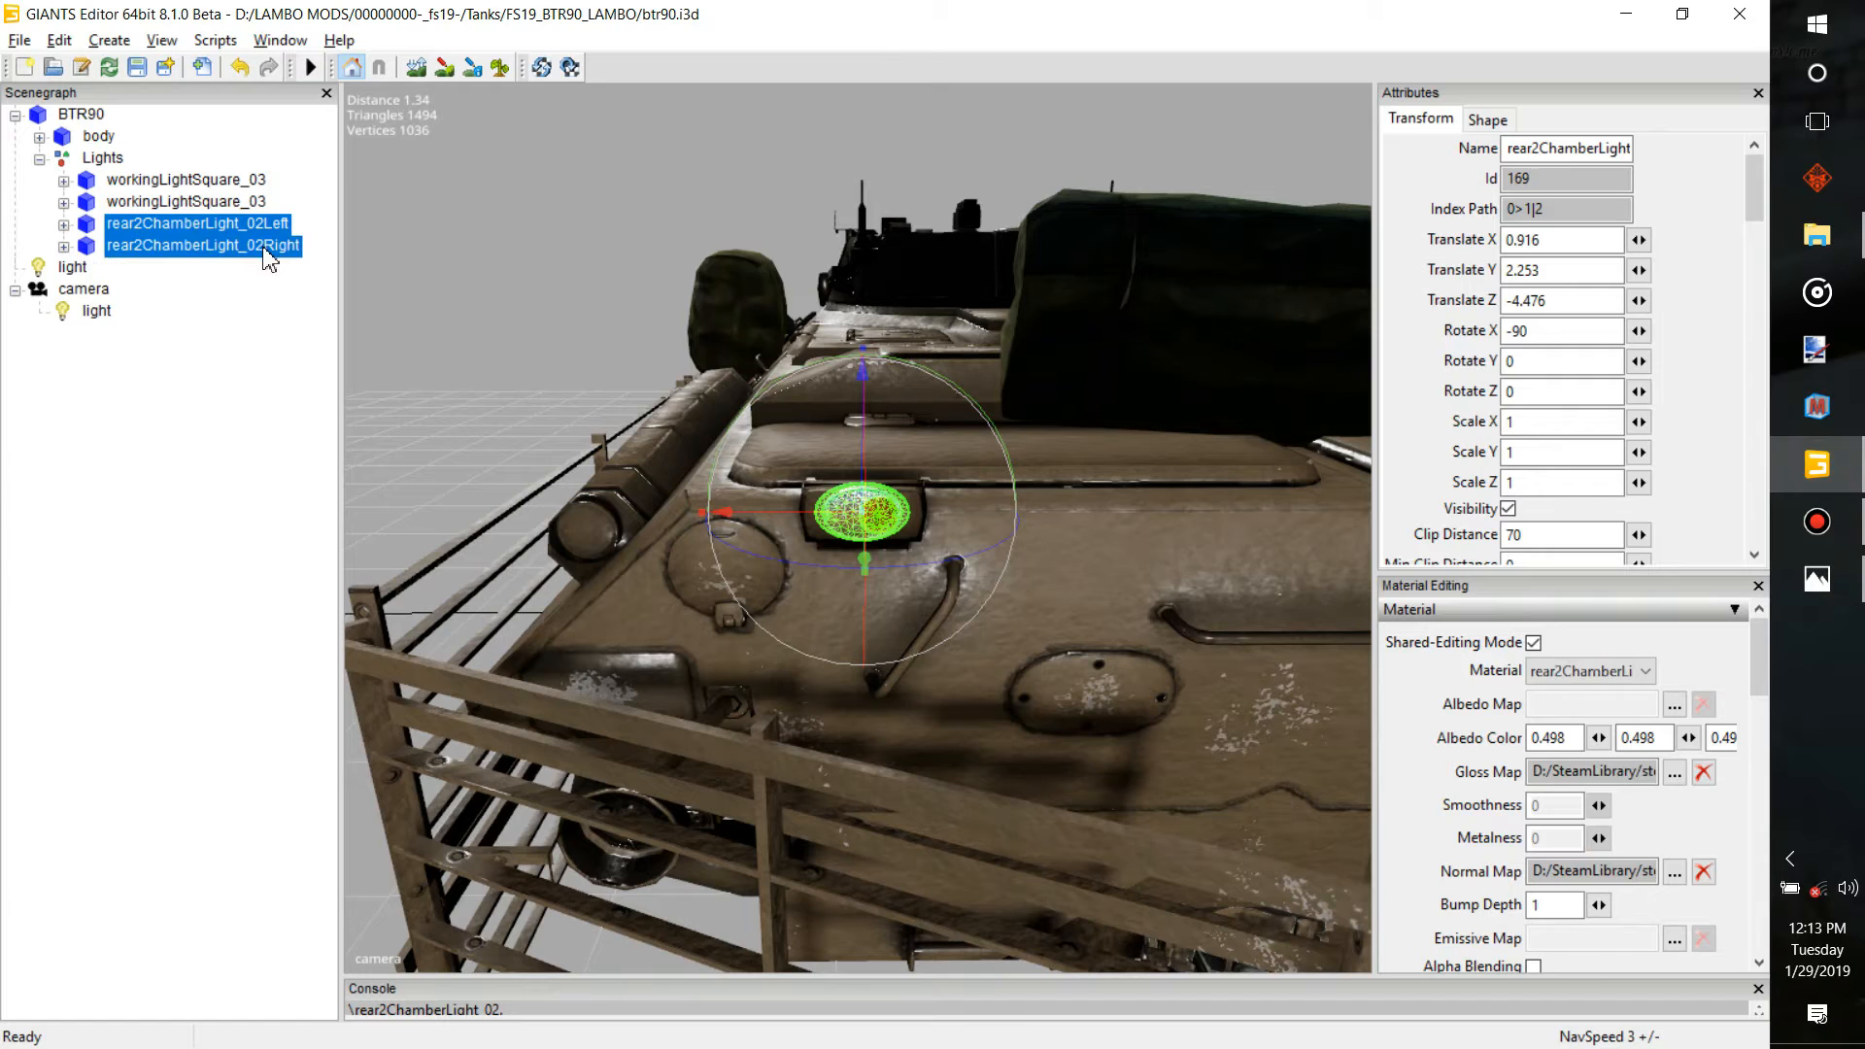
key(Delete)
click(204, 67)
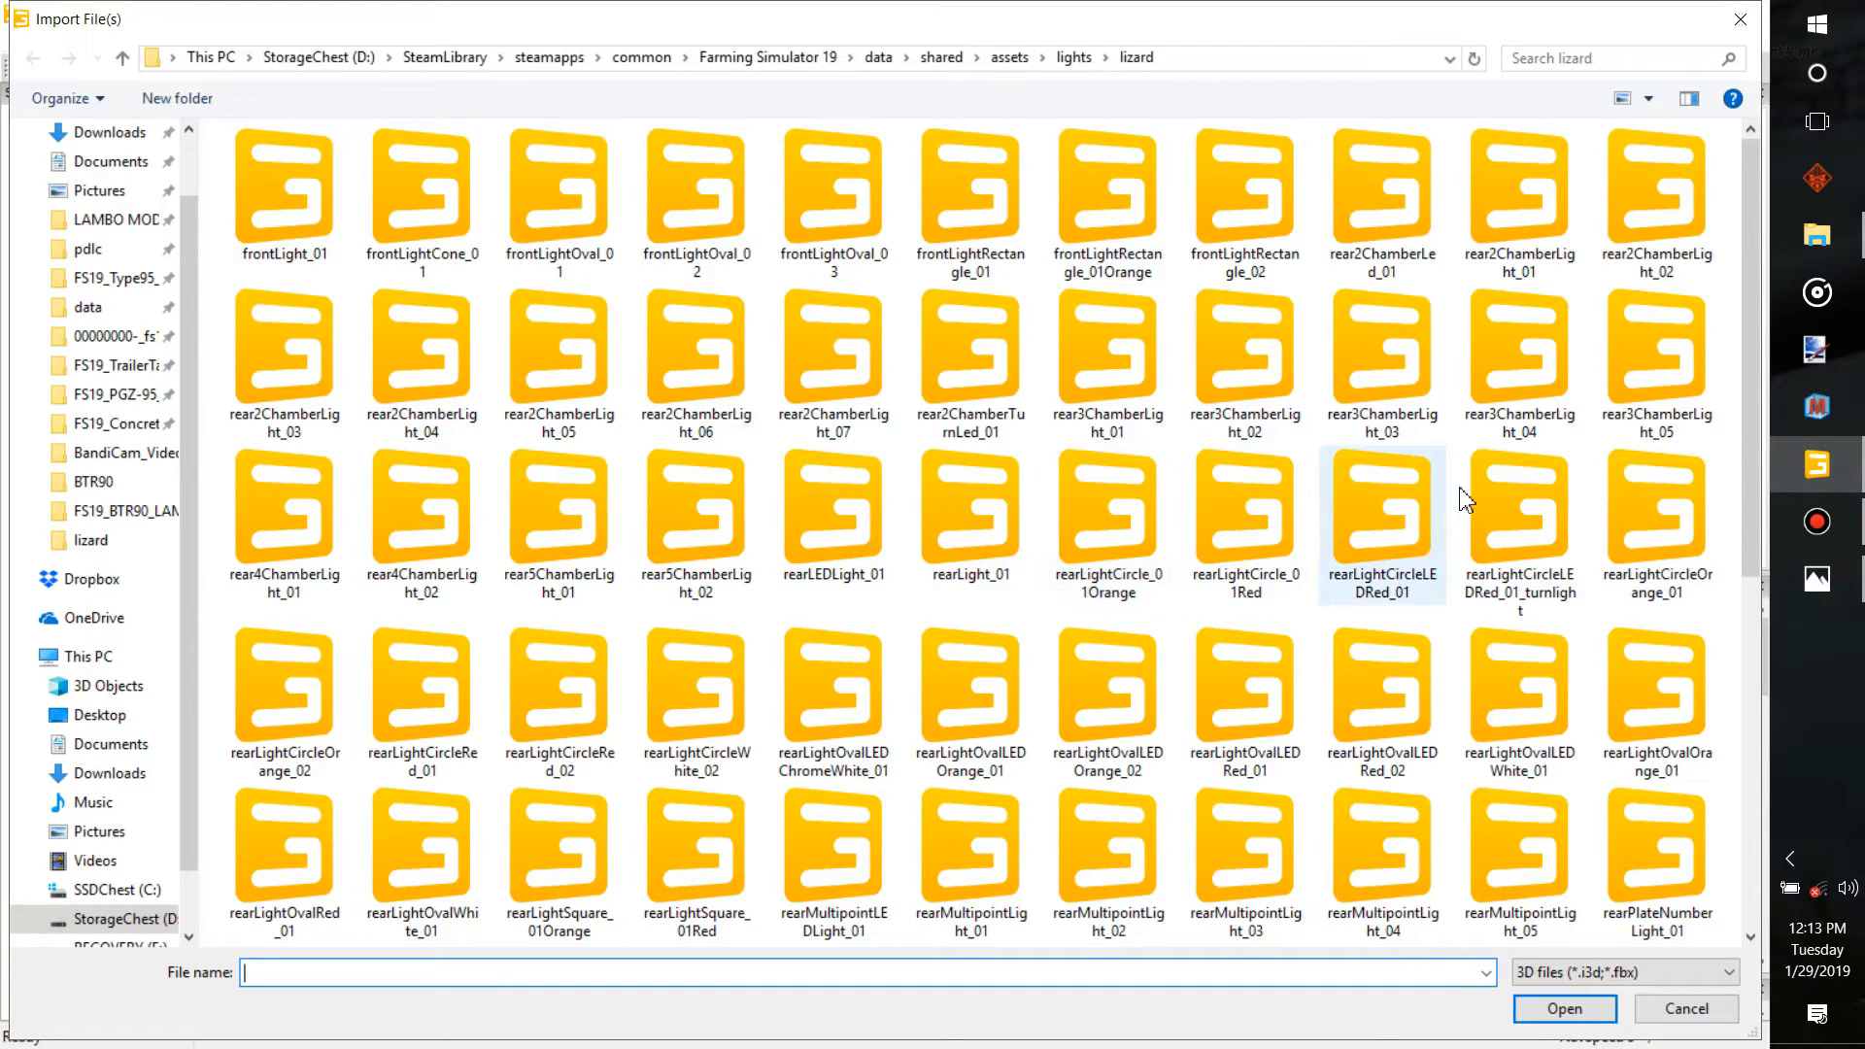
double_click(696, 524)
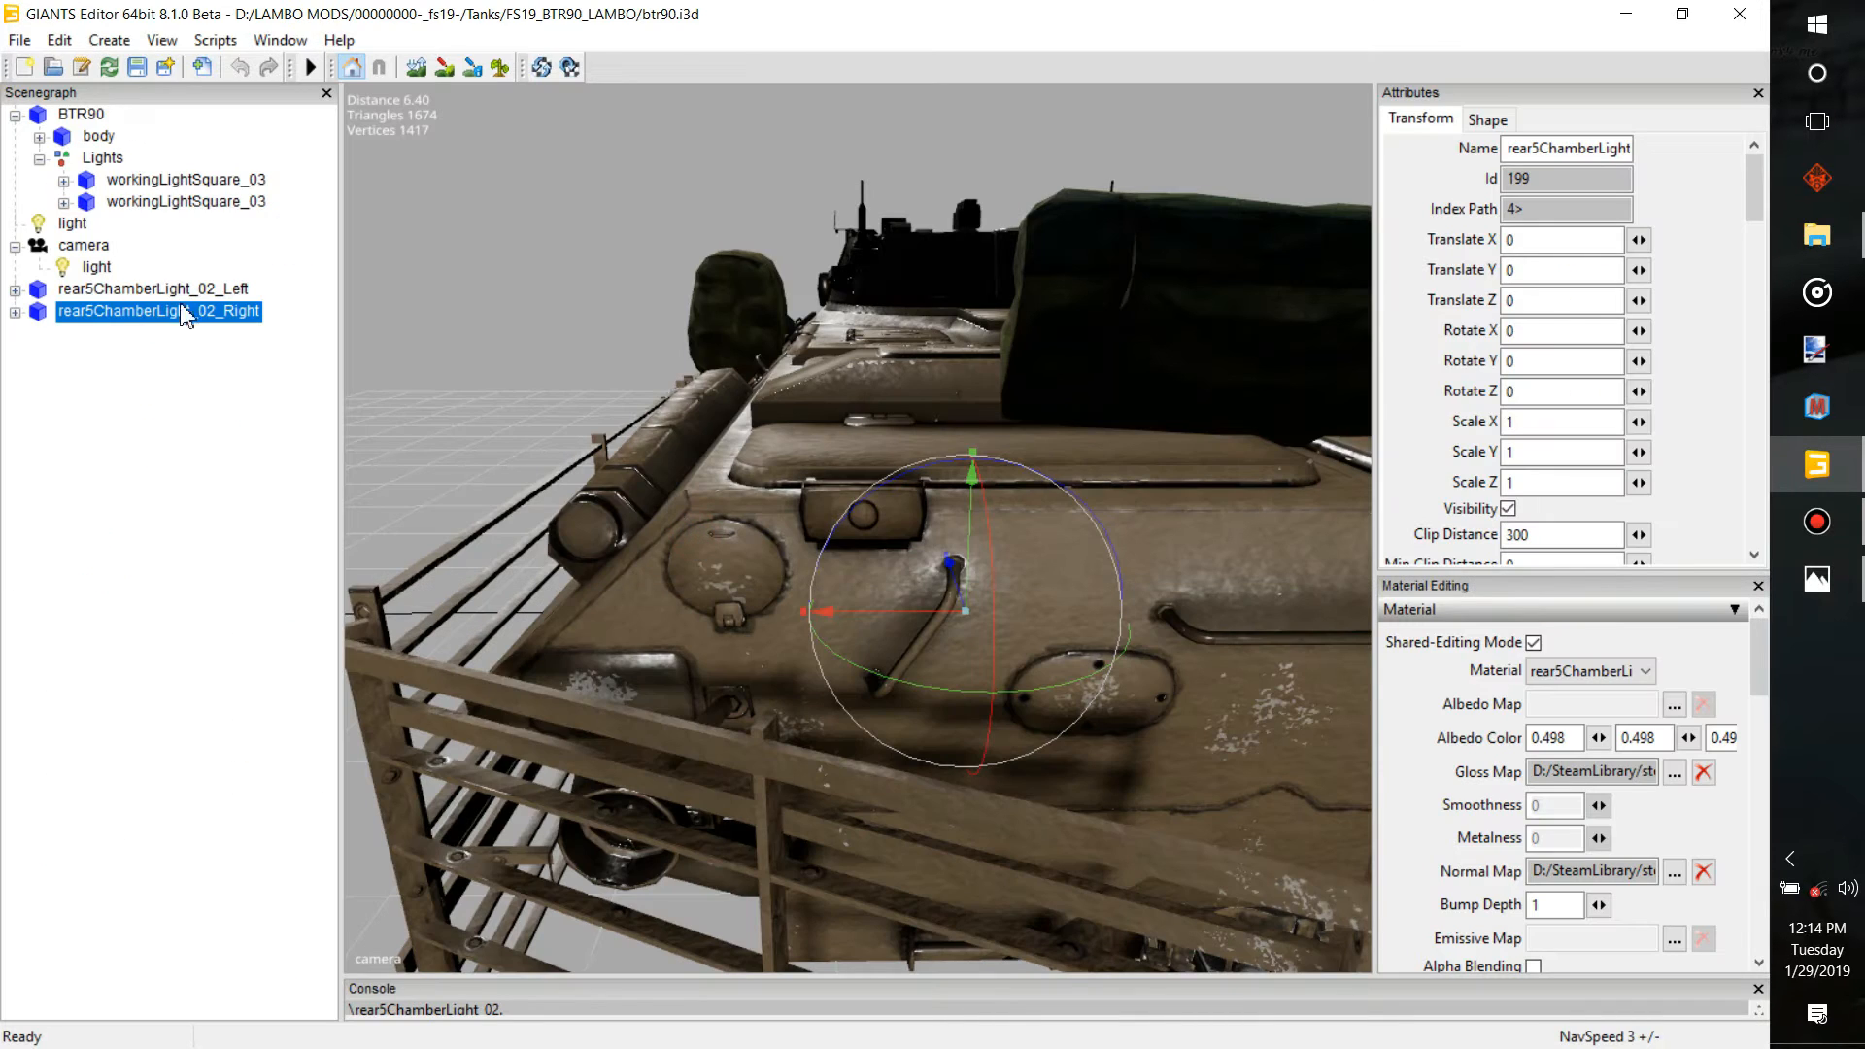
click(1817, 522)
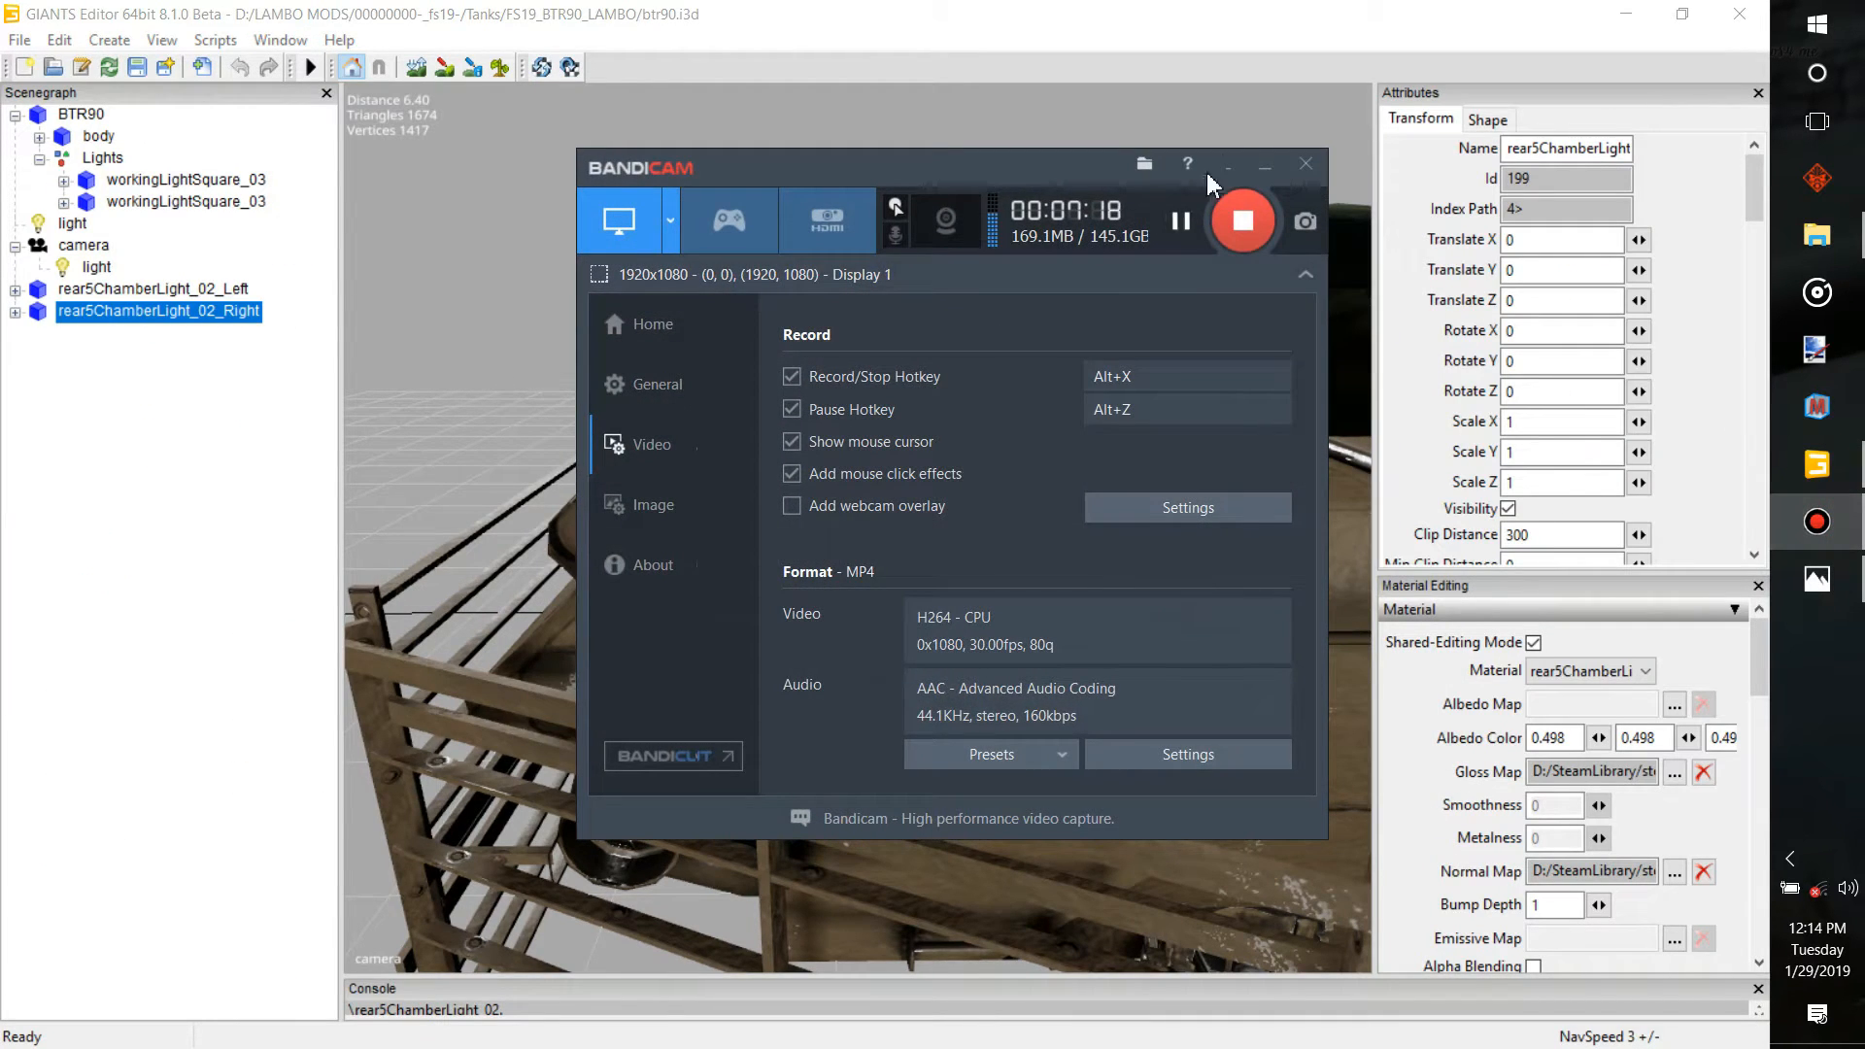
click(1265, 167)
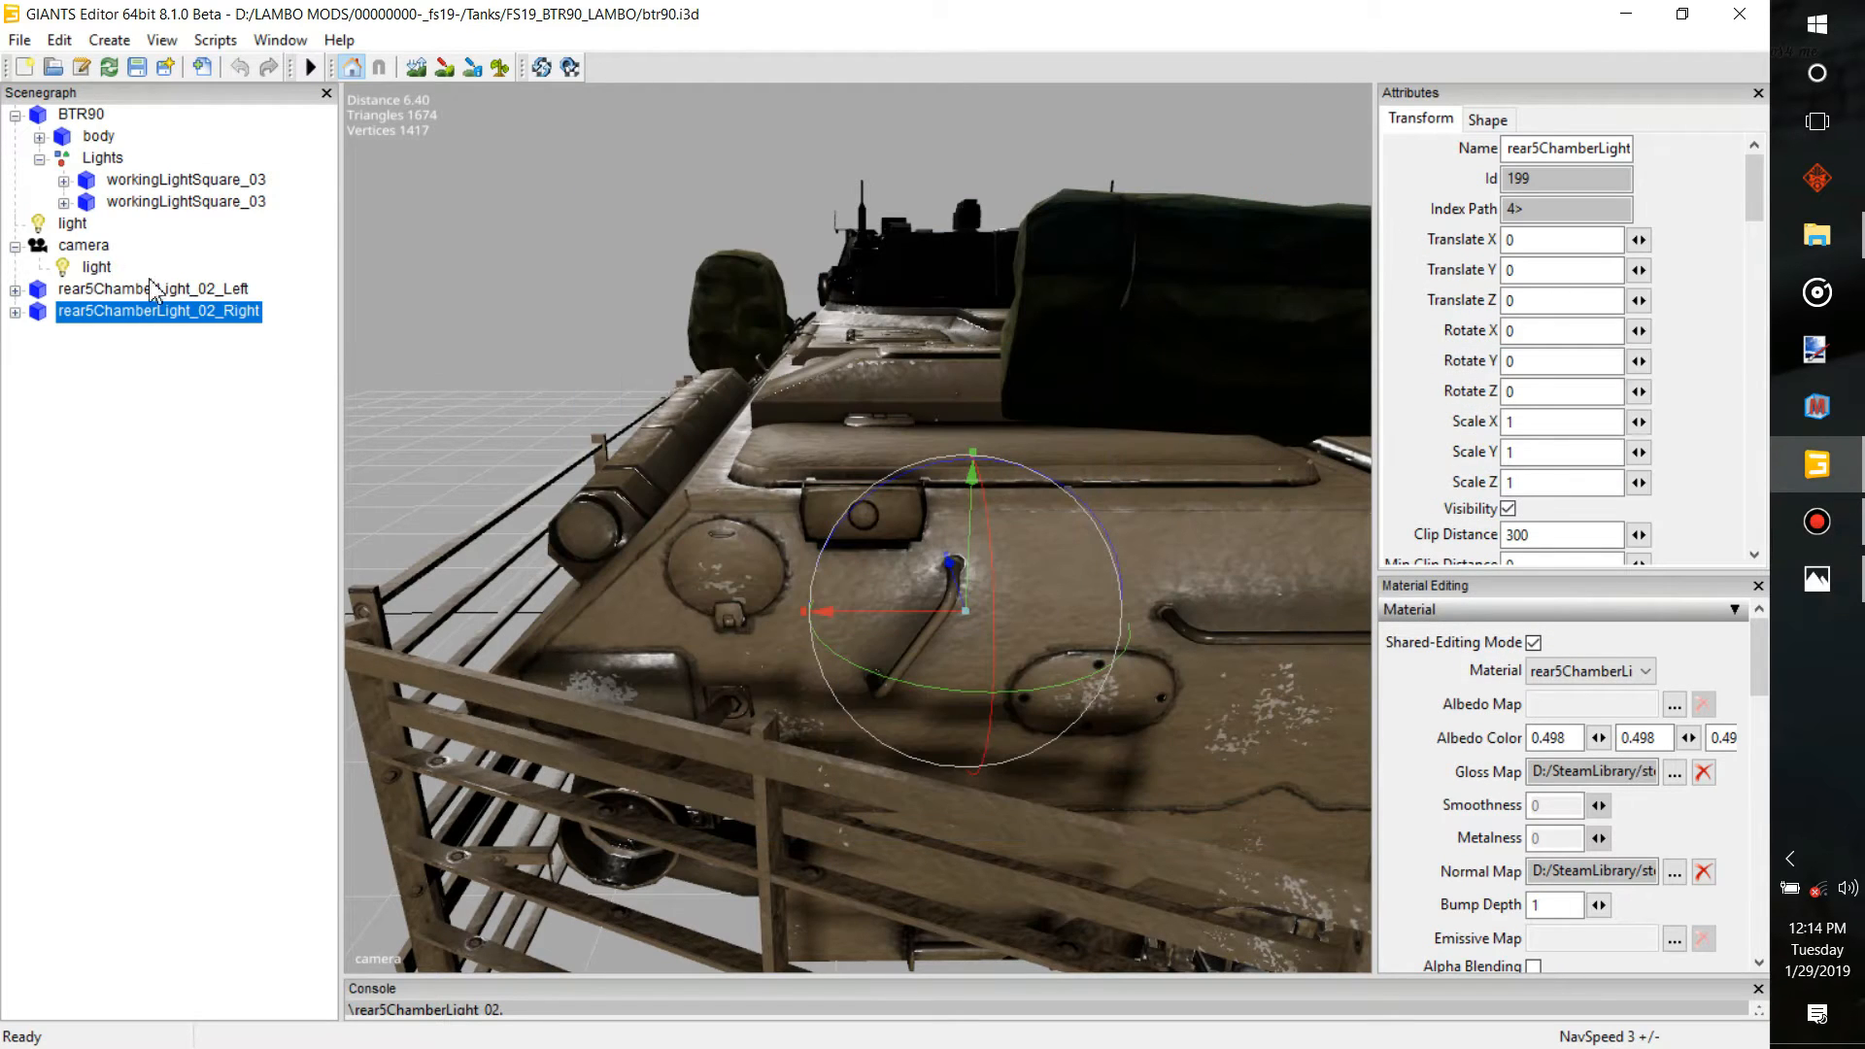
Move rear5ChamberLight_02_Left and rear5ChamberLight_02_Right into the Lights group
click(179, 290)
shift+click(220, 313)
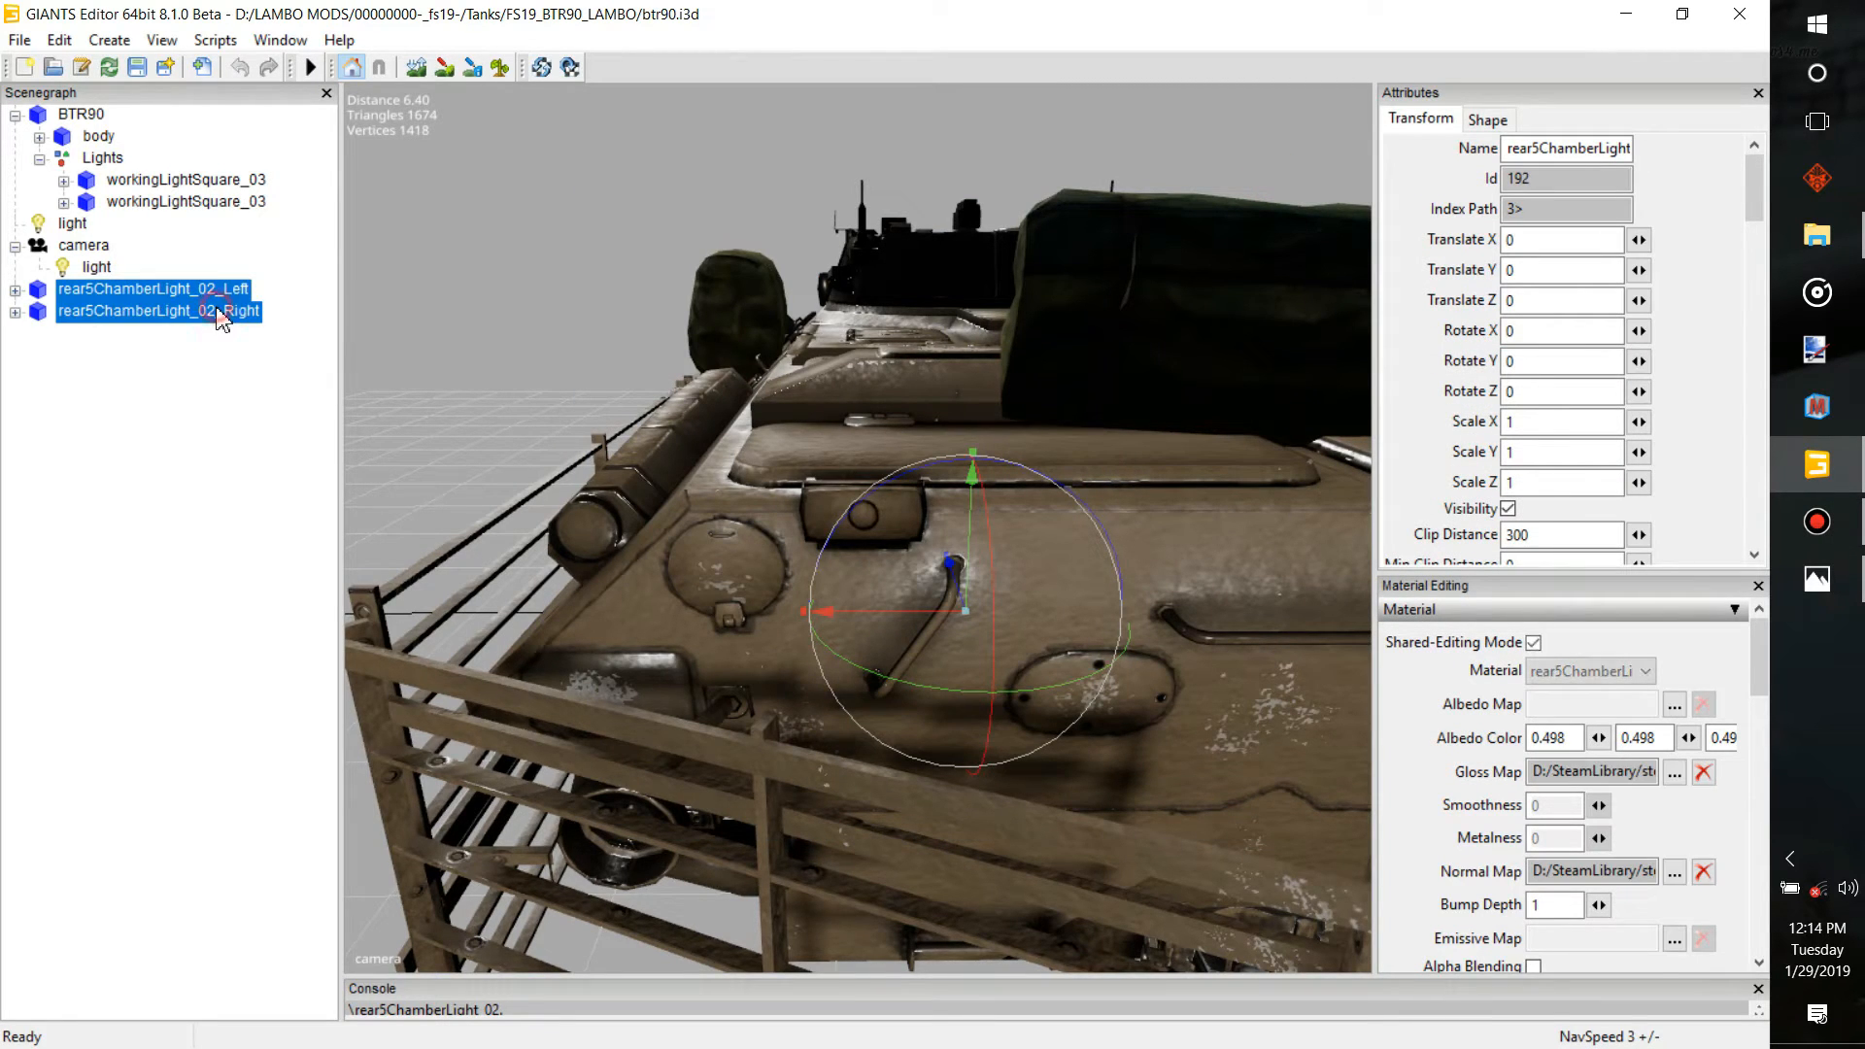
key(Delete)
click(97, 167)
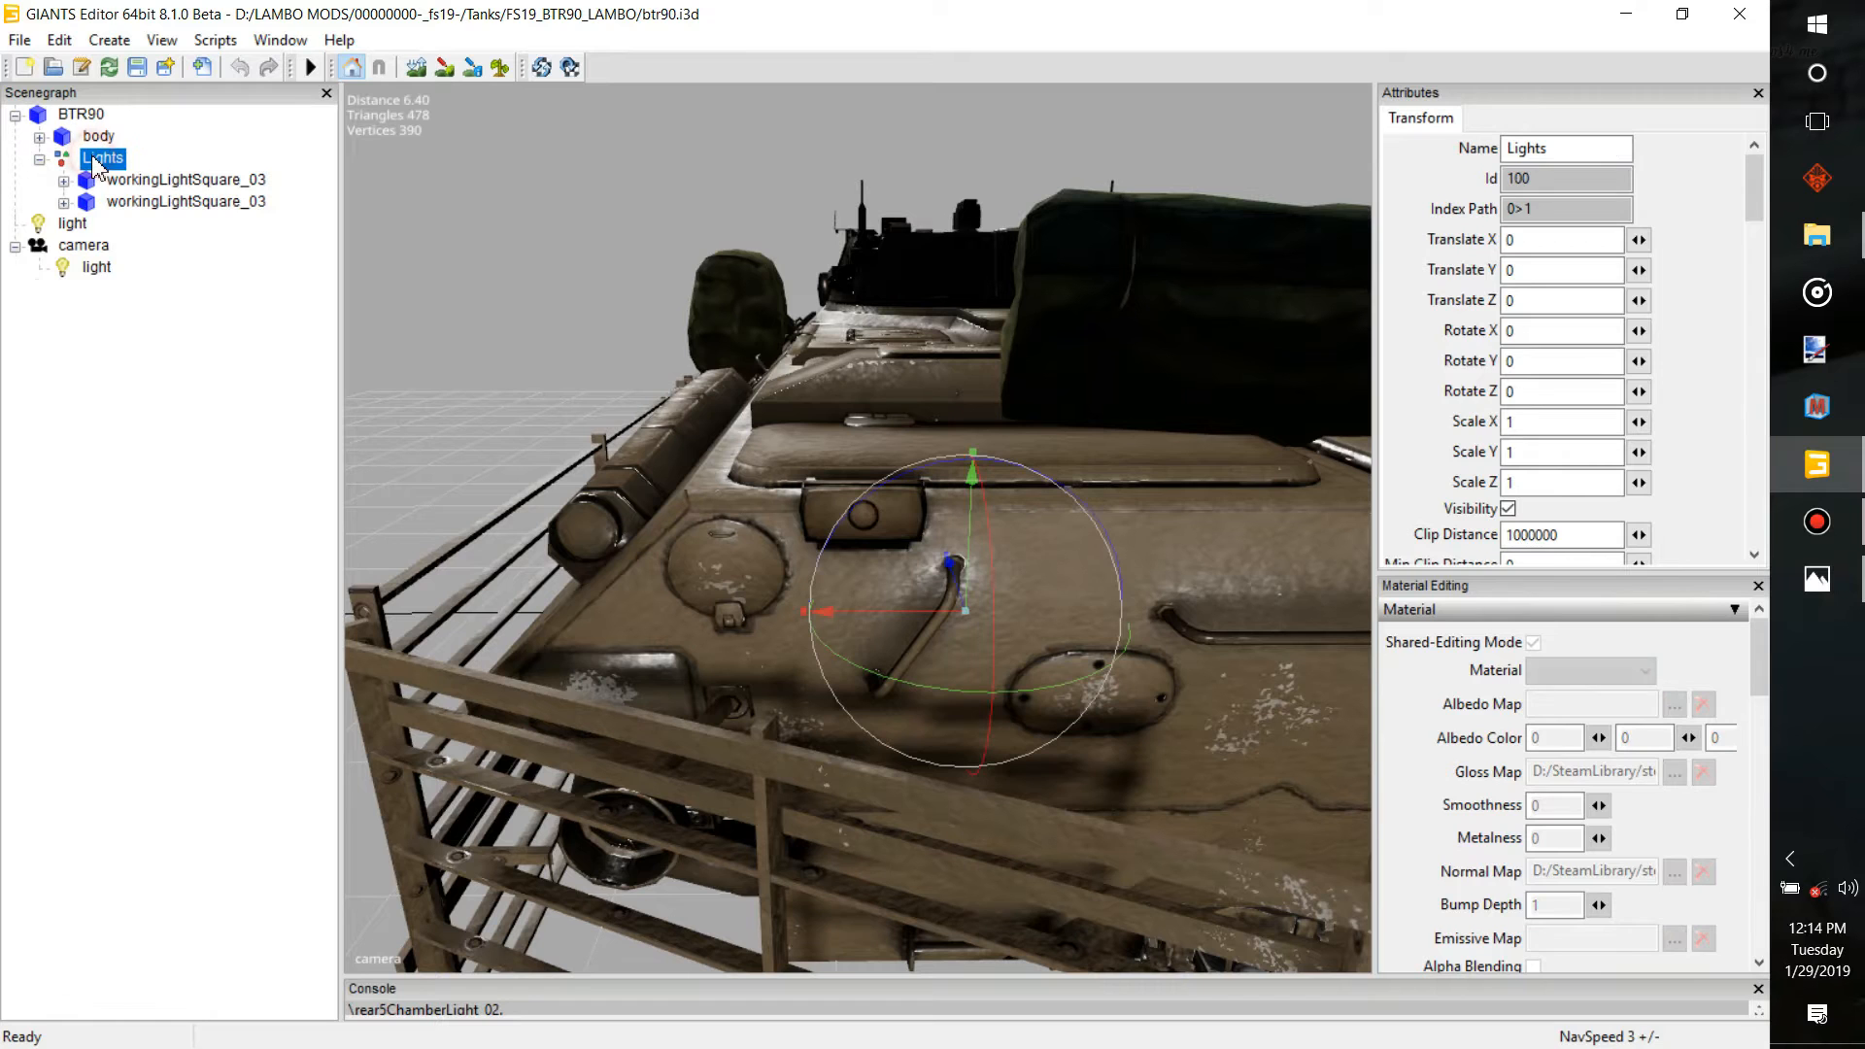
key(ctrl+v)
Place rear5ChamberLight_02_Left on the rear light housing at about X 0.909, Y 2.221, Z -4.476 and set its X rotation to -90
click(259, 224)
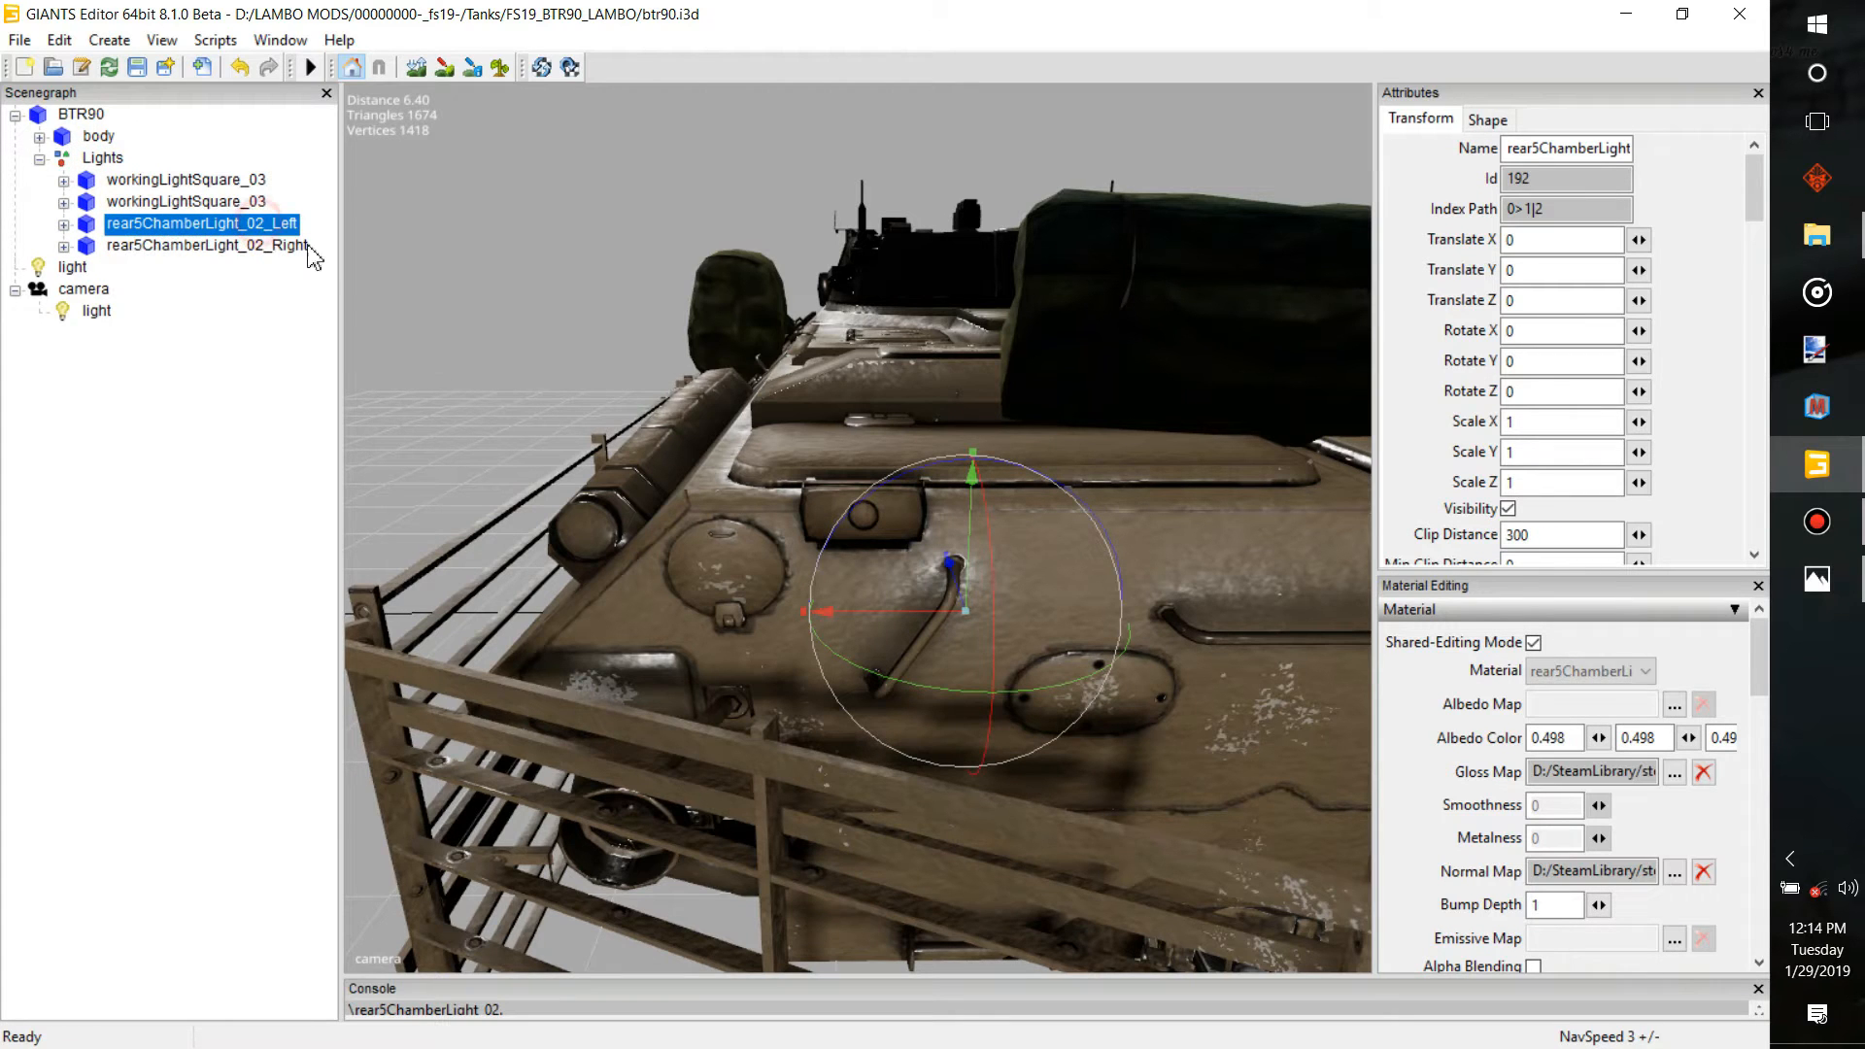
alt+drag(643, 357, 715, 340)
scroll(714, 339, up, 2)
scroll(714, 339, up, 2)
drag(1041, 467, 1031, 510)
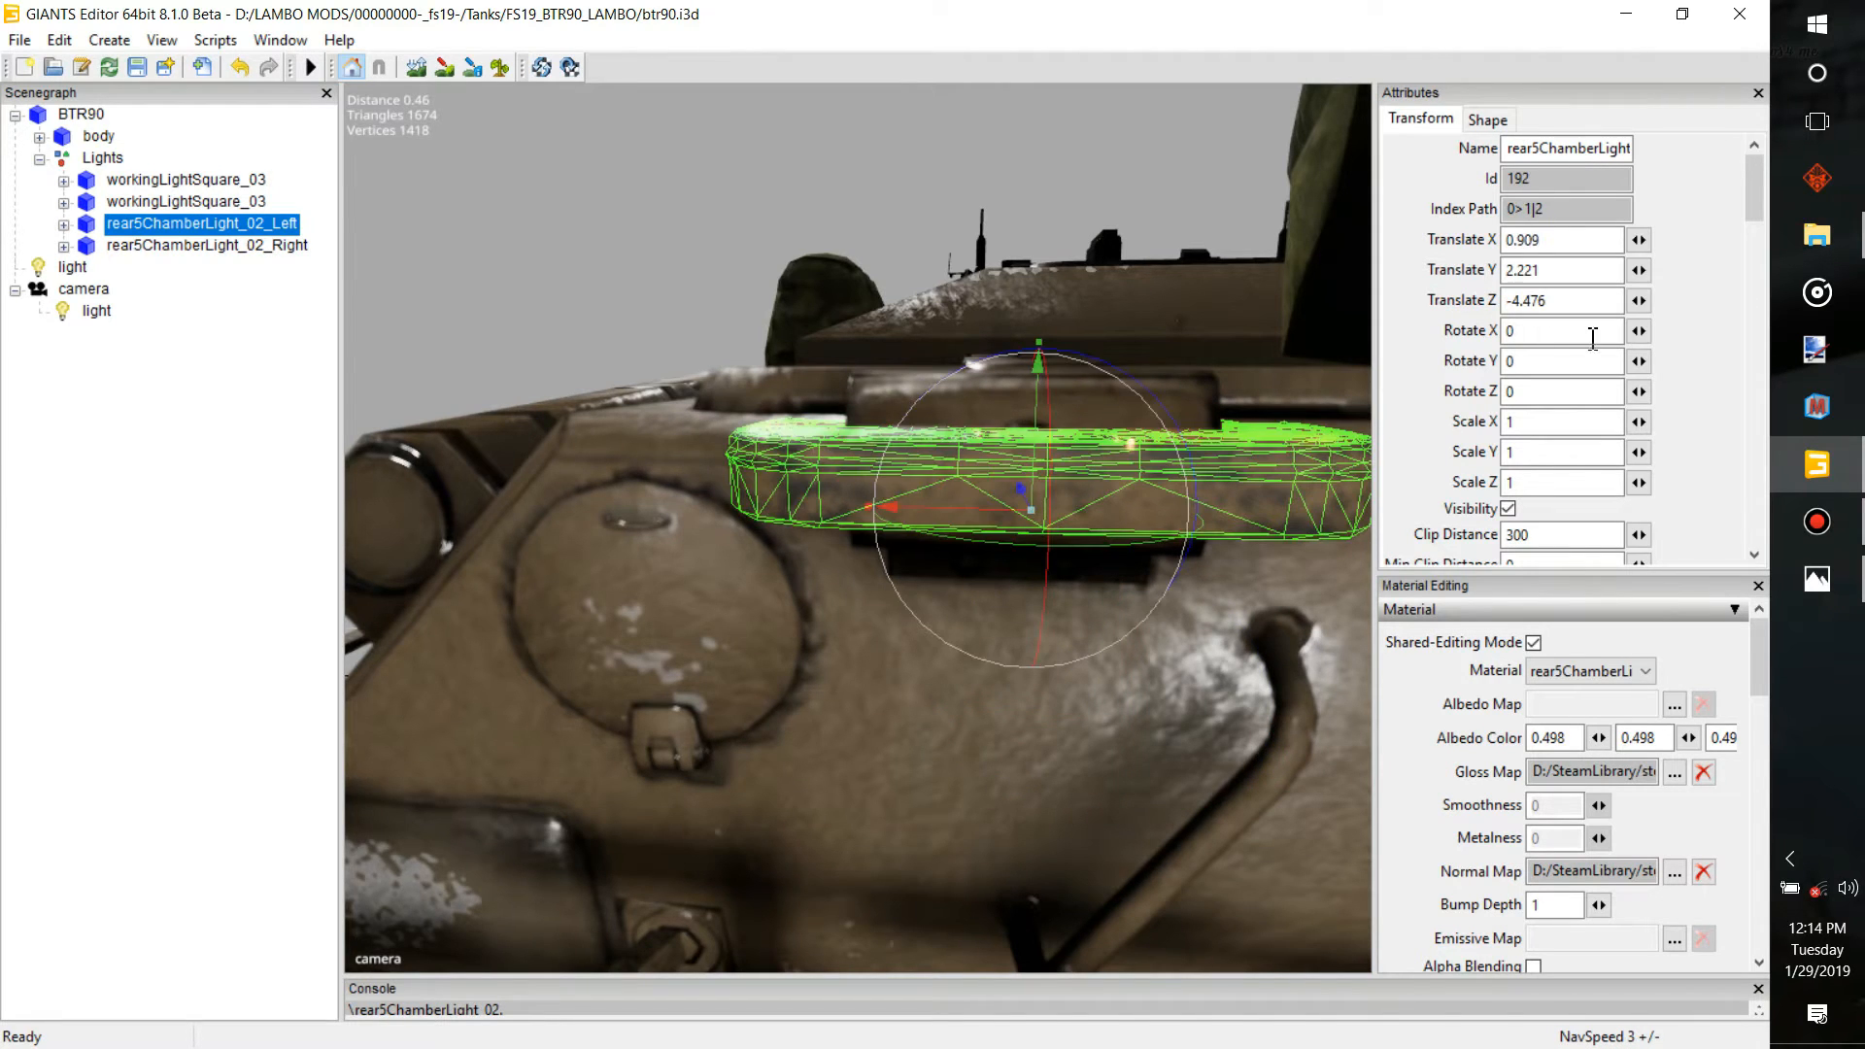
text(-90)
key(Return)
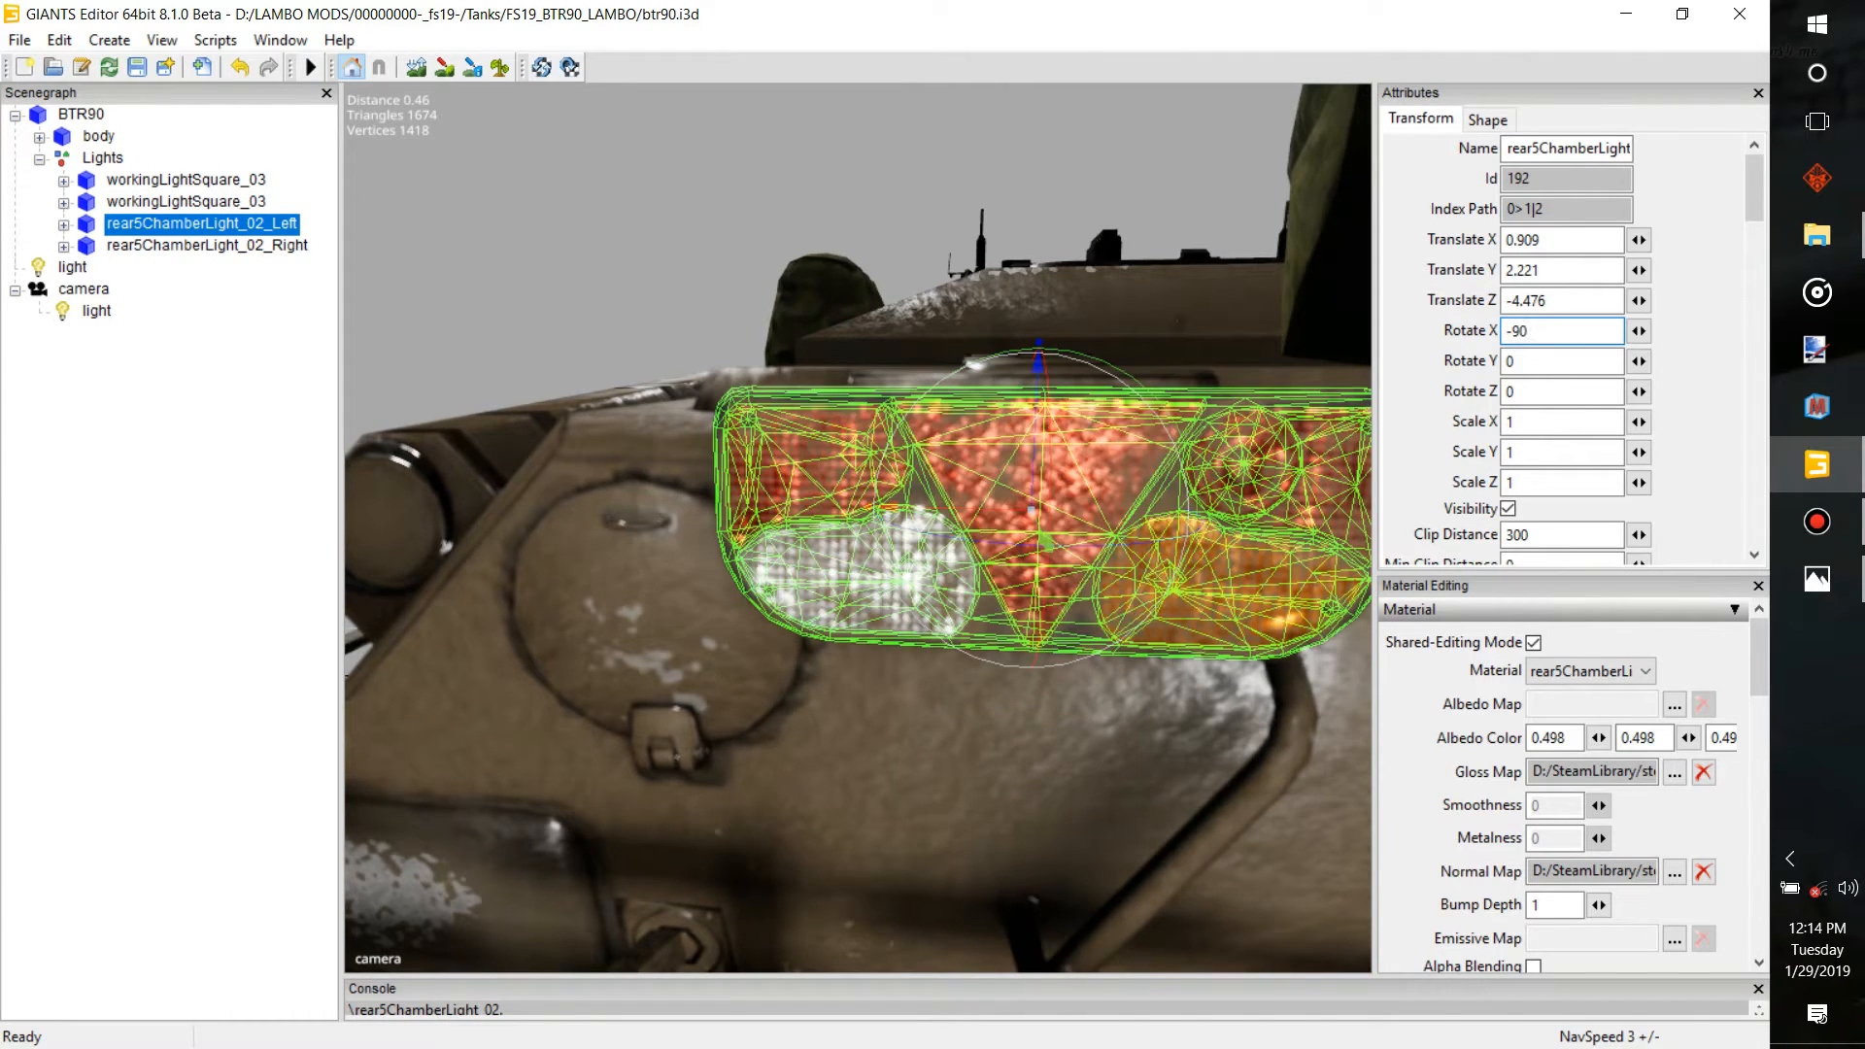
Scale rear5ChamberLight_02_Left to 0.5 on the X, Y and Z axes
alt+drag(891, 534, 854, 605)
scroll(1018, 518, down, 5)
scroll(1035, 521, up, 6)
scroll(962, 564, down, 5)
scroll(854, 605, up, 3)
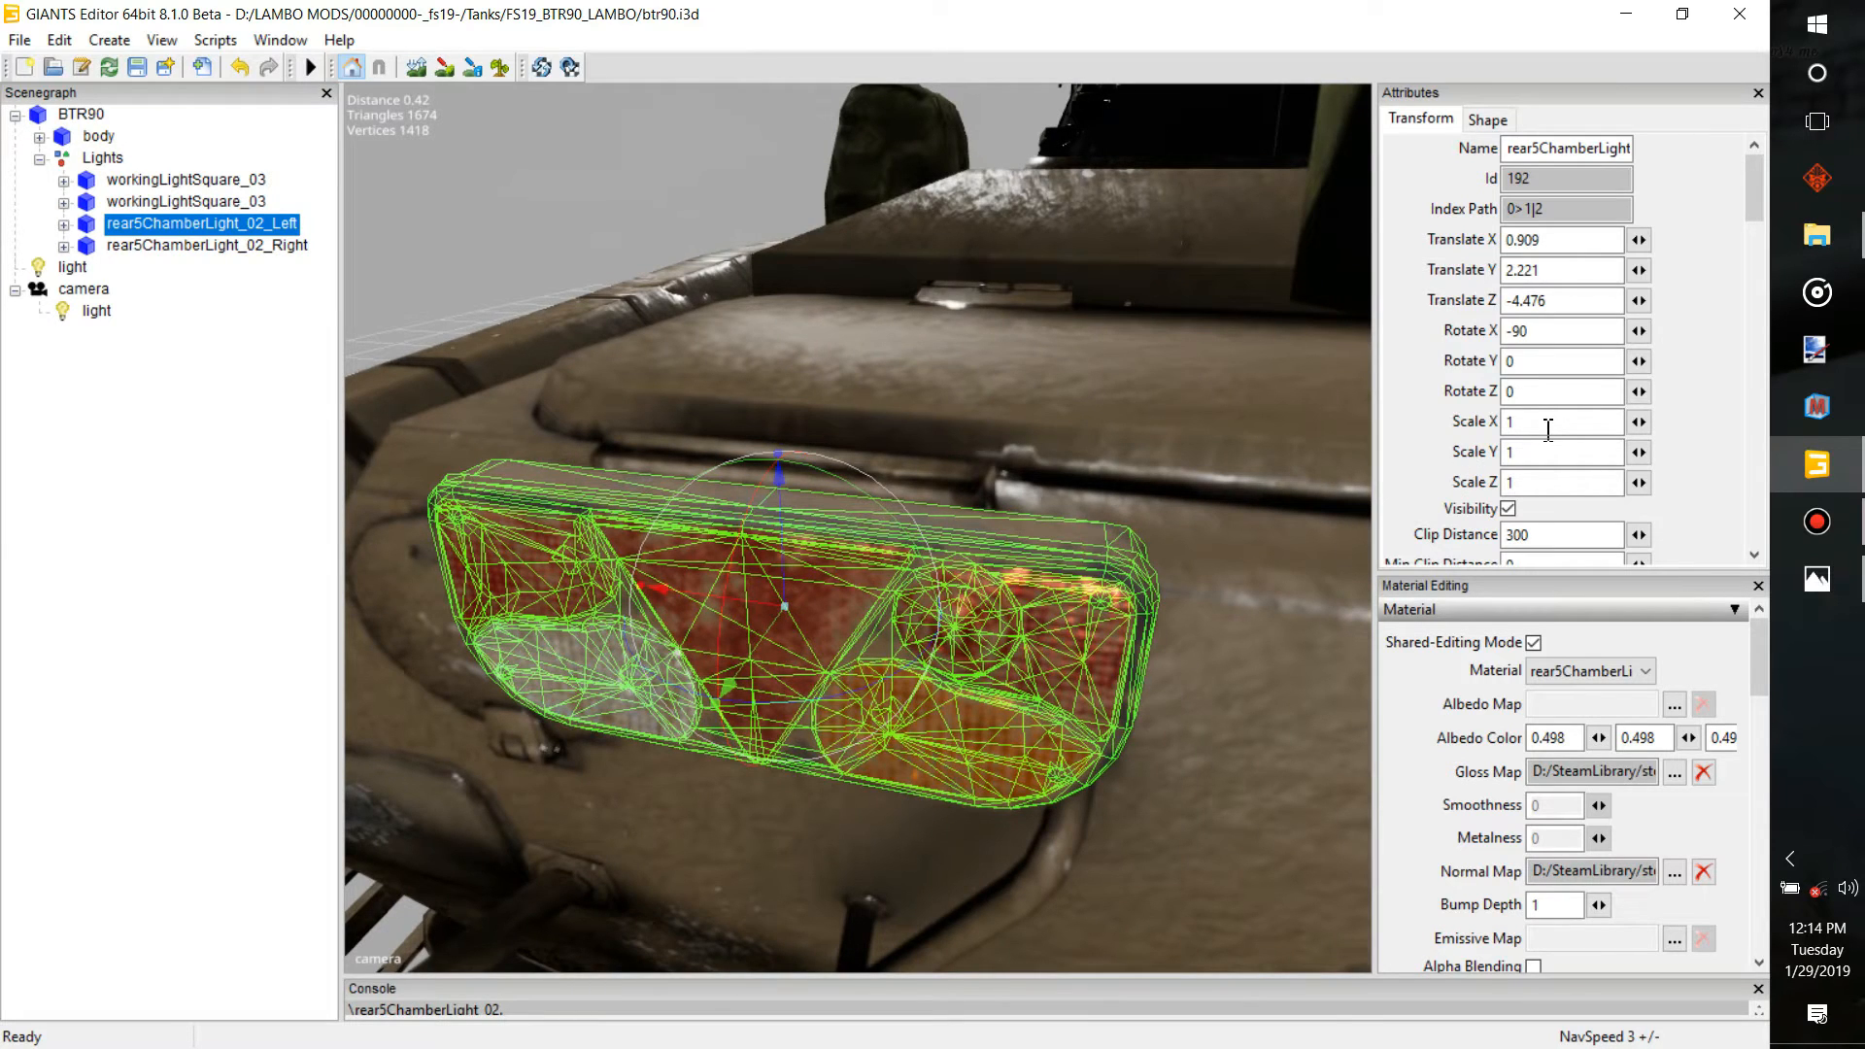
text(.6)
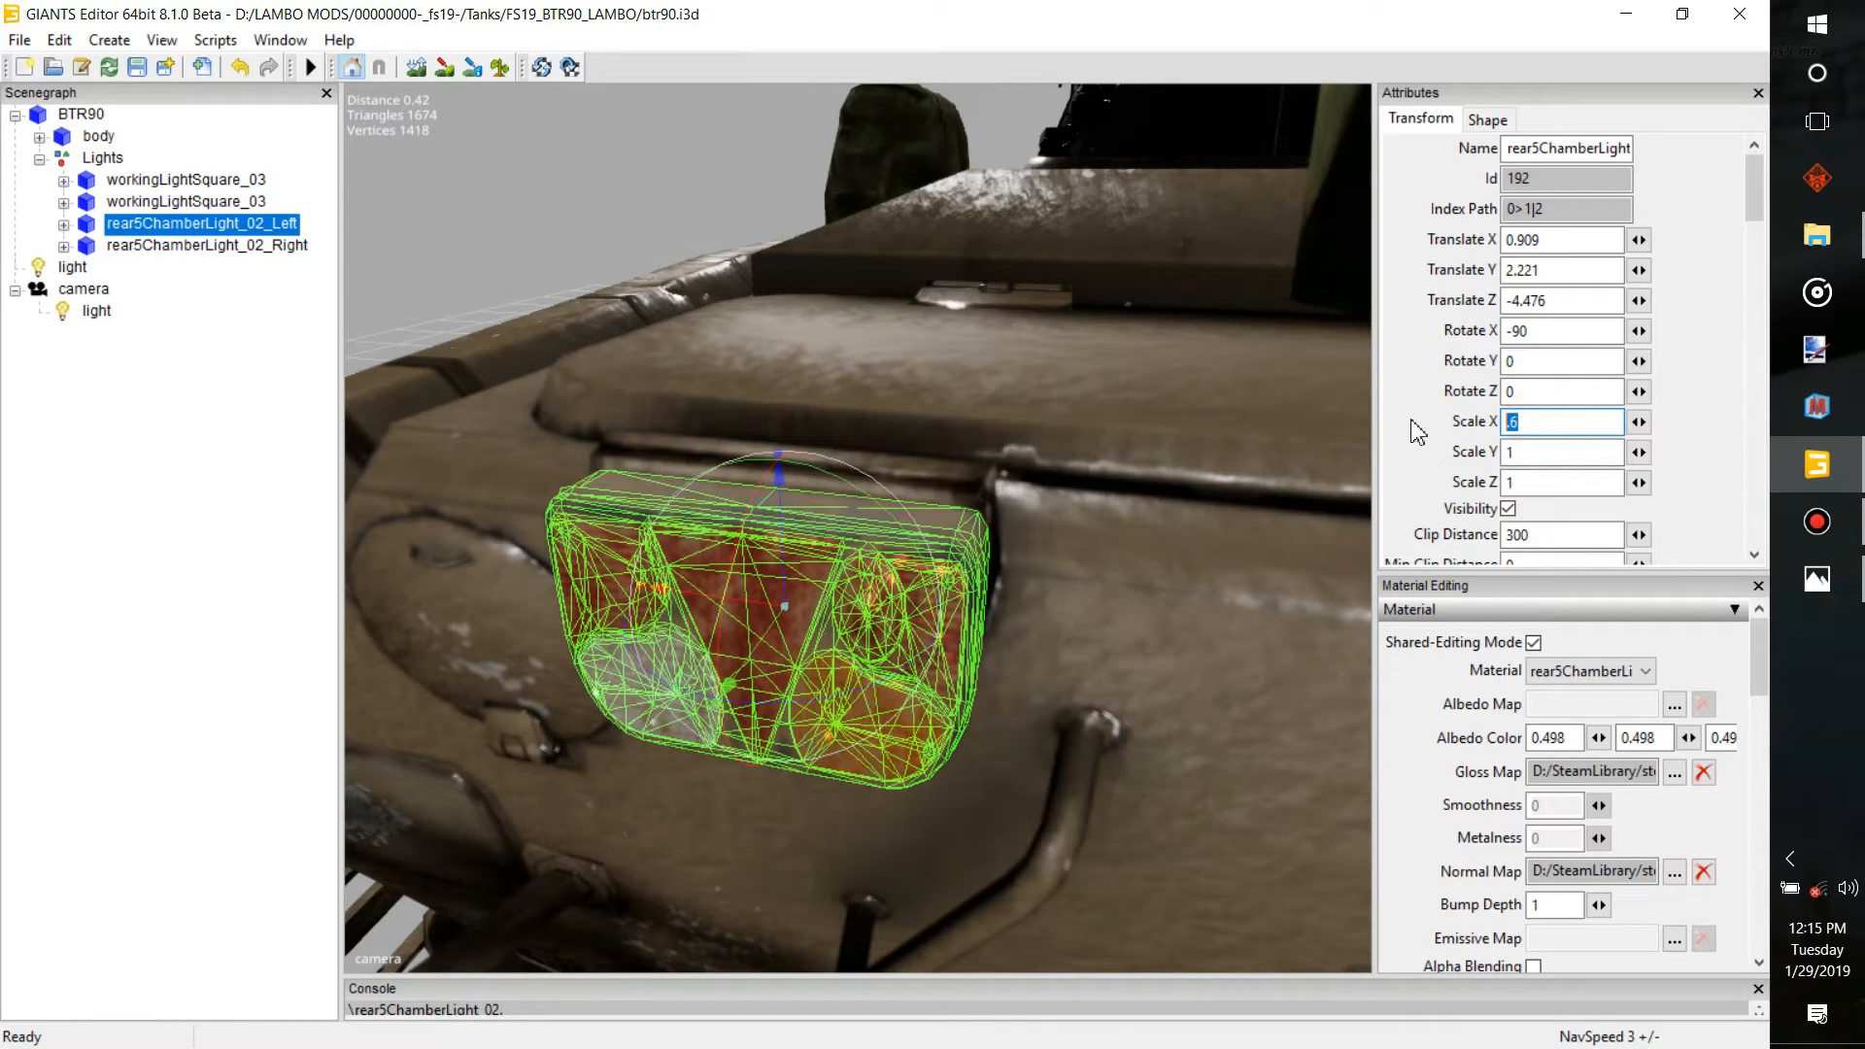
text(.)
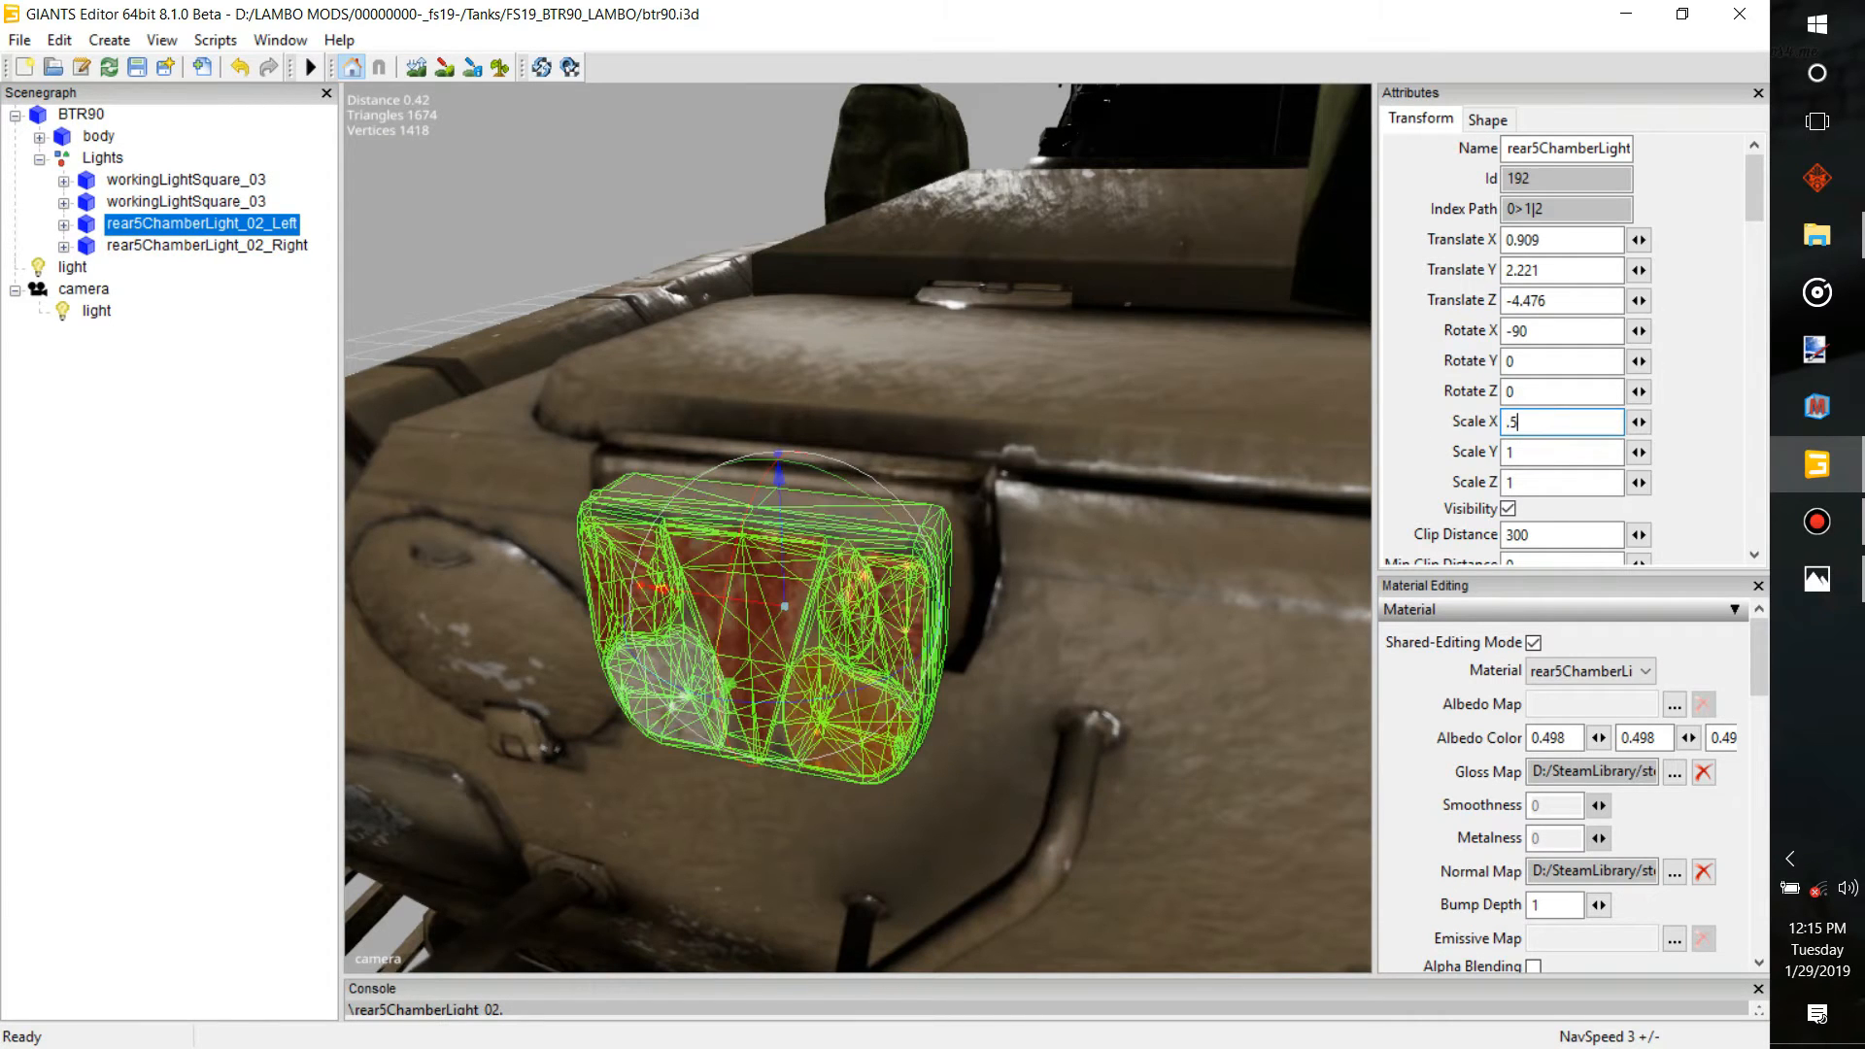
double_click(1557, 453)
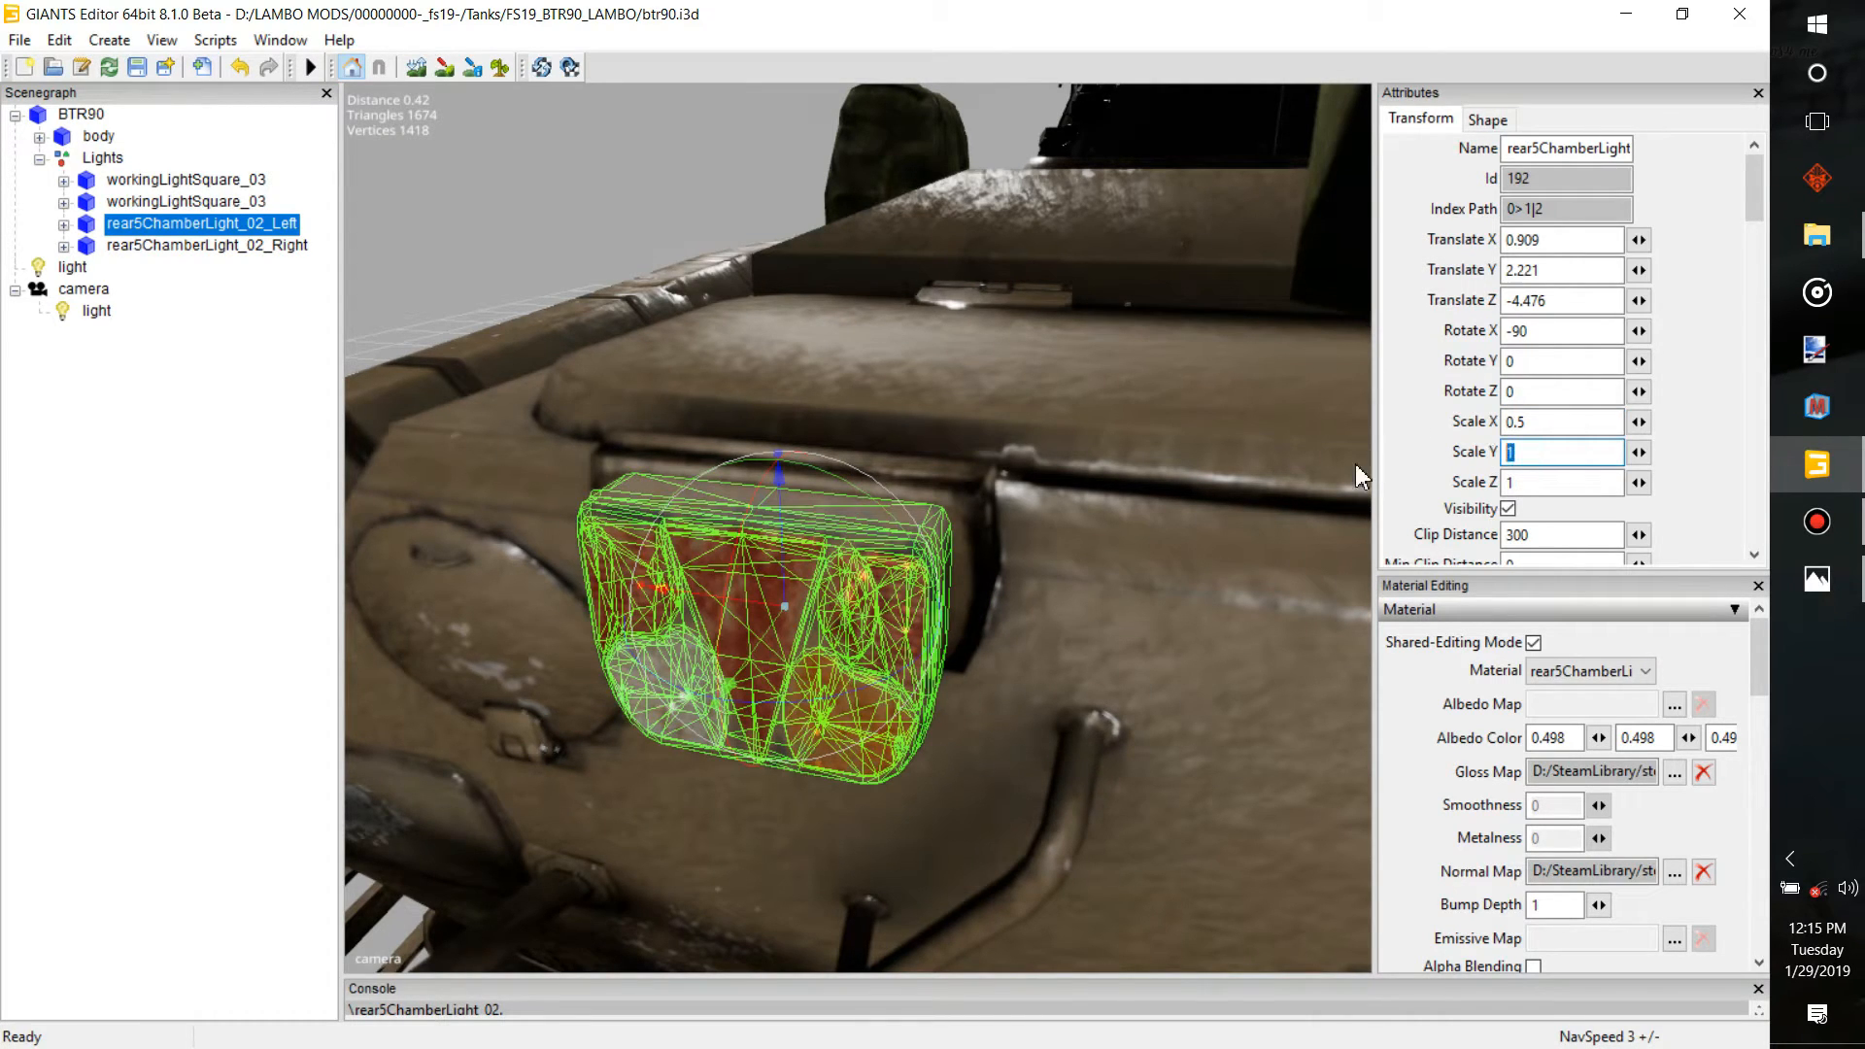
text(.5)
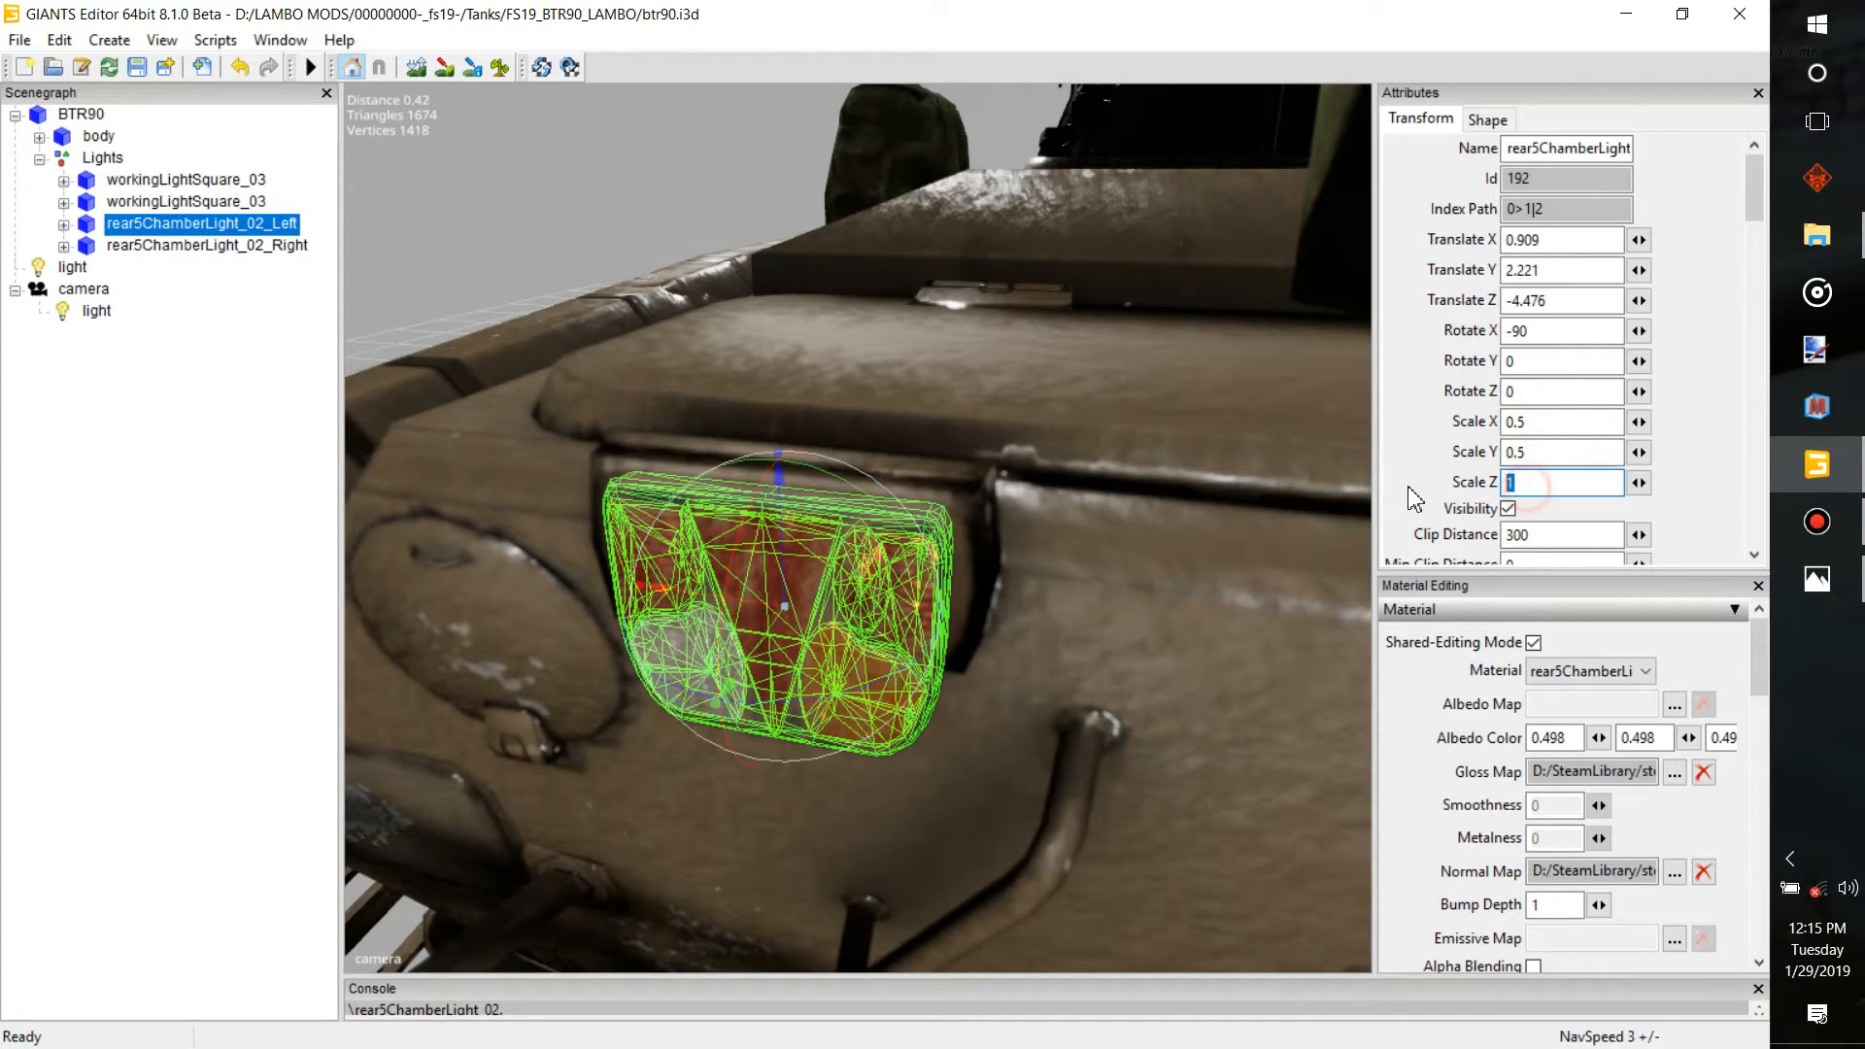
text(.5)
Fine-tune rear5ChamberLight_02_Left within the rear housing to about X 0.913, Y 2.246, Z -4.473
alt+drag(992, 590, 1008, 406)
drag(777, 338, 778, 263)
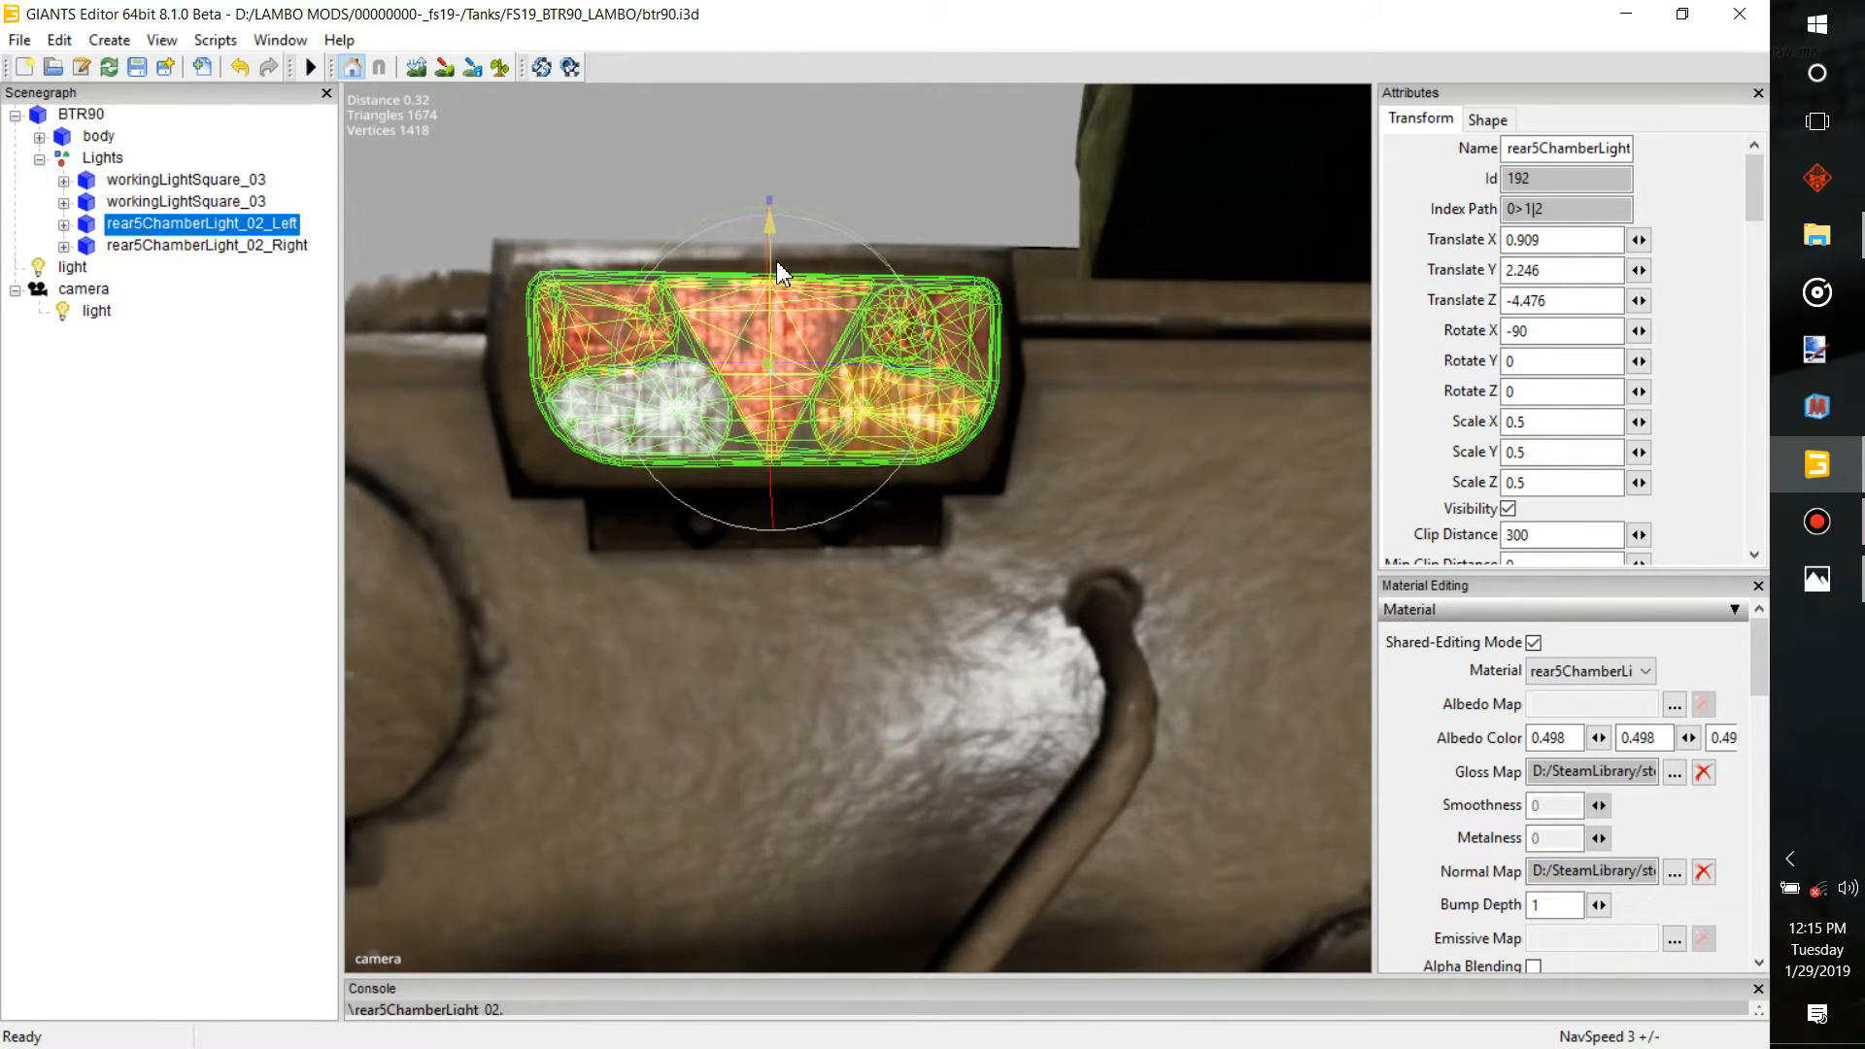
alt+drag(816, 259, 754, 478)
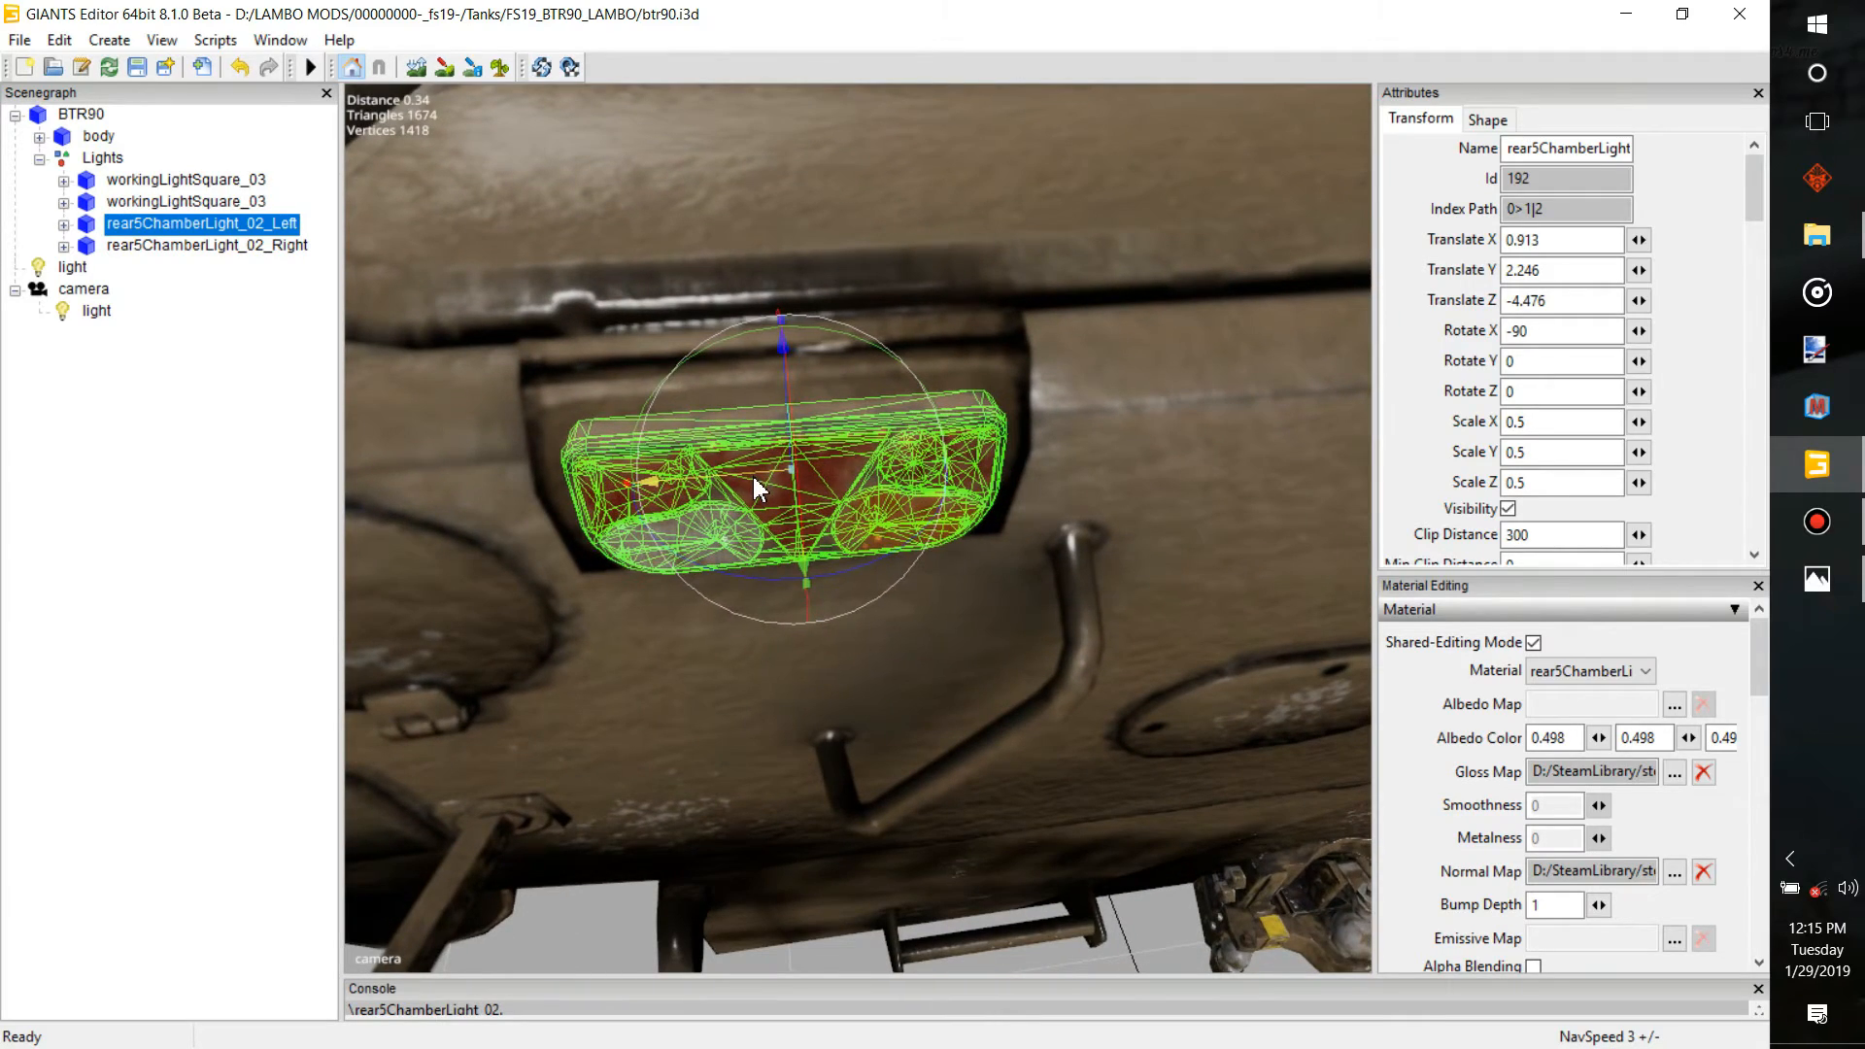
alt+drag(867, 435, 955, 454)
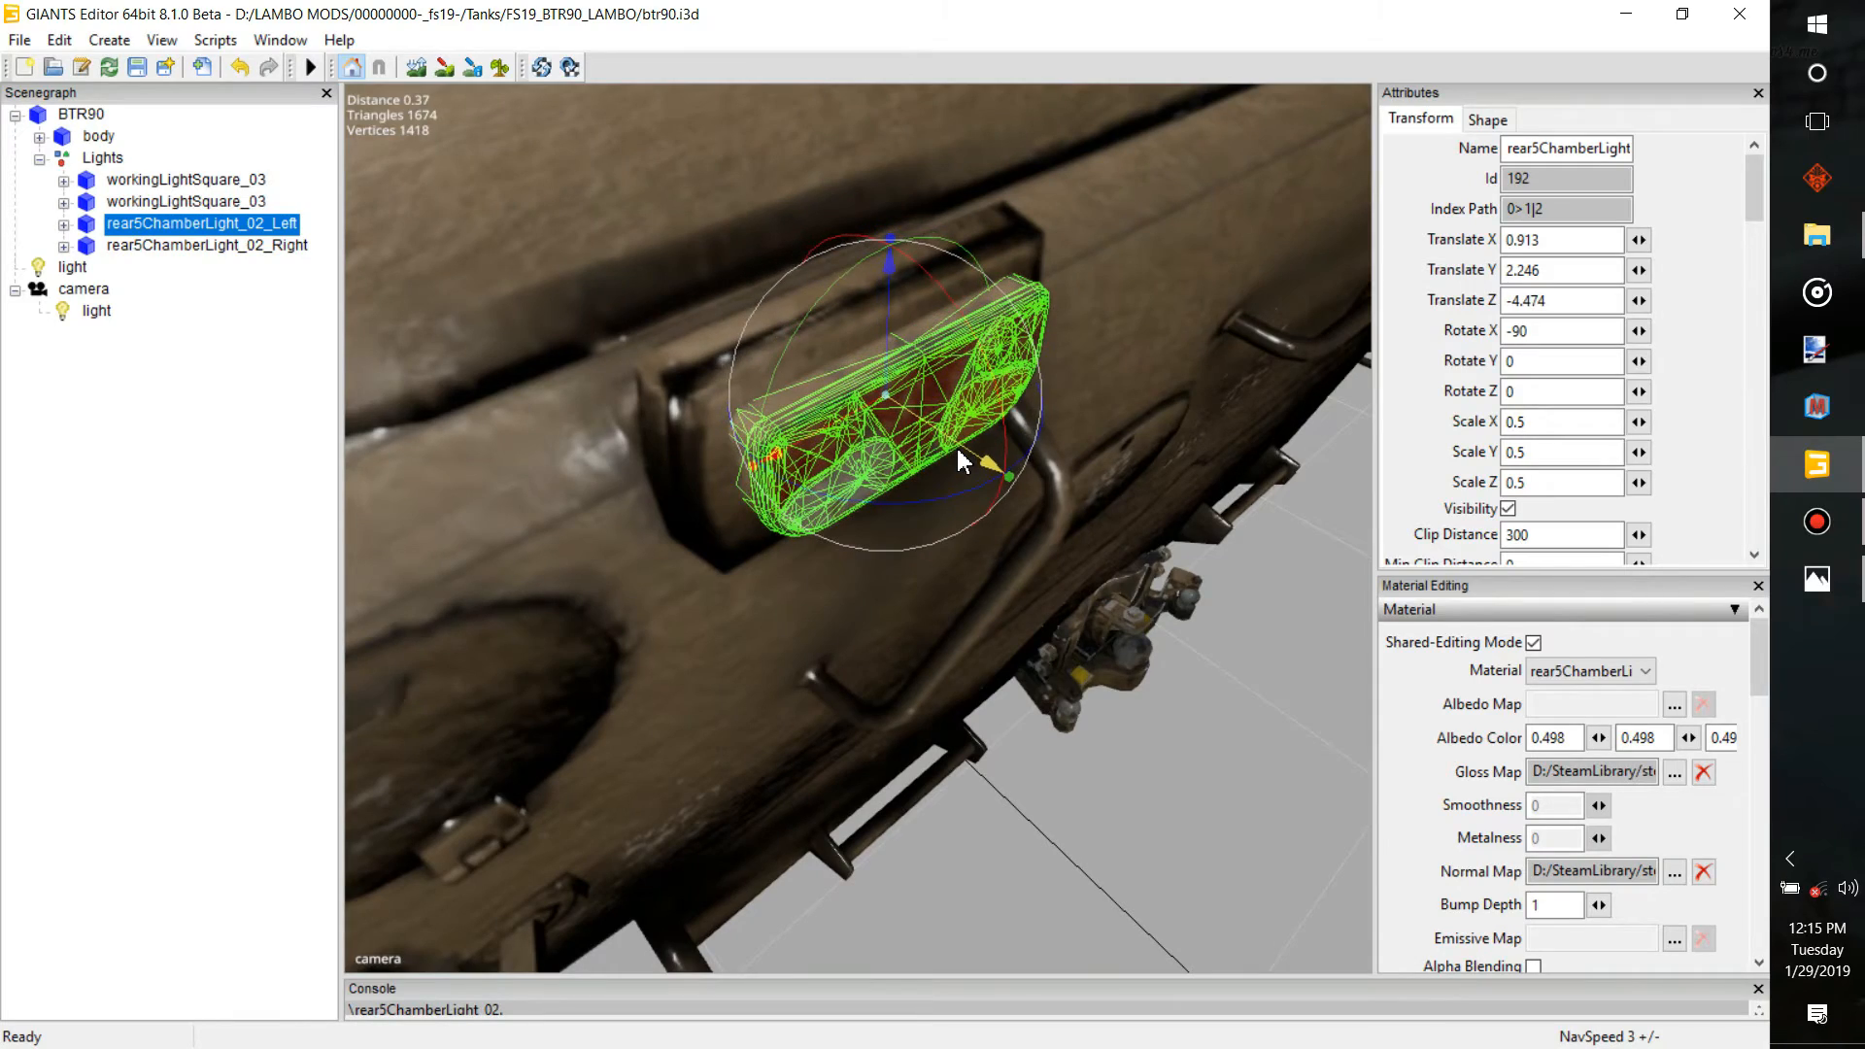
drag(955, 450, 381, 289)
scroll(745, 420, down, 2)
scroll(744, 418, down, 3)
scroll(548, 439, up, 3)
scroll(380, 289, up, 2)
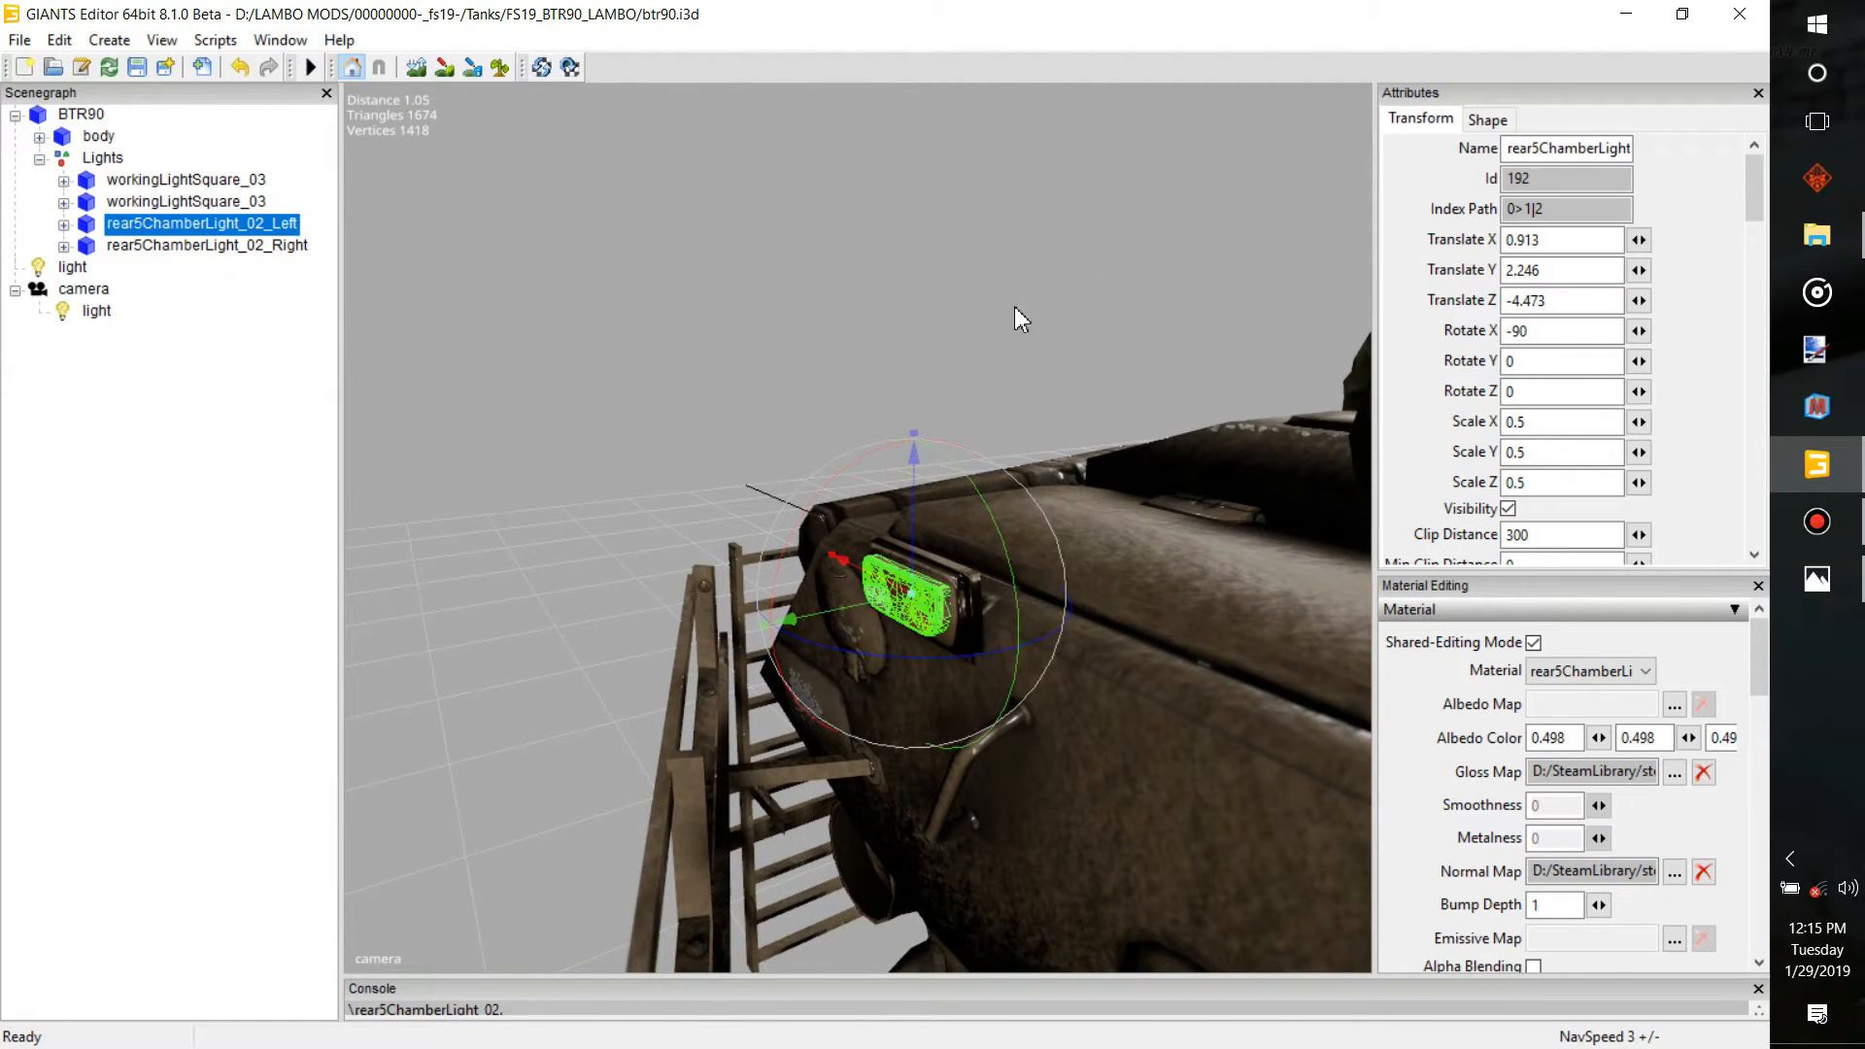
Copy the left rear light's translation (X 0.913, Y 2.246, Z -4.473) to rear5ChamberLight_02_Right and set its X rotation to -90
click(270, 245)
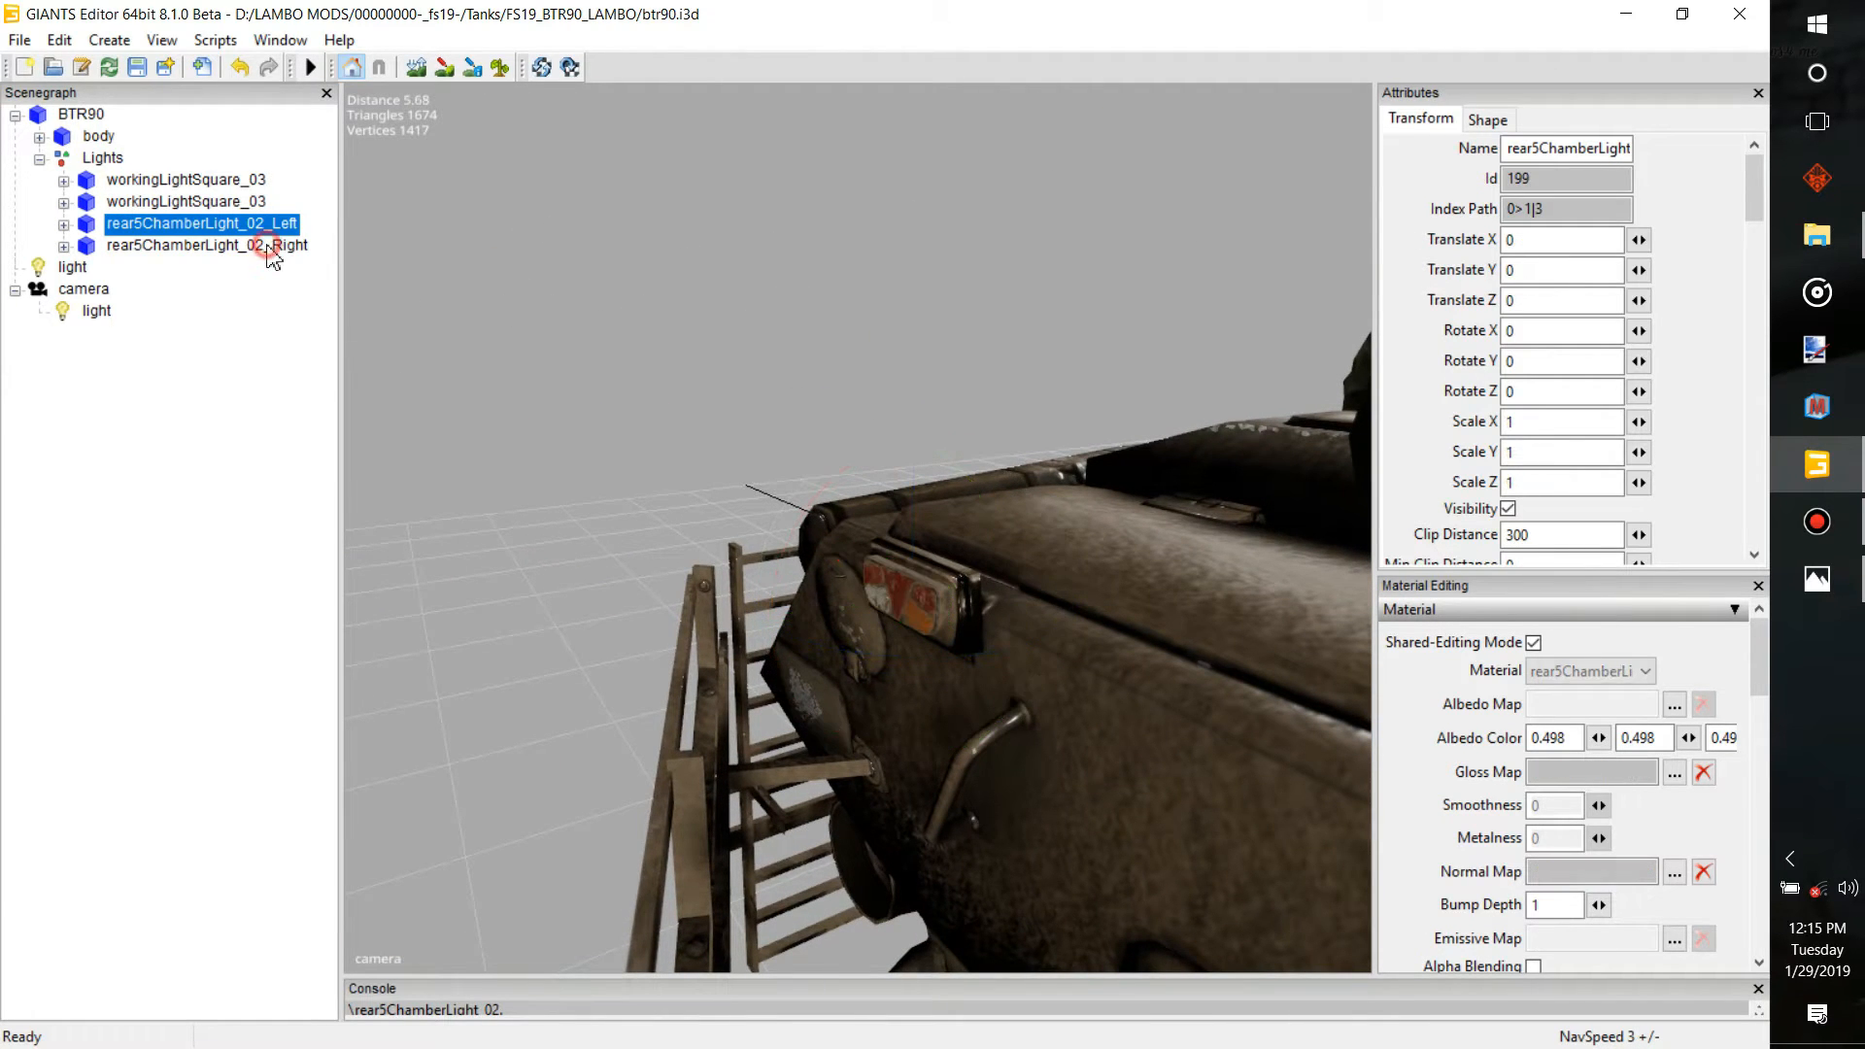
click(266, 223)
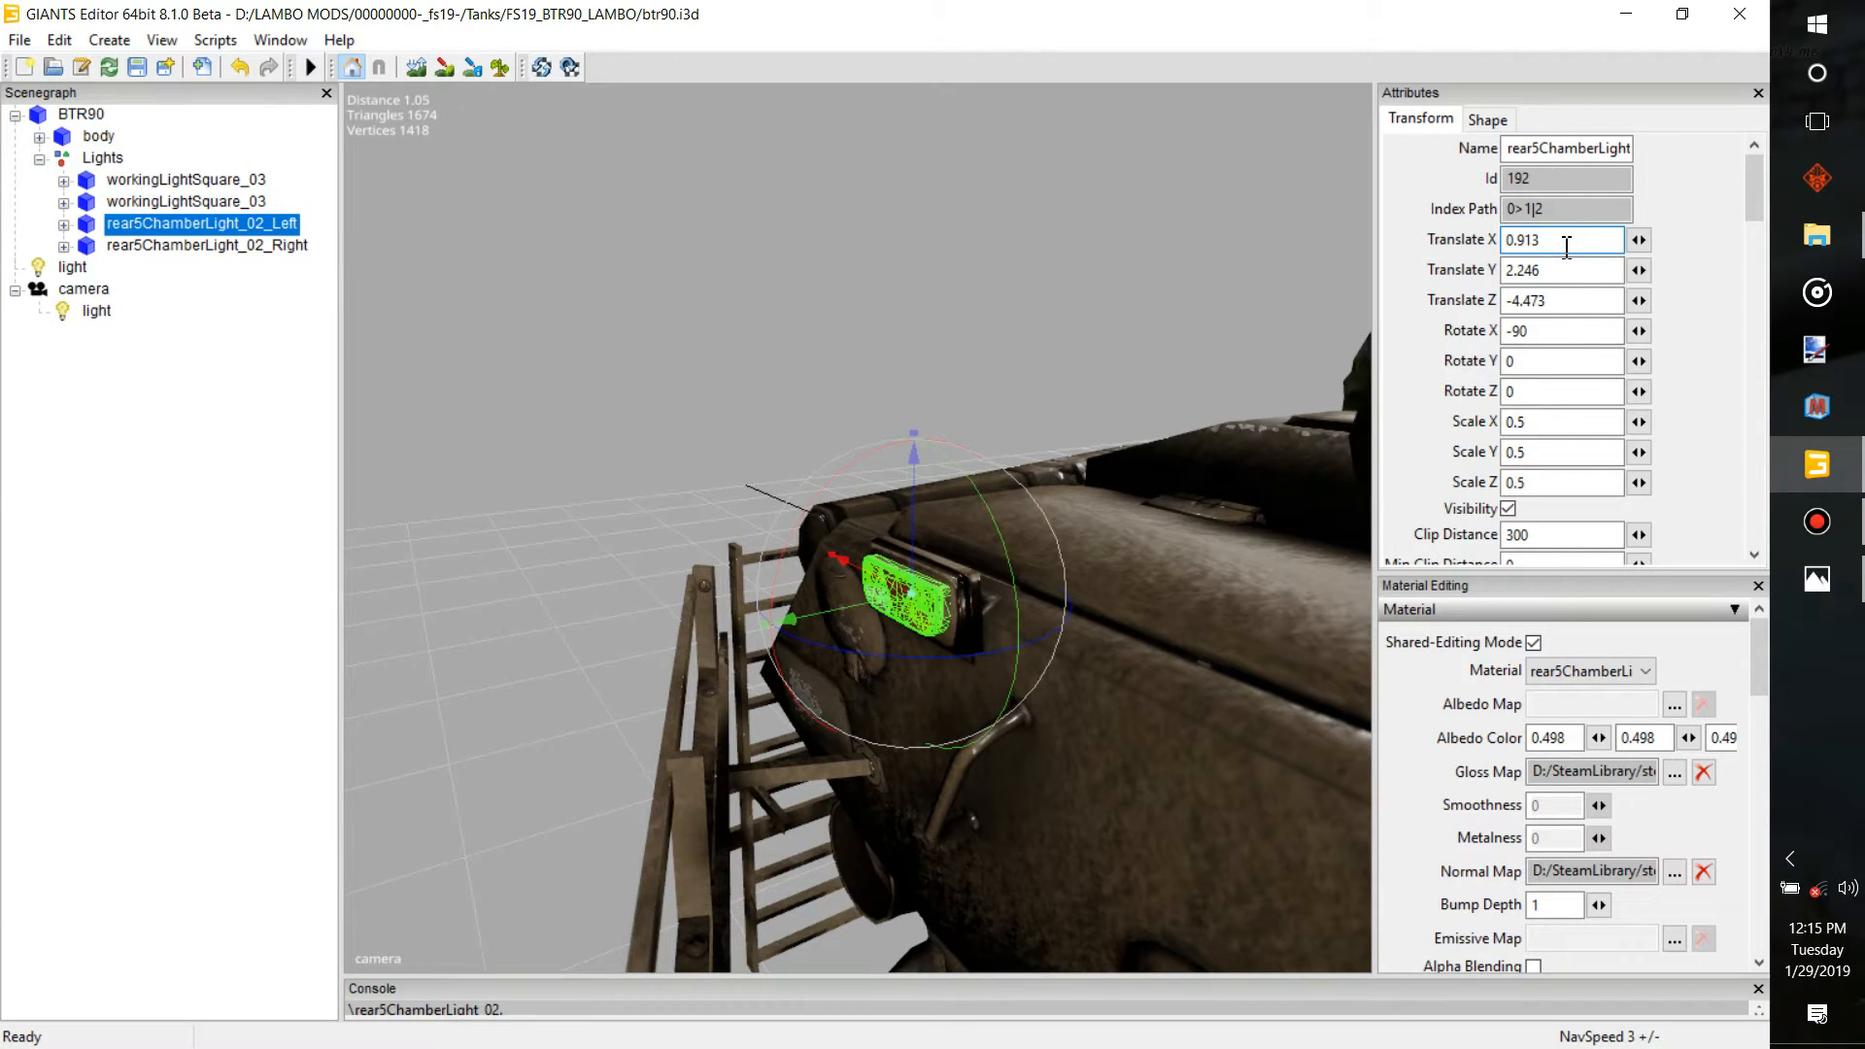
click(286, 247)
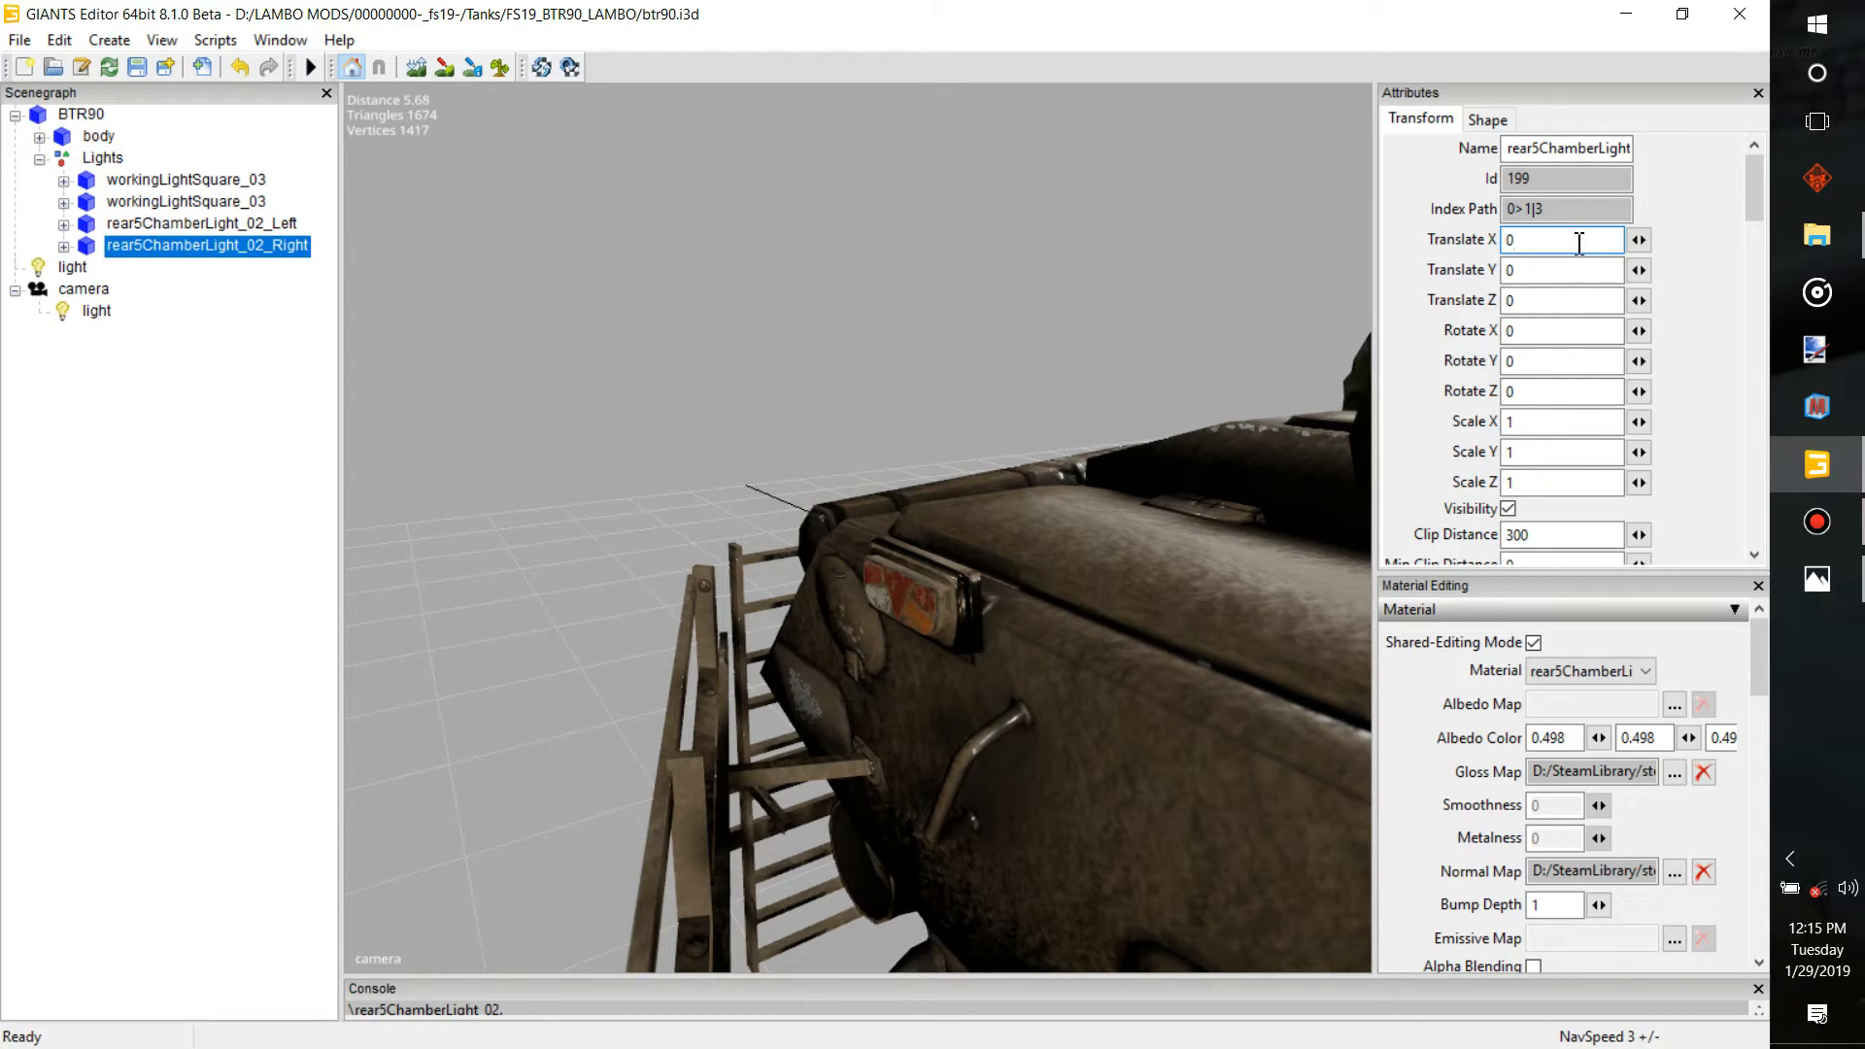
key(ctrl+b)
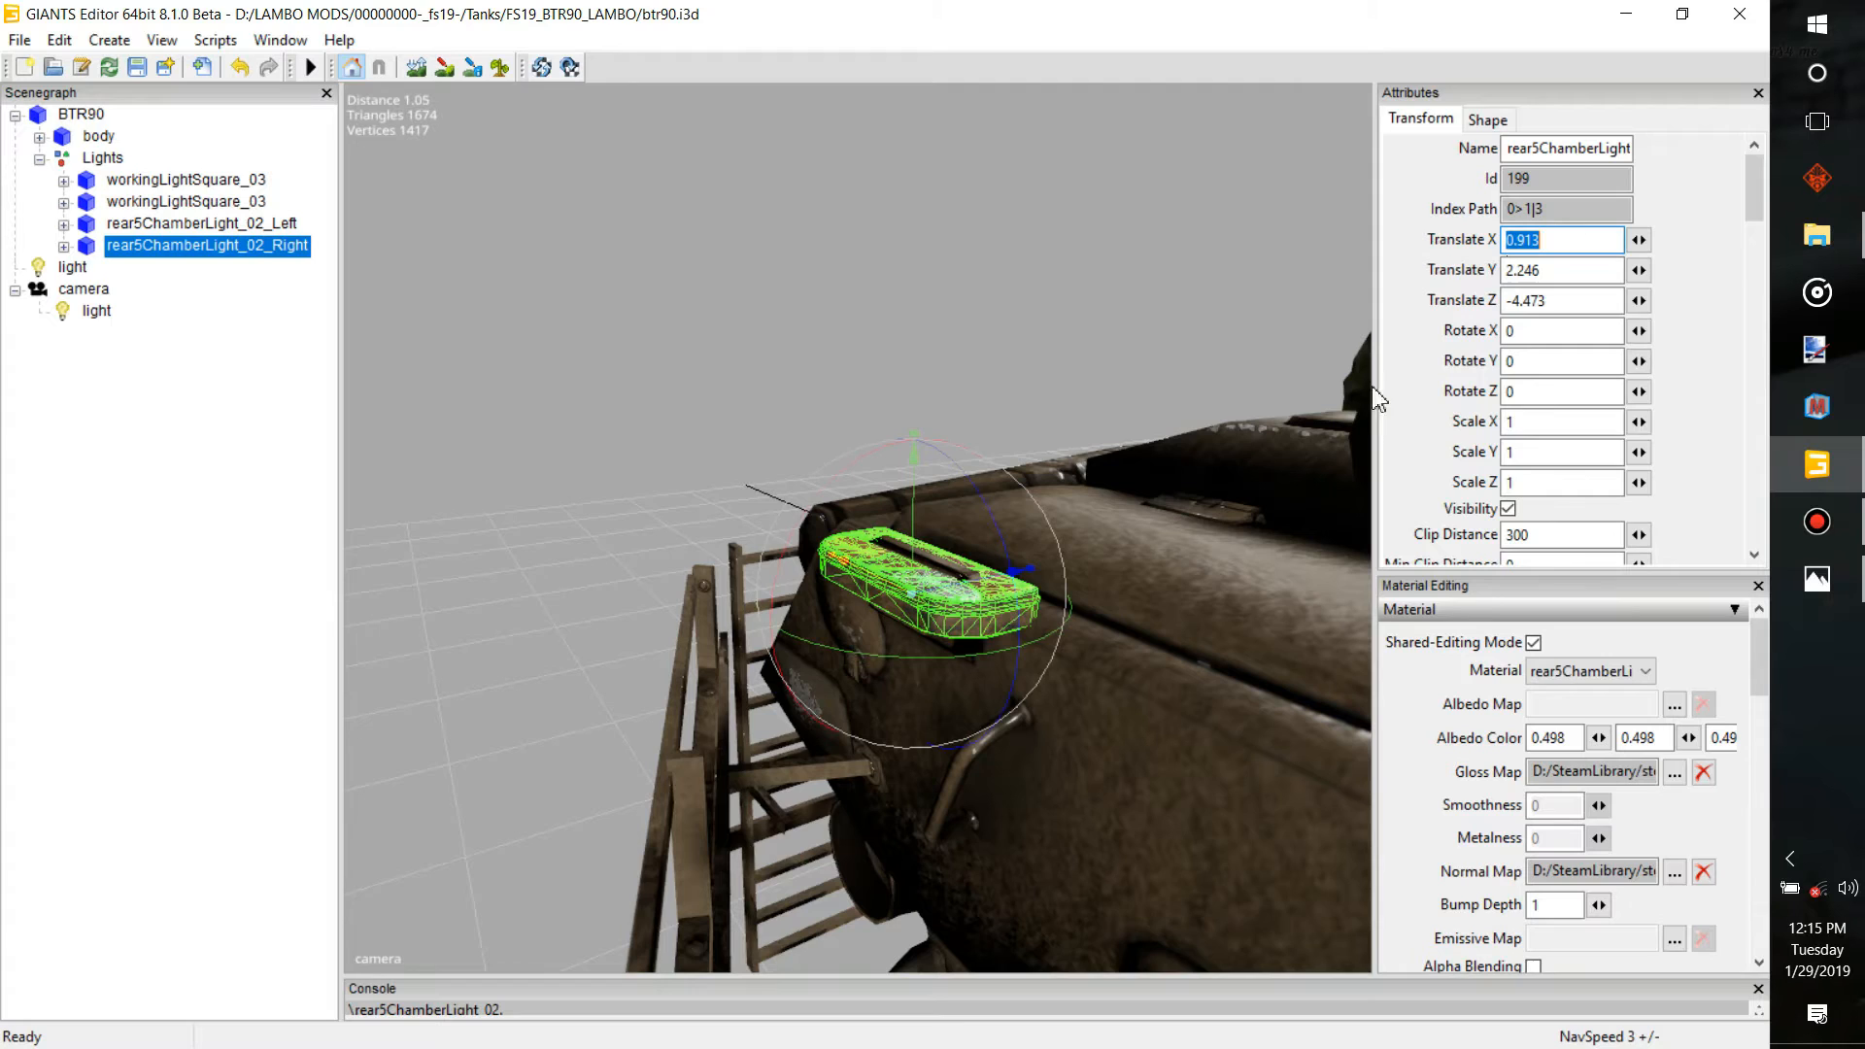
text(-90)
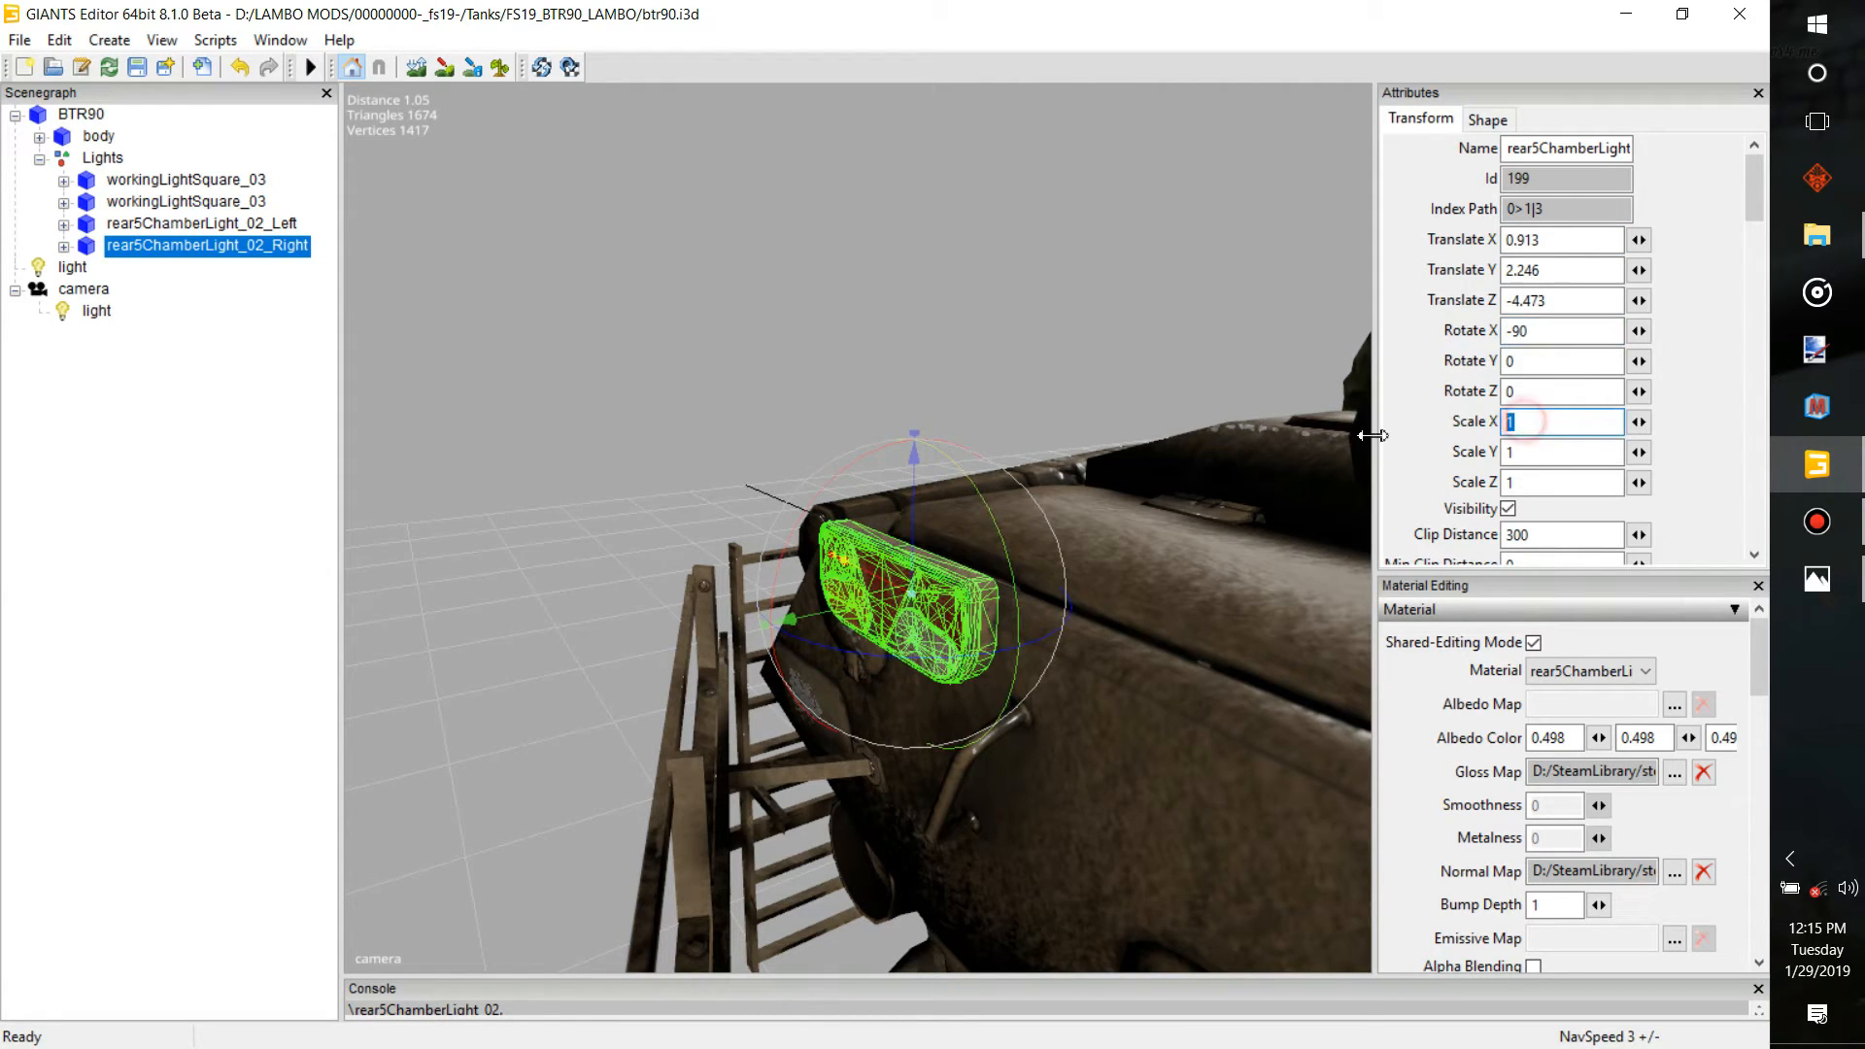
Scale rear5ChamberLight_02_Right to 0.5 on the X, Y and Z axes
text(.5)
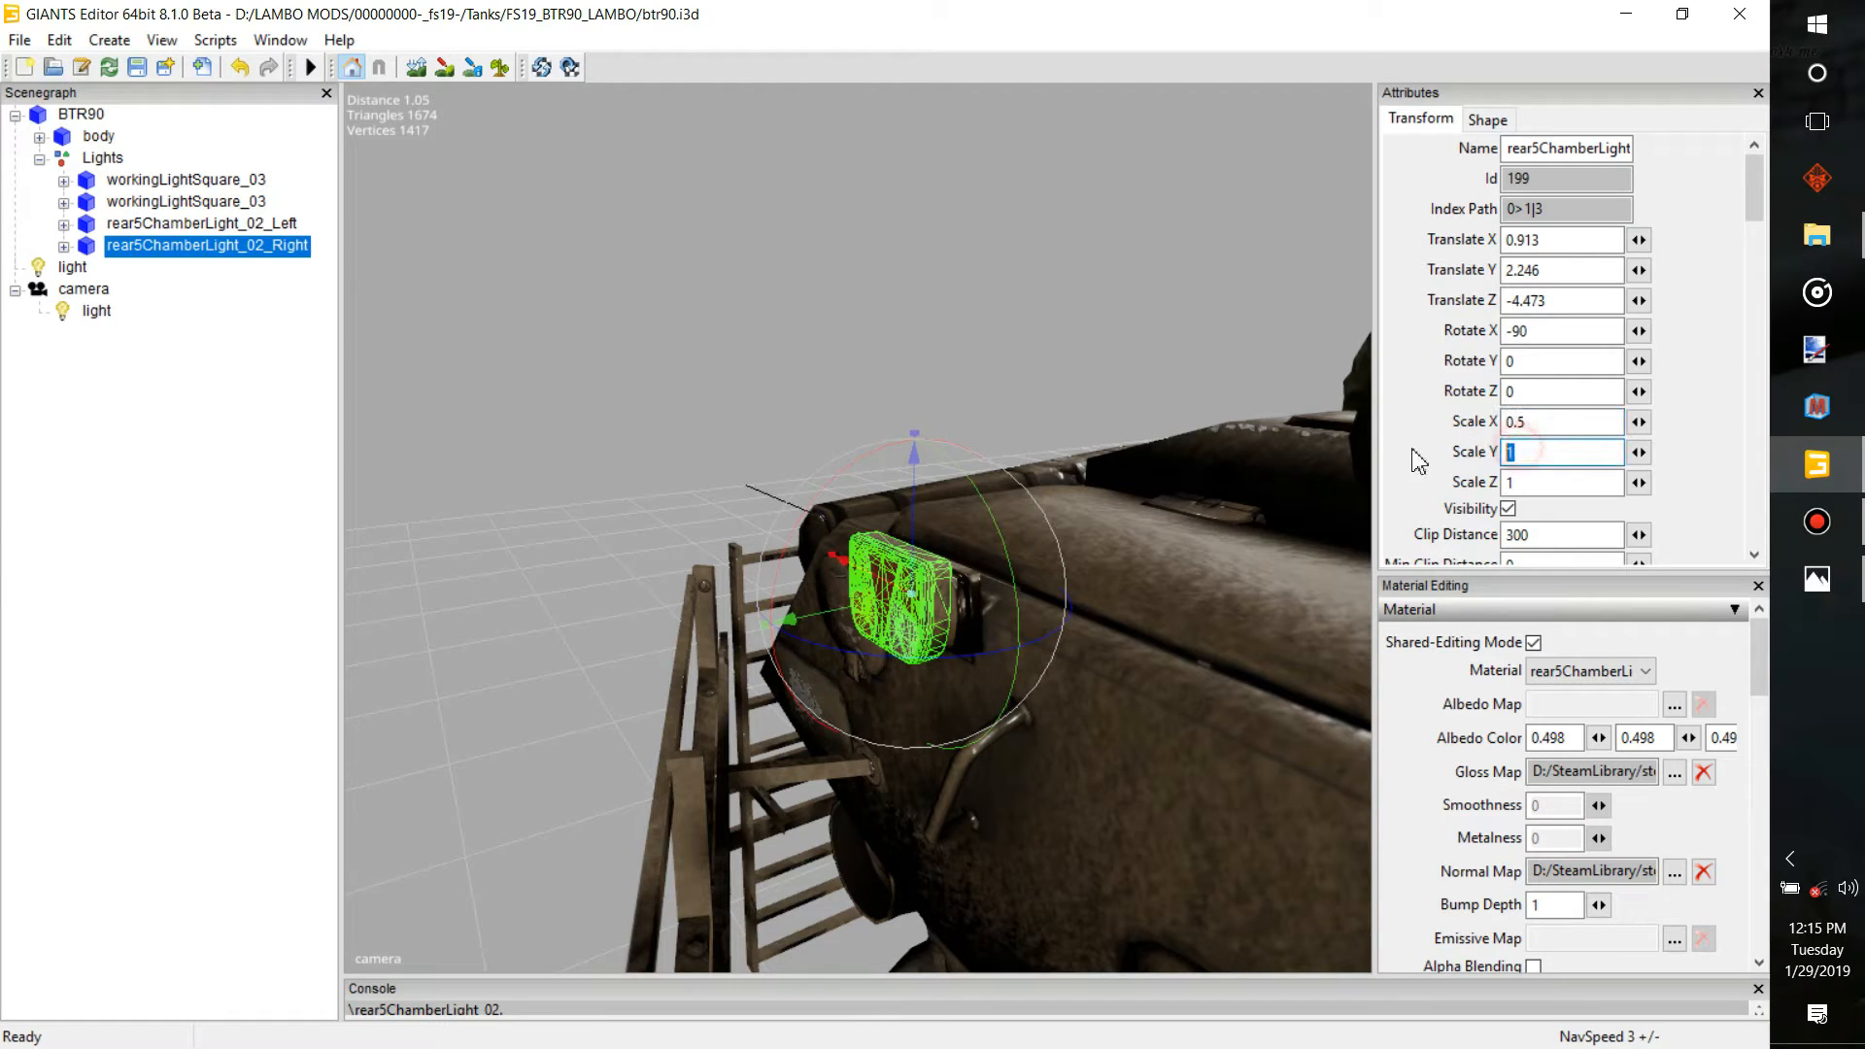
text(.5)
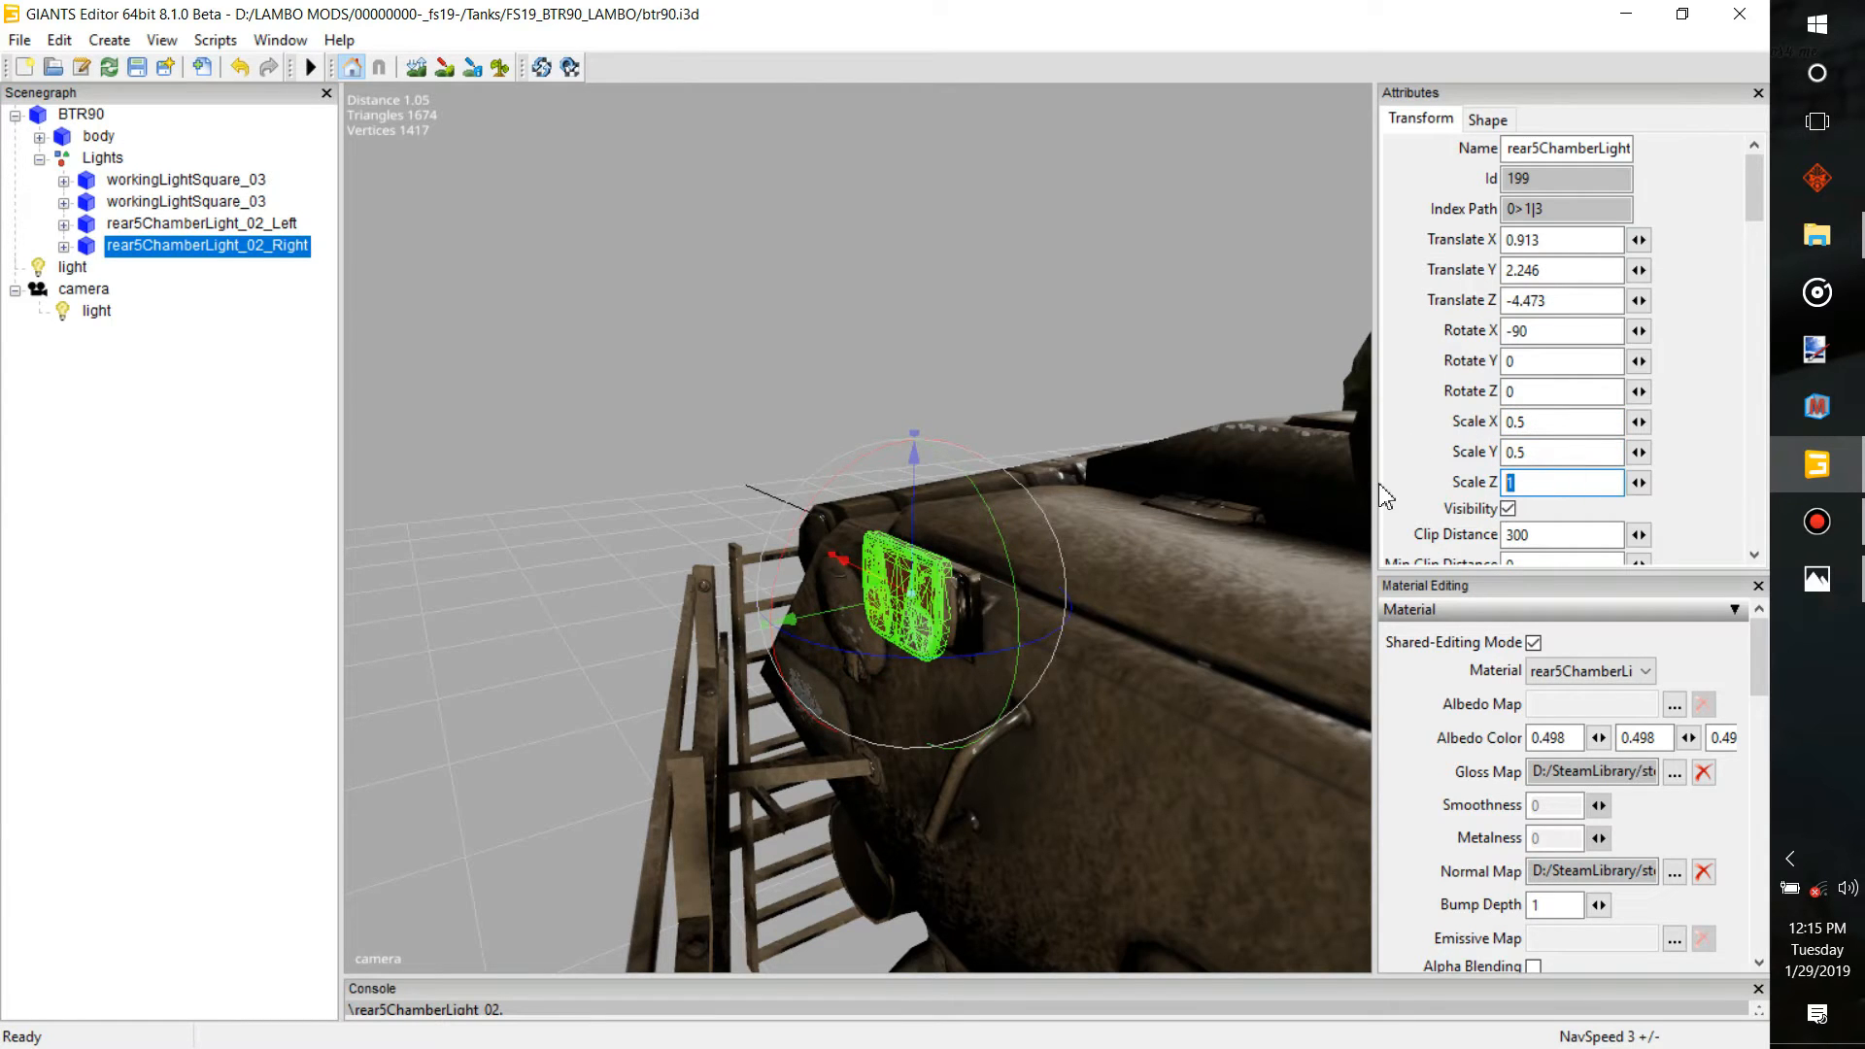
text(.5)
Mirror rear5ChamberLight_02_Right to the opposite side of the vehicle's rear by setting its X translation to -0.913
alt+drag(843, 614, 1322, 375)
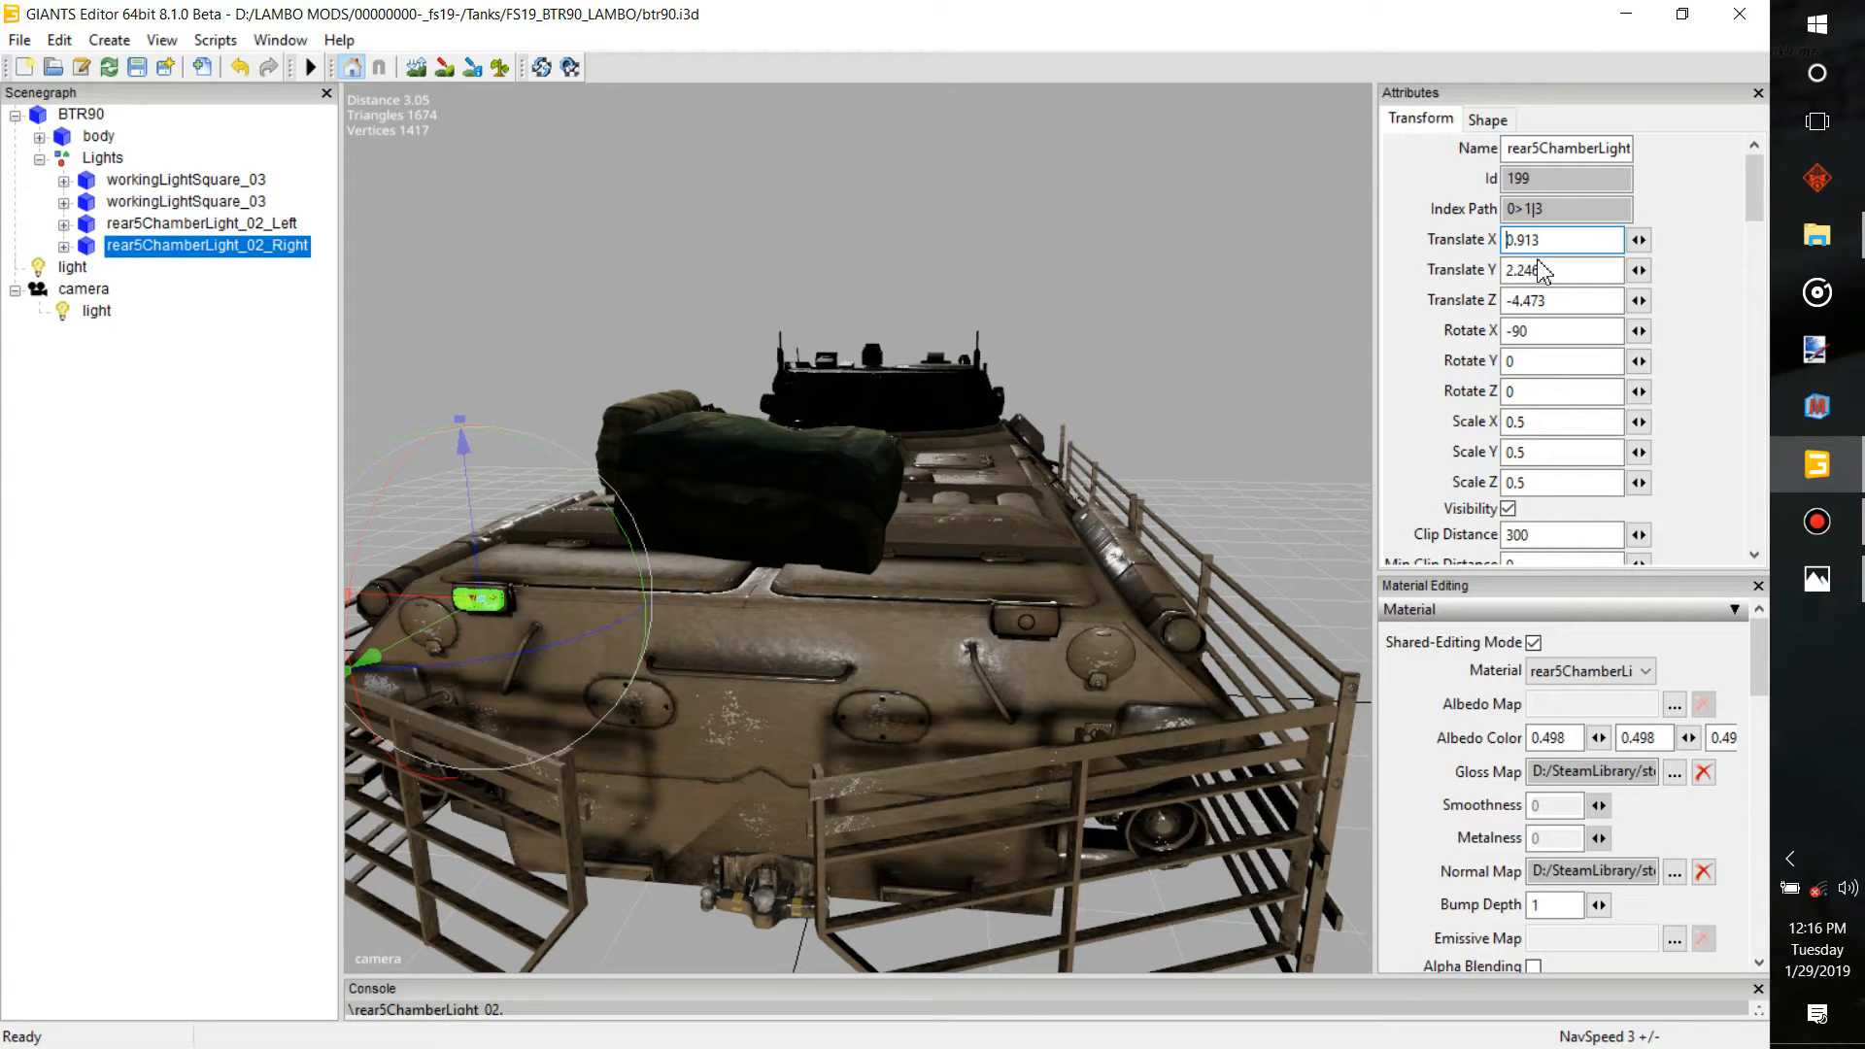
click(1508, 239)
text(-)
key(Return)
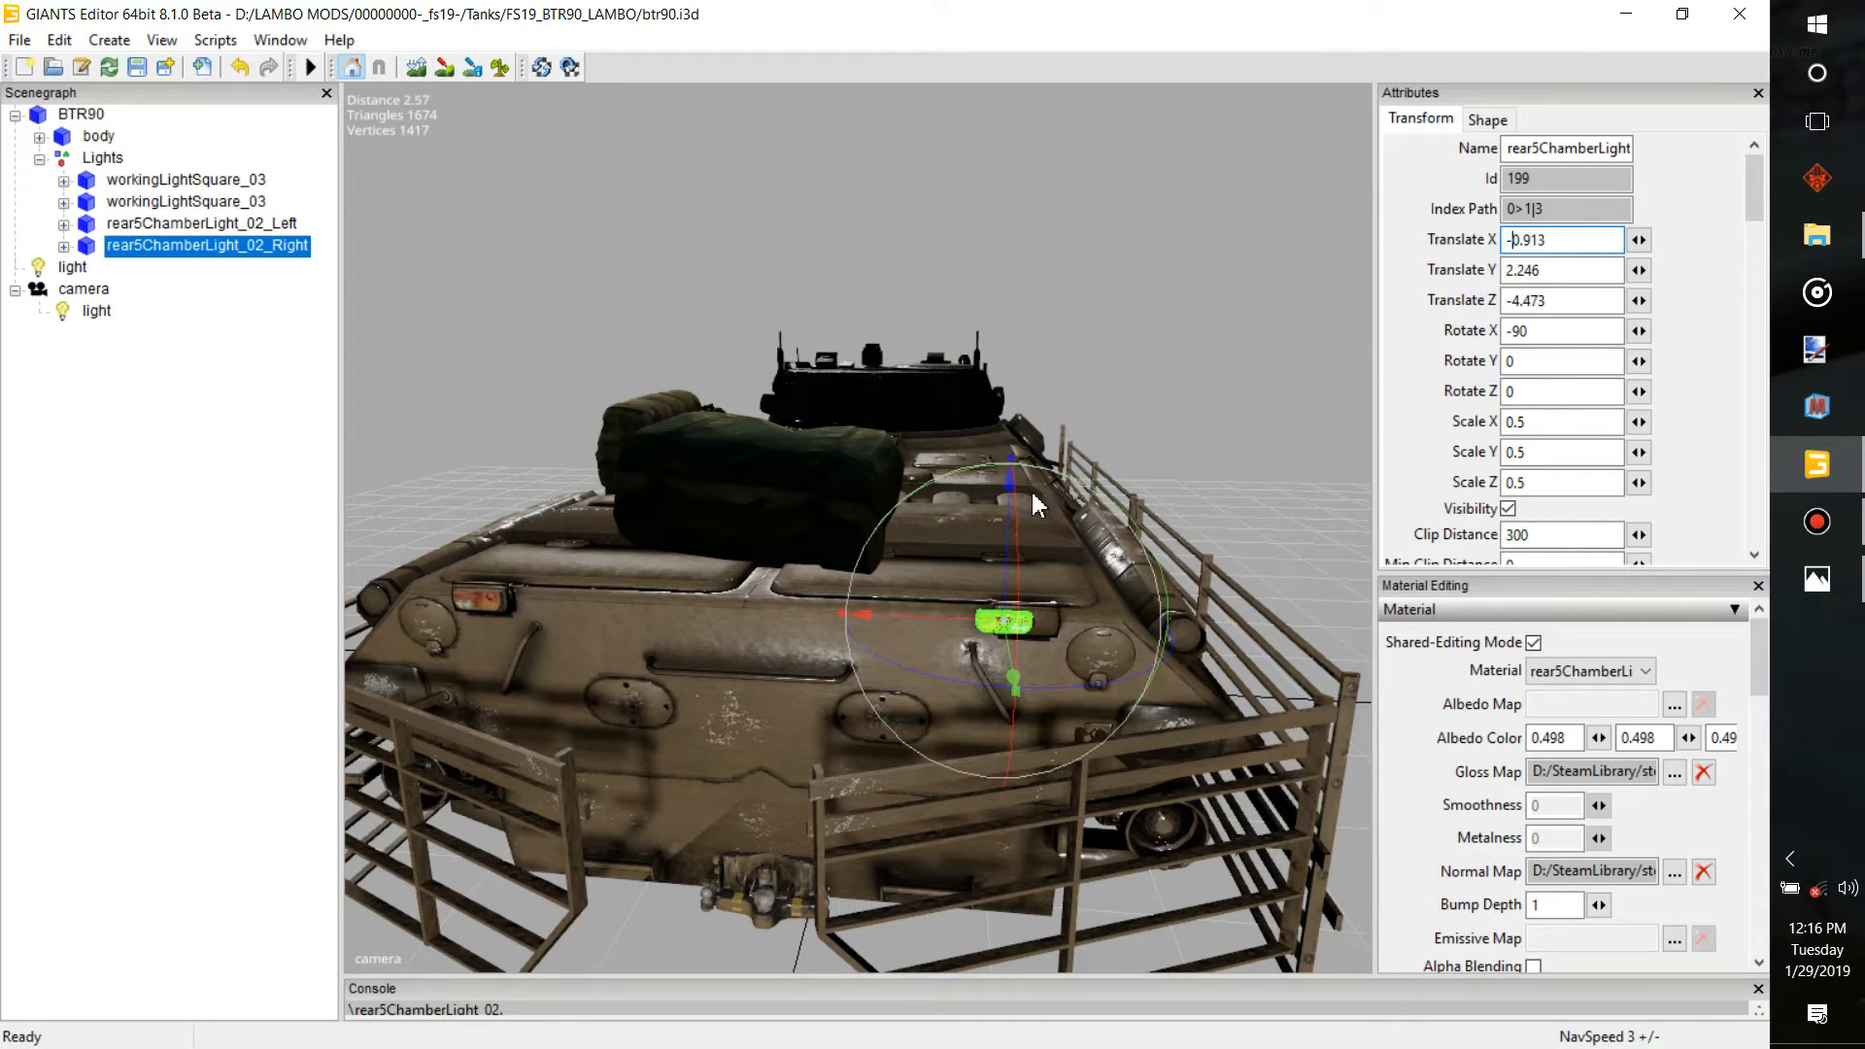
Slide rear5ChamberLight_02_Right along its X axis until it sits inside the opposite rear light housing, and deselect it
scroll(1035, 505, up, 5)
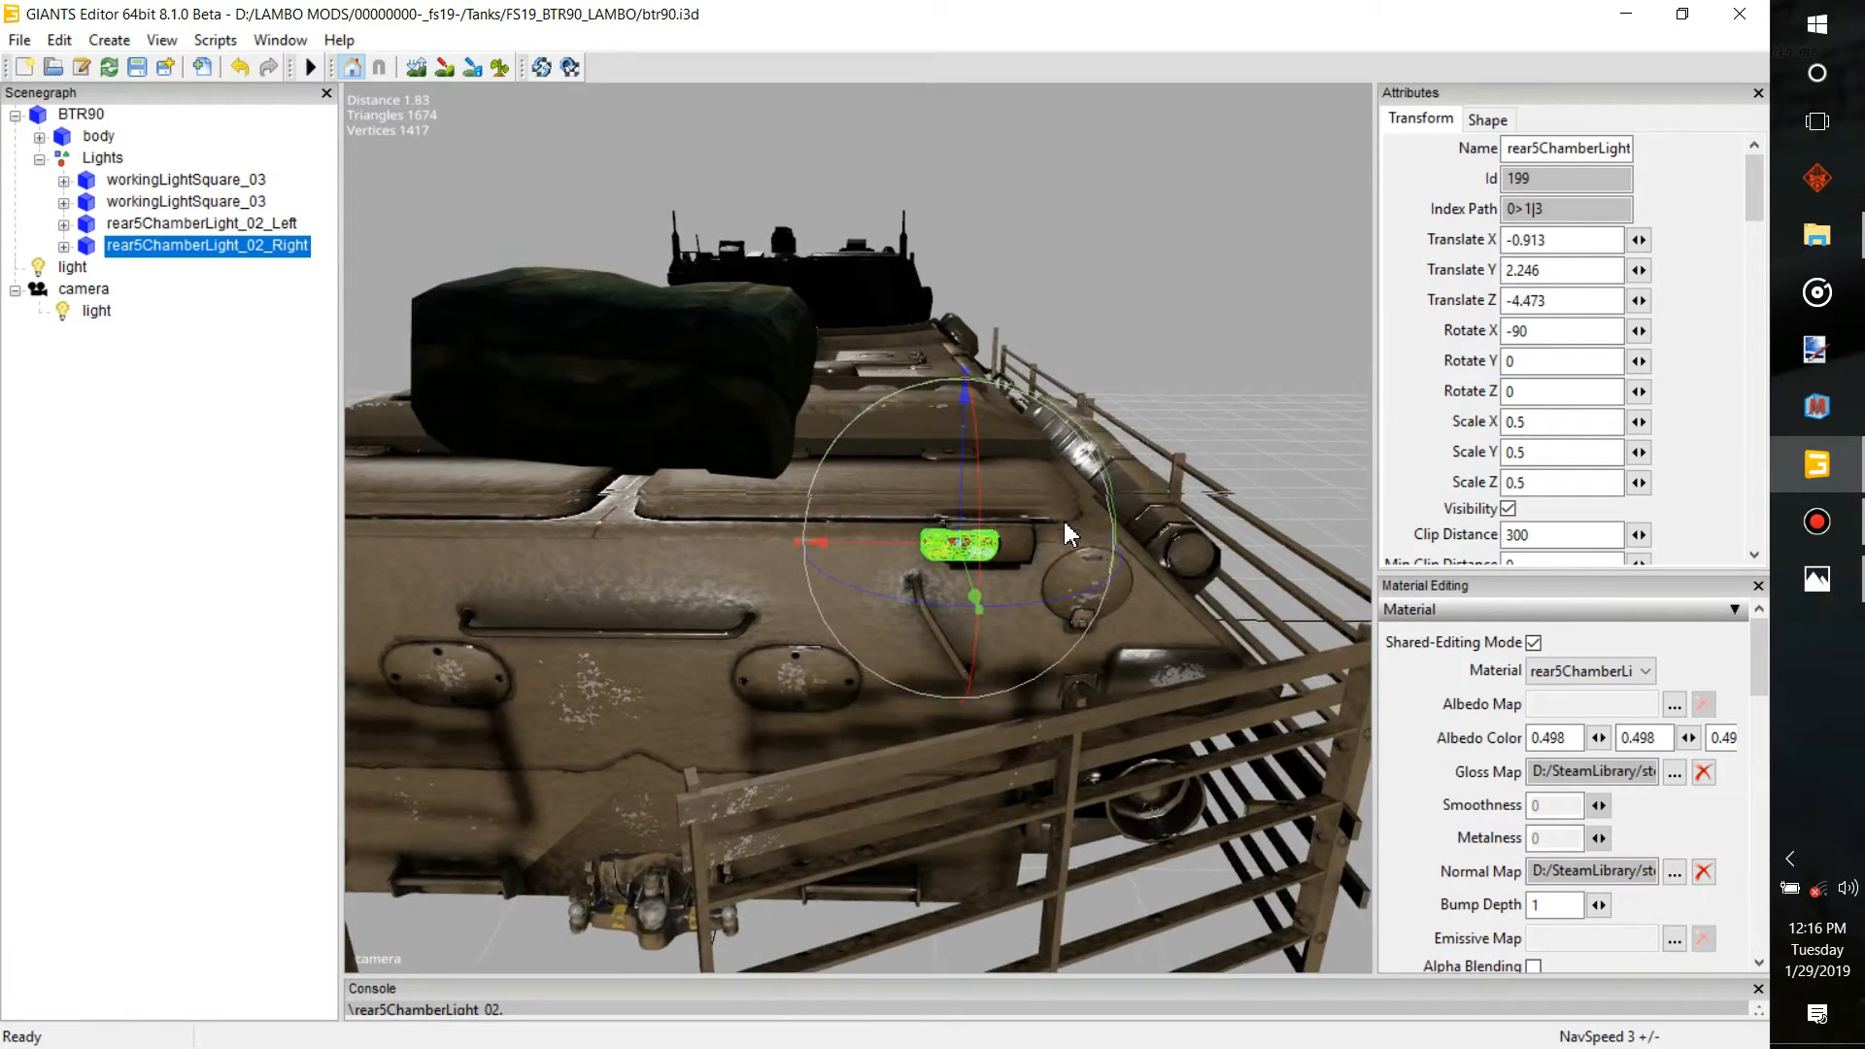
scroll(1063, 517, up, 6)
mouse_move(1071, 511)
alt+mouse_down()
mouse_move(1117, 515)
mouse_move(1082, 530)
alt+mouse_up()
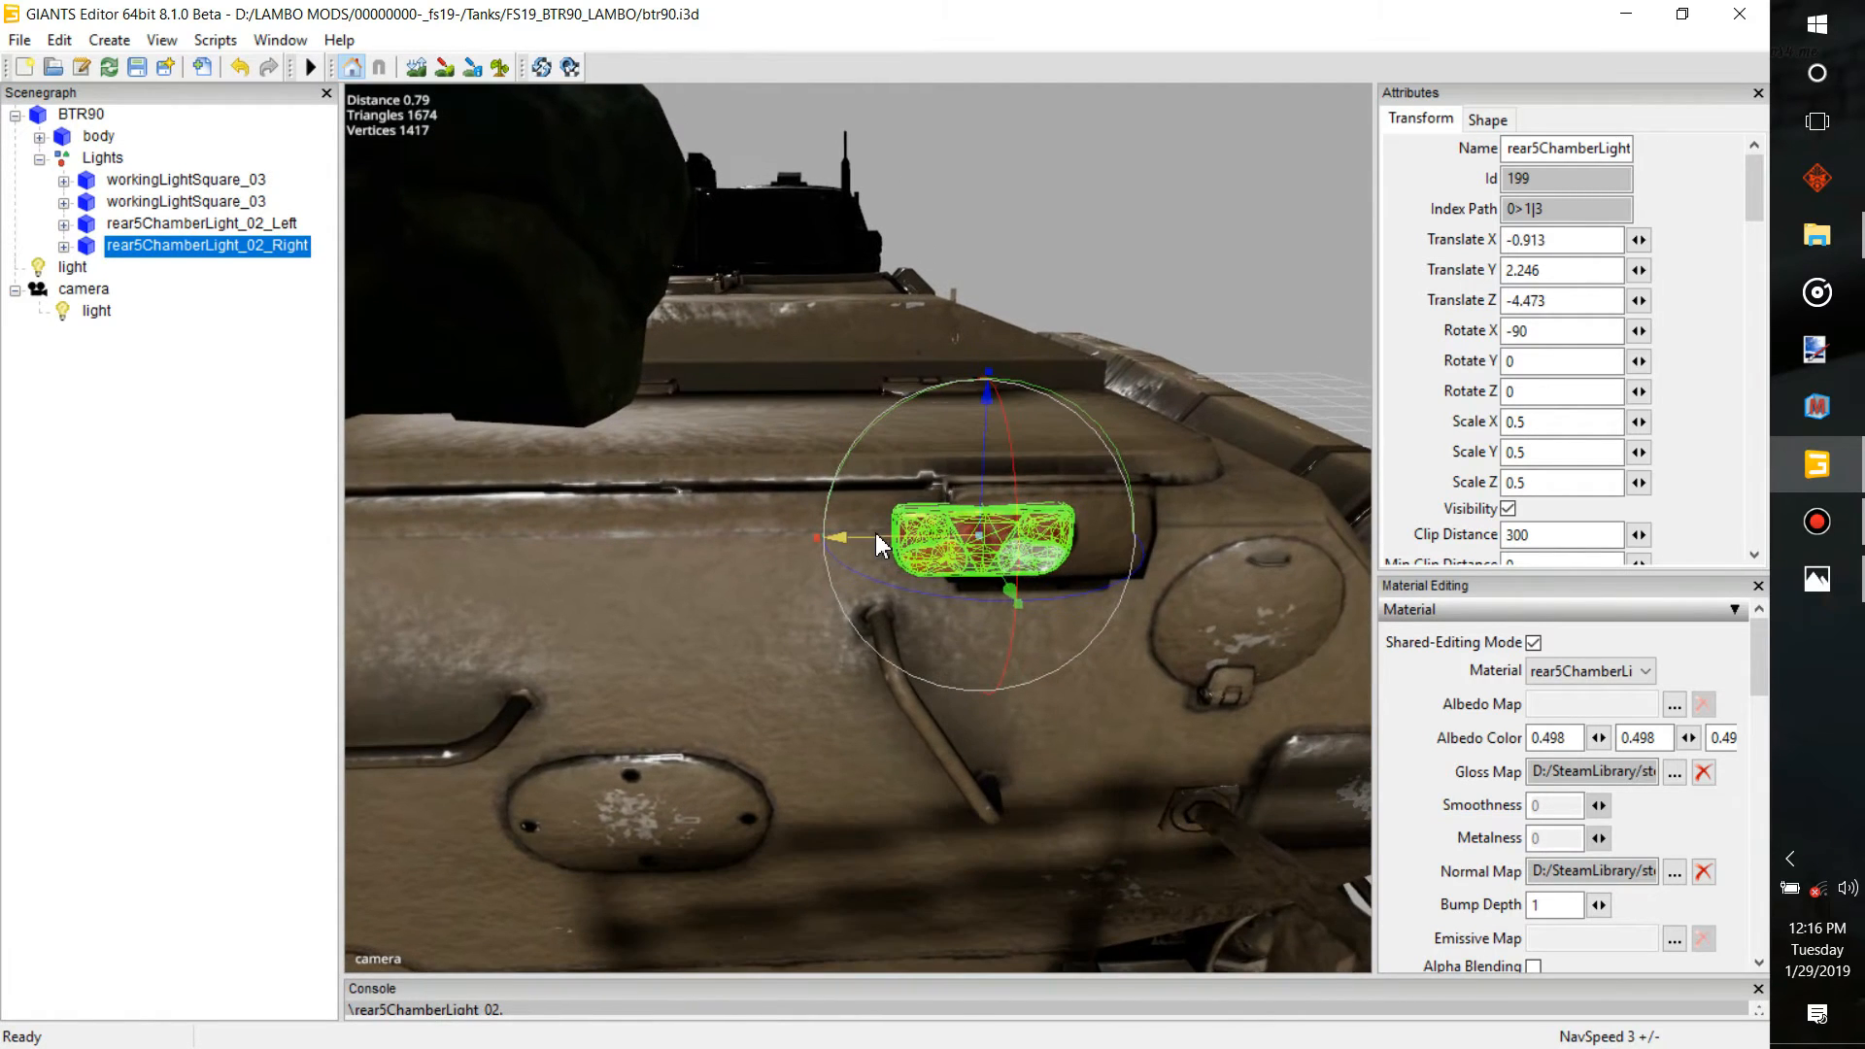
drag(876, 538, 1239, 739)
scroll(1132, 538, up, 2)
scroll(942, 559, up, 2)
scroll(956, 613, down, 5)
scroll(1001, 530, up, 5)
scroll(935, 473, up, 2)
scroll(1111, 652, down, 10)
alt+drag(1111, 653, 1142, 645)
click(1142, 653)
Examine the fit of both rear lights in their housings and review each light object in the Lights group
scroll(1054, 651, up, 10)
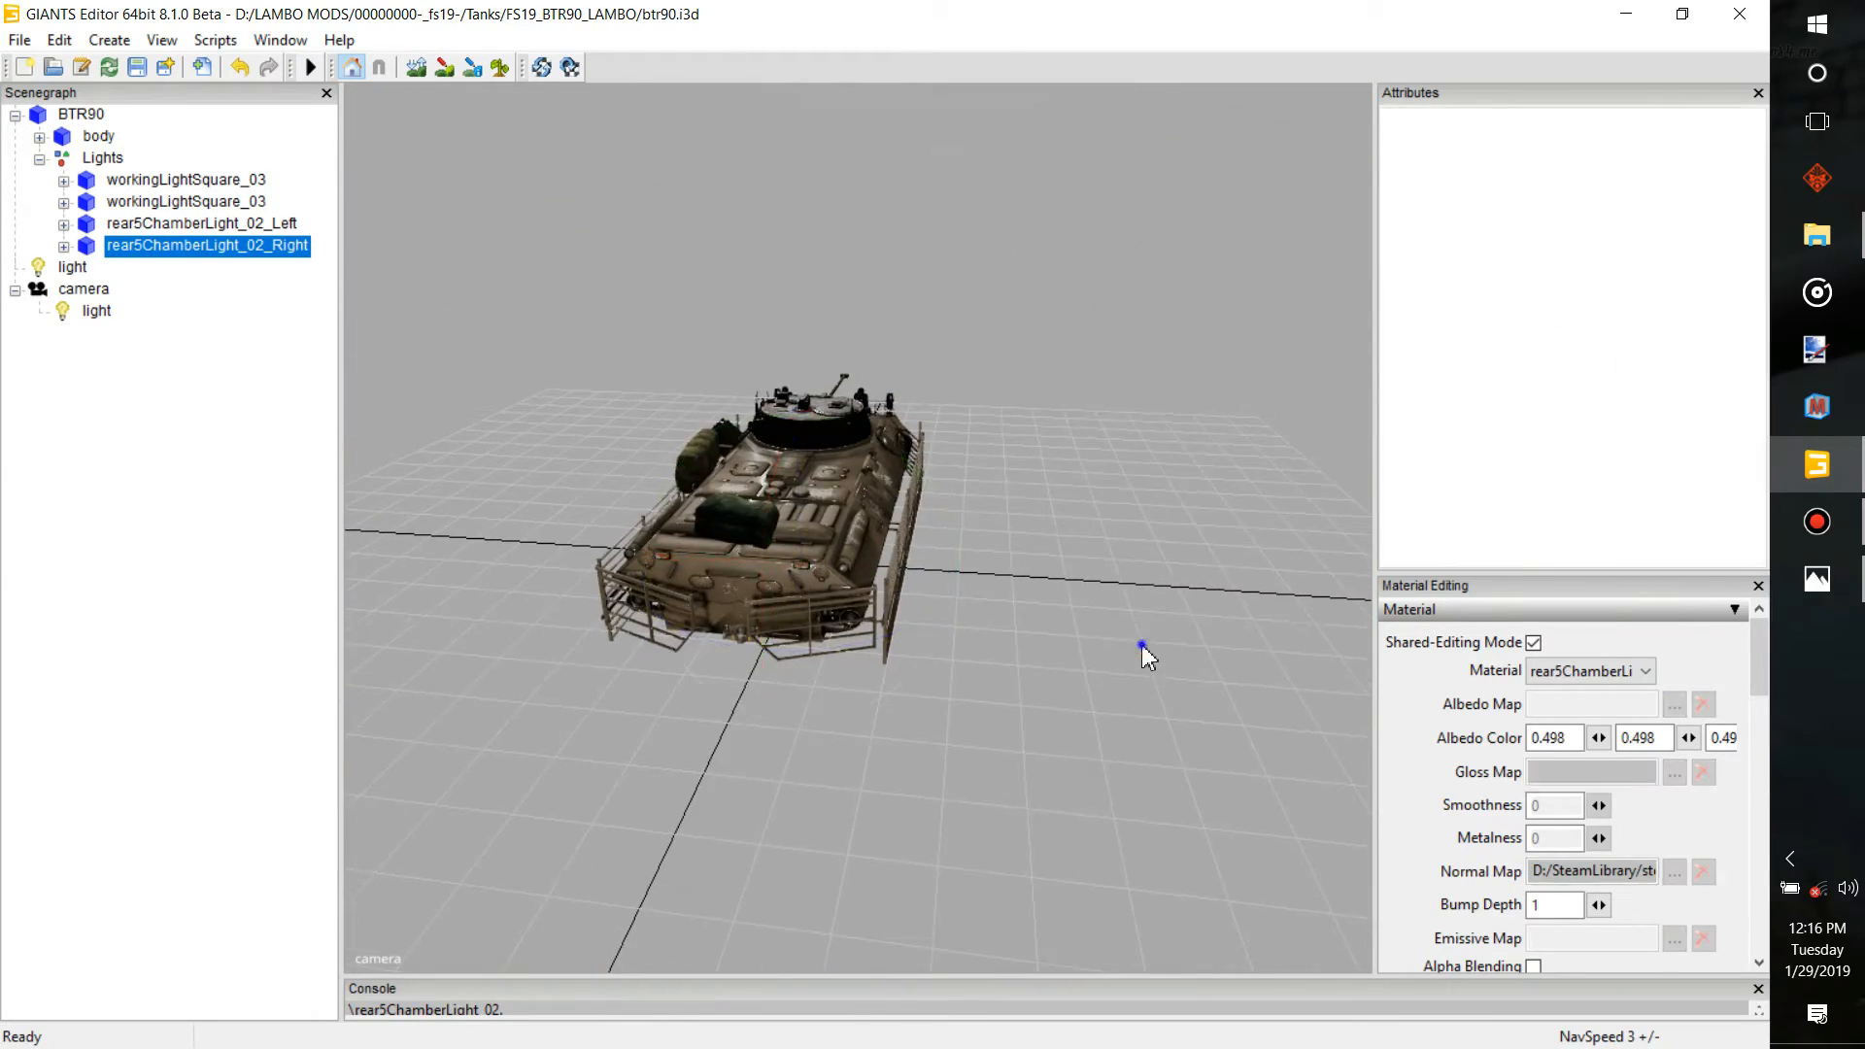
scroll(1127, 607, down, 5)
alt+middle_drag(1129, 603, 1117, 593)
scroll(1076, 591, up, 8)
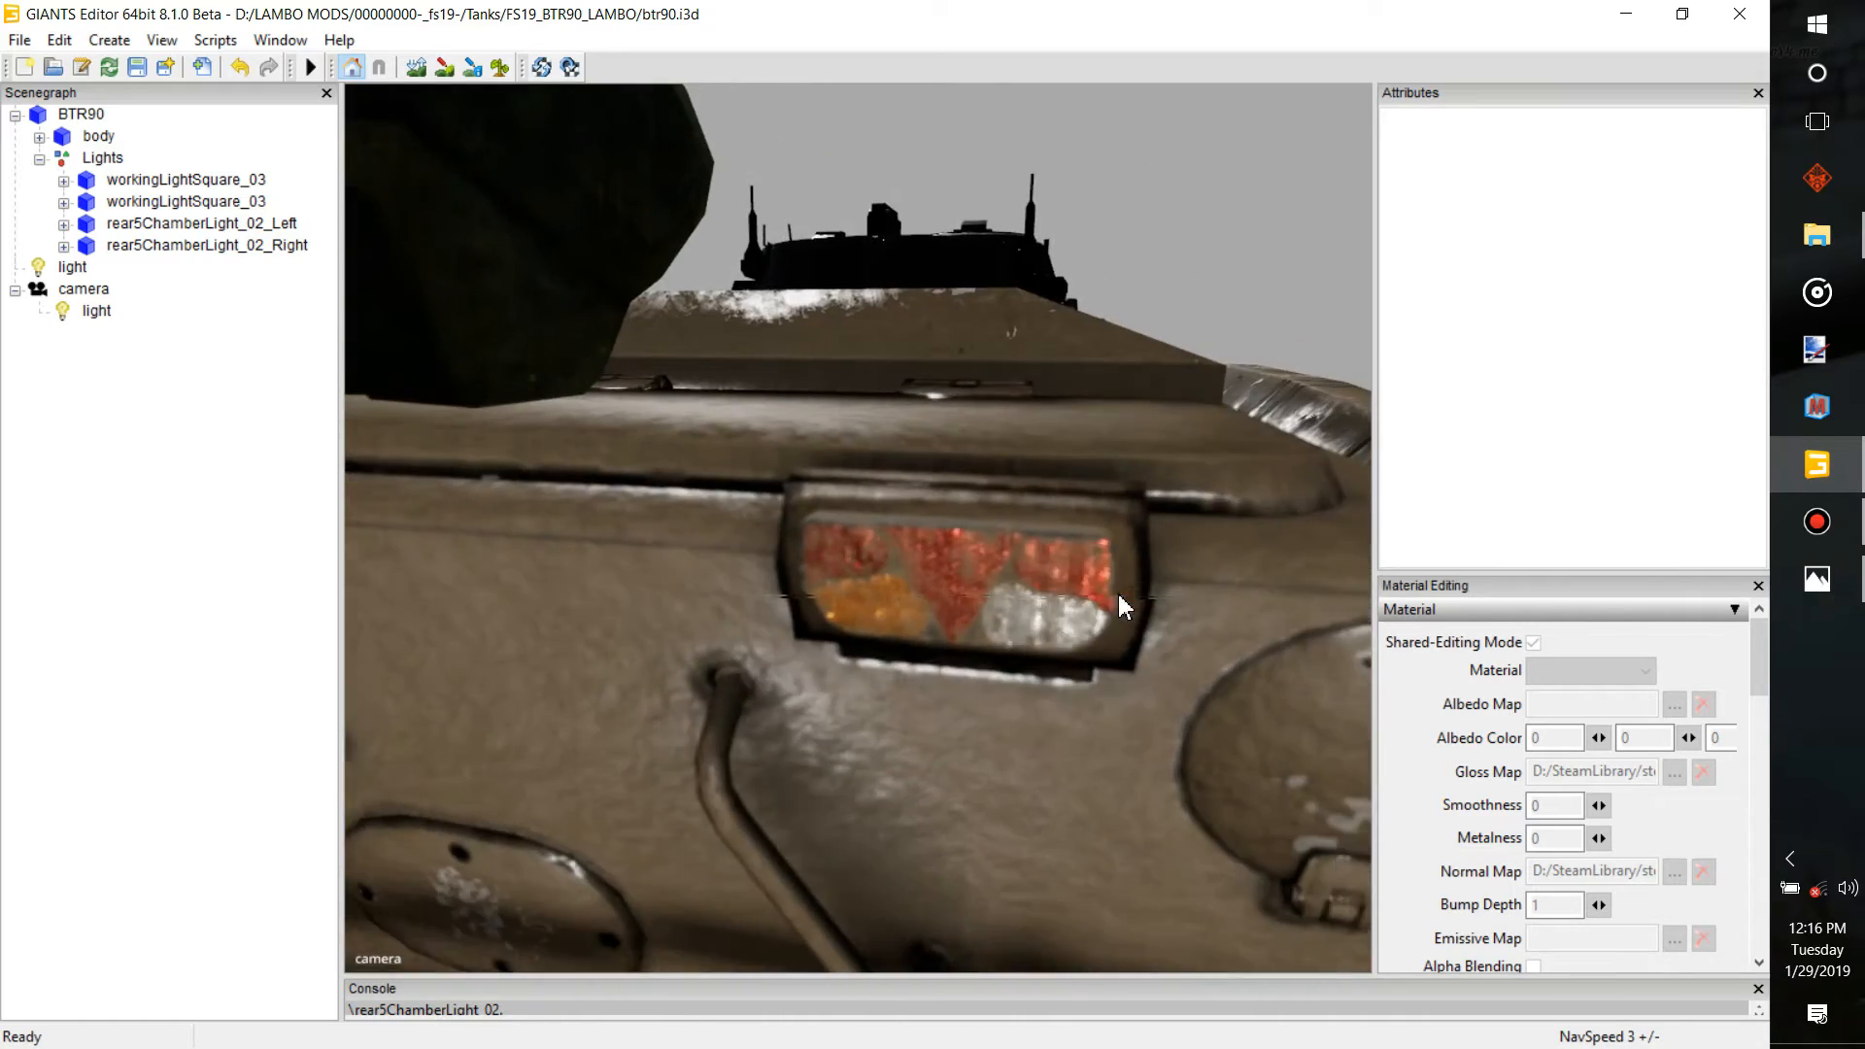
scroll(1134, 526, down, 10)
alt+drag(1133, 527, 1192, 527)
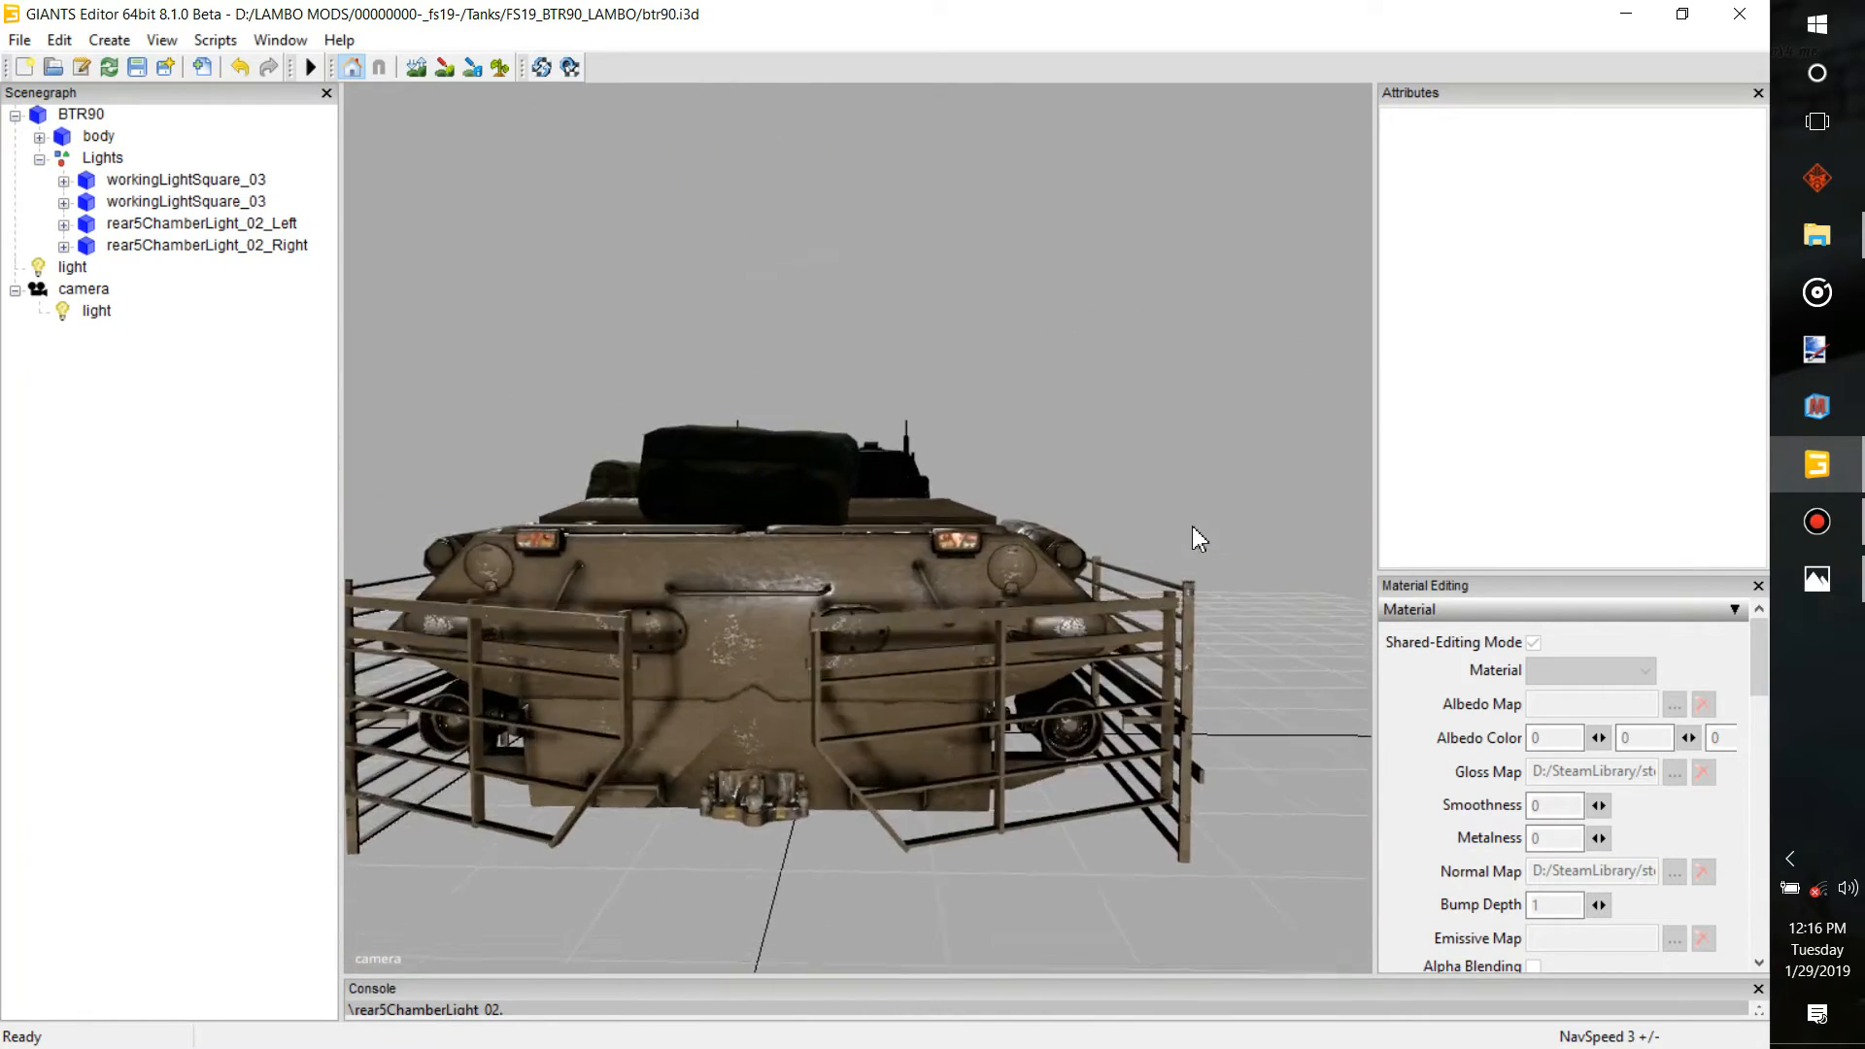
scroll(1192, 524, up, 8)
alt+middle_drag(1191, 523, 1040, 526)
alt+drag(1040, 526, 1273, 532)
scroll(1145, 536, down, 5)
scroll(1144, 540, up, 5)
scroll(1274, 532, down, 5)
click(267, 245)
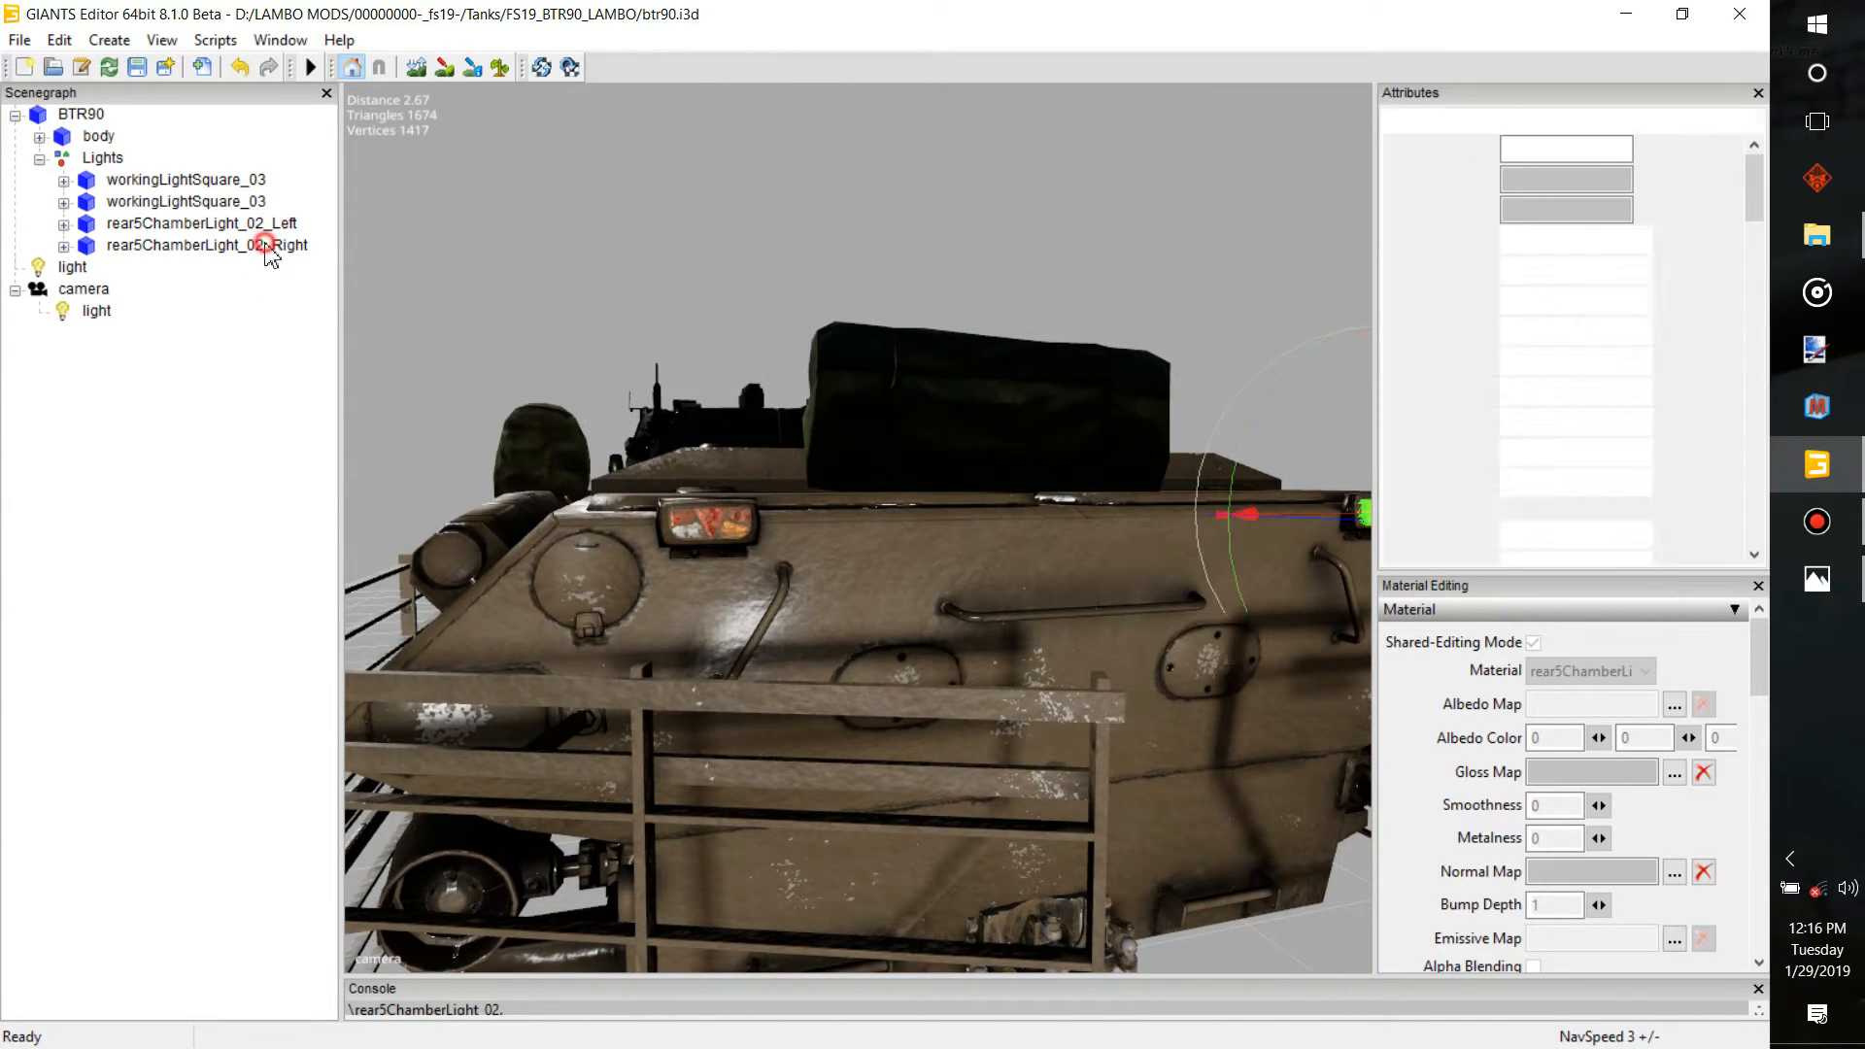
click(258, 223)
click(233, 201)
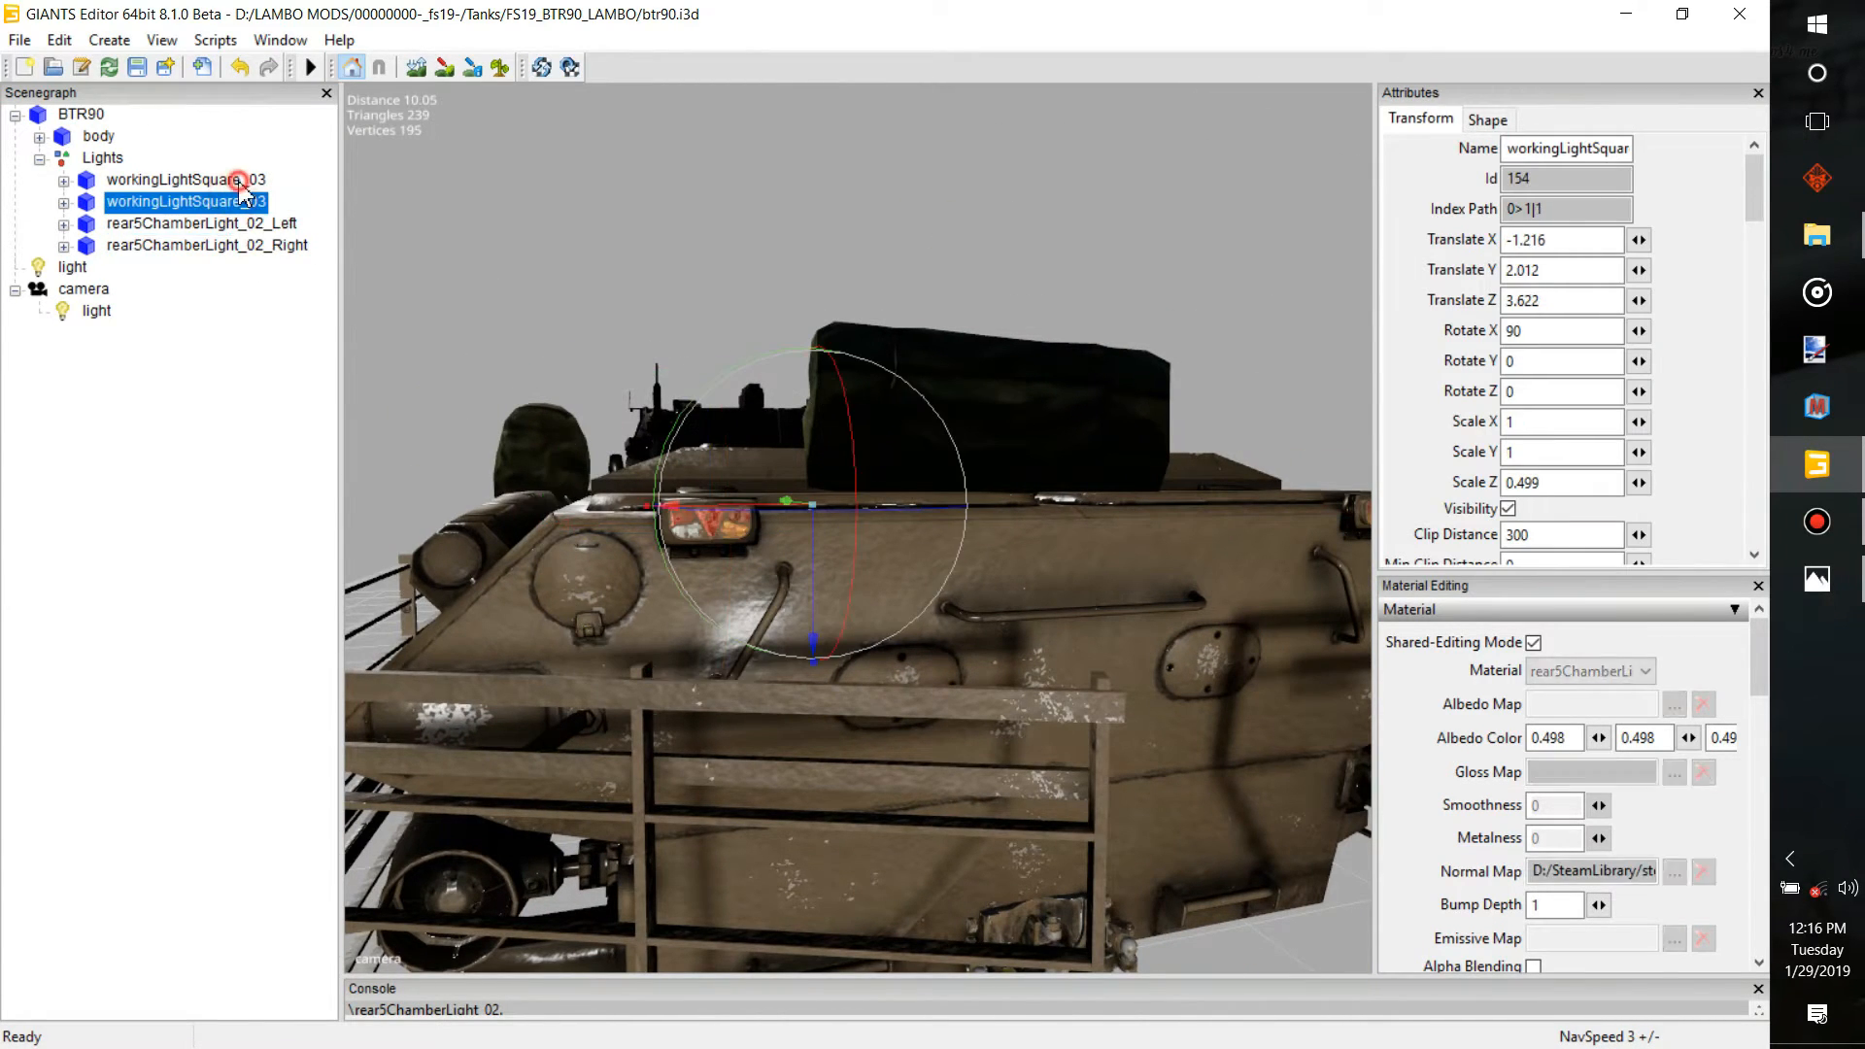
key(Up)
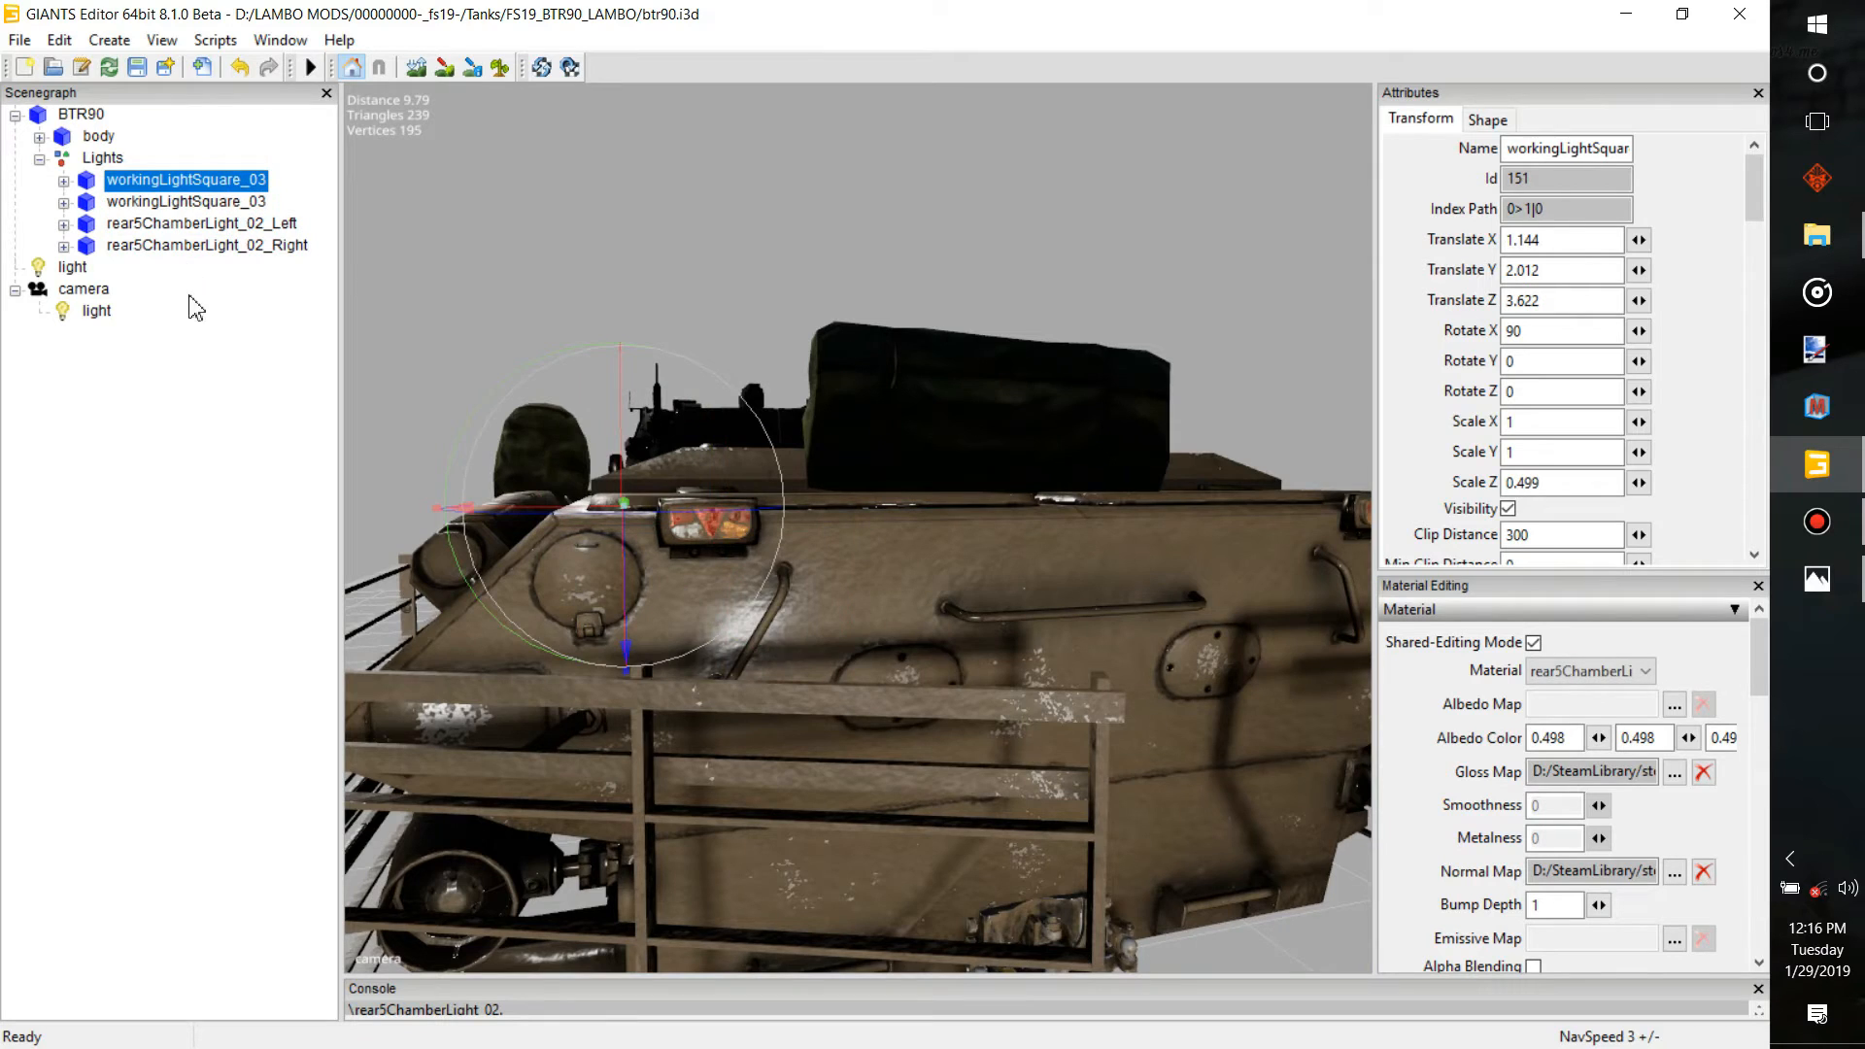
Create a new transform group and name it reallight
click(109, 40)
click(166, 69)
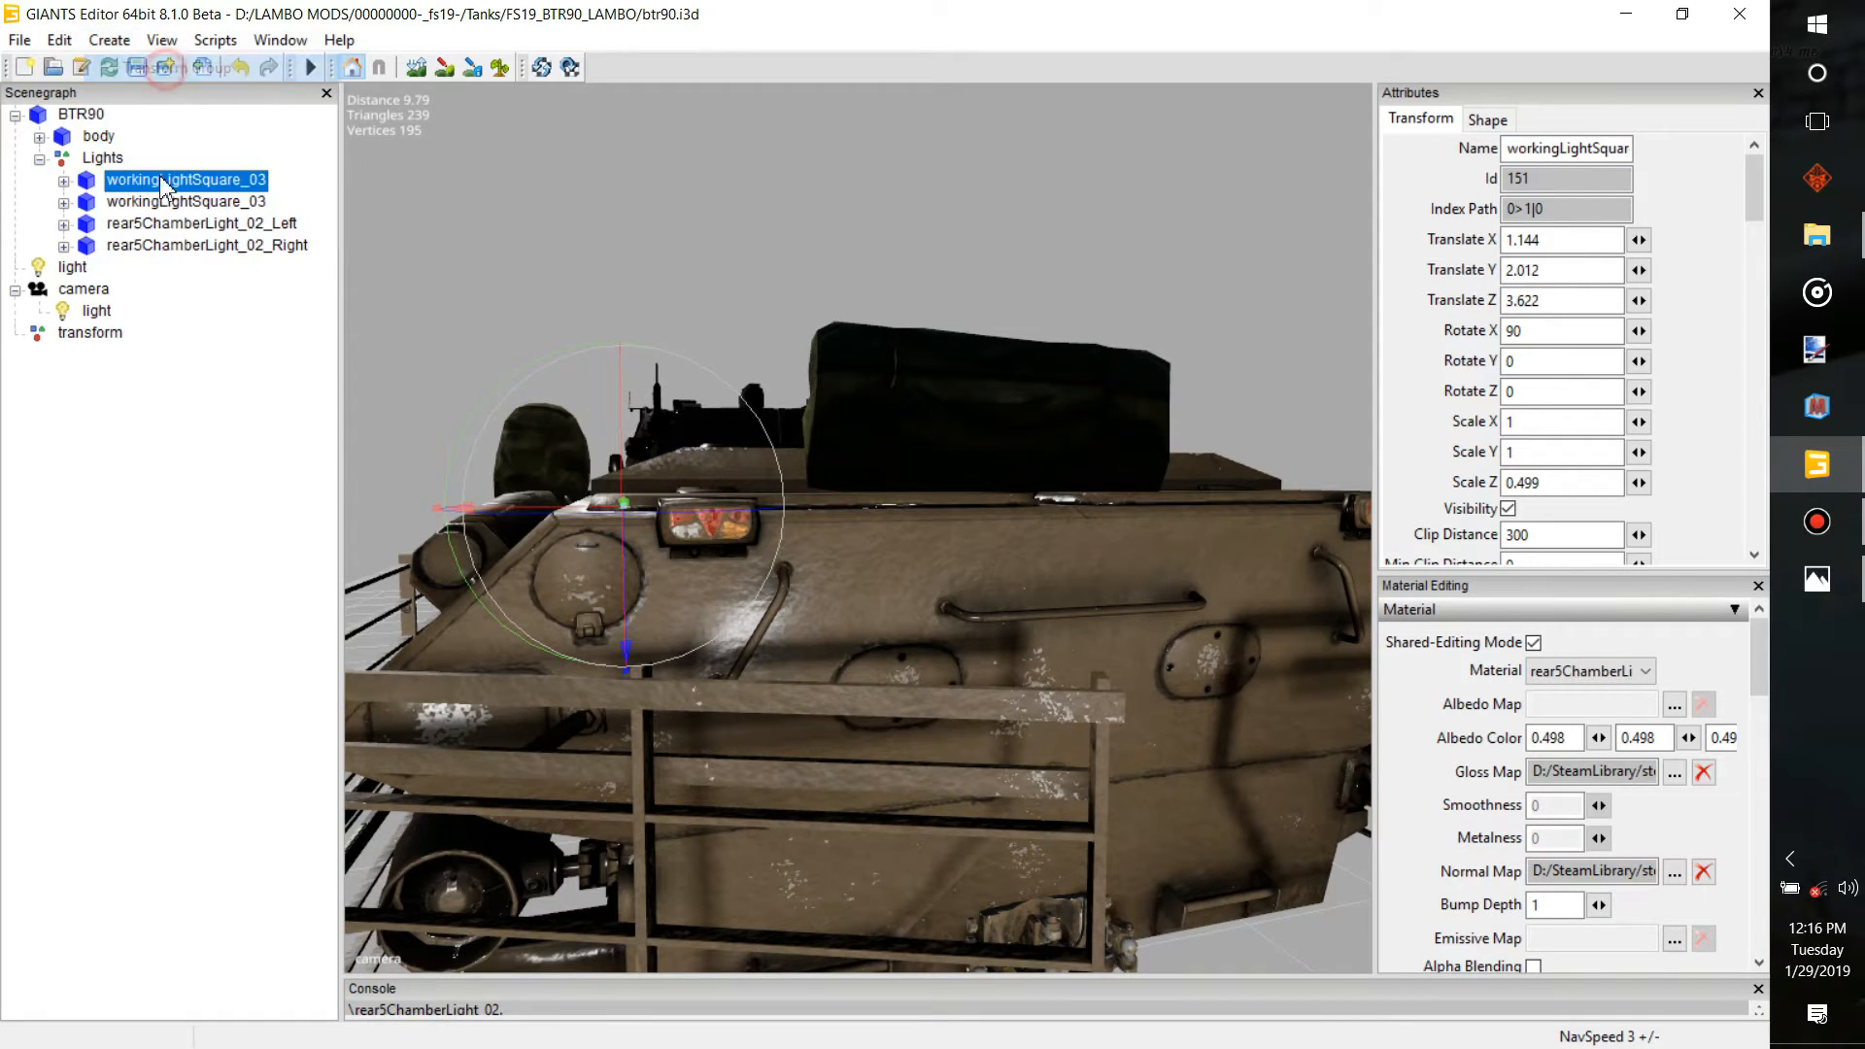
click(92, 334)
double_click(1586, 148)
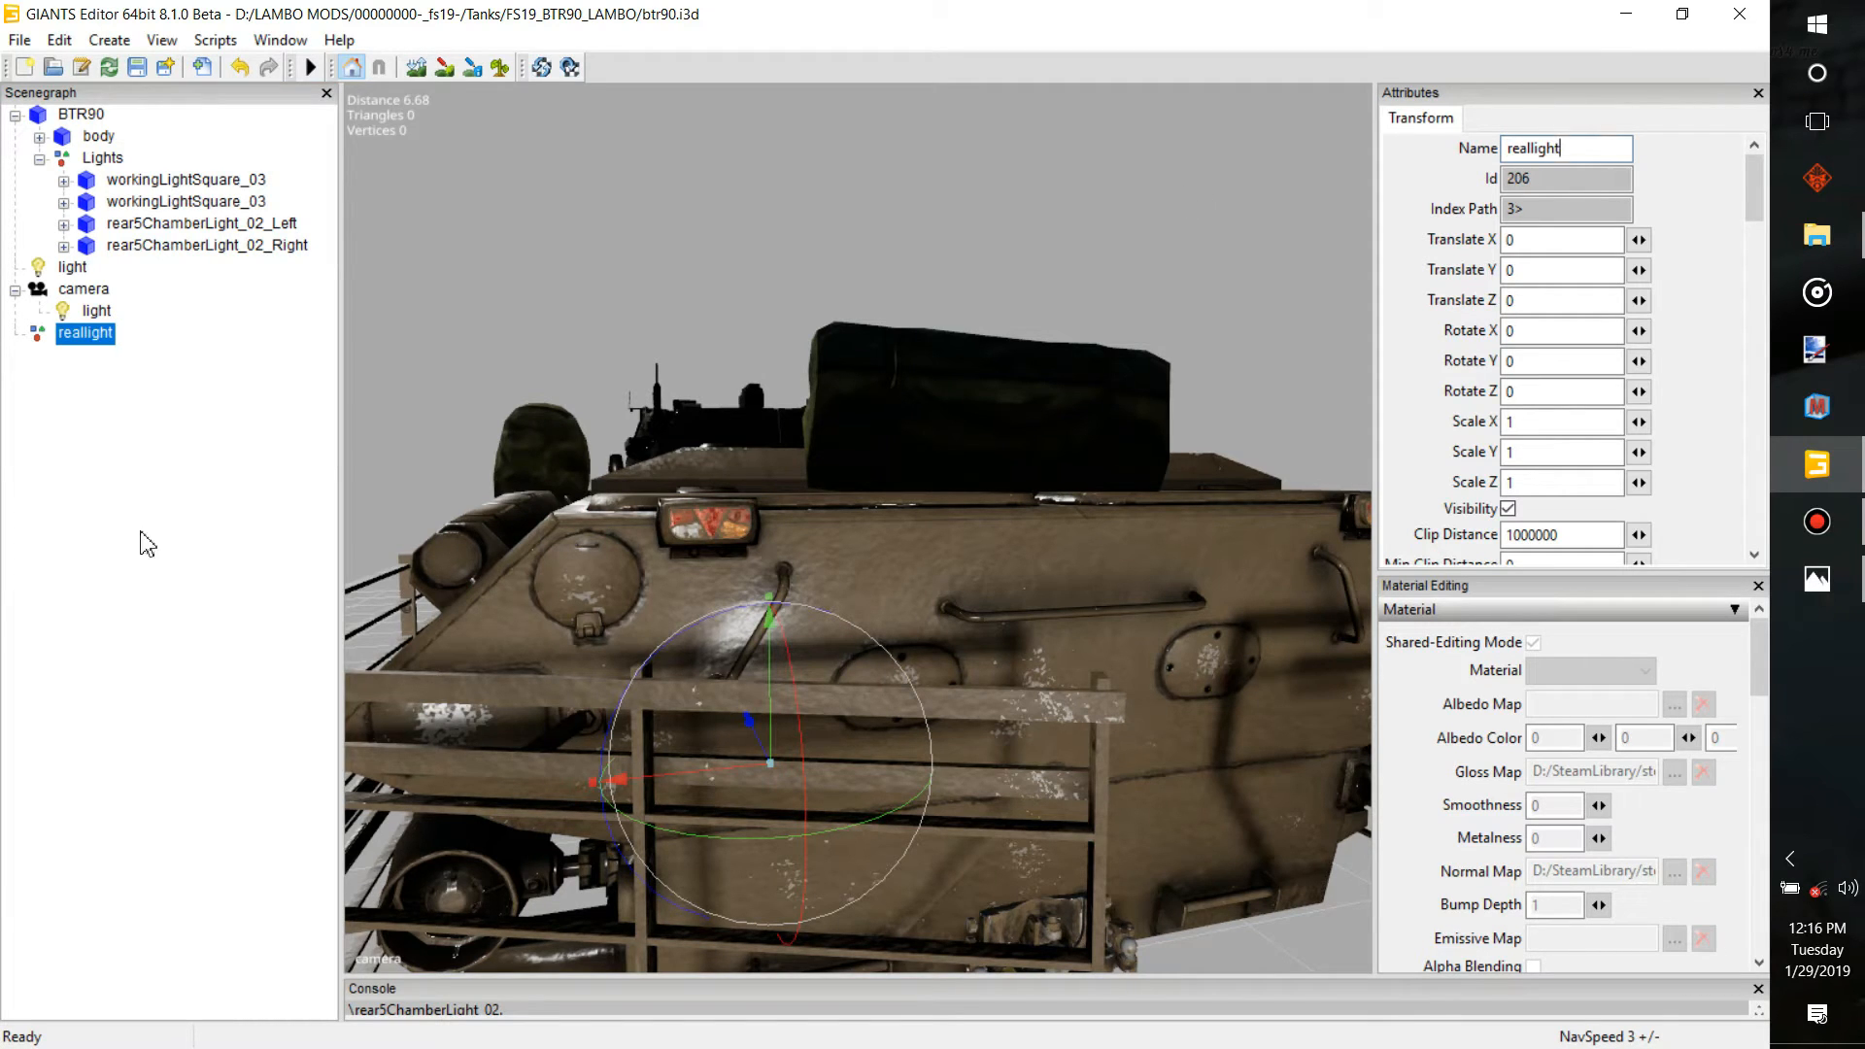
Move the reallight transform group into the BTR90's Lights group
key(Delete)
click(101, 159)
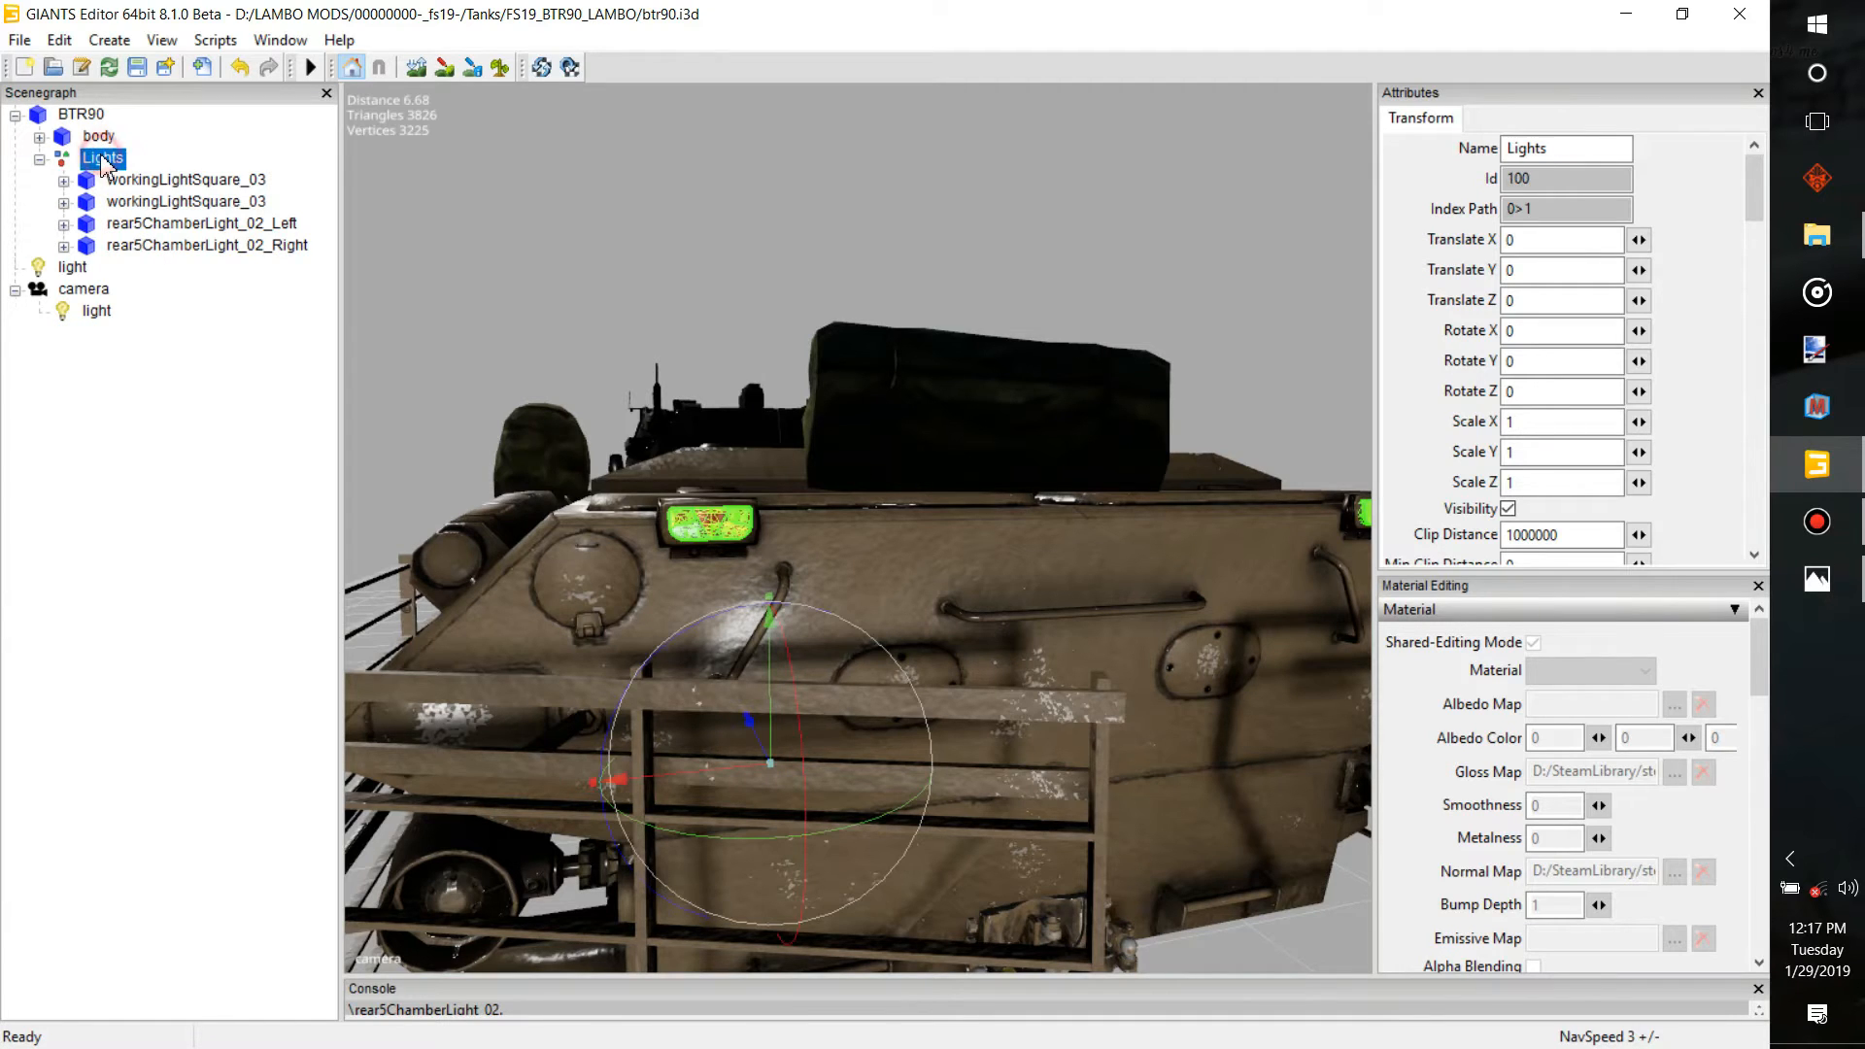
key(ctrl+v)
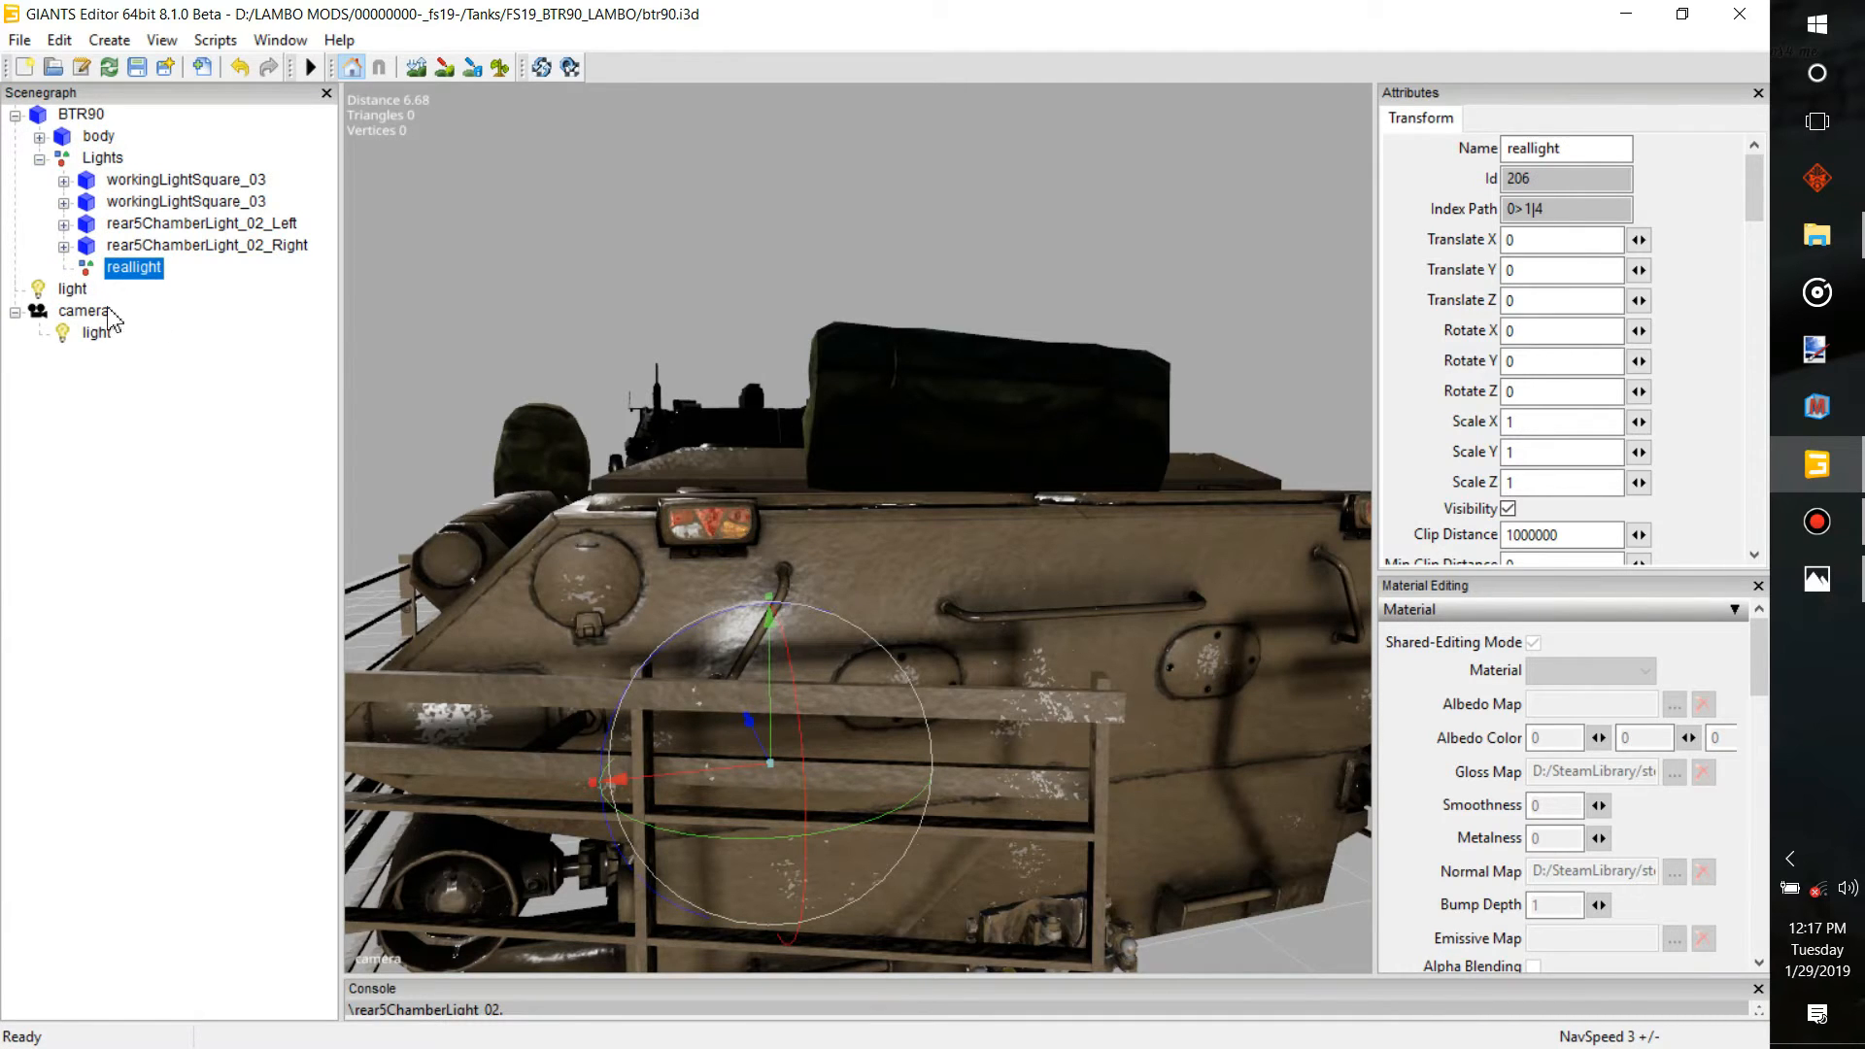
Import the pickup1978 model from the lizard folder in the game's data/vehicles directory
click(201, 70)
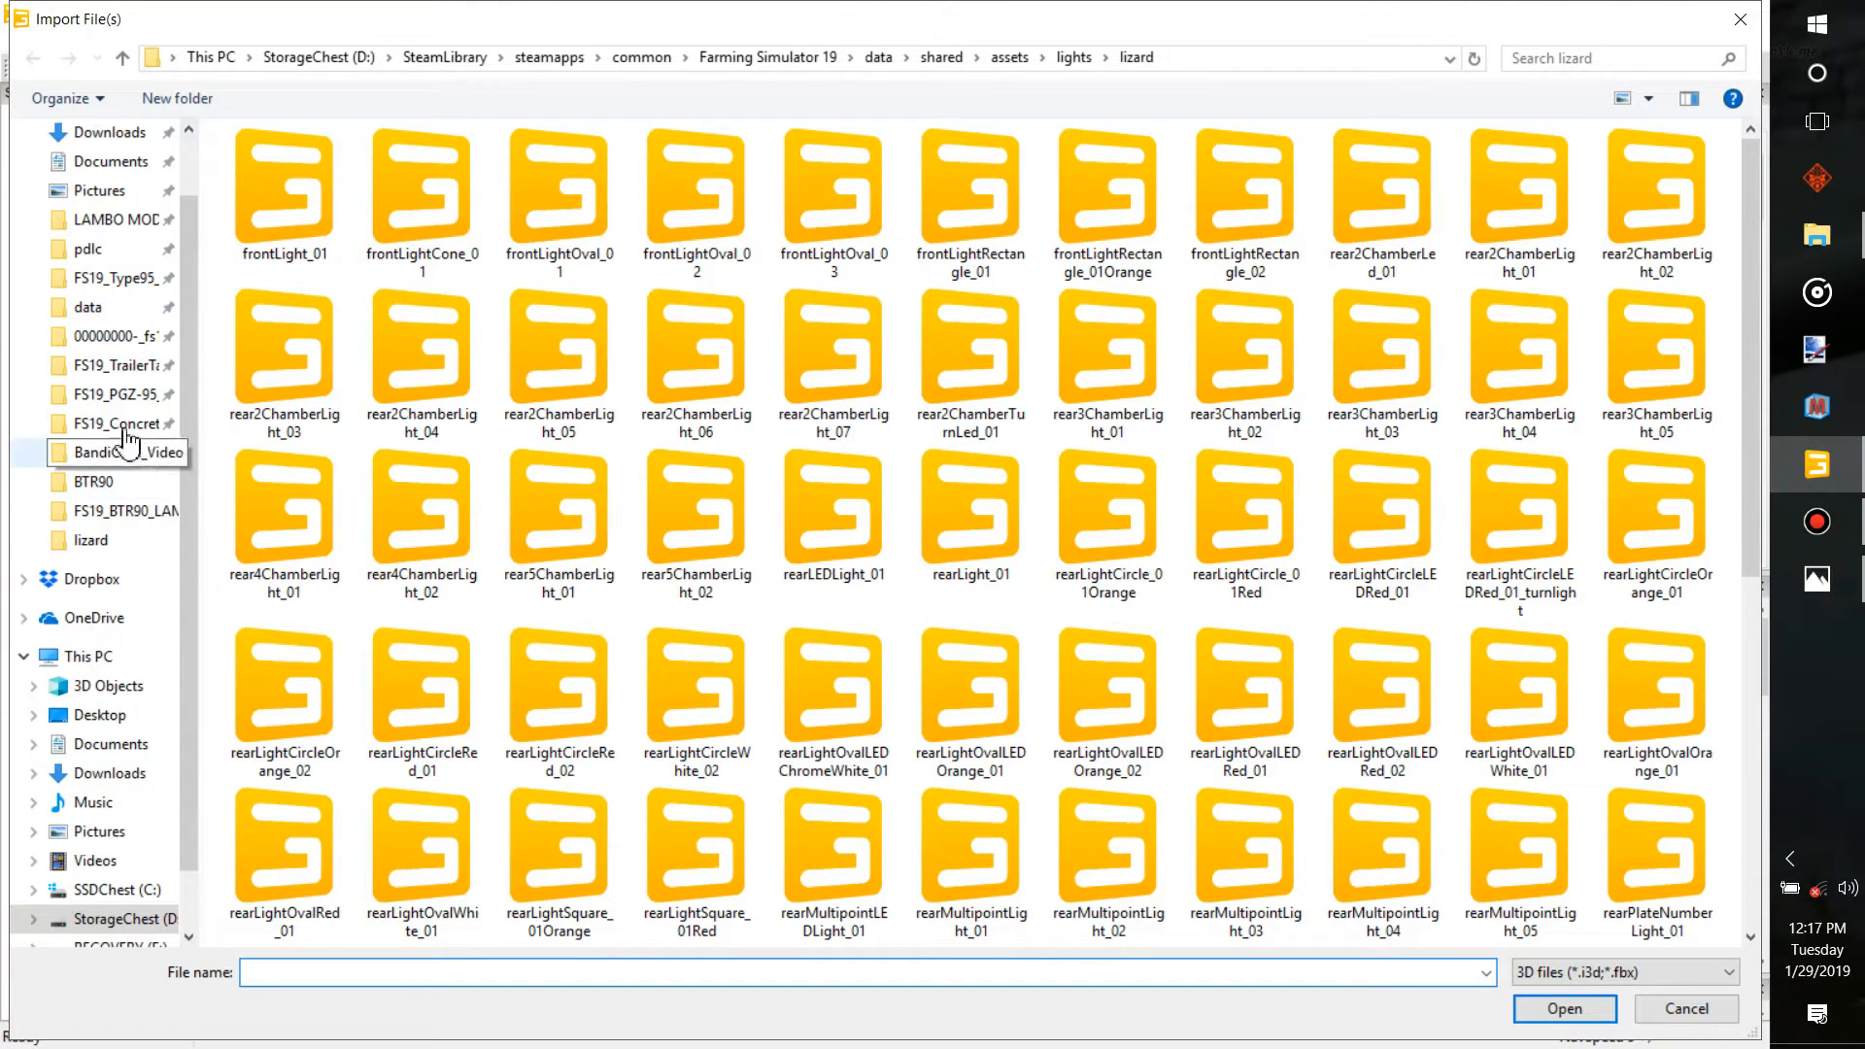
click(100, 317)
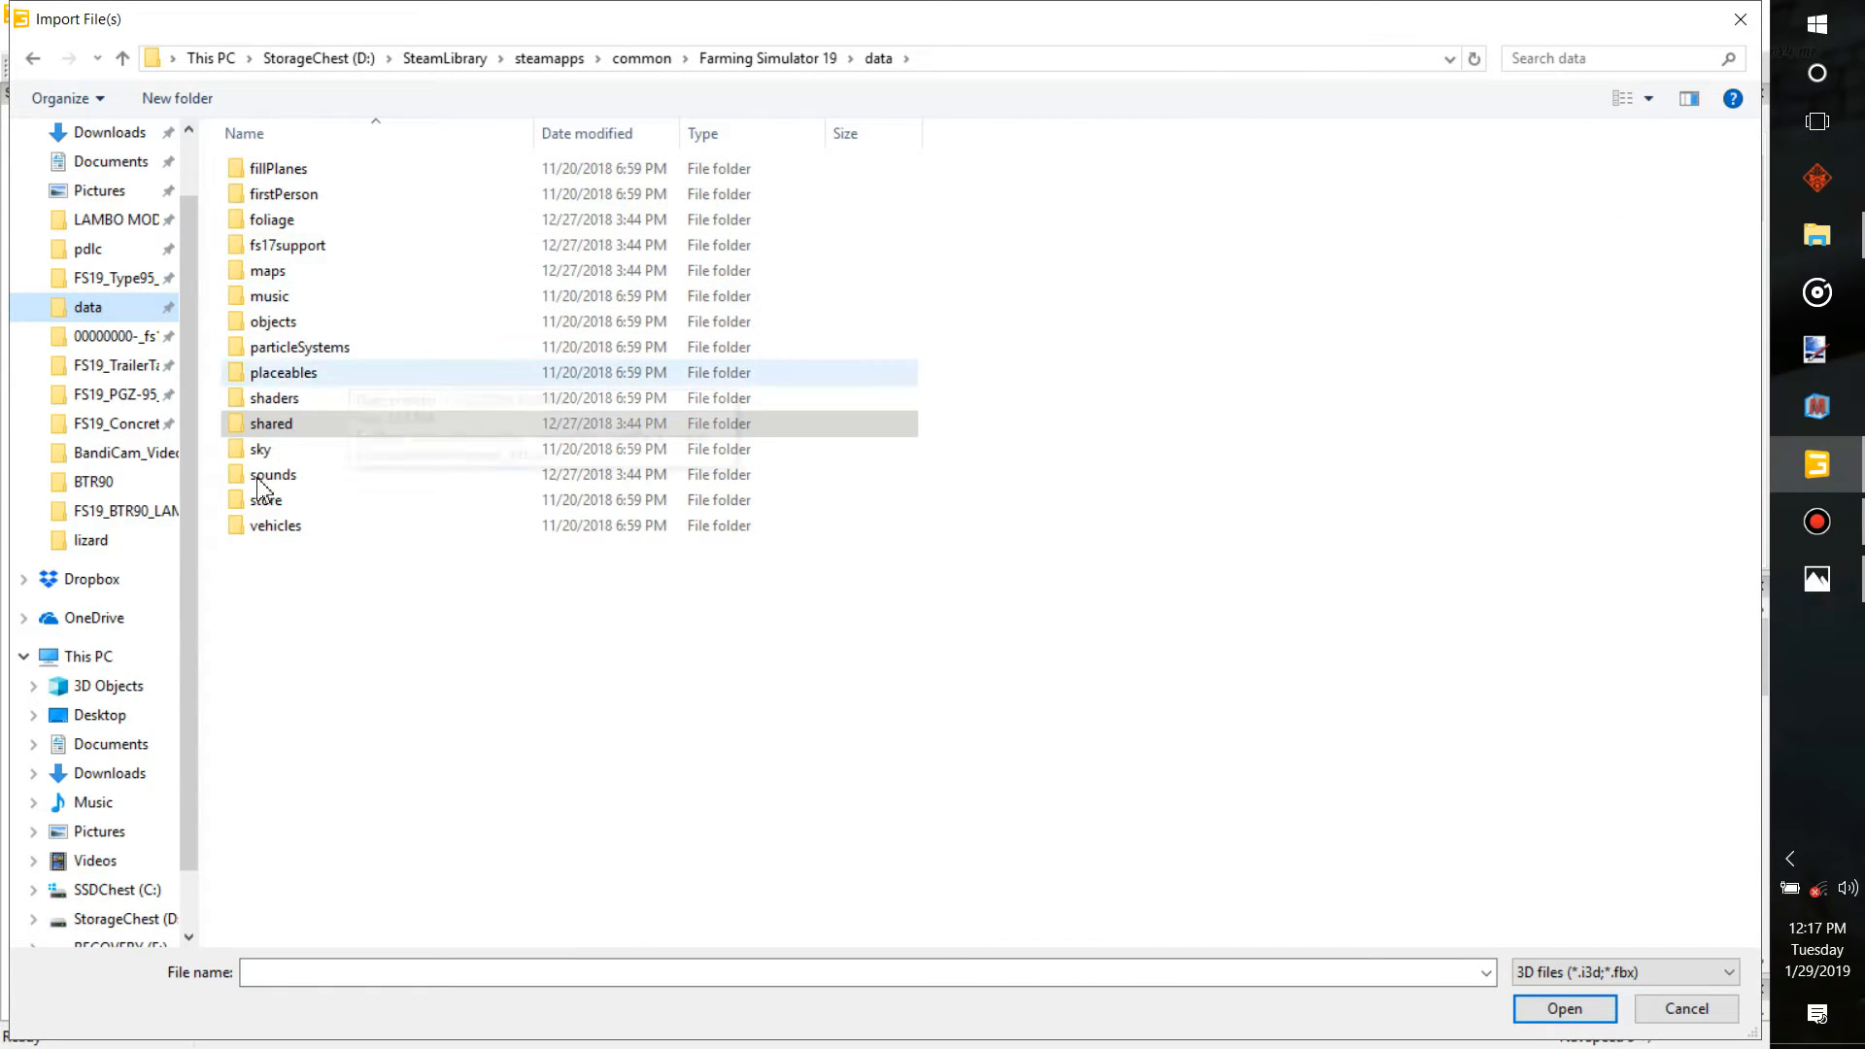
double_click(277, 526)
scroll(348, 586, down, 6)
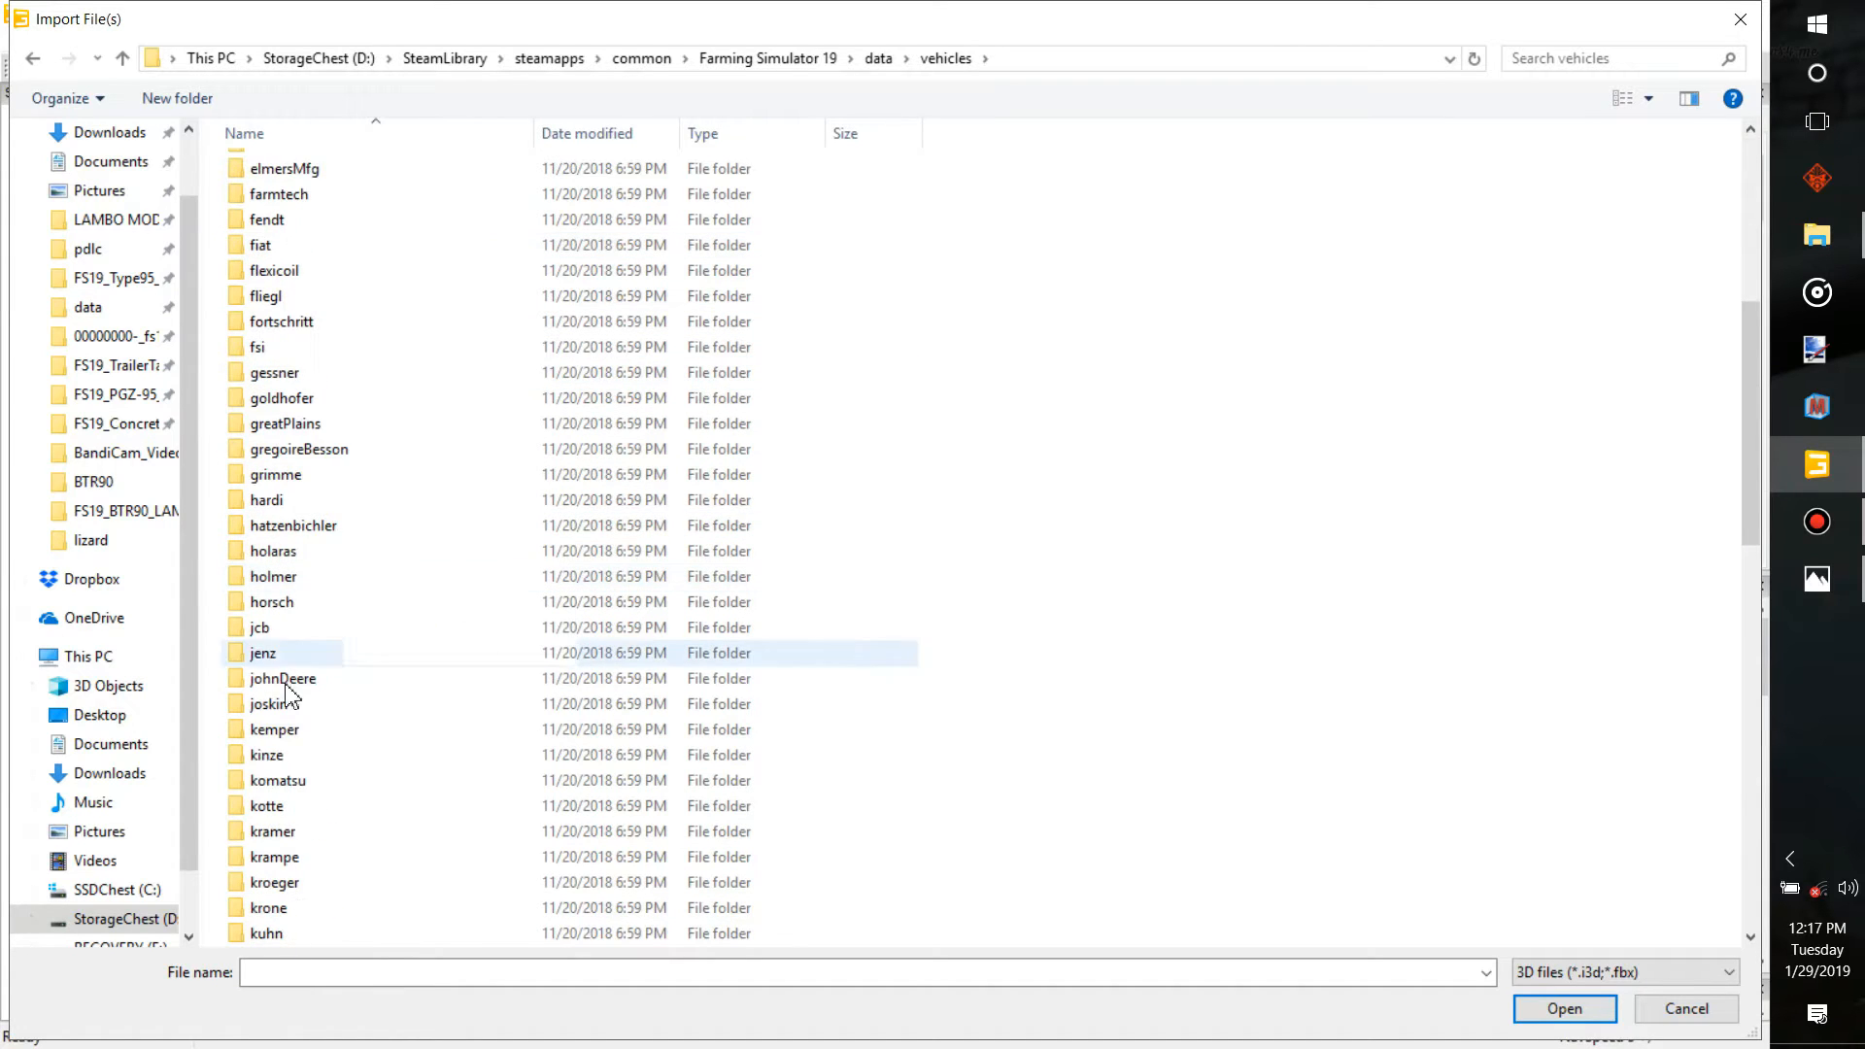
scroll(324, 816, down, 7)
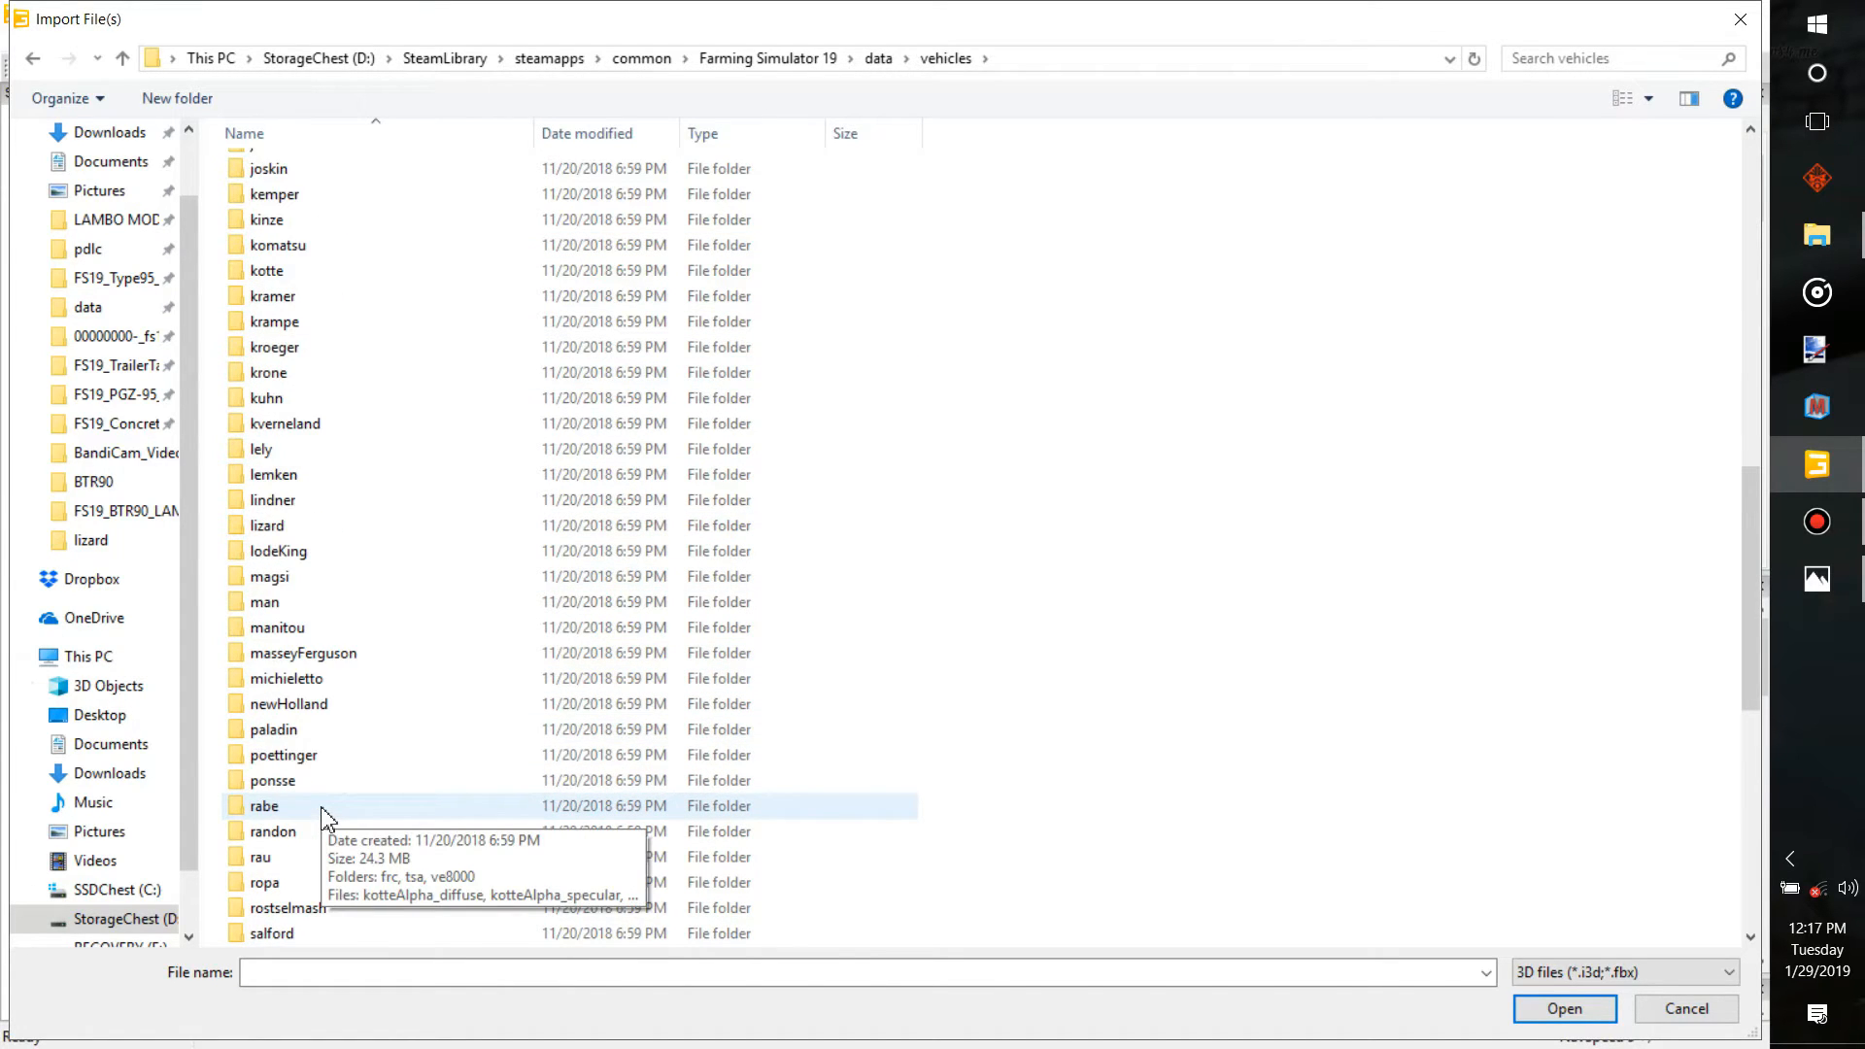
scroll(325, 816, up, 1)
double_click(269, 597)
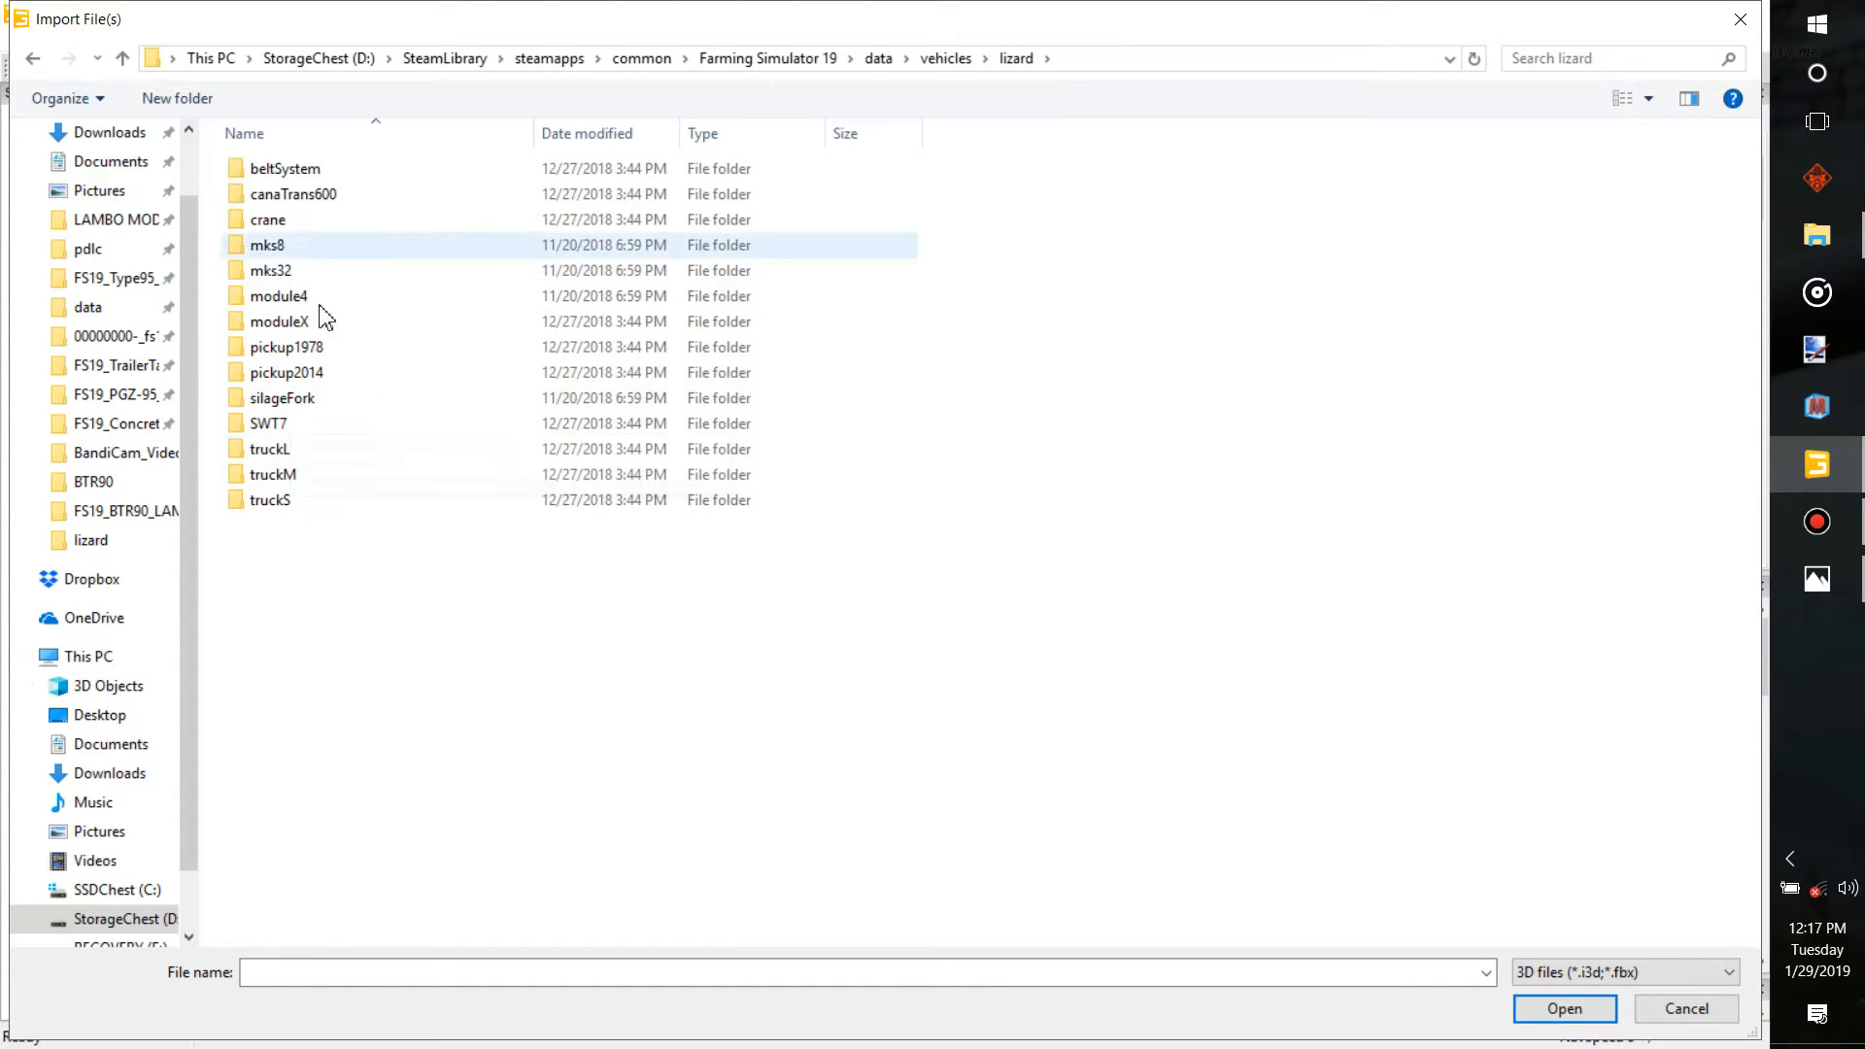
double_click(304, 347)
double_click(326, 230)
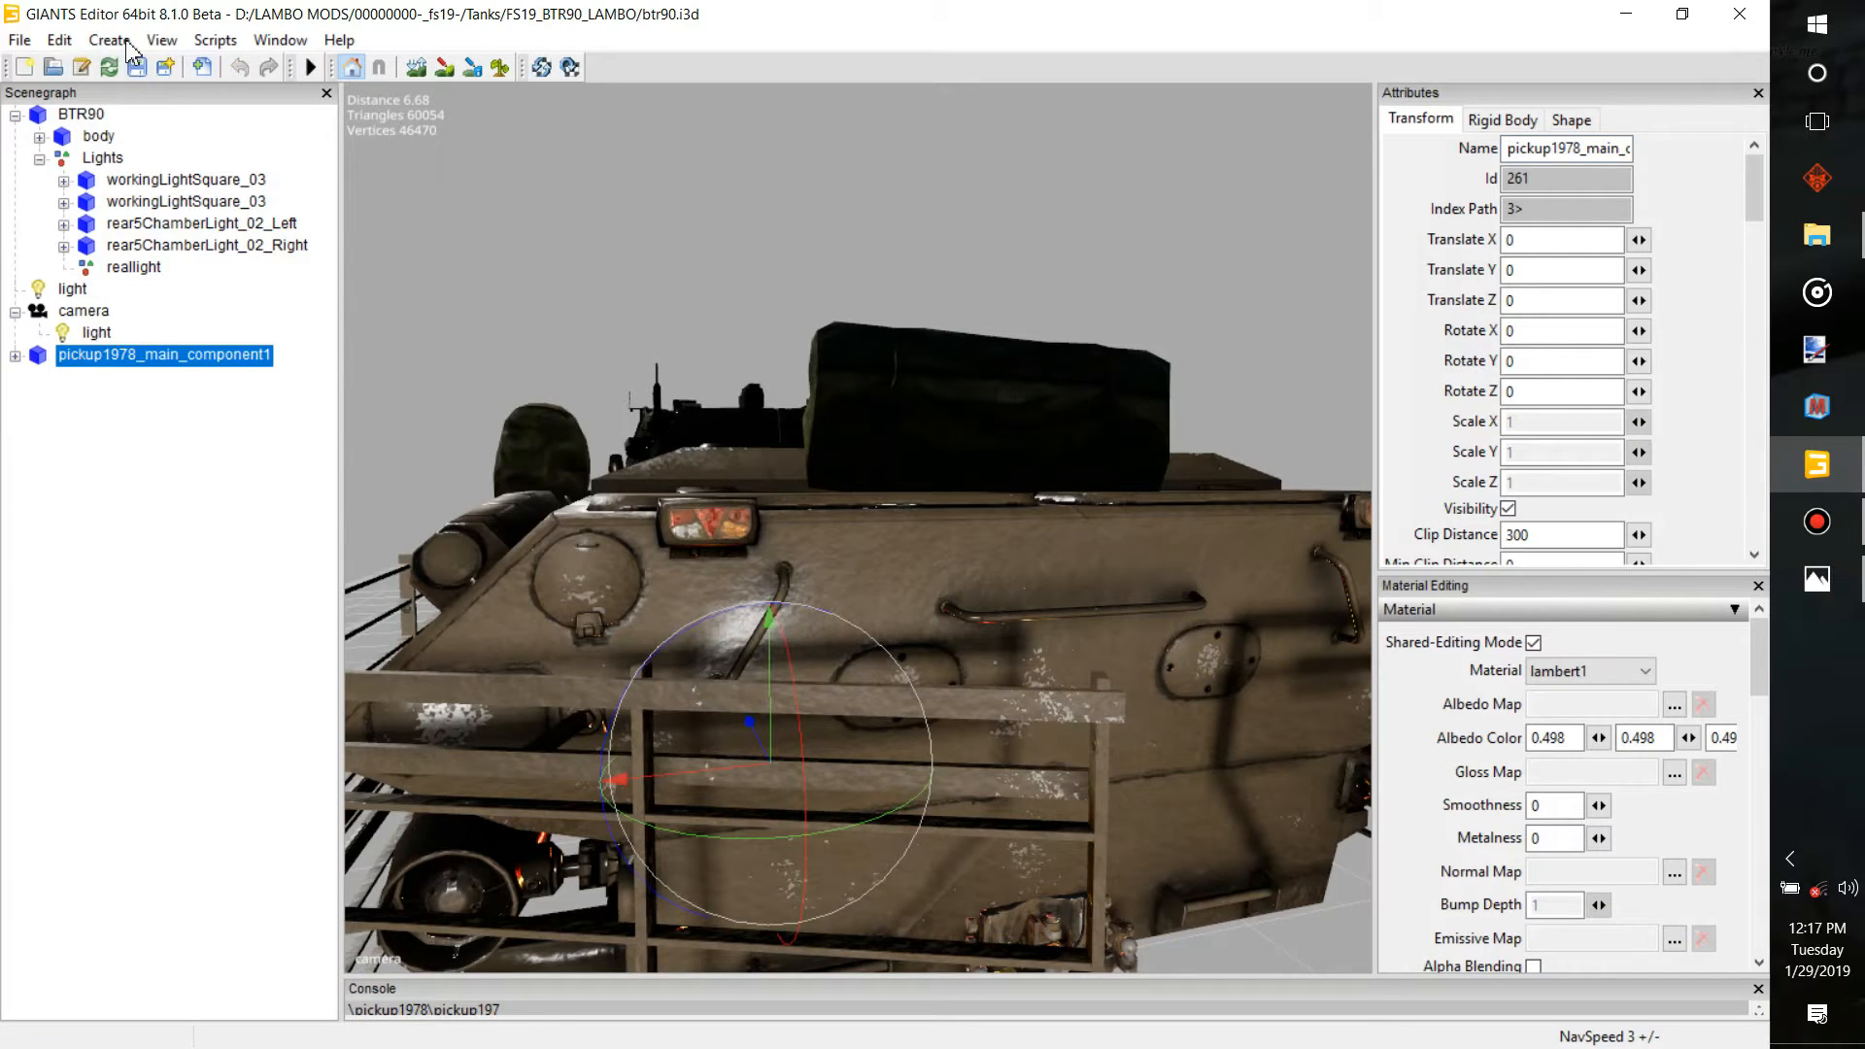
Save the btr90.i3d scene with the imported pickup in it
click(136, 72)
click(137, 70)
click(137, 70)
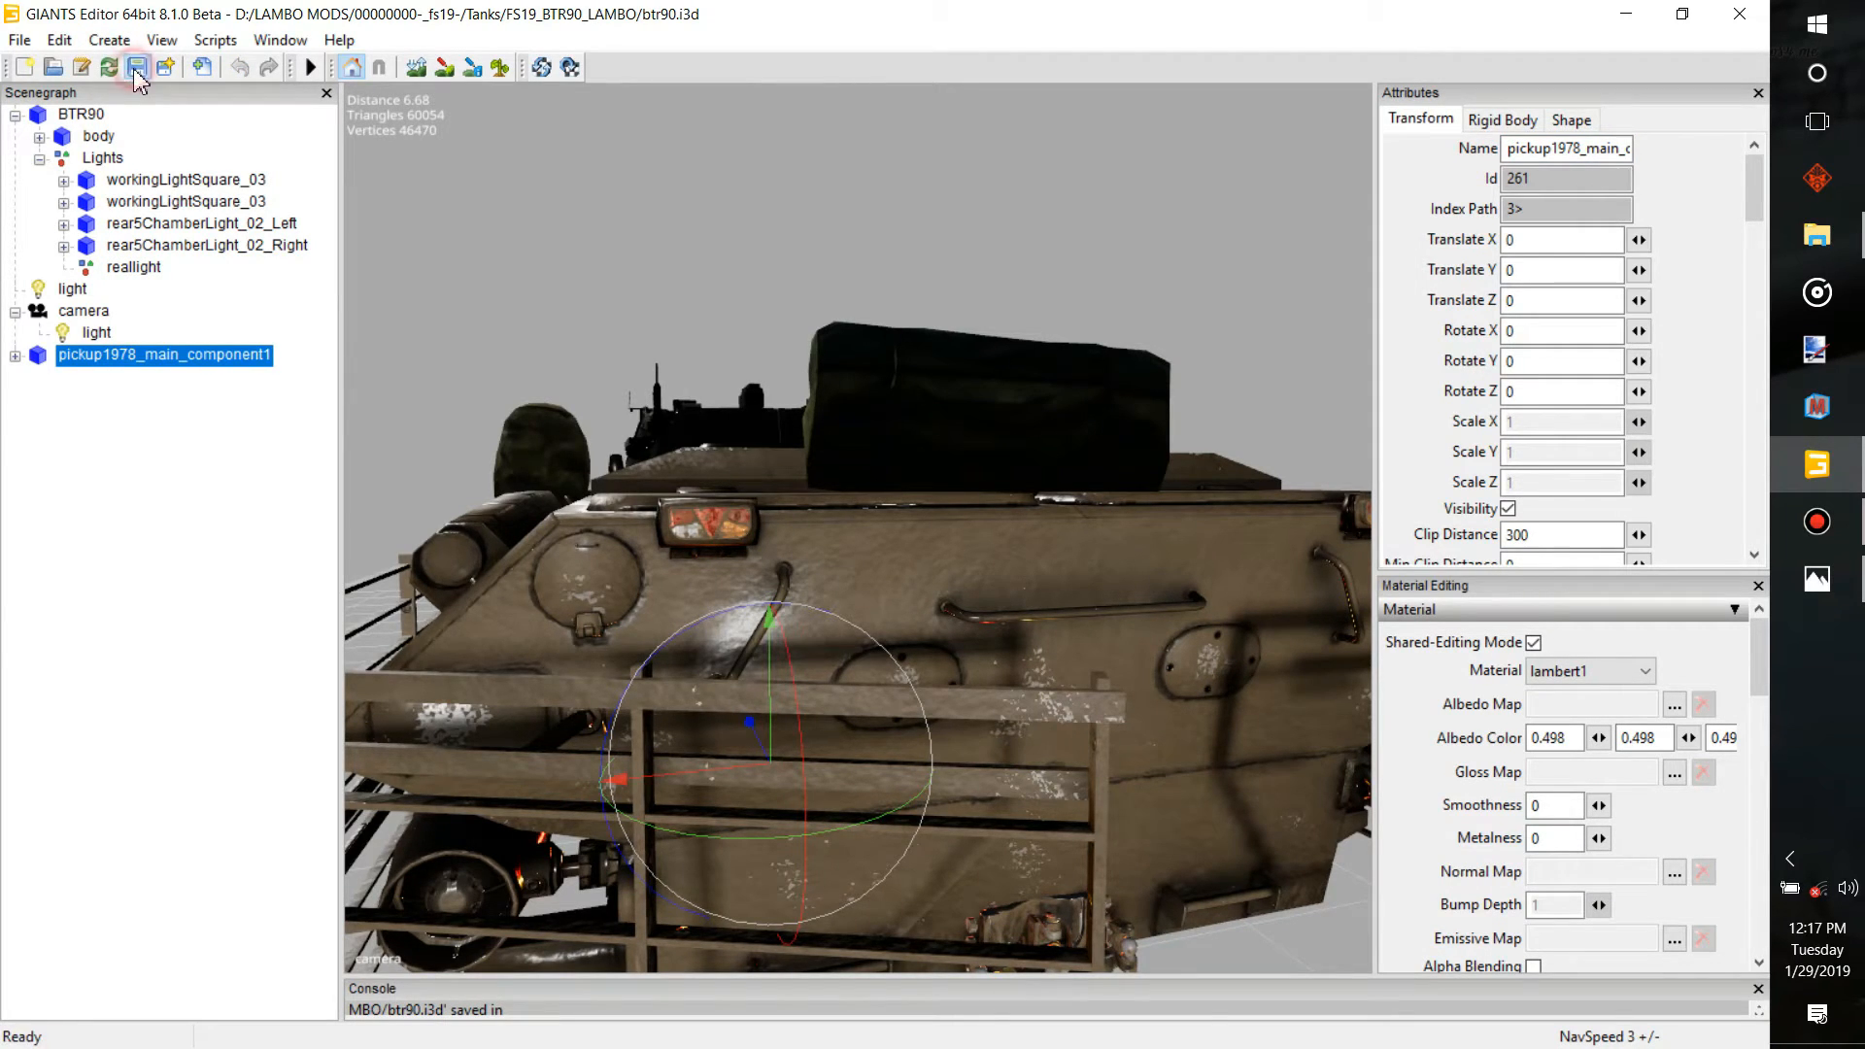
Expand pickup1978_main_component1 down to the contents of pickup1978_vis and move the pickup beside the BTR90 to about X 5.344
click(14, 357)
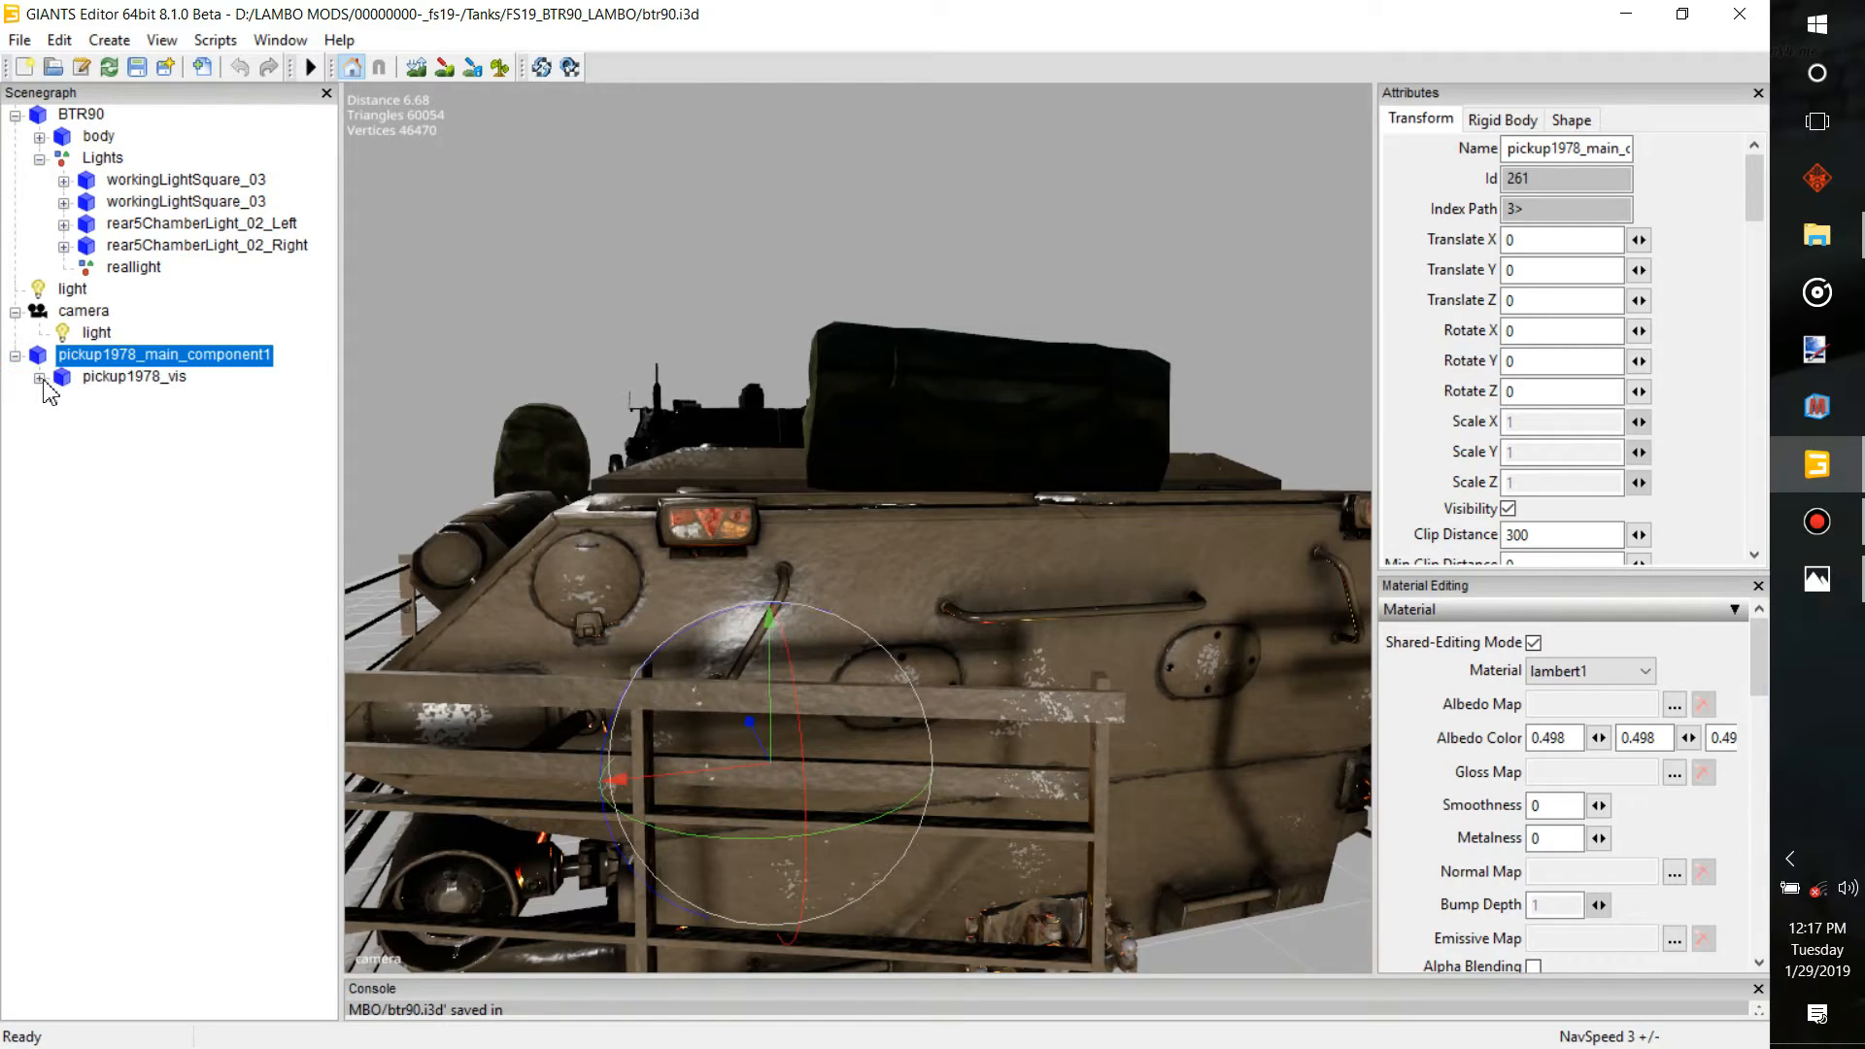
click(39, 377)
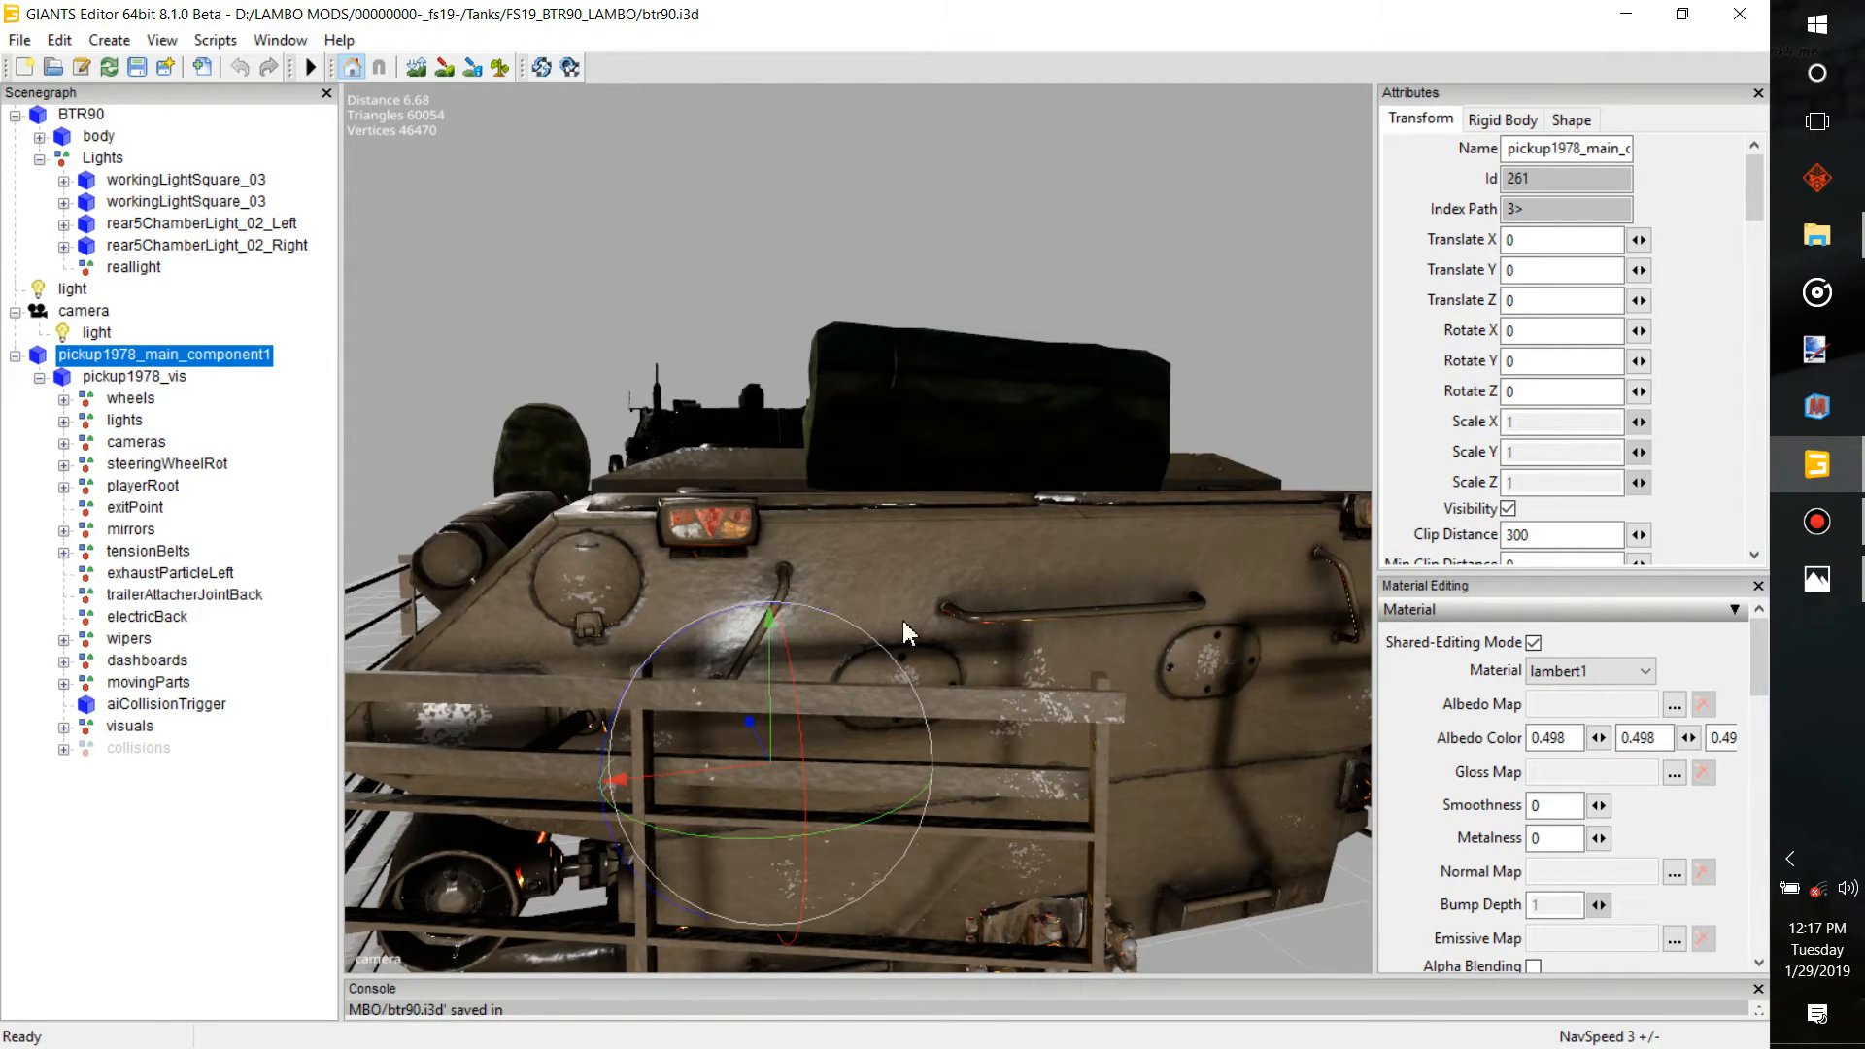
scroll(963, 717, up, 10)
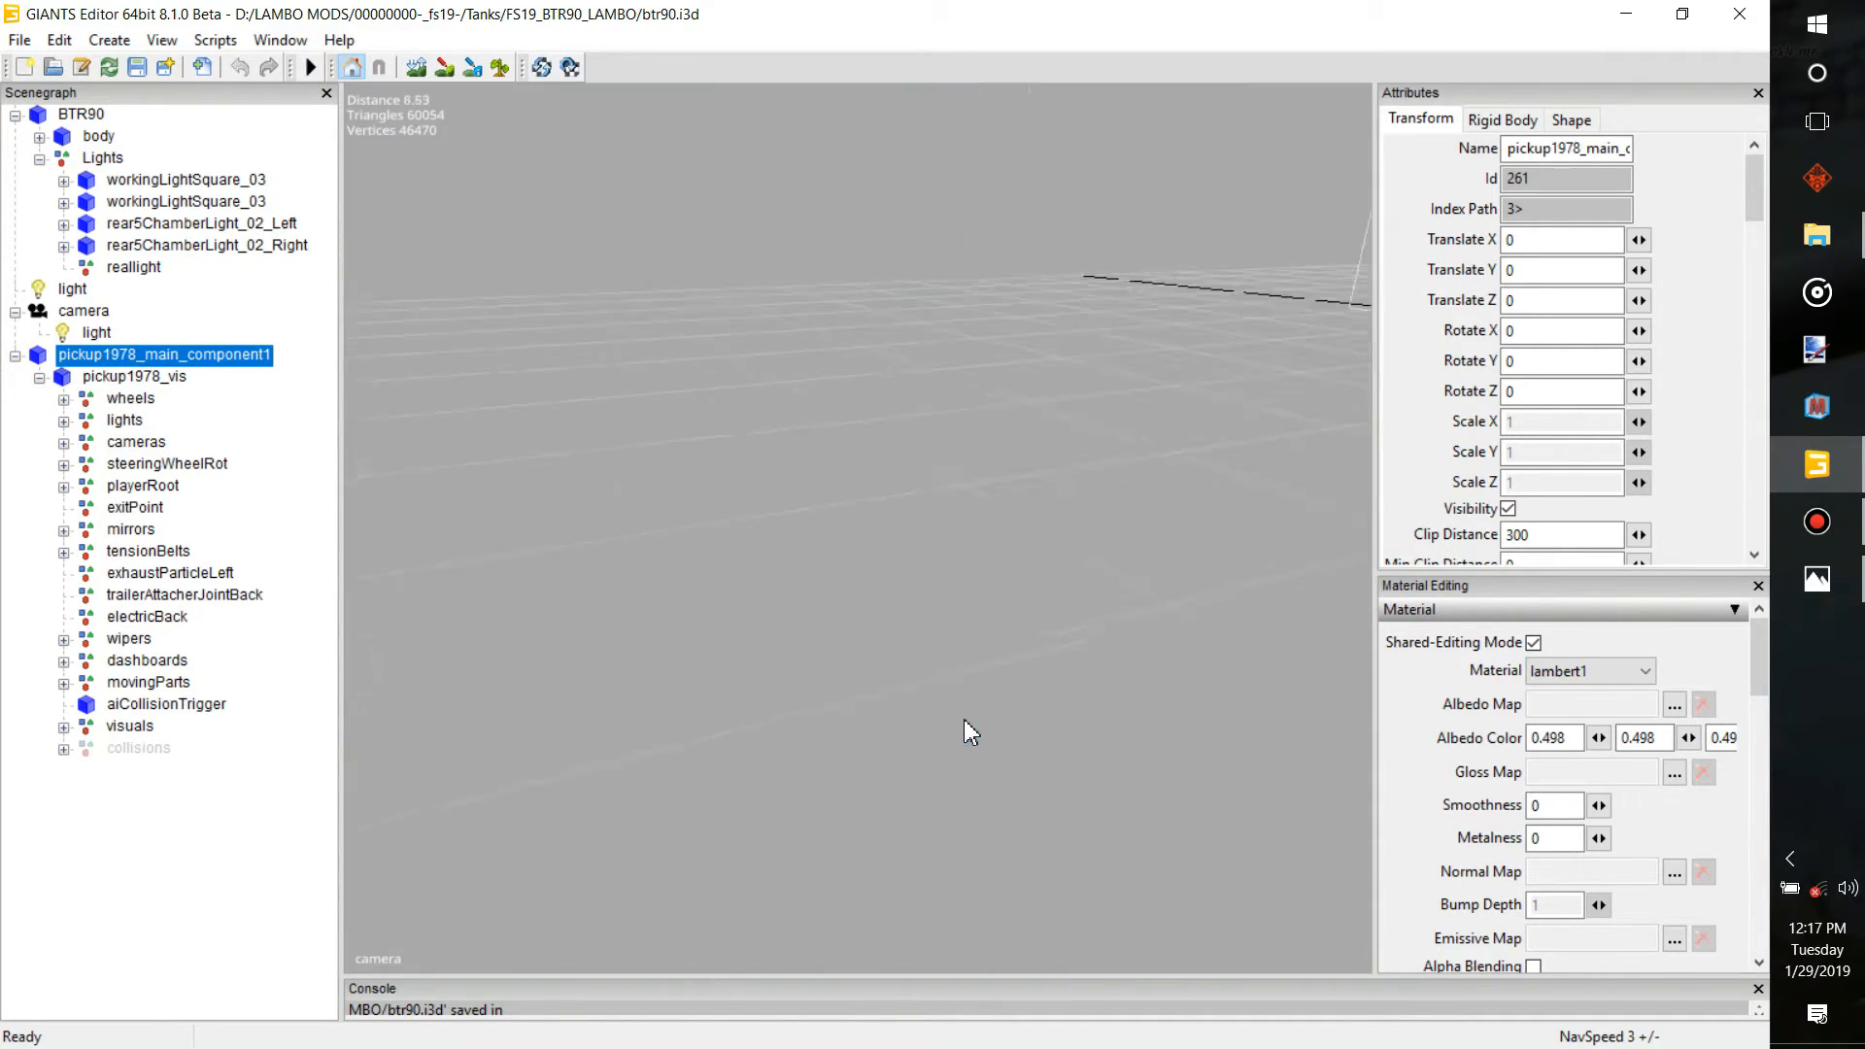
alt+drag(963, 719, 1325, 575)
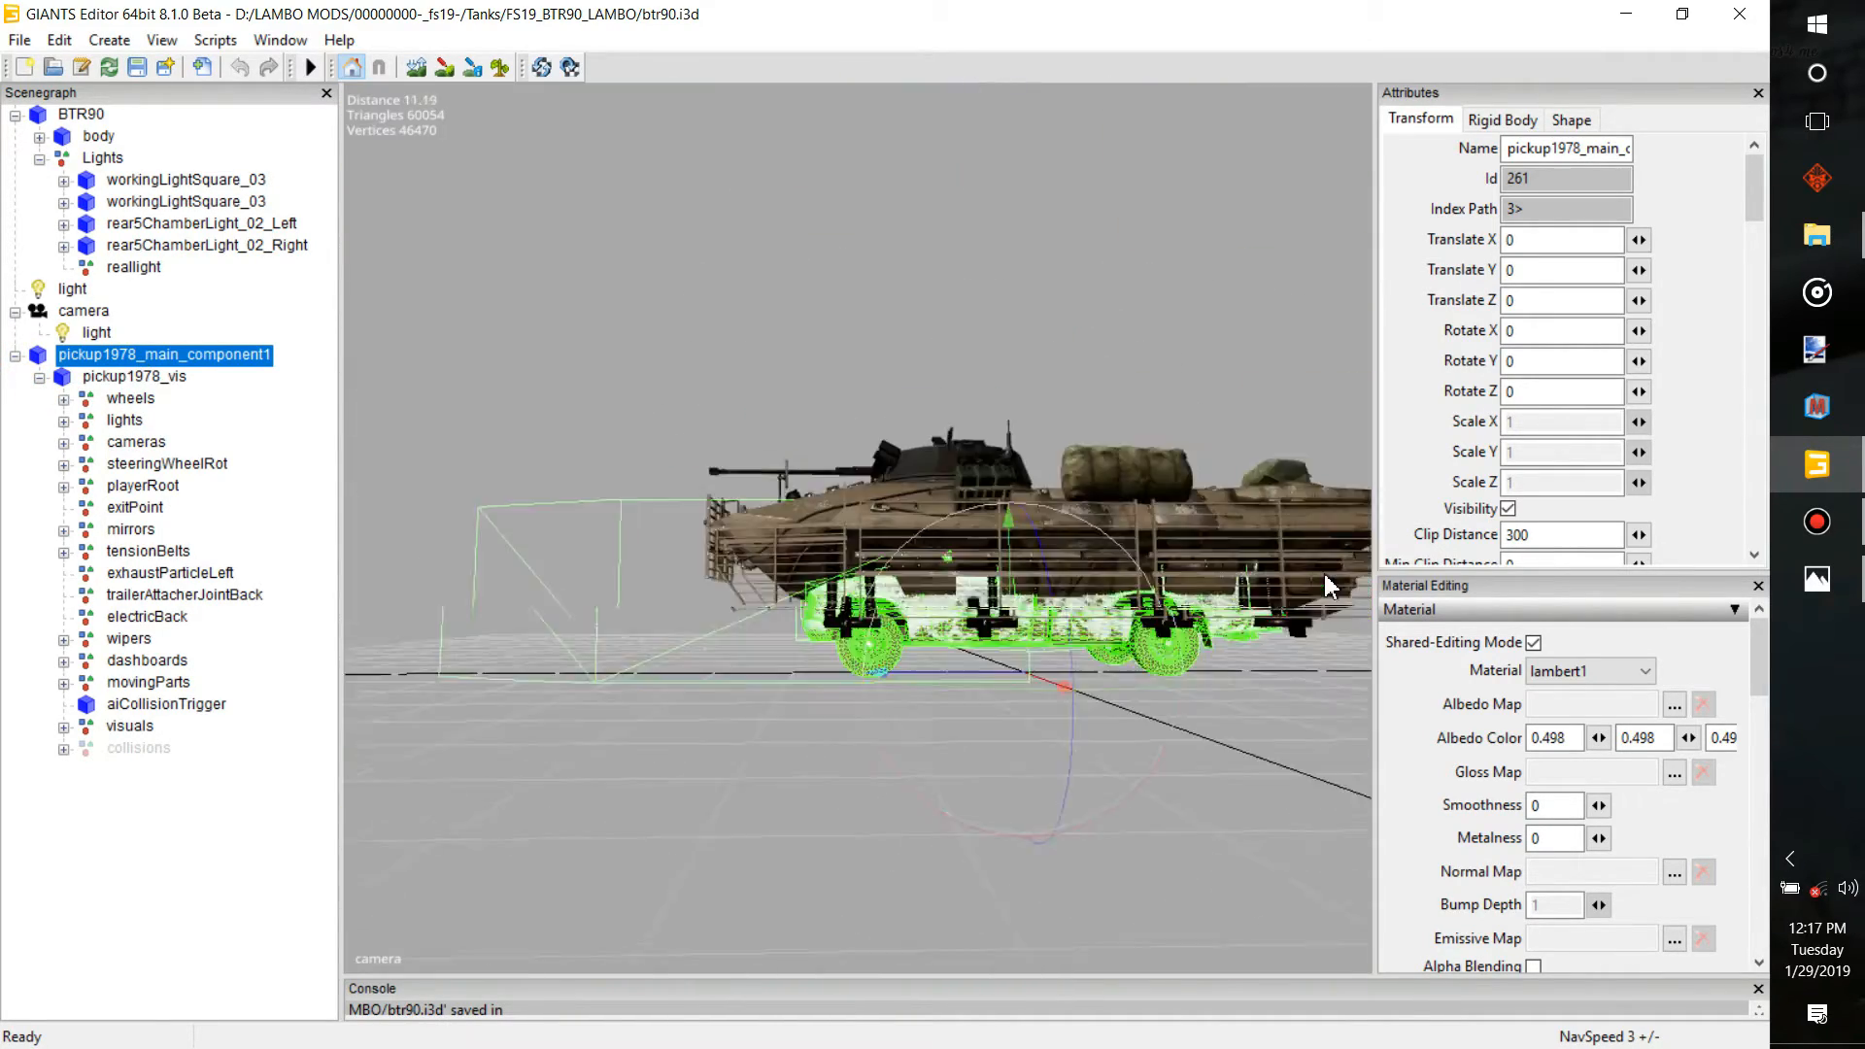
scroll(1188, 768, up, 5)
scroll(1183, 760, down, 5)
drag(822, 642, 585, 737)
scroll(585, 737, down, 4)
drag(674, 678, 655, 684)
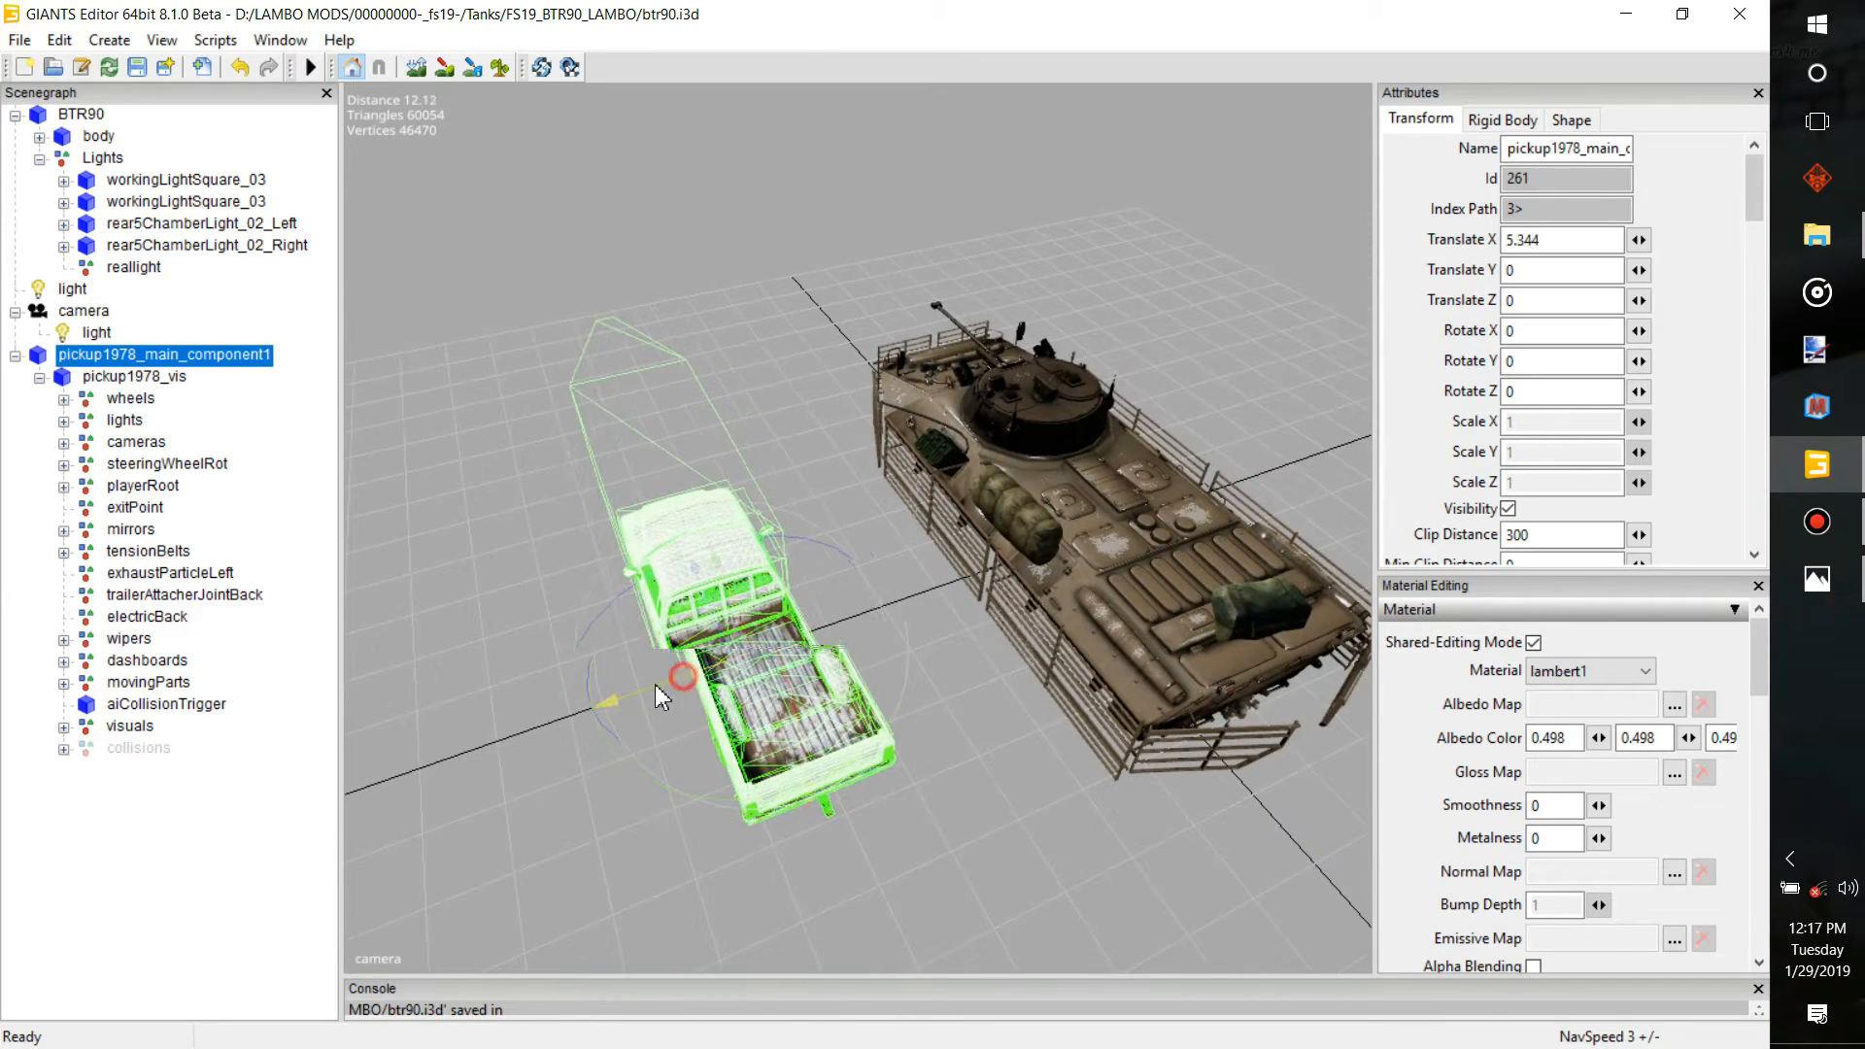
Expand the pickup's lights group and examine its light sources, including frontLightHigh, turnLightLeftFront and frontLightLow
click(64, 422)
click(185, 443)
alt+drag(738, 437, 884, 469)
alt+middle_drag(884, 468, 1115, 491)
click(200, 553)
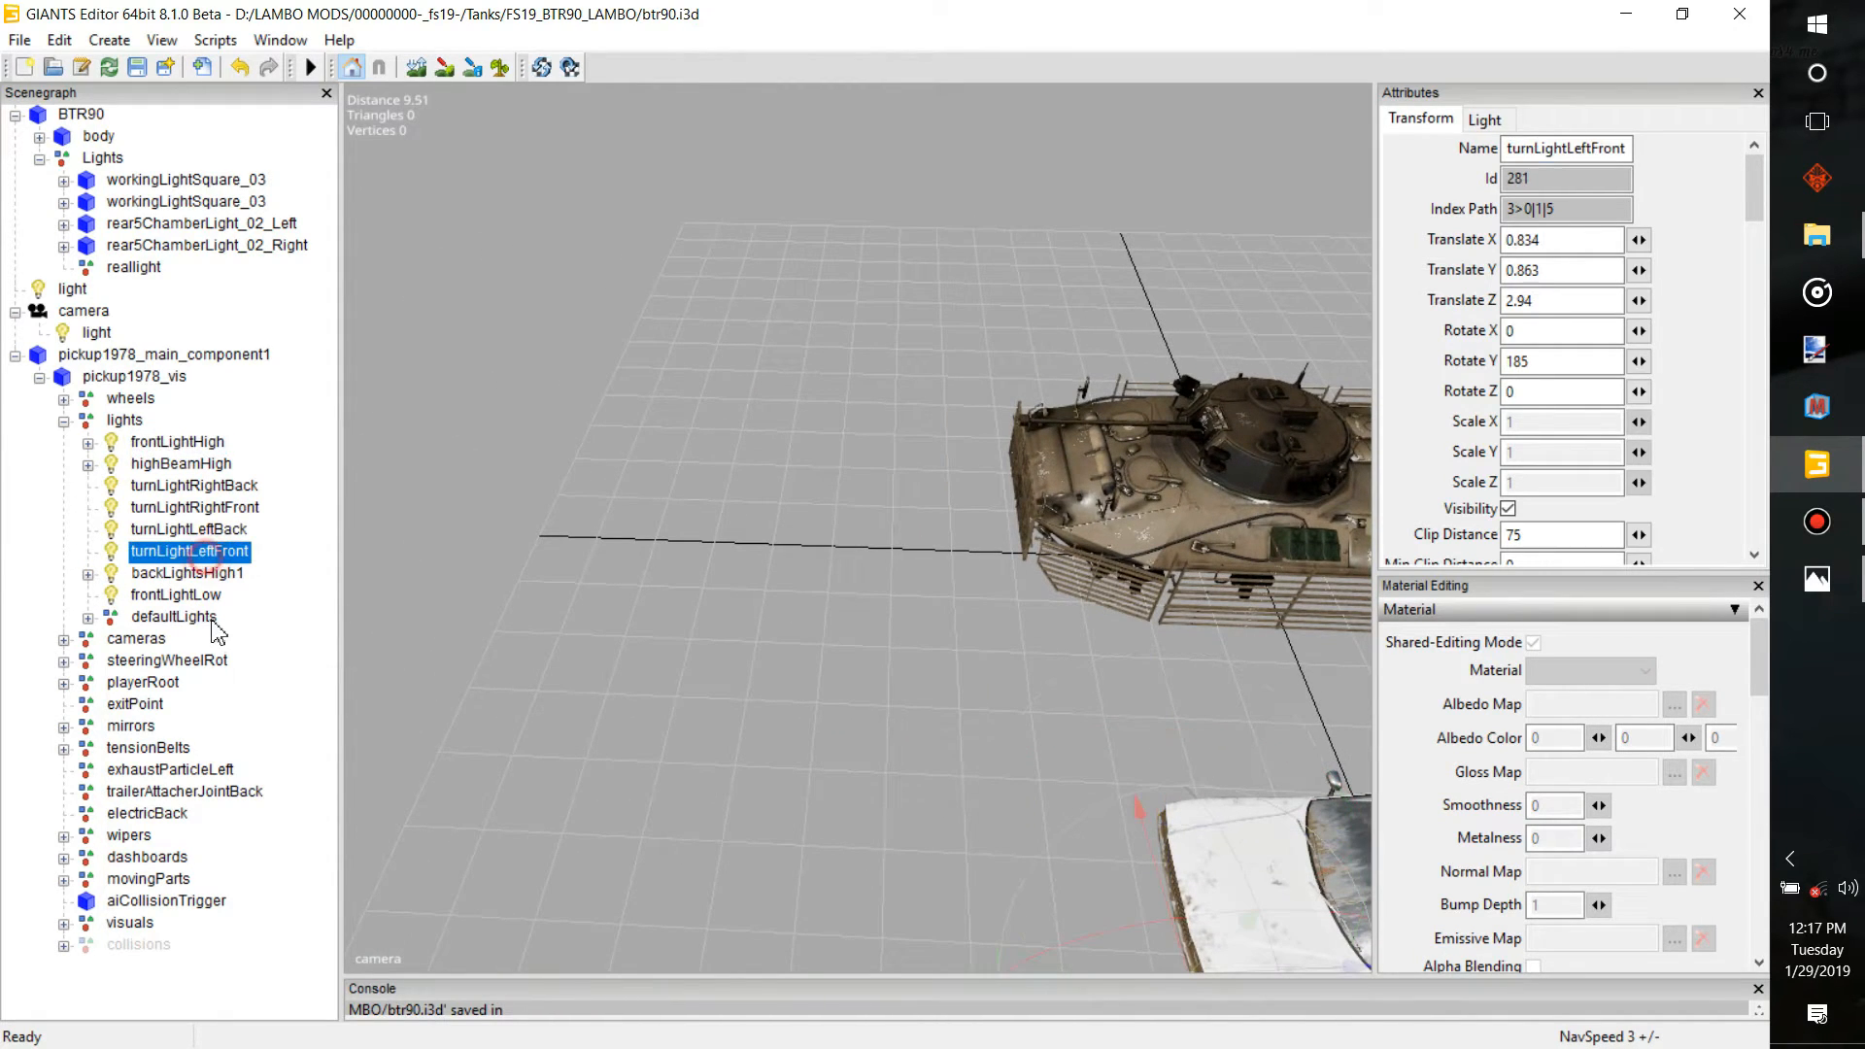
click(195, 595)
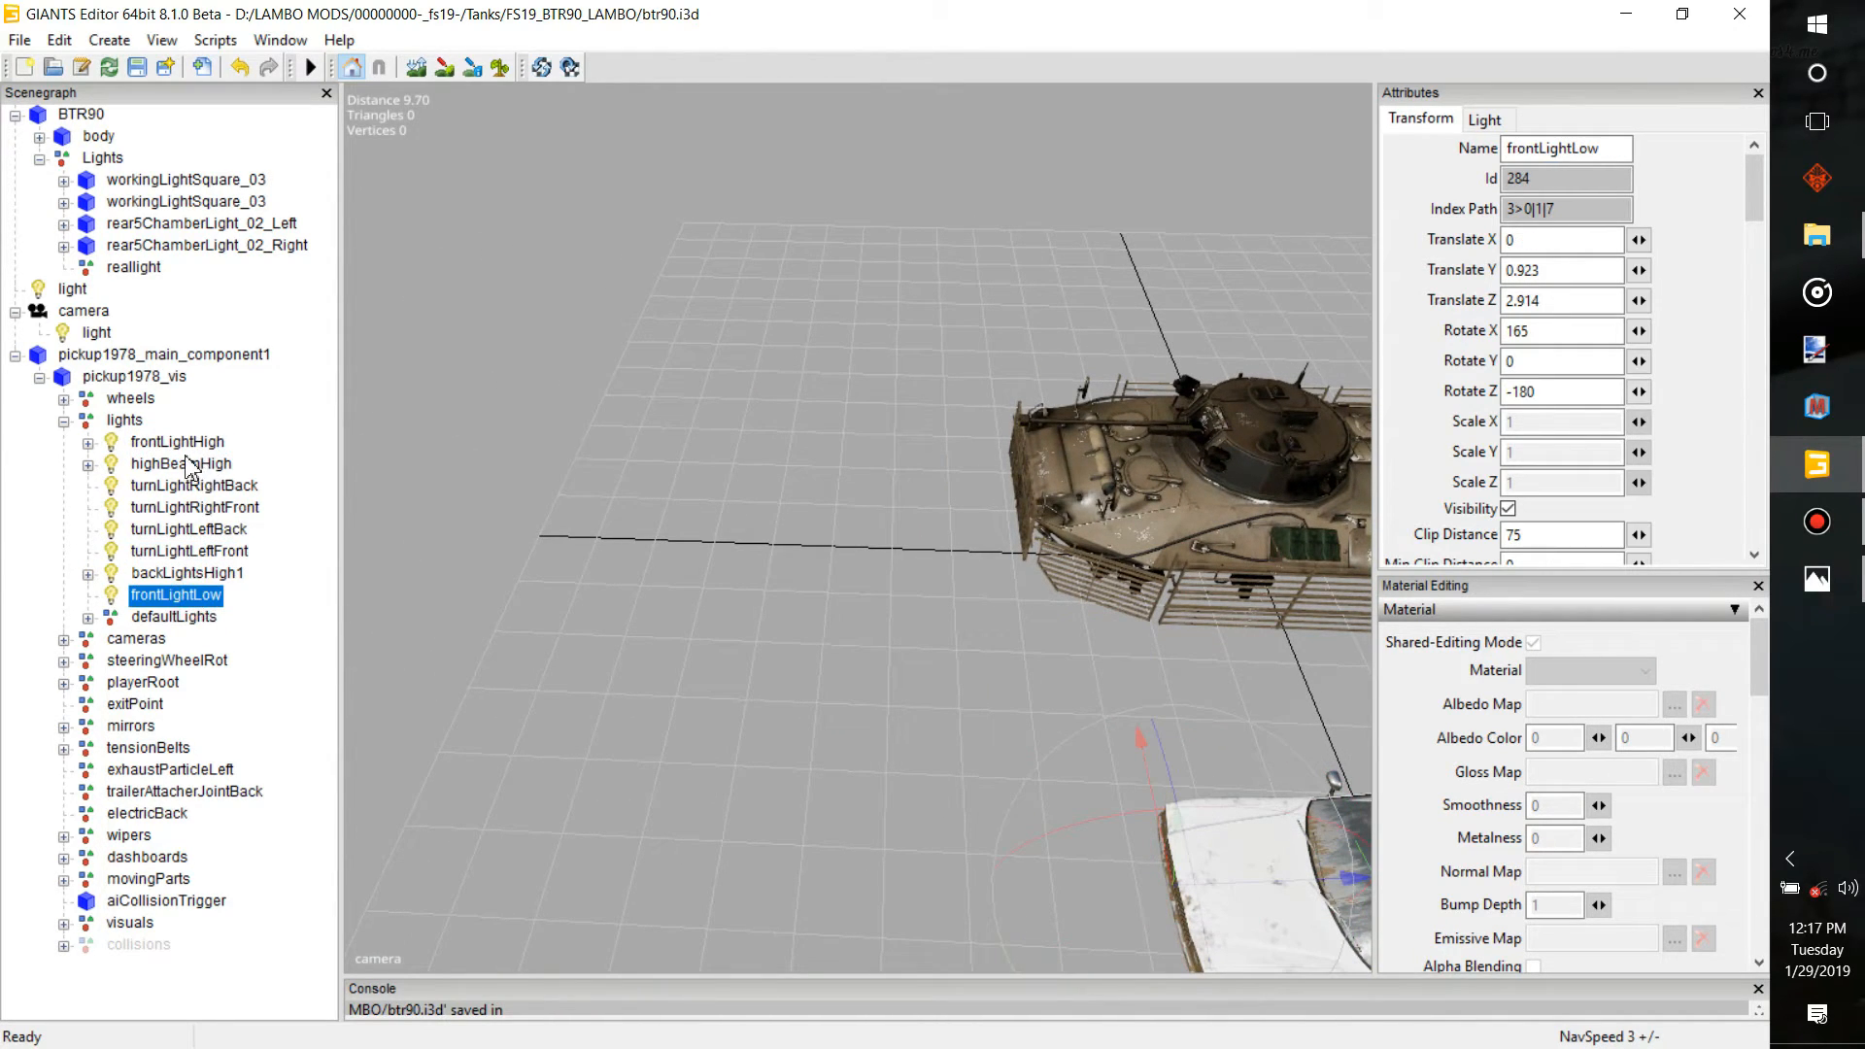
Examine the light attributes of the pickup's frontLightLow, including its range
click(1483, 119)
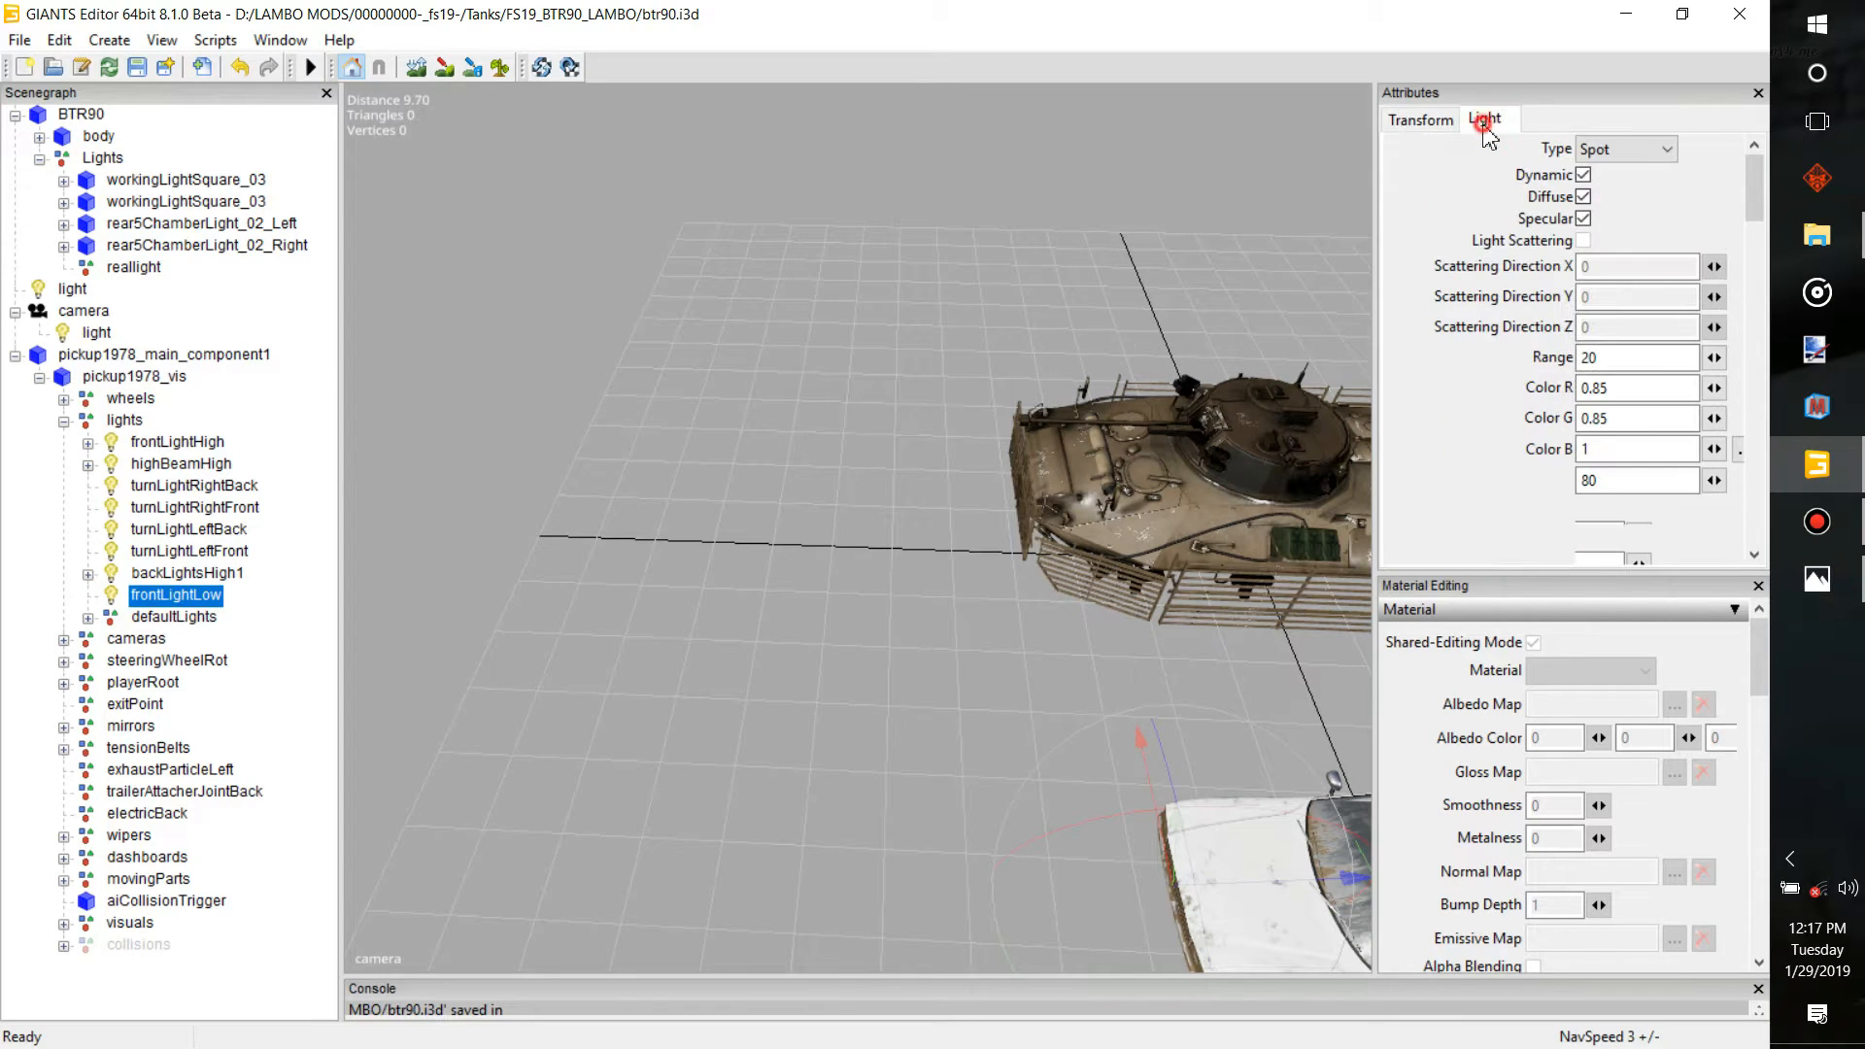
double_click(1616, 364)
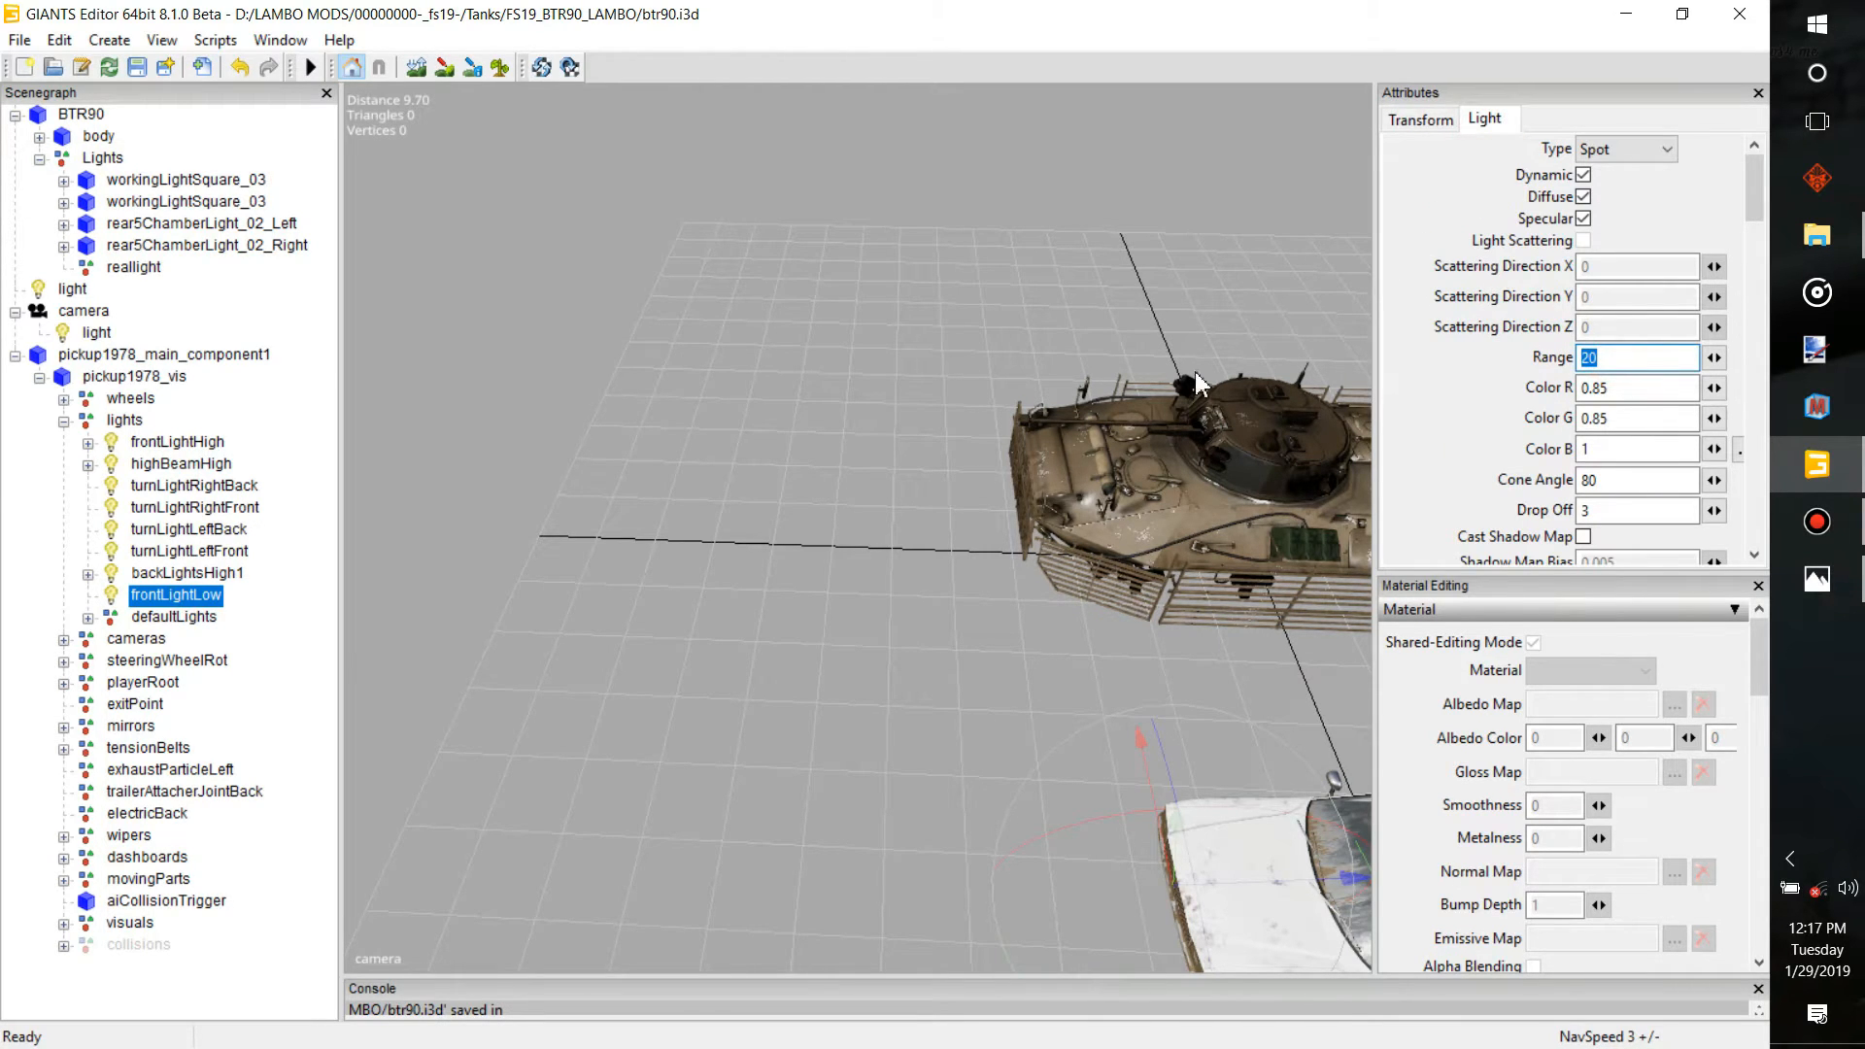
click(290, 497)
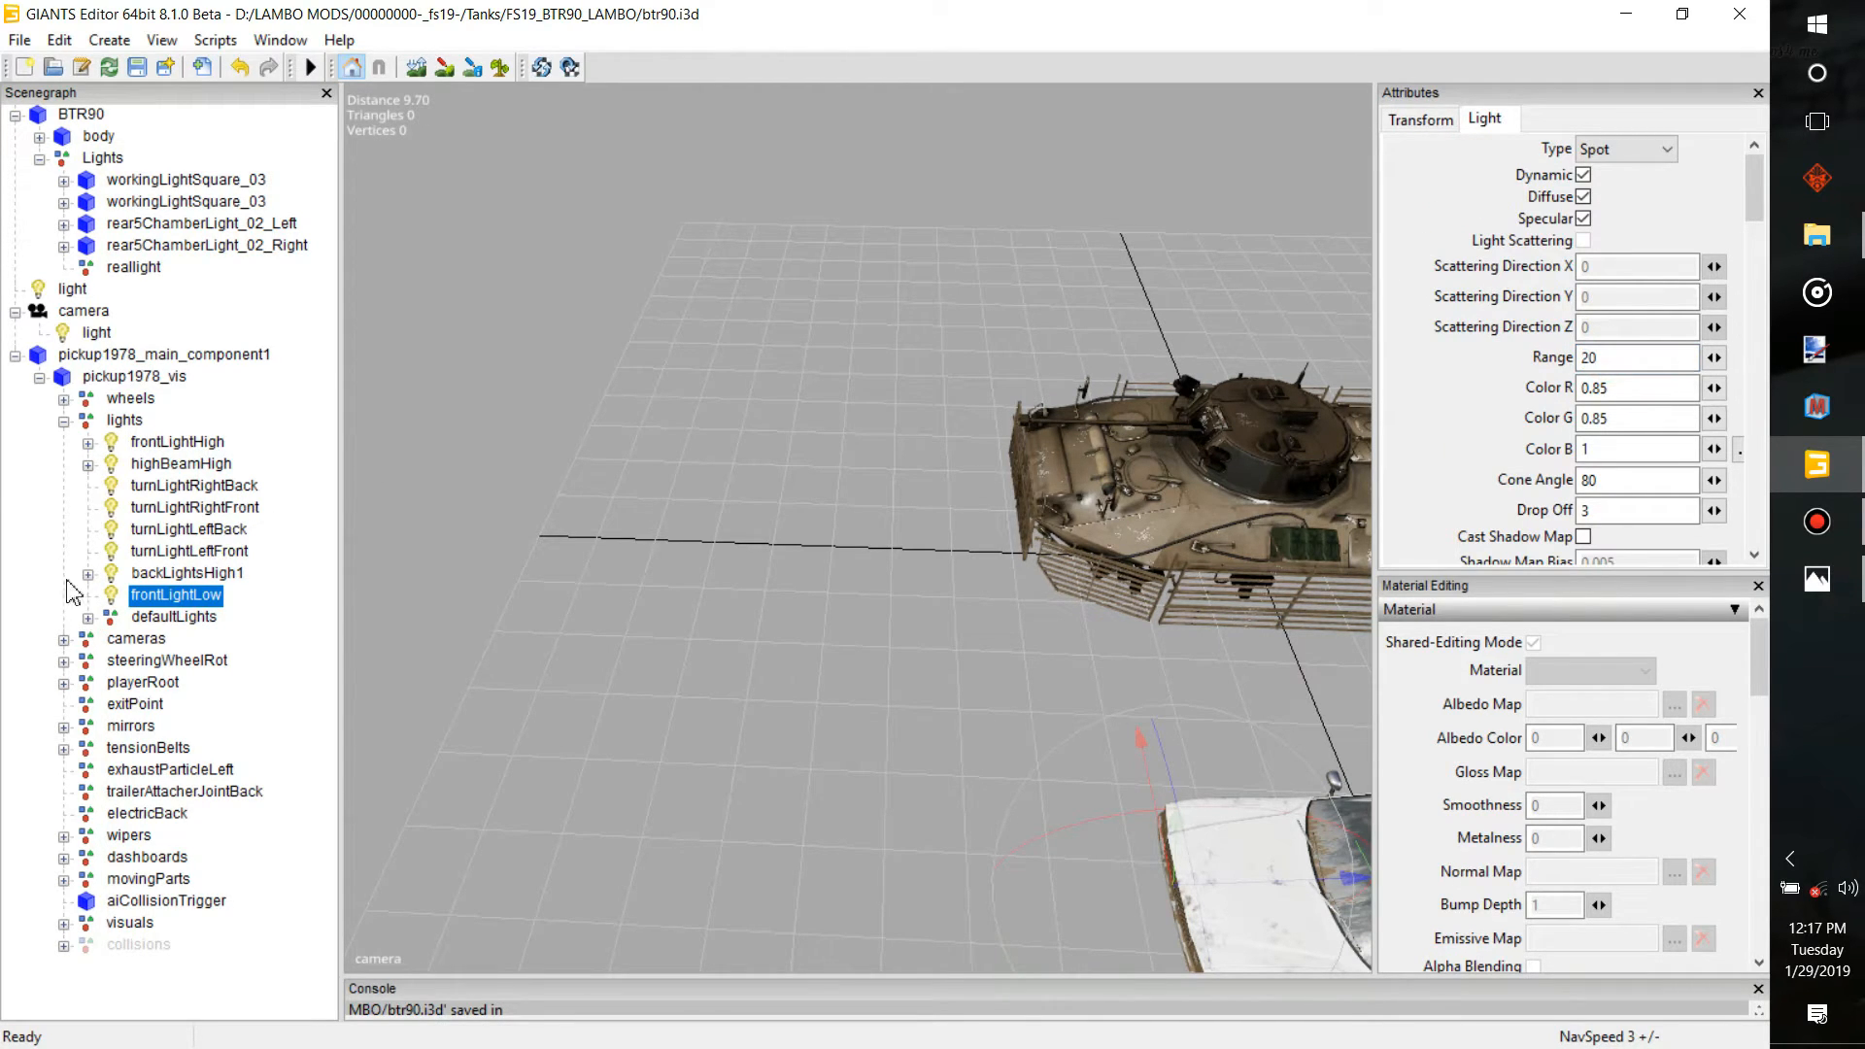
Copy the pickup's frontLightHigh light source into the BTR90's reallight group
click(188, 450)
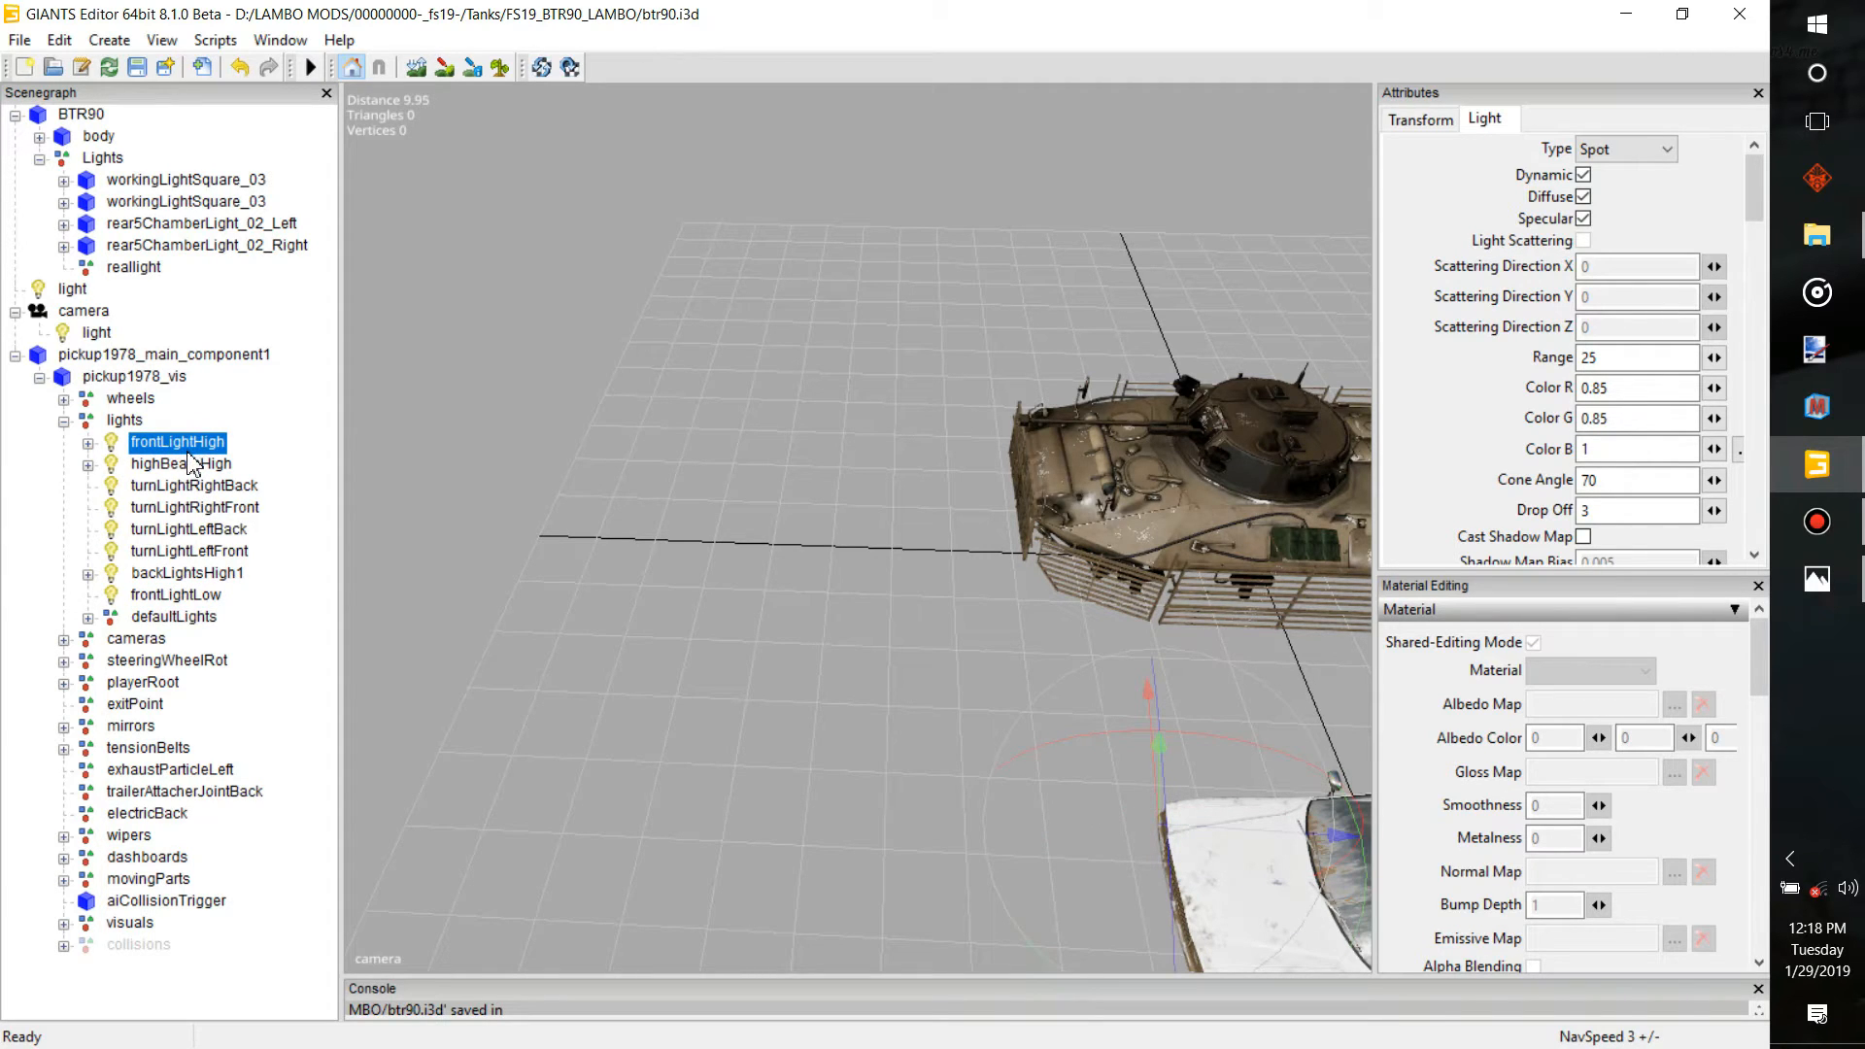
click(88, 465)
click(88, 465)
click(134, 268)
key(ctrl+v)
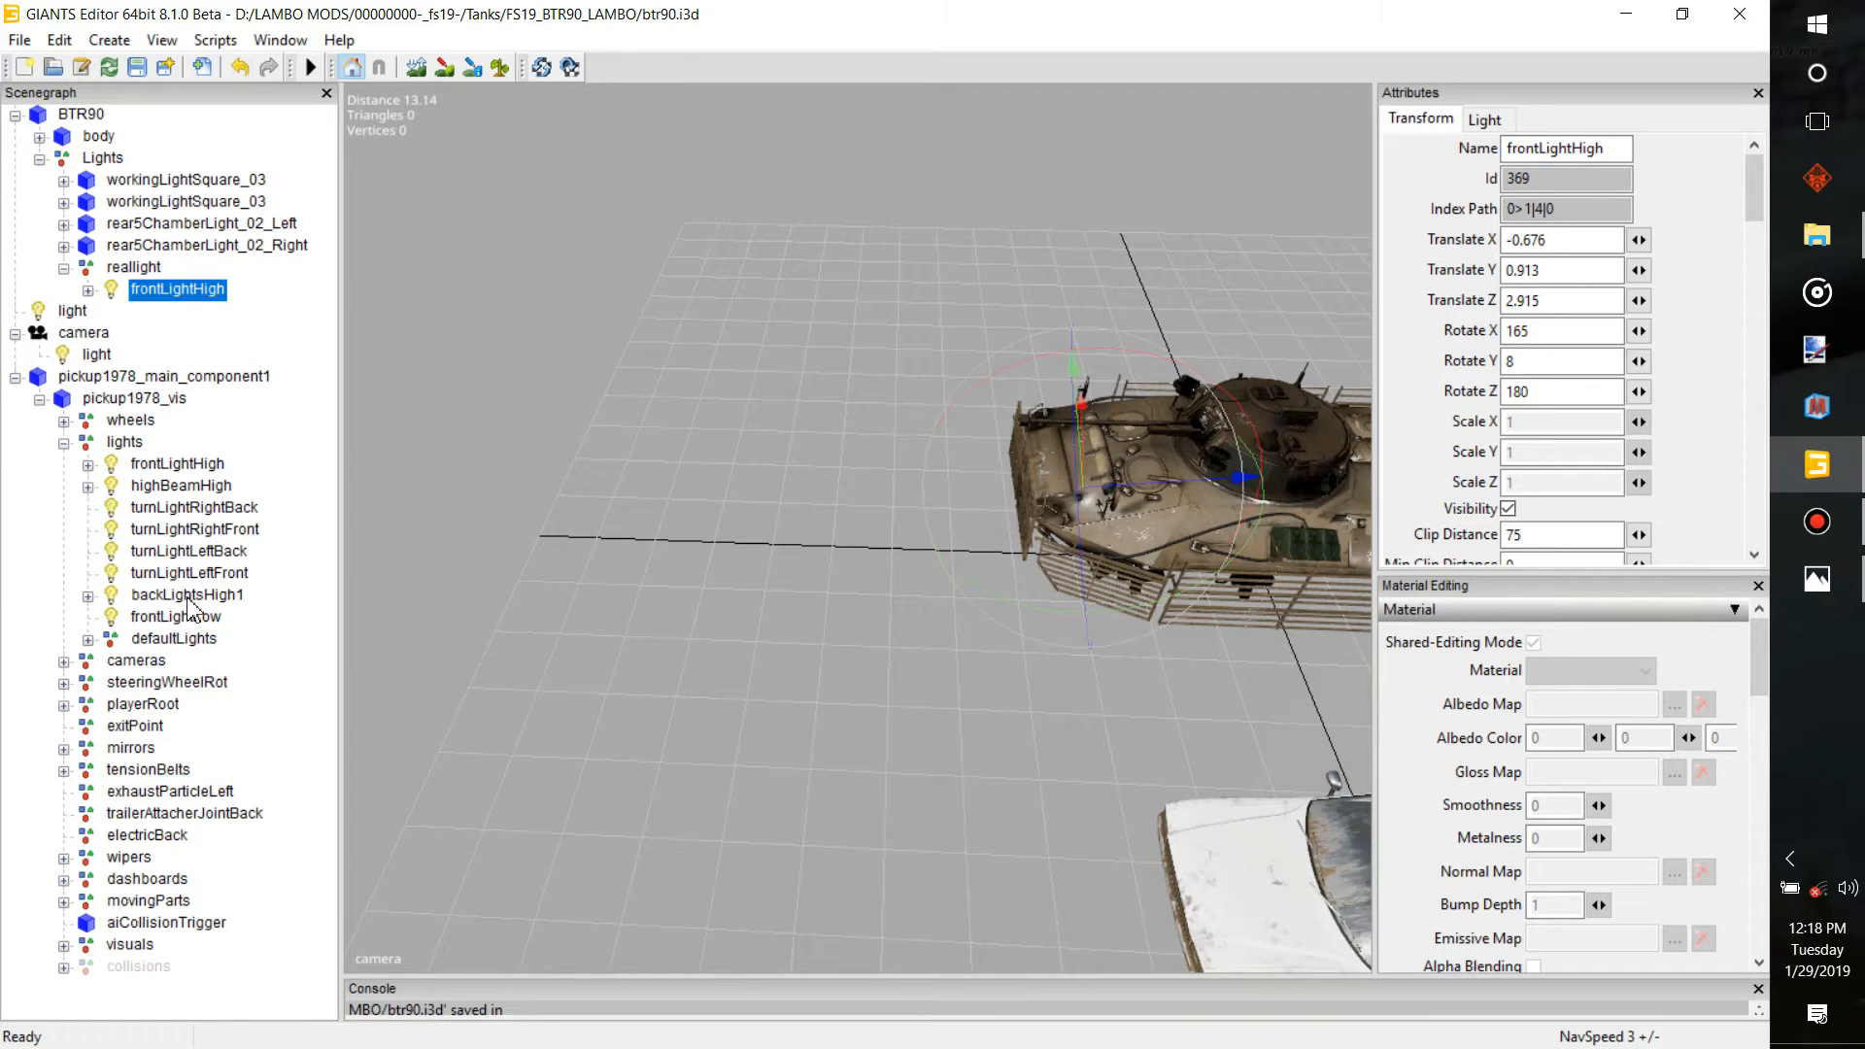
Examine the pickup's remaining light sources, including the turn lights, frontLightLow, backLightsHigh1 and its child backLightsHigh2
click(186, 597)
alt+drag(908, 439, 1072, 466)
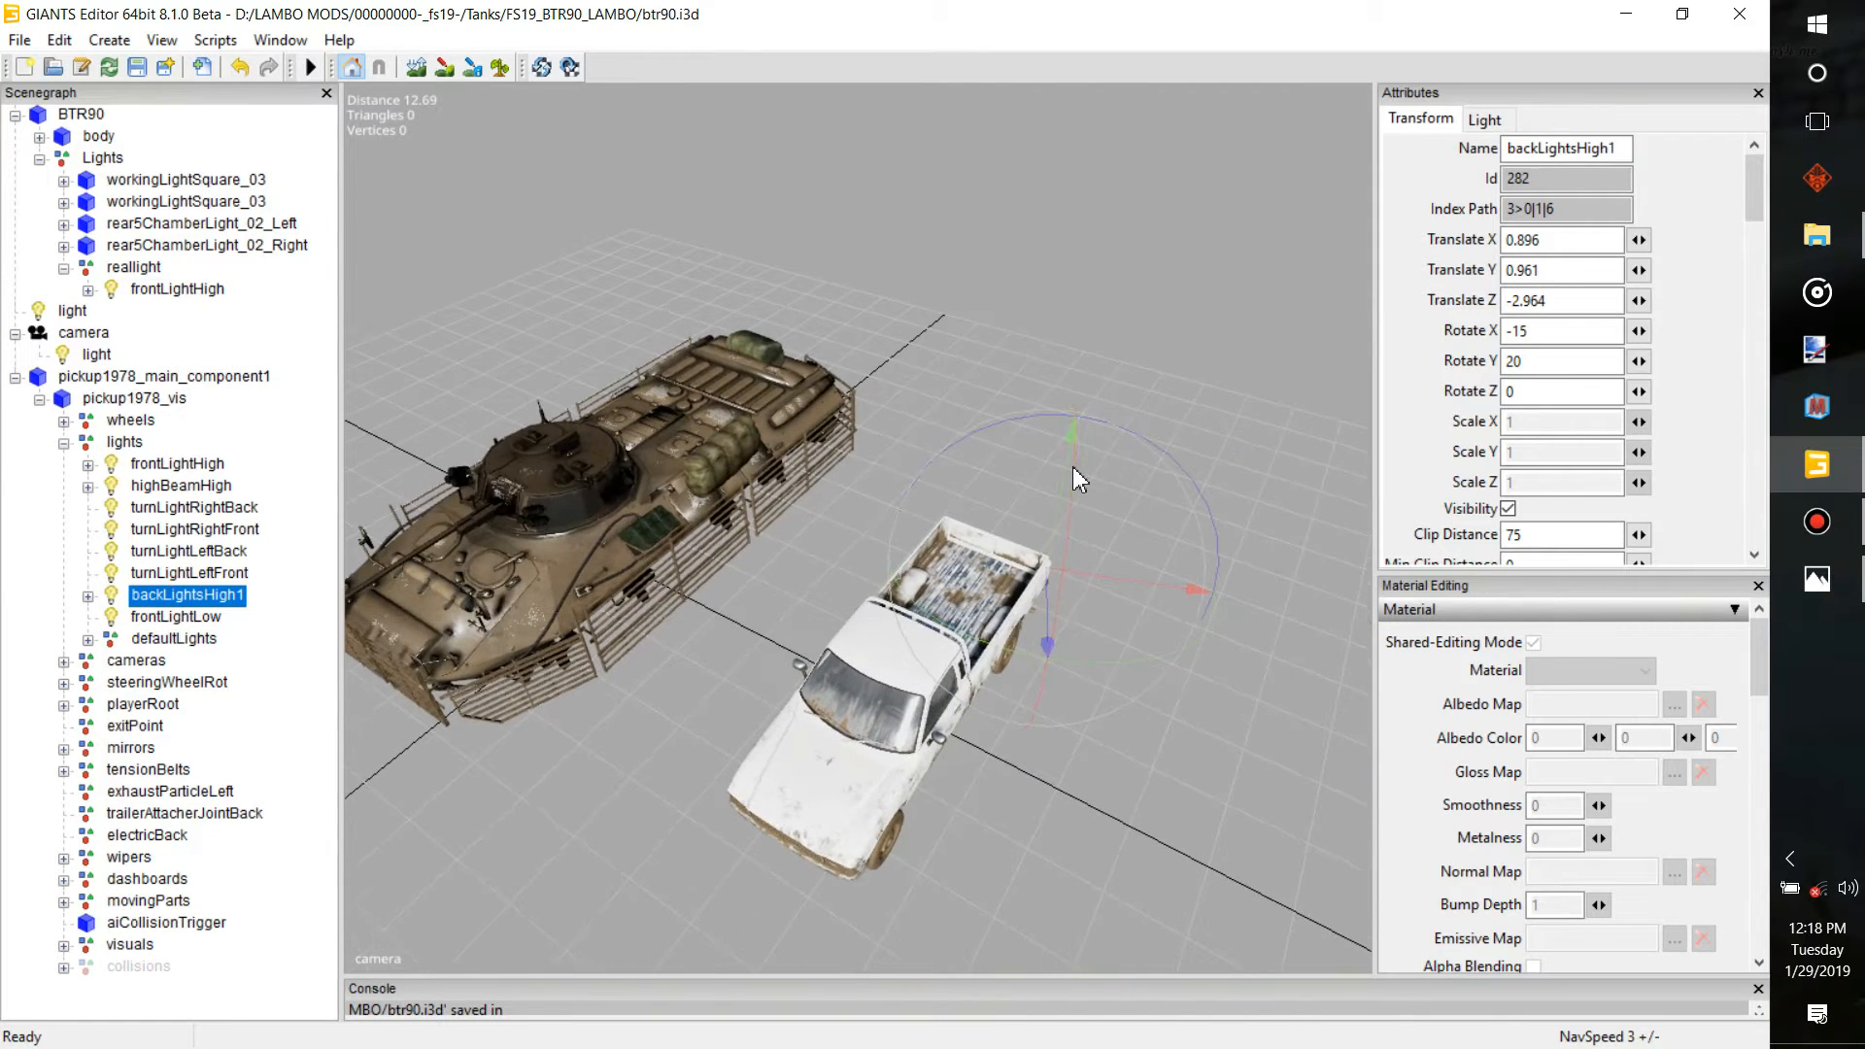
click(194, 618)
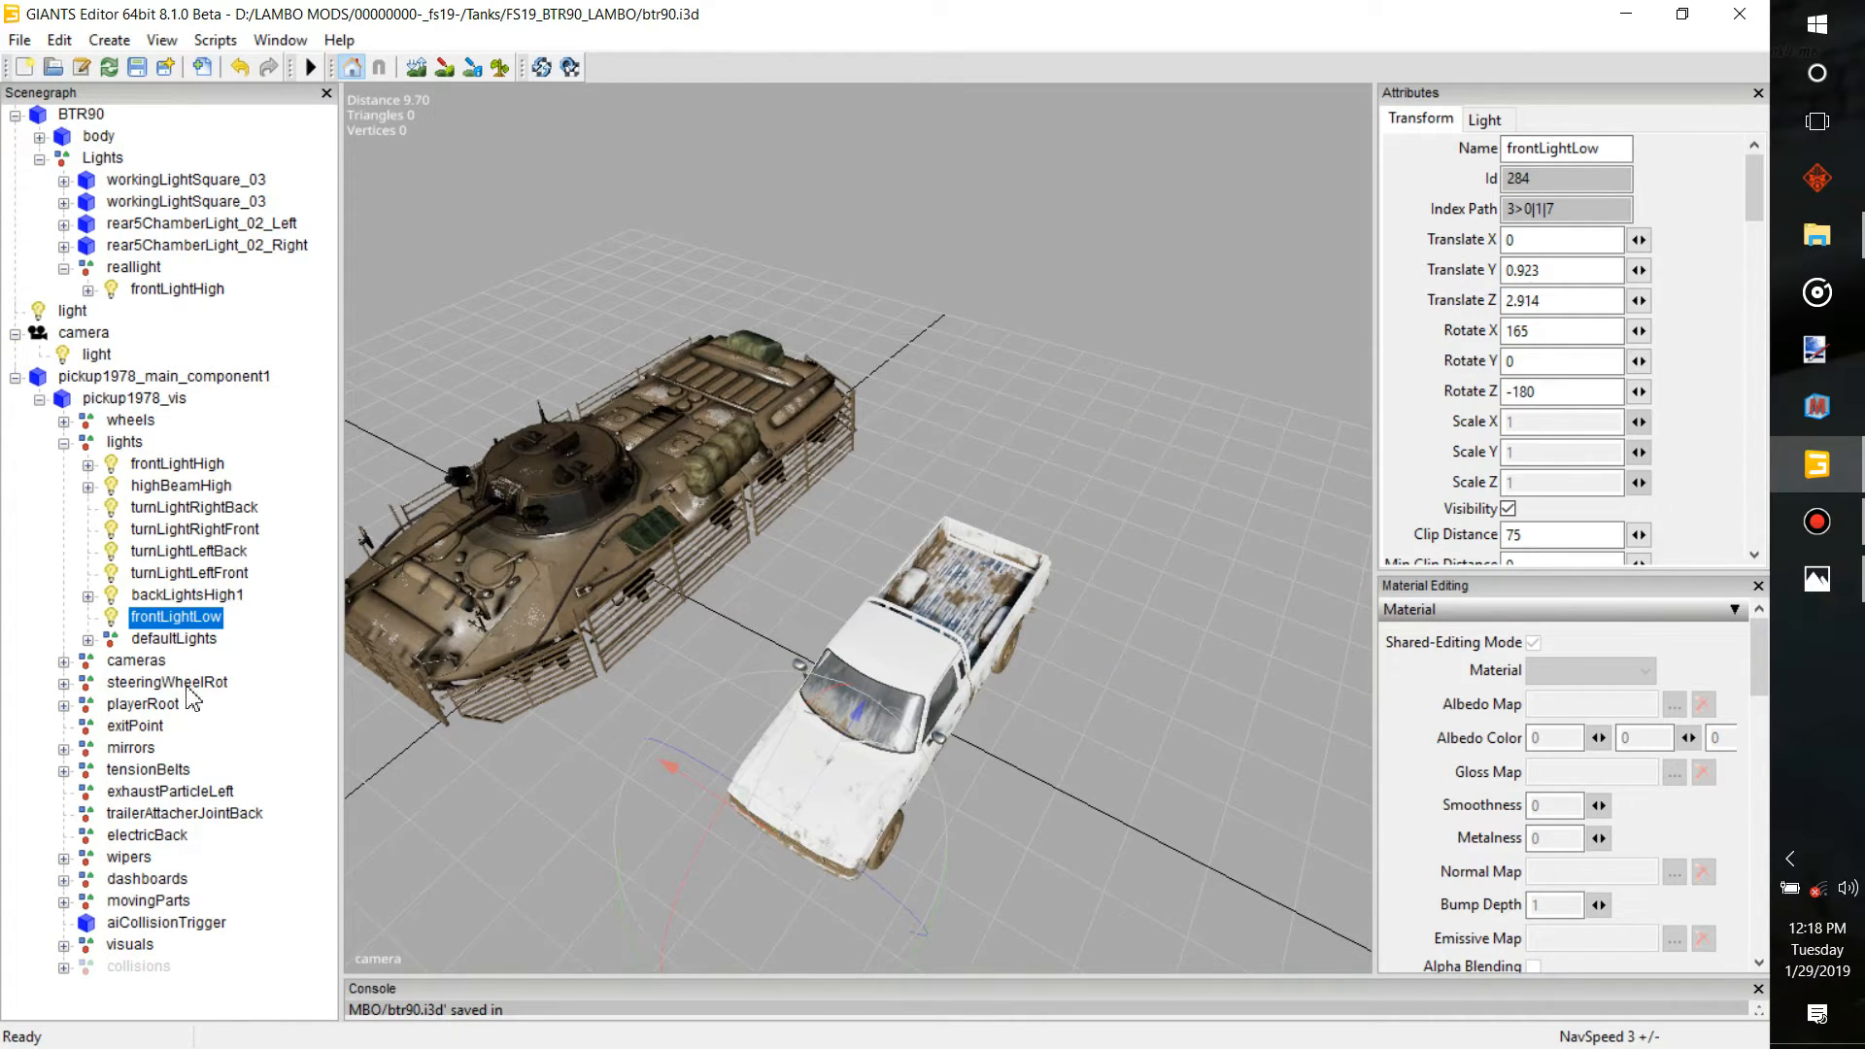
click(197, 490)
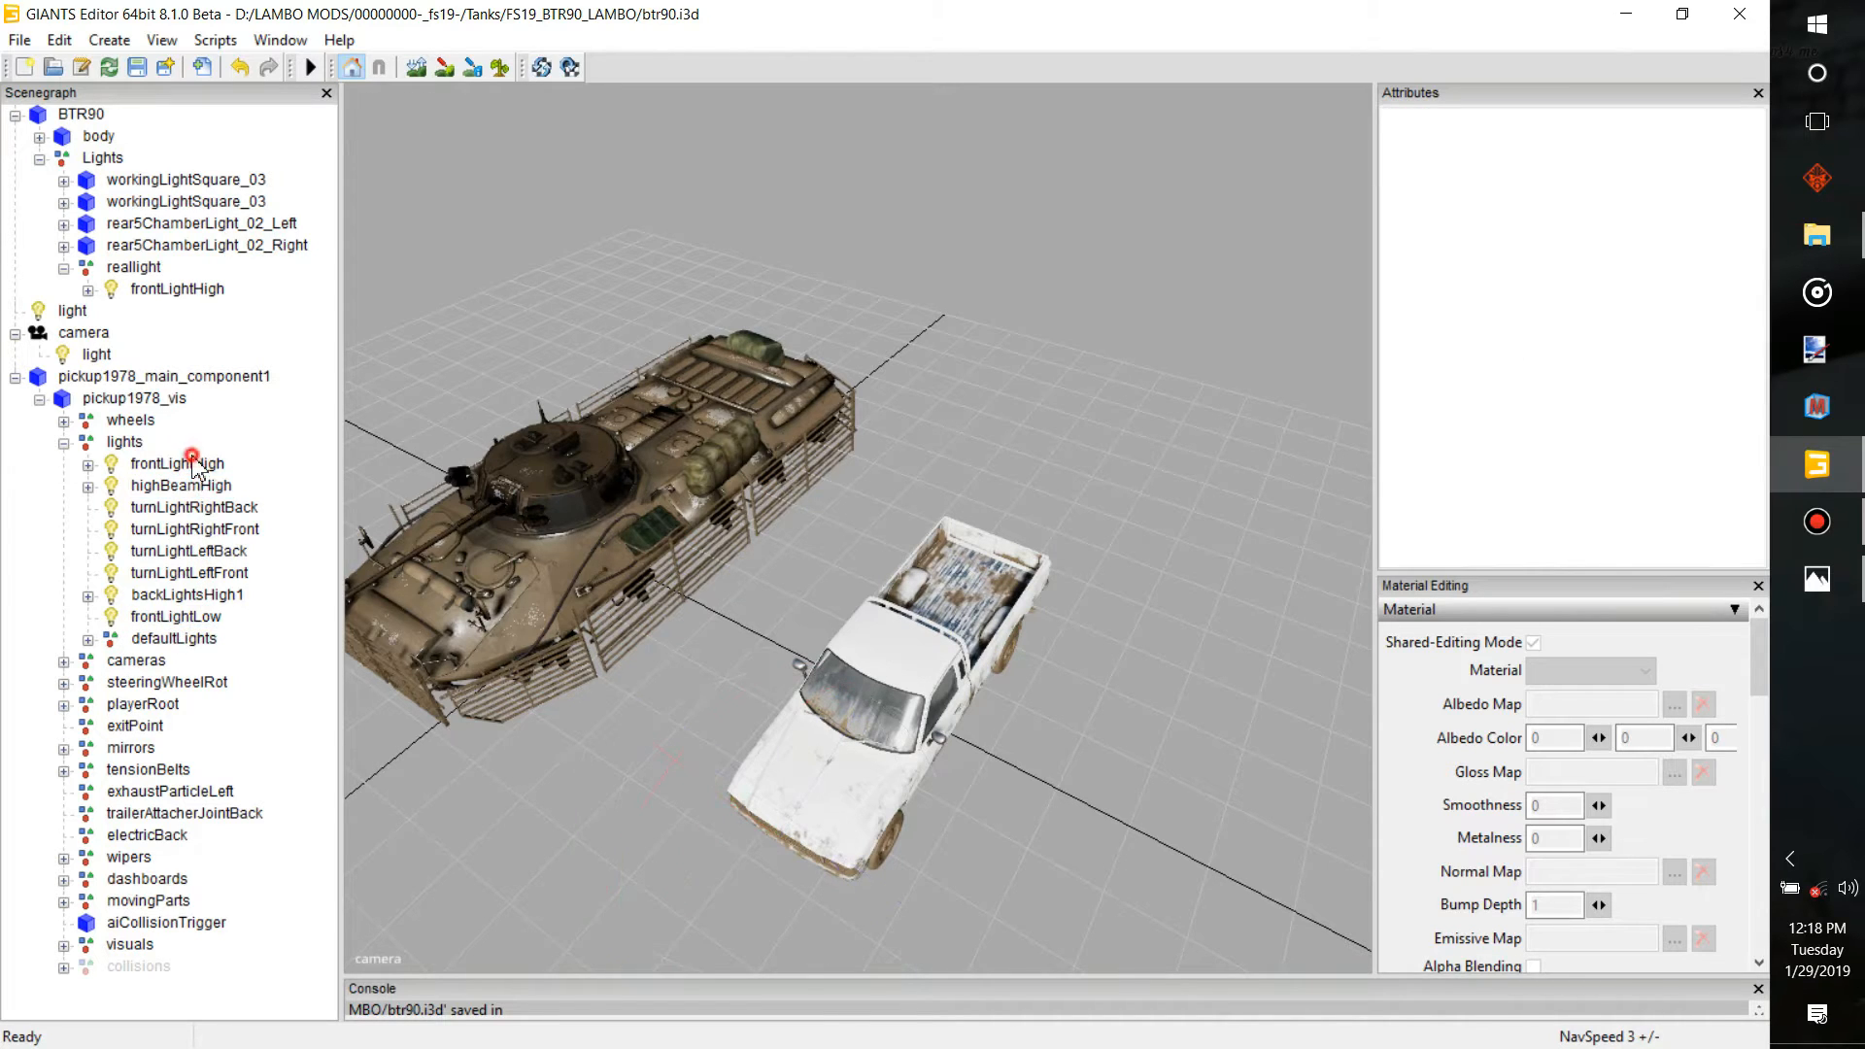
click(187, 595)
click(185, 617)
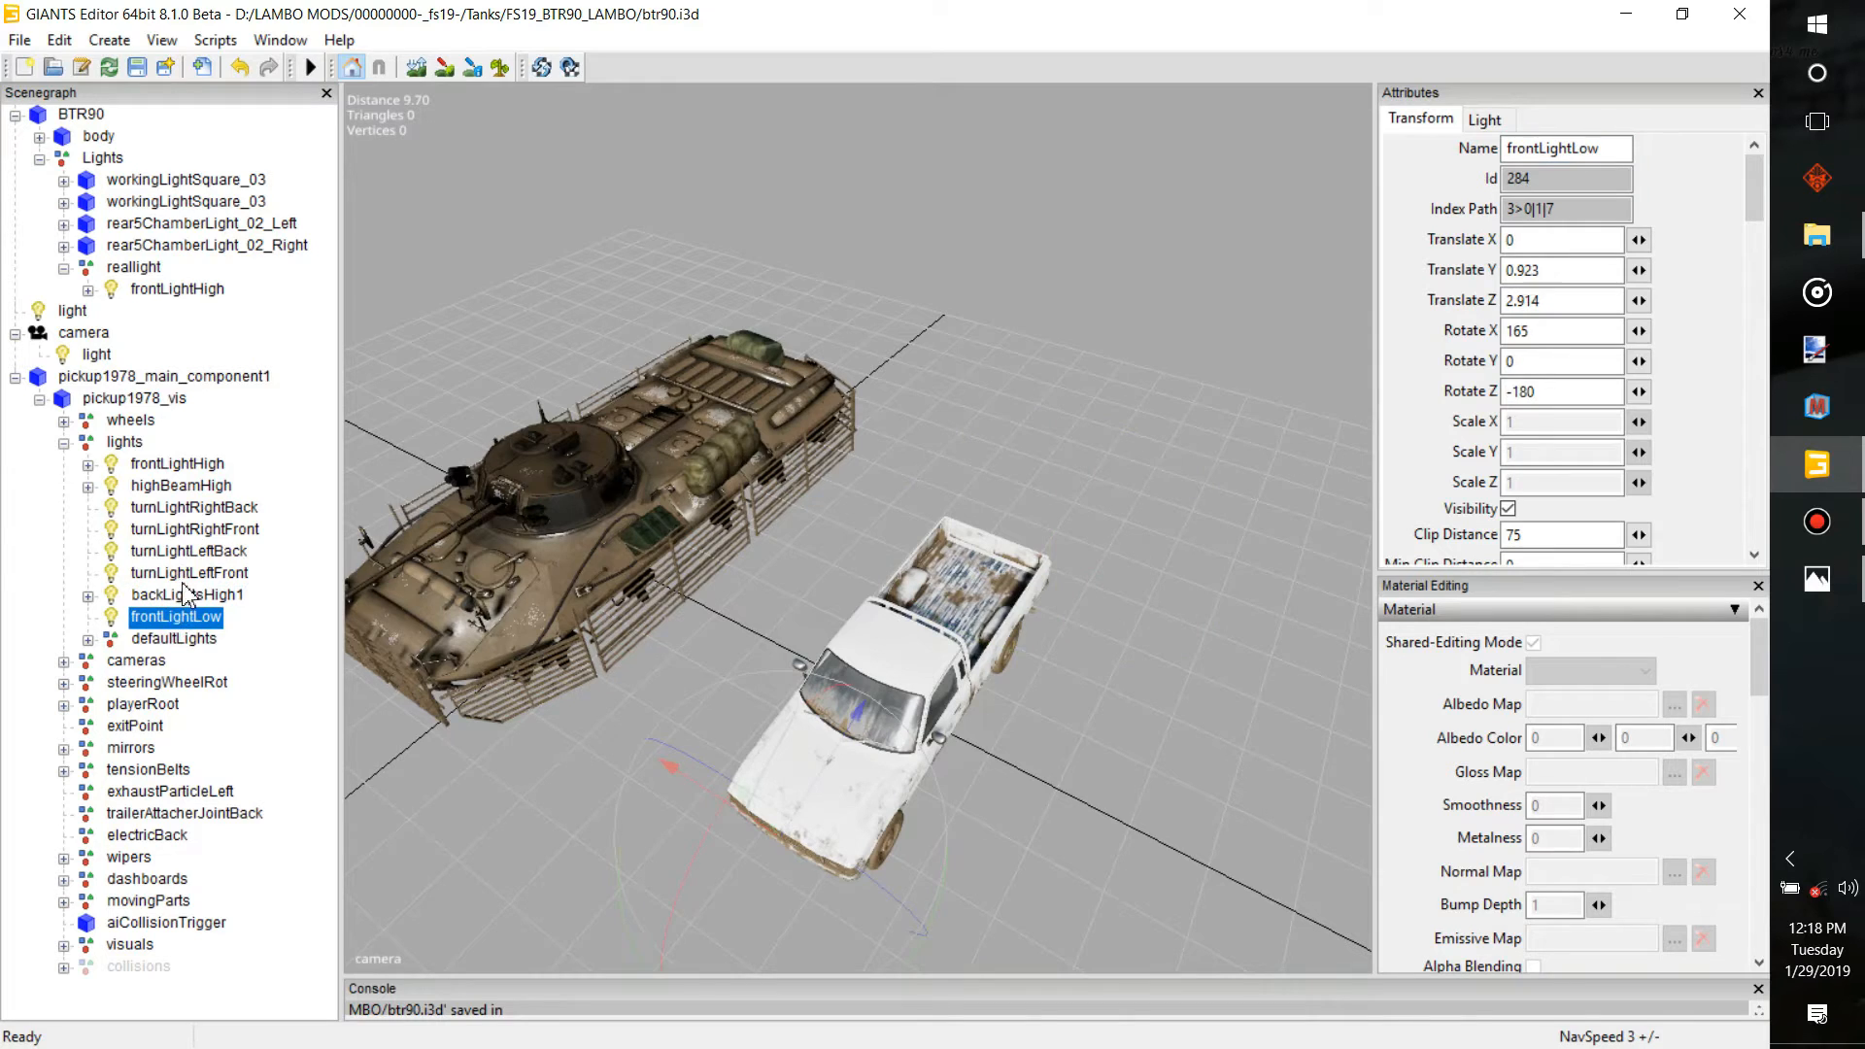
click(188, 573)
click(185, 548)
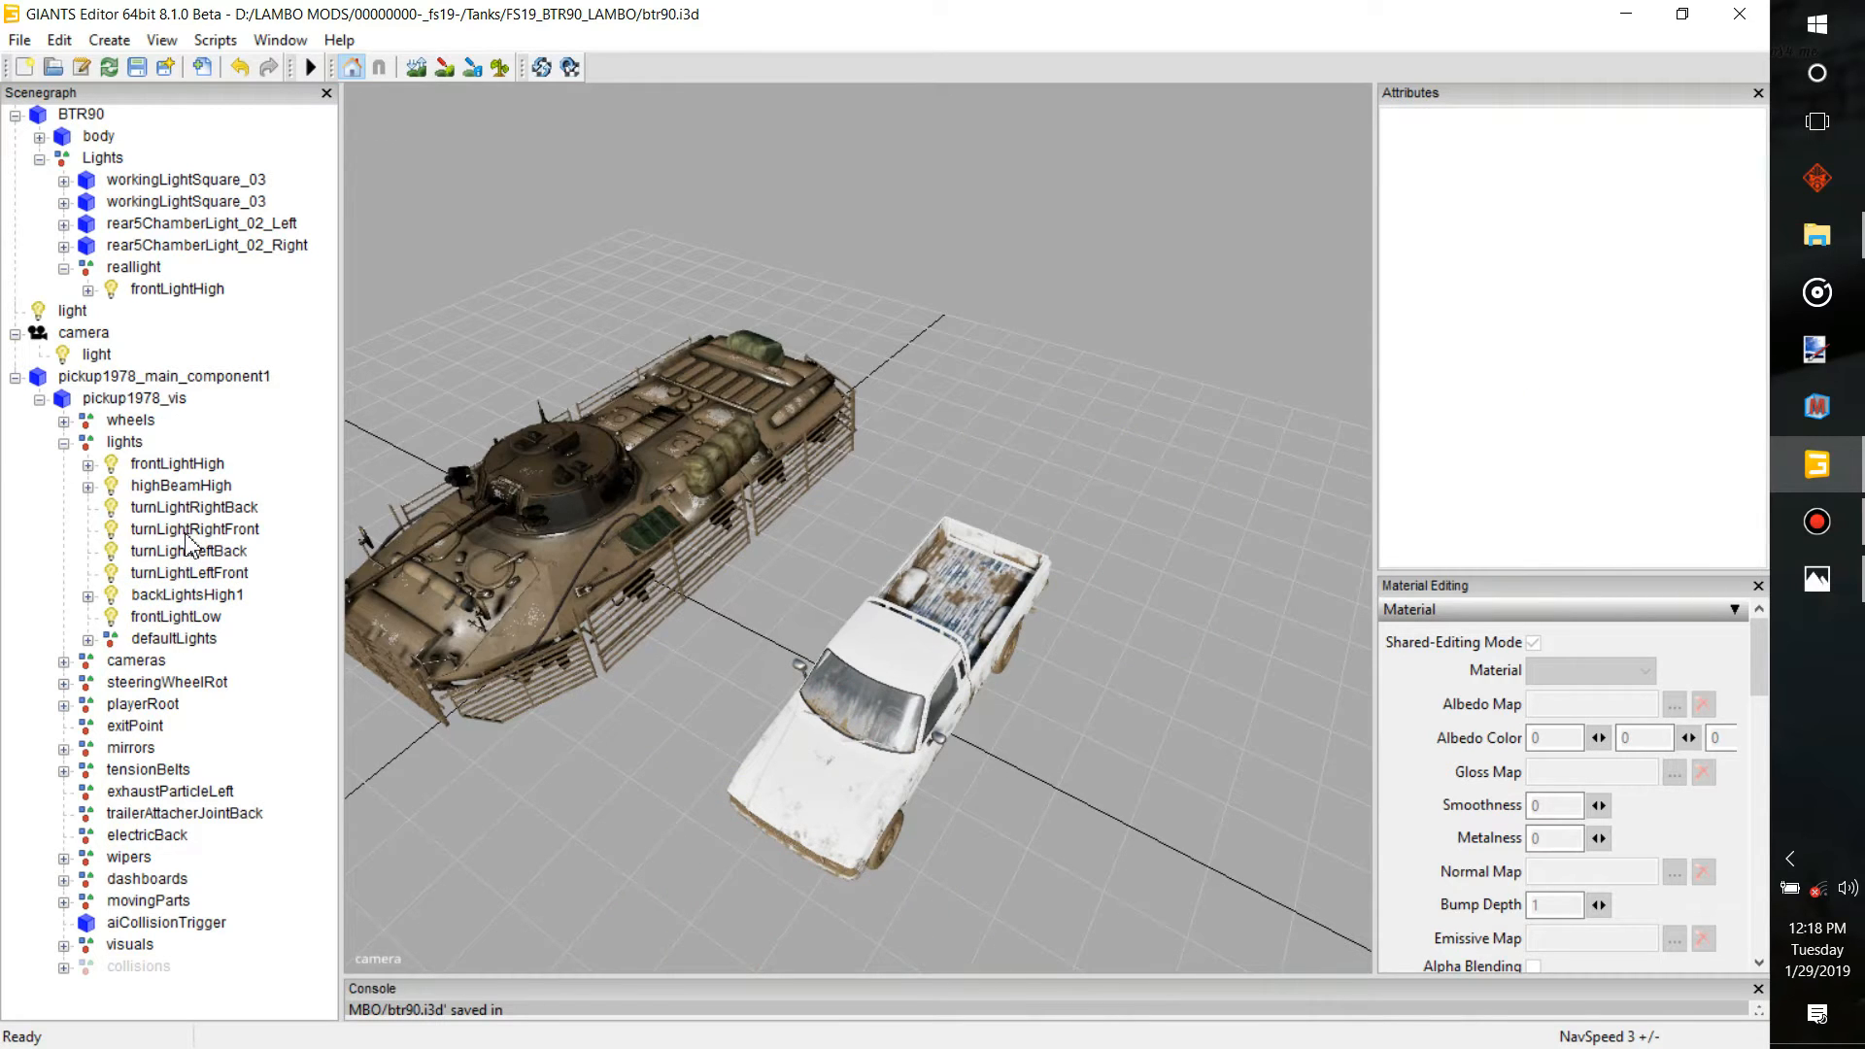
click(190, 530)
key(Up)
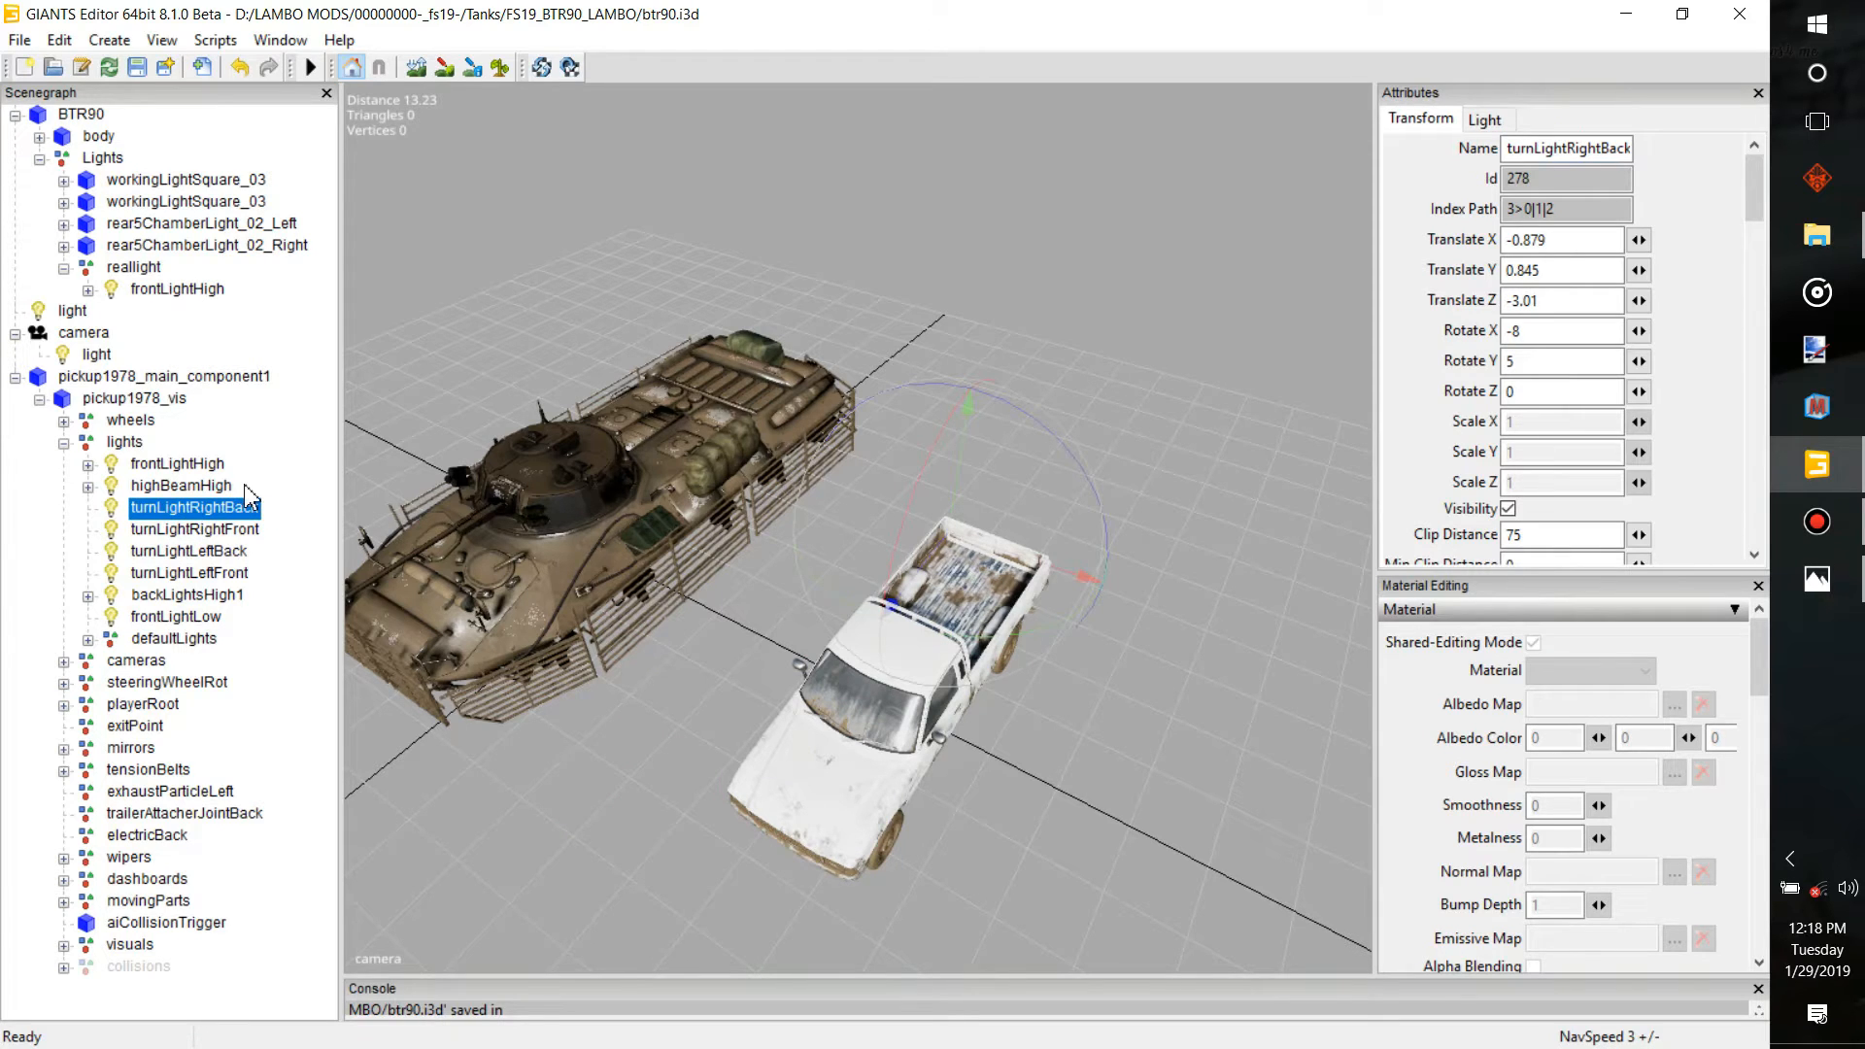
click(198, 597)
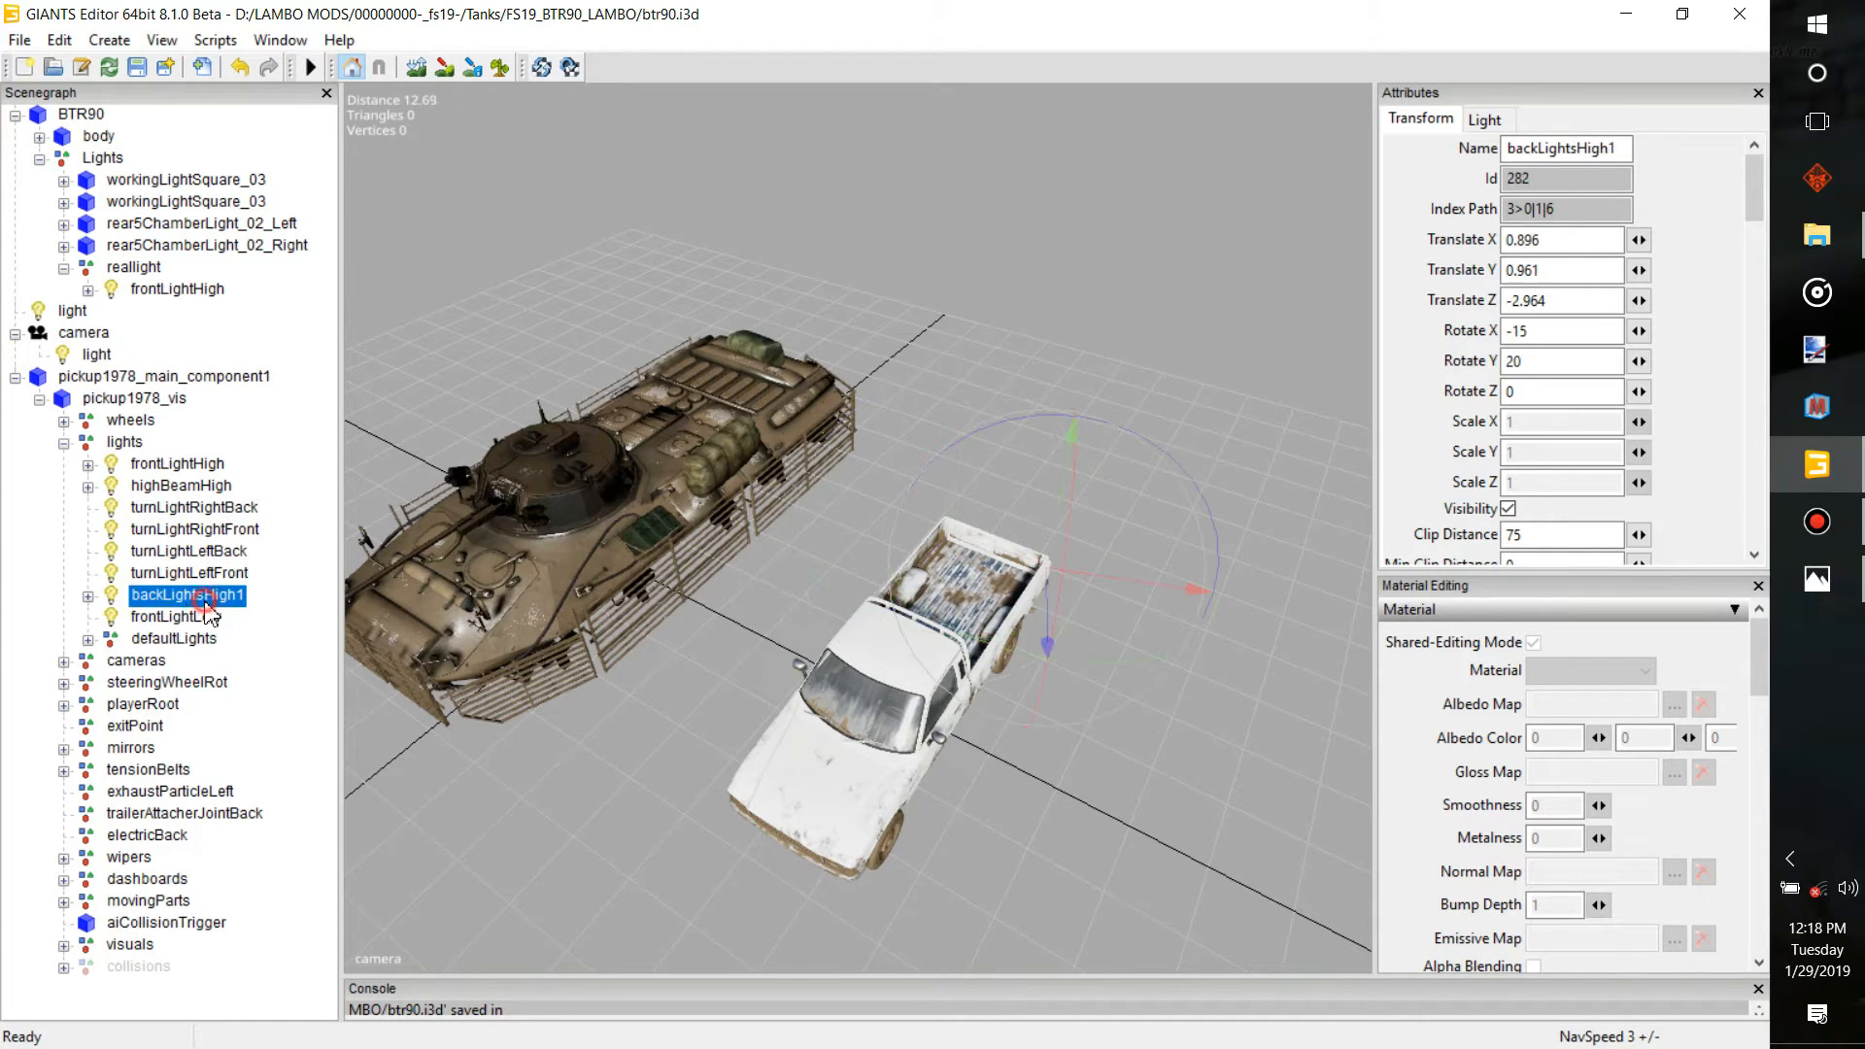
click(88, 597)
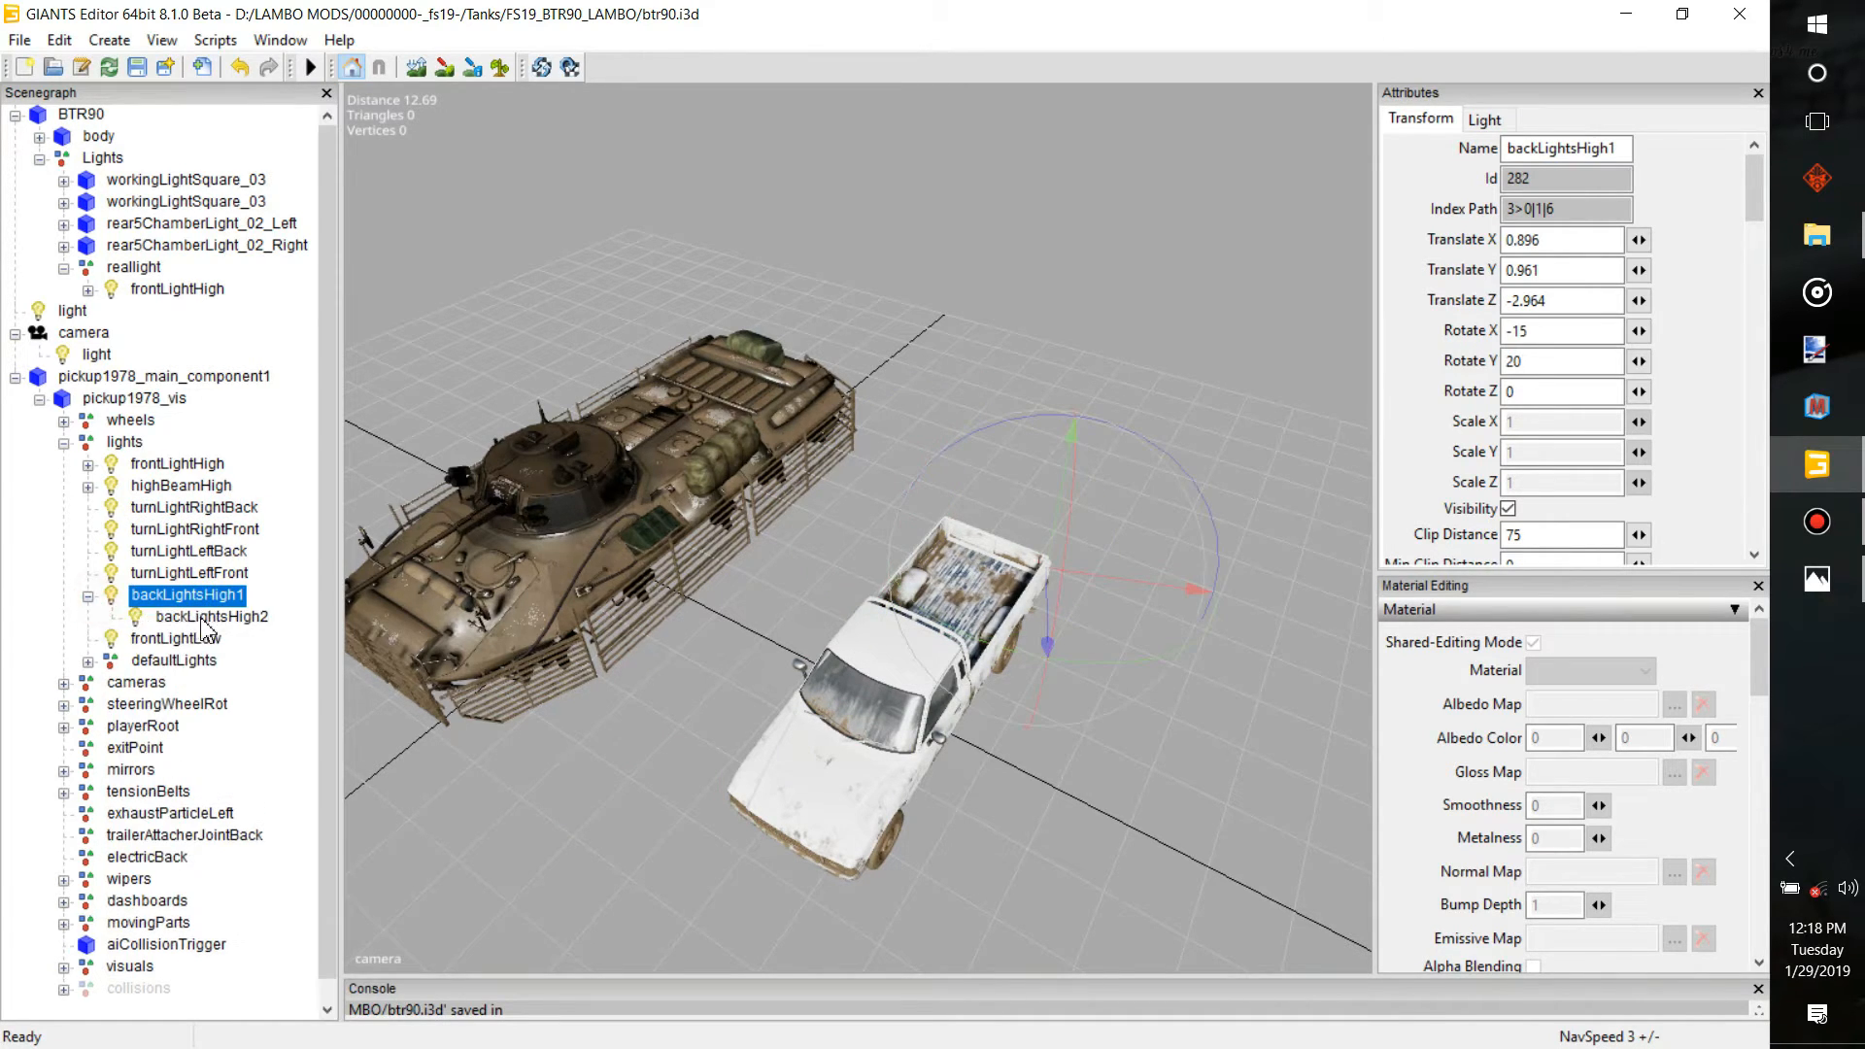
click(205, 618)
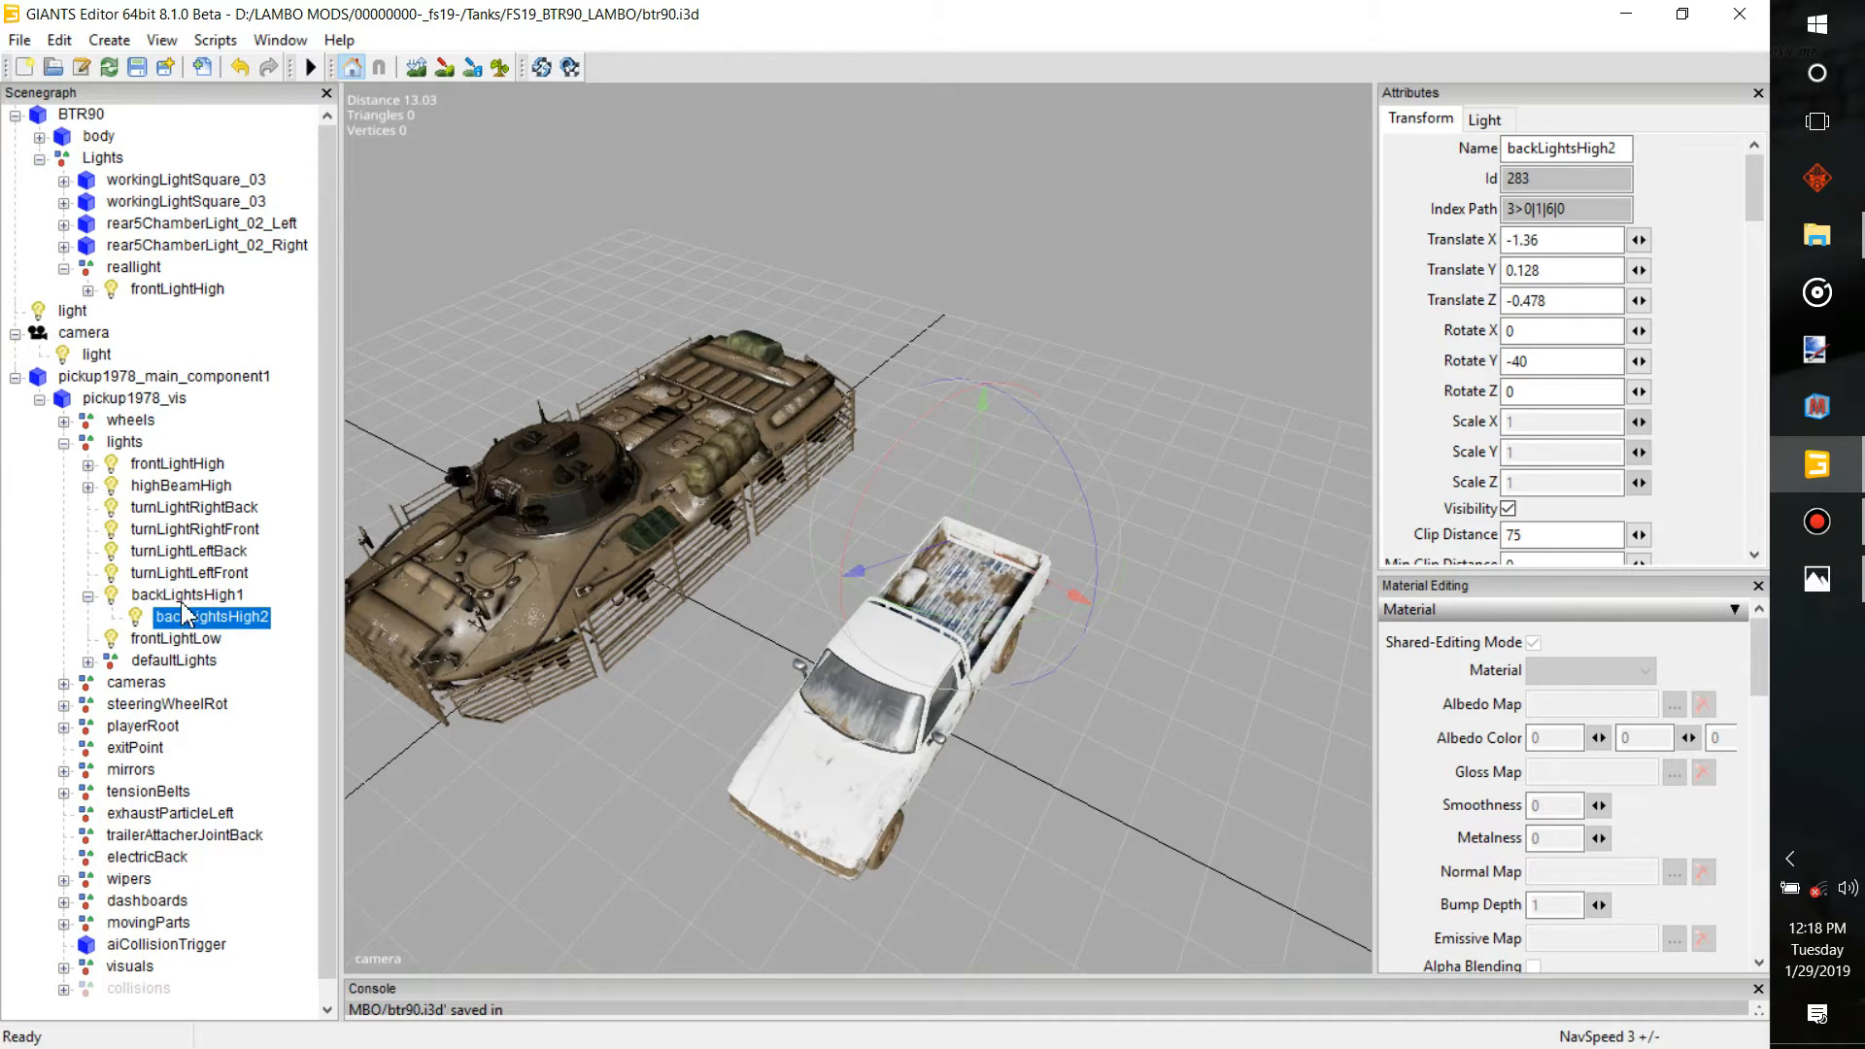
click(183, 598)
click(191, 616)
click(192, 596)
click(181, 638)
click(186, 617)
Delete the child light frontLightHigh1 from the frontLightHigh copy in the reallight group
click(157, 291)
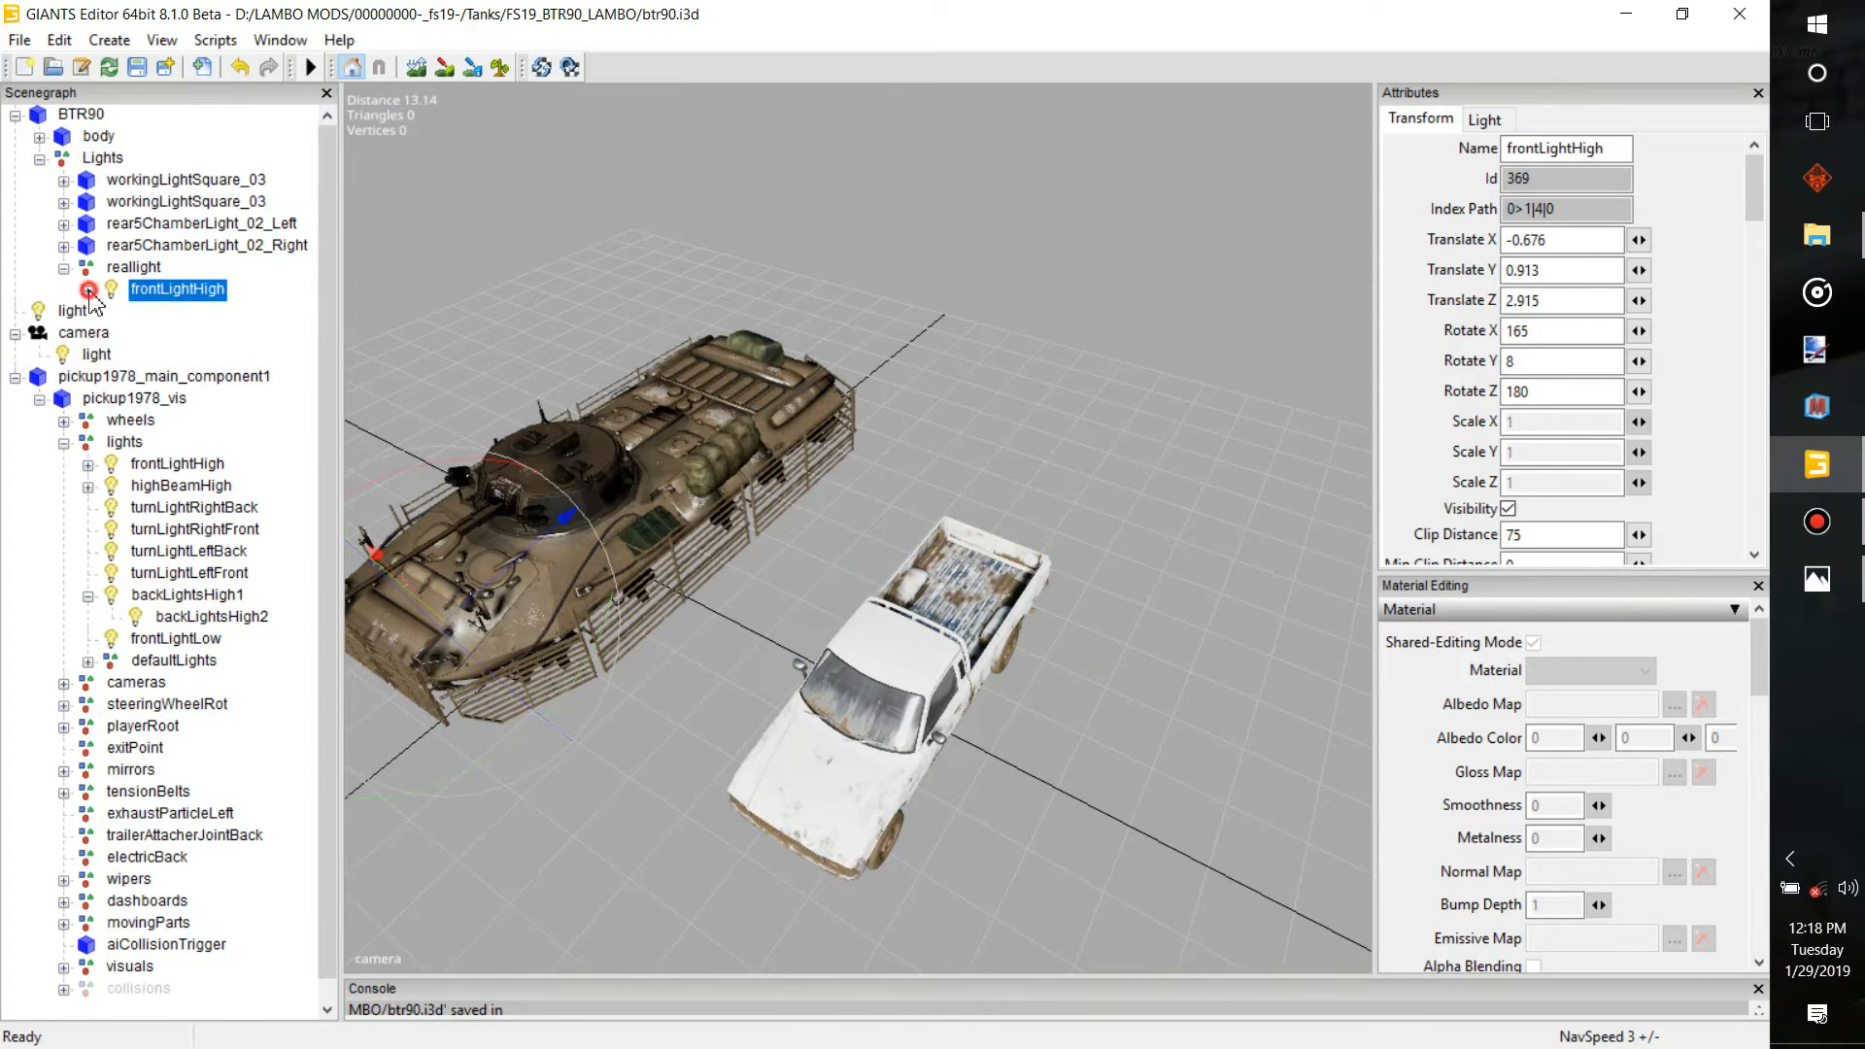
click(88, 289)
click(202, 311)
alt+drag(672, 530, 546, 572)
key(f)
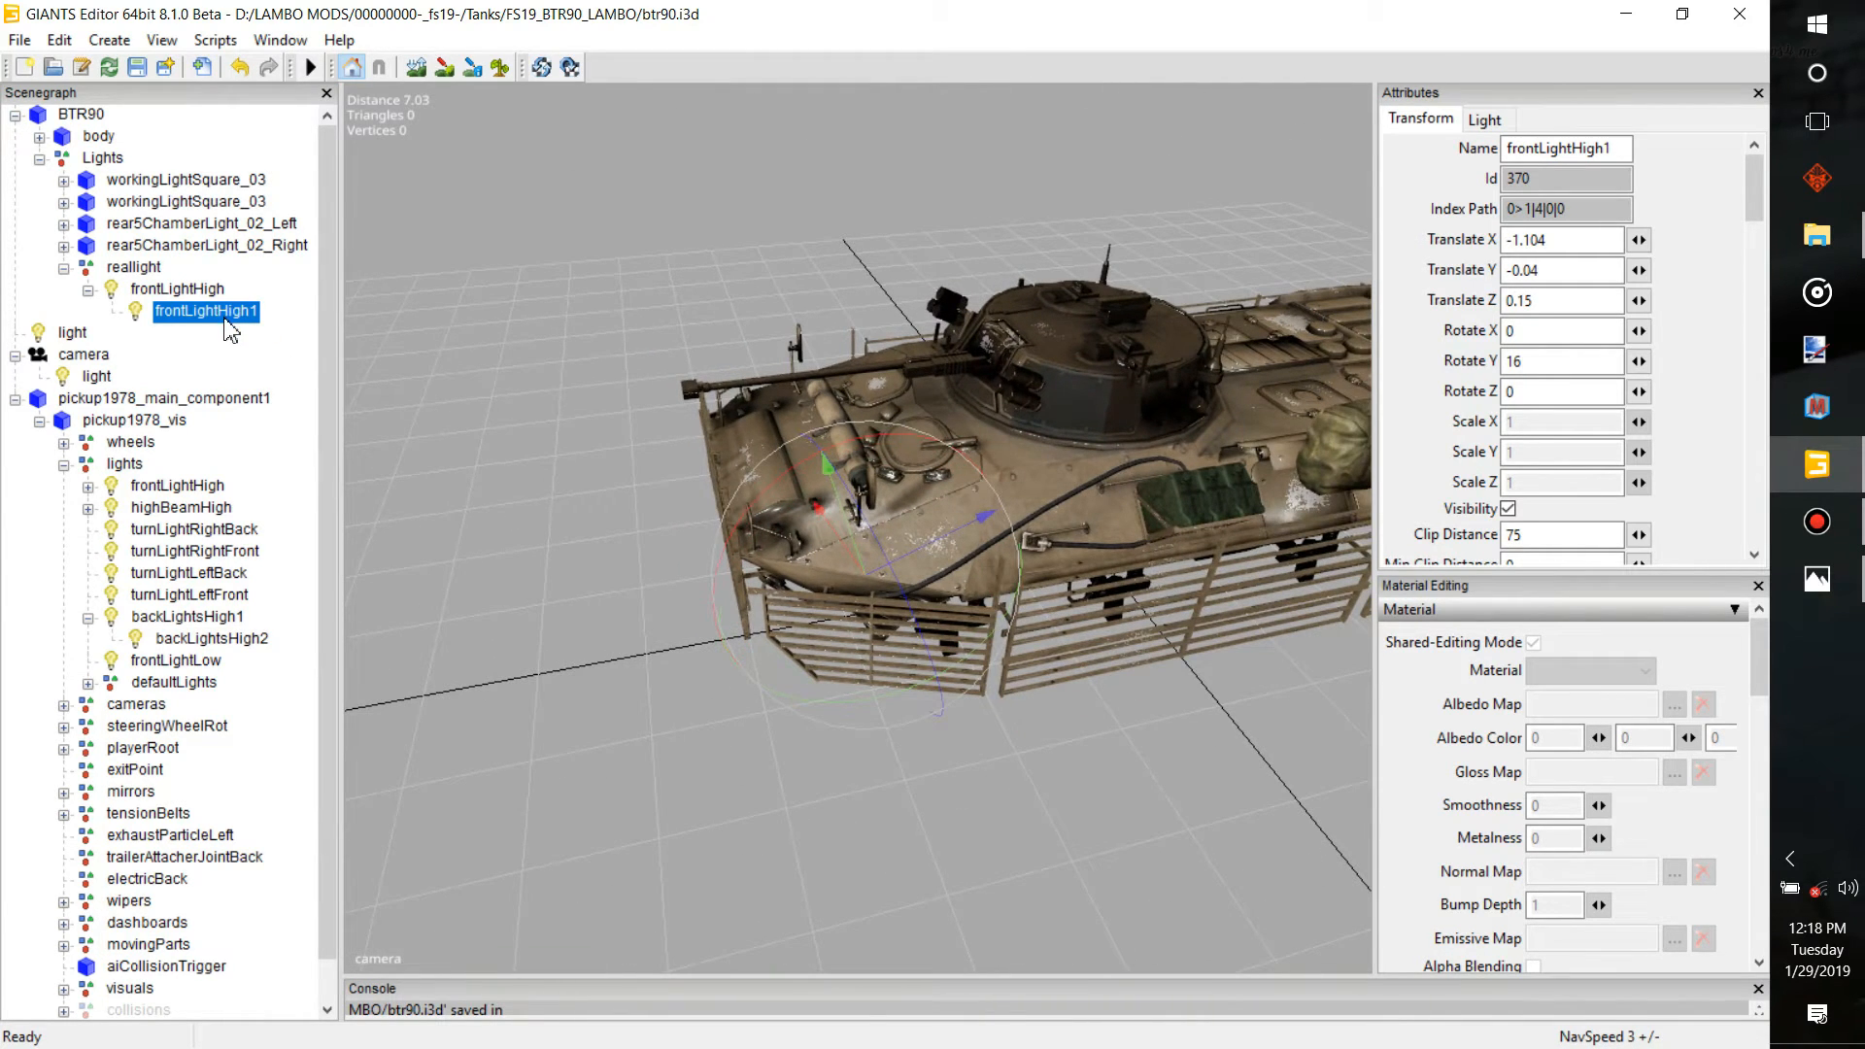
key(Delete)
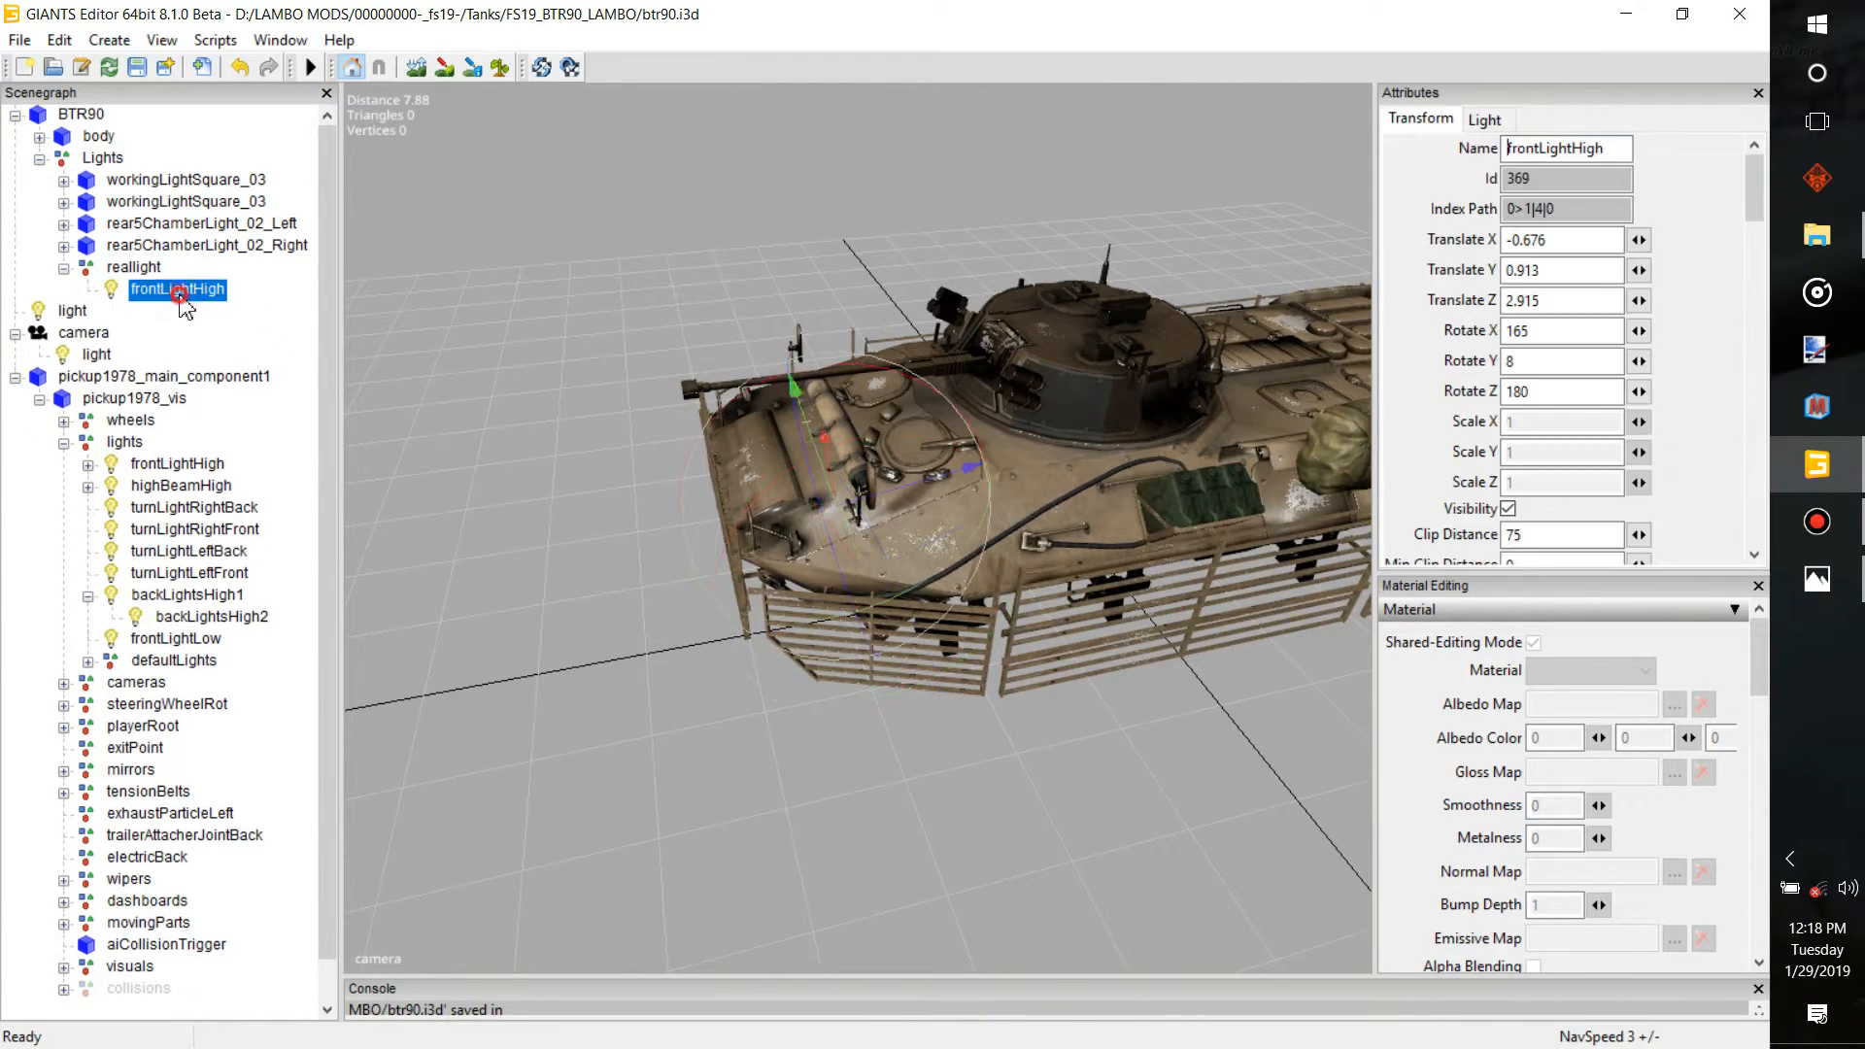
Place frontLightHigh on the BTR90's front light housing at about X 1.179, Y 2.016, Z 3.697
key(f)
alt+drag(779, 420, 857, 309)
scroll(859, 307, up, 6)
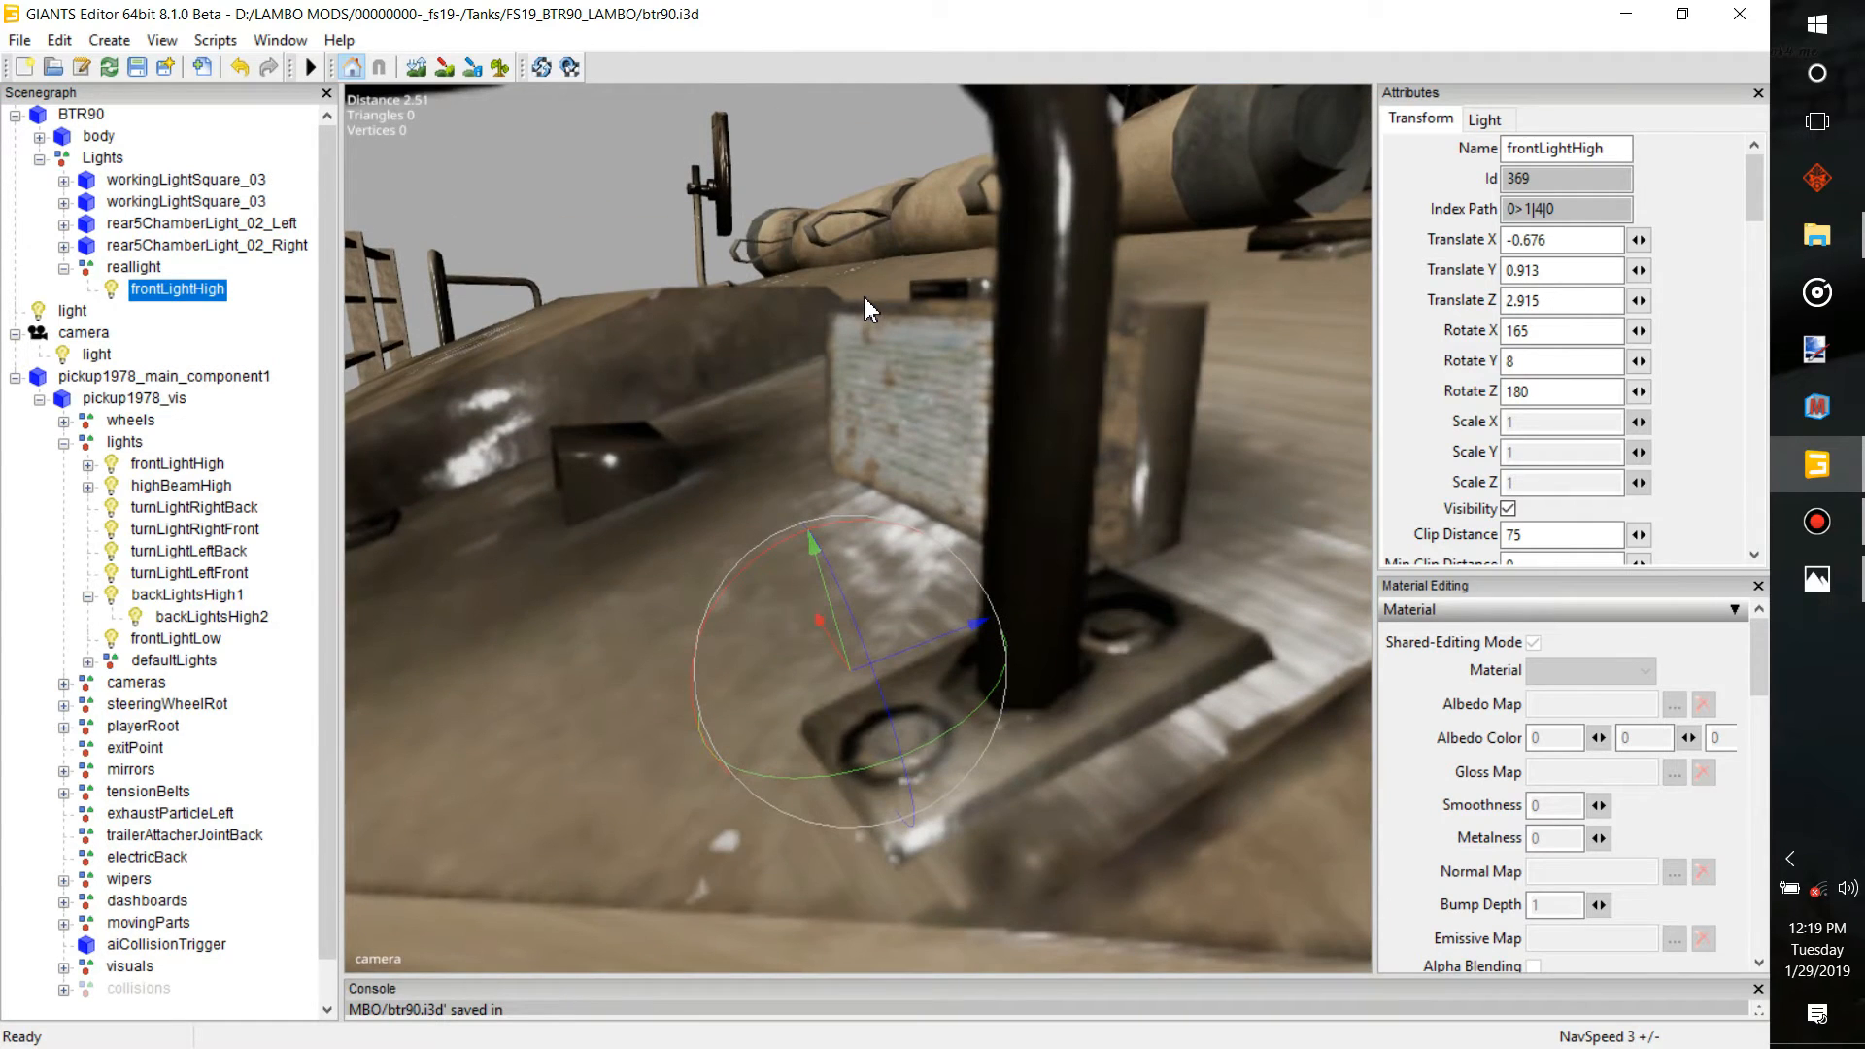
key(ctrl+b)
click(911, 416)
alt+drag(912, 416, 948, 521)
scroll(948, 522, down, 3)
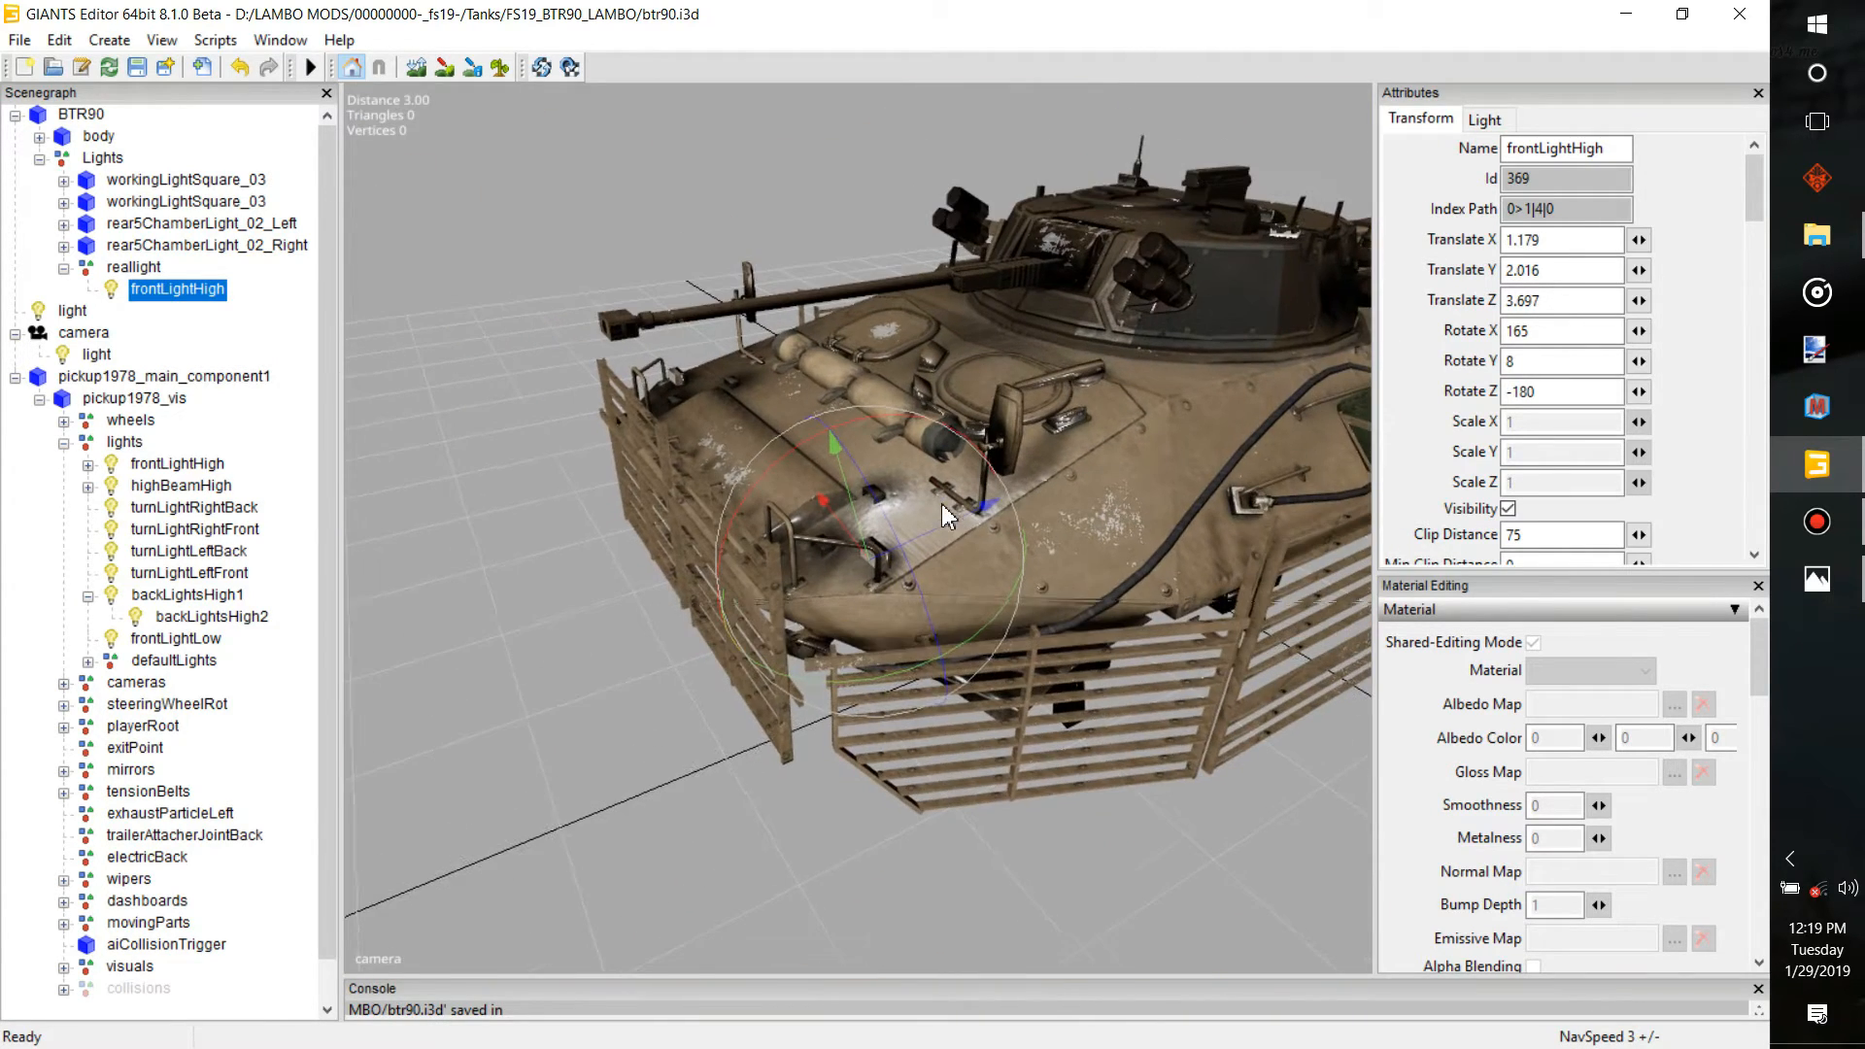
Duplicate frontLightHigh onto the opposite front housing at about X -1.172, Y 2.025, Z 3.726 and rotate it to about 163.969, -21.858, -171.758
key(ctrl+d)
alt+drag(719, 427, 907, 394)
scroll(907, 393, up, 5)
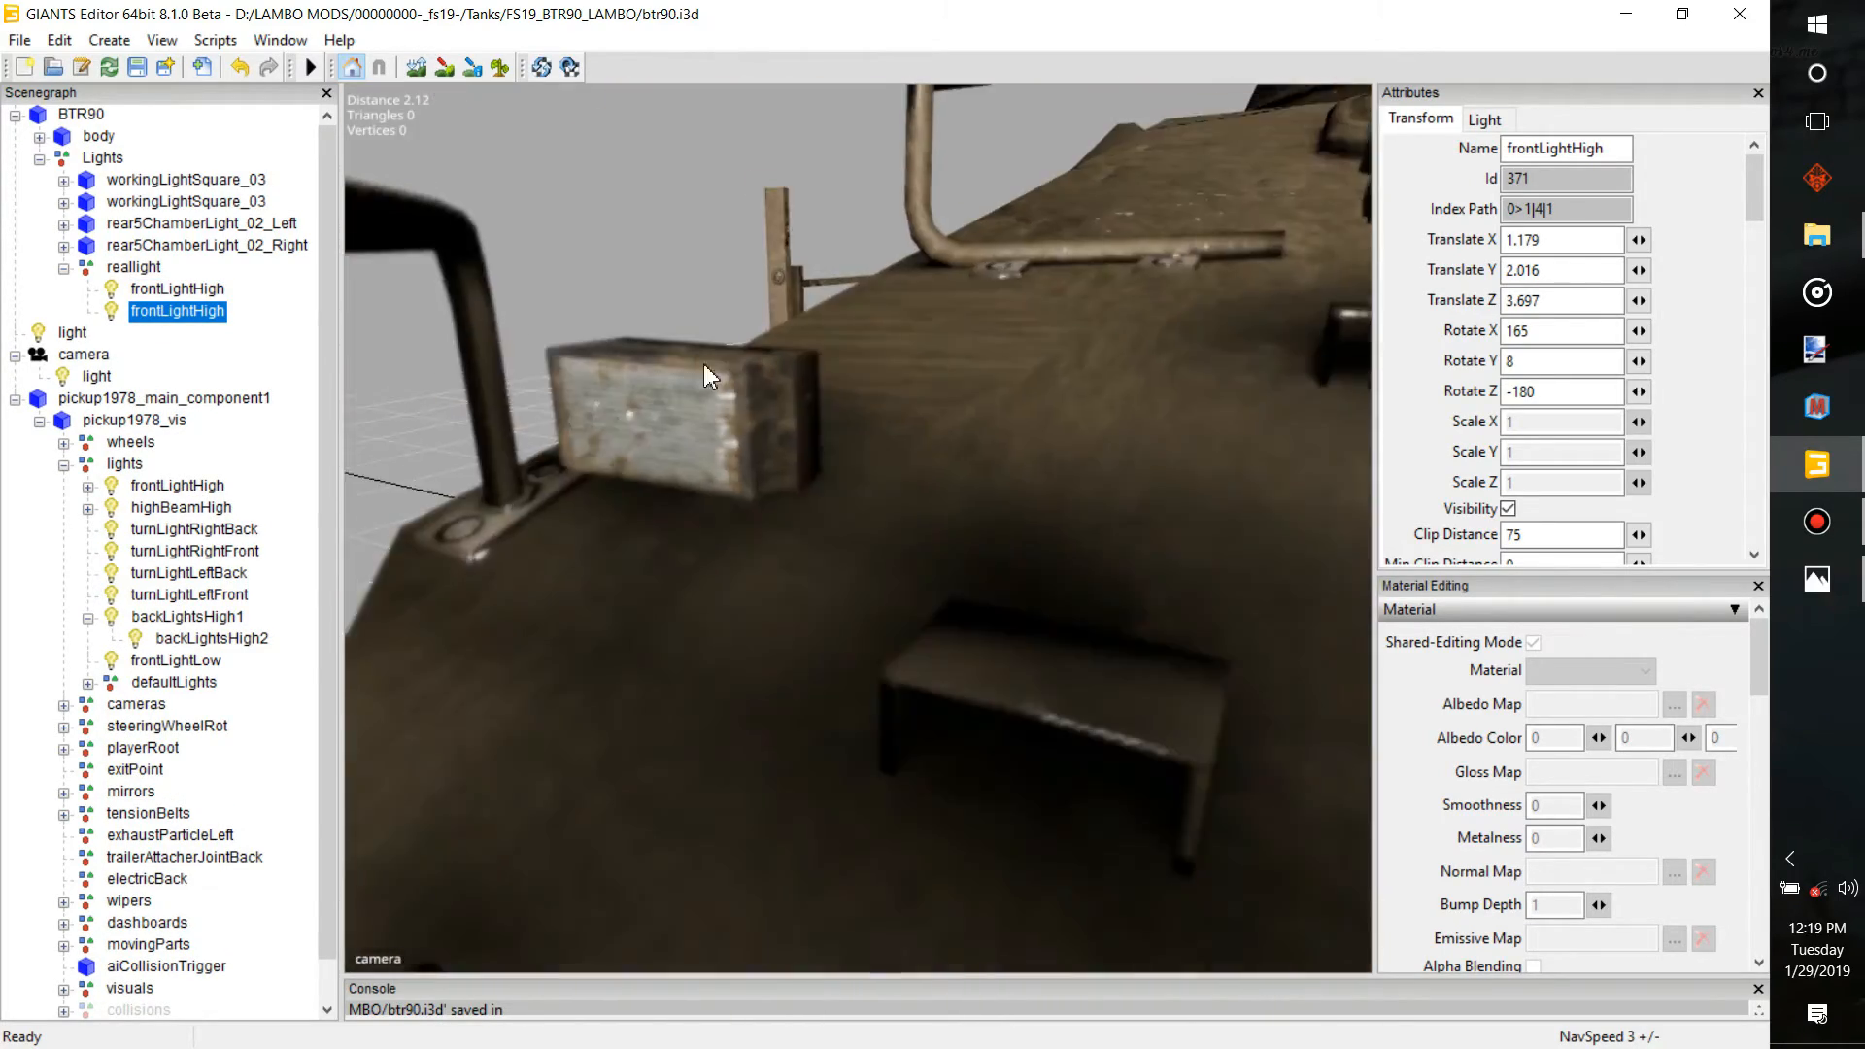
alt+drag(703, 363, 680, 361)
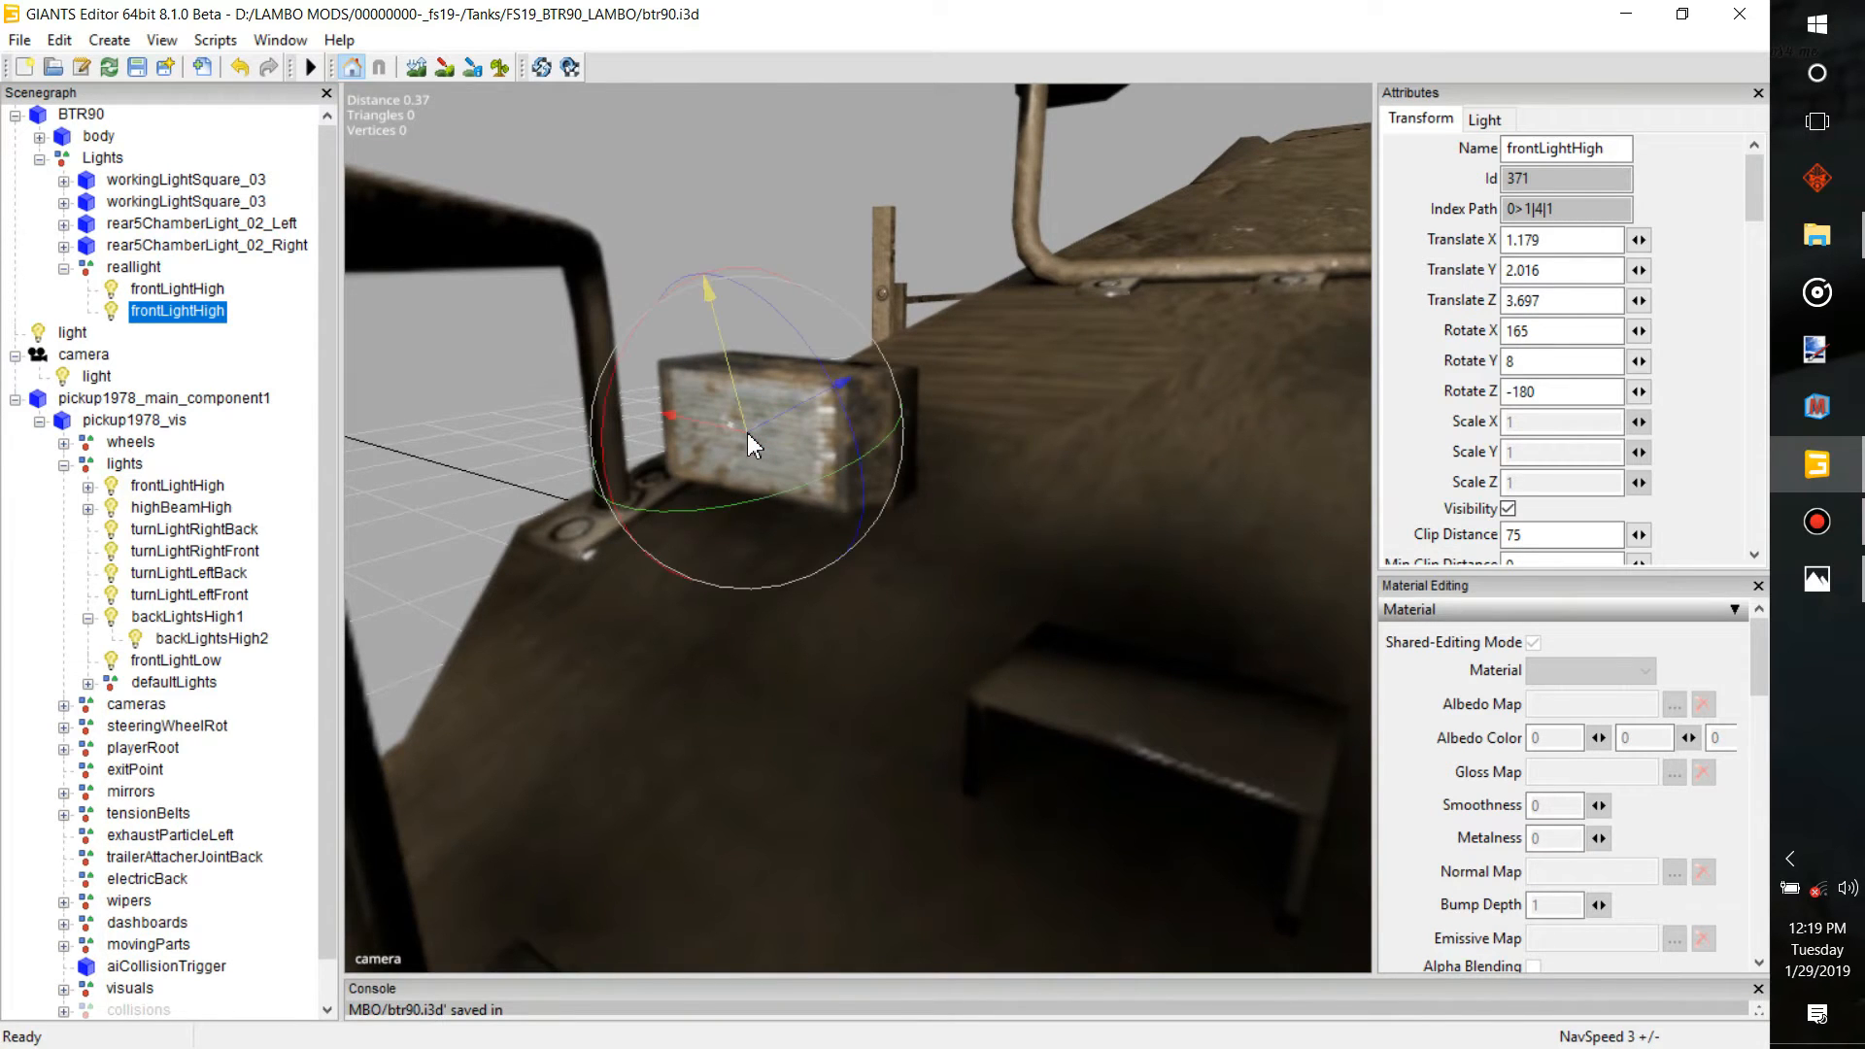
key(ctrl+b)
alt+drag(748, 433, 761, 457)
scroll(769, 463, down, 5)
scroll(770, 464, down, 3)
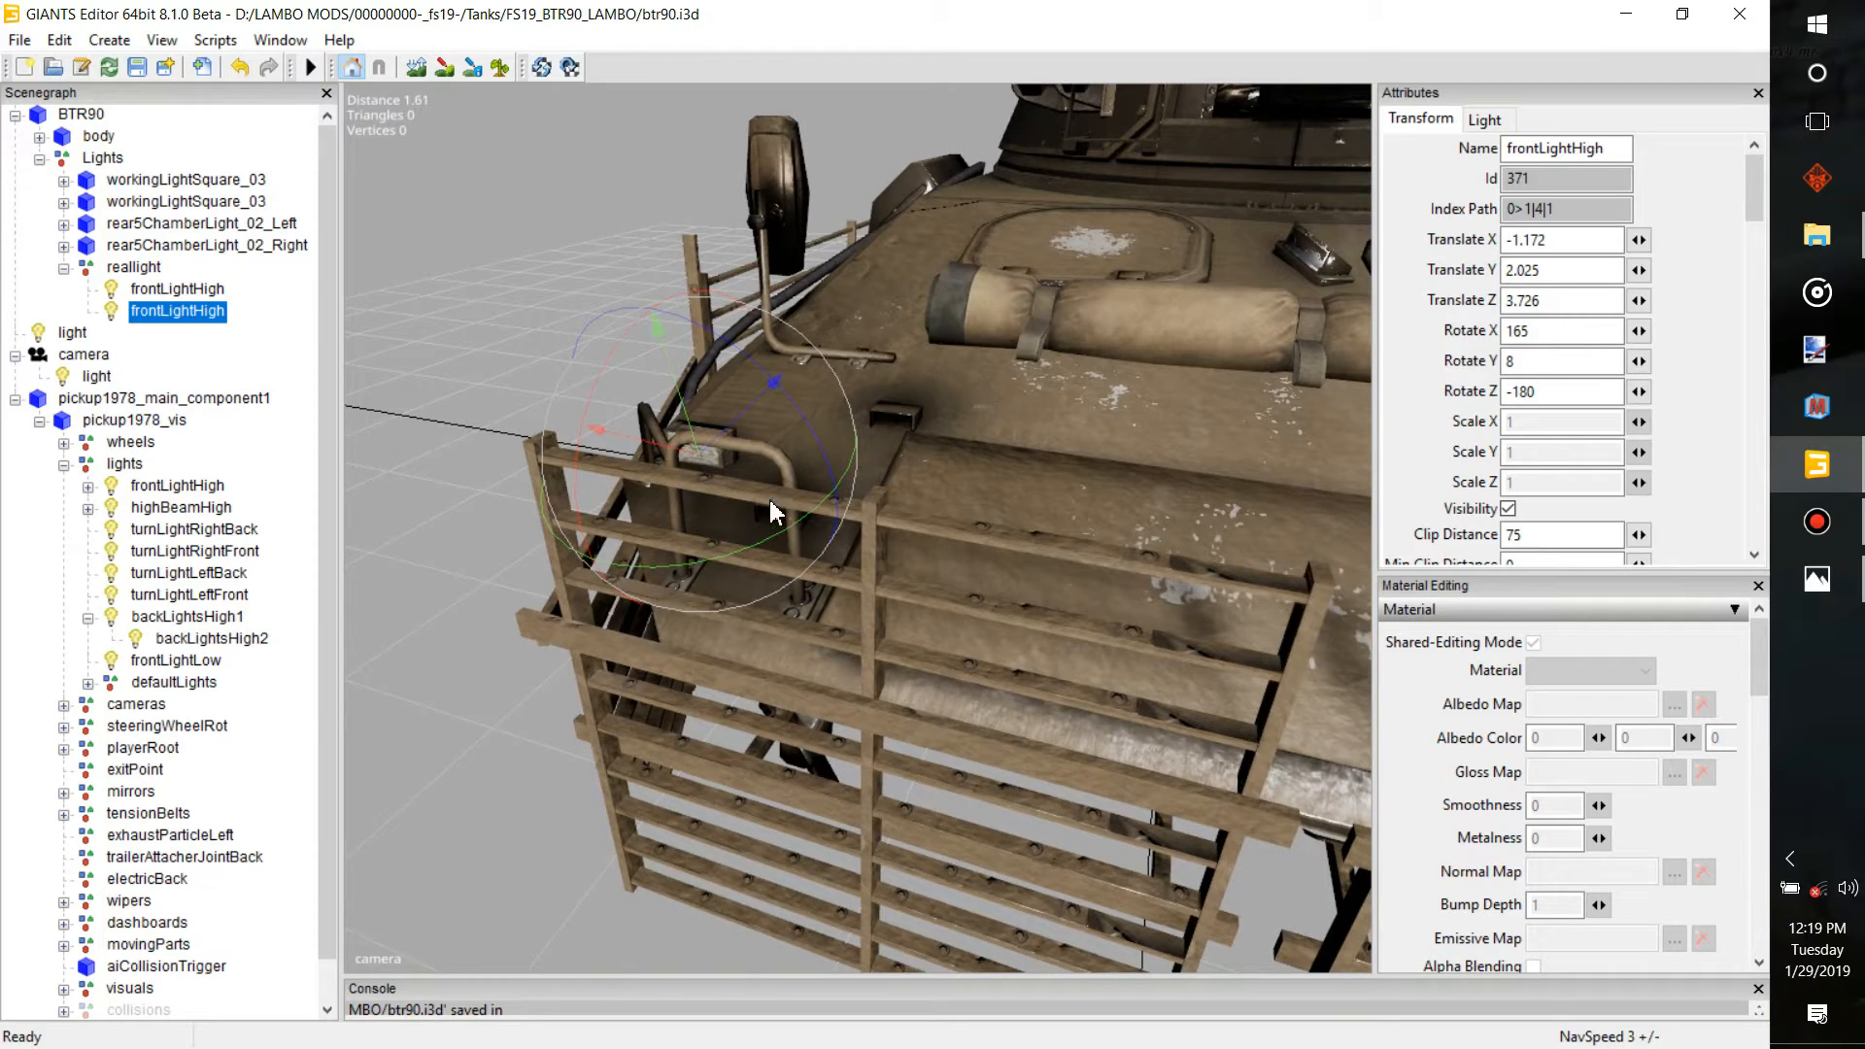
drag(780, 540, 840, 482)
scroll(835, 496, down, 8)
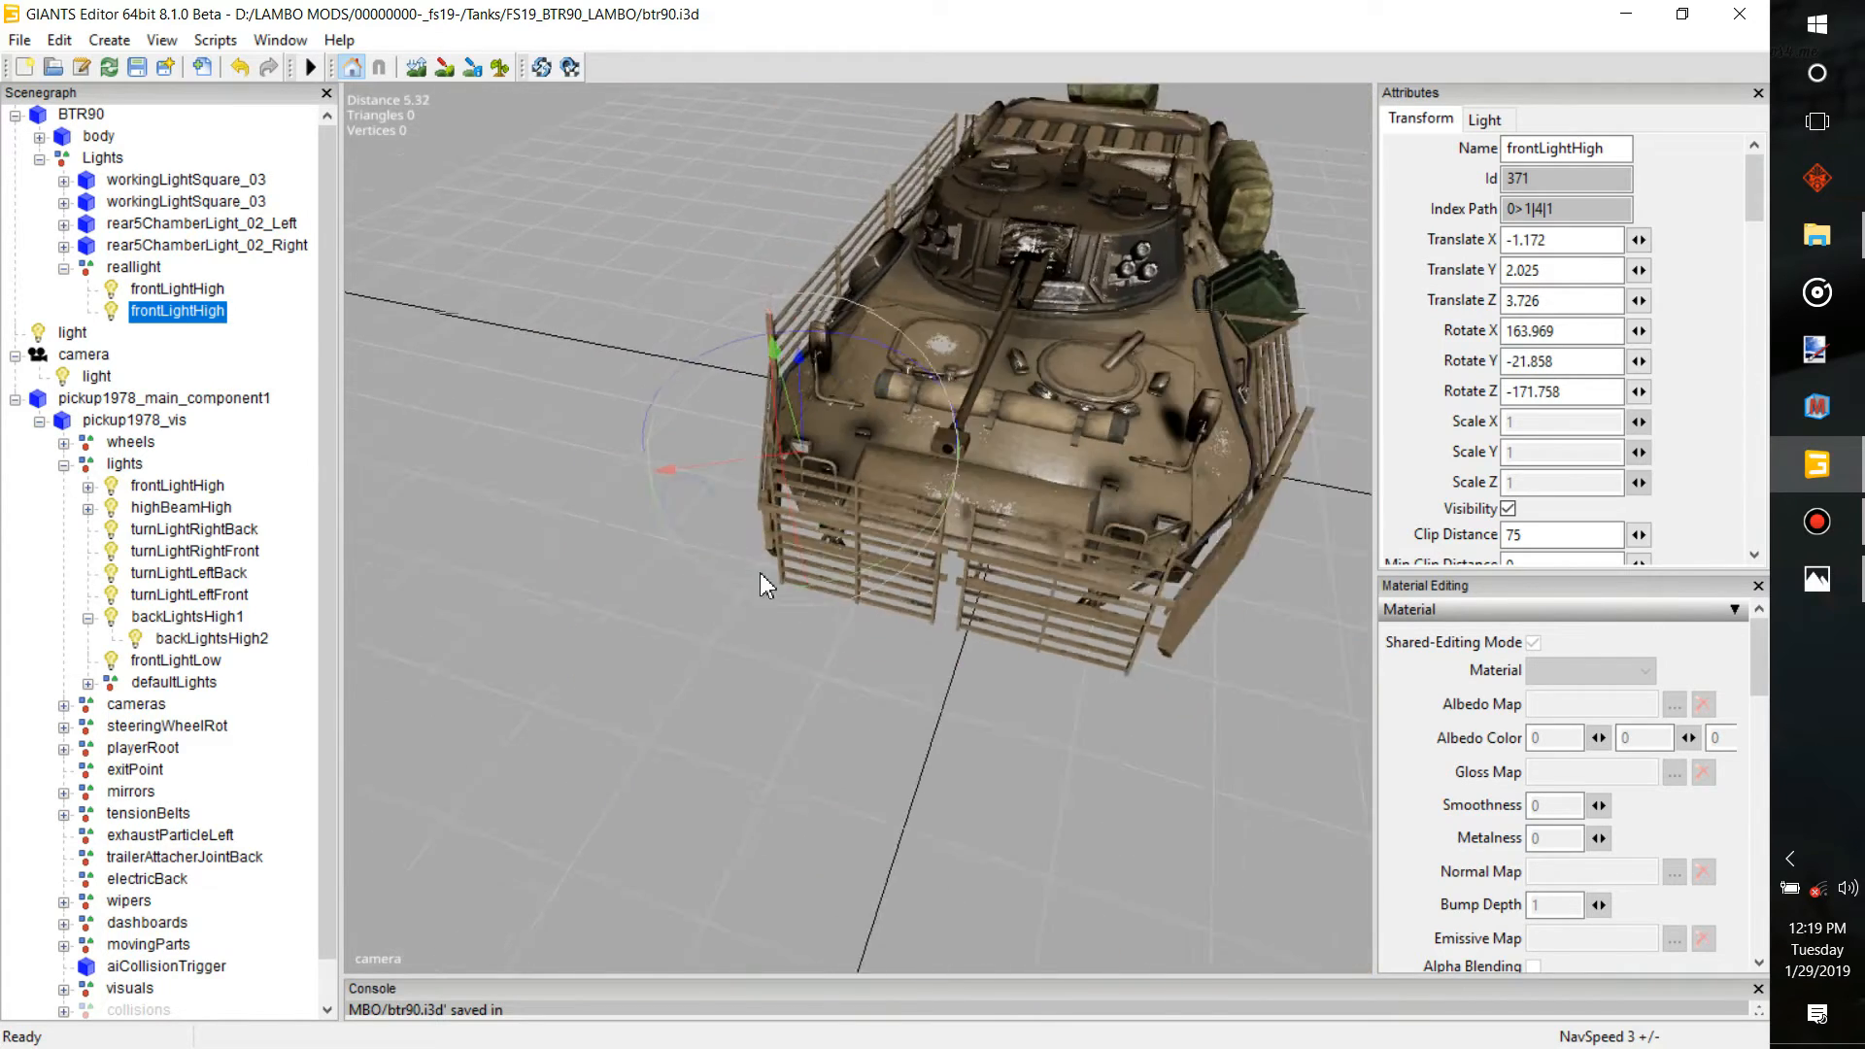
Turn on the display of light source outlines in the viewport and compare the BTR90's lights with the pickup's
middle_drag(812, 567, 888, 702)
right_click(890, 706)
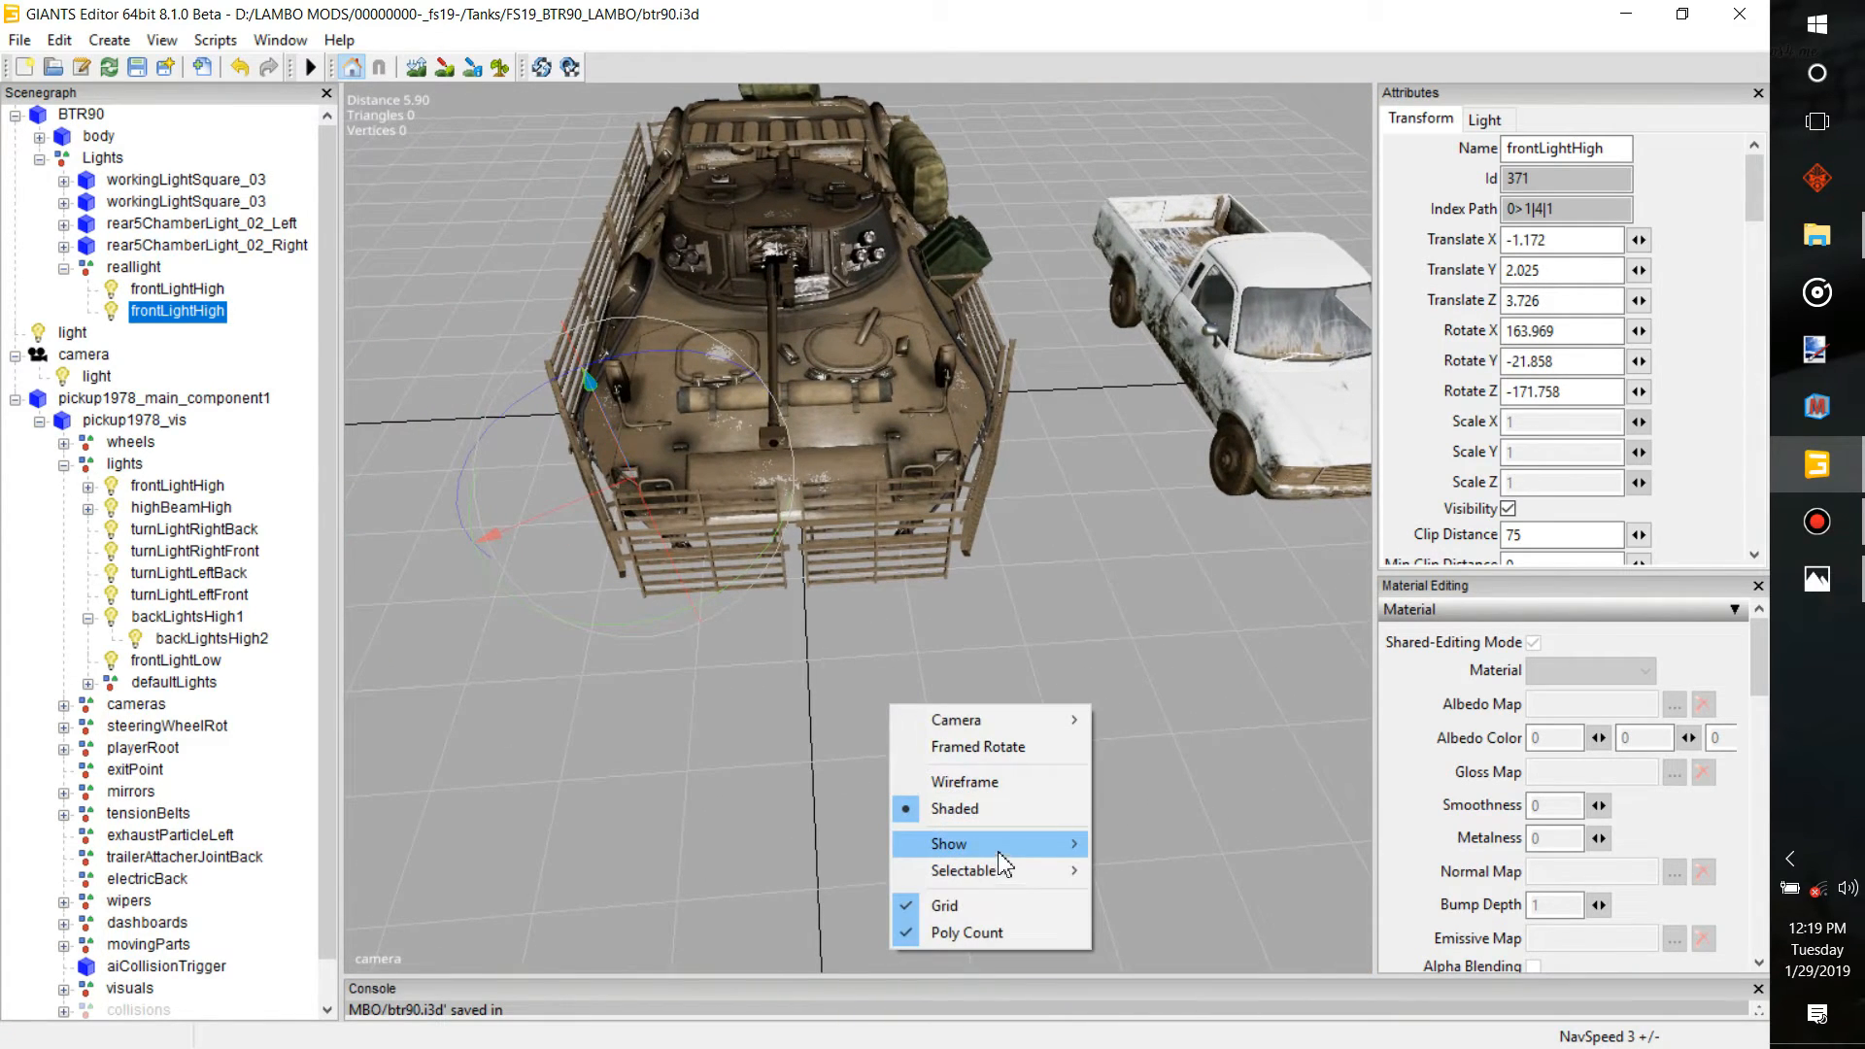
mouse_move(1010, 843)
click(1148, 629)
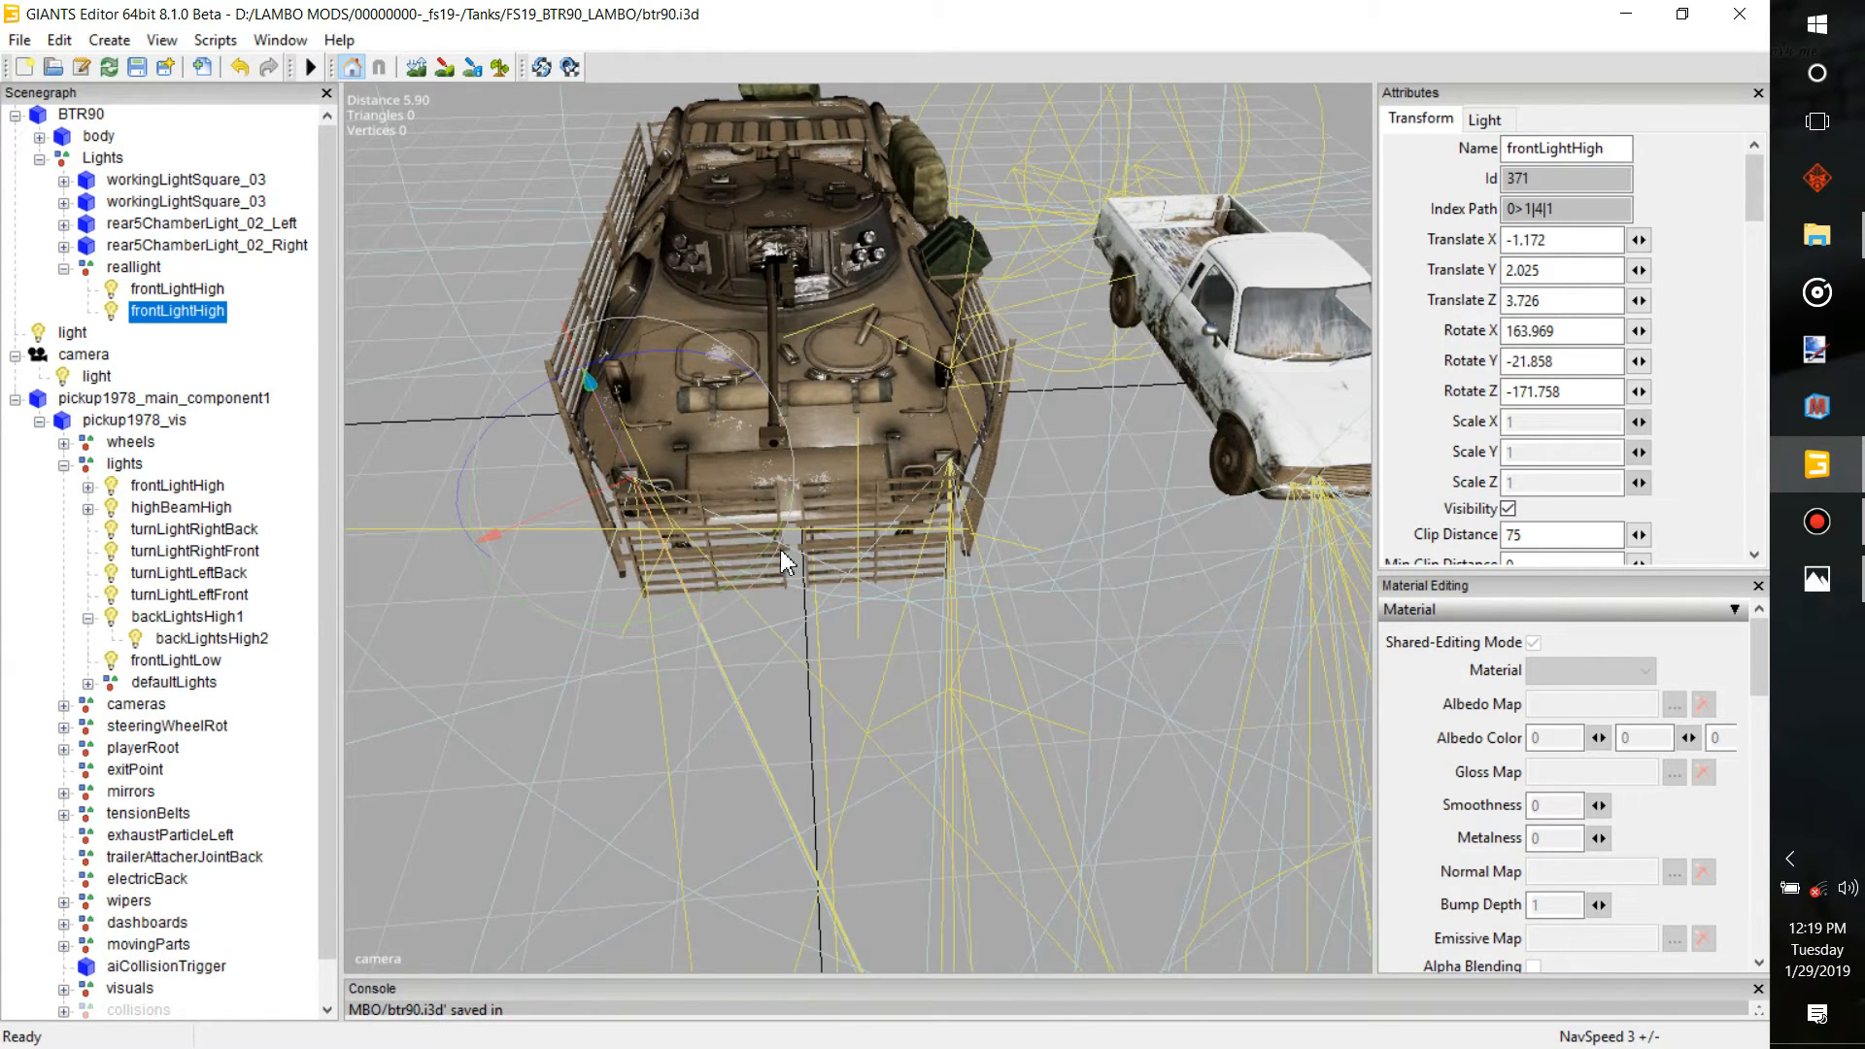
alt+drag(727, 586, 1141, 457)
scroll(1140, 456, down, 3)
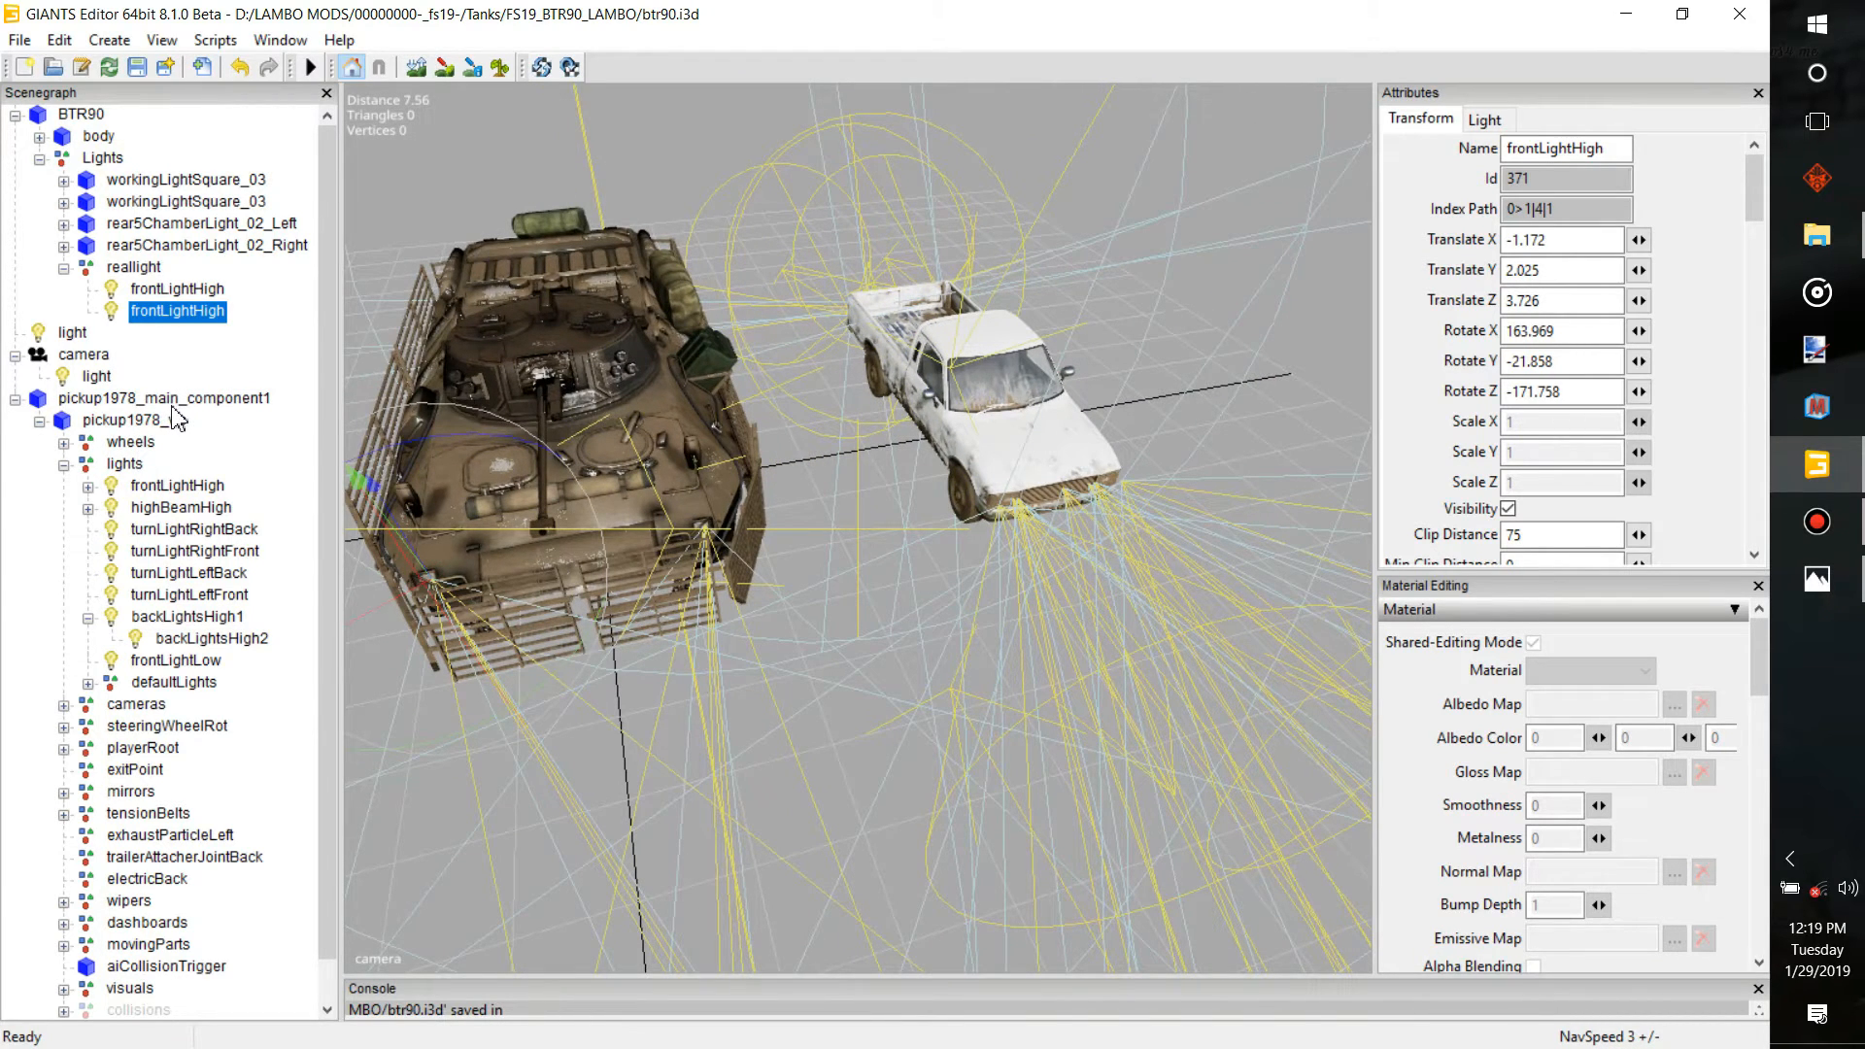
Cut mirror01 and the mirrors group out of the pickup and paste them into BTR90
click(153, 409)
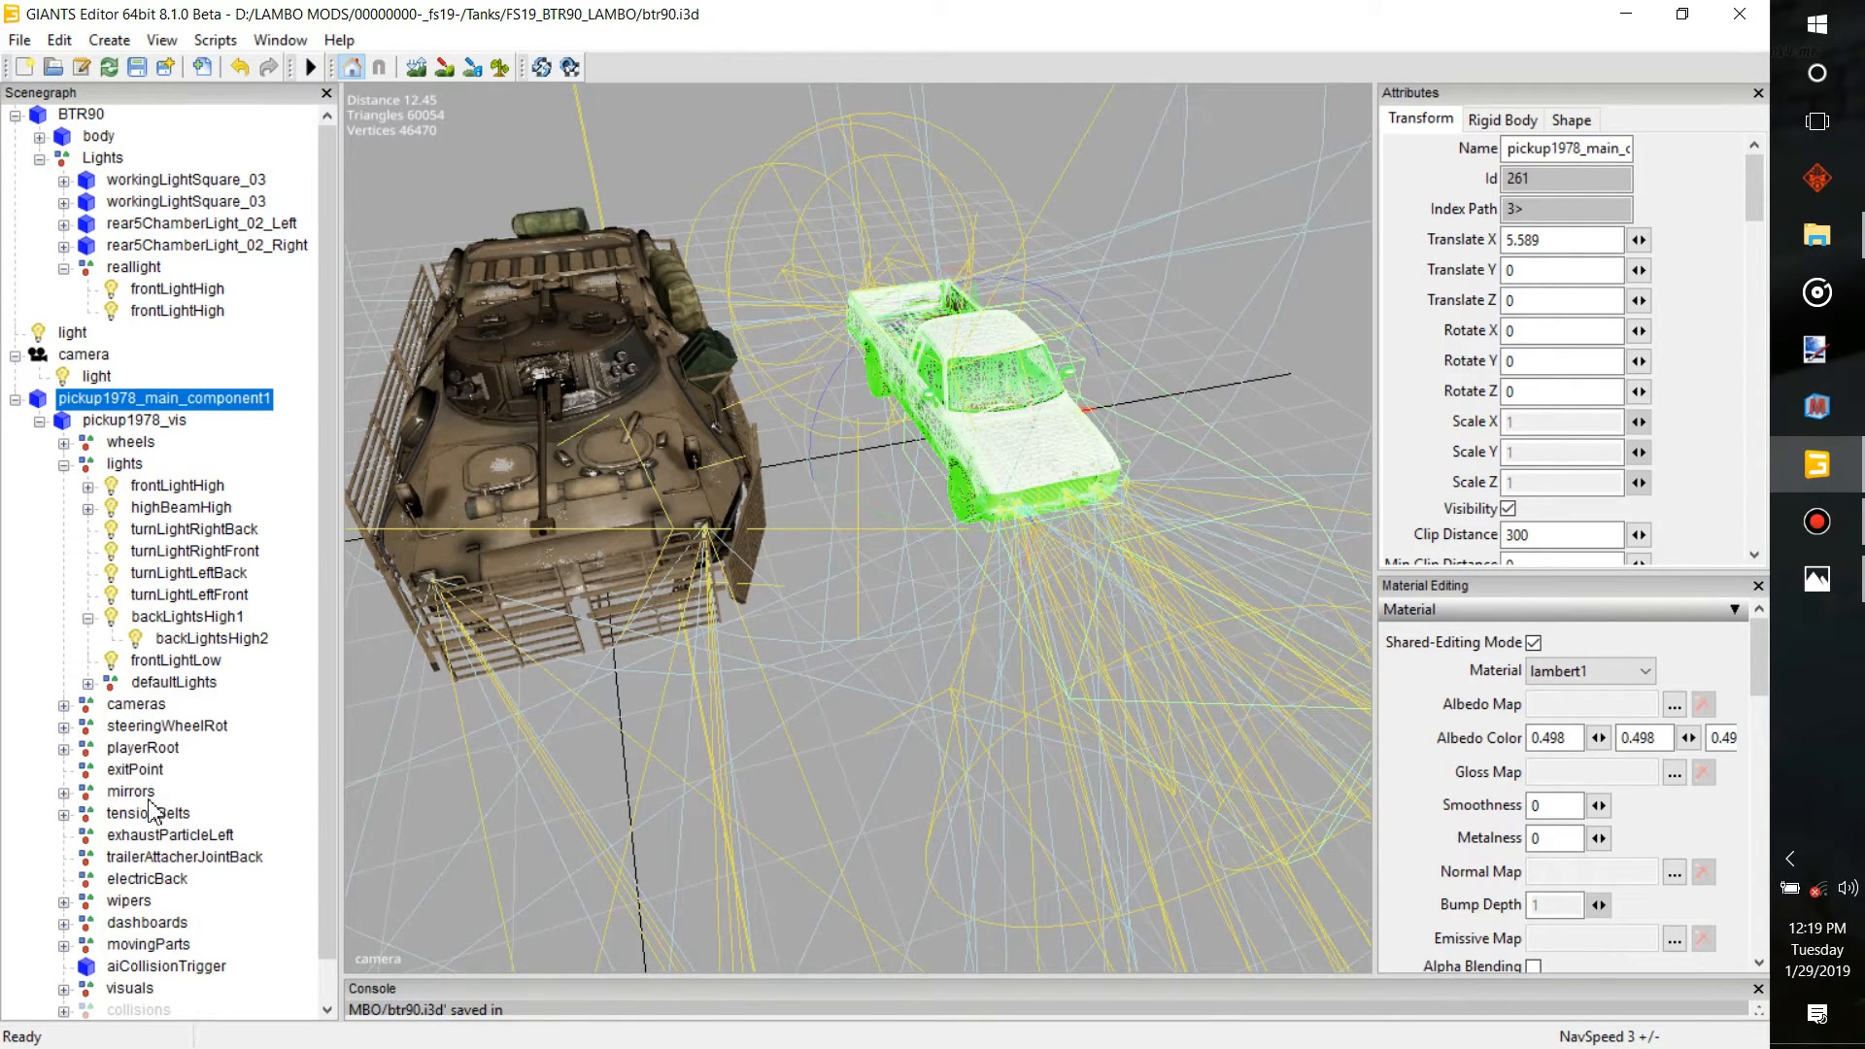
scroll(156, 843, down, 1)
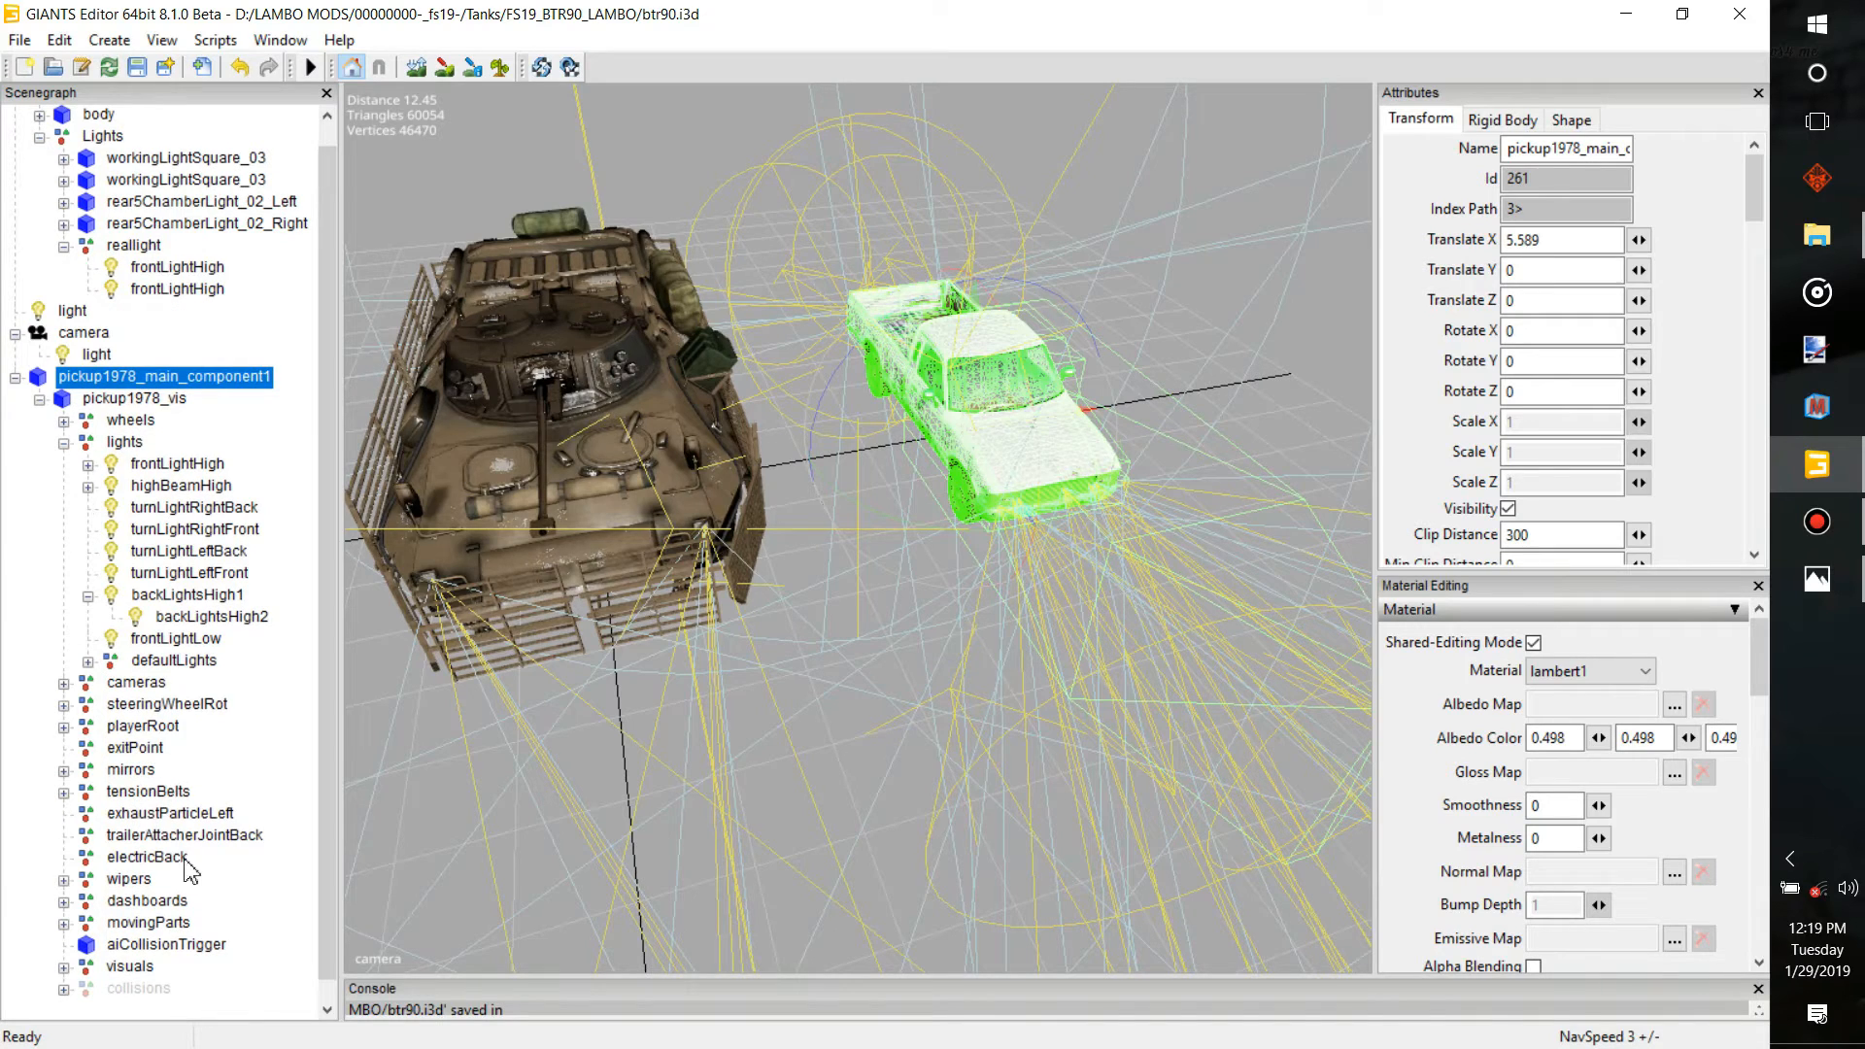
click(64, 770)
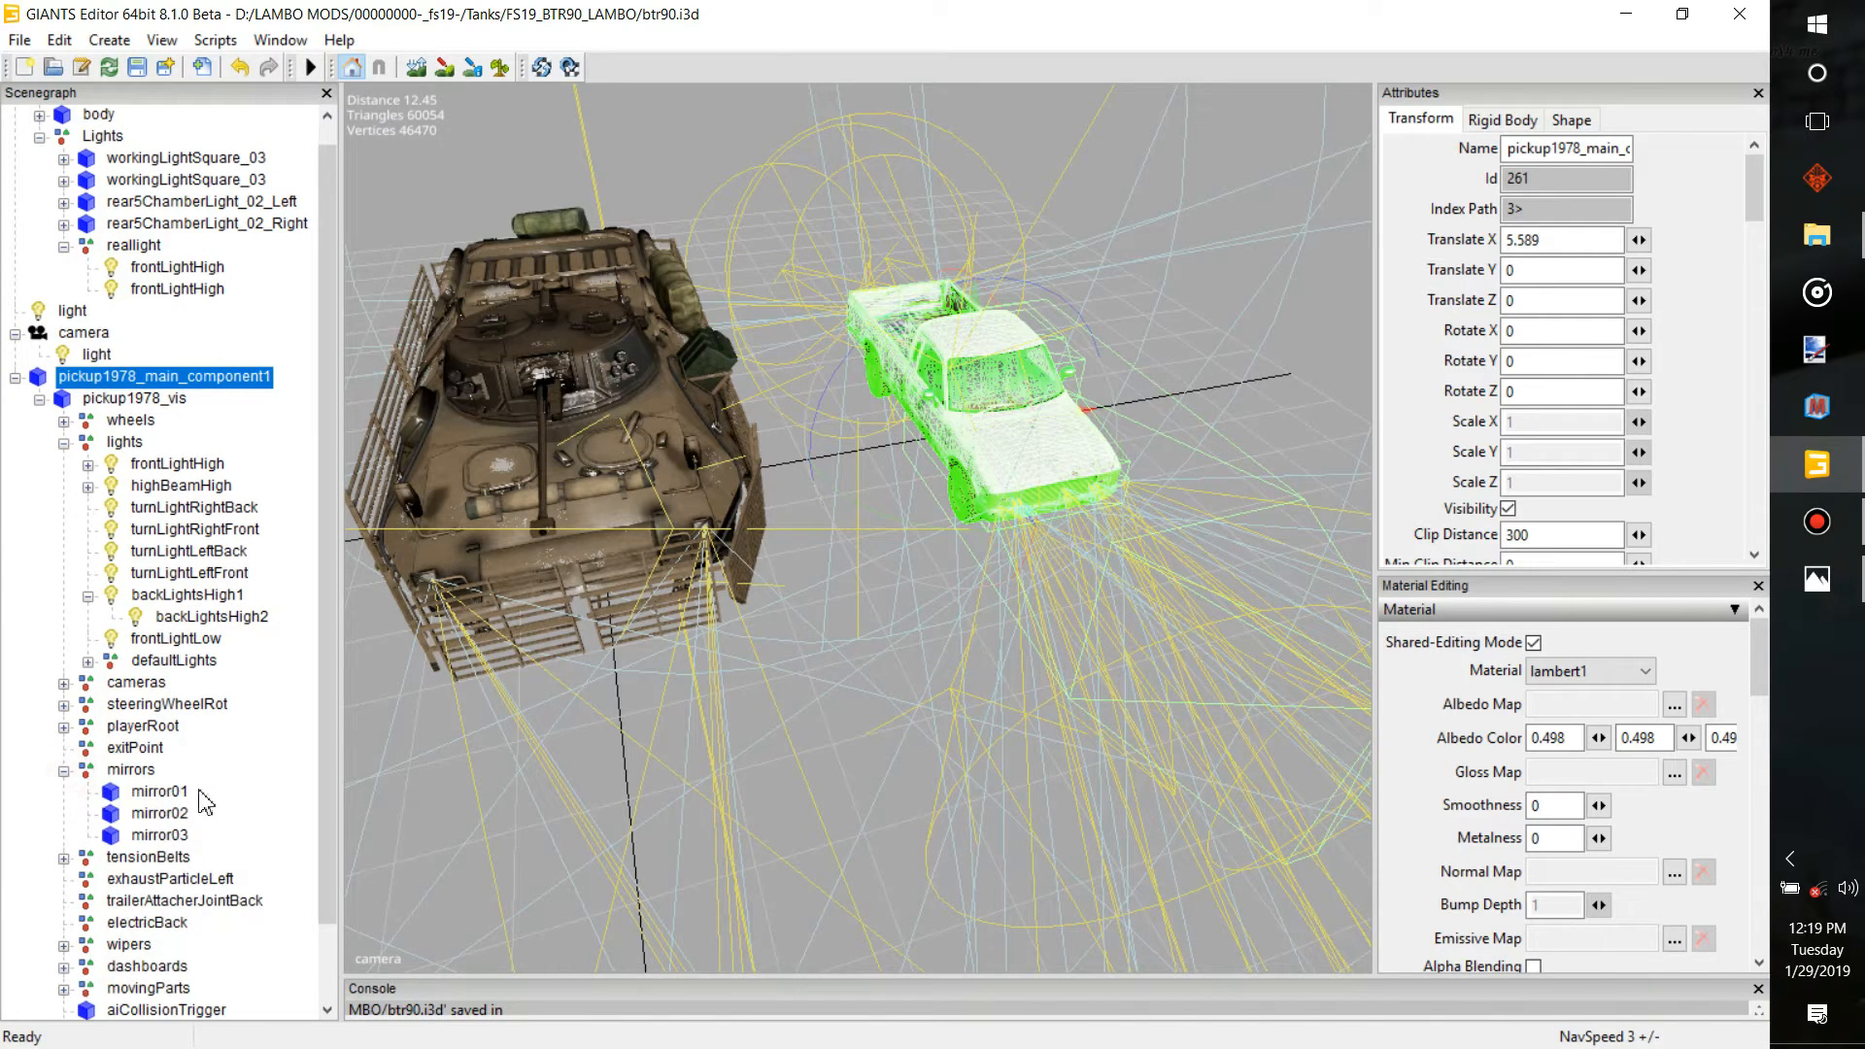
click(160, 793)
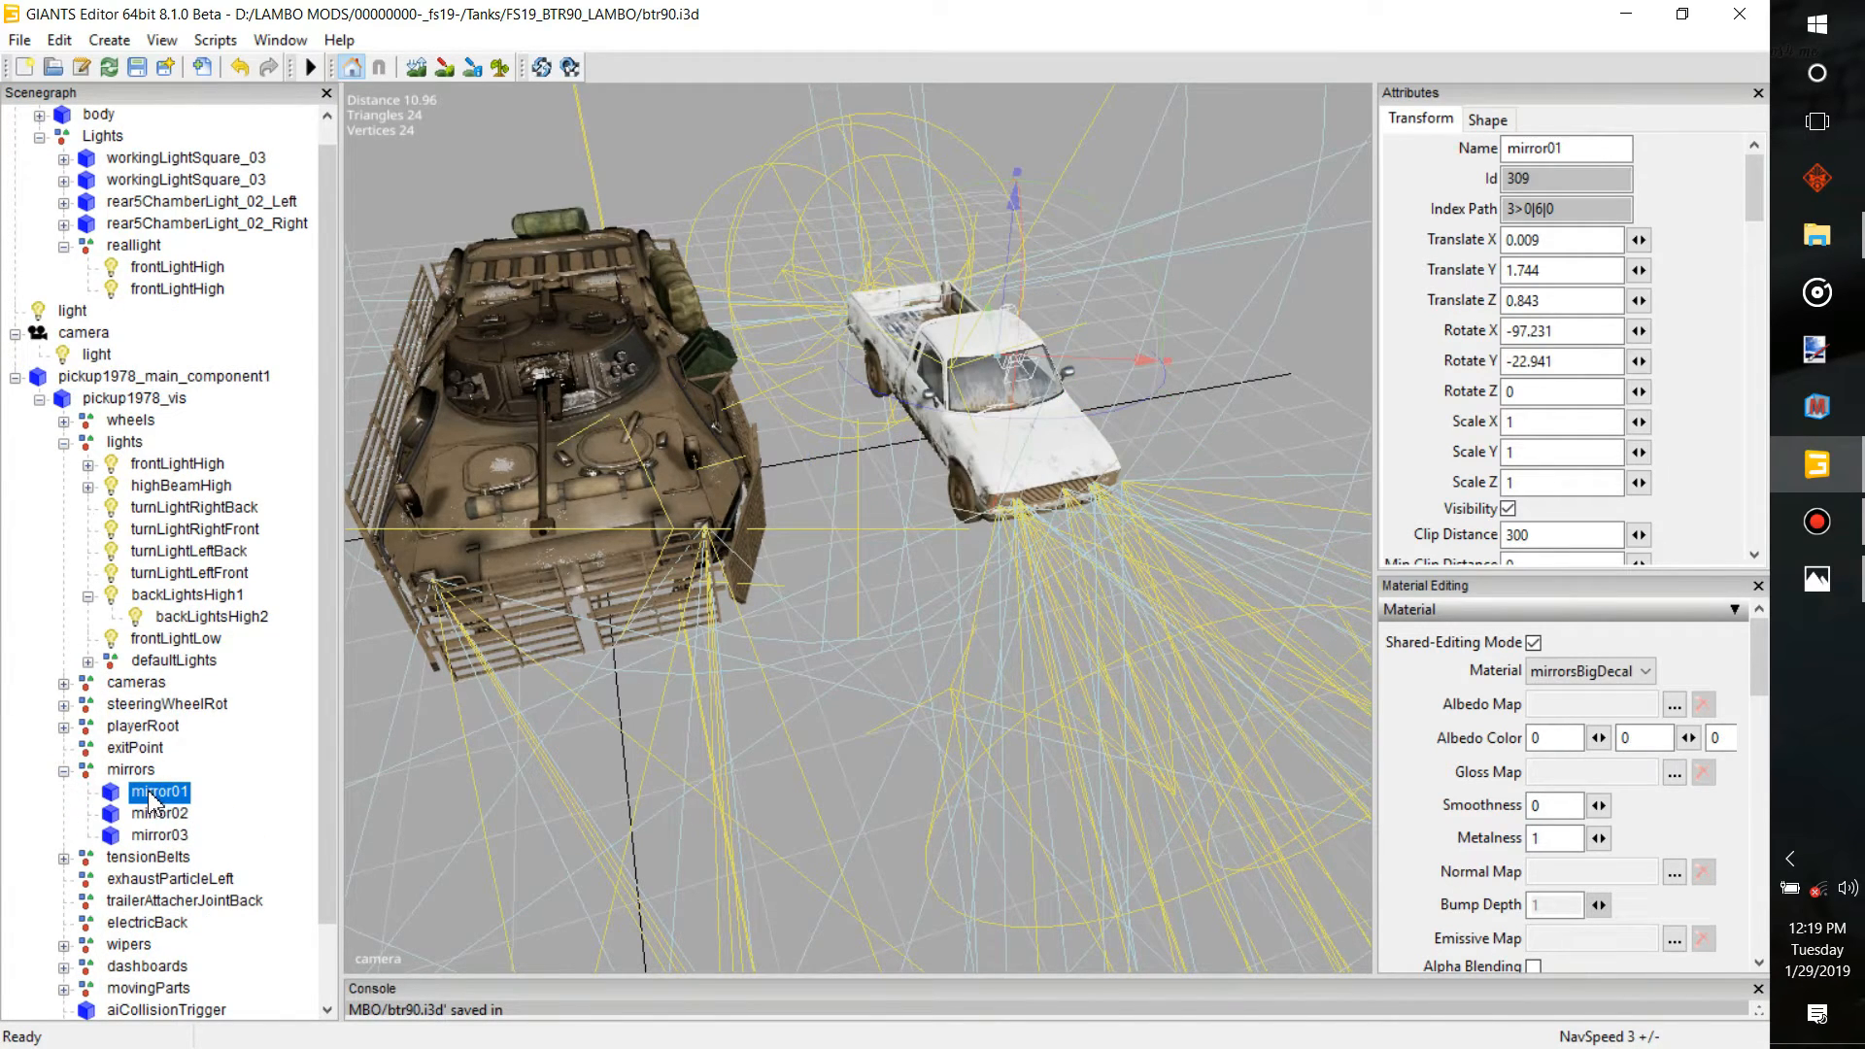
key(Delete)
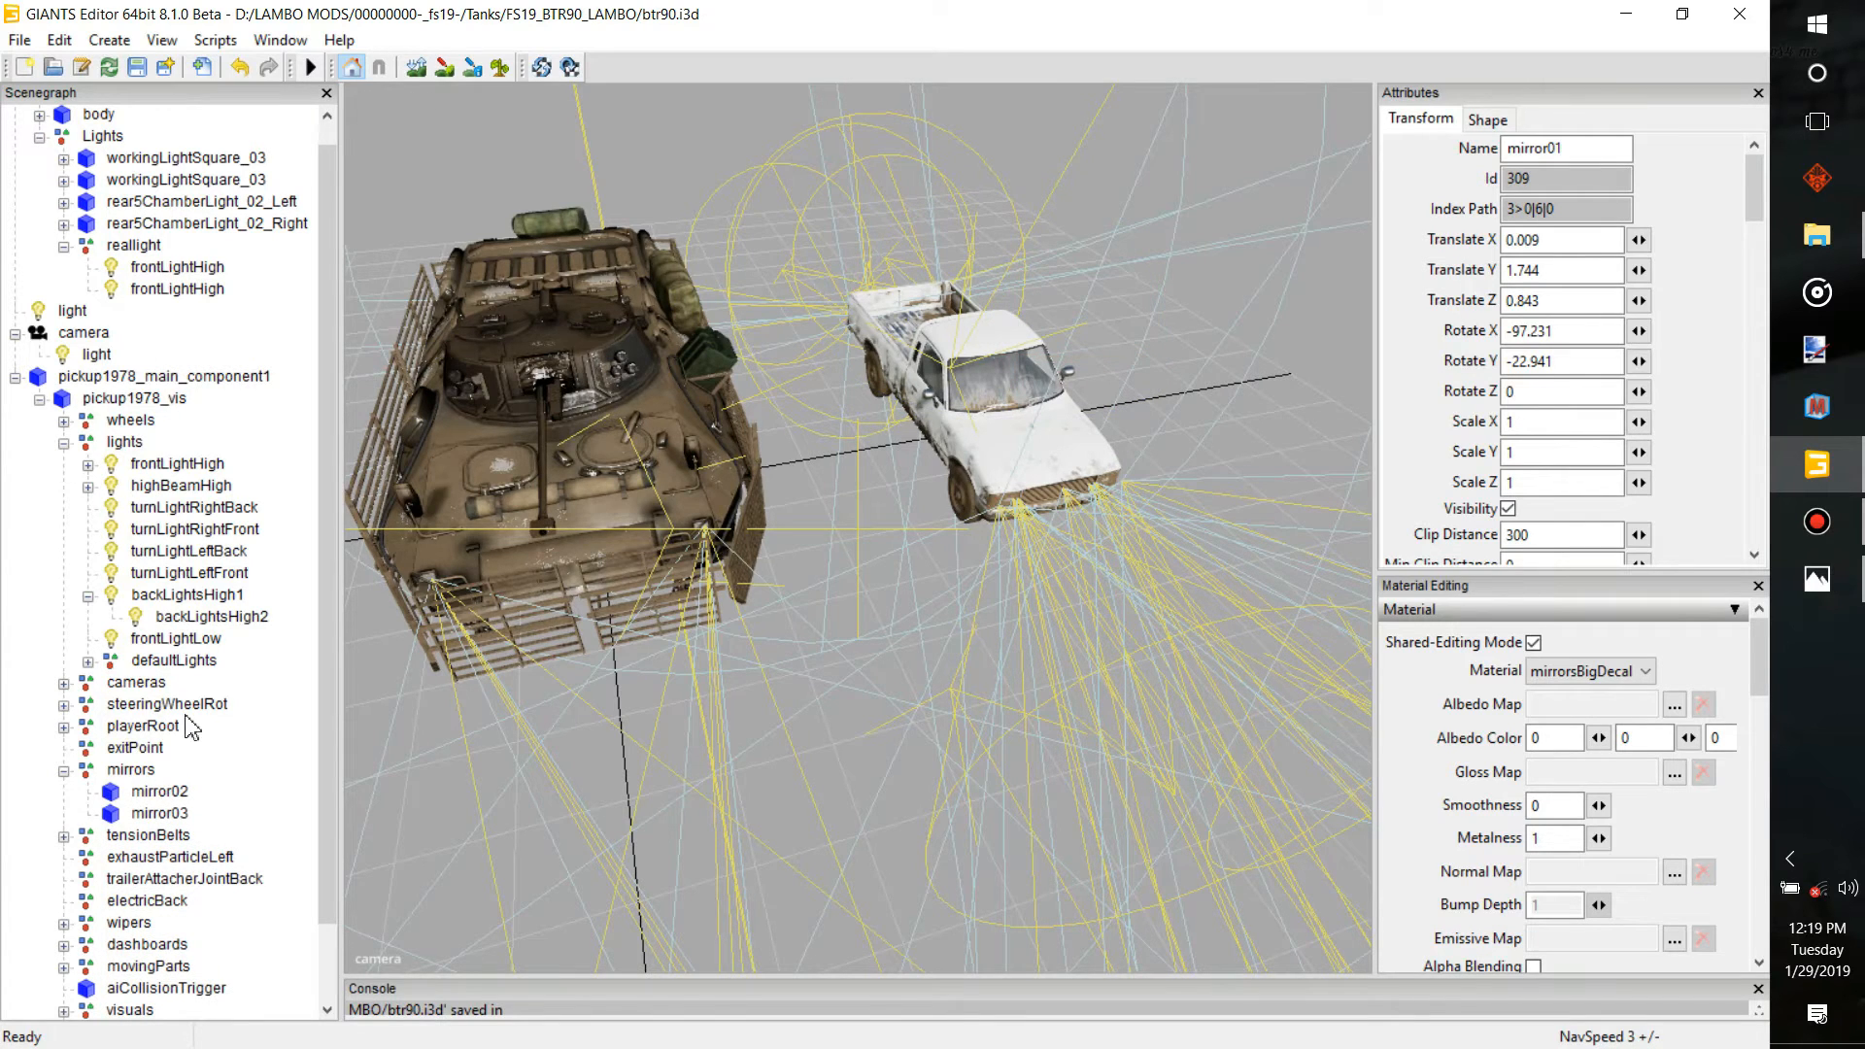
click(136, 769)
key(Delete)
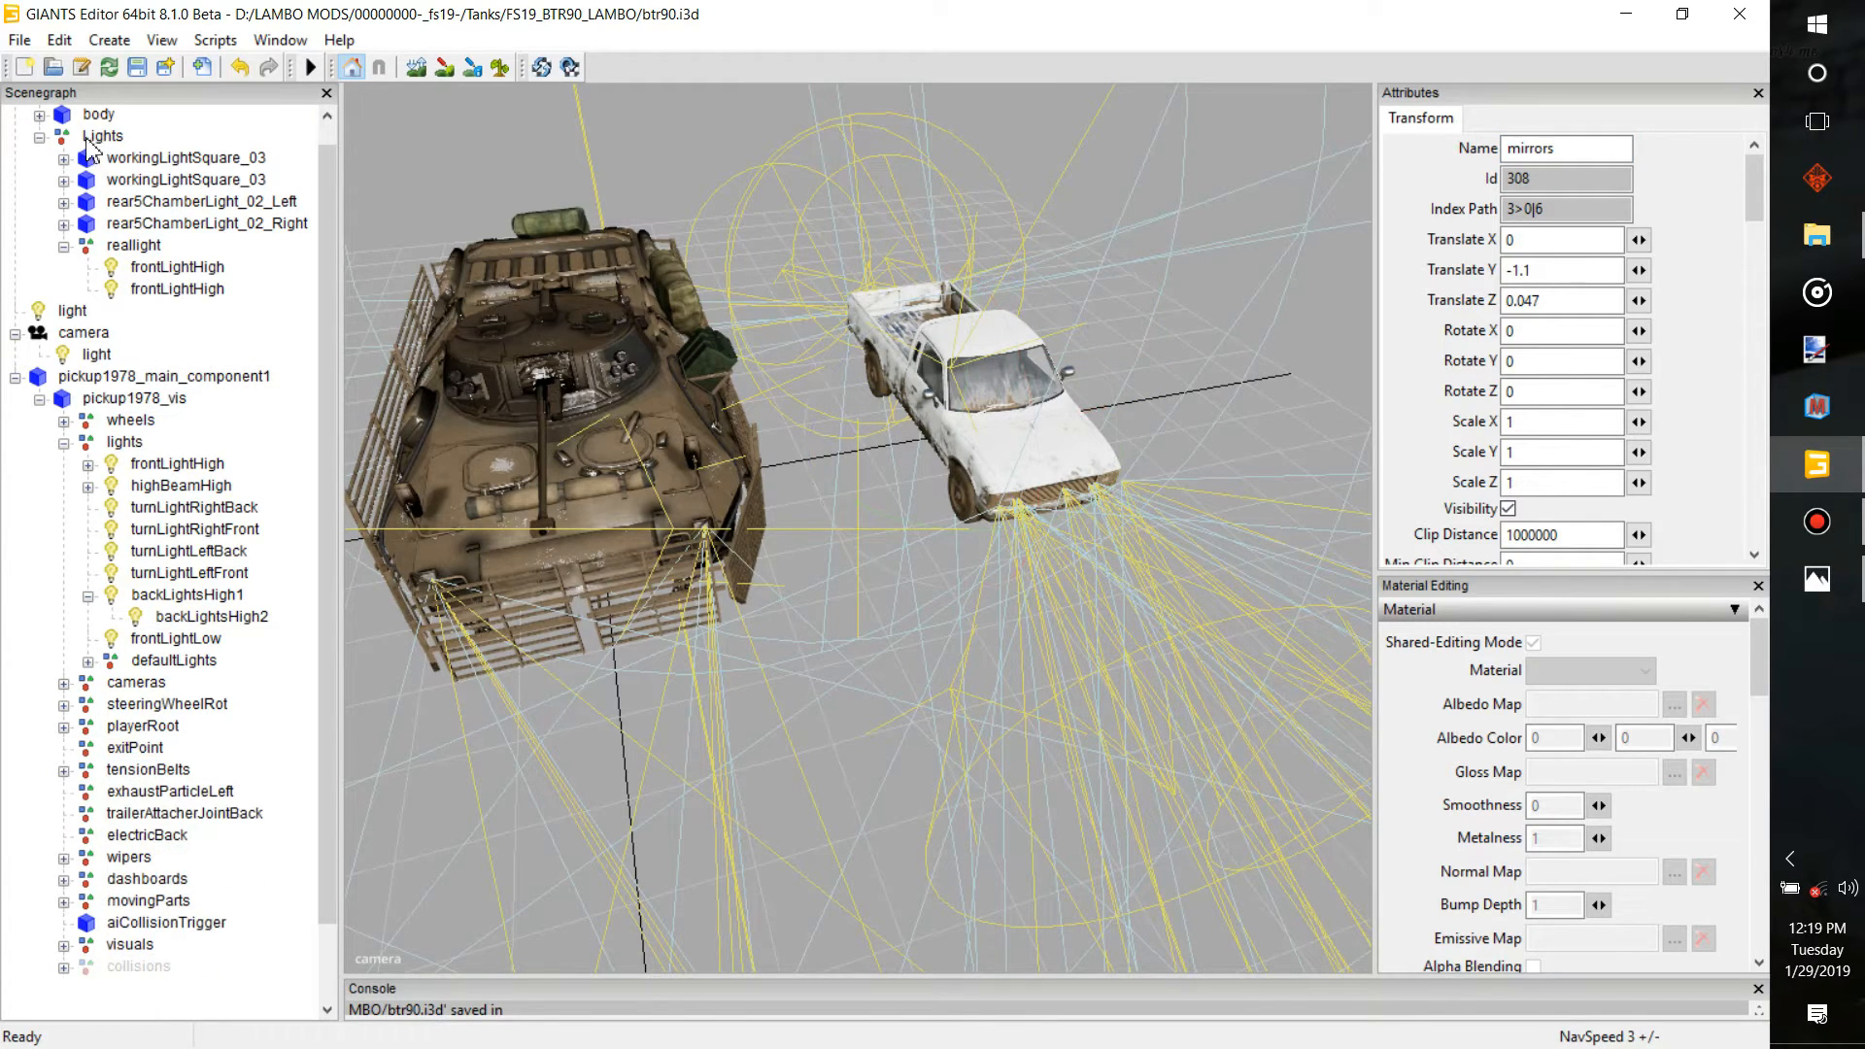
scroll(98, 171, up, 1)
click(81, 115)
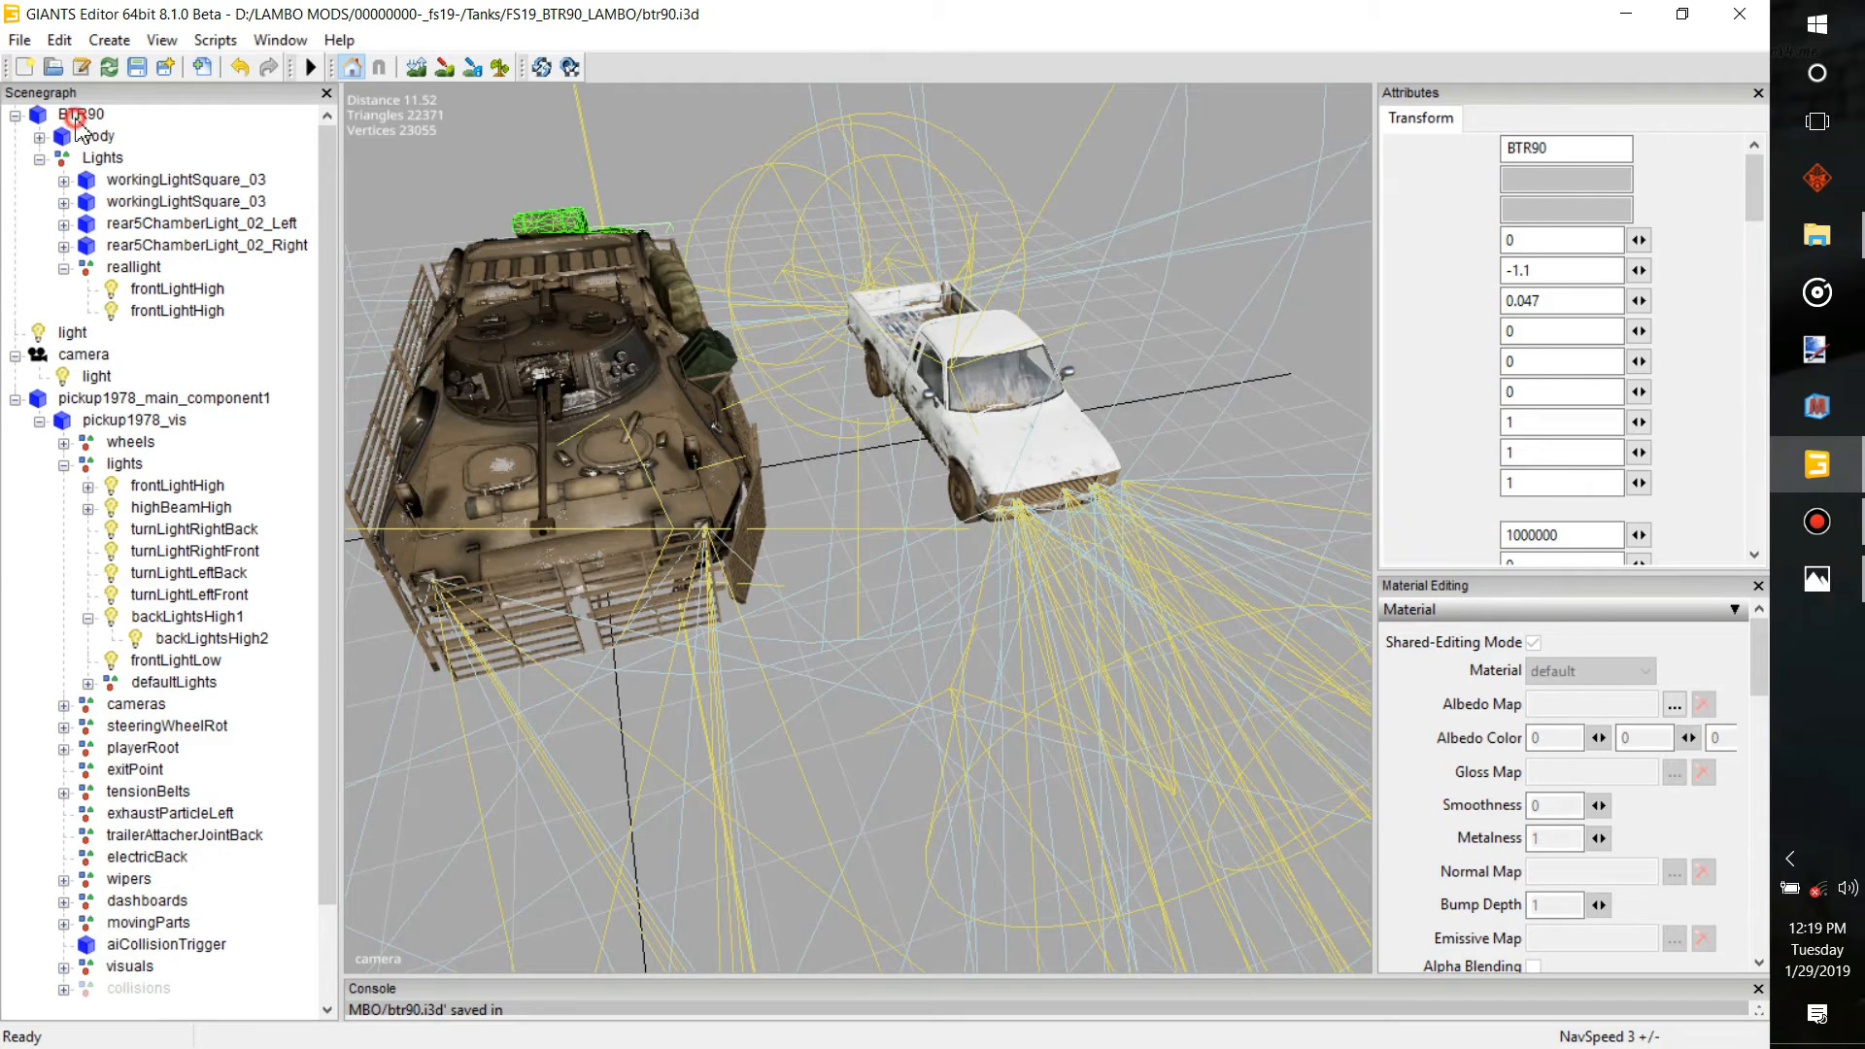
key(ctrl+v)
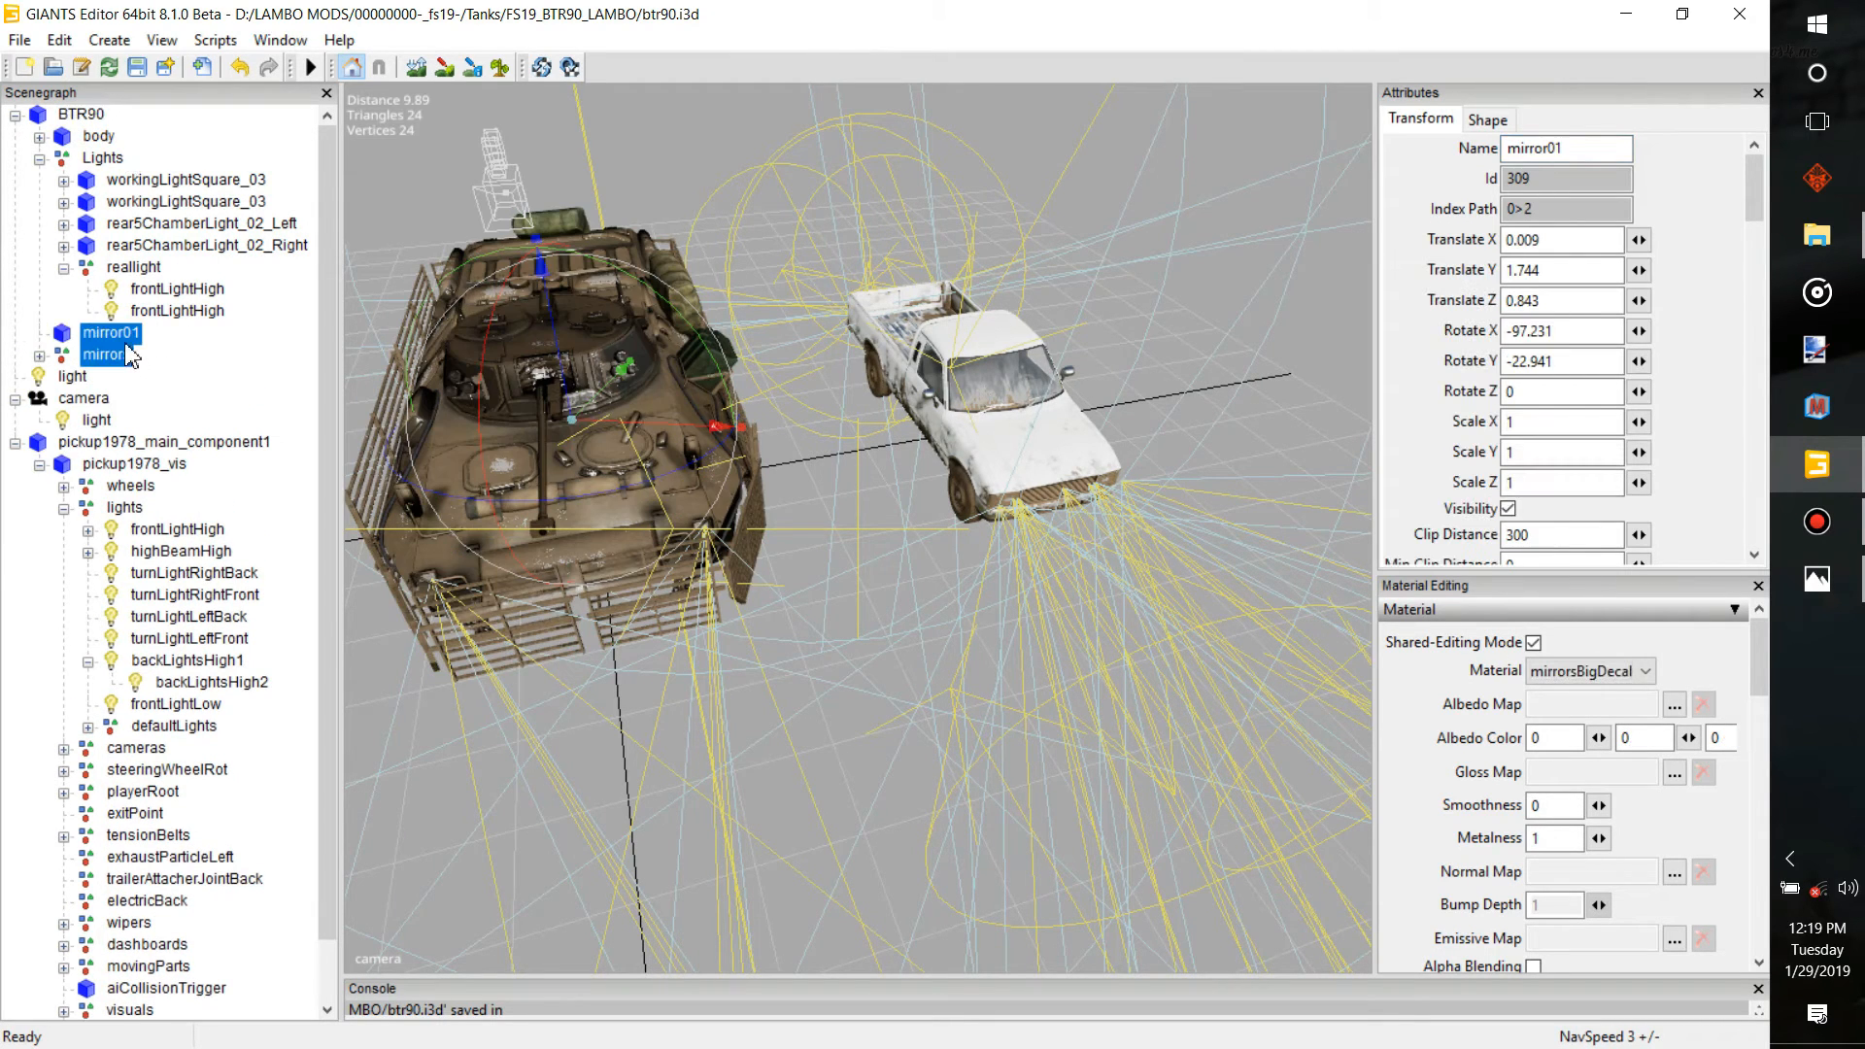
Delete the separate mirror01 from BTR90 and select the mirrors group
click(125, 342)
click(125, 337)
ctrl+click(126, 332)
ctrl+click(118, 342)
click(121, 337)
key(Delete)
click(107, 333)
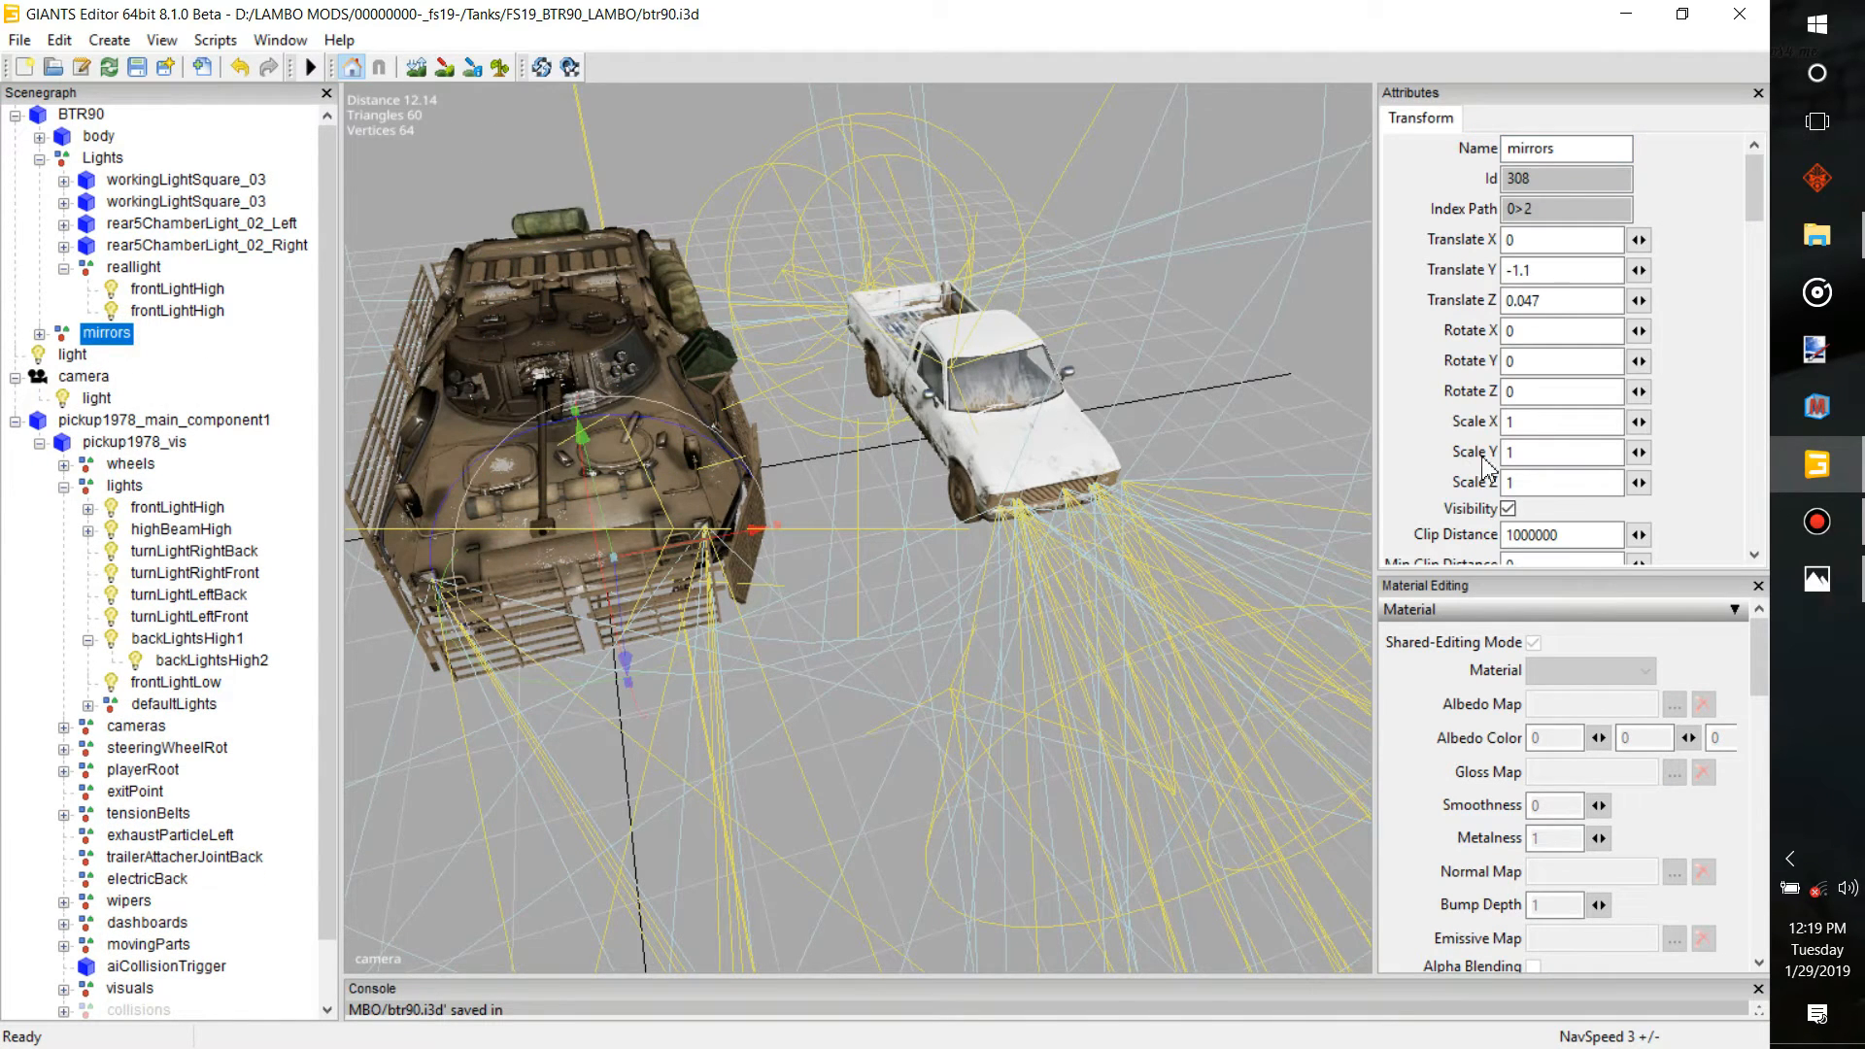
Hide the mirrors group and delete the imported pickup1978_main_component1 from the scene
click(1507, 509)
scroll(214, 777, down, 2)
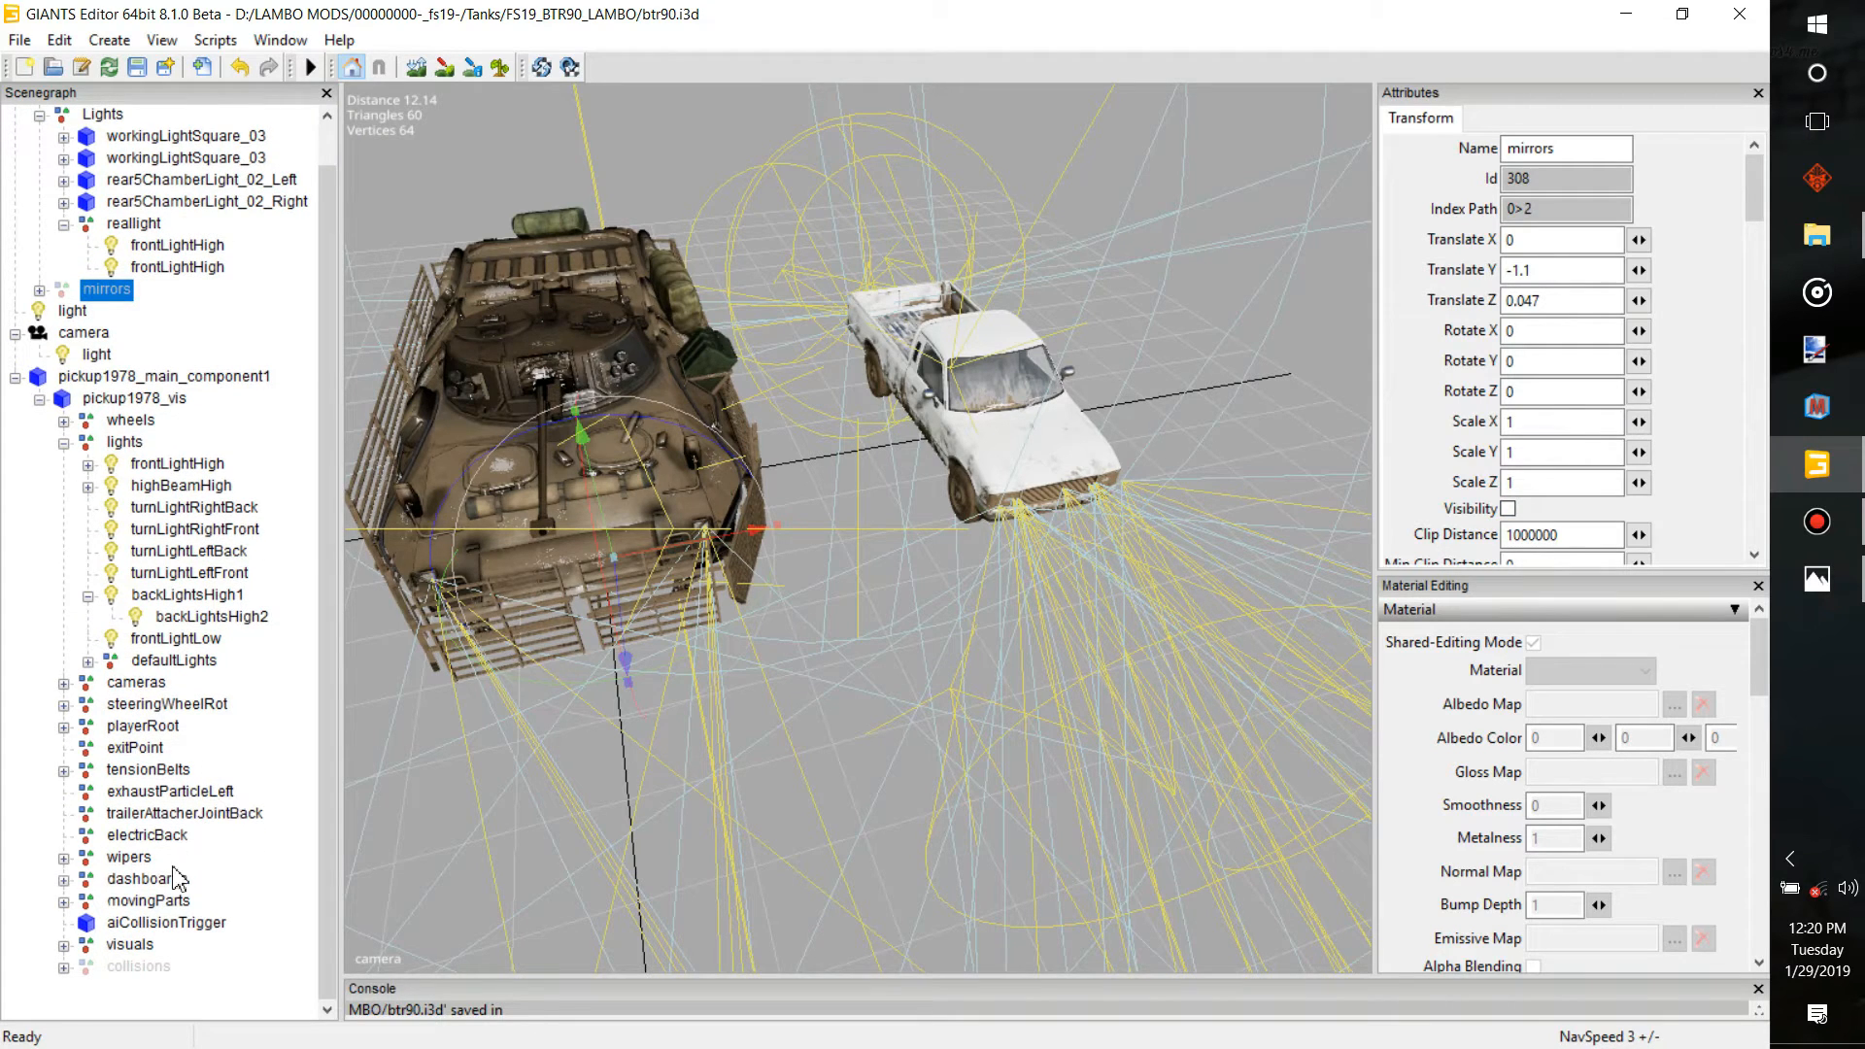
scroll(171, 802, up, 2)
click(200, 424)
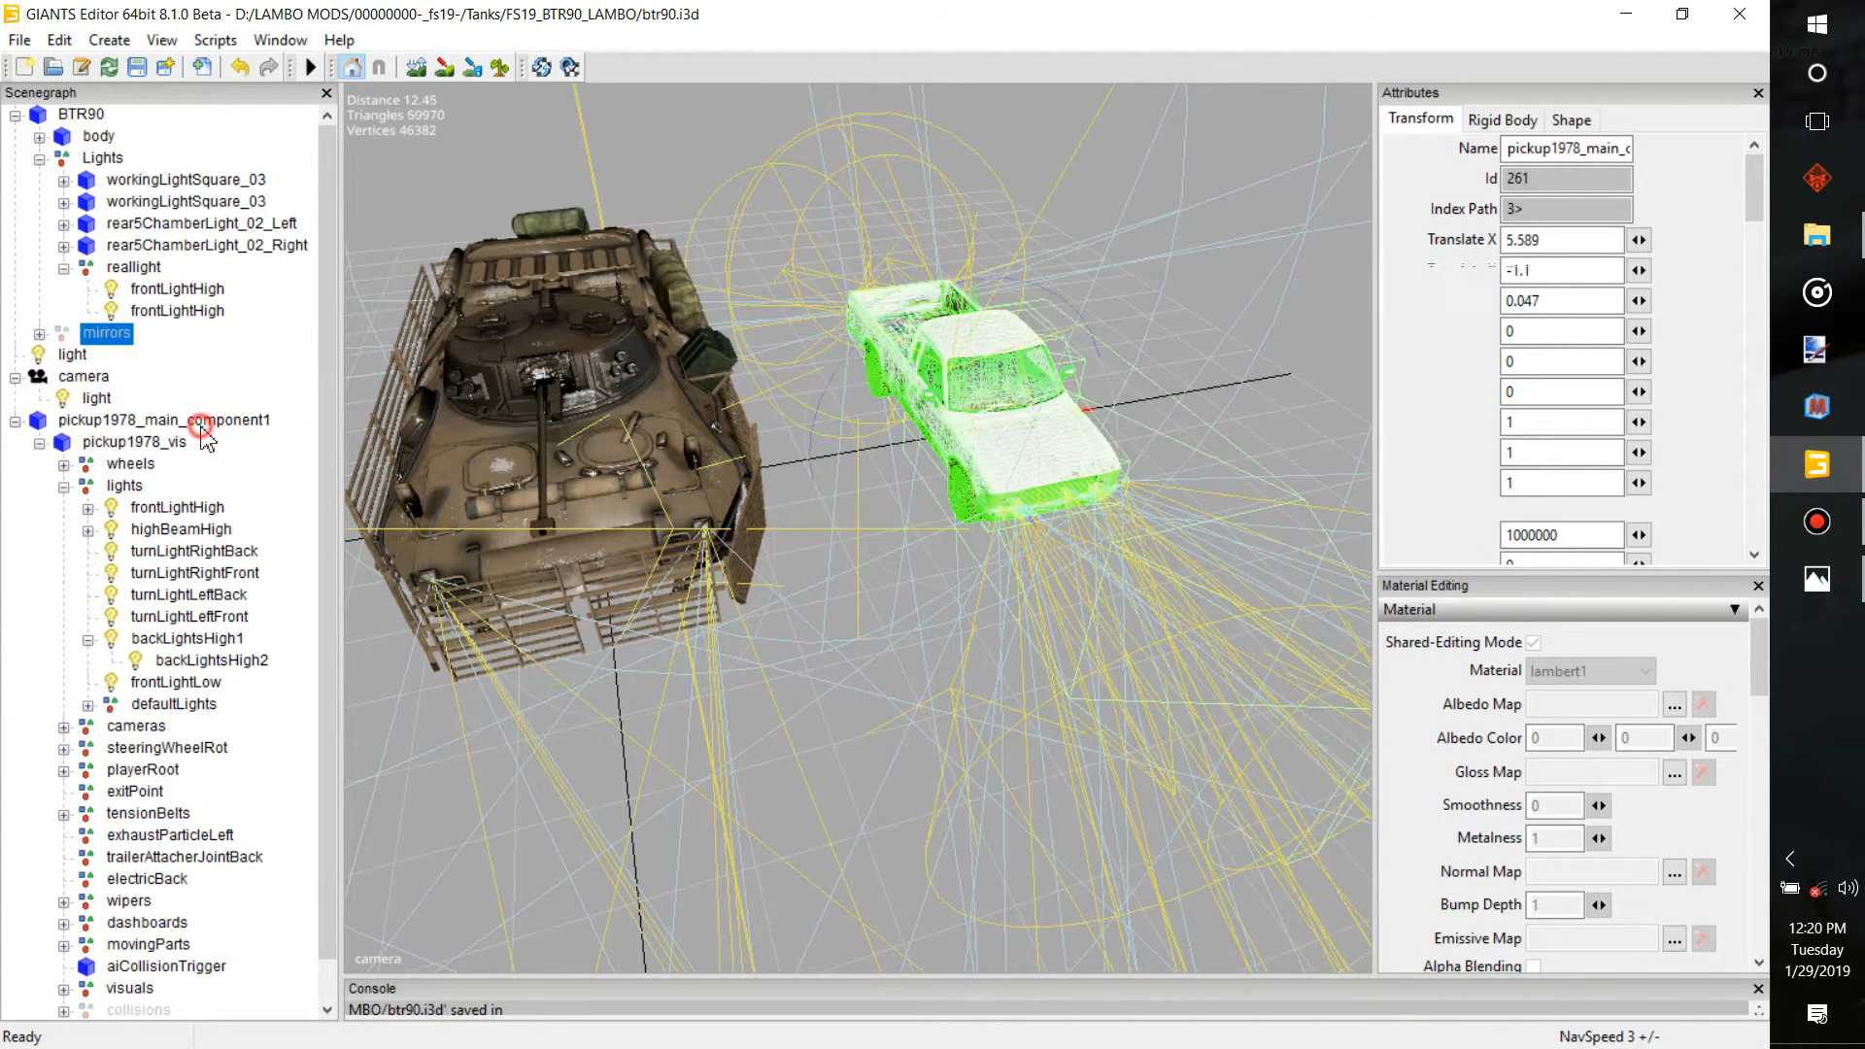
key(Delete)
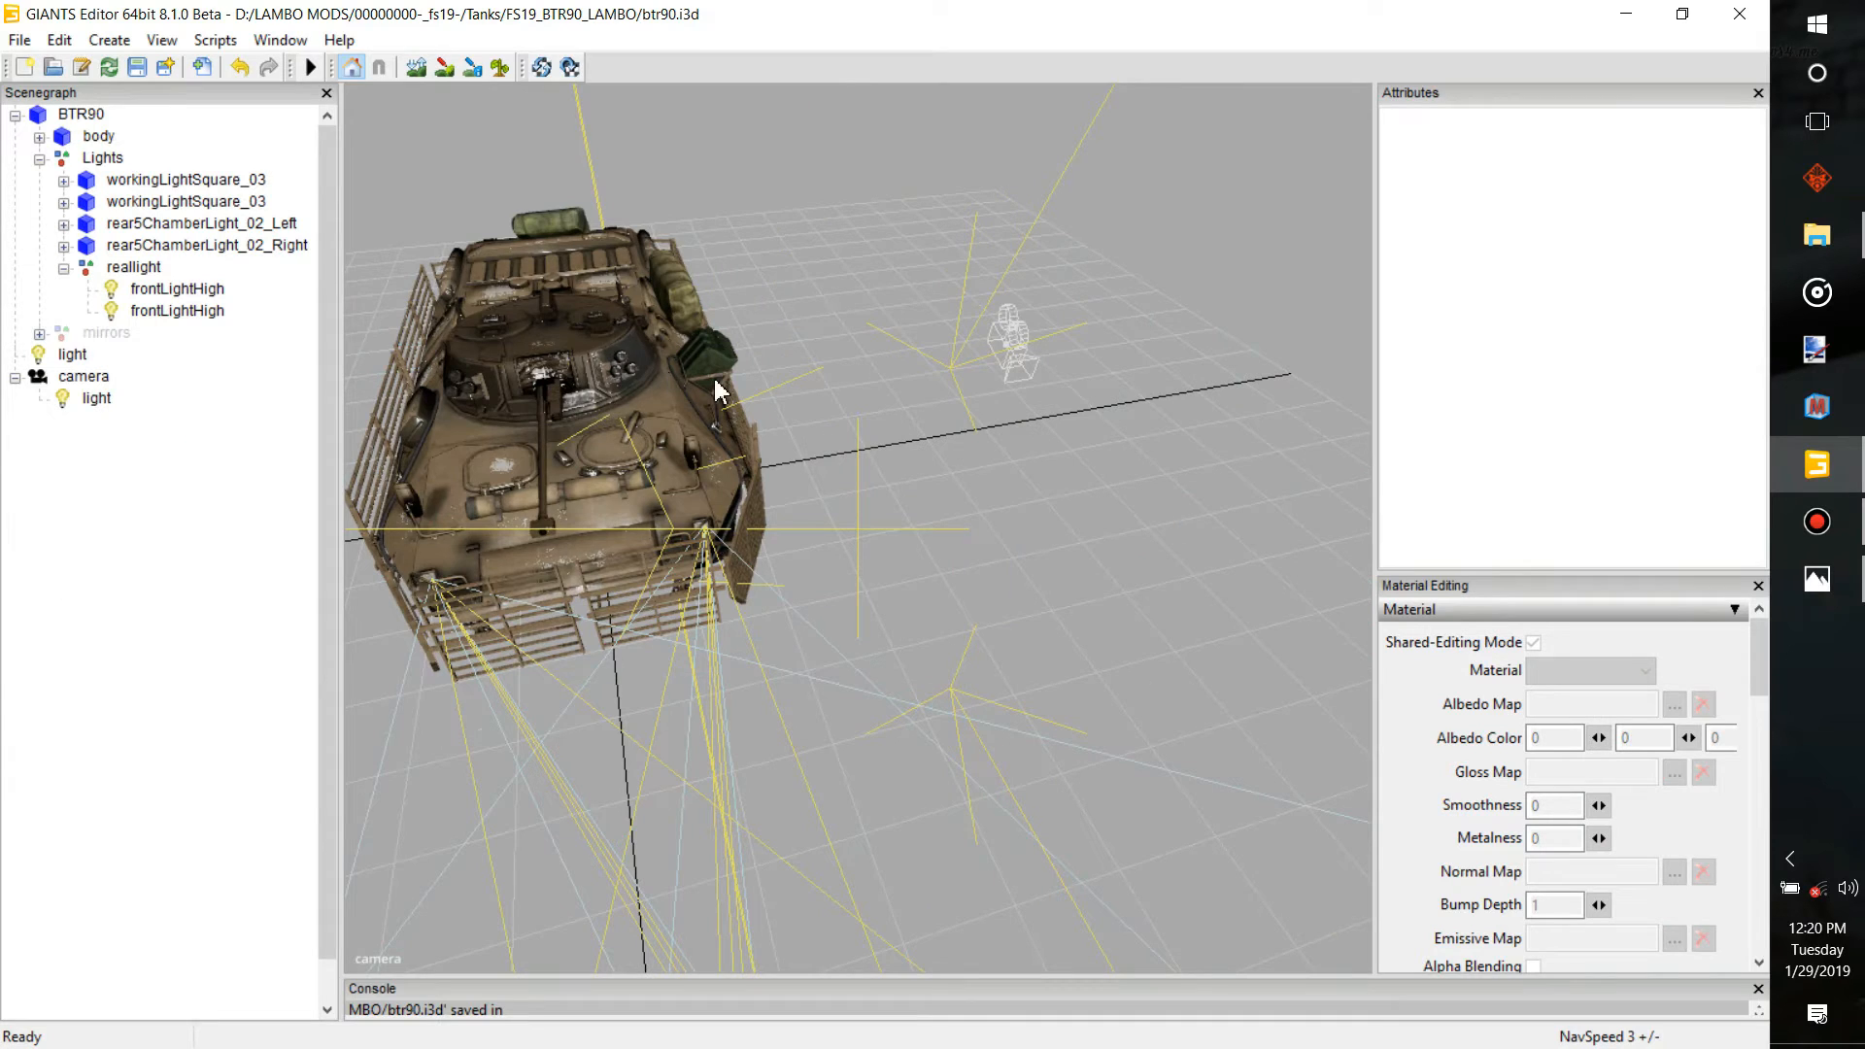
Duplicate the frontLightHigh located at X -1.172 in the reallight group
click(174, 310)
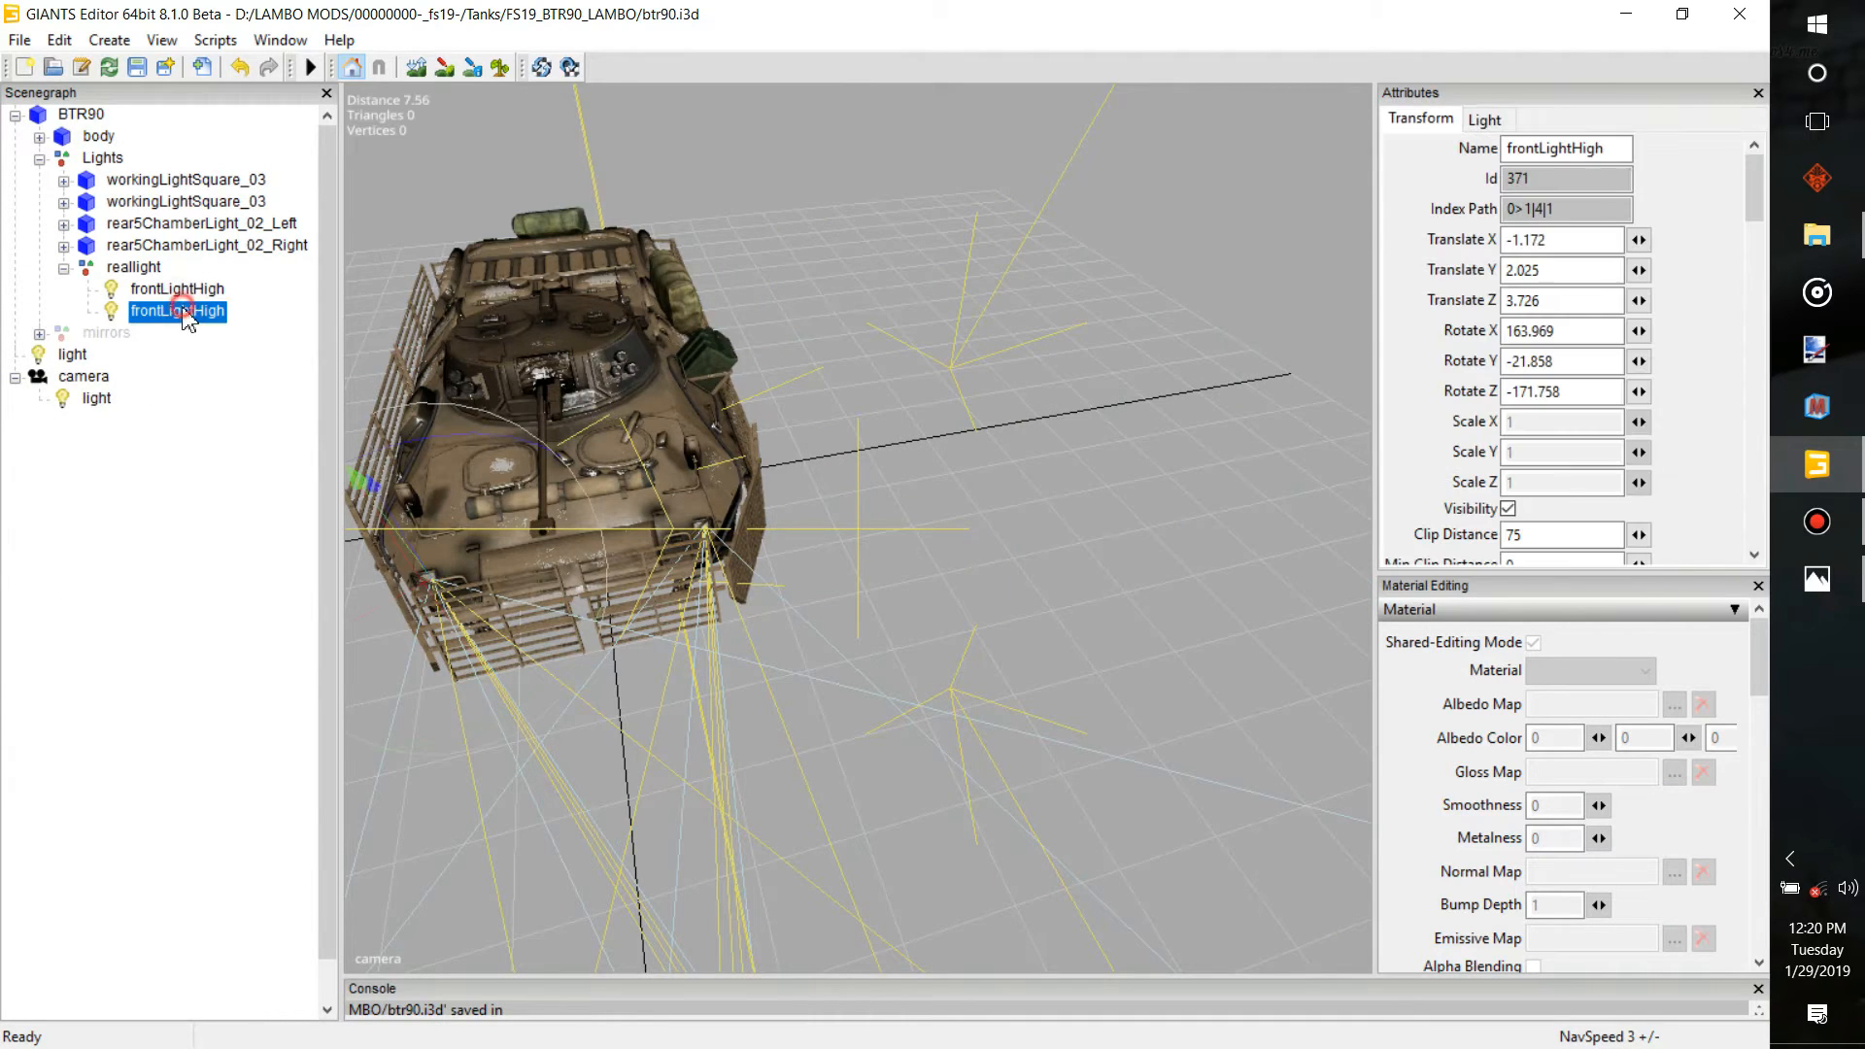
alt+drag(1048, 406, 519, 277)
alt+scroll(622, 406, up, 6)
scroll(522, 291, down, 6)
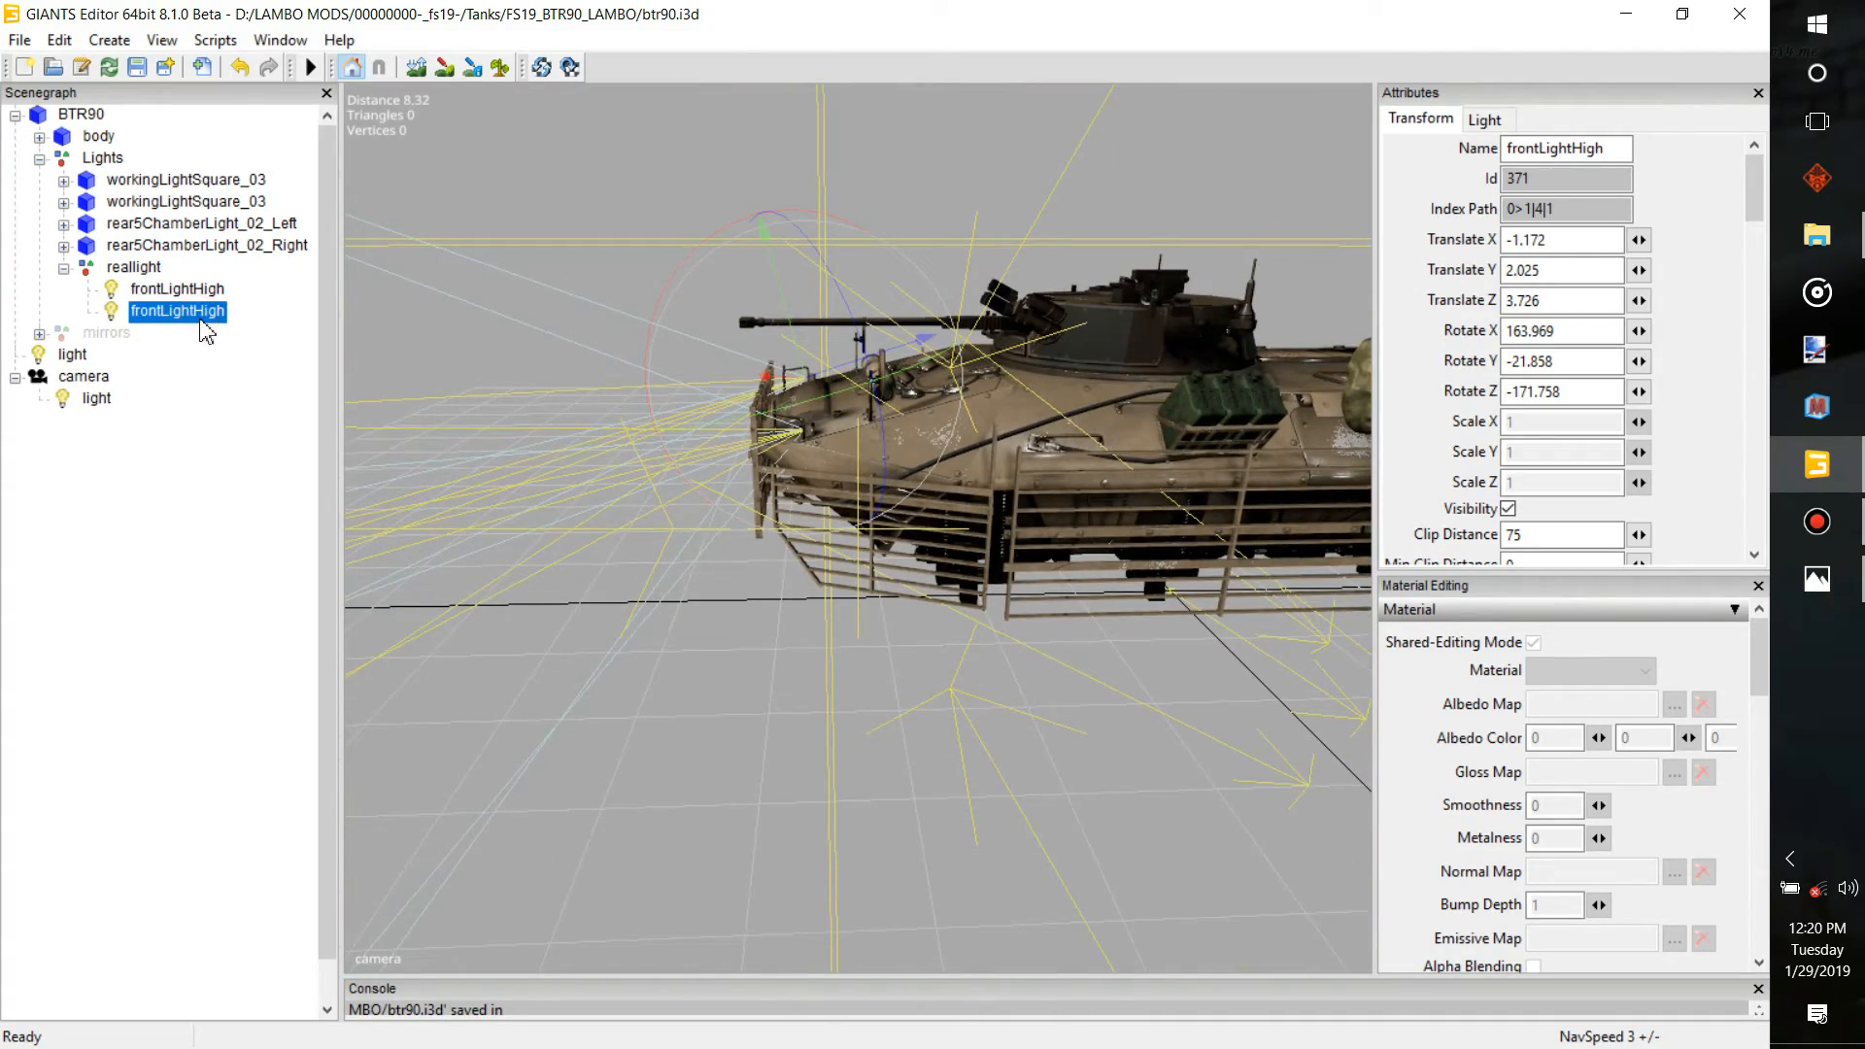
key(ctrl+d)
alt+drag(720, 445, 645, 392)
scroll(644, 393, down, 2)
Turn the duplicated frontLightHigh around and set its rotation to 0 on the X, Y and Z axes
drag(680, 247, 575, 278)
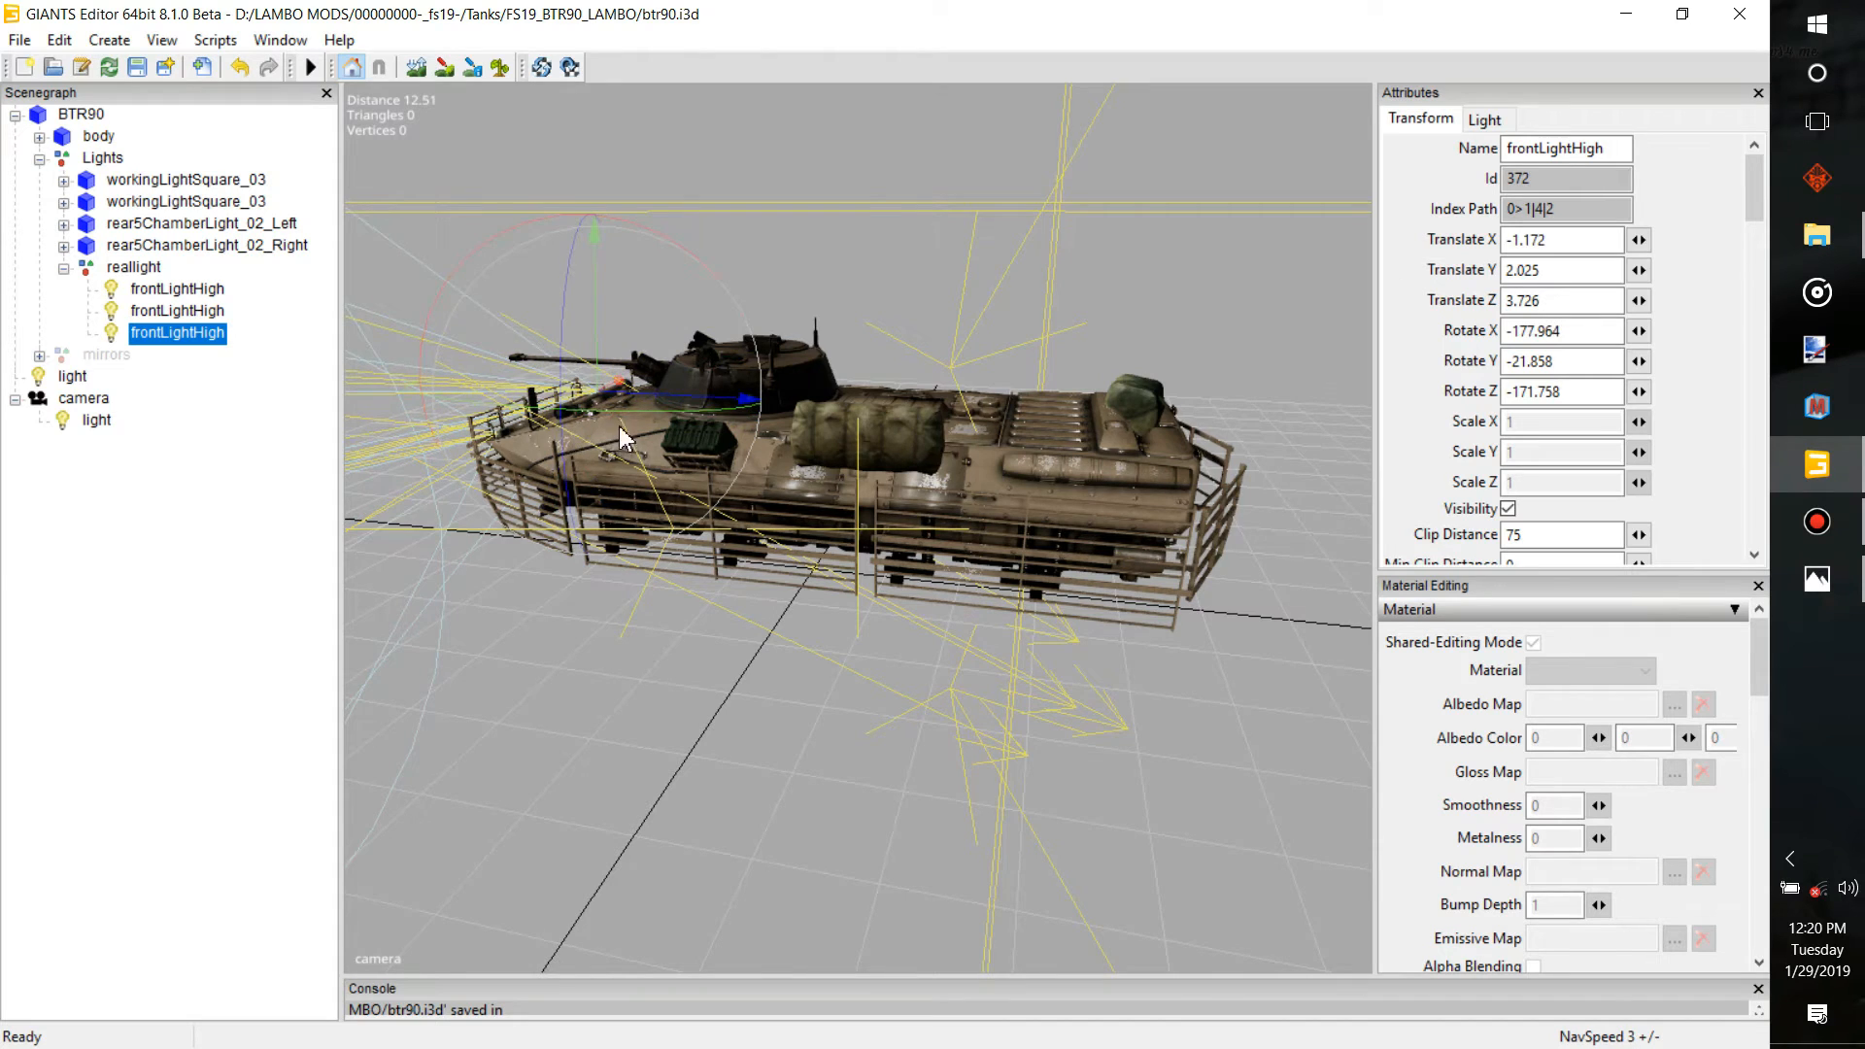
drag(612, 409, 923, 342)
double_click(1570, 334)
text(0)
double_click(1554, 362)
text(0)
double_click(1552, 391)
text(0)
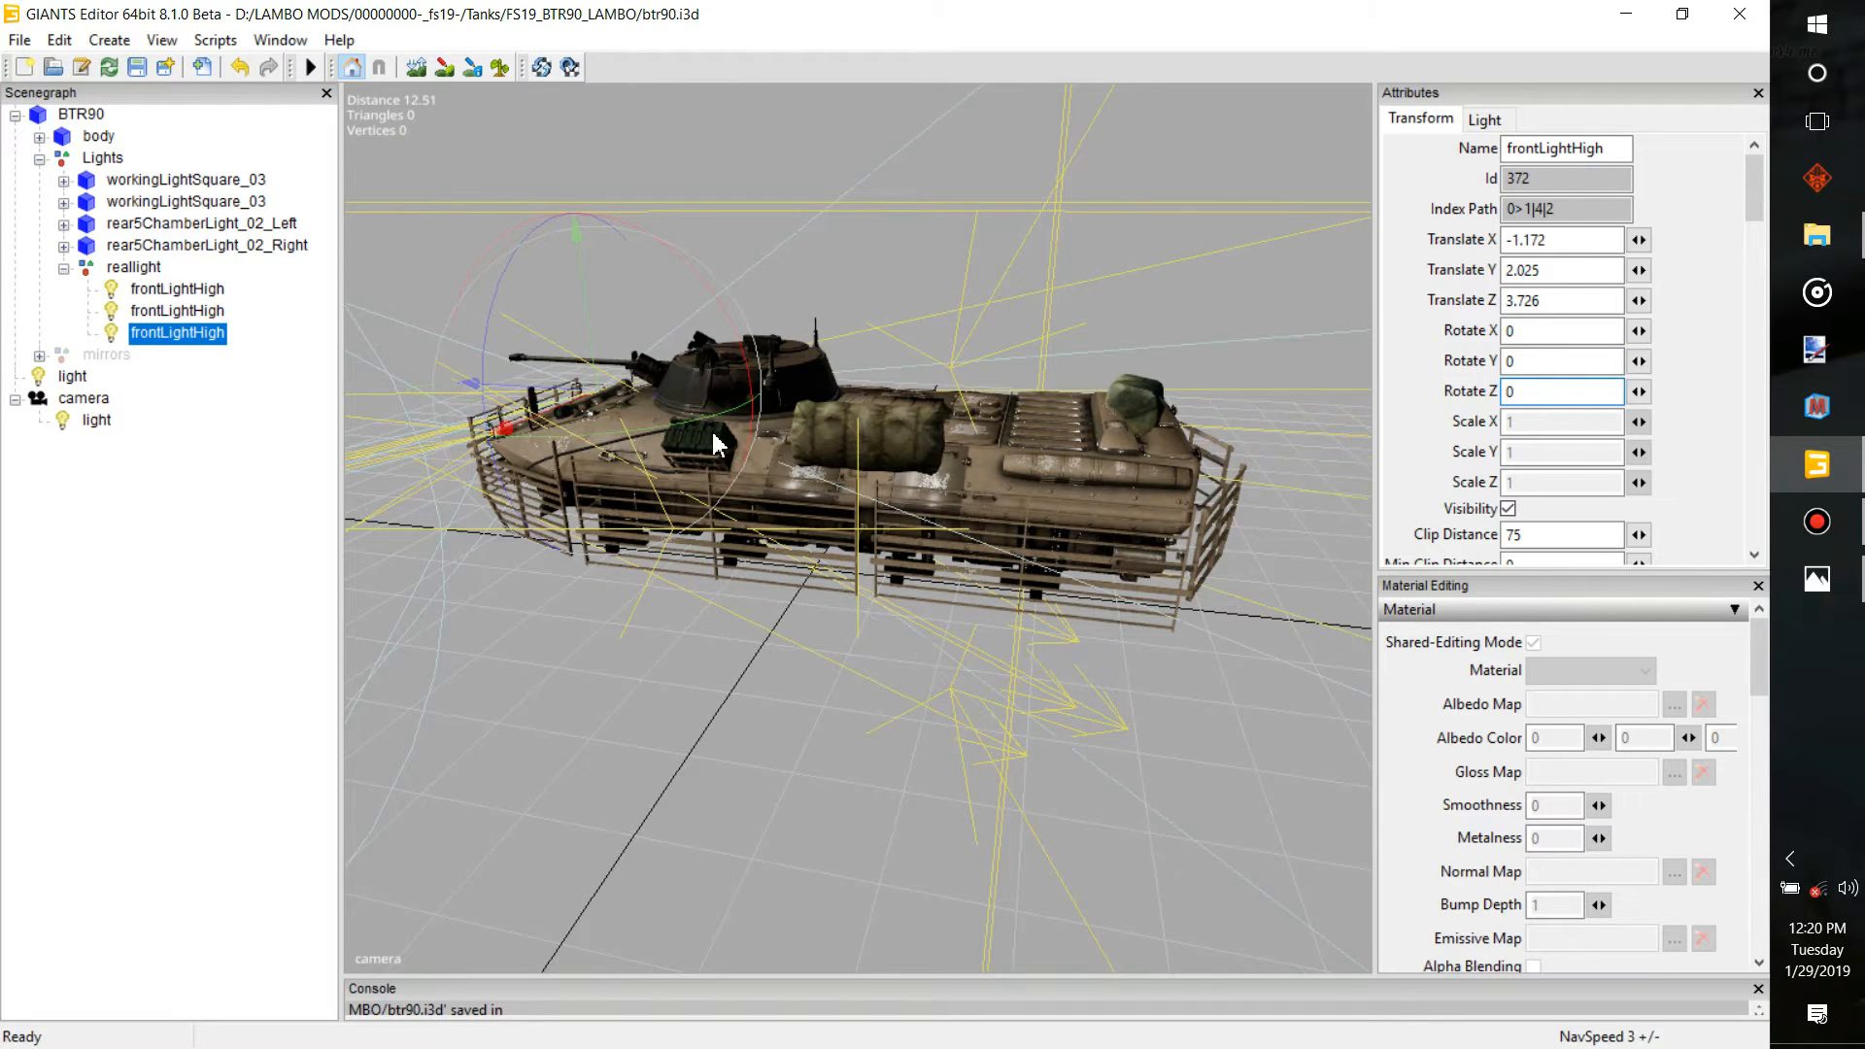
click(622, 434)
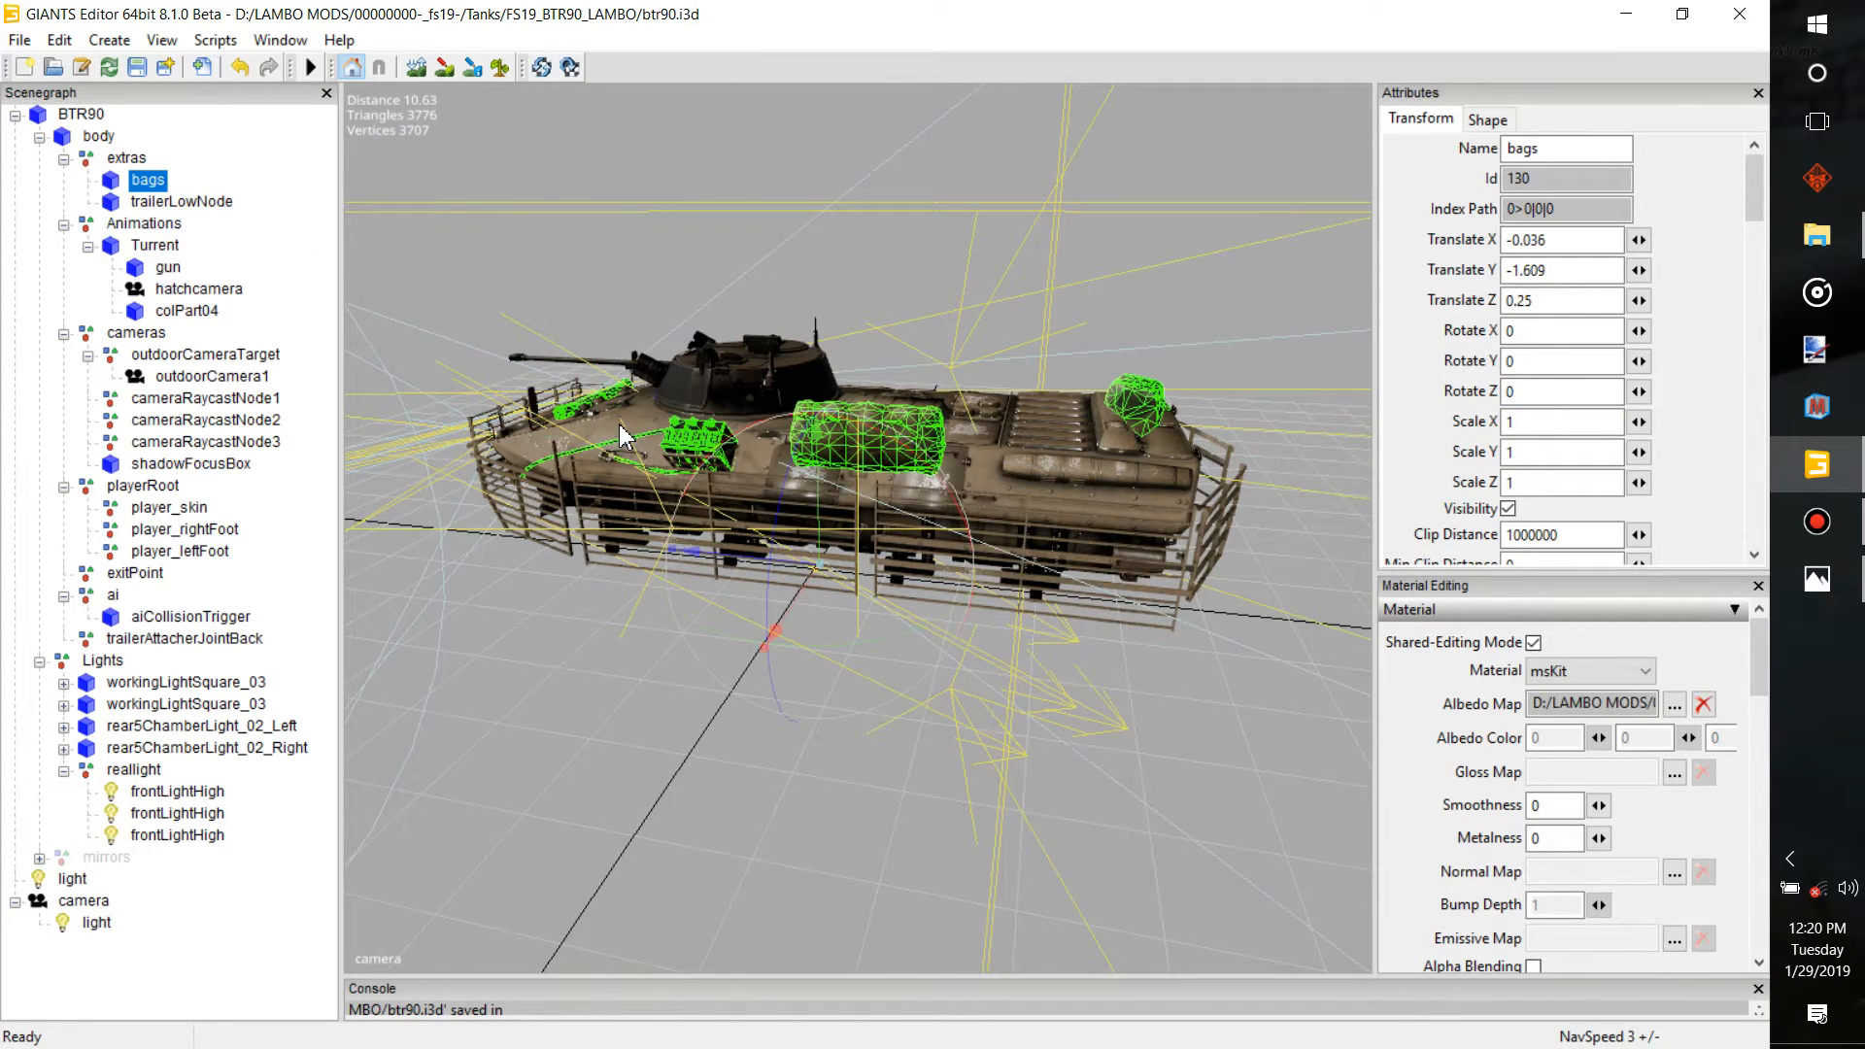
click(623, 433)
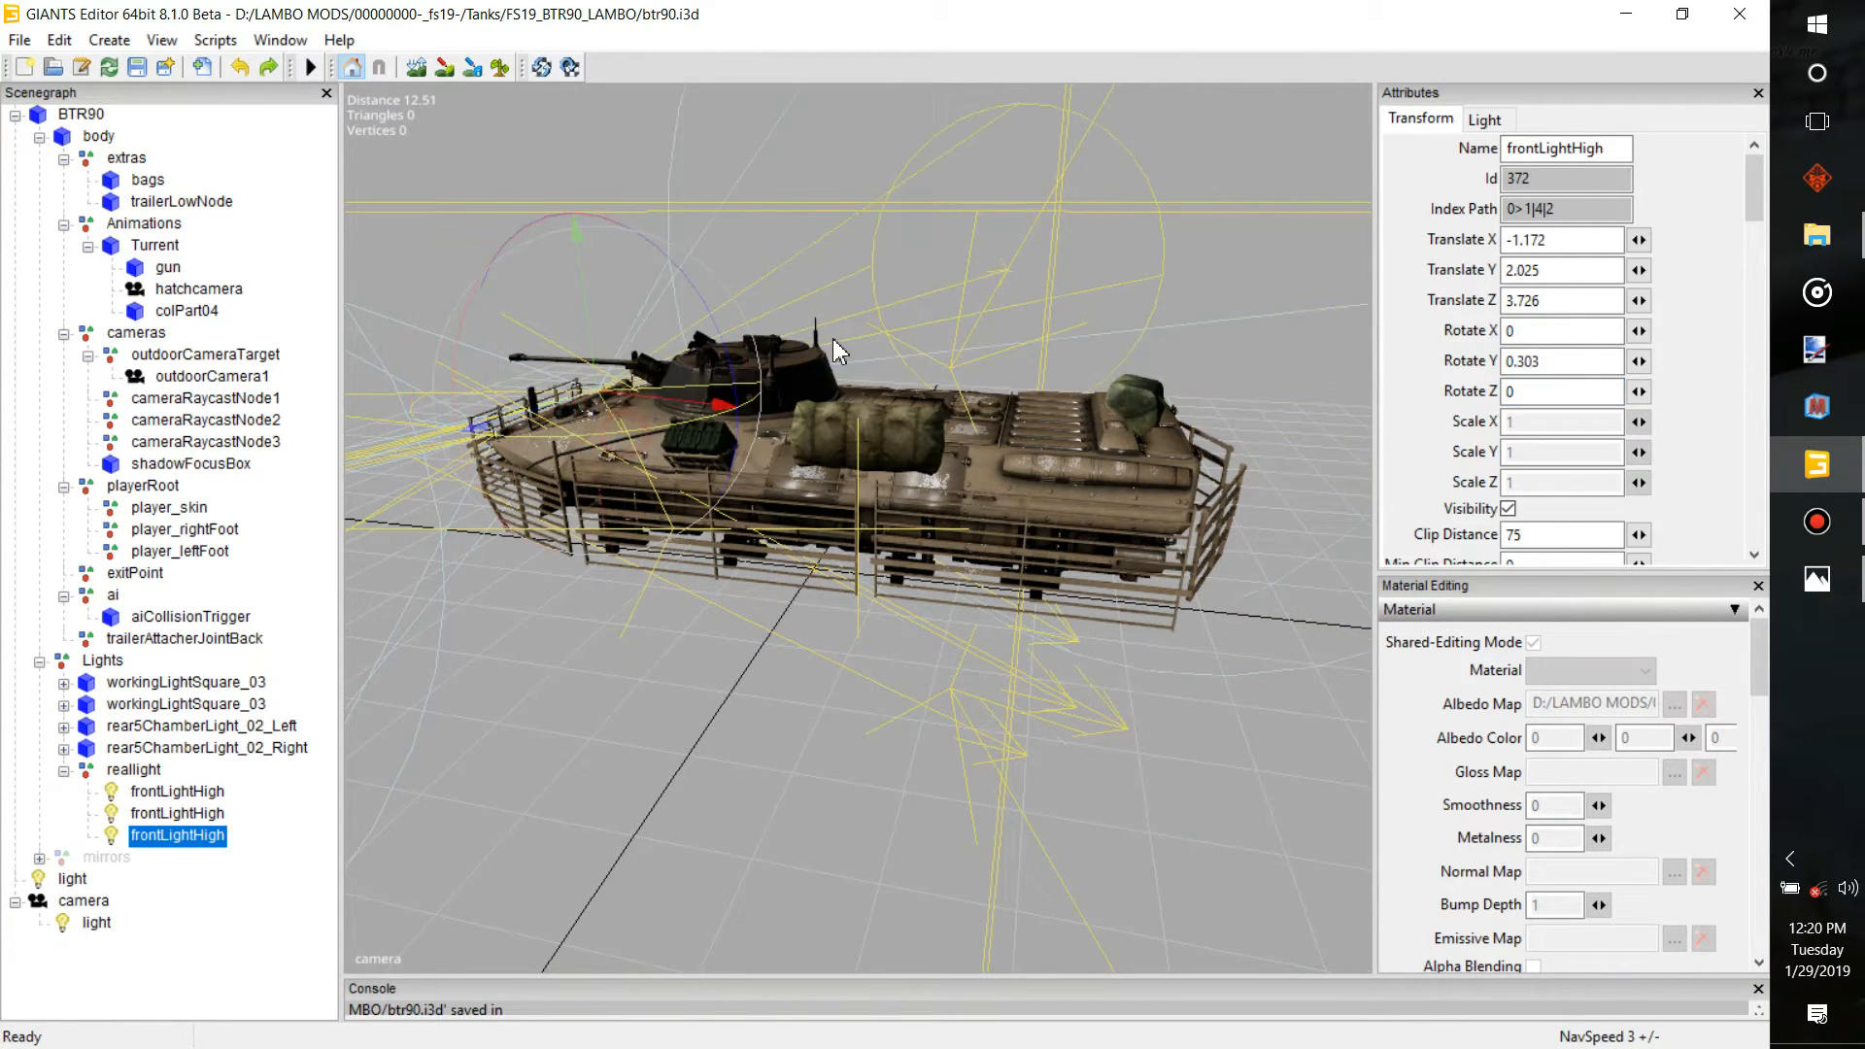
drag(781, 415, 694, 452)
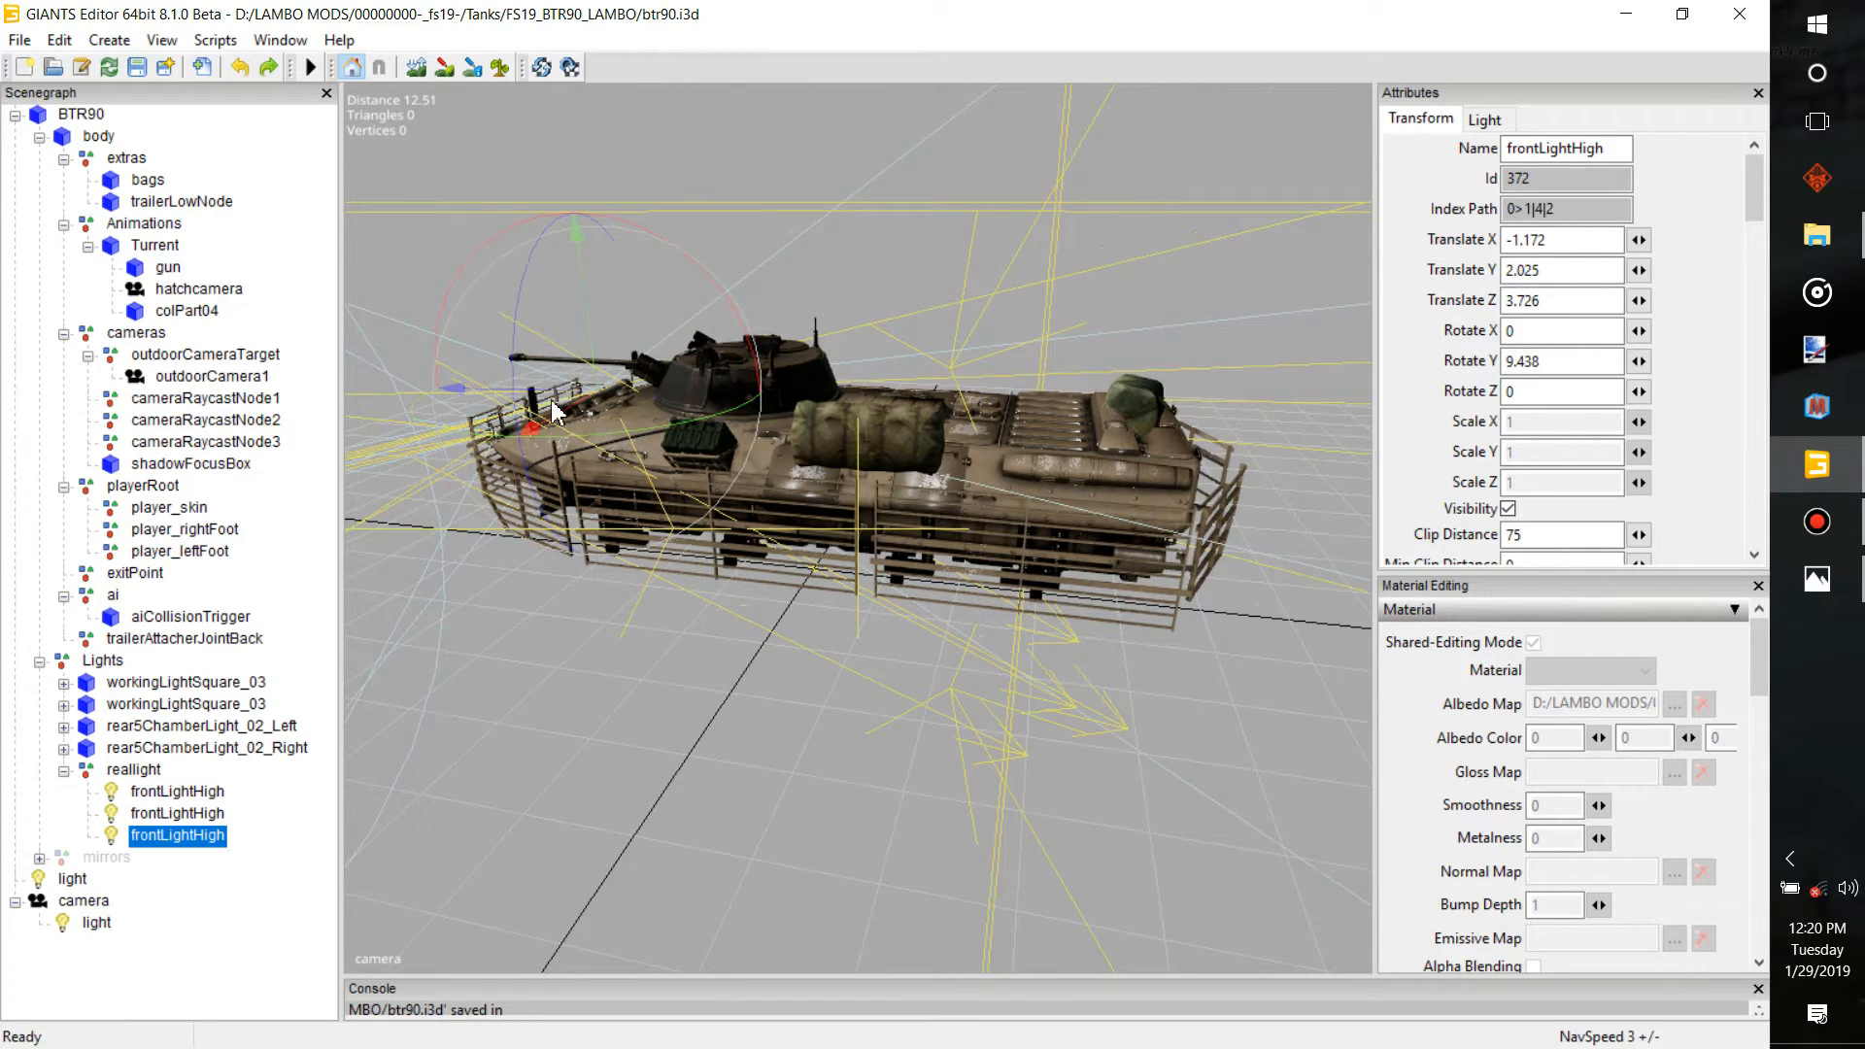
double_click(1545, 366)
text(0)
Move the duplicated frontLightHigh onto the rear lamp at about X -0.988, Y 2.235, Z -4.5, tilted to about -11.629 on X
drag(535, 406, 1255, 424)
alt+drag(993, 475, 566, 415)
scroll(983, 492, up, 5)
scroll(847, 421, up, 3)
scroll(566, 415, up, 2)
scroll(571, 388, up, 3)
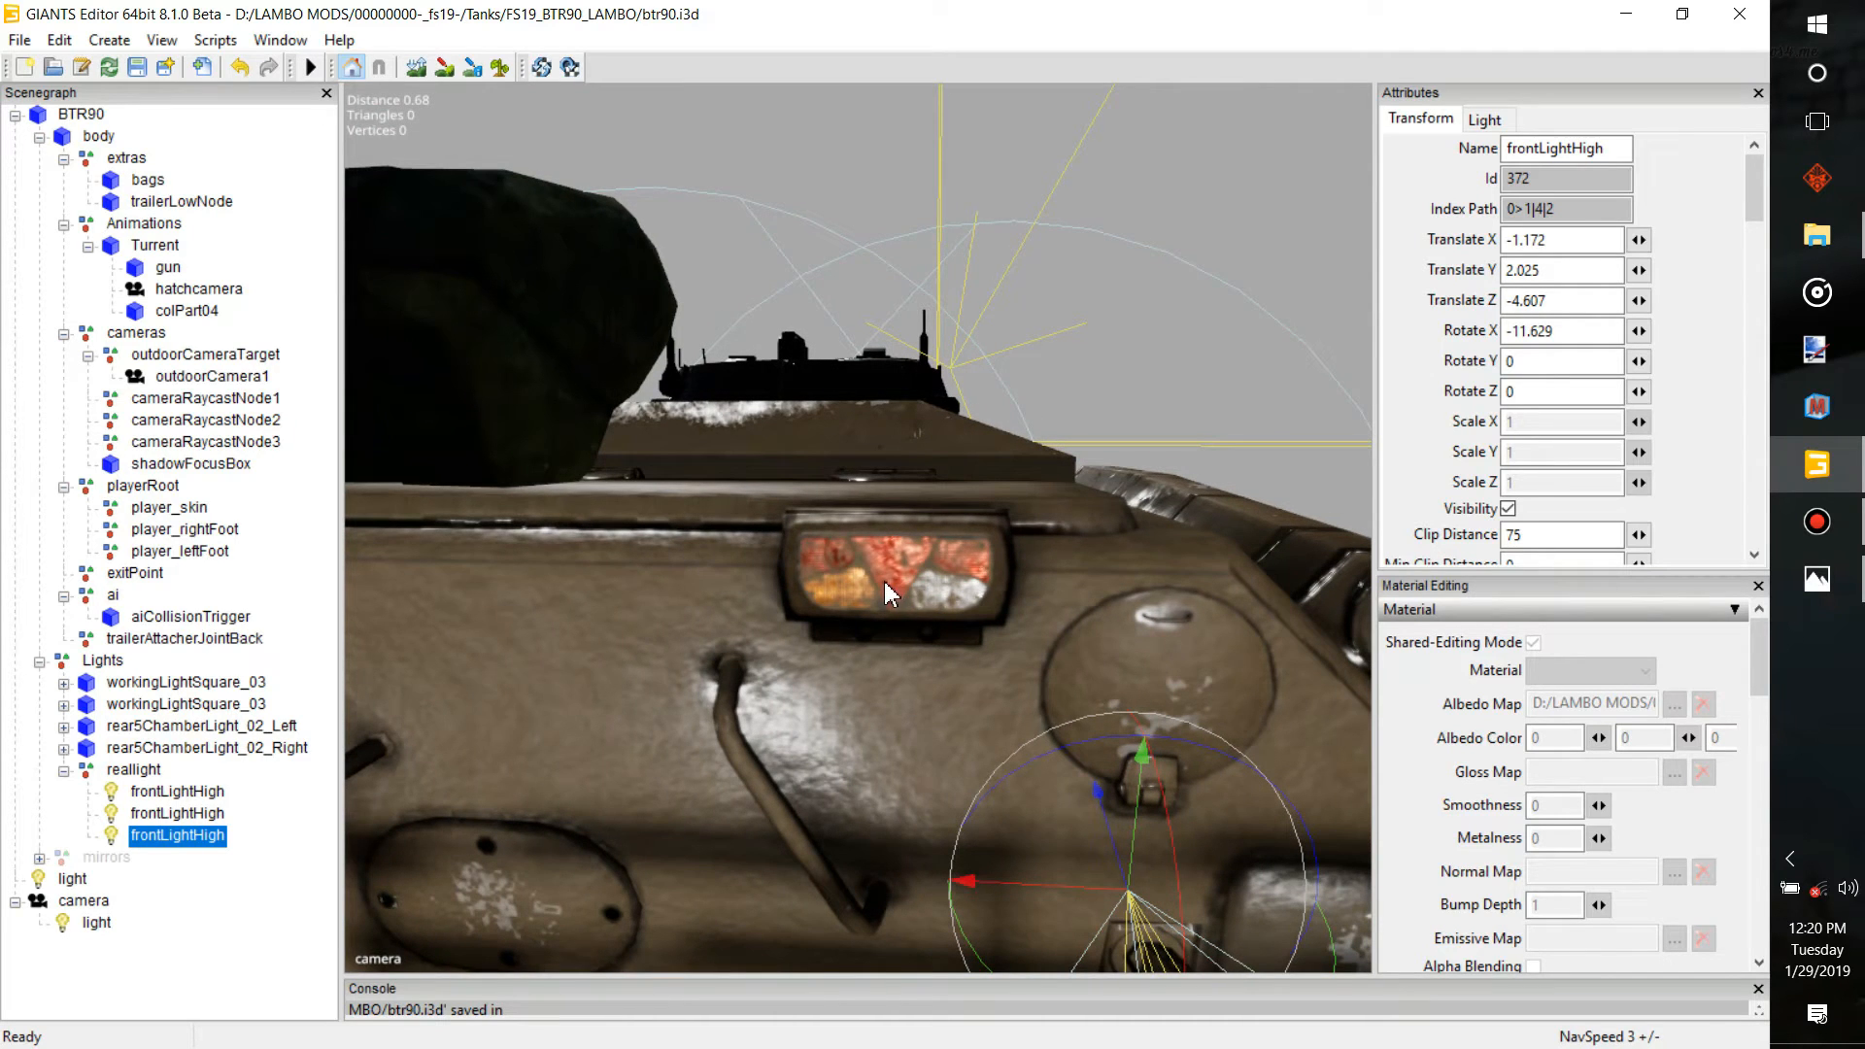
key(ctrl+b)
scroll(903, 602, down, 7)
alt+drag(909, 610, 741, 575)
scroll(913, 604, up, 7)
scroll(1078, 662, down, 7)
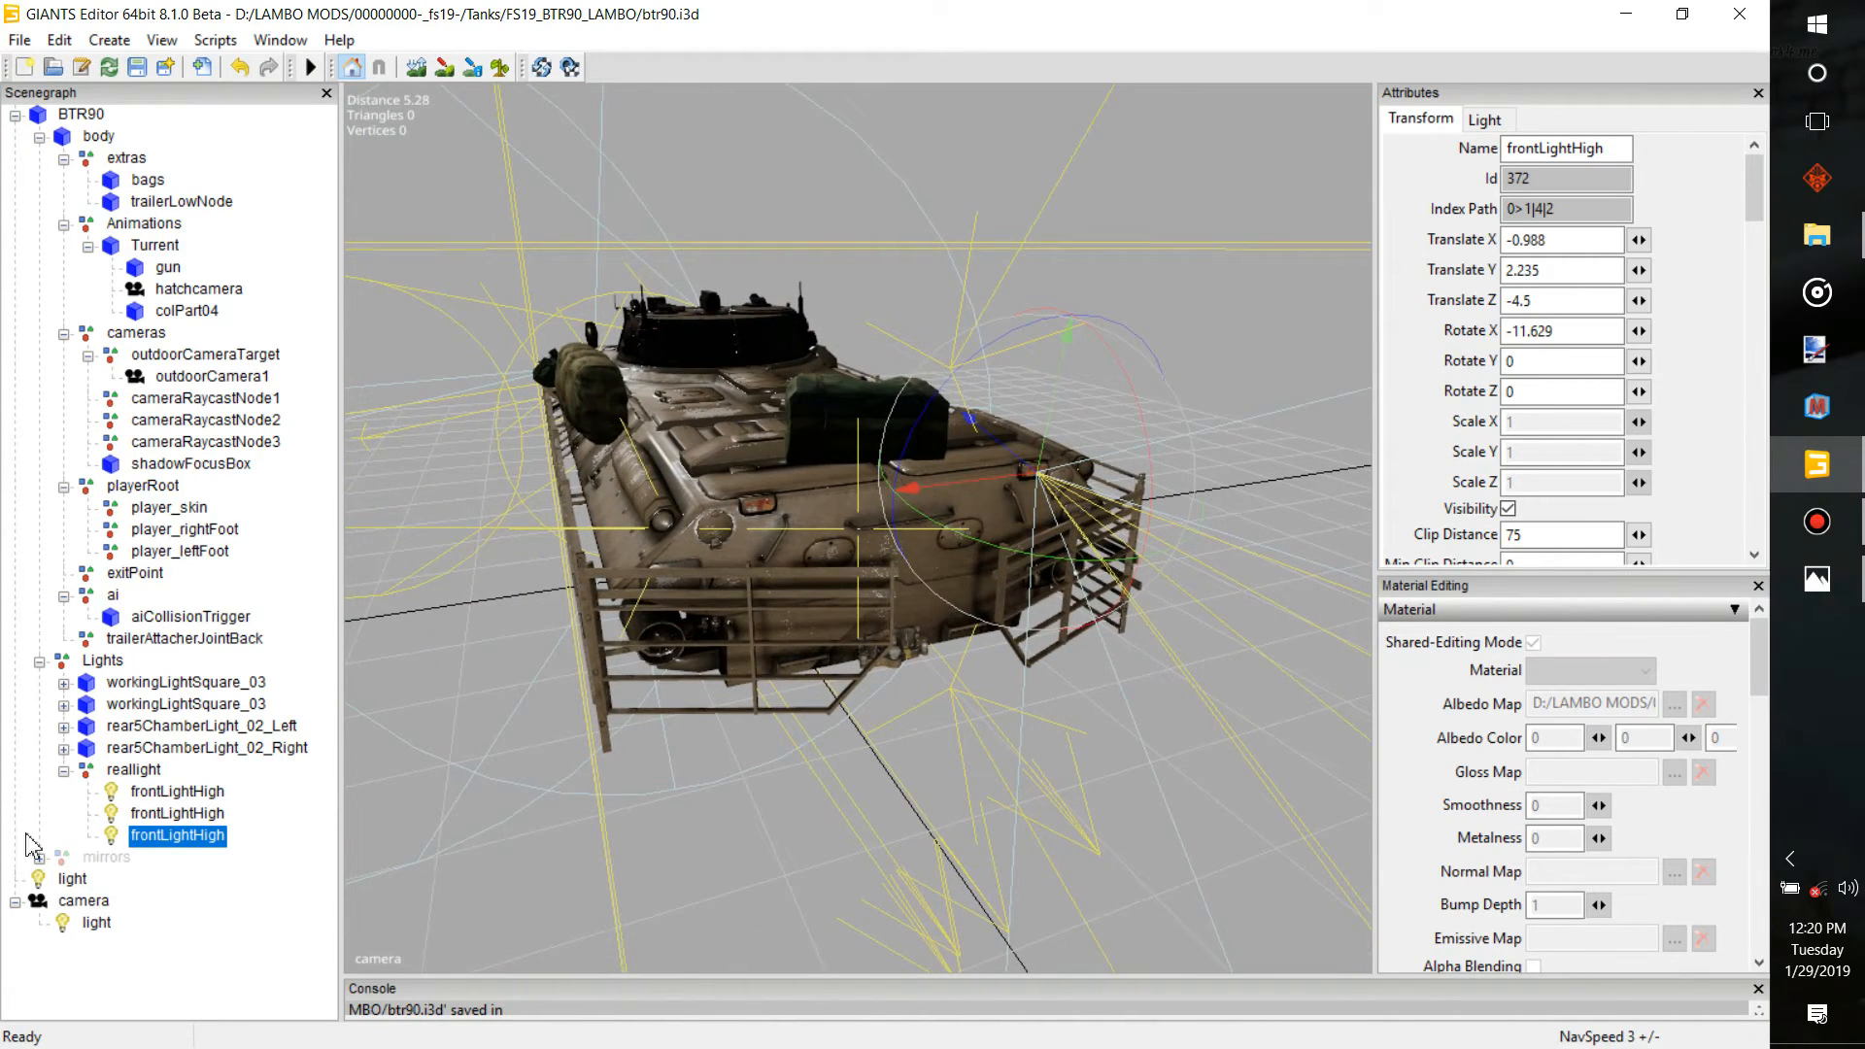
Compare the positions and rotations of the three frontLightHigh sources in the reallight group
click(195, 813)
click(183, 792)
click(189, 816)
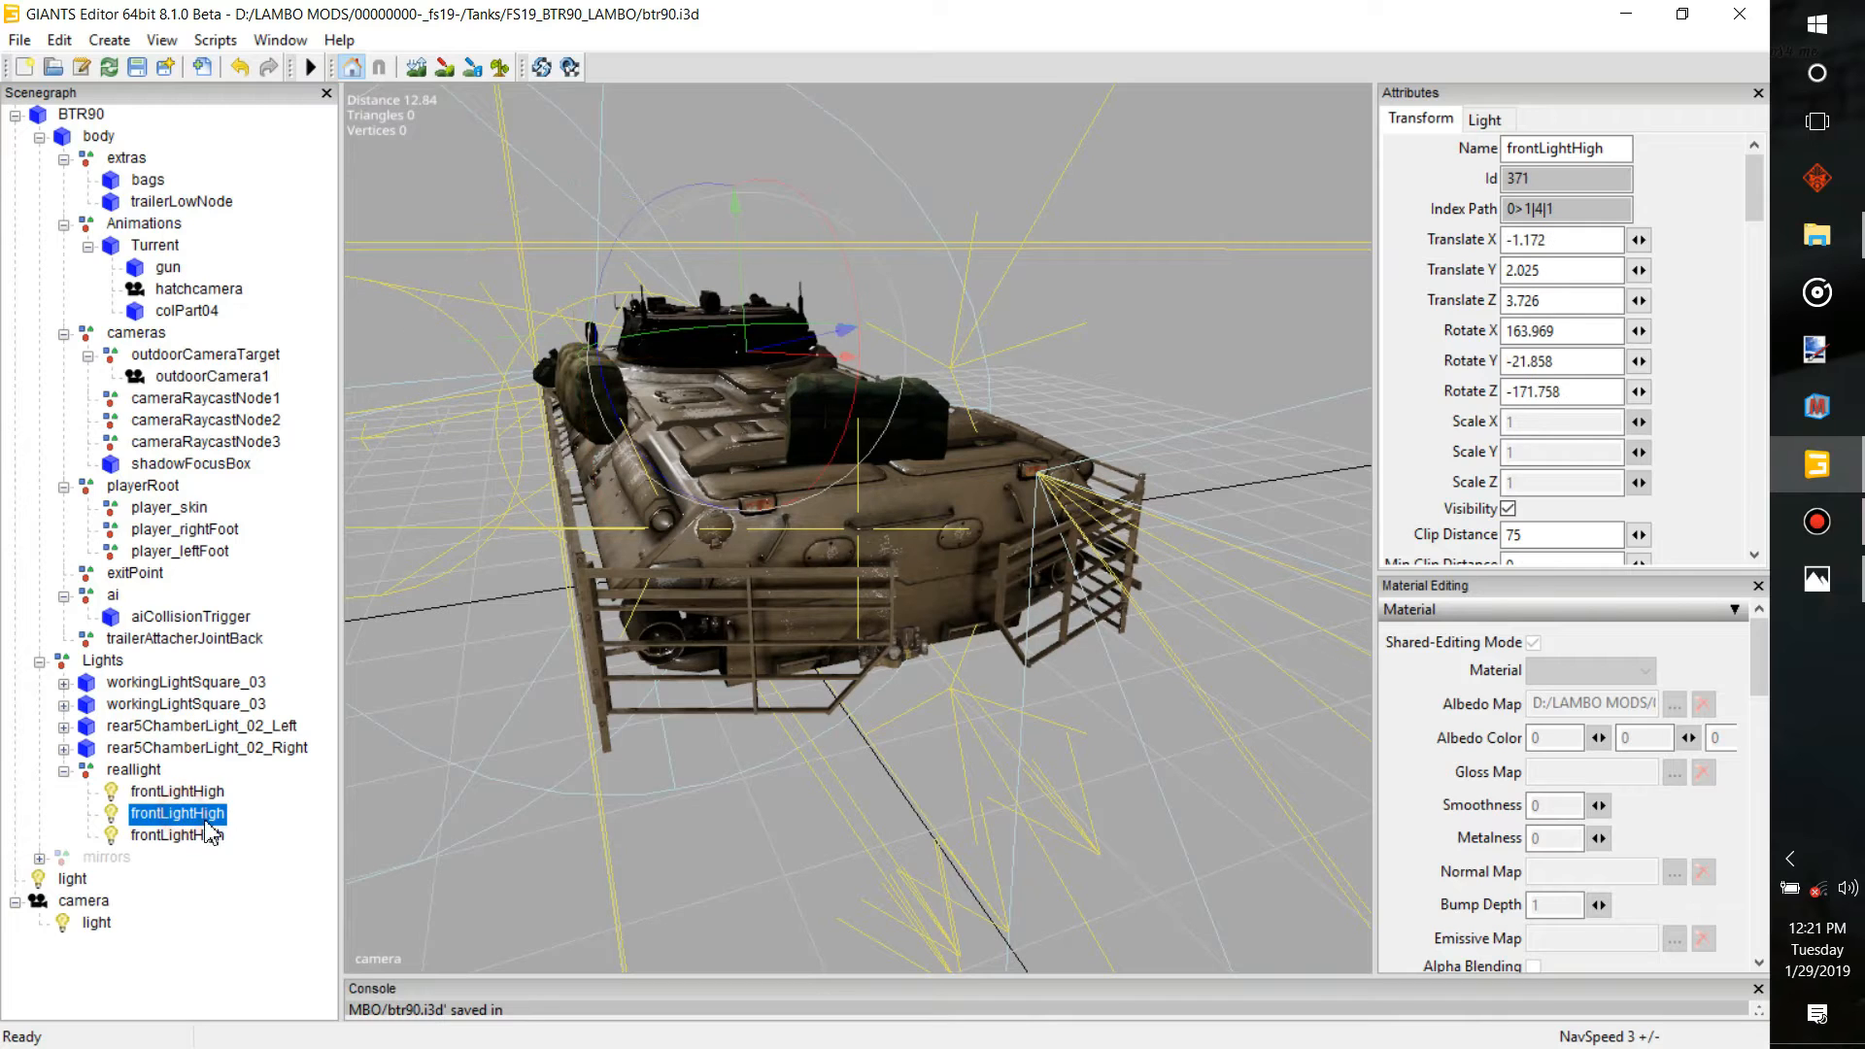
click(215, 841)
click(192, 794)
click(207, 818)
Examine the BTR90's turret and front hull up close, and view the whole vehicle from the side
right_drag(864, 453, 837, 278)
alt+drag(838, 278, 1560, 408)
scroll(733, 346, up, 4)
scroll(1791, 470, up, 3)
scroll(1768, 484, down, 1)
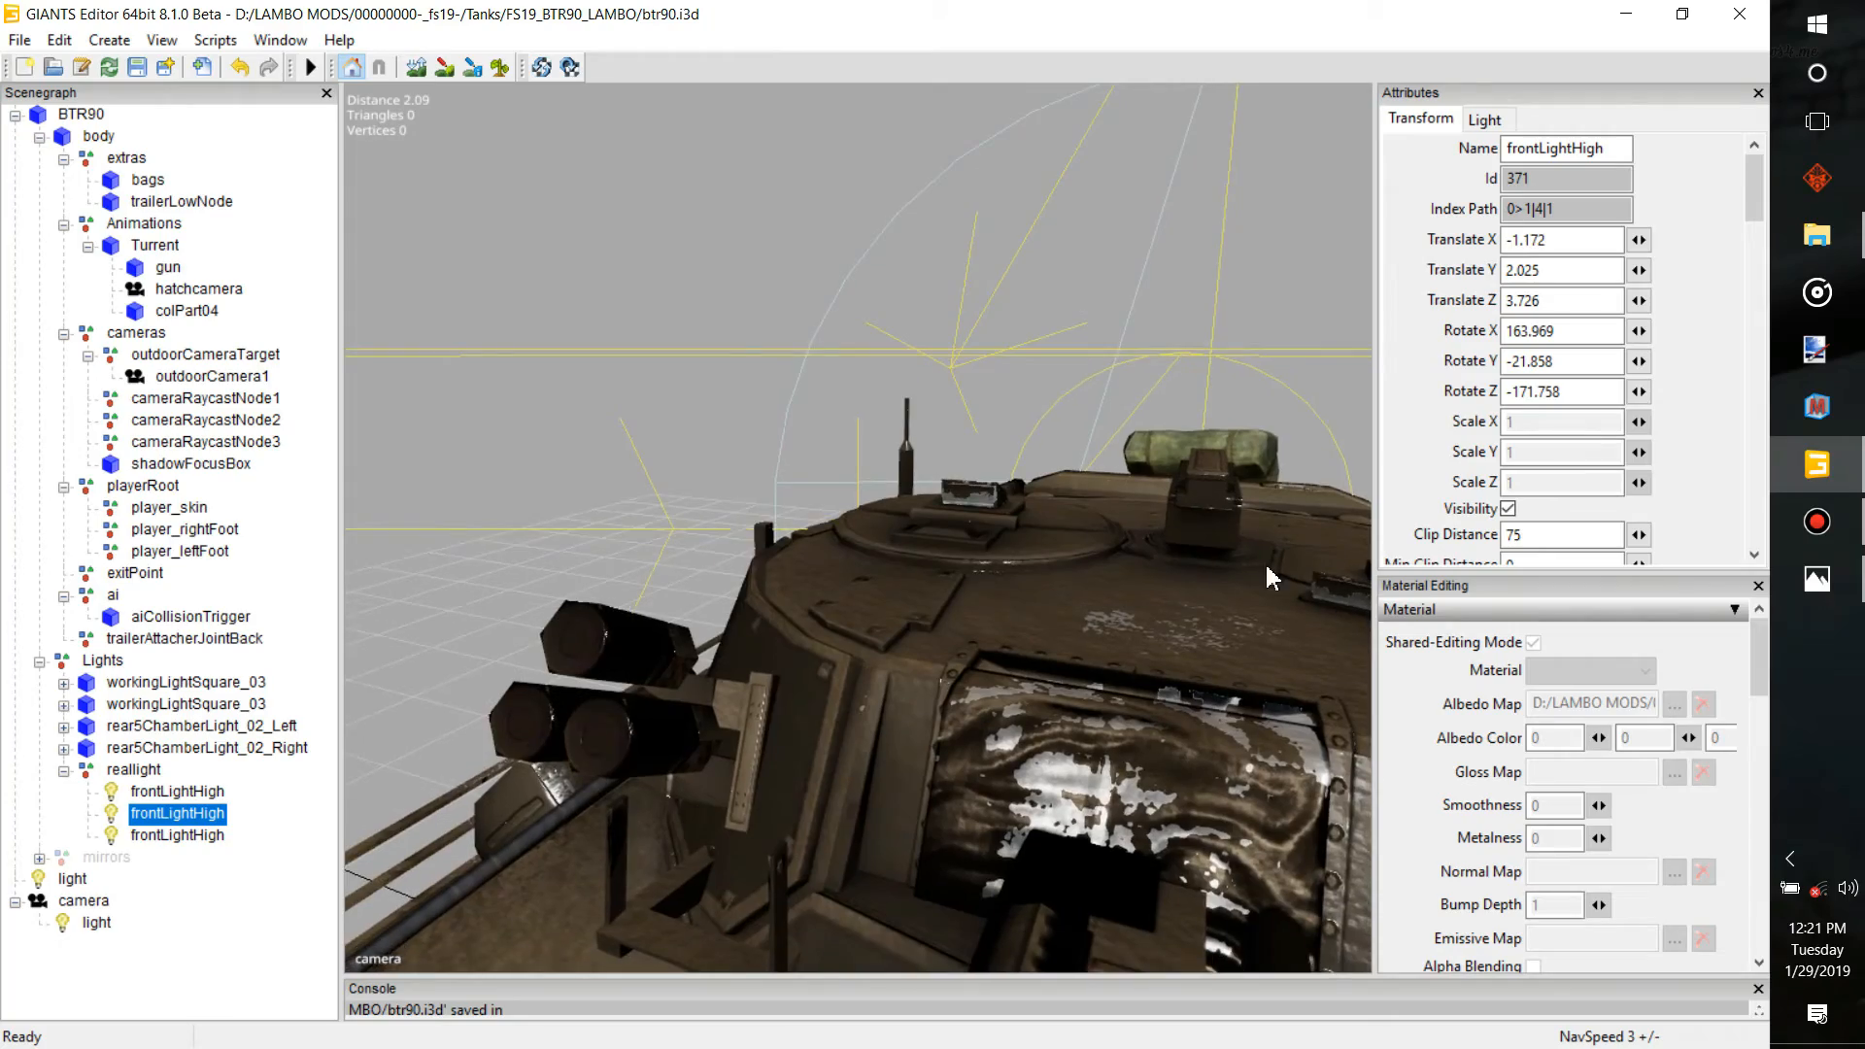
alt+drag(764, 696, 905, 678)
scroll(674, 809, up, 3)
click(713, 703)
scroll(905, 678, down, 5)
click(1113, 500)
alt+drag(1112, 500, 1334, 425)
scroll(989, 525, down, 3)
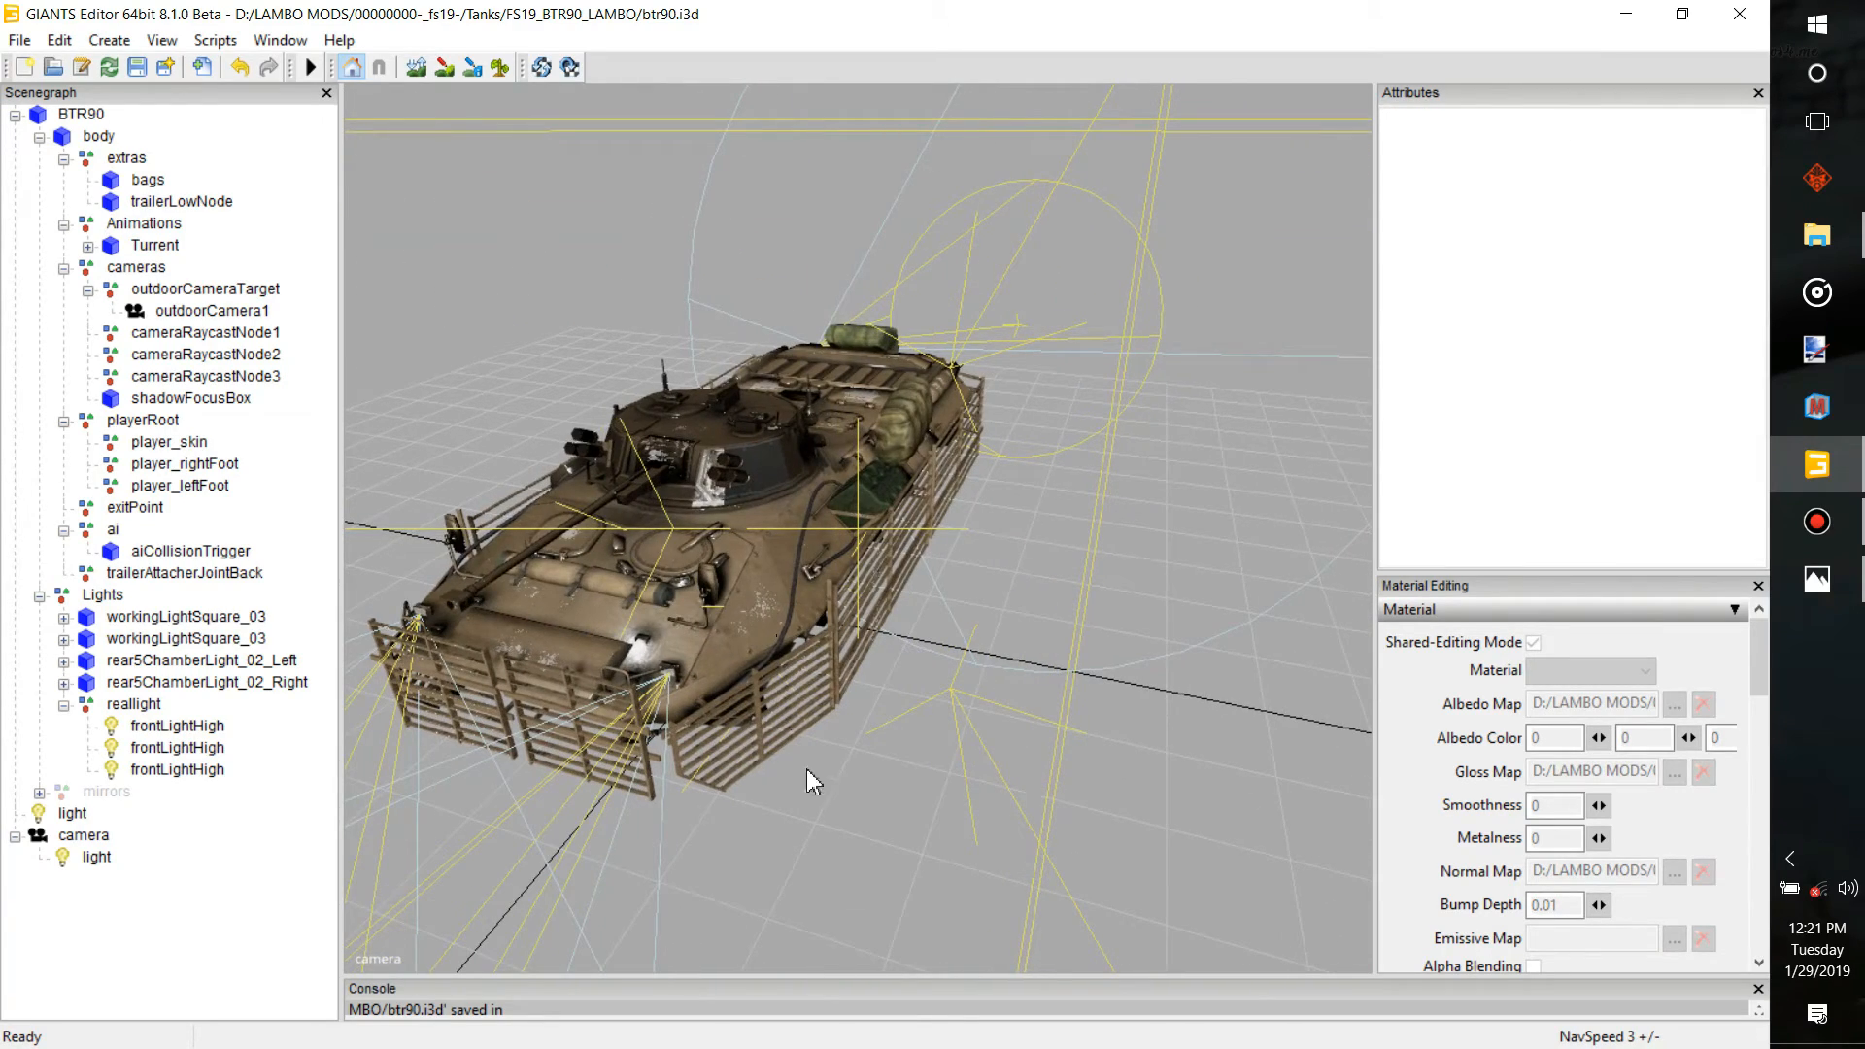
alt+drag(622, 753, 90, 812)
Check the light sources and lamp fixtures in the Lights group, select the Turrent, and save the scene
click(170, 730)
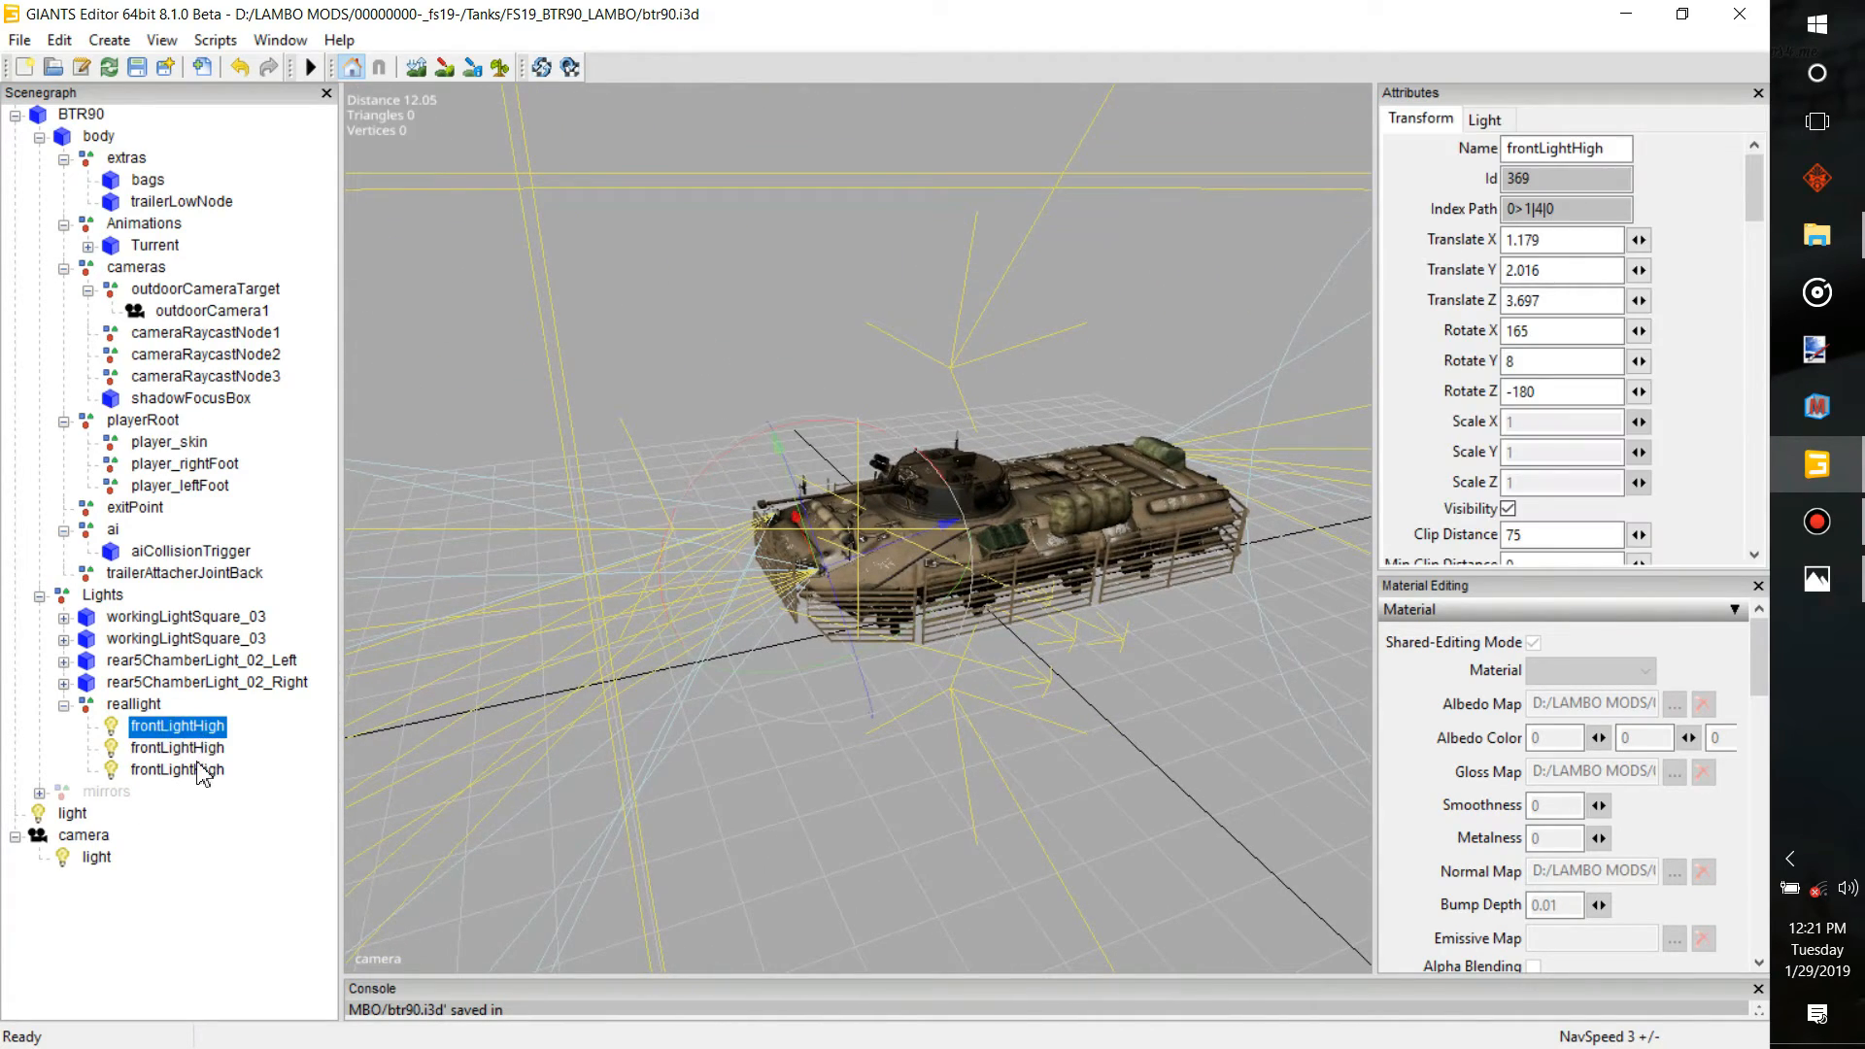
key(Escape)
click(194, 771)
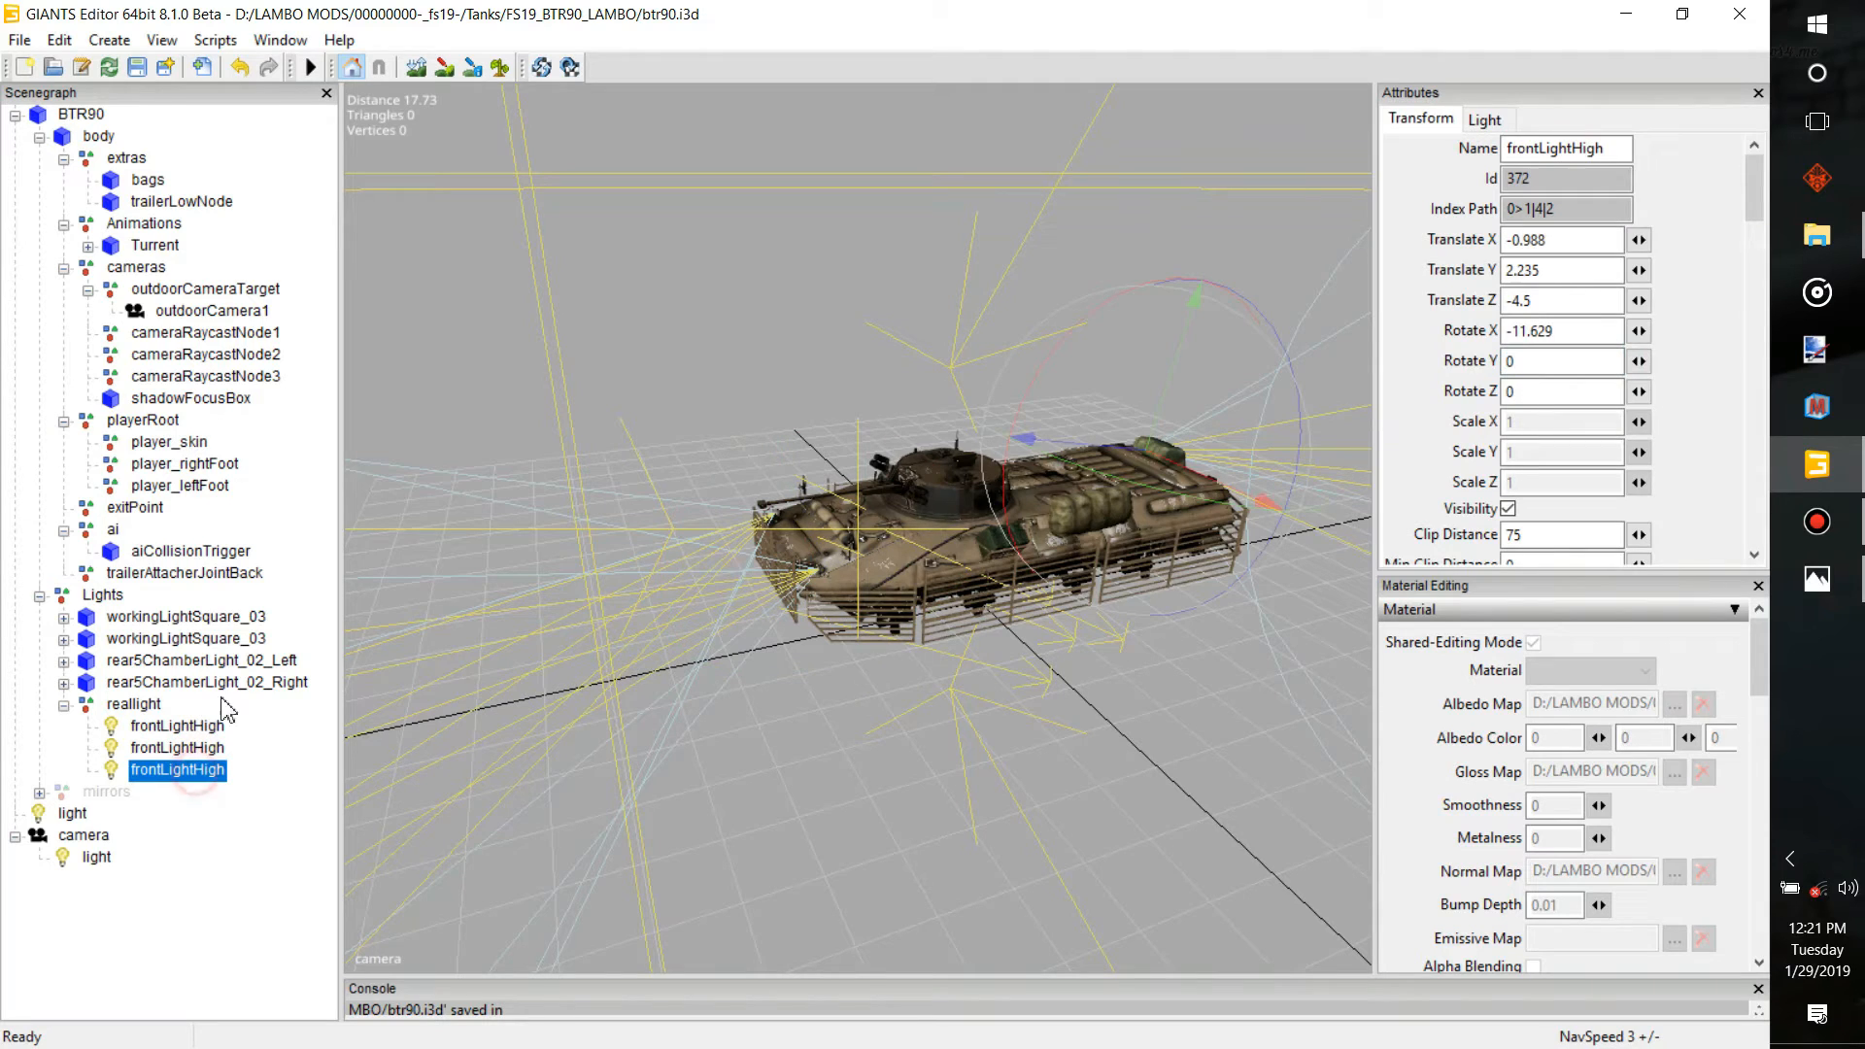
click(236, 641)
click(228, 619)
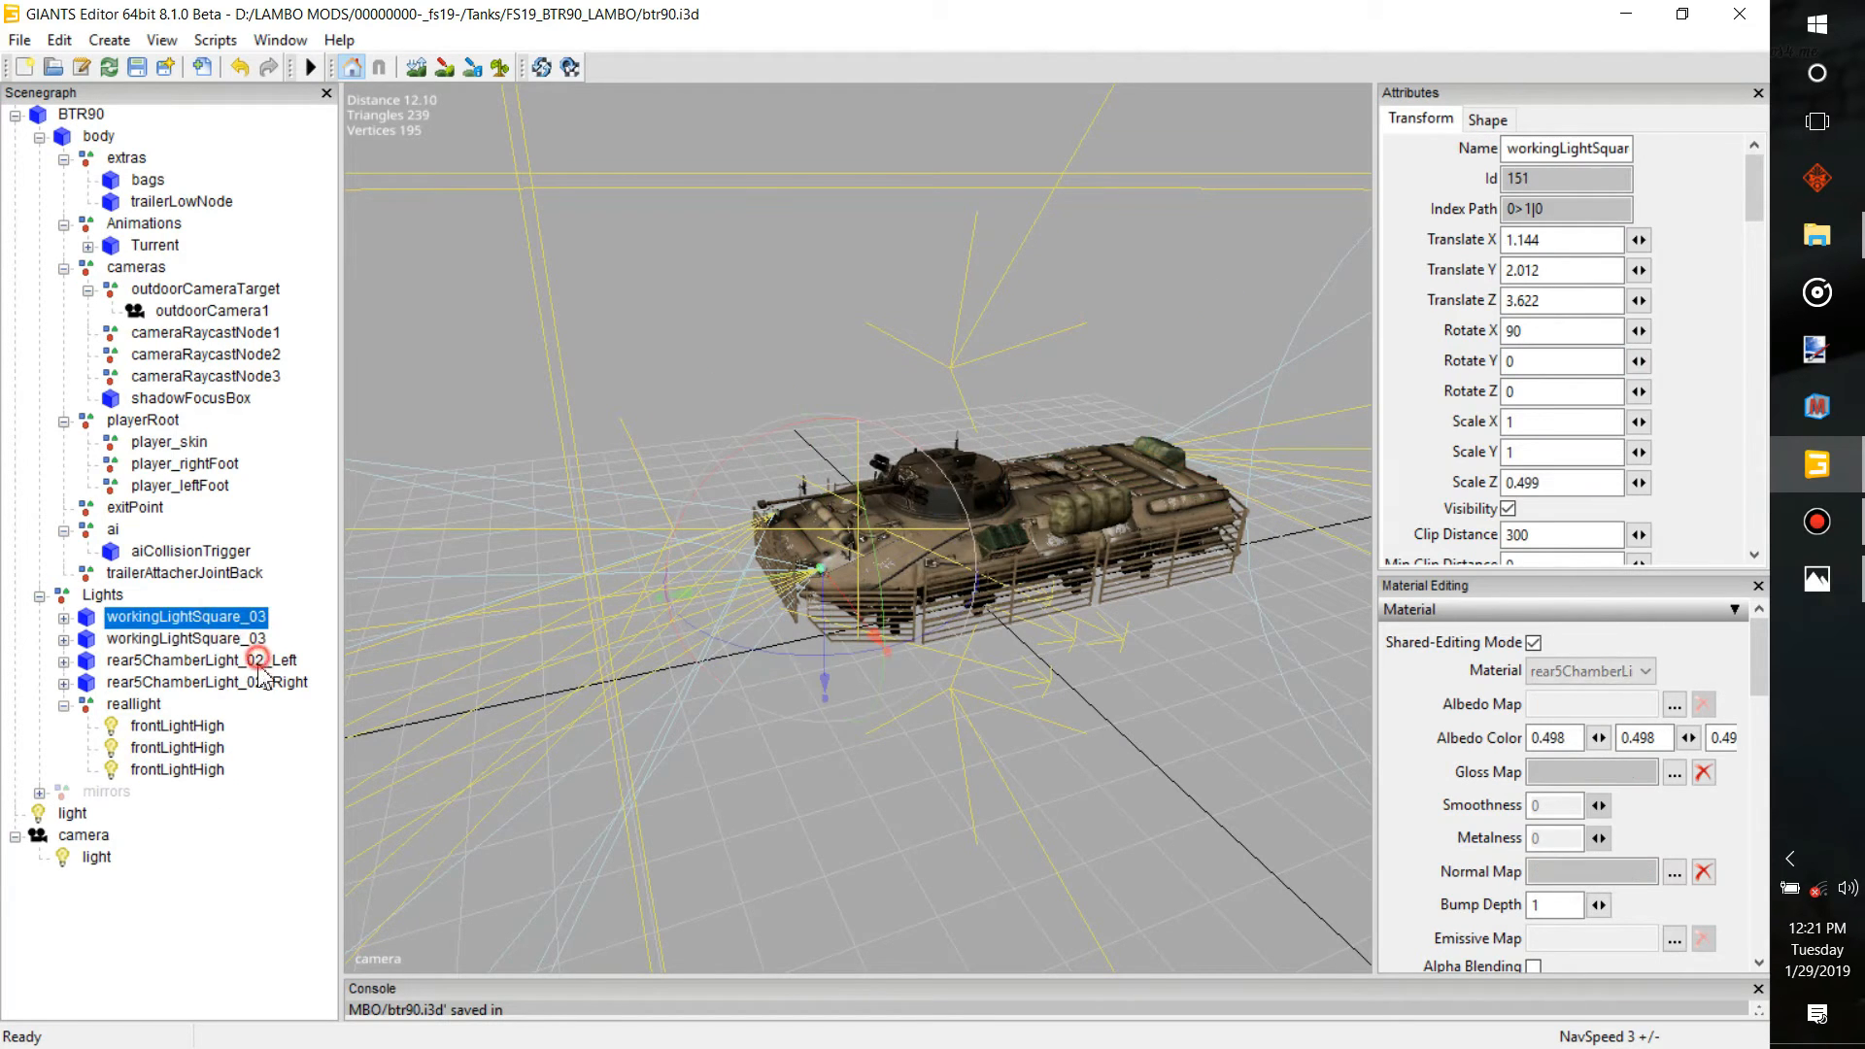
click(258, 661)
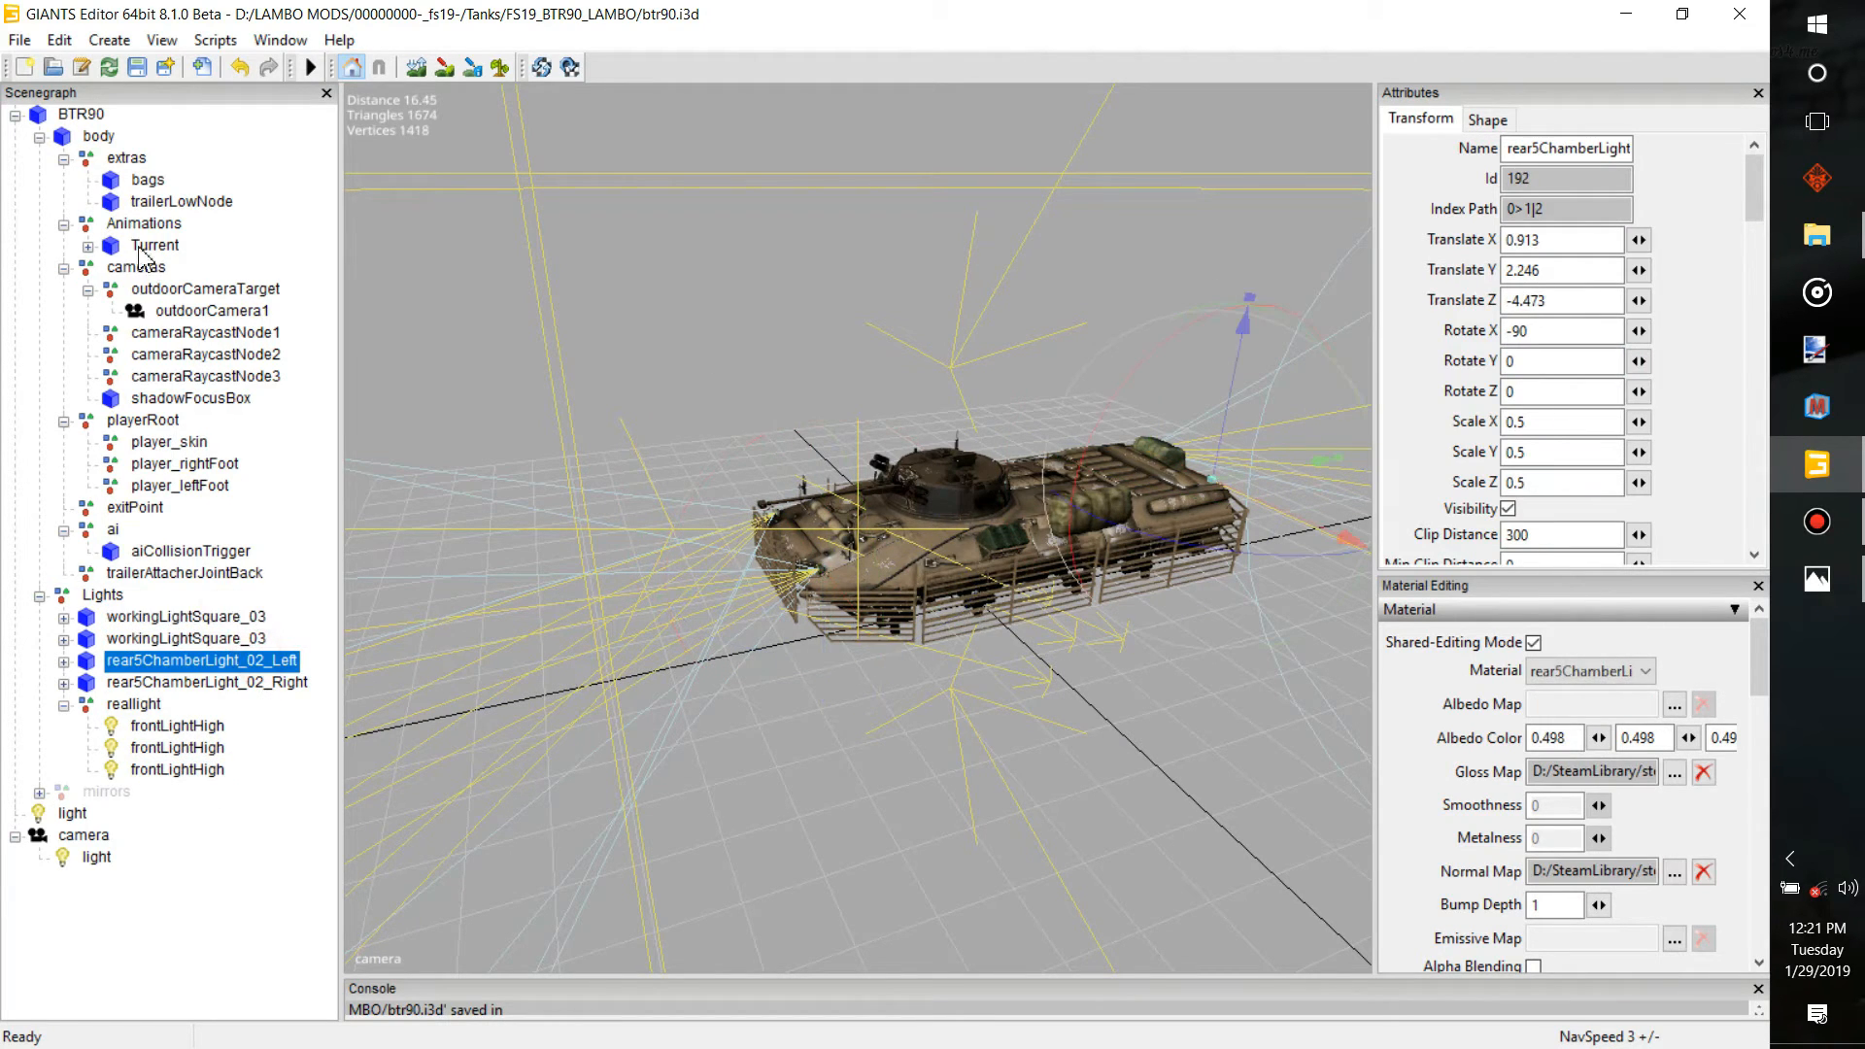
click(142, 74)
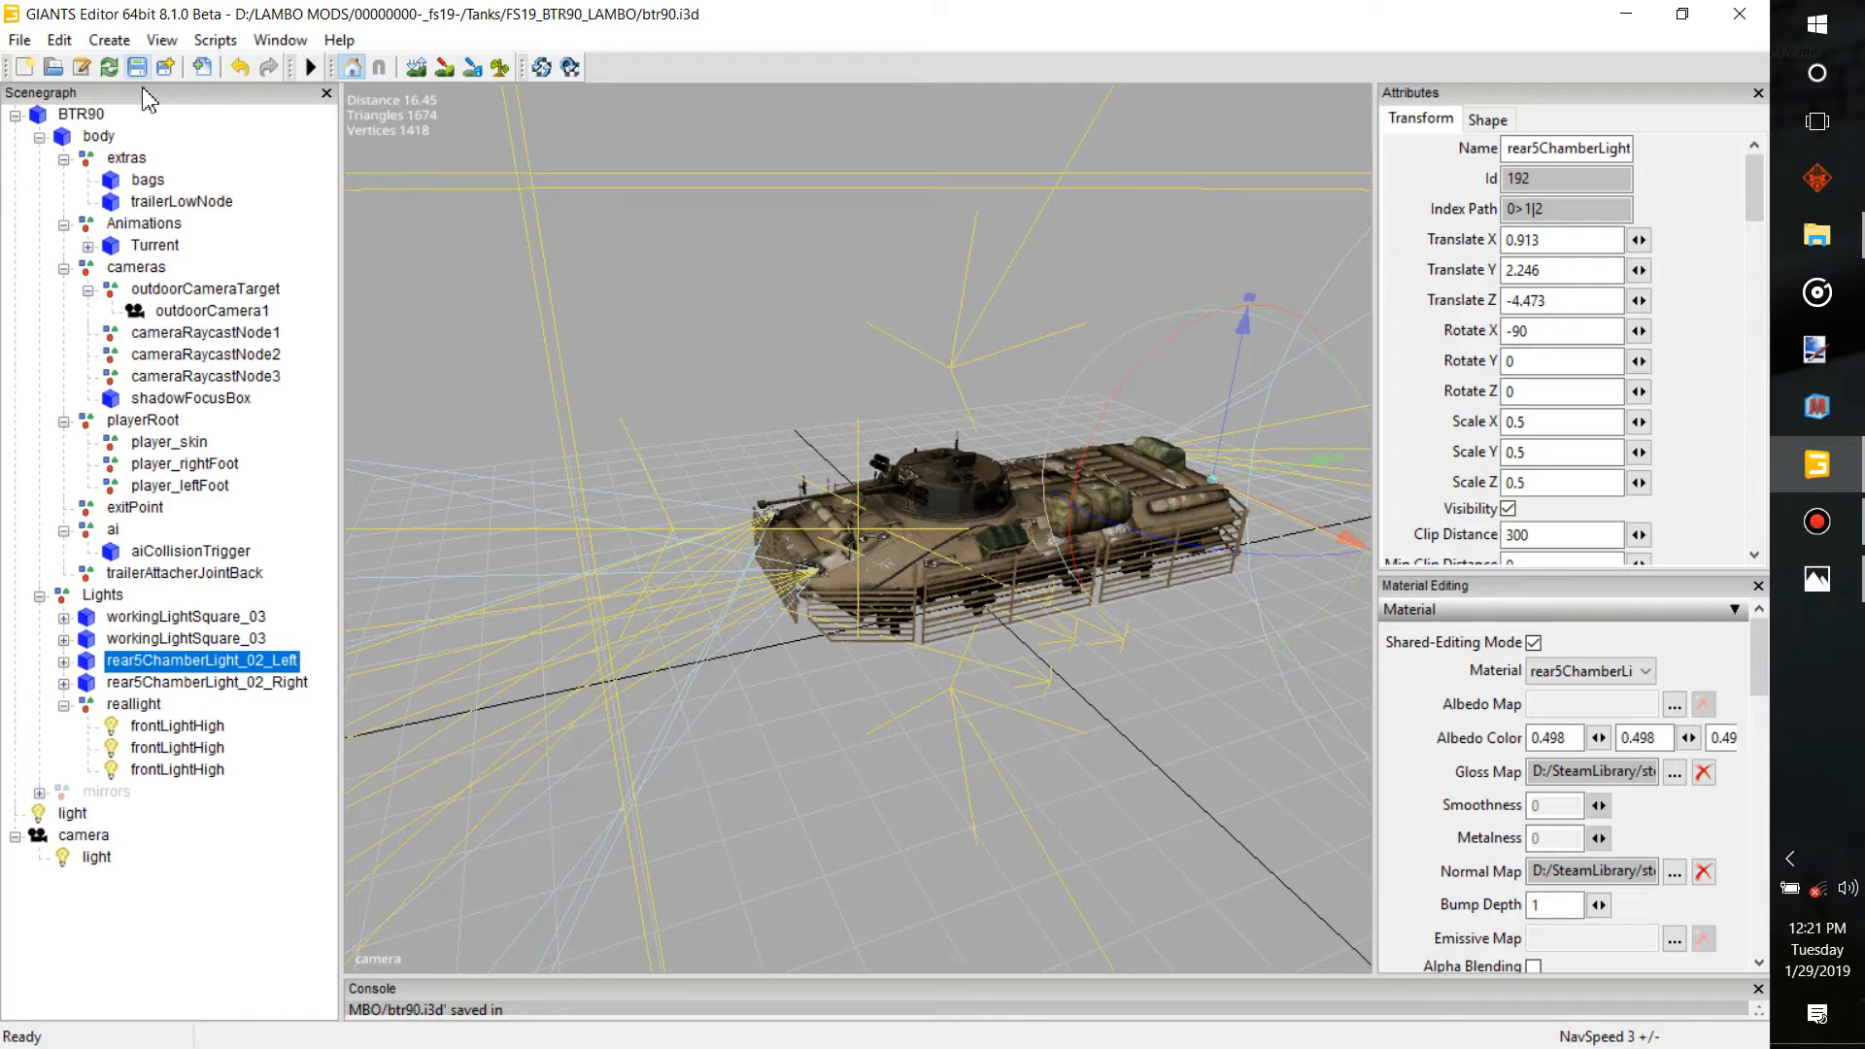
click(155, 248)
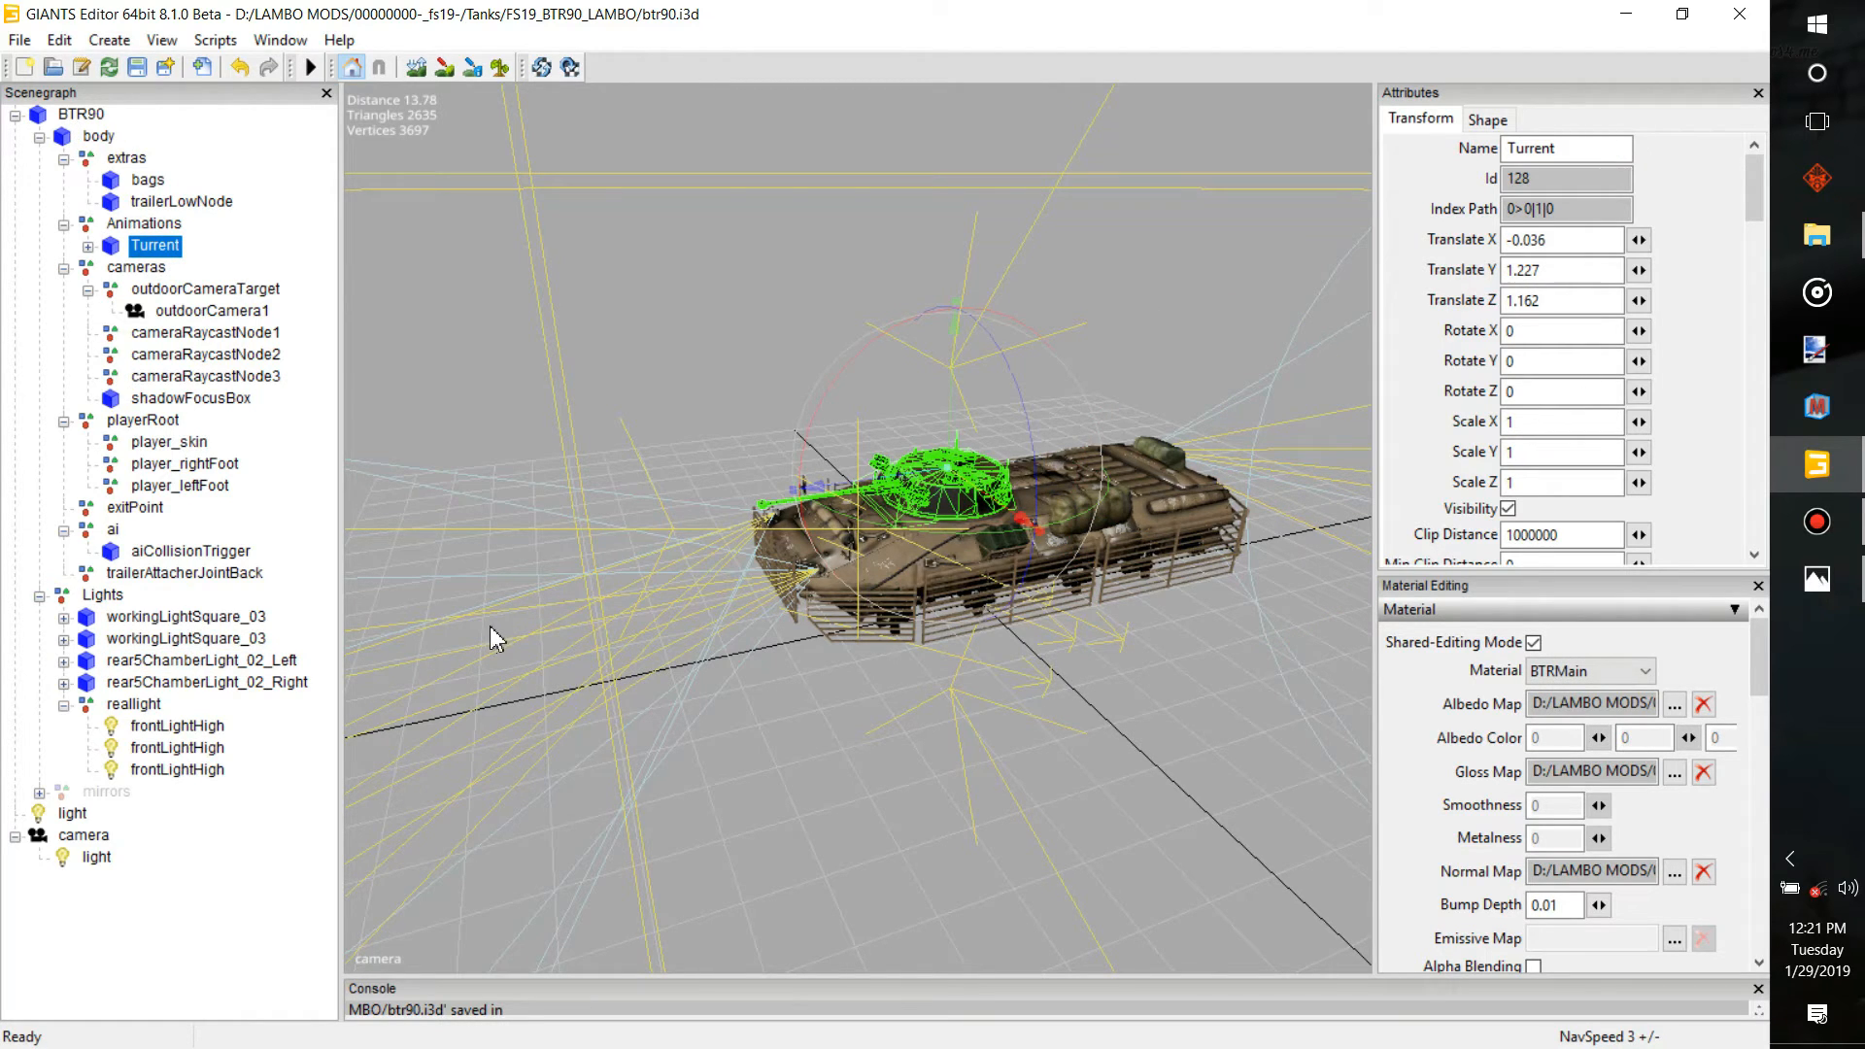
click(139, 69)
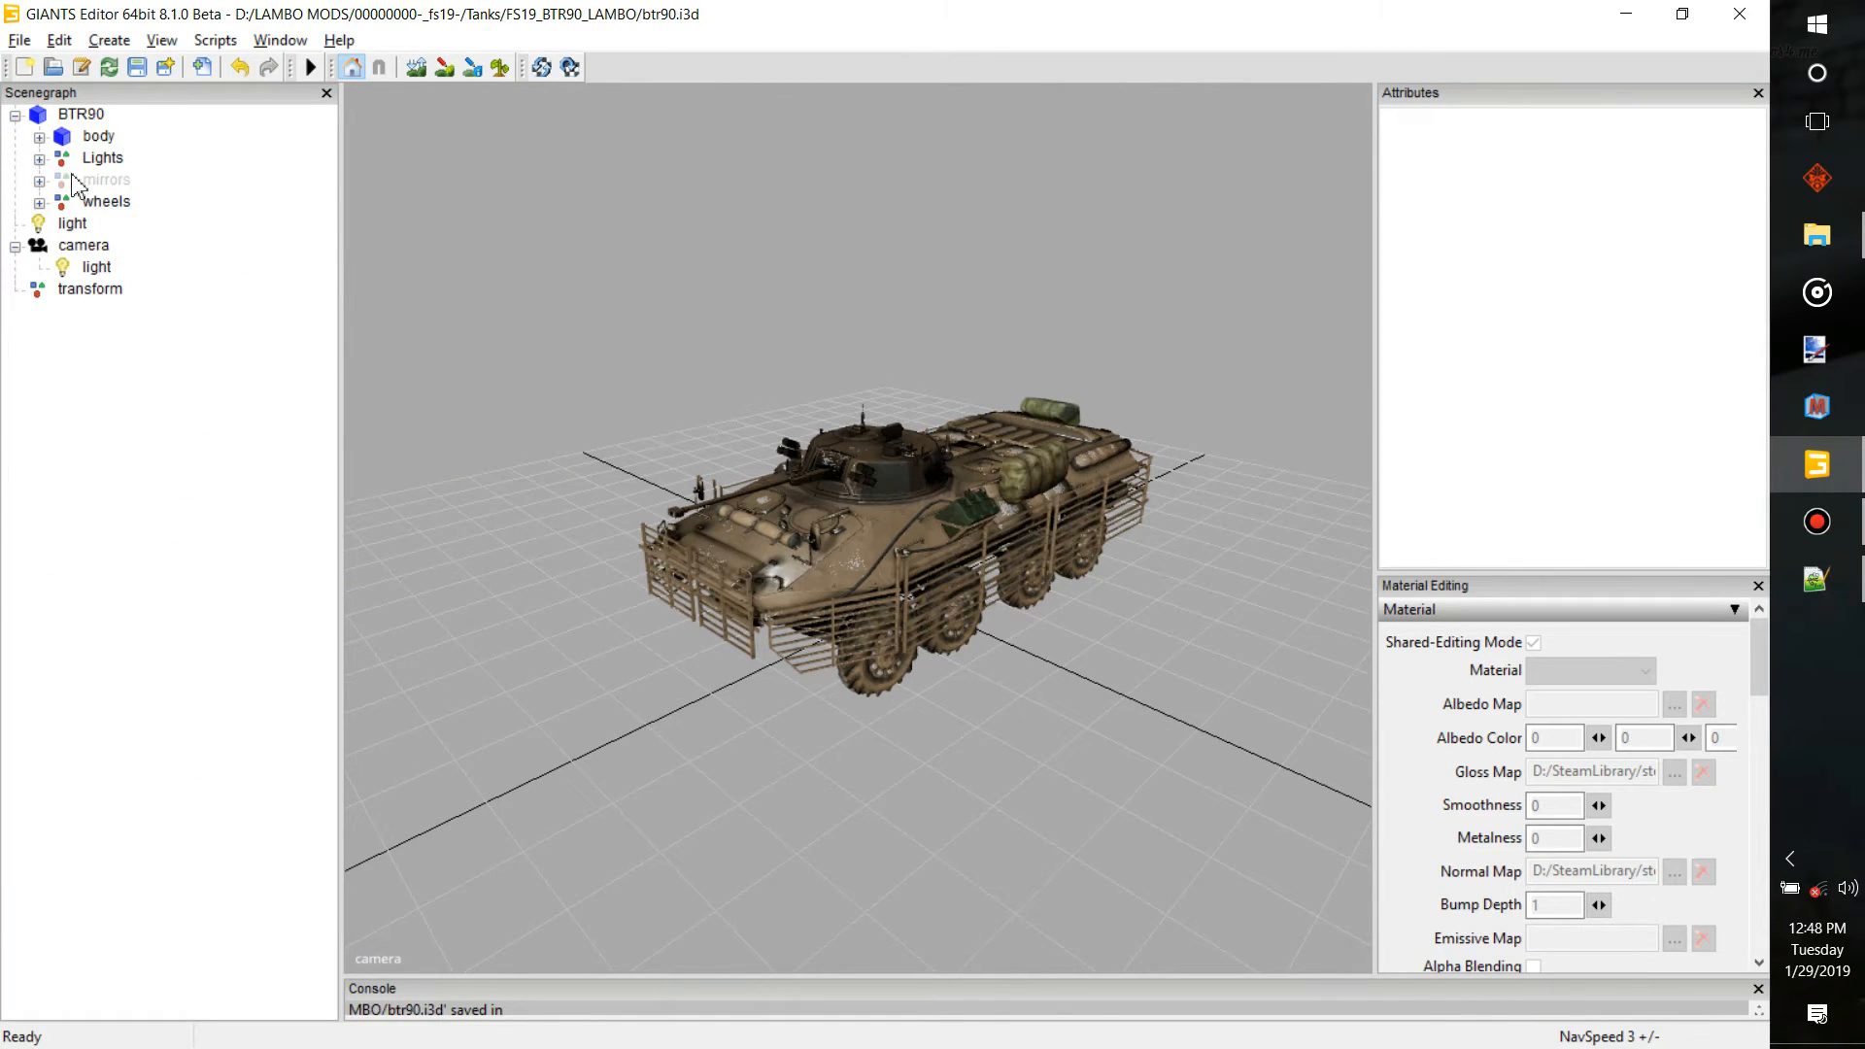
Set Translate Y and Translate Z of the root-level transform node to 0
click(39, 159)
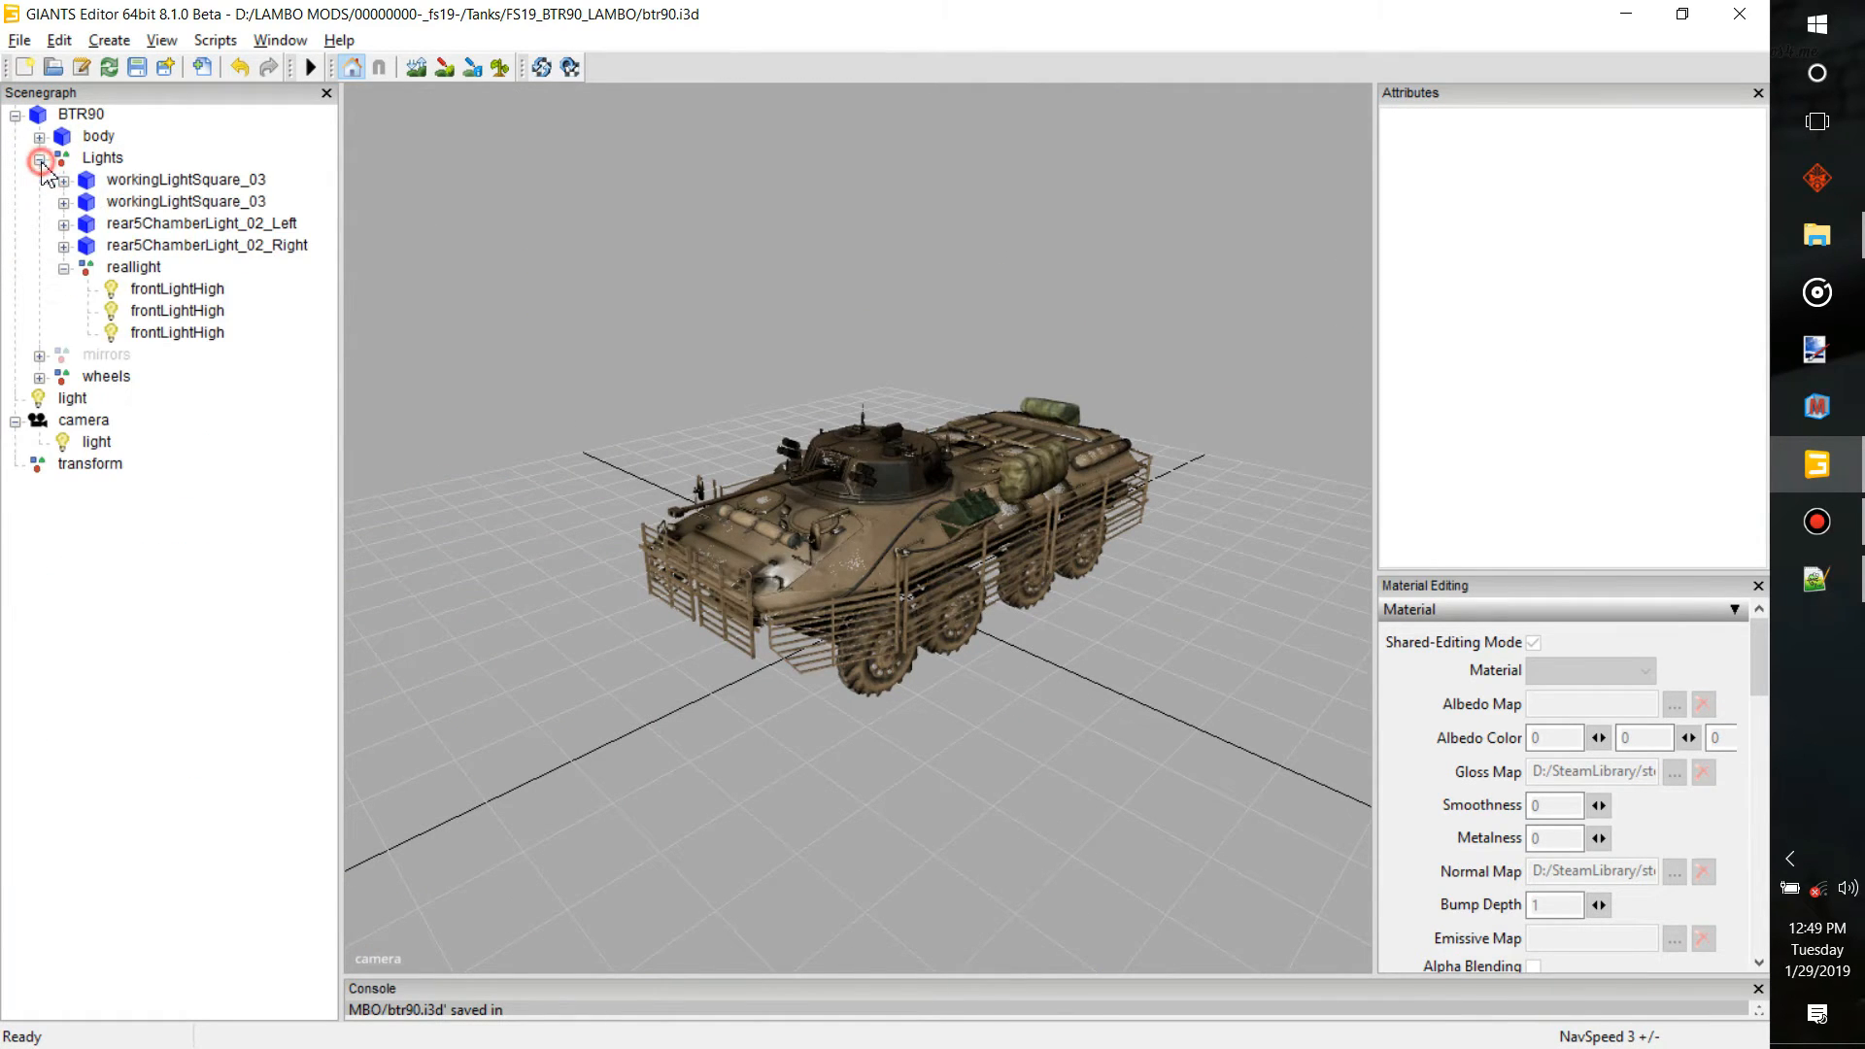
click(64, 268)
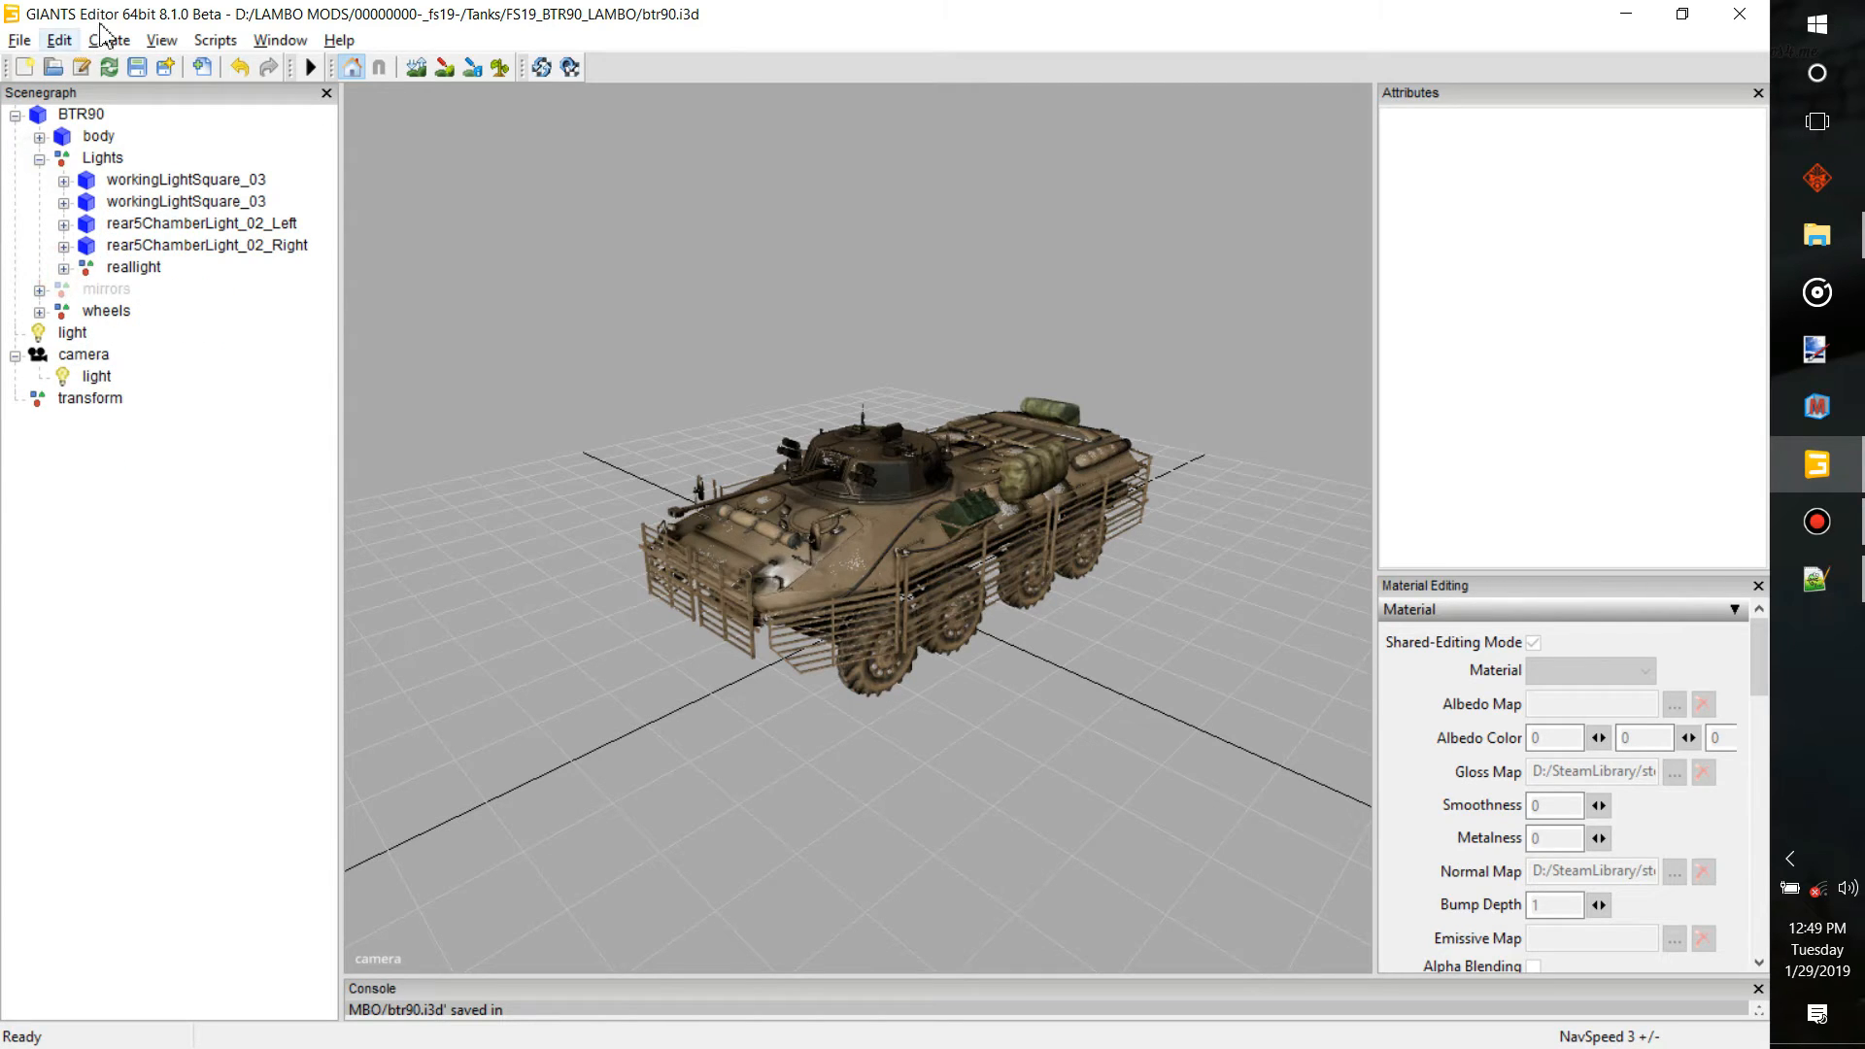
click(91, 399)
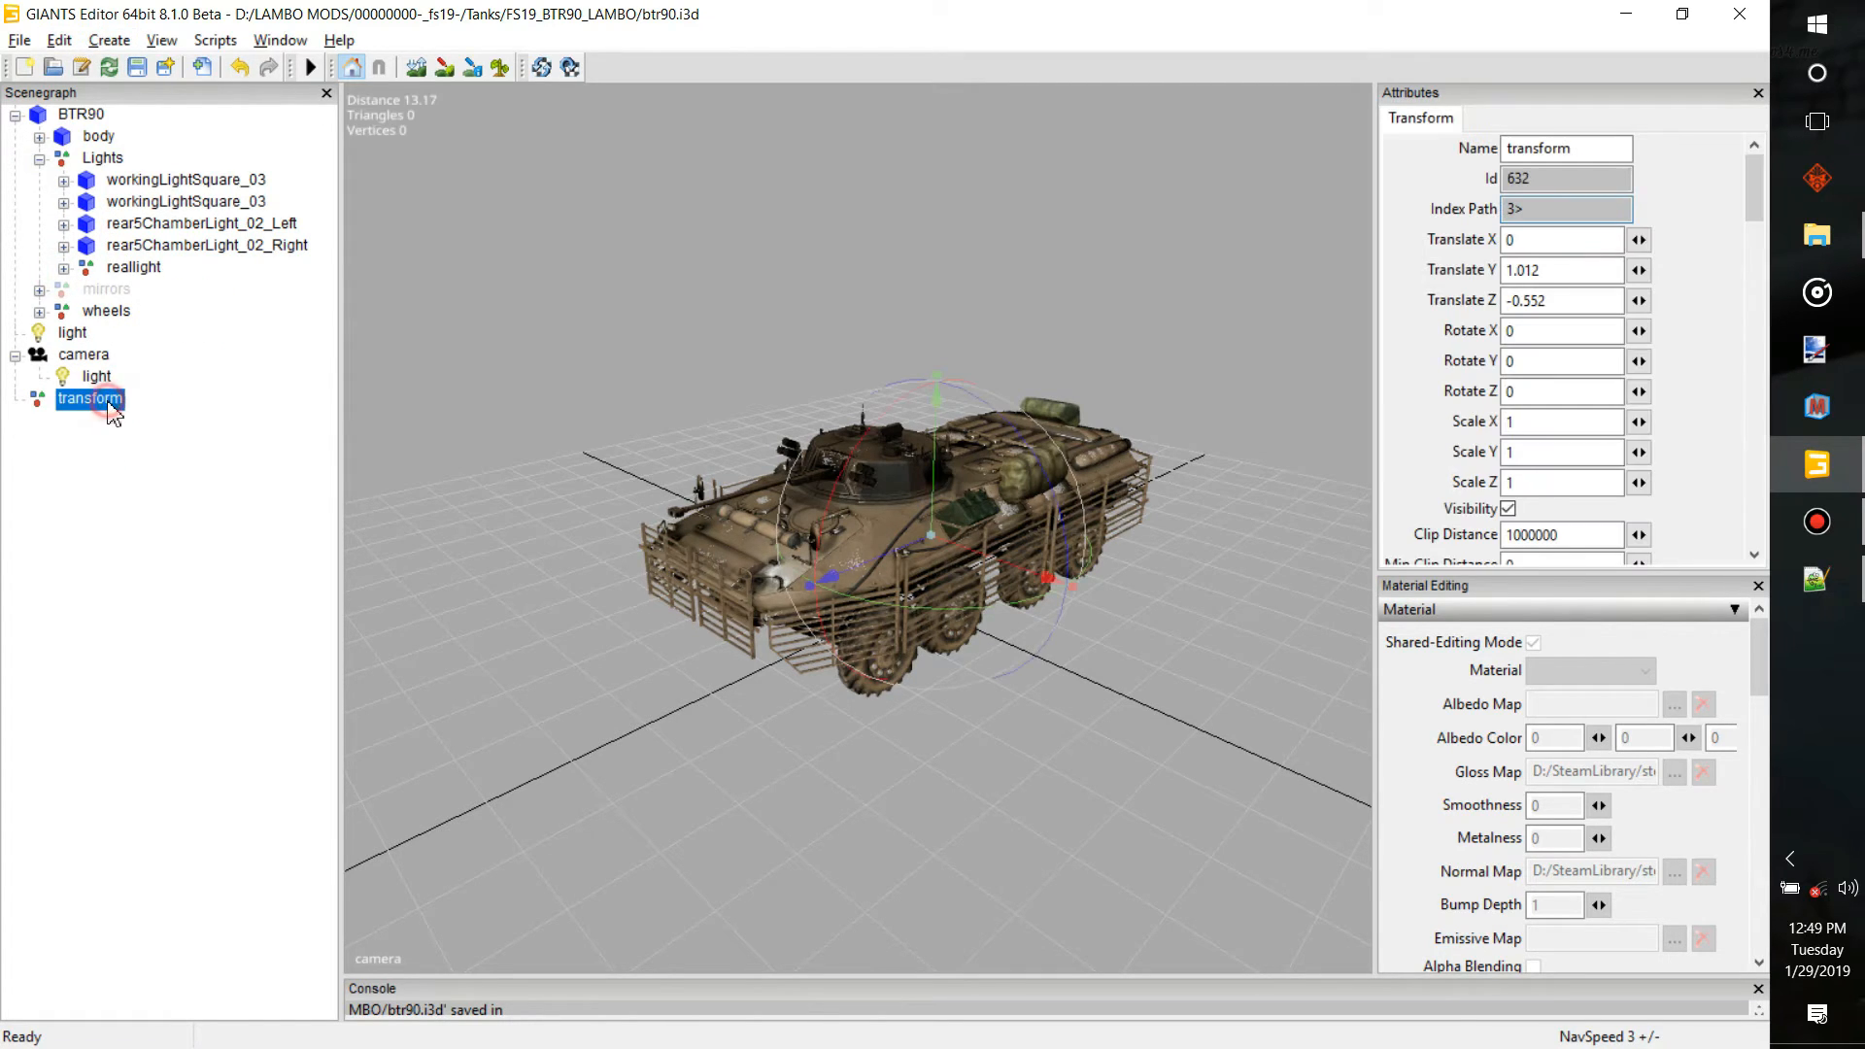
double_click(1617, 273)
text(0)
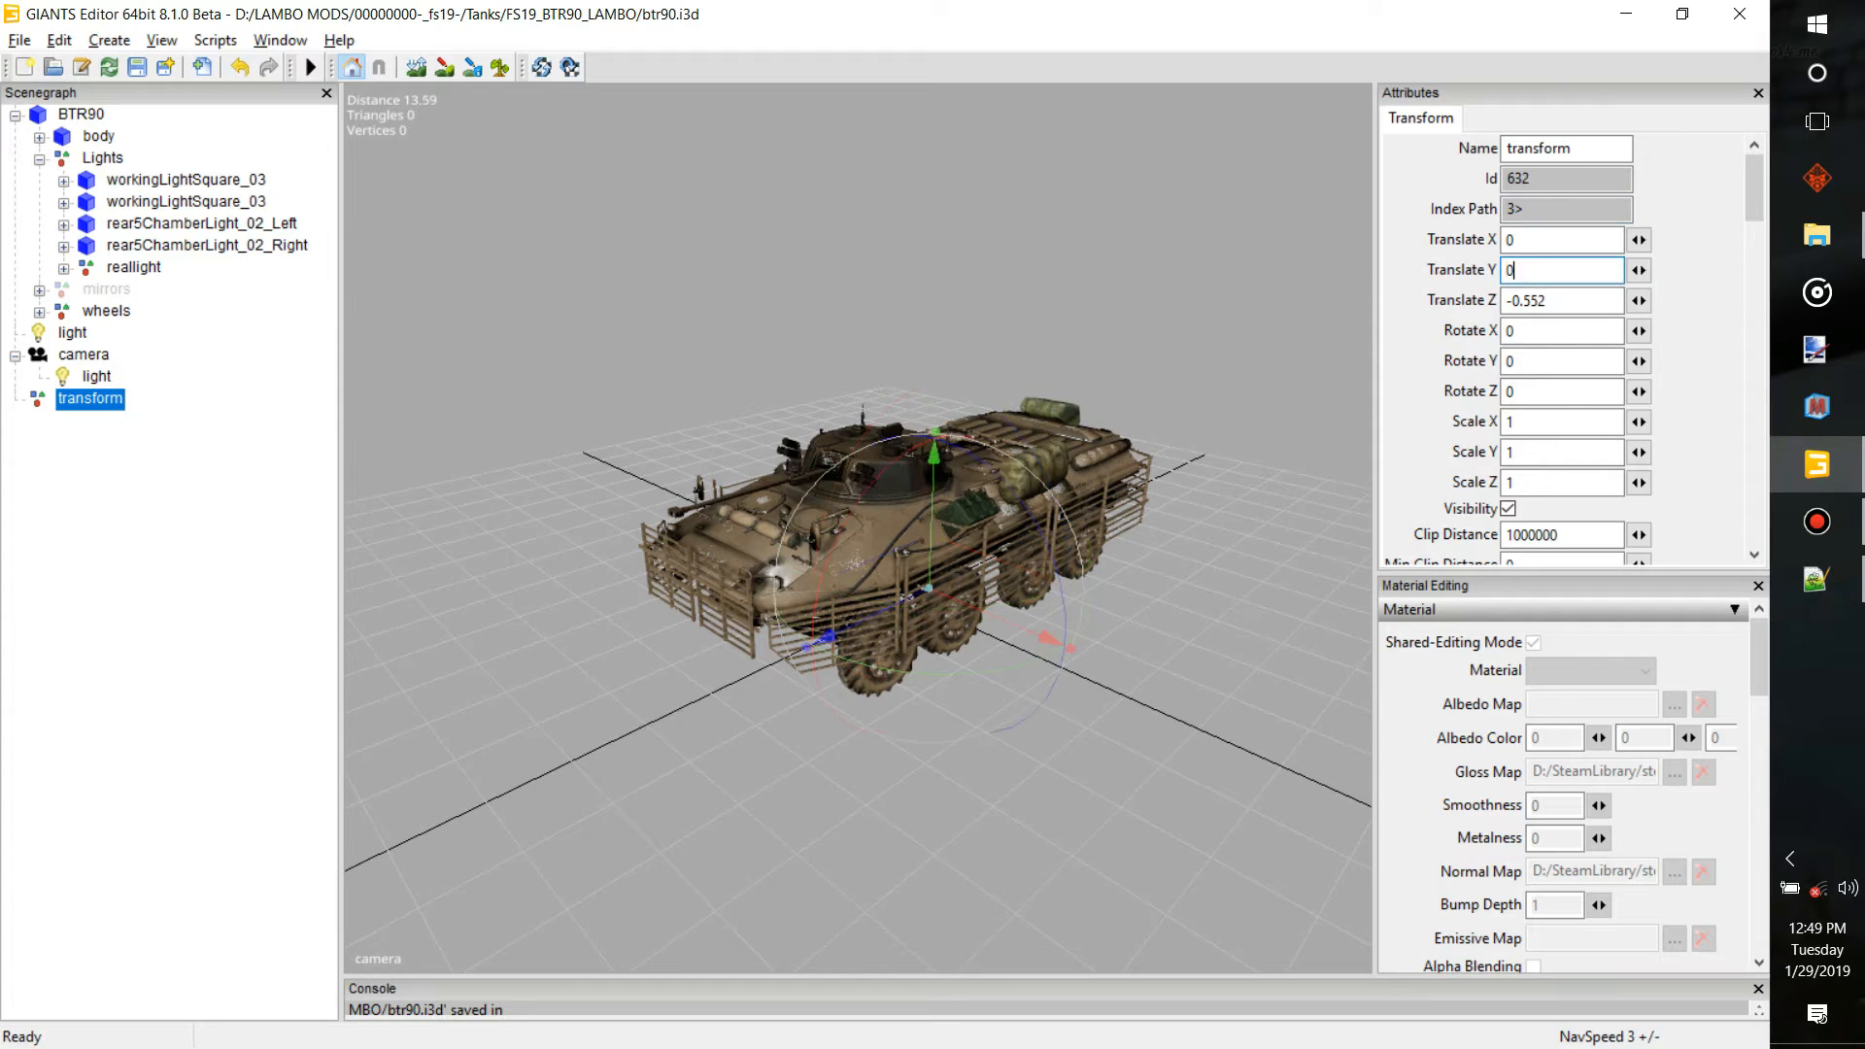
double_click(1574, 303)
text(0)
key(Return)
Examine the first workingLightSquare_03 fixture up close on the front of the hull
click(194, 181)
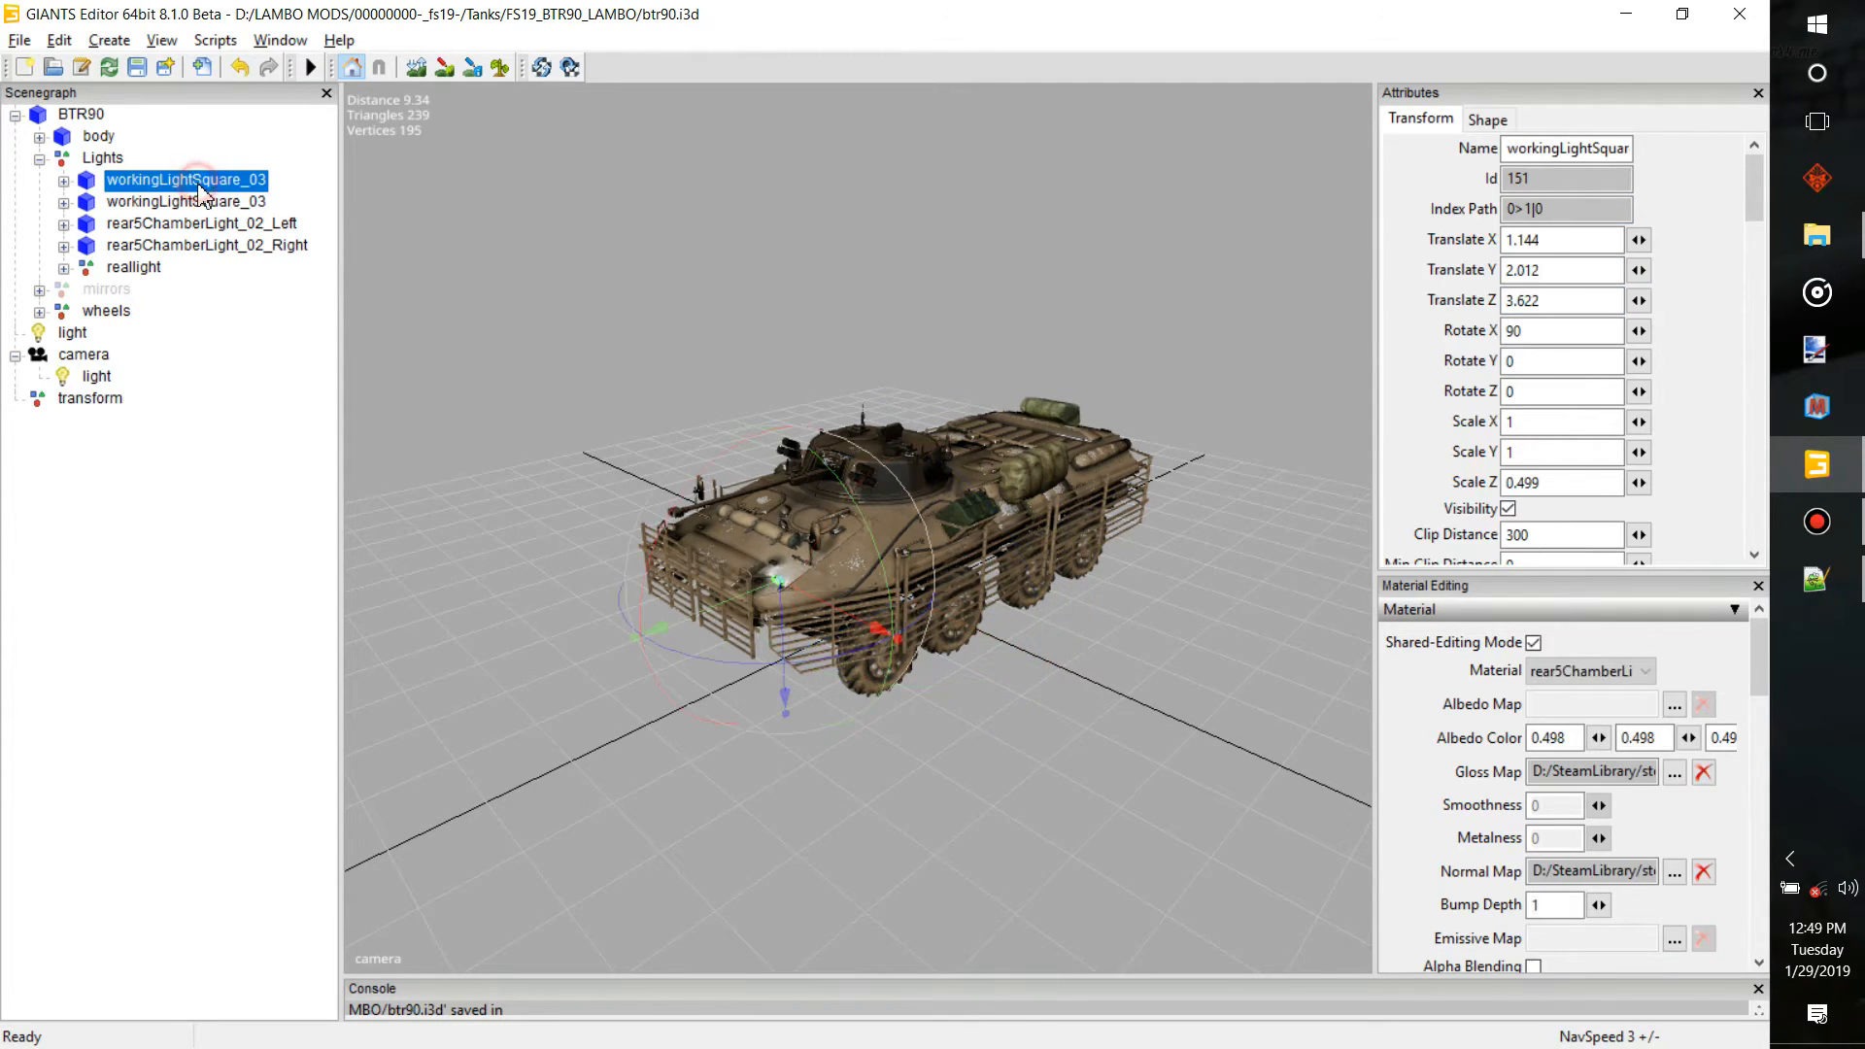
key(f)
scroll(666, 515, up, 10)
alt+drag(667, 515, 958, 526)
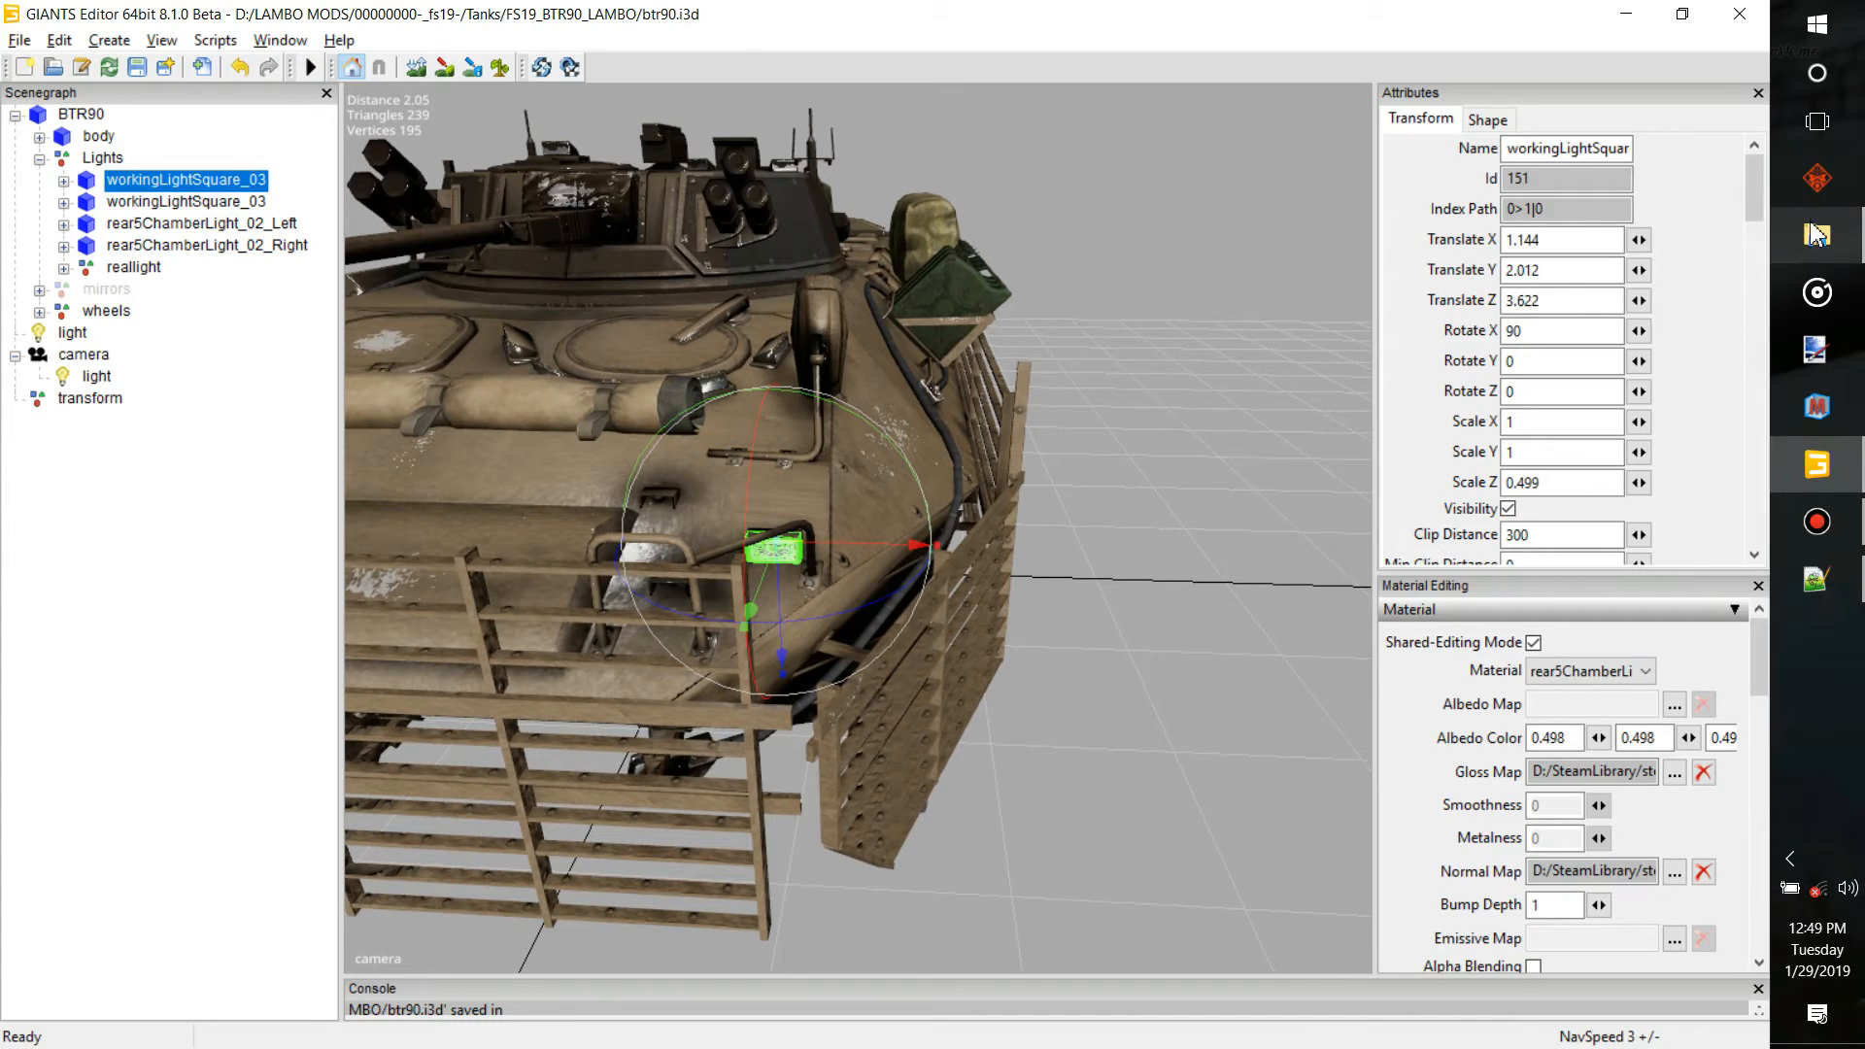
Switch to File Explorer and look through the lizard lights folder for the working light files
click(1814, 234)
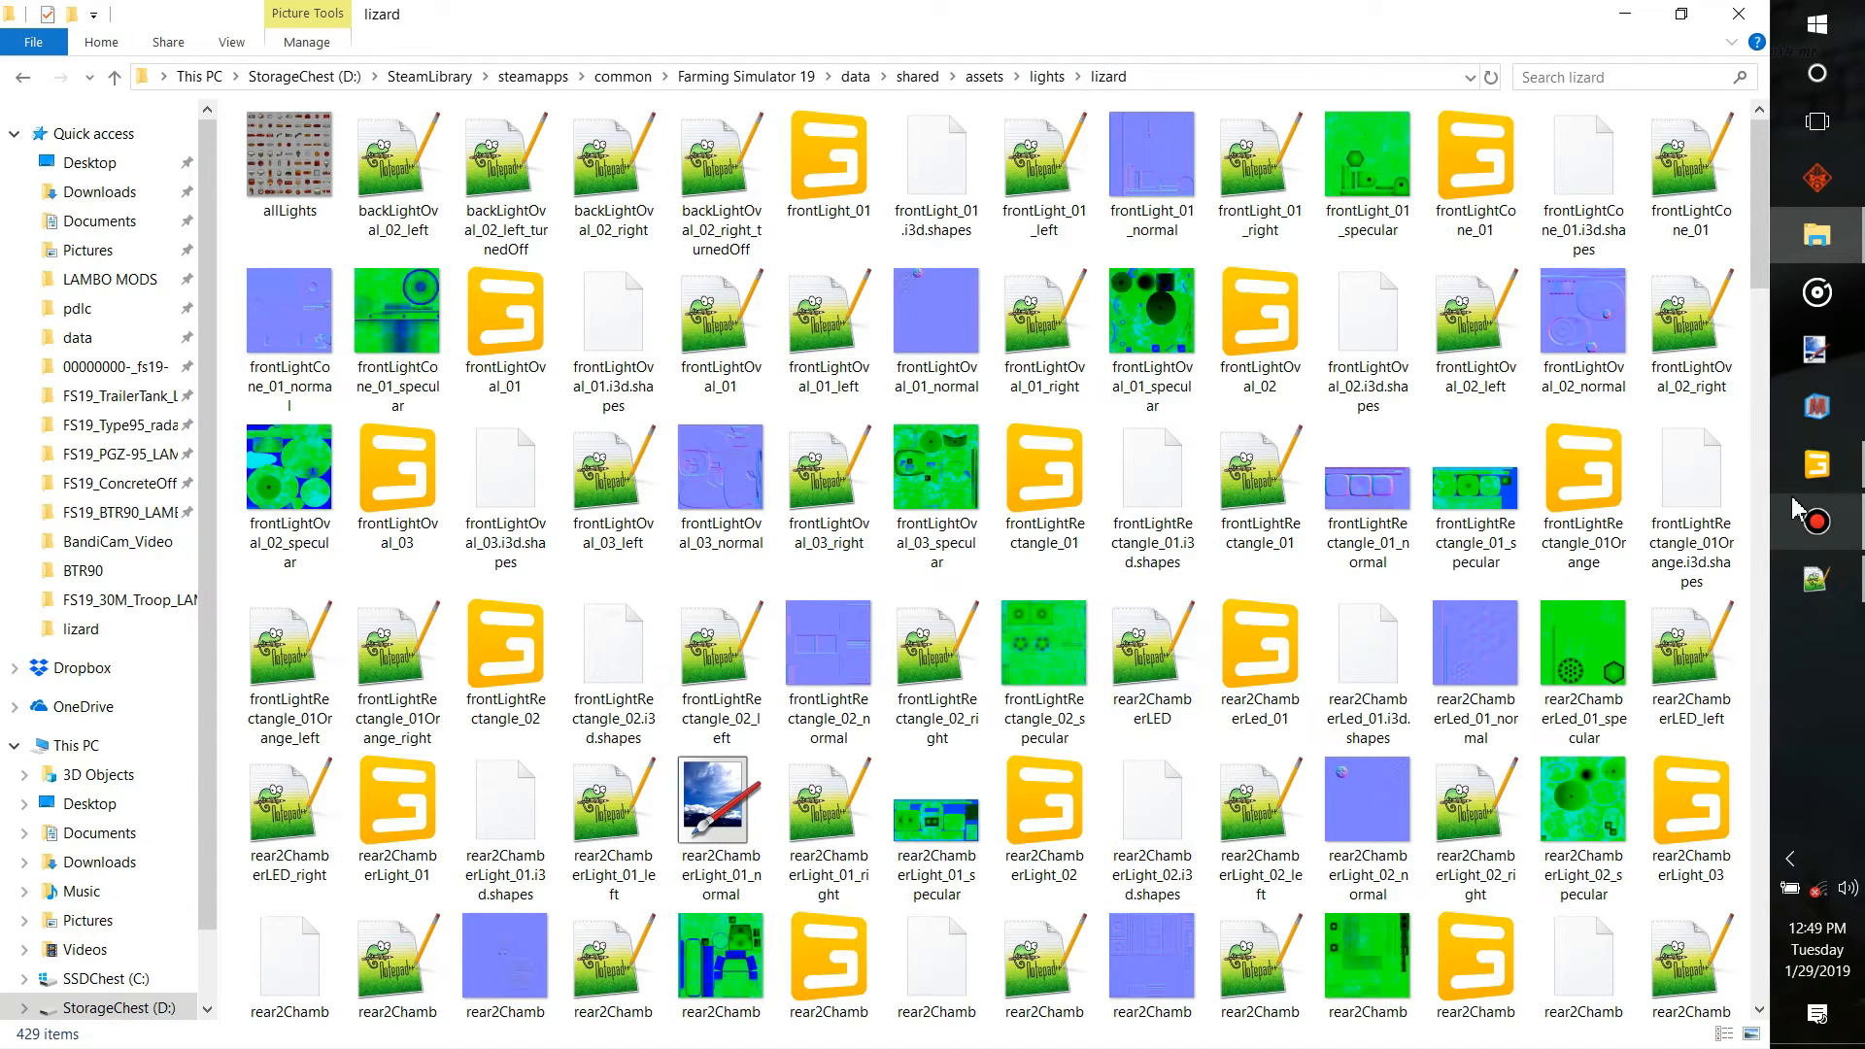
click(1817, 464)
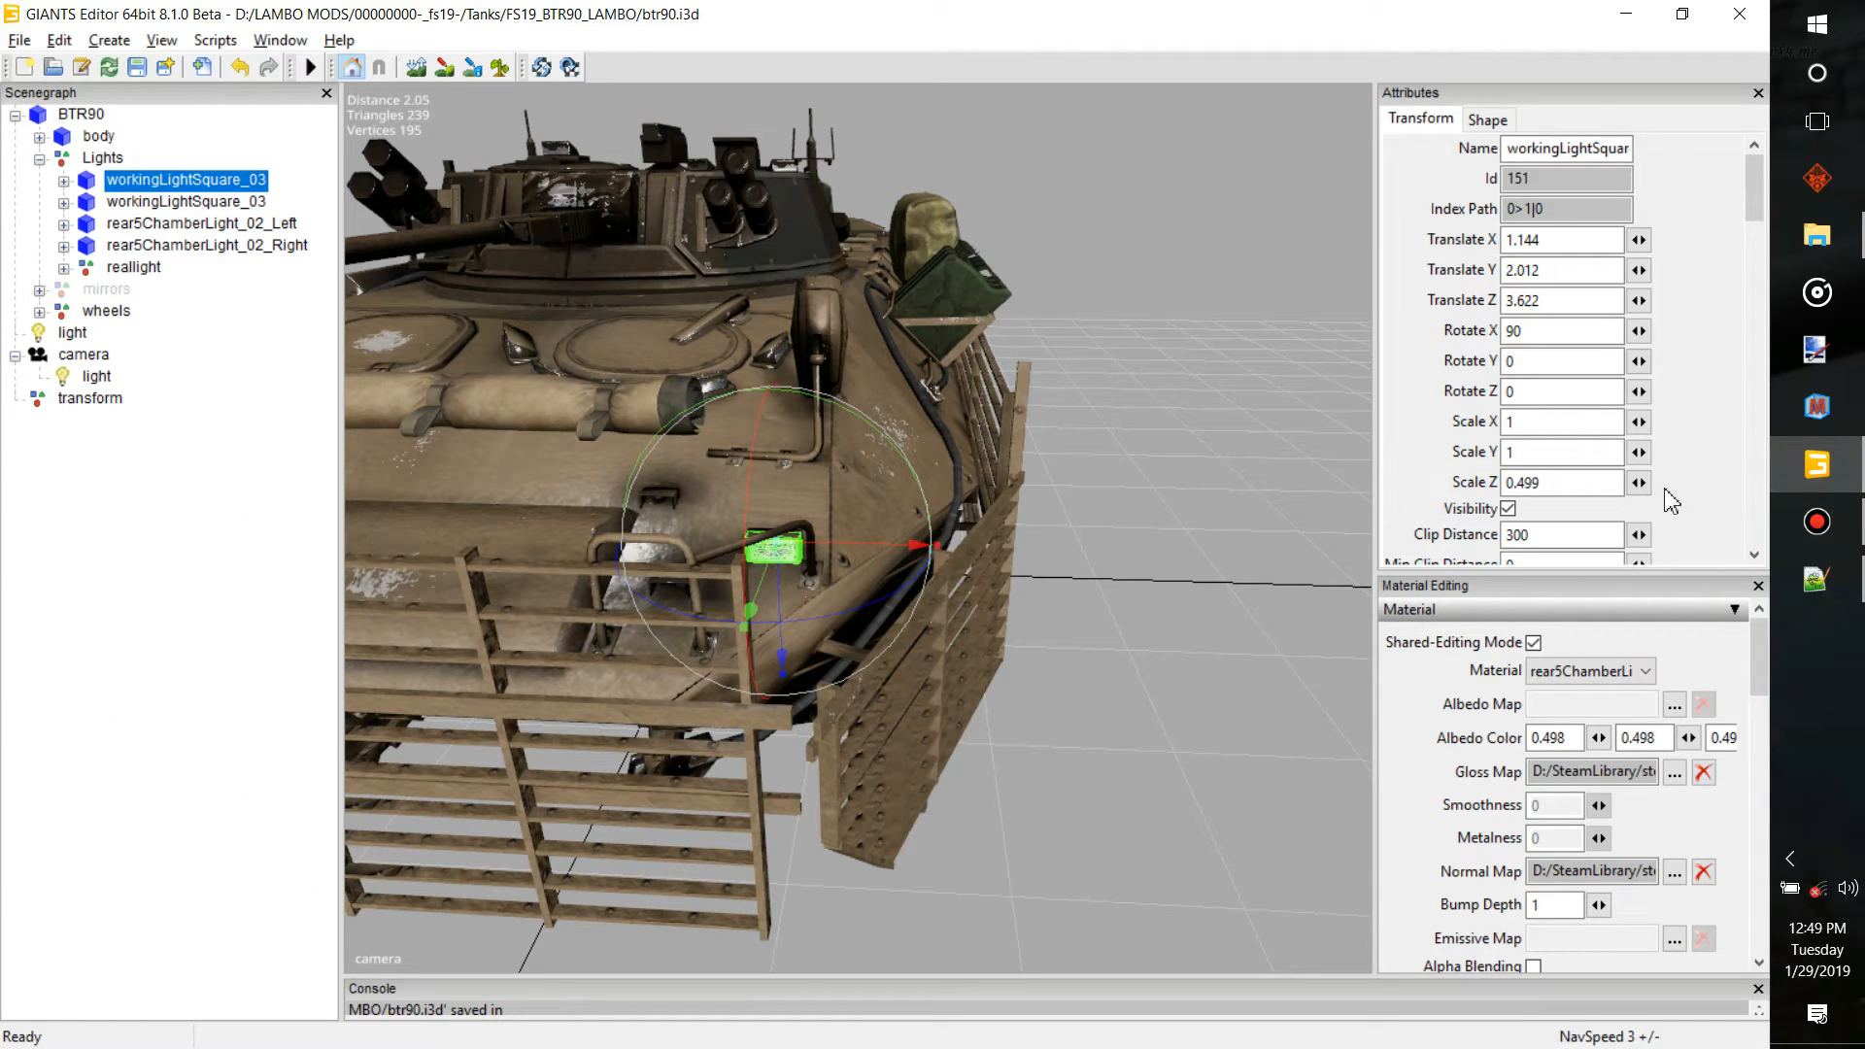
mouse_move(1826, 588)
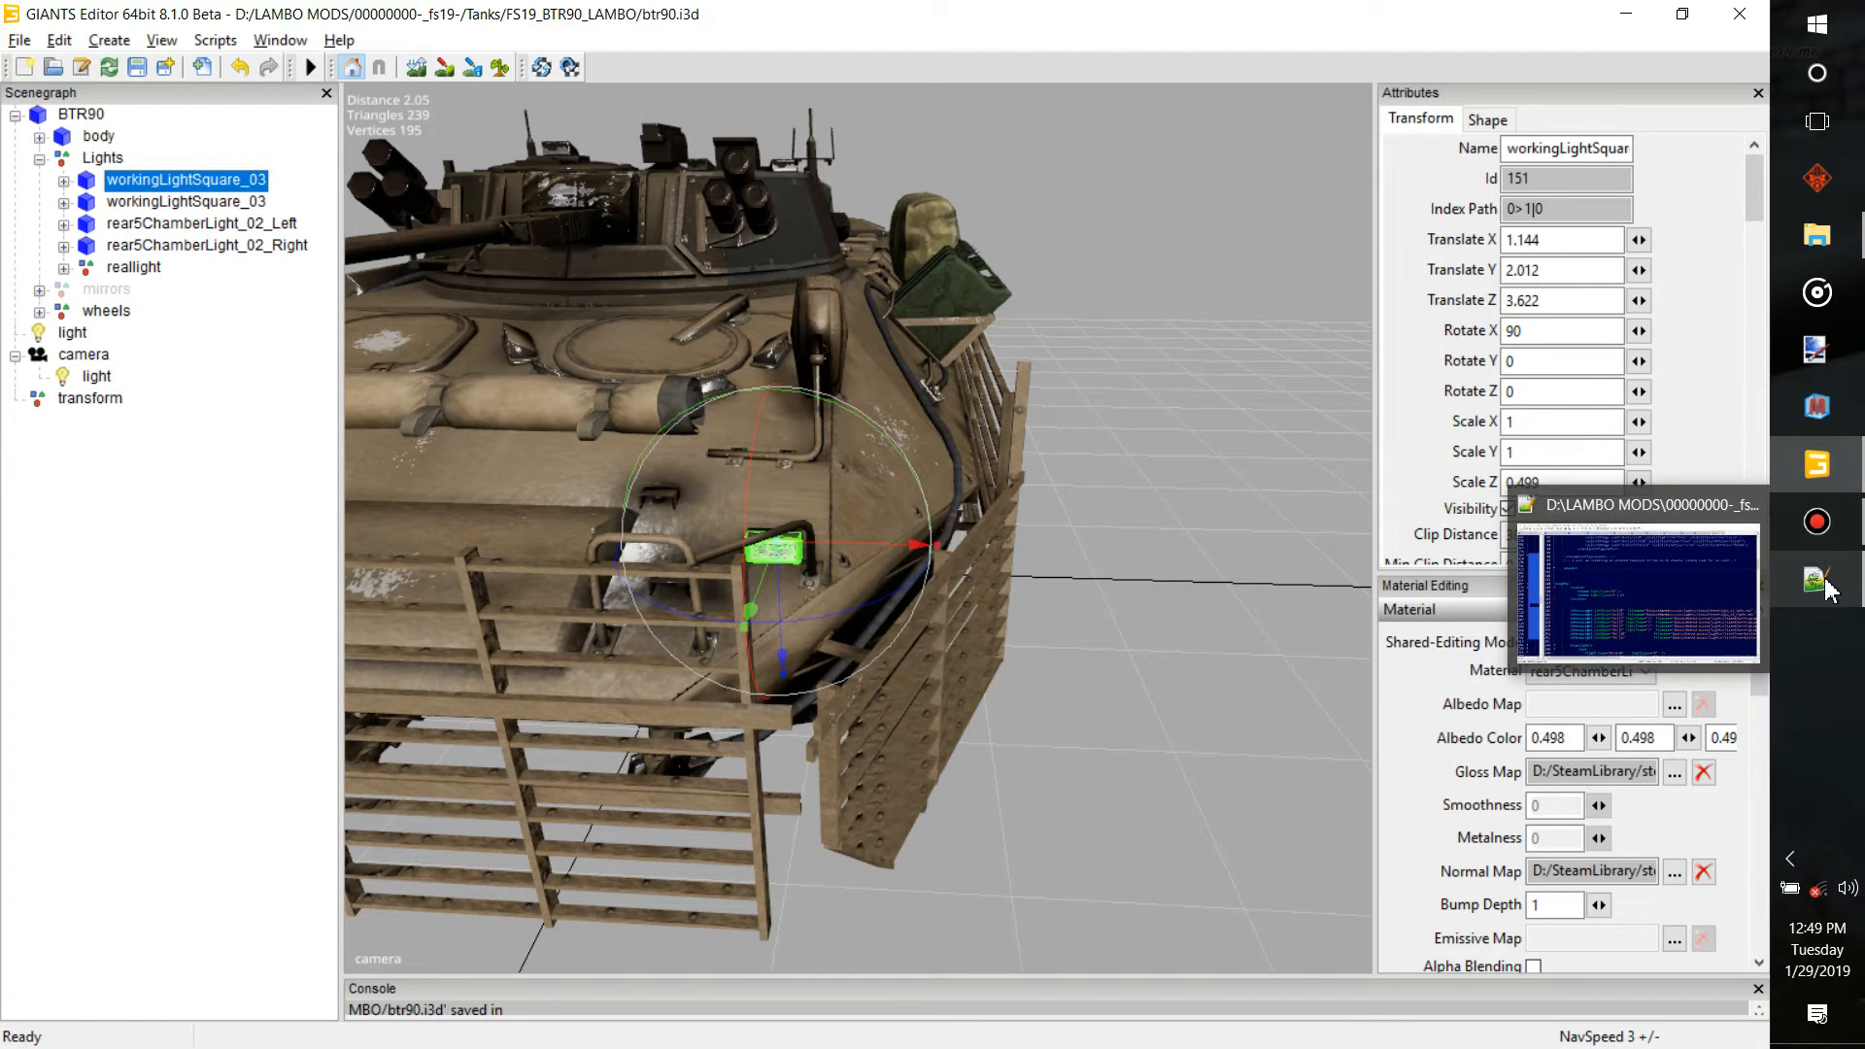
click(1839, 251)
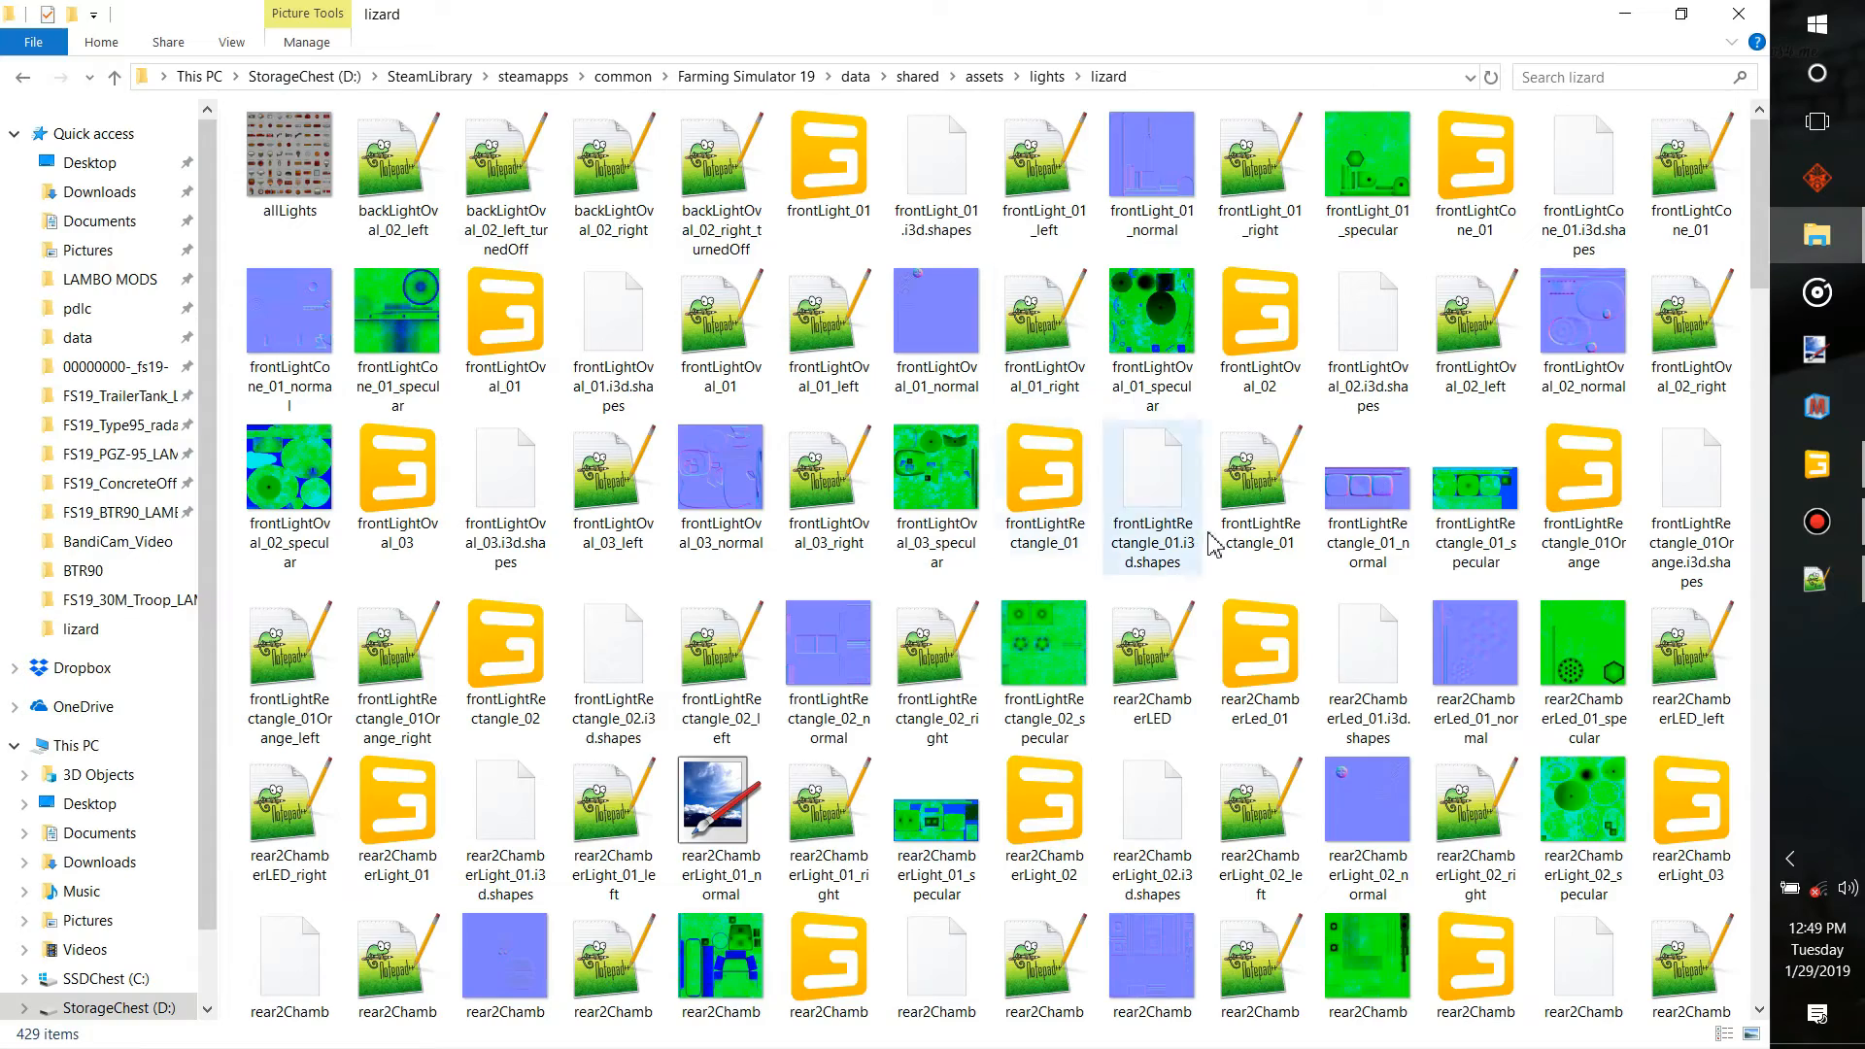
scroll(1214, 544, down, 8)
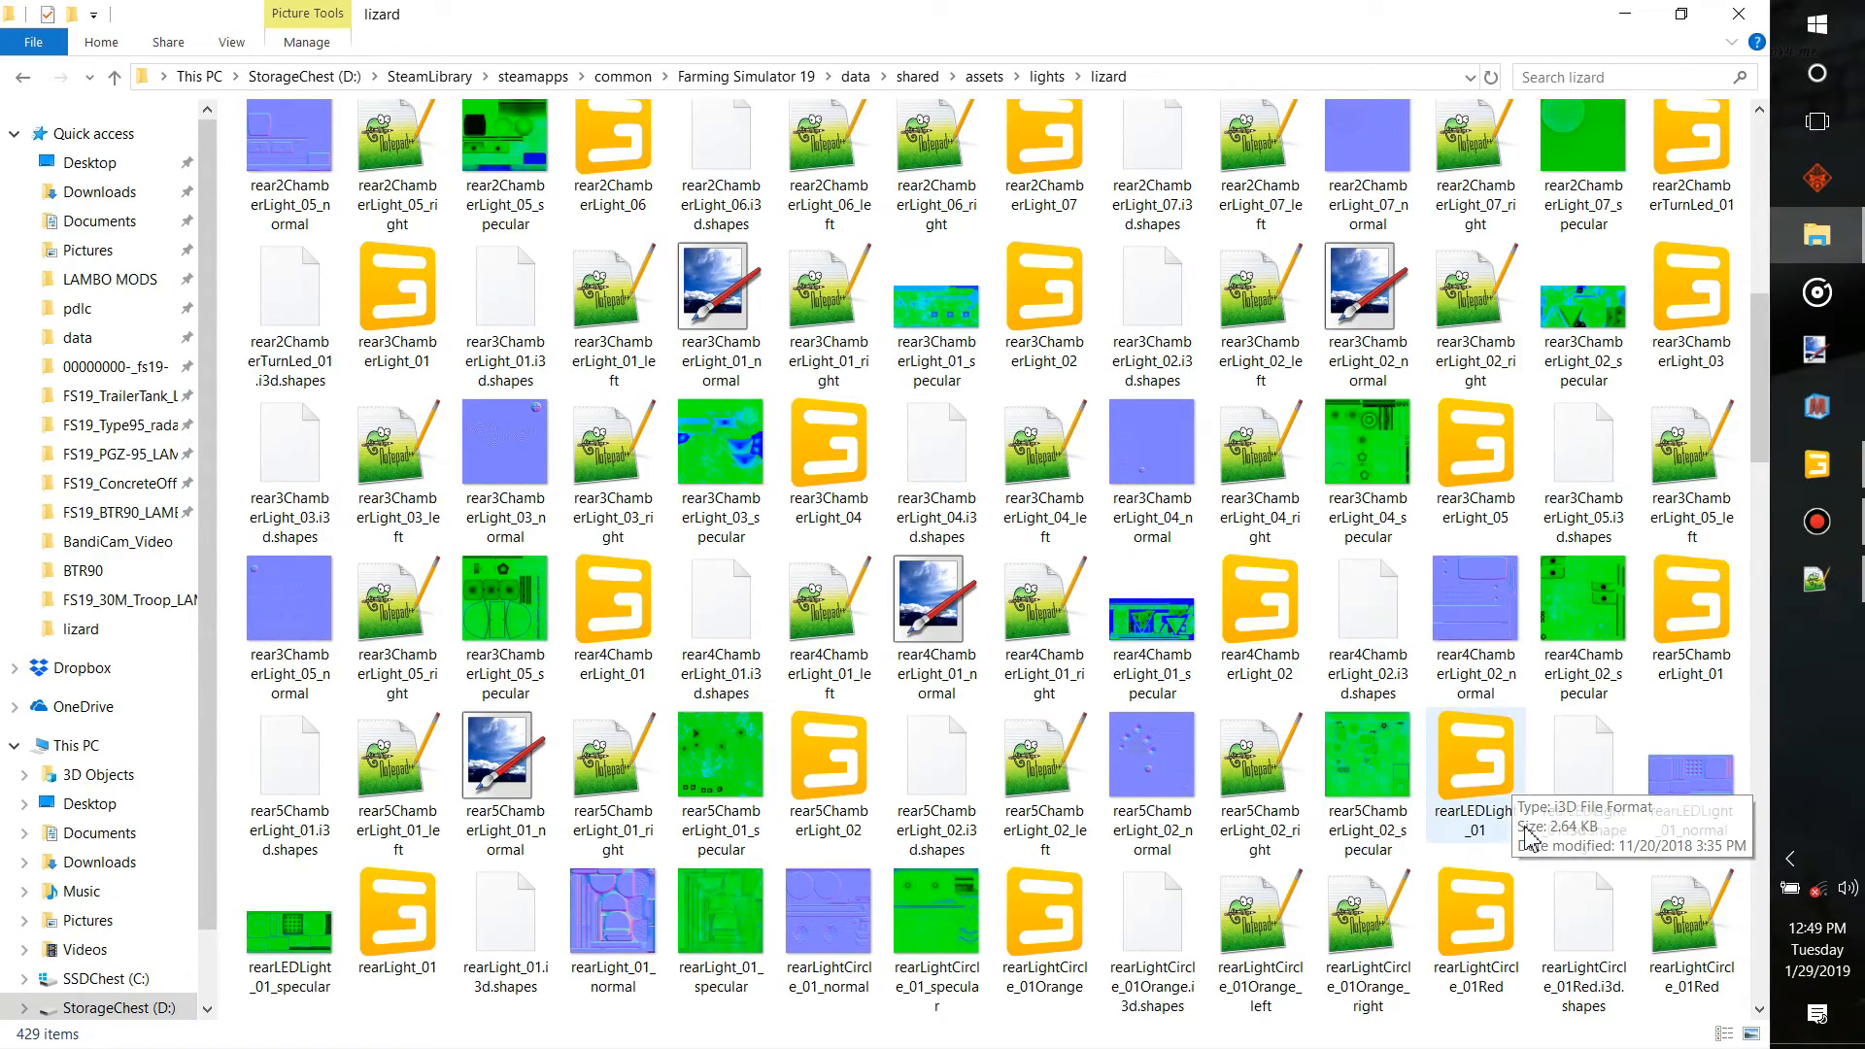
scroll(1506, 826, down, 15)
scroll(1531, 845, down, 4)
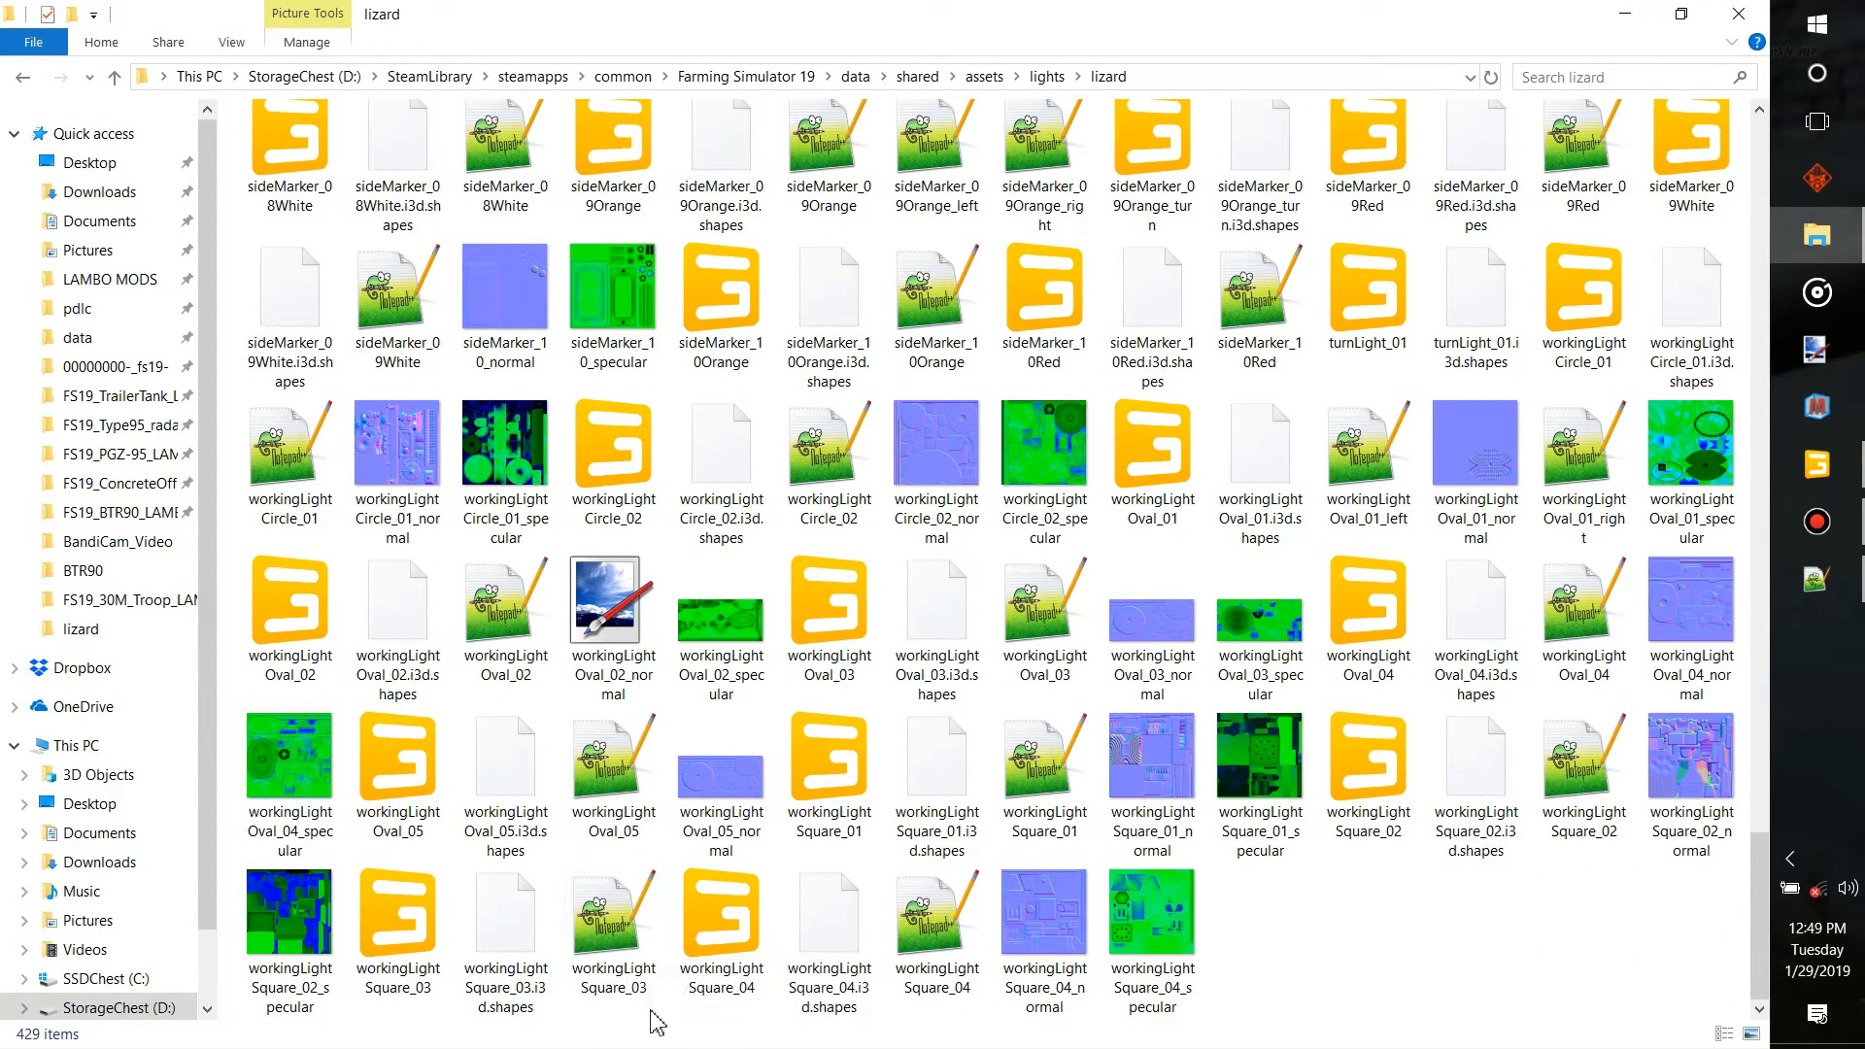
scroll(619, 563, up, 20)
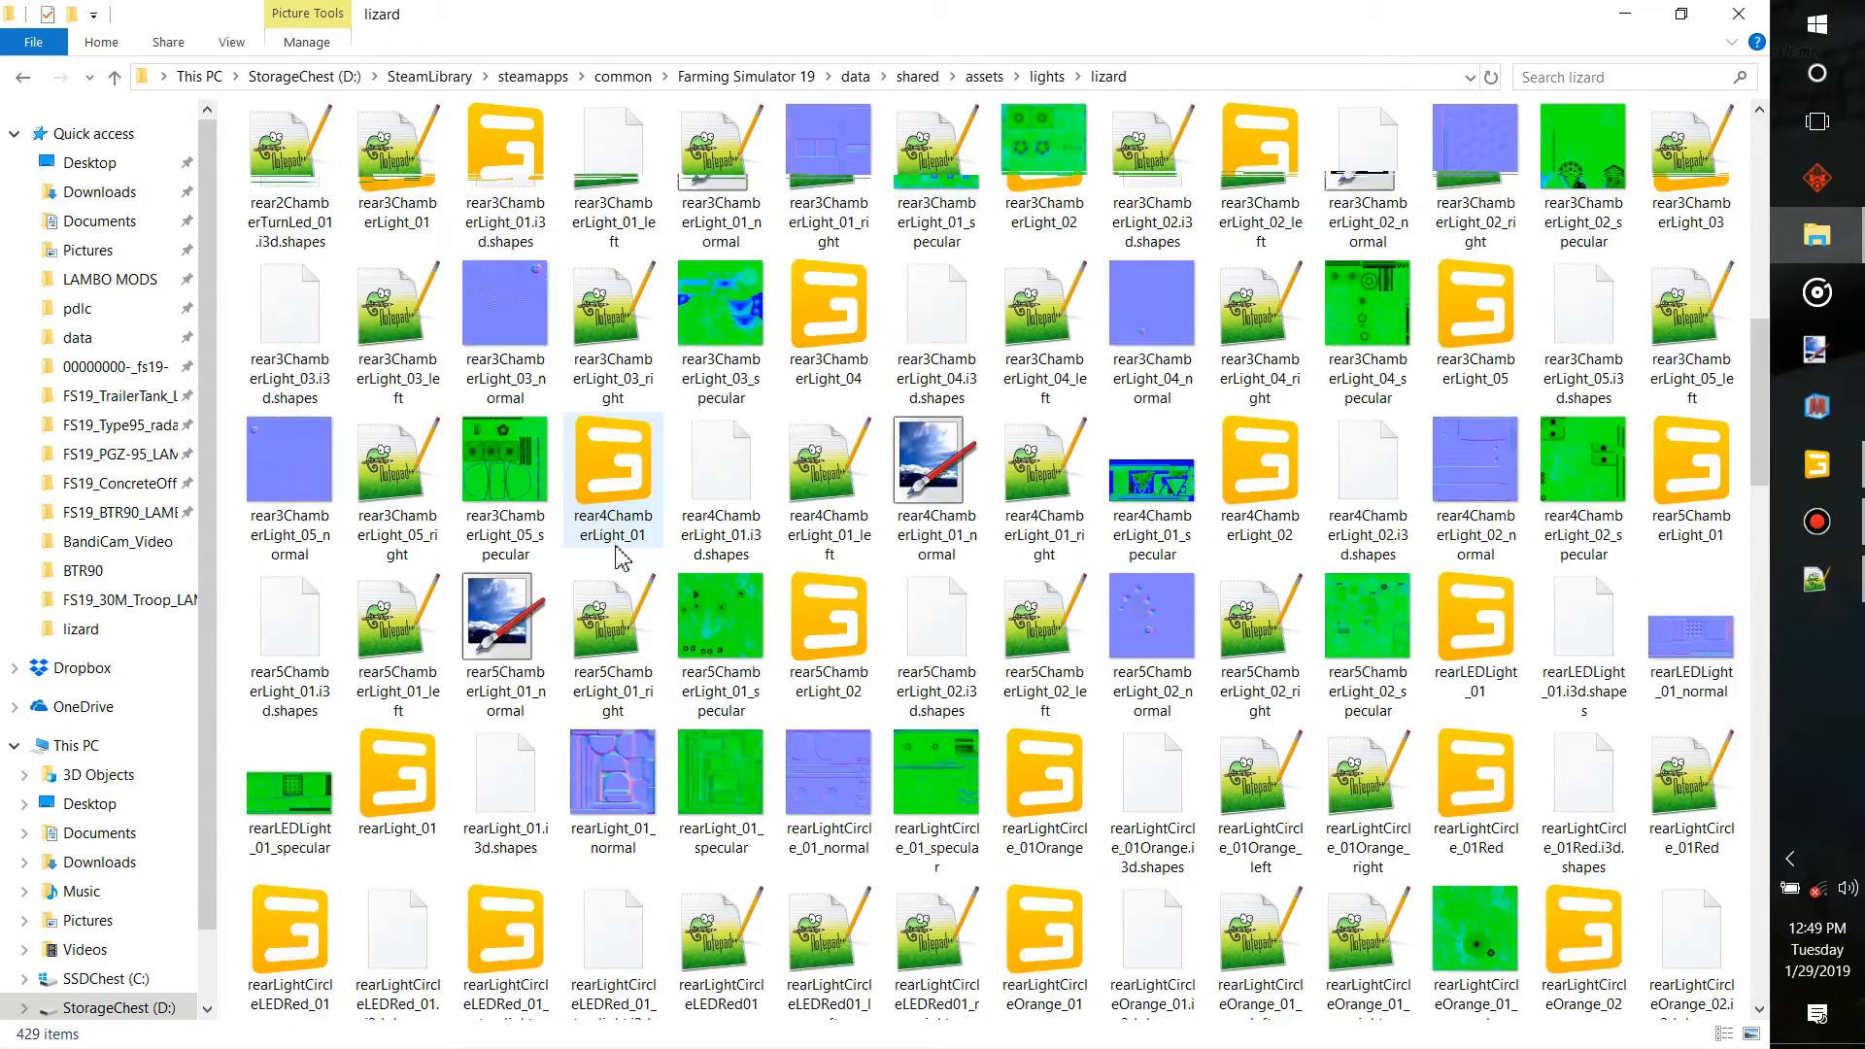
scroll(619, 563, up, 5)
Open the allLights overview image and examine workingLightSquare_03 and rear5ChamberLight_02 up close
double_click(289, 155)
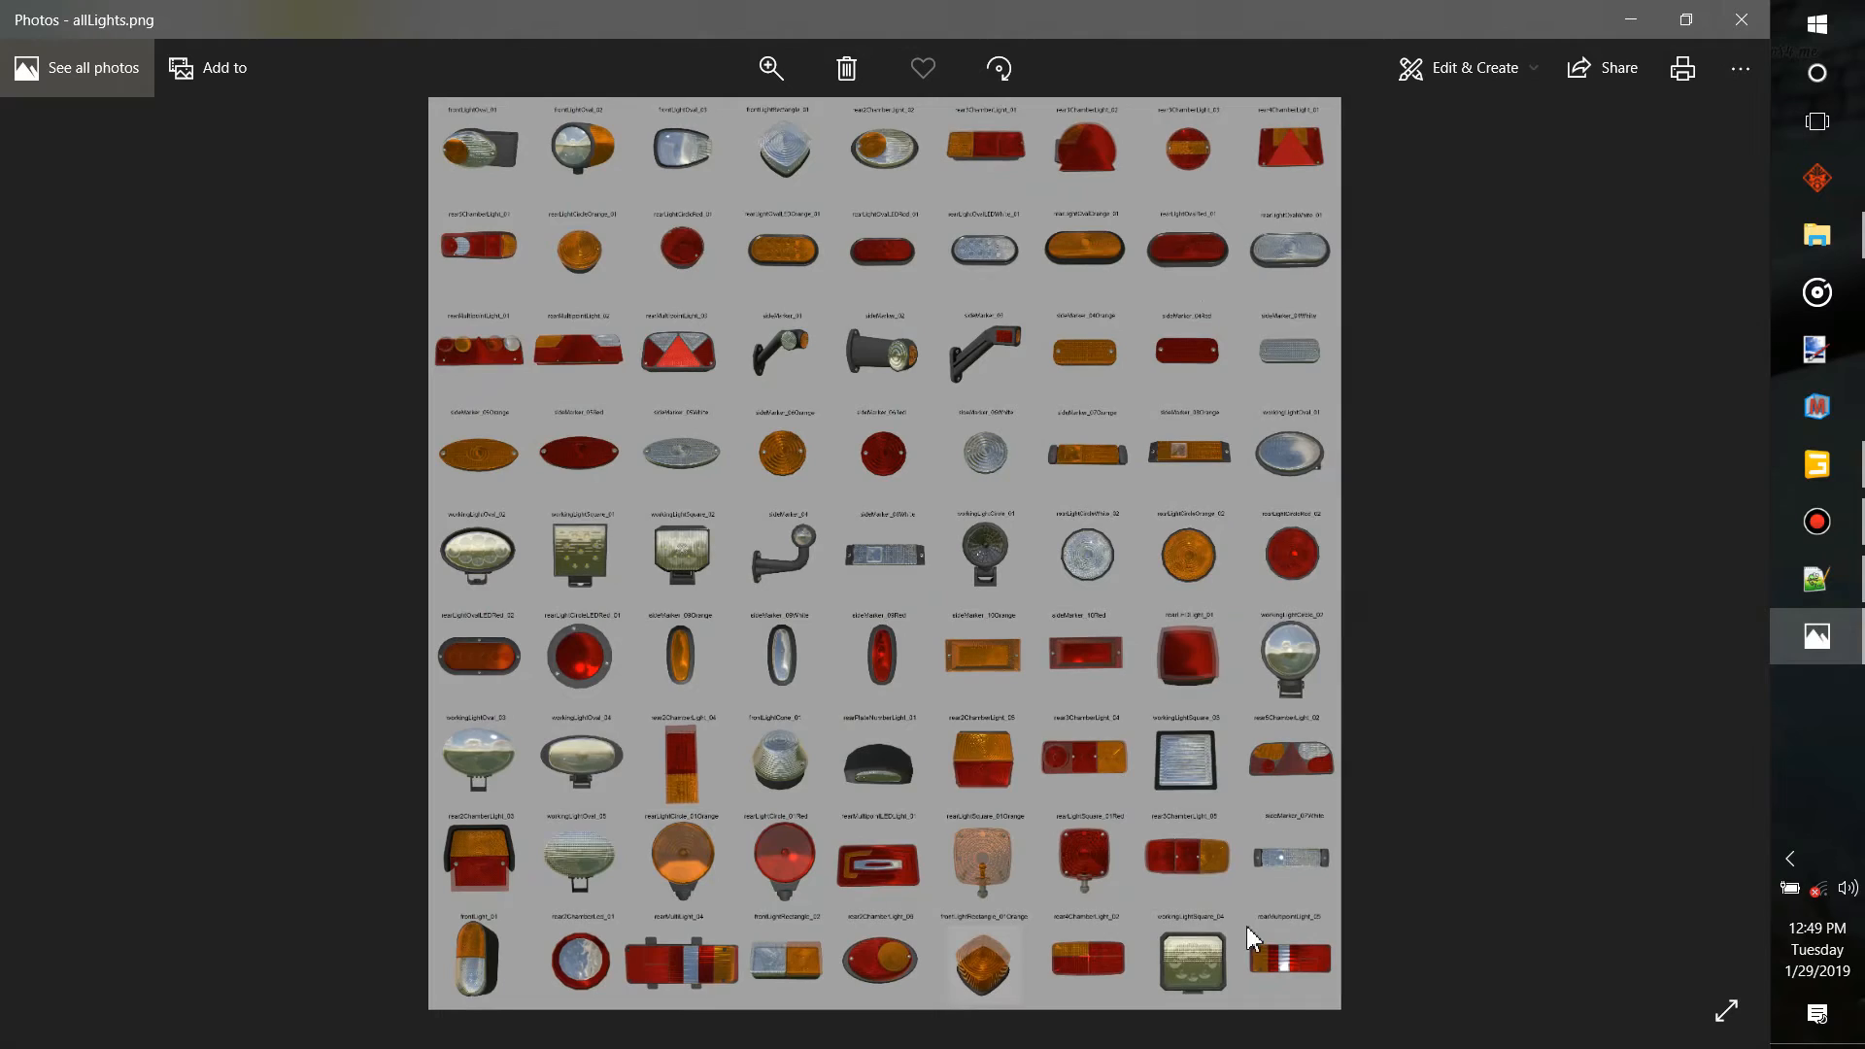
scroll(1306, 758, up, 8)
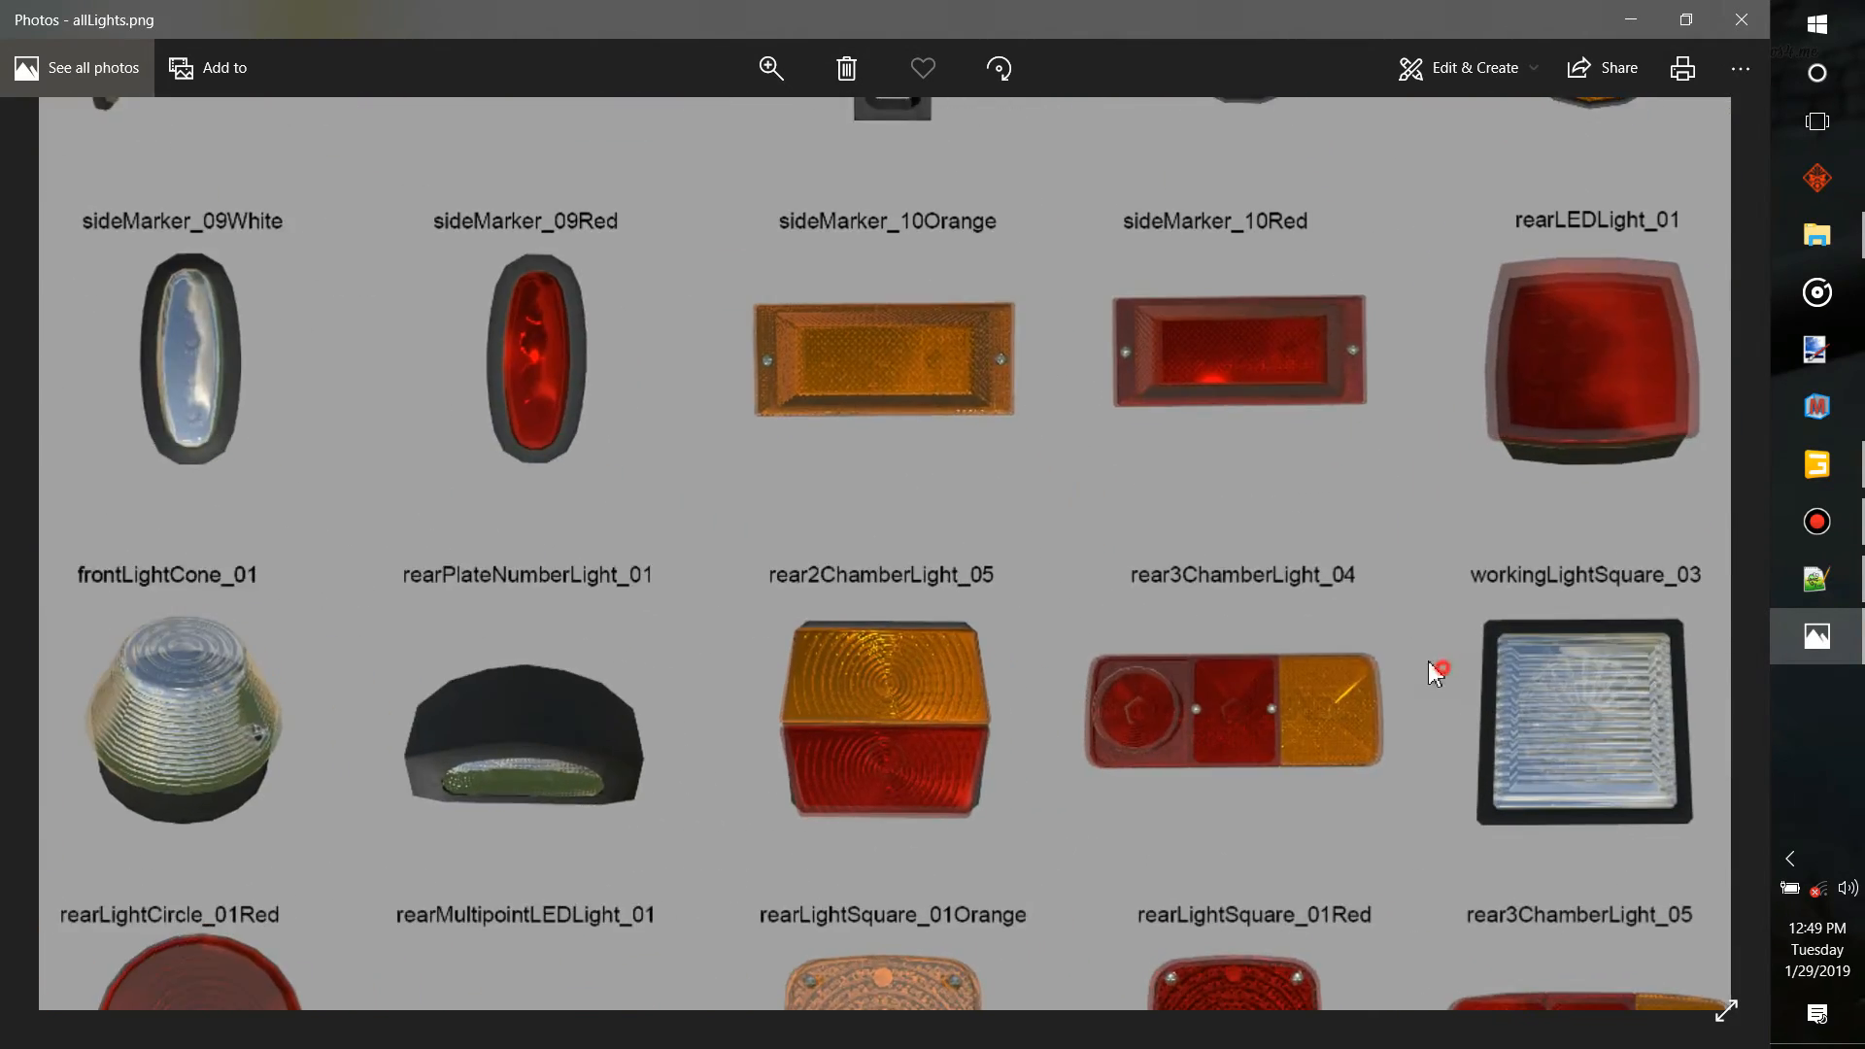
drag(1428, 661, 962, 650)
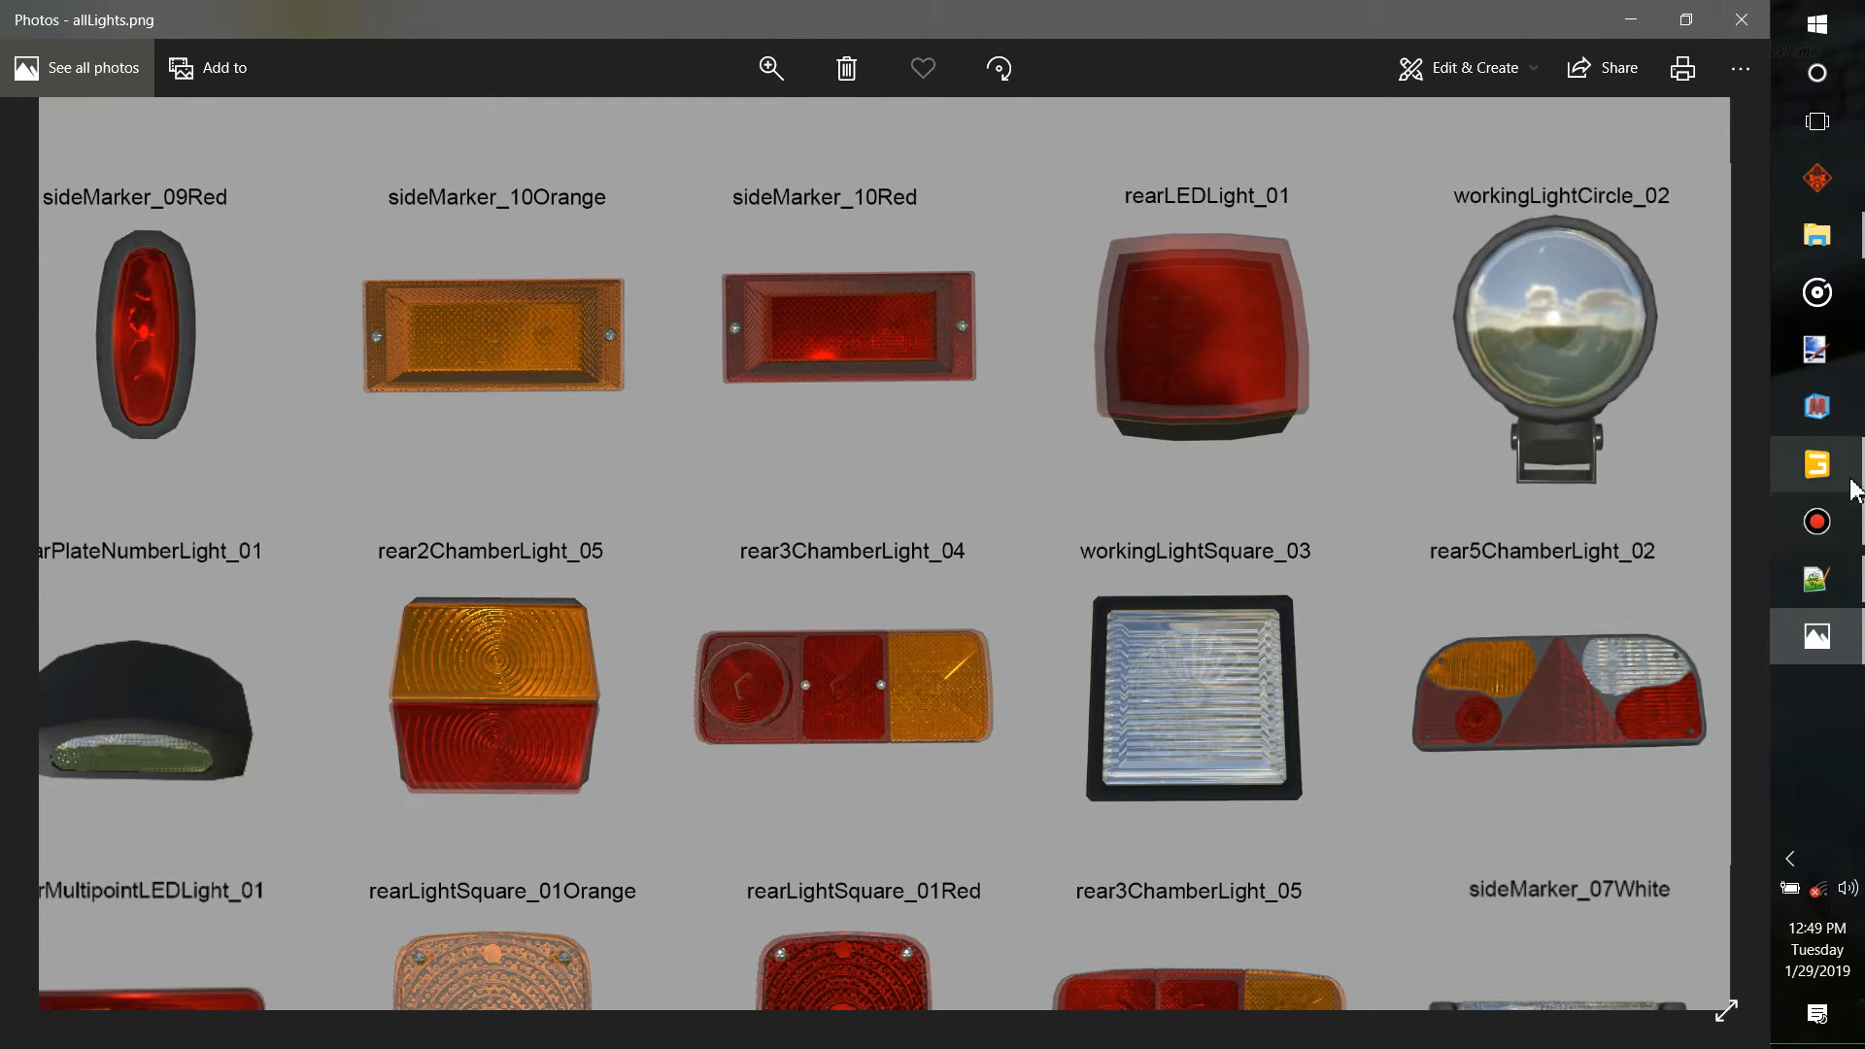
Copy the file name of the workingLightSquare_03 XML file from the lizard folder in File Explorer
click(1854, 256)
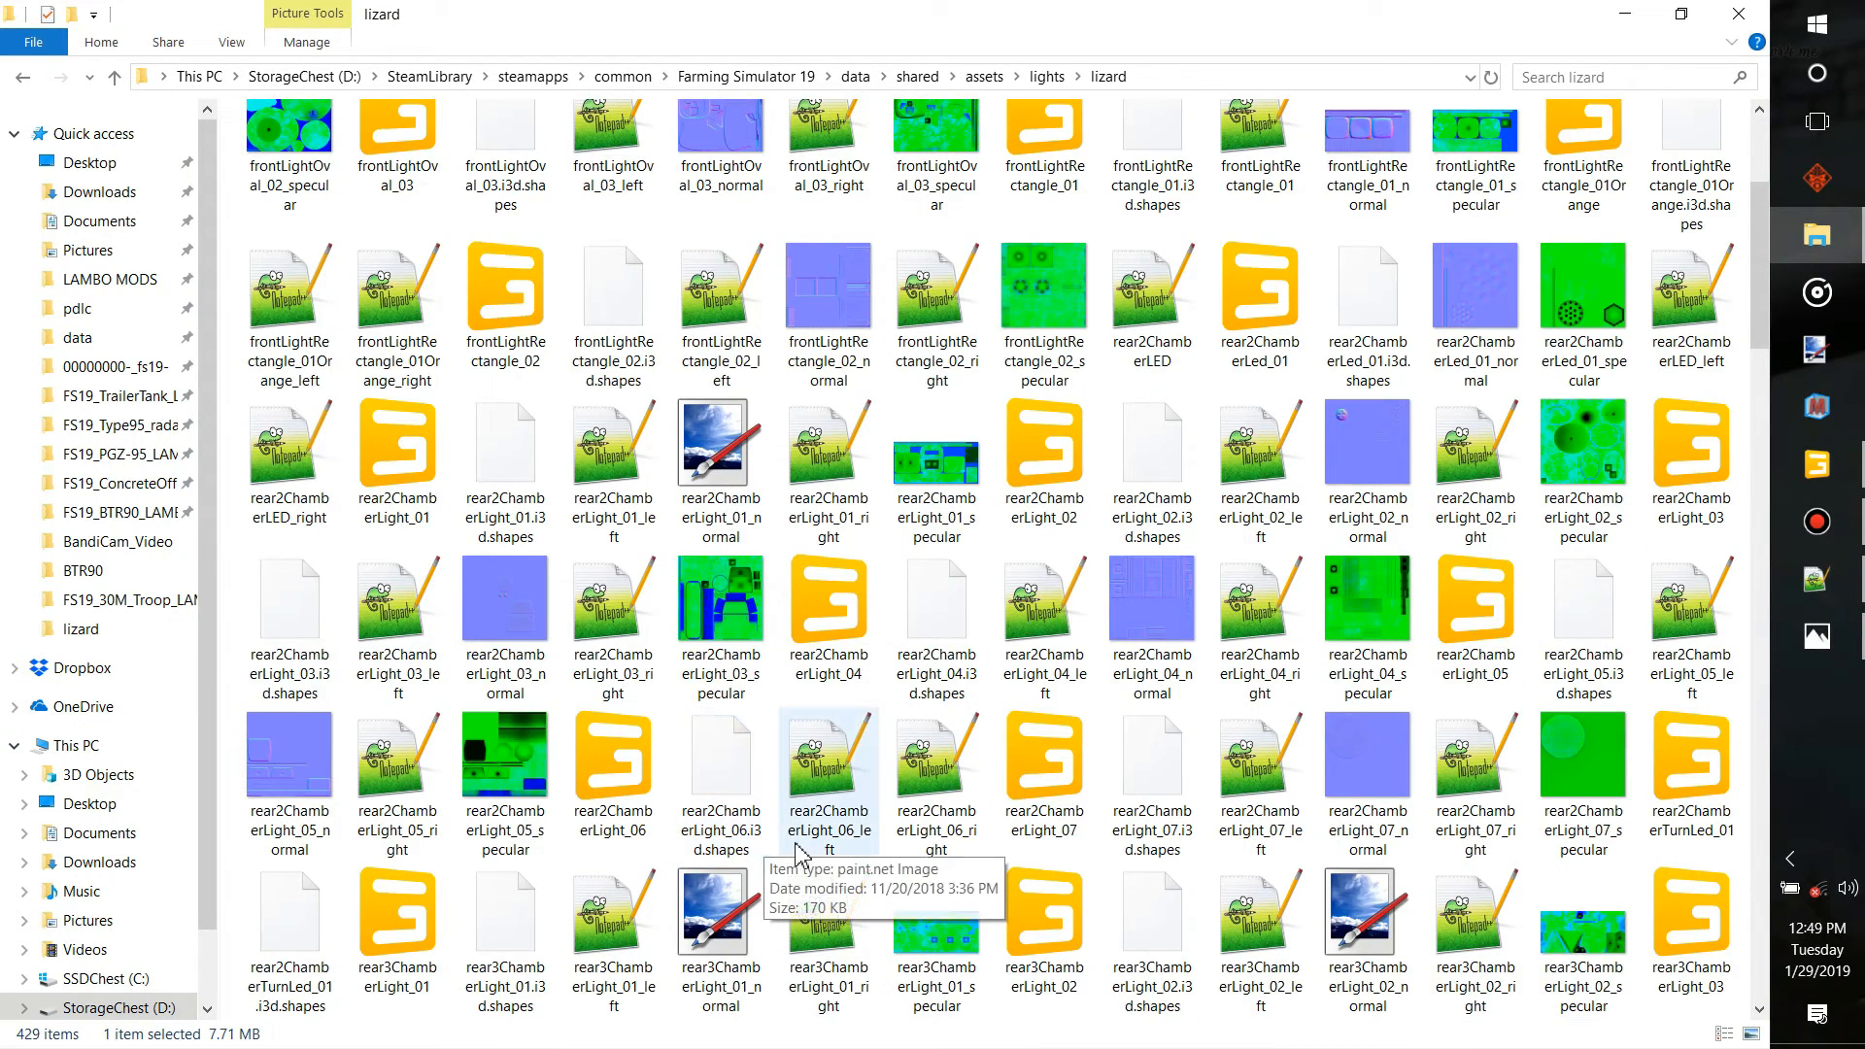
scroll(797, 855, down, 5)
scroll(807, 857, down, 8)
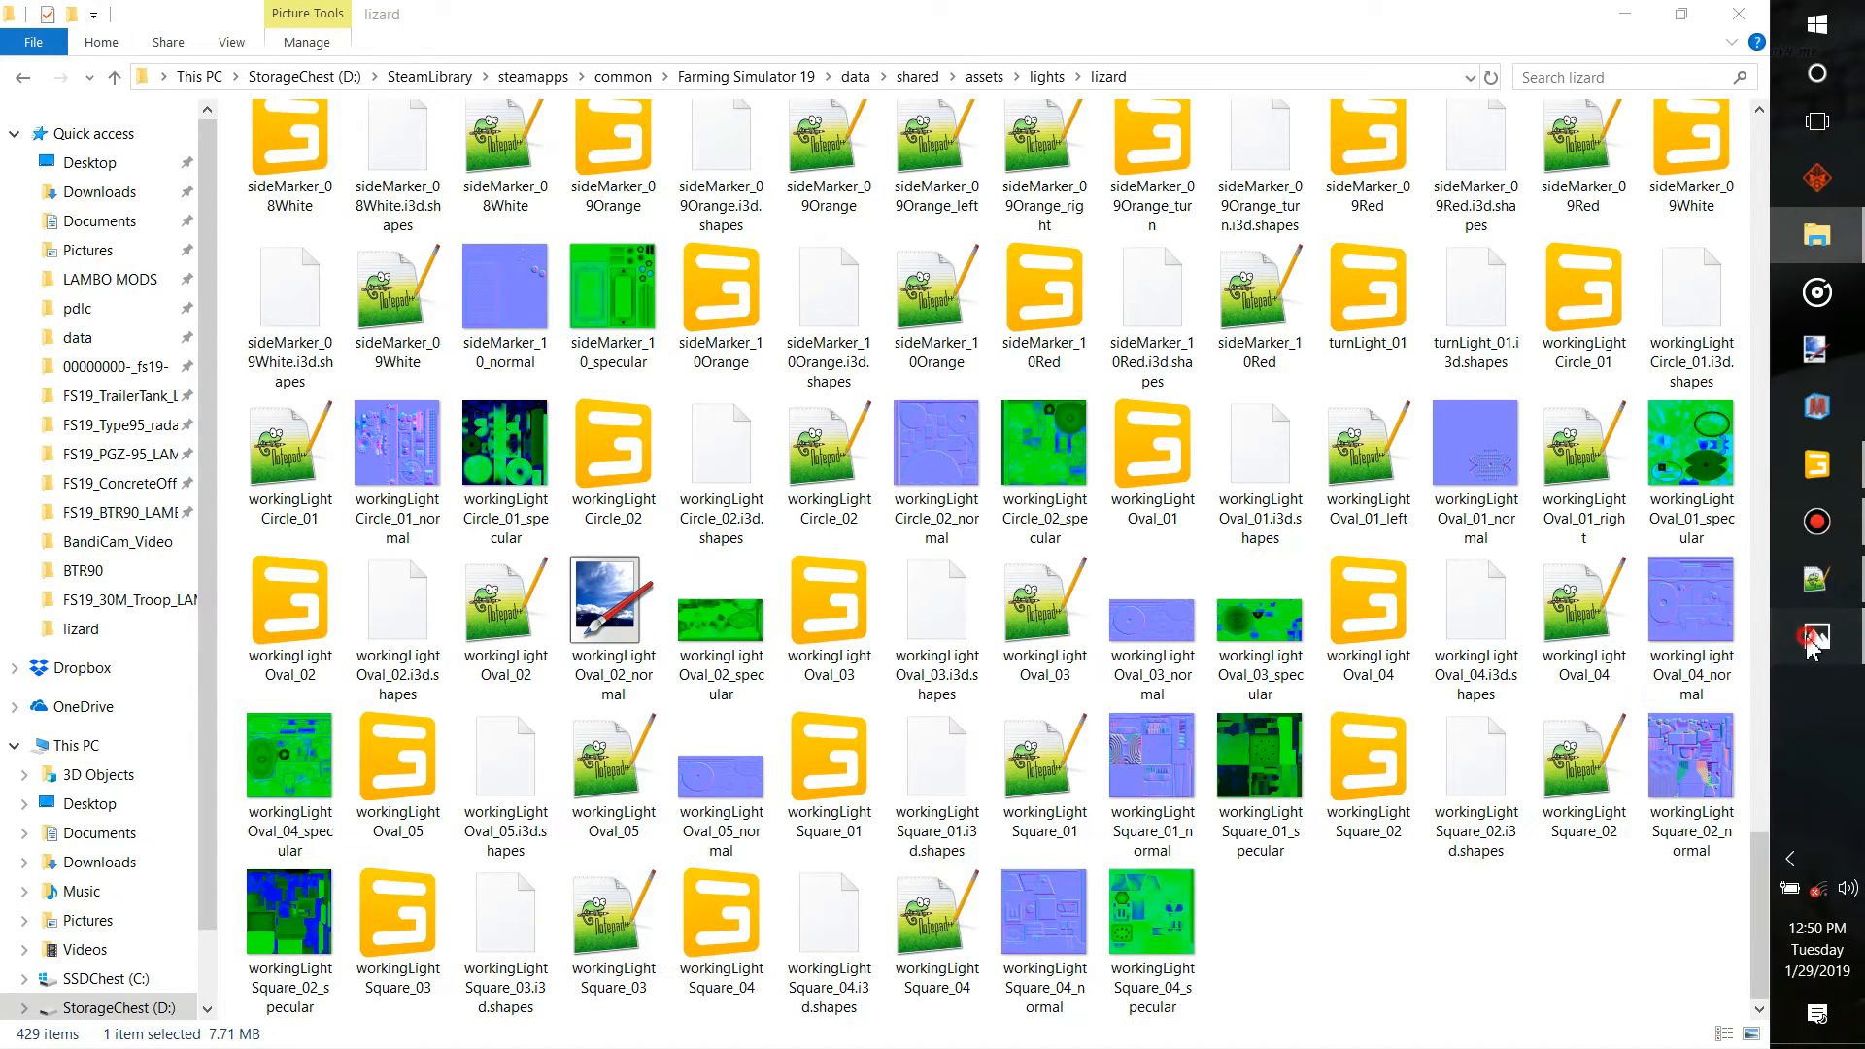
click(1815, 639)
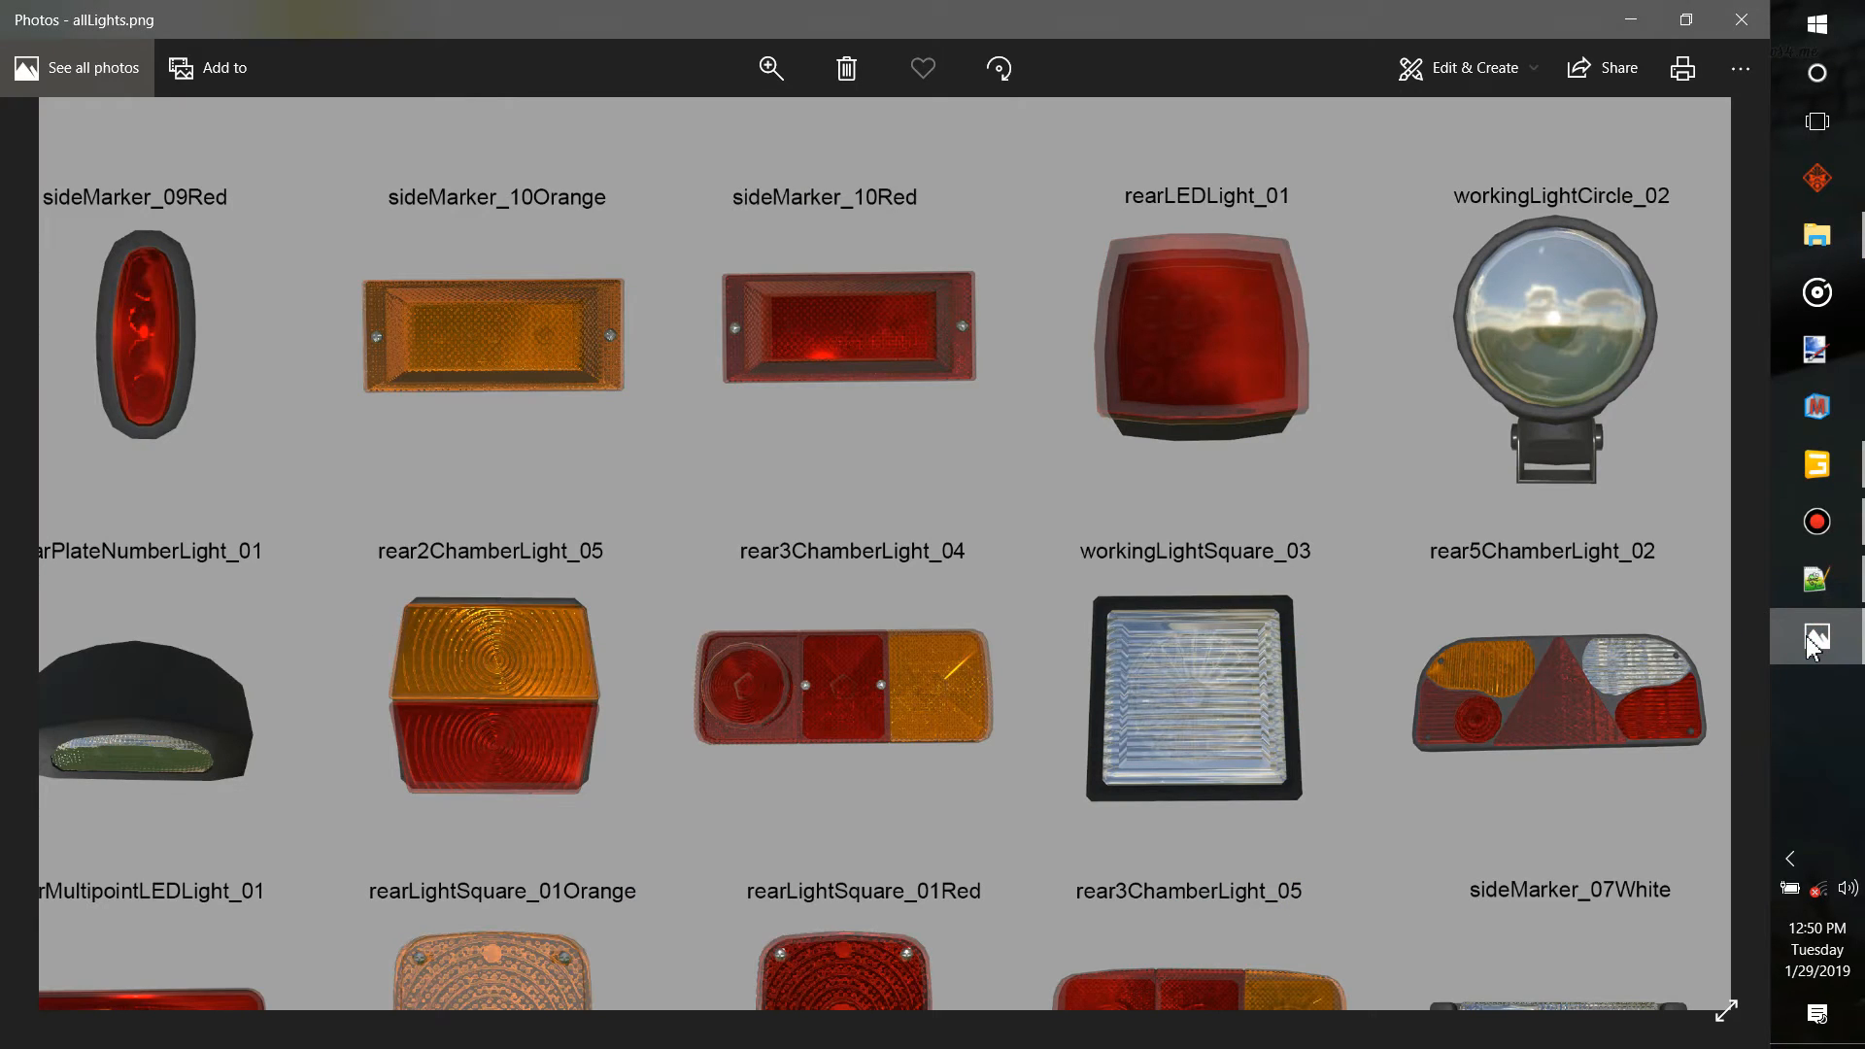
click(1815, 580)
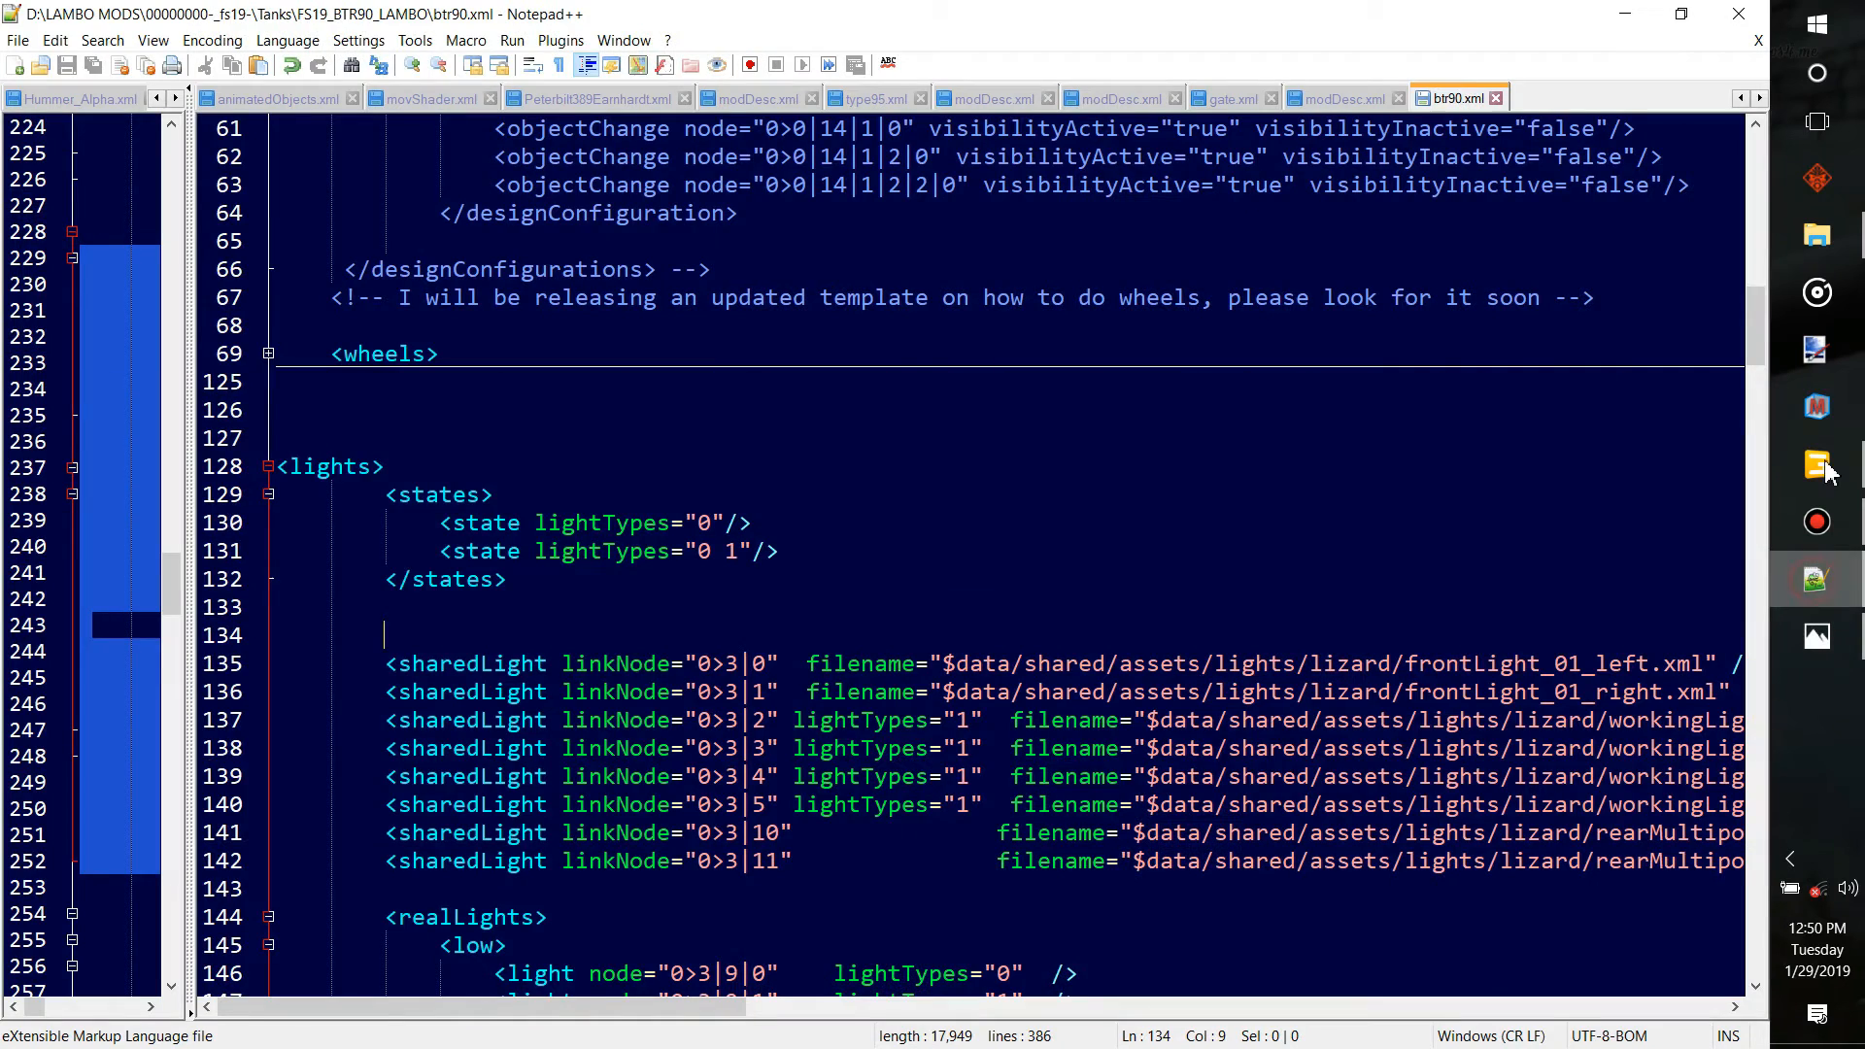
click(1815, 234)
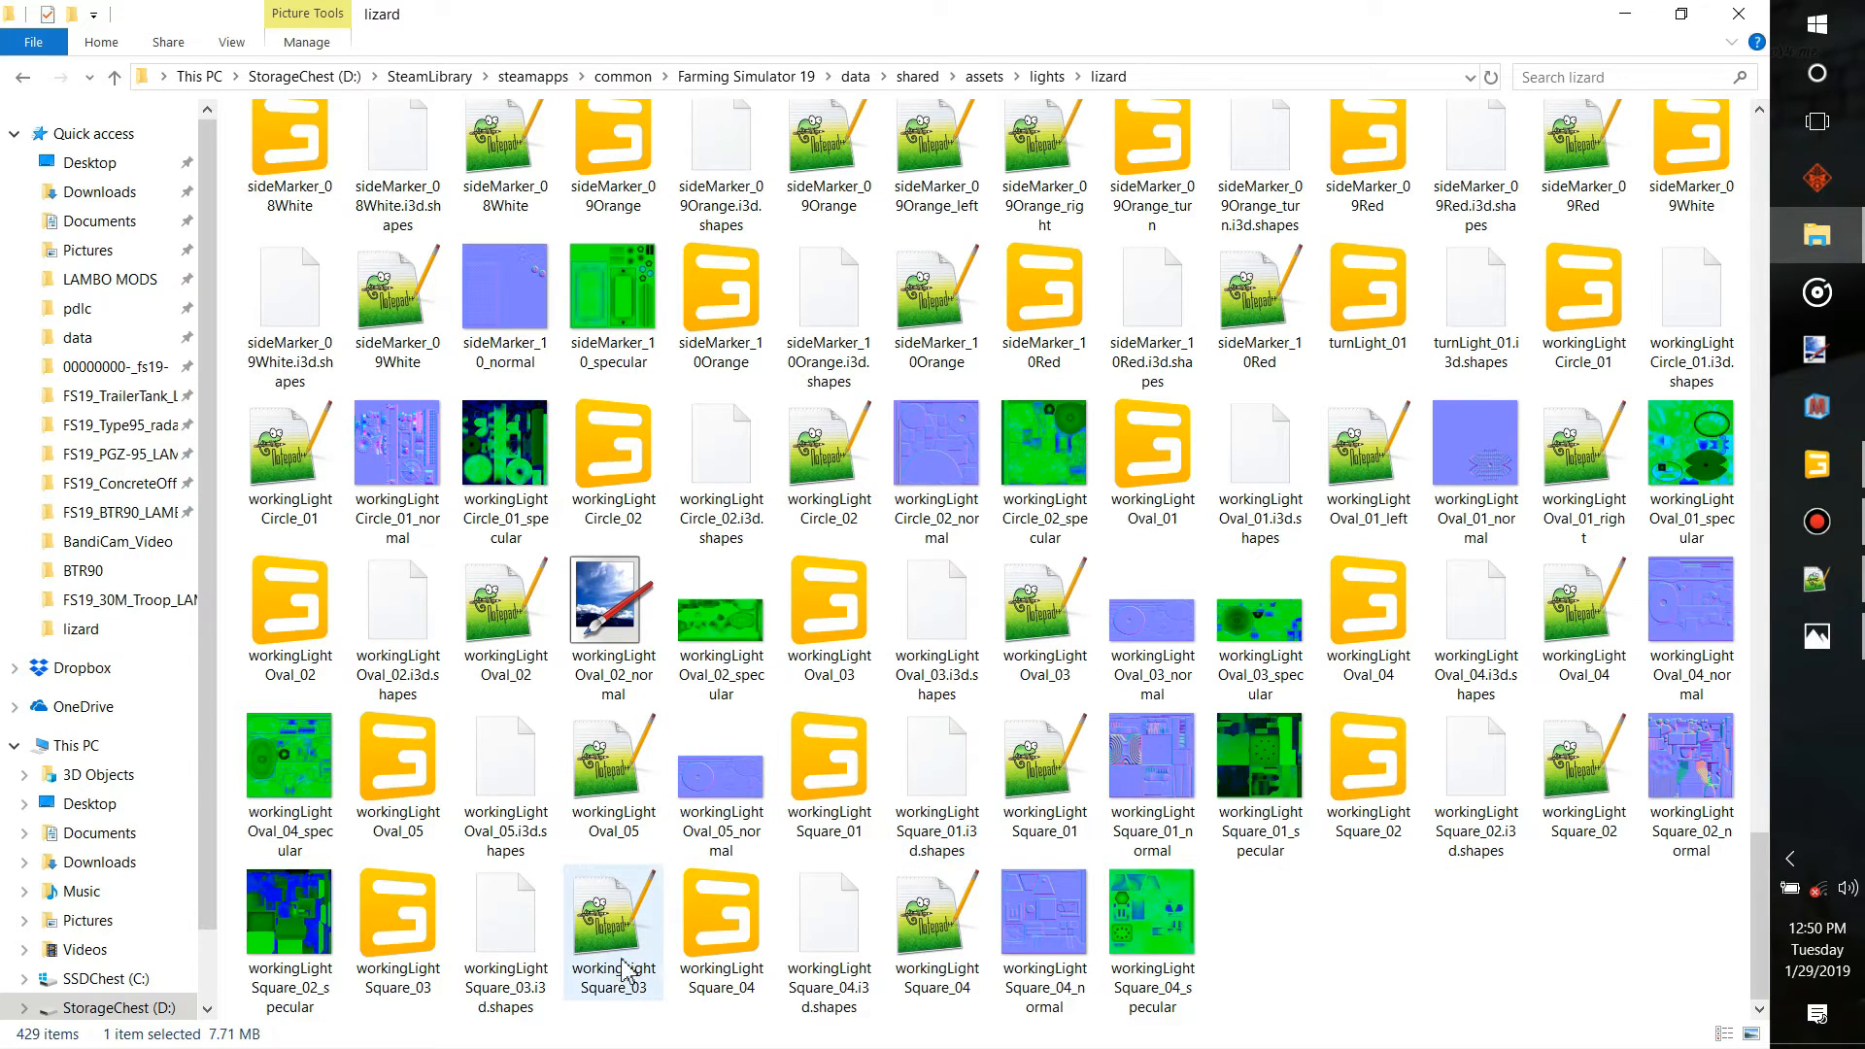
right_click(596, 977)
click(716, 899)
key(ctrl+c)
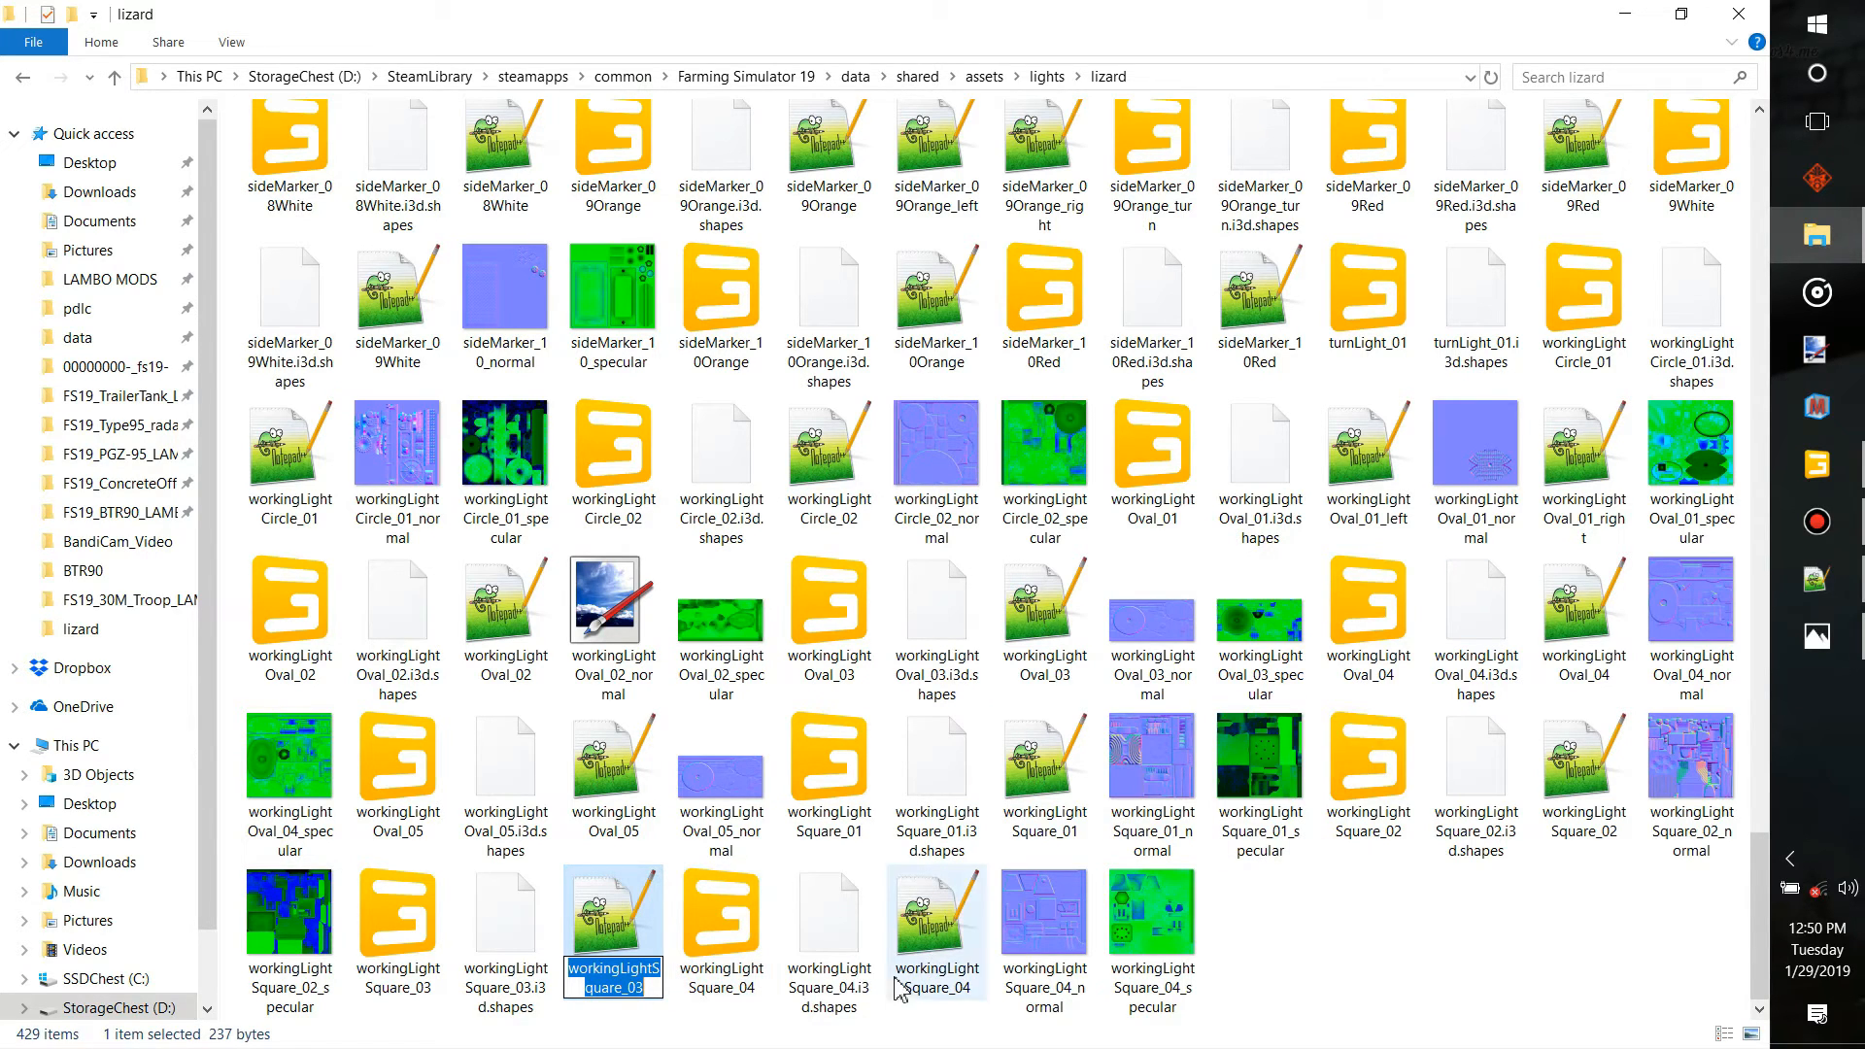
click(1260, 949)
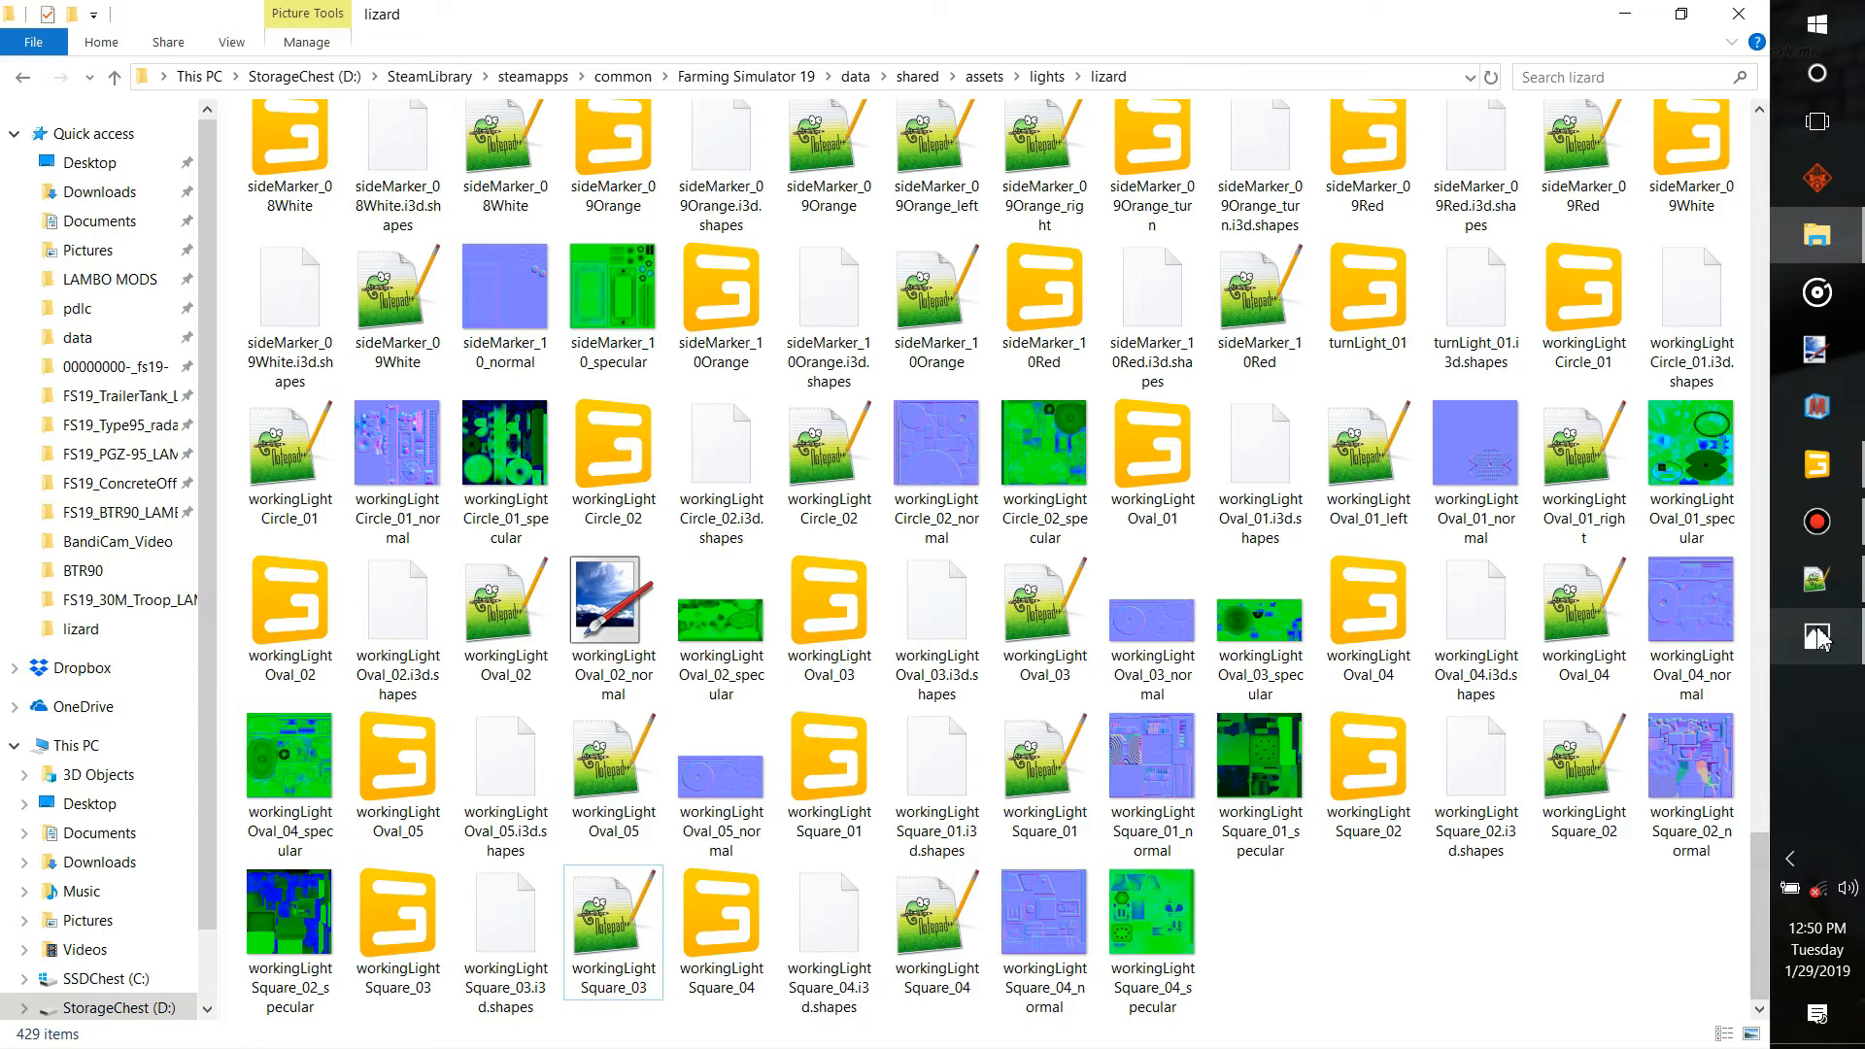
In btr90.xml in Notepad++, replace the front light file names in the first two sharedLight entries with workingLightSquare_03
mouse_move(1819, 638)
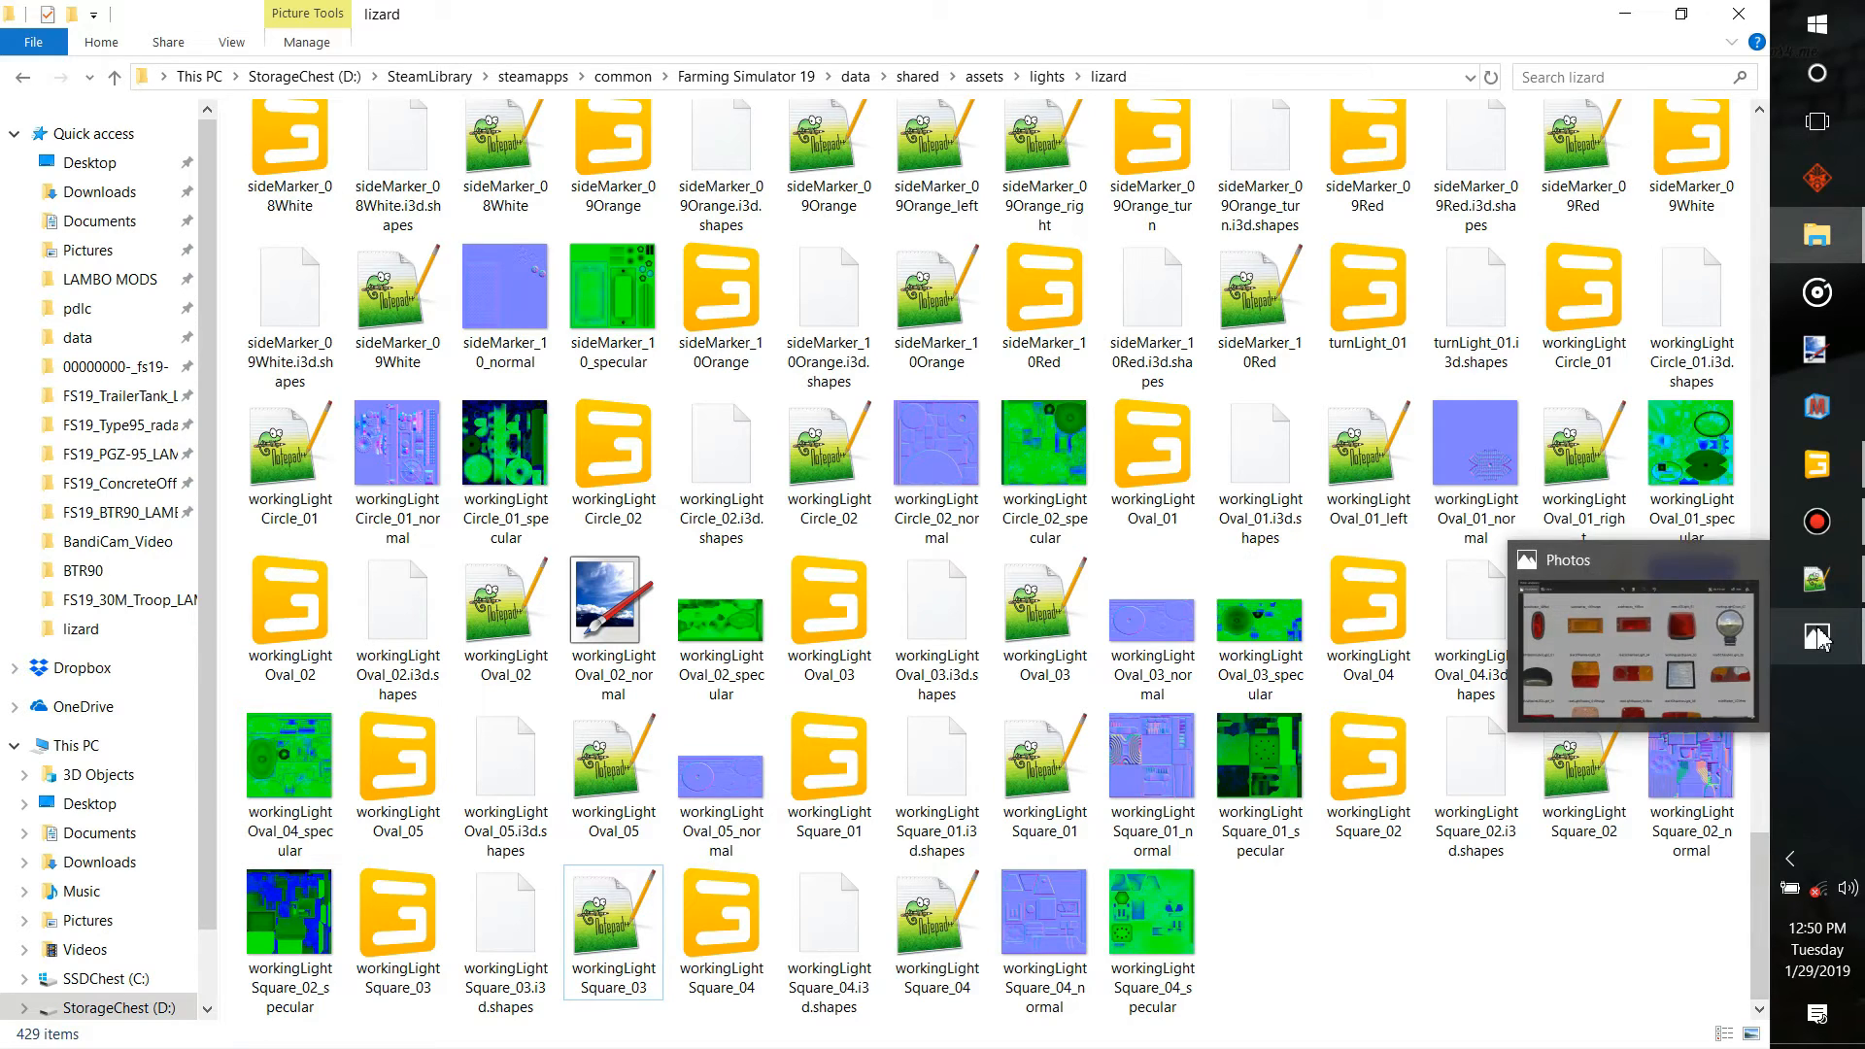
click(1816, 579)
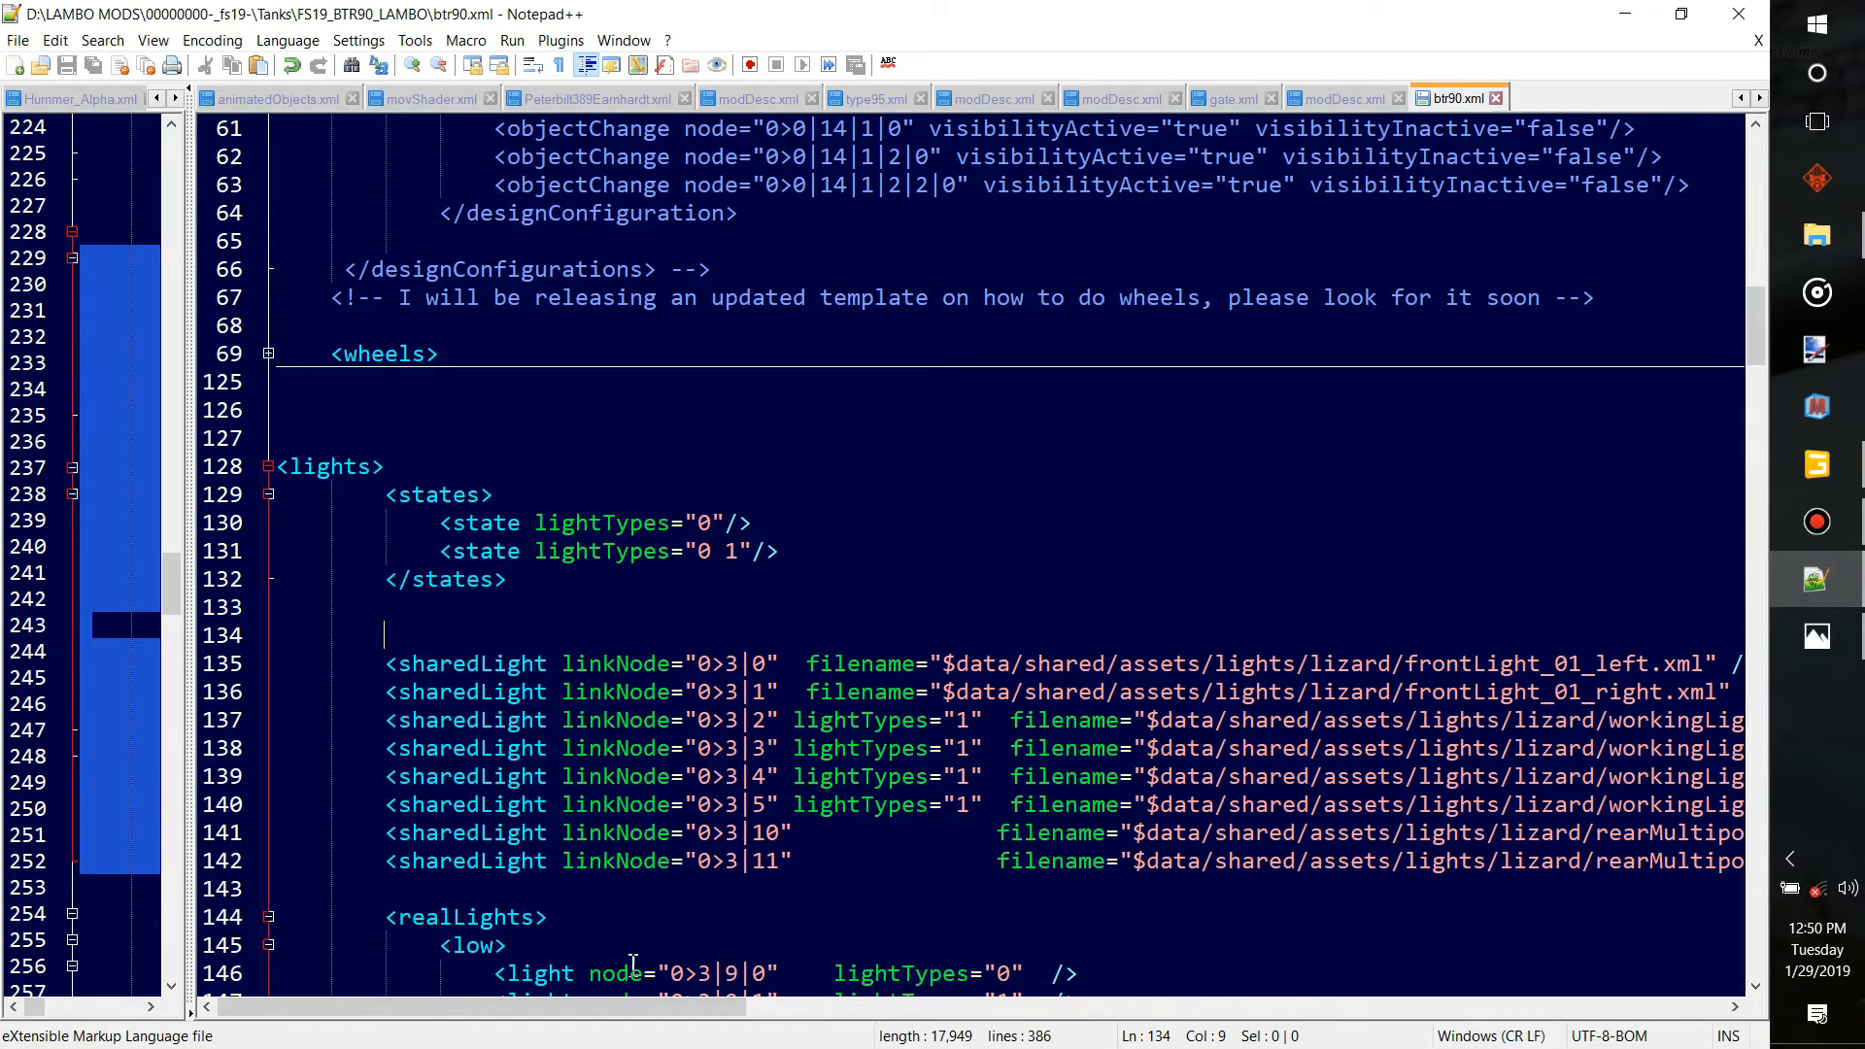
mouse_move(698, 1009)
mouse_down()
mouse_move(714, 1012)
mouse_move(680, 1001)
mouse_up()
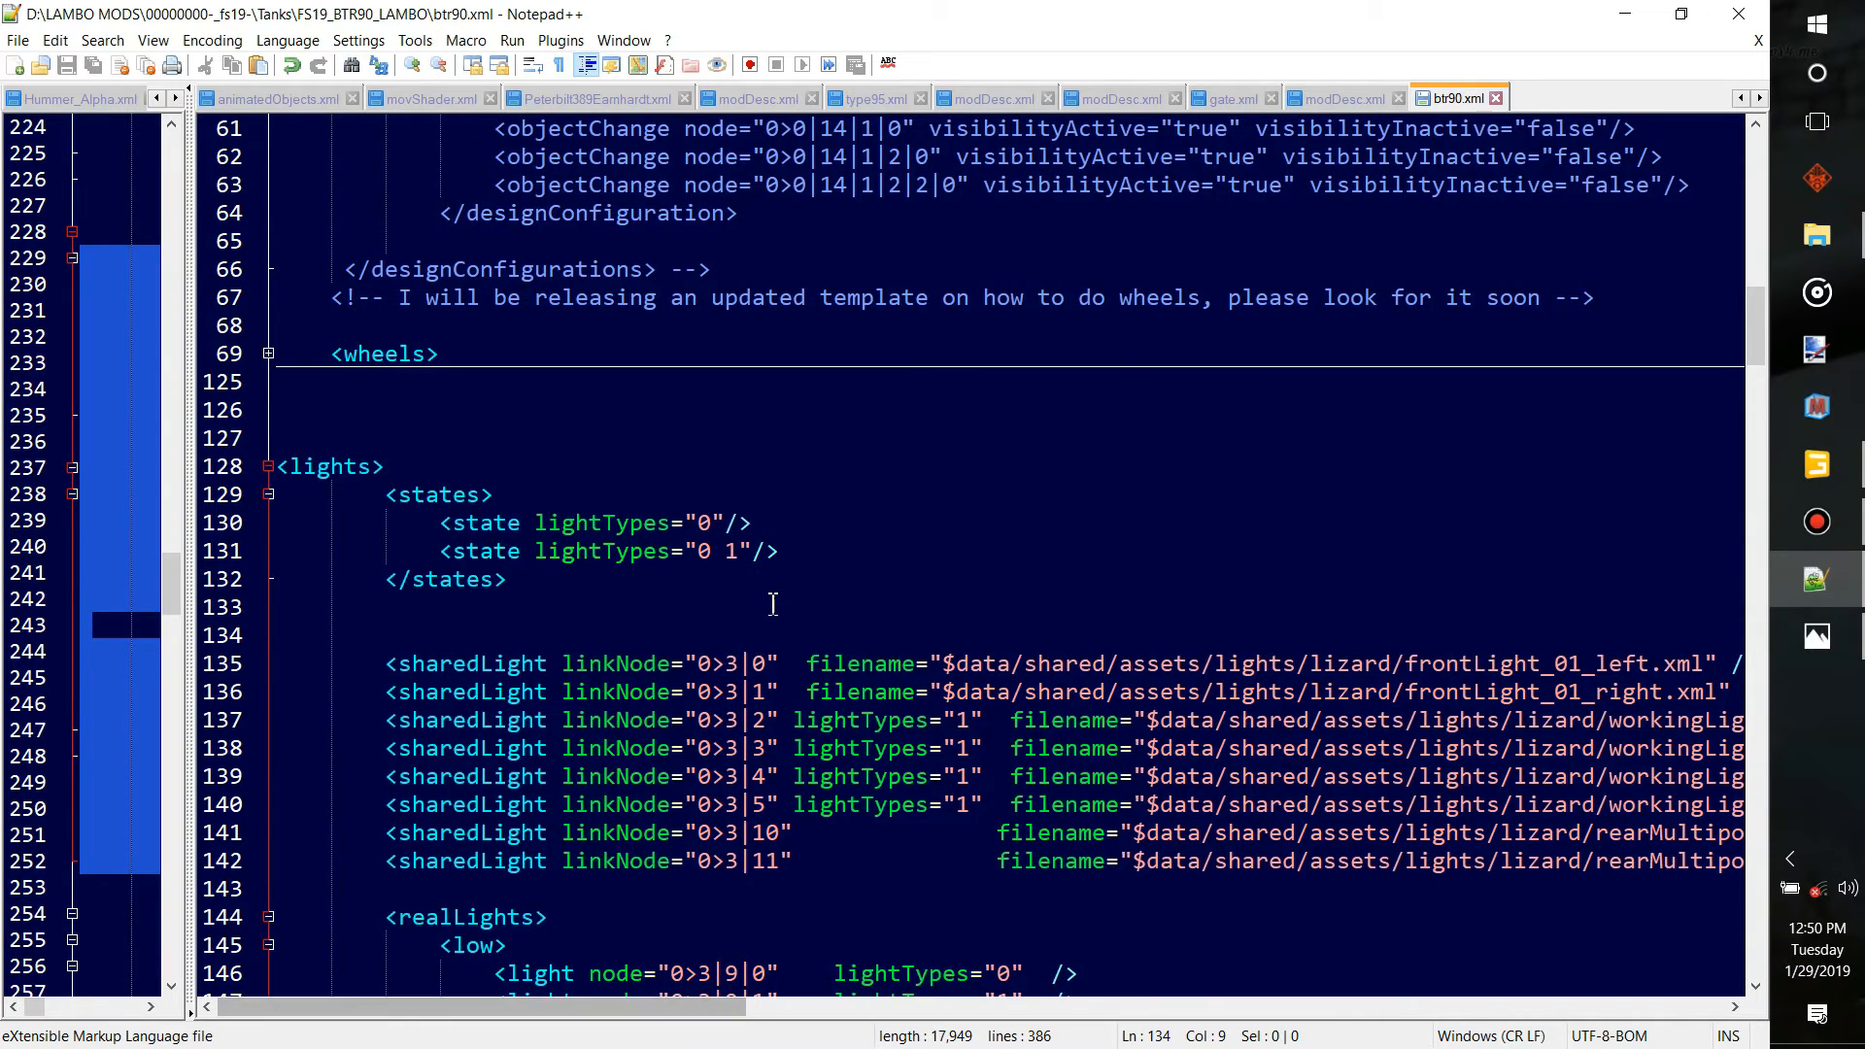
scroll(774, 604, down, 2)
drag(489, 712, 330, 494)
click(741, 664)
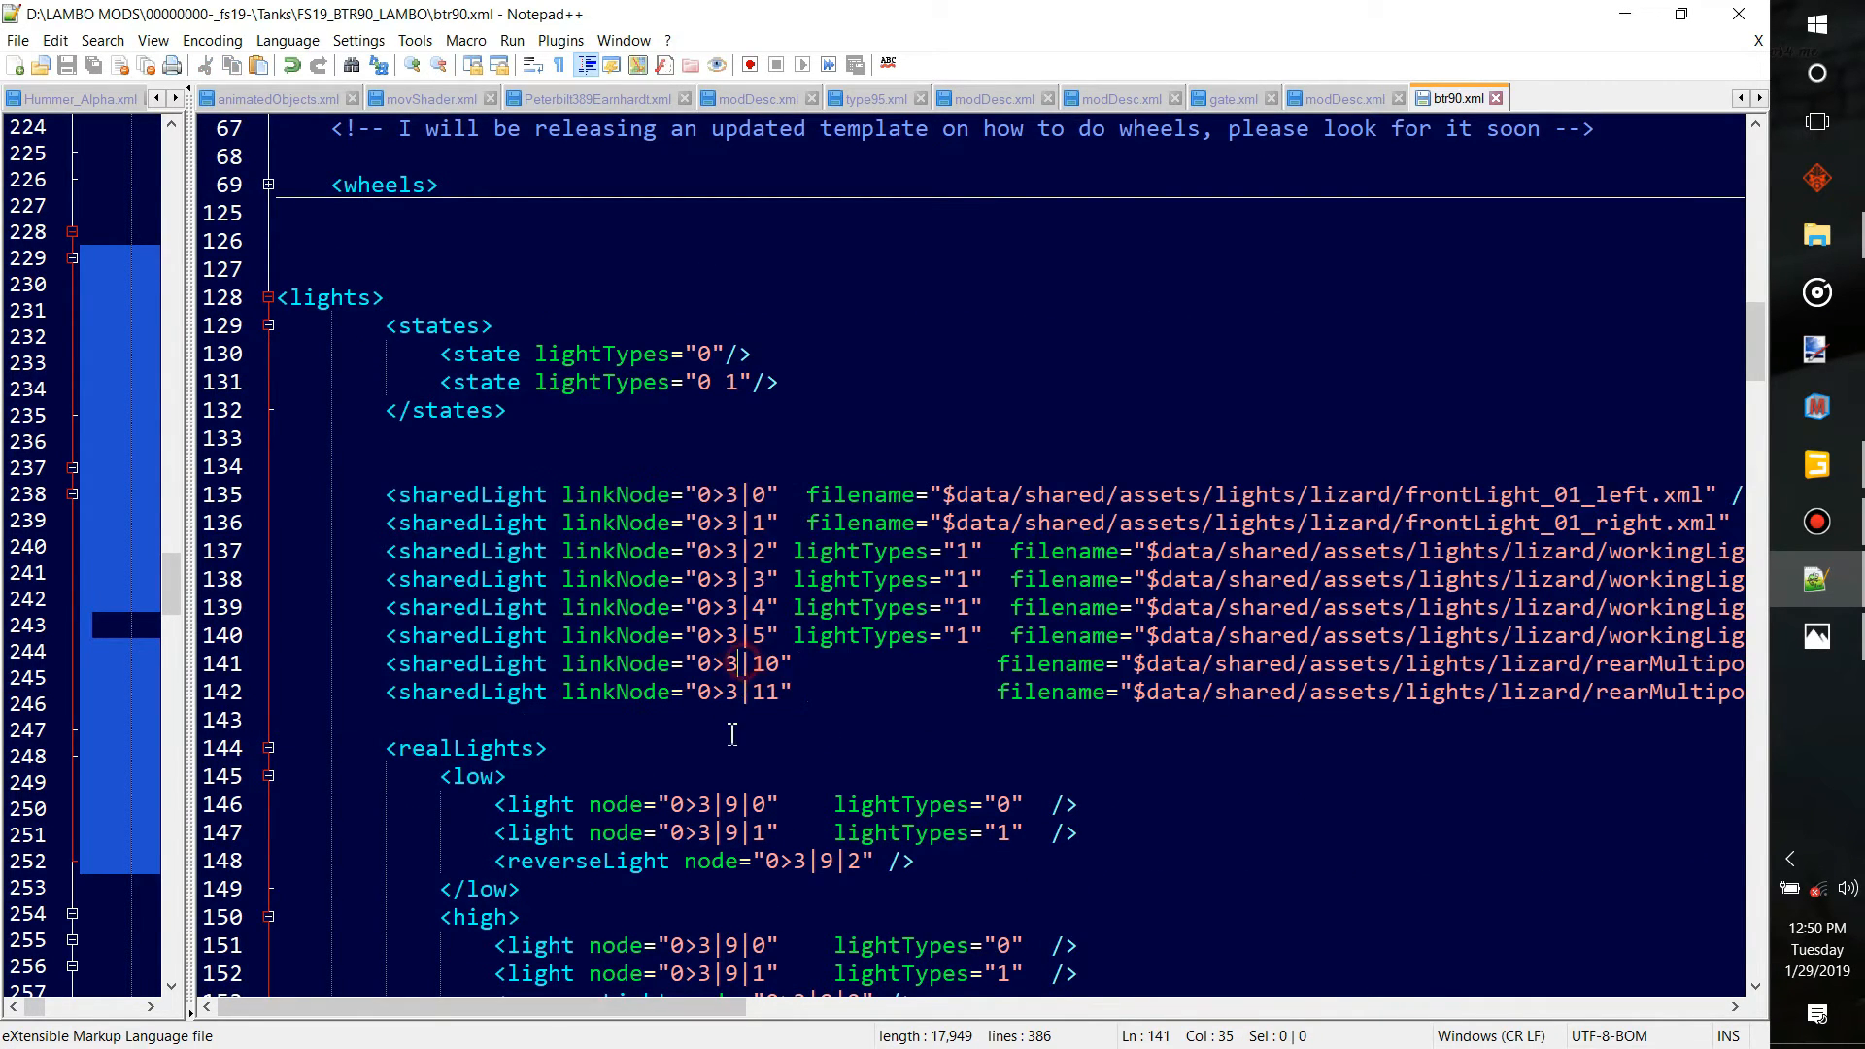
mouse_move(582, 1015)
mouse_down()
mouse_move(567, 1011)
mouse_move(680, 1012)
mouse_move(582, 1011)
mouse_up()
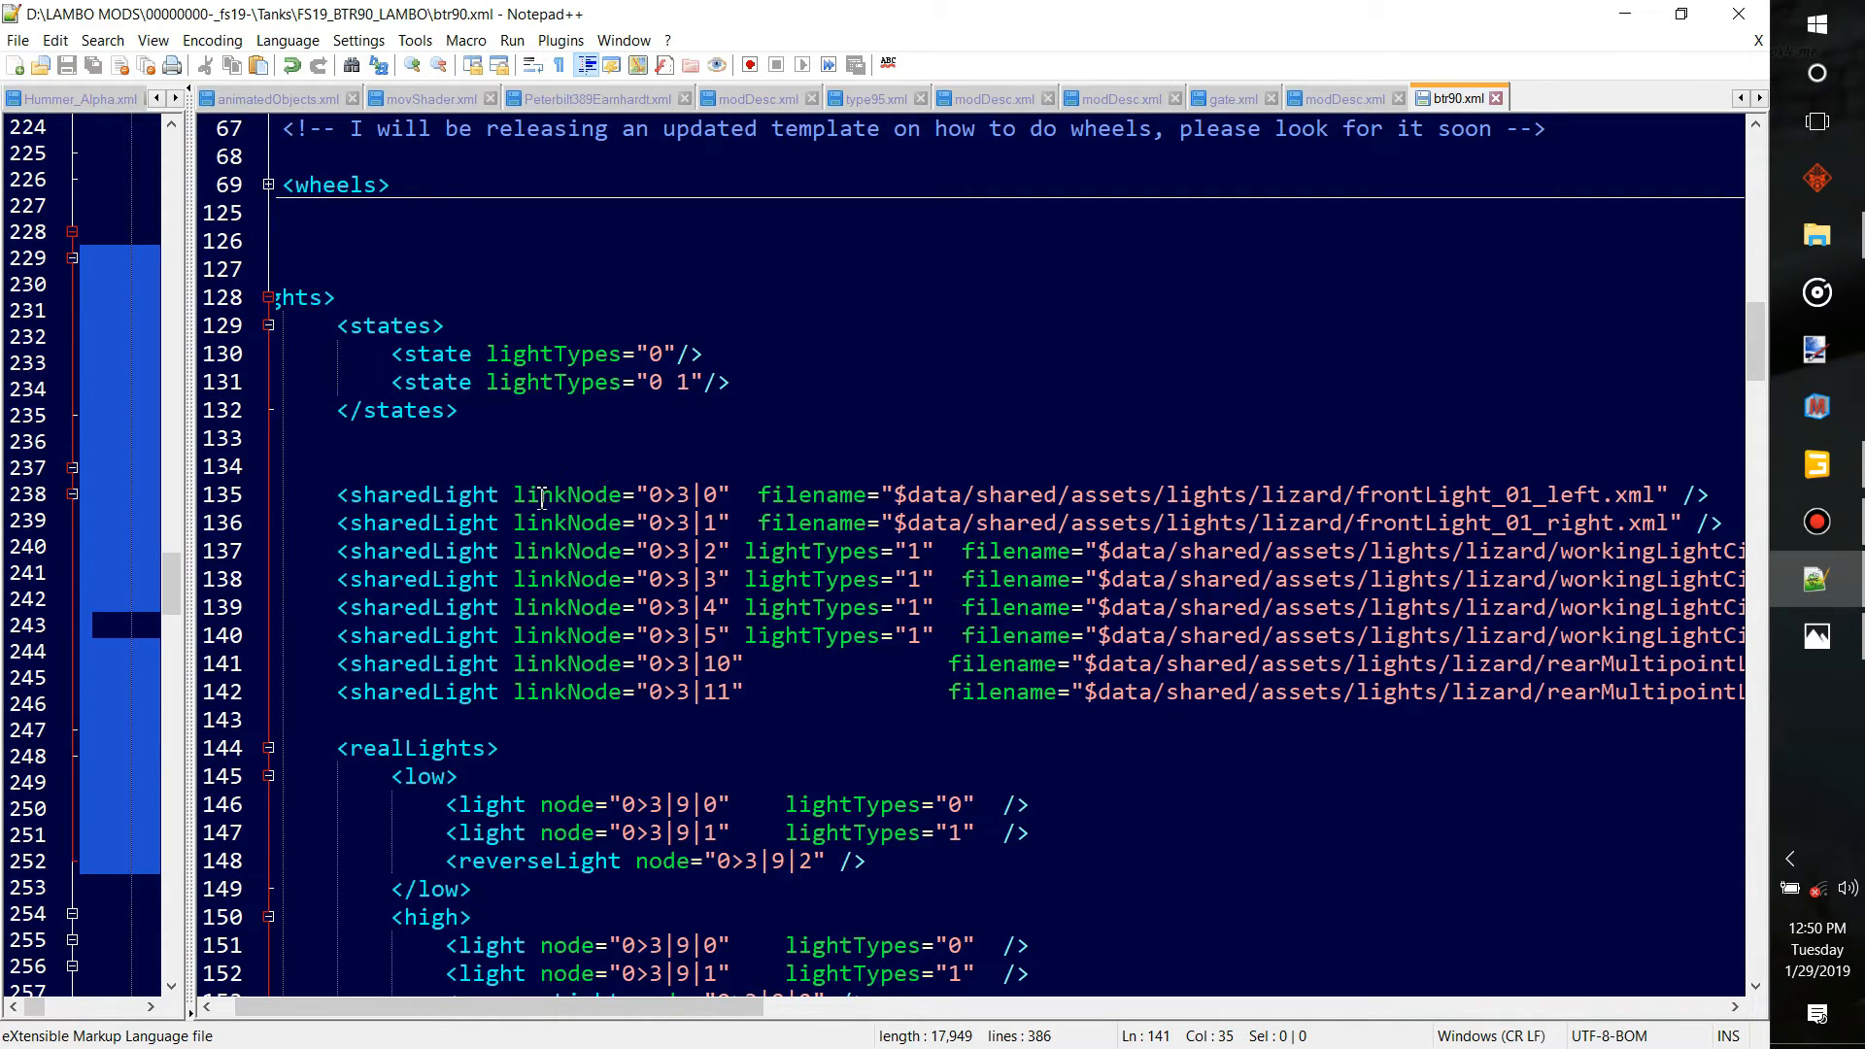
drag(645, 1012, 808, 1012)
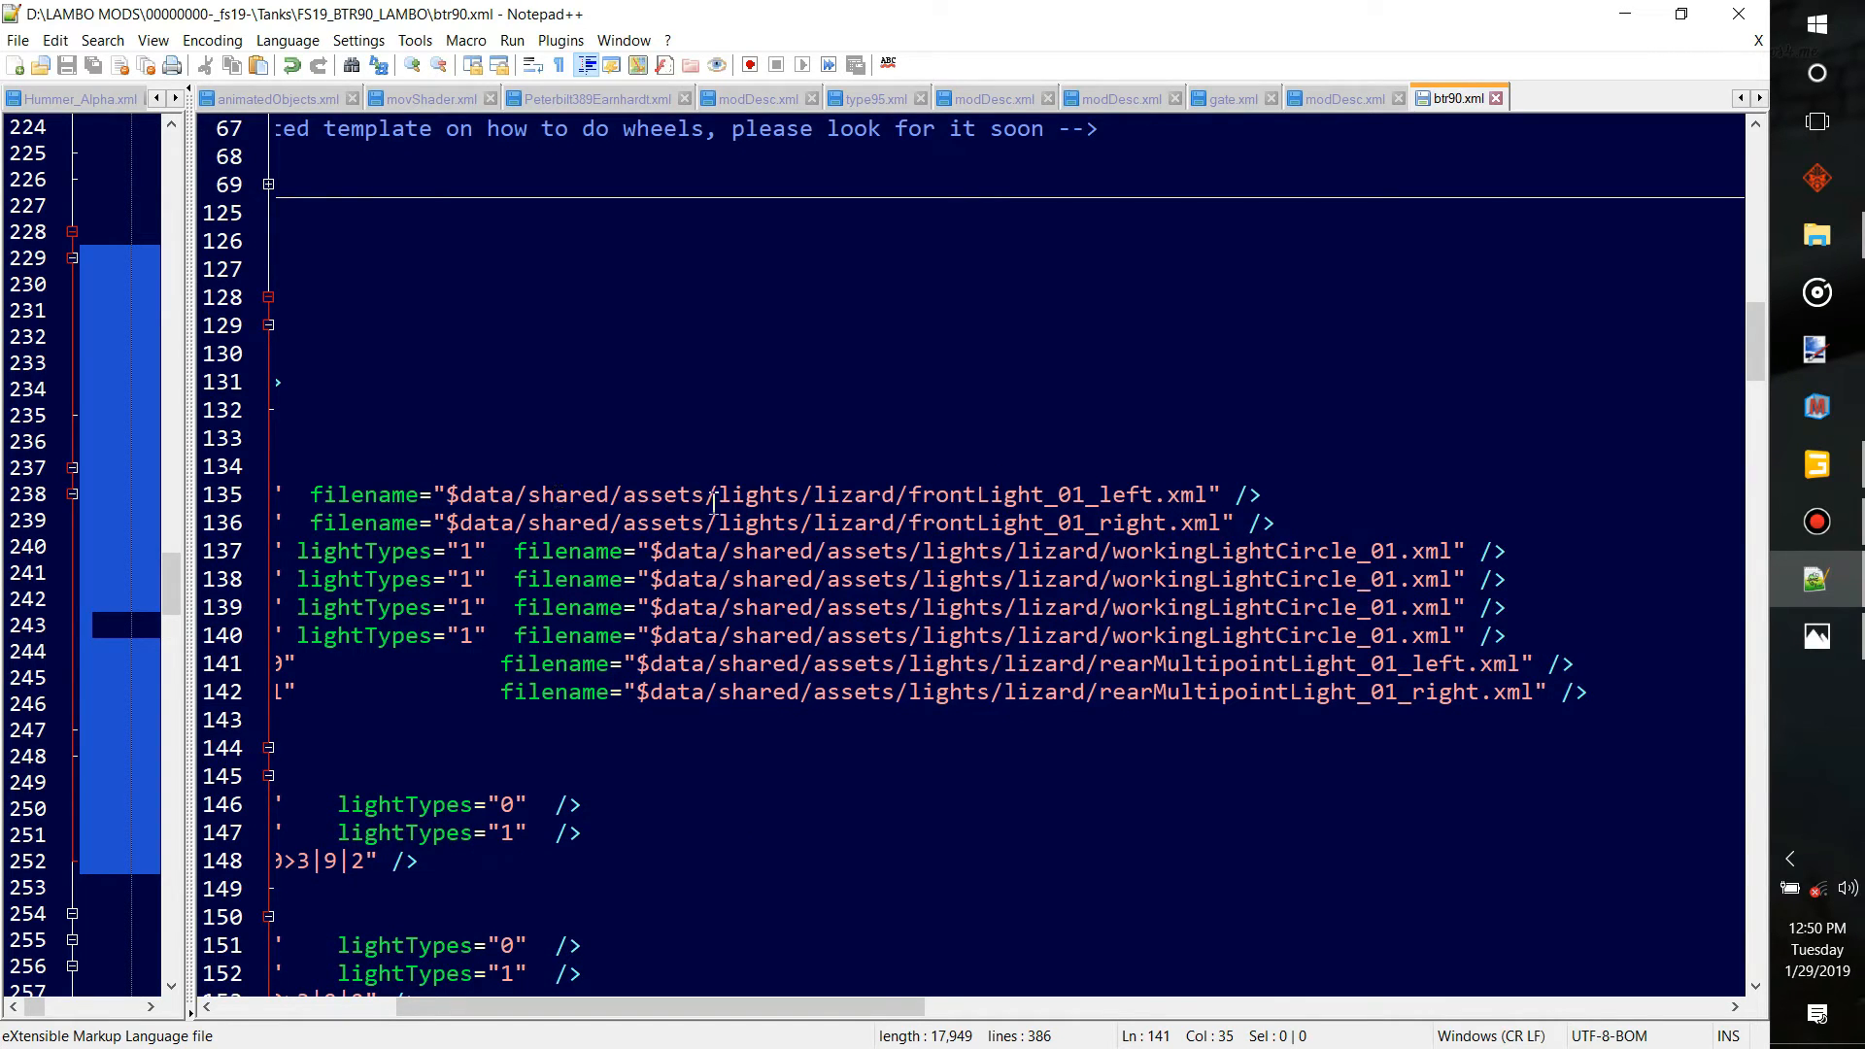
drag(912, 497, 1546, 500)
key(ctrl+v)
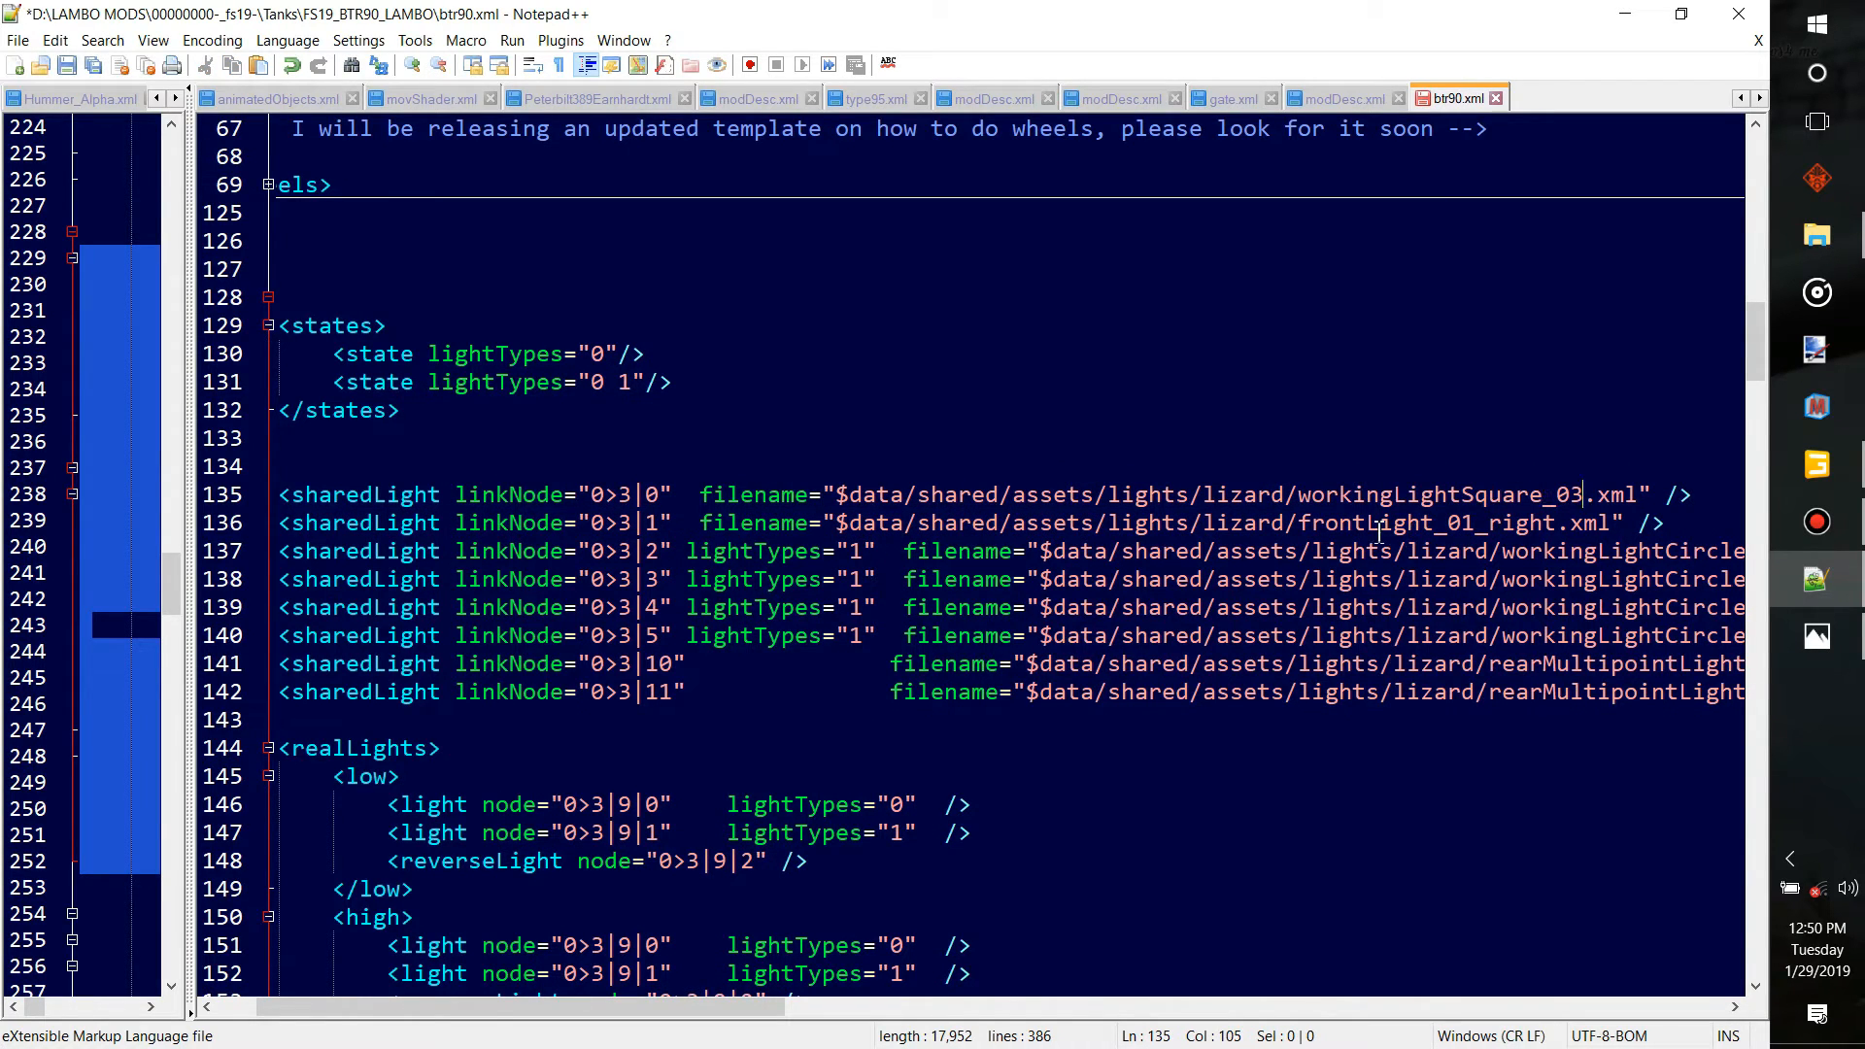
drag(1302, 525, 1560, 524)
key(ctrl+v)
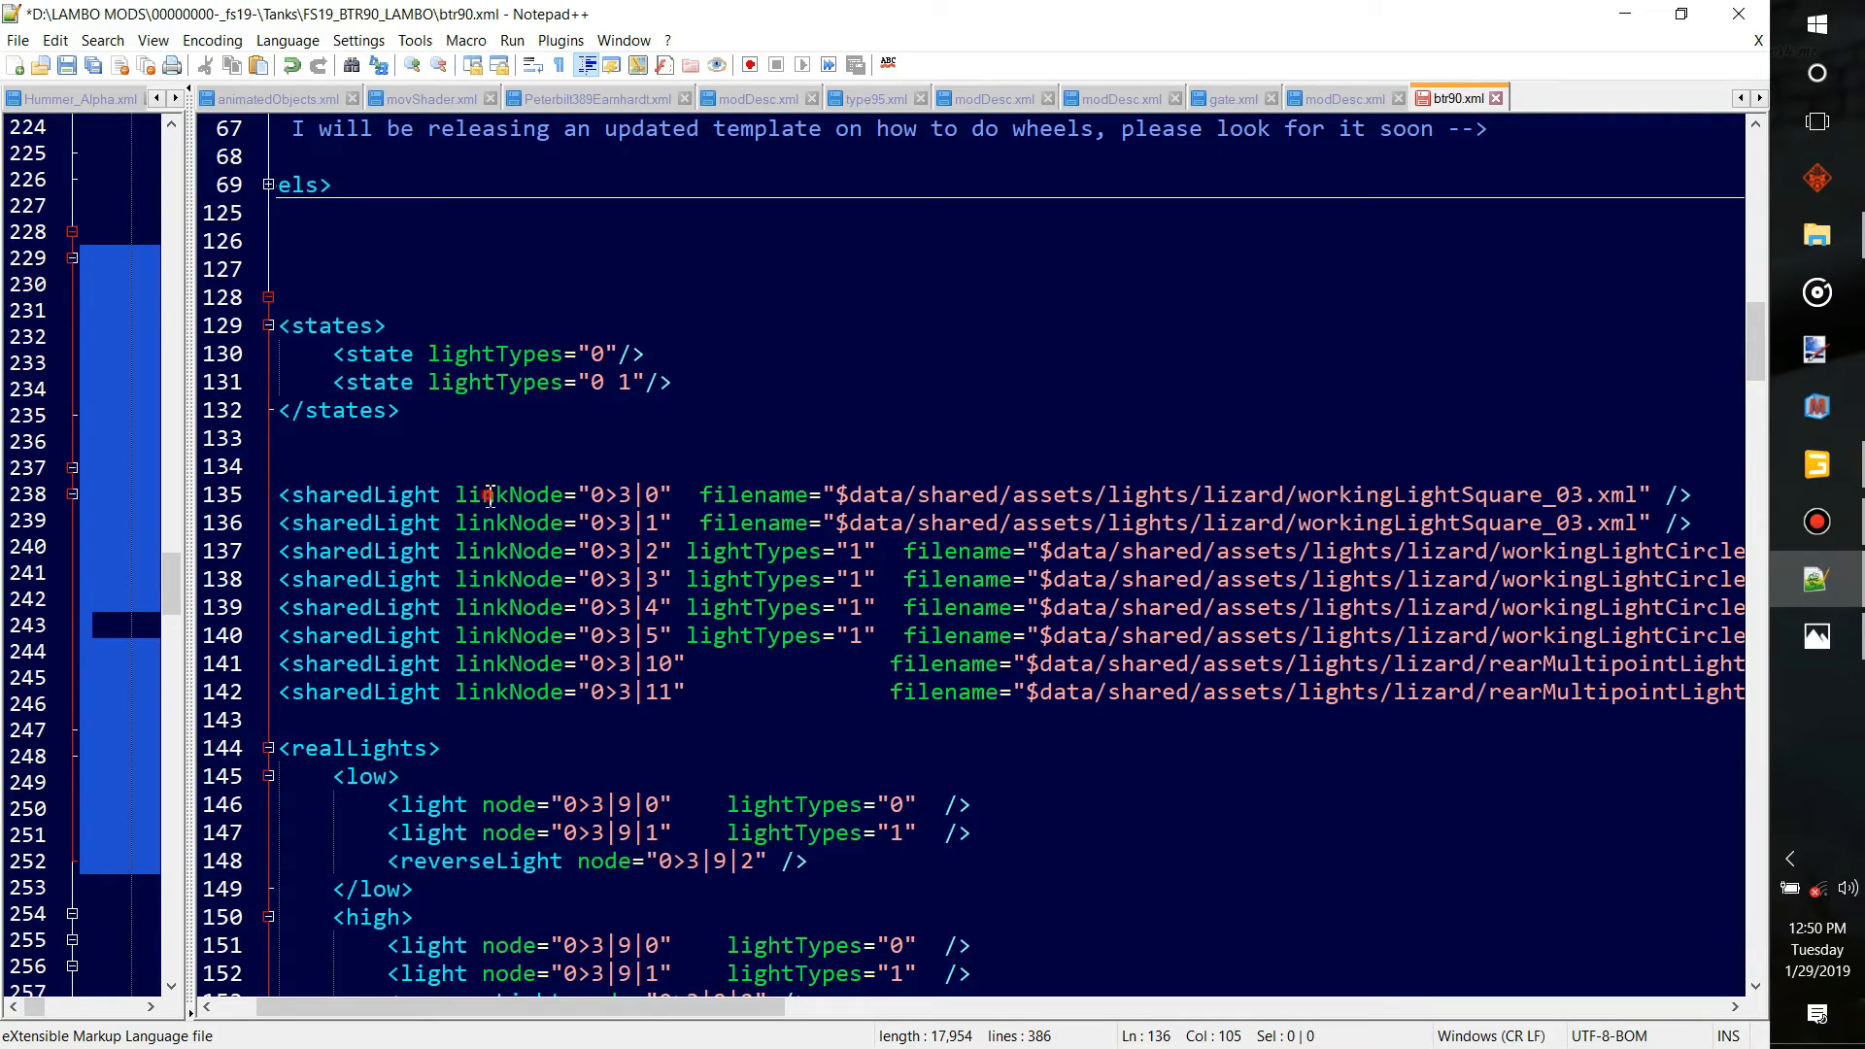
In GIANTS Editor, replace the first workingLightSquare_03 in the Lights group with the root-level transform
click(1816, 464)
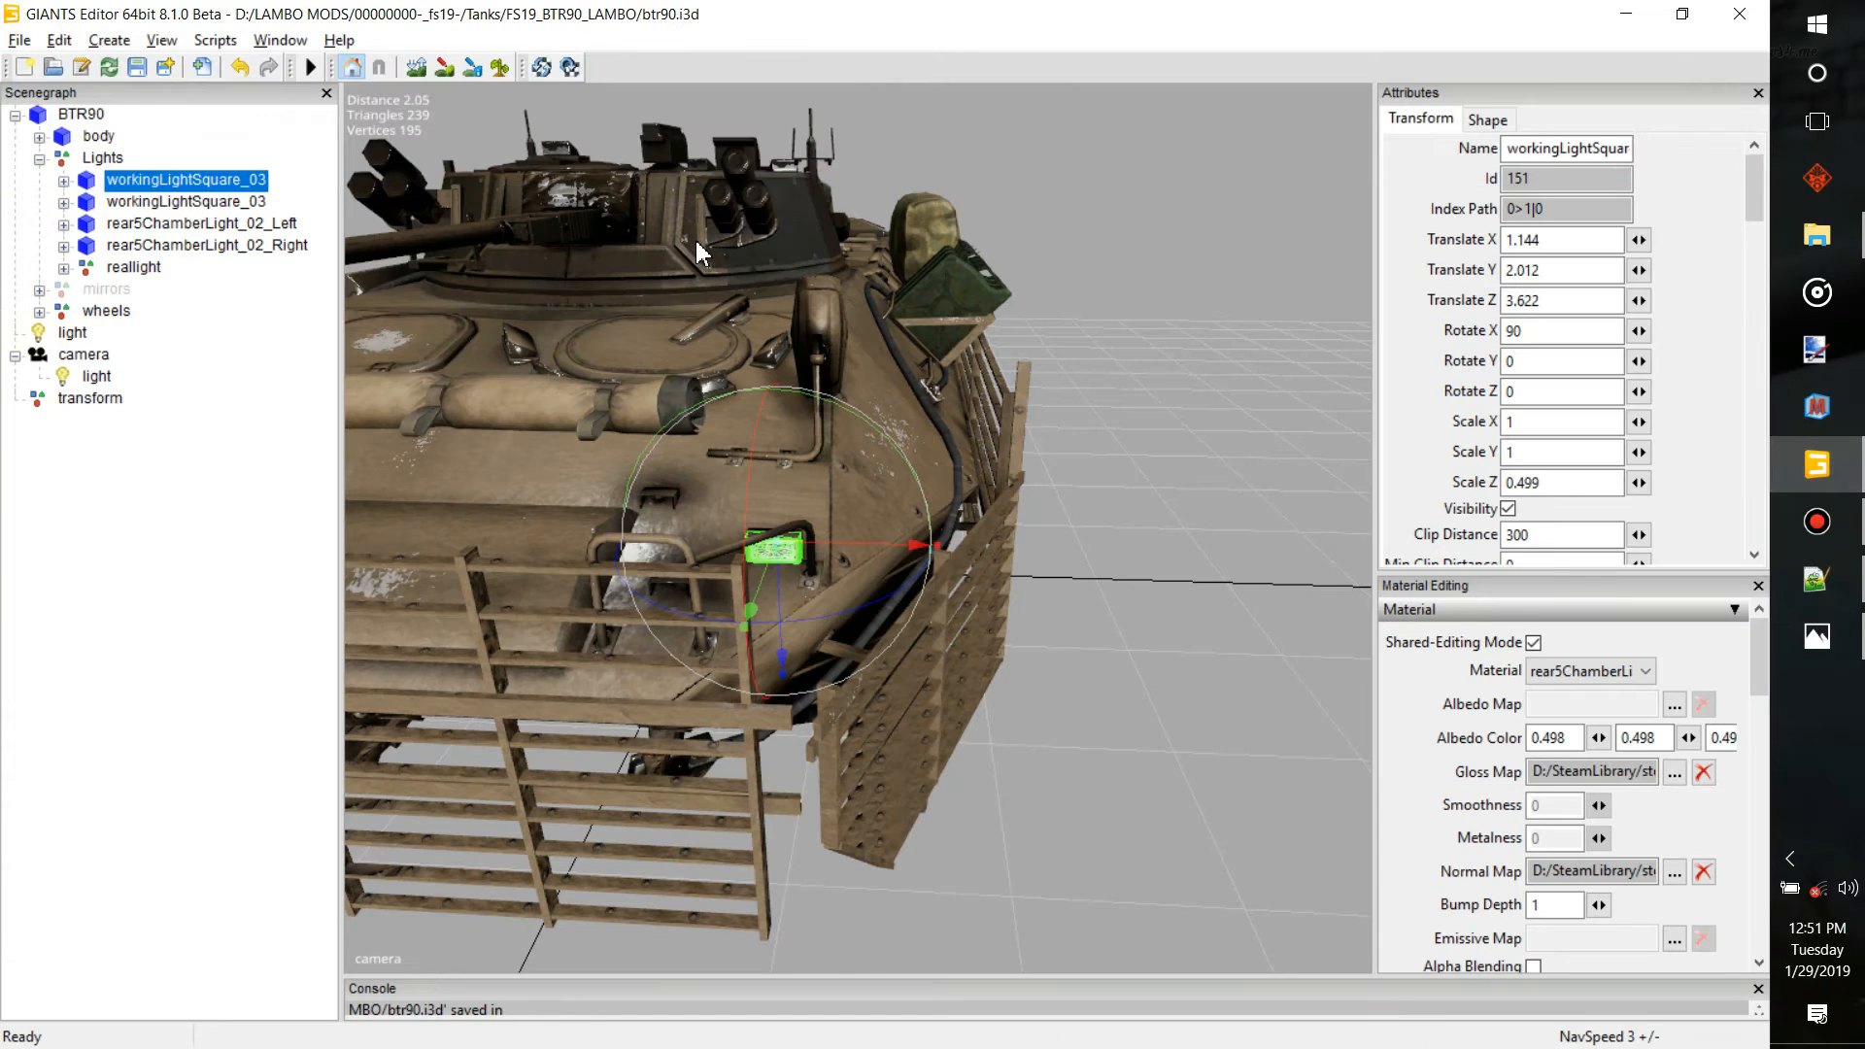
alt+drag(920, 476, 991, 495)
scroll(874, 505, up, 4)
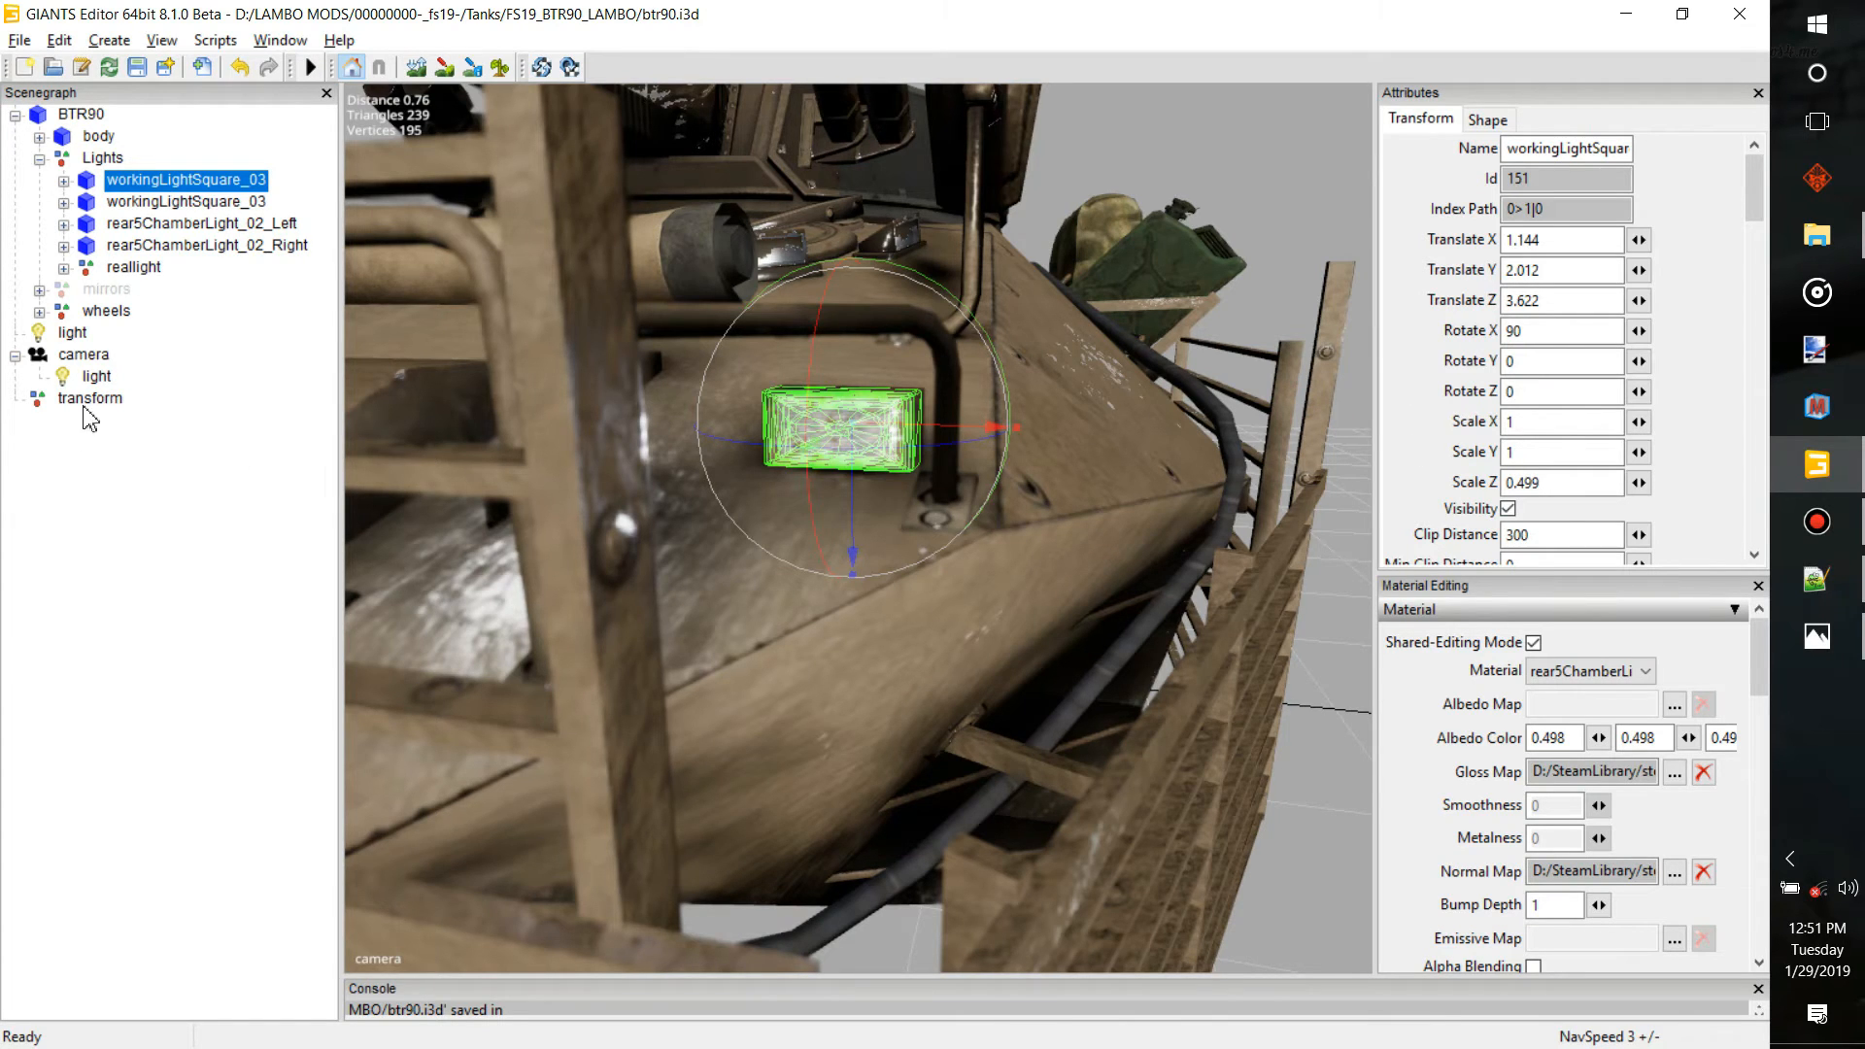
alt+drag(699, 330, 387, 244)
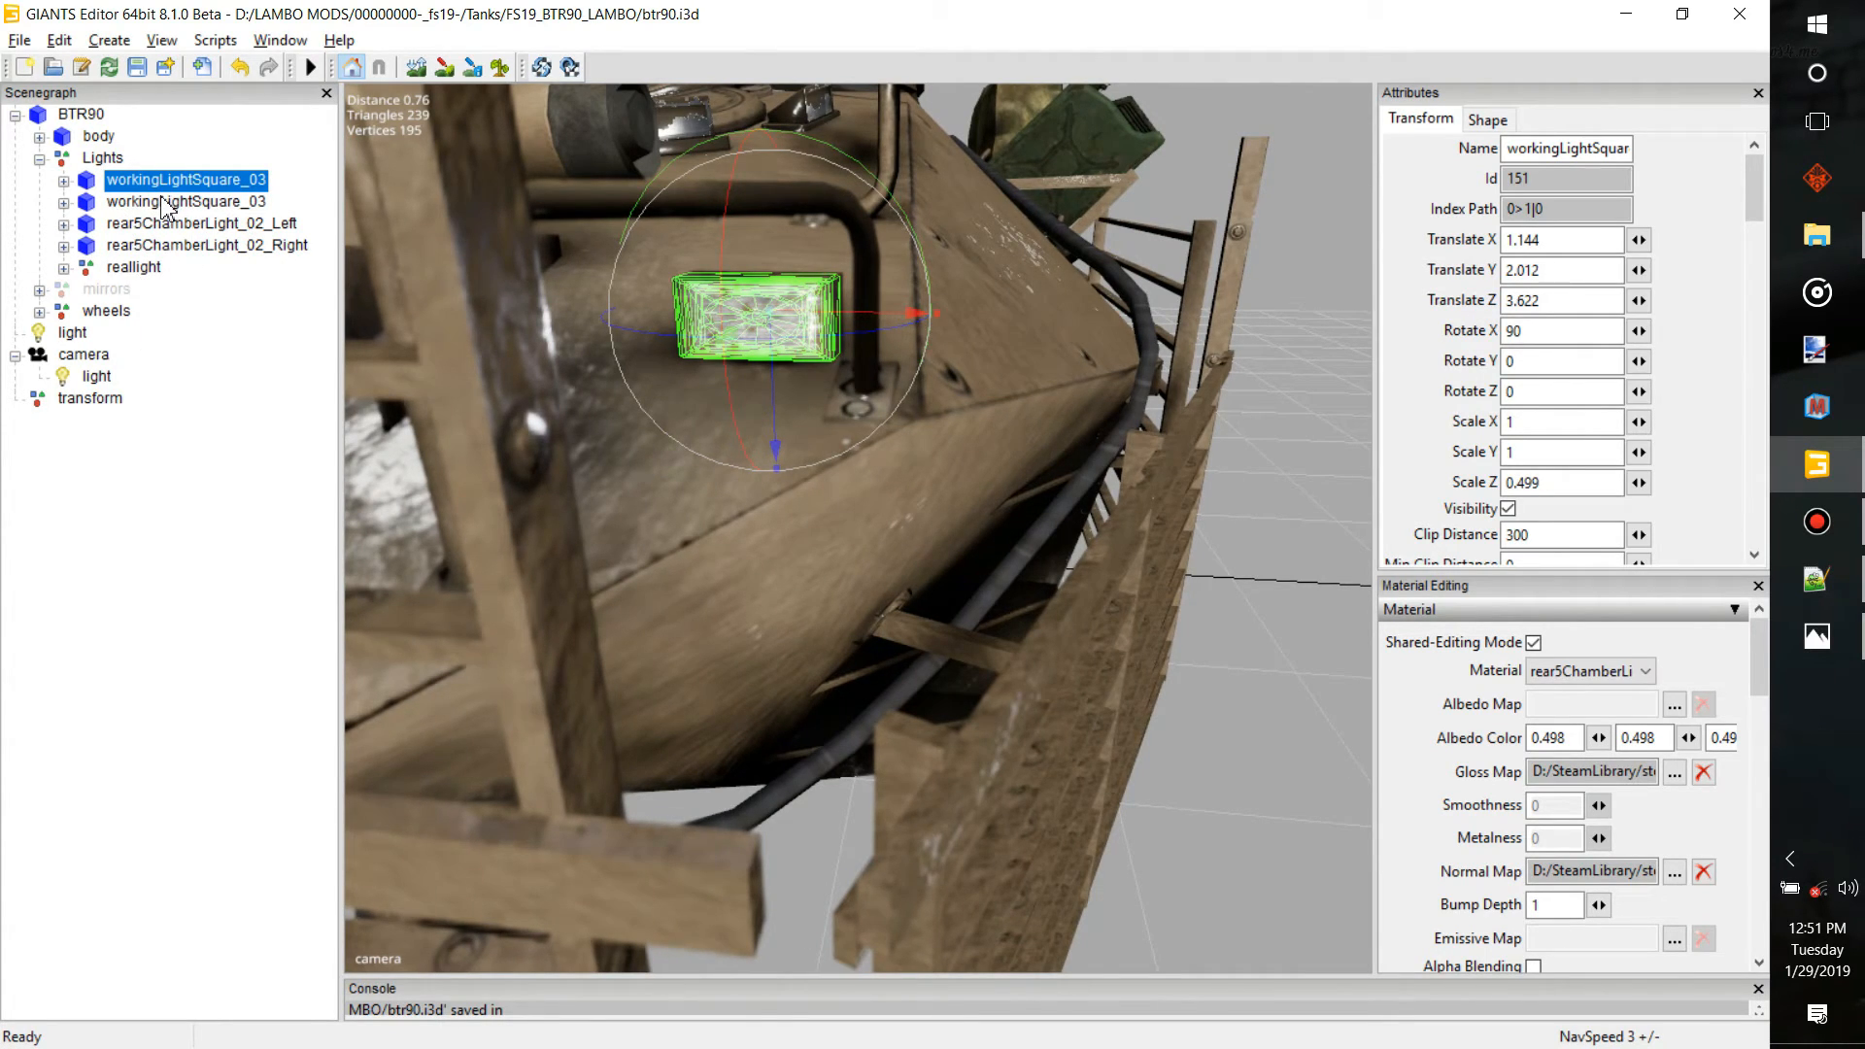
key(ctrl+r)
drag(317, 73, 457, 297)
drag(350, 151, 523, 418)
click(255, 442)
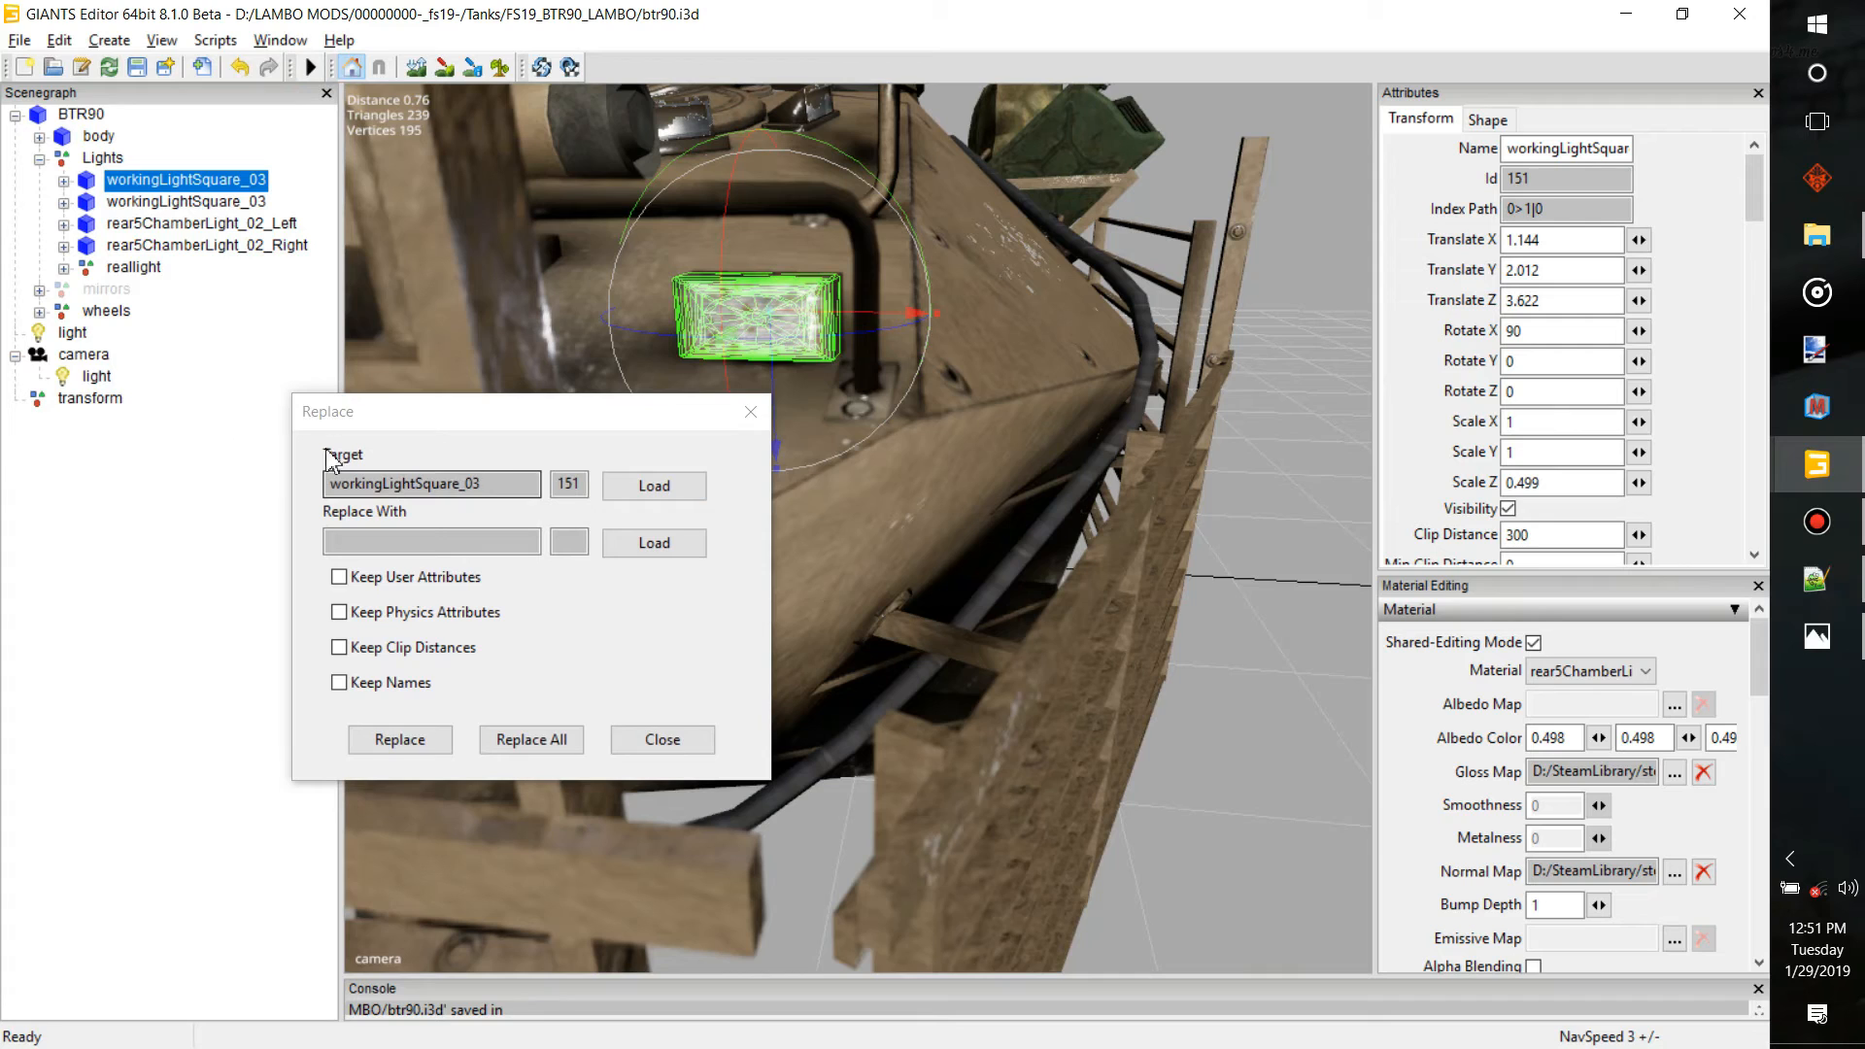
click(110, 400)
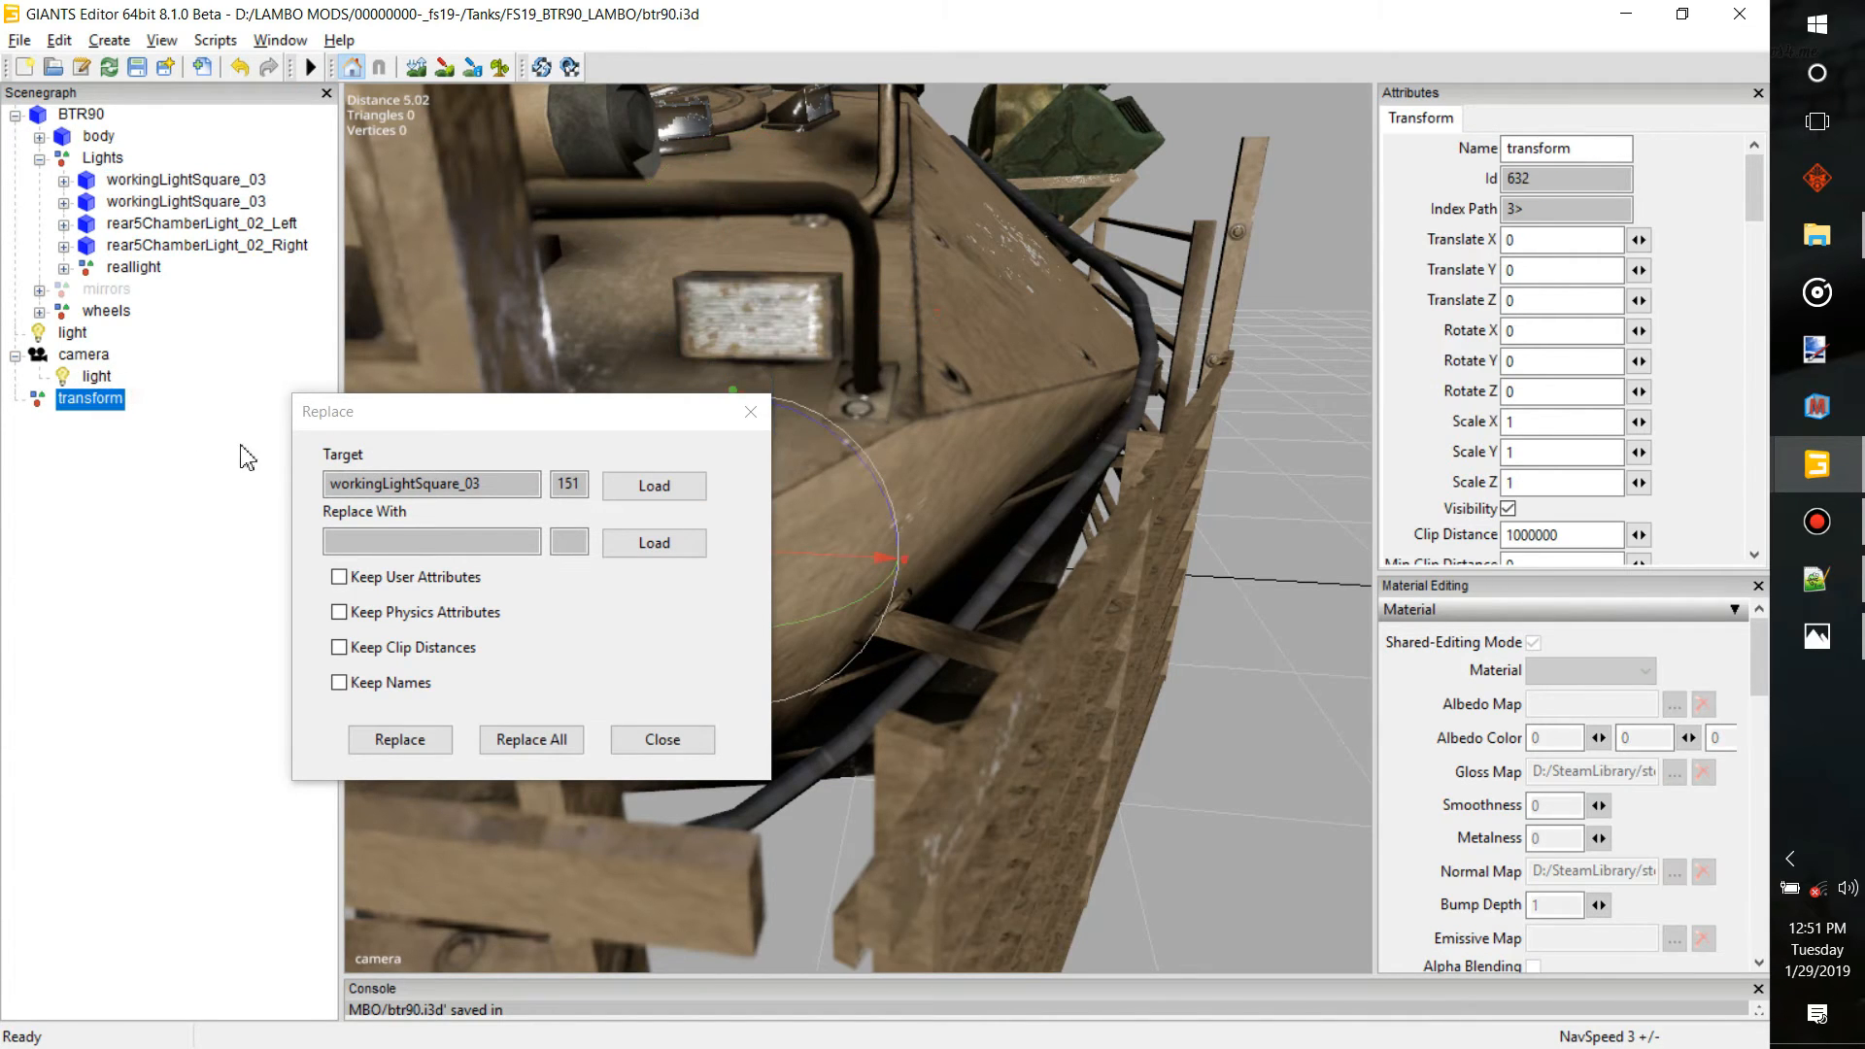
click(675, 546)
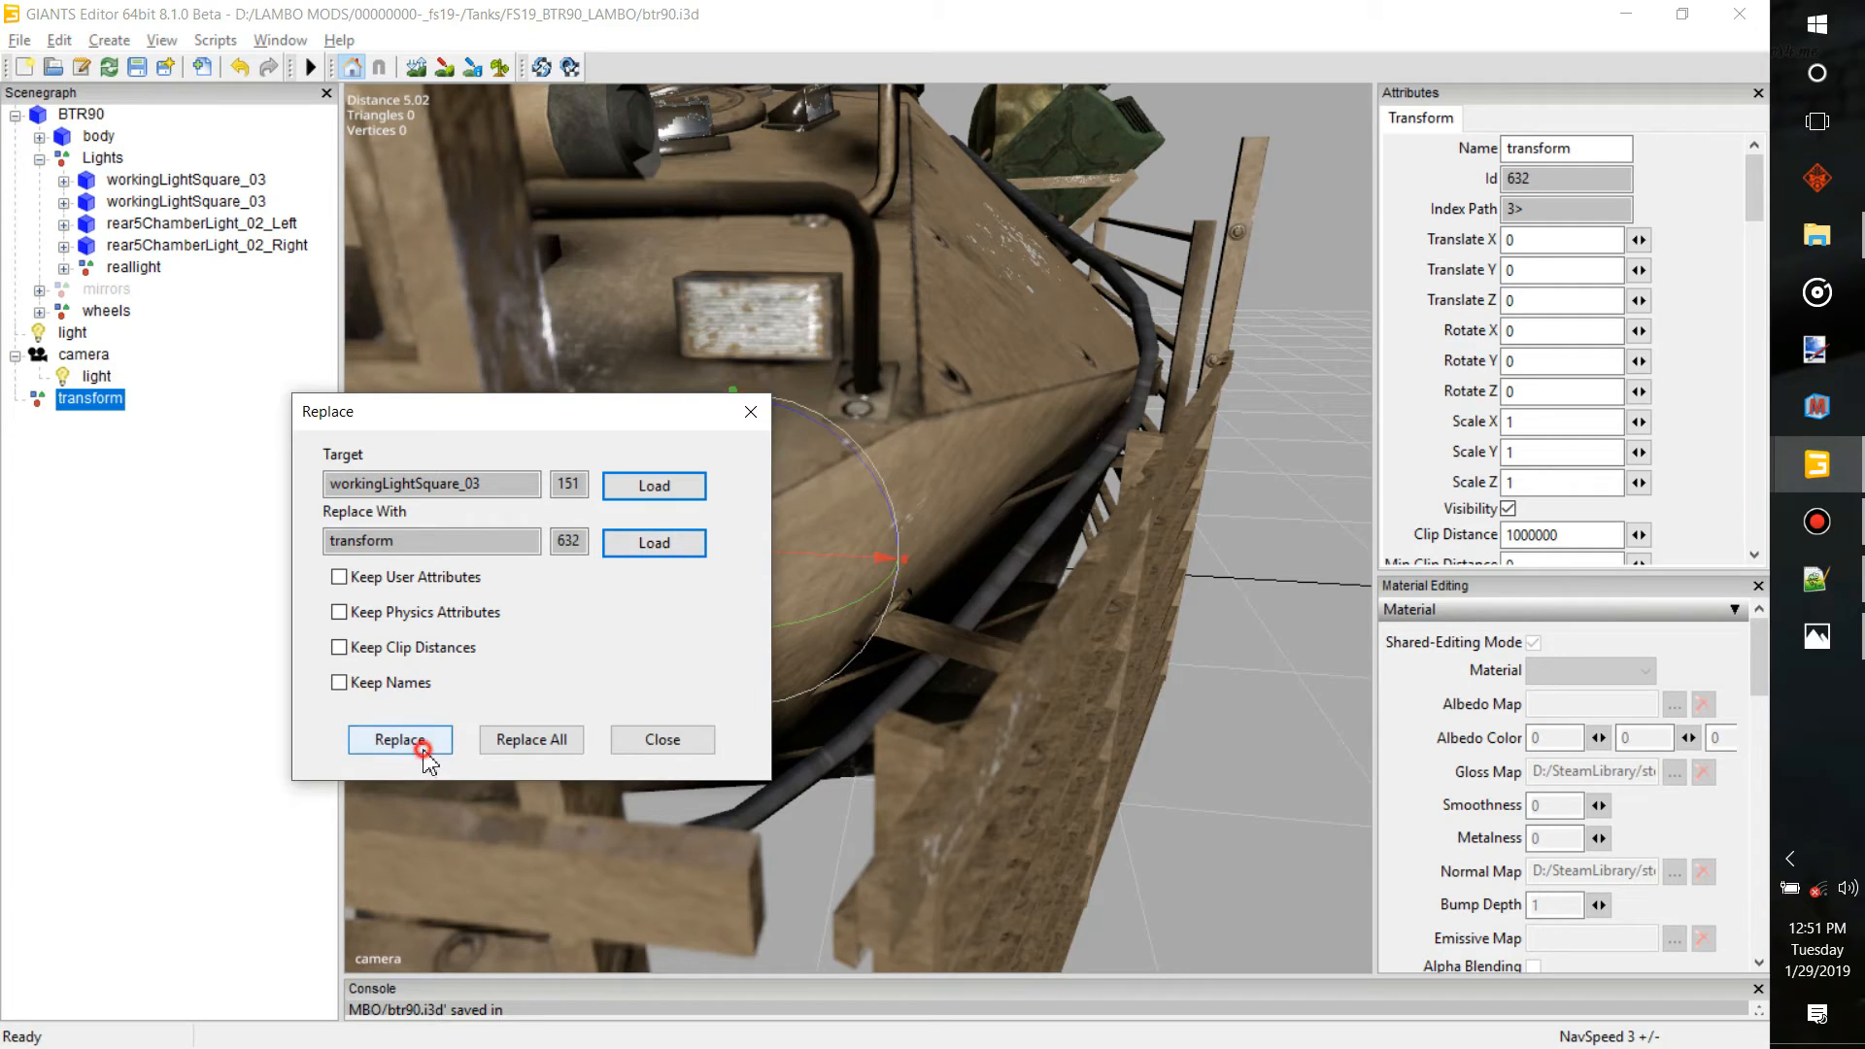
click(423, 747)
Check the Translate X and Scale Z of the new transform at the start of the Lights group
click(136, 180)
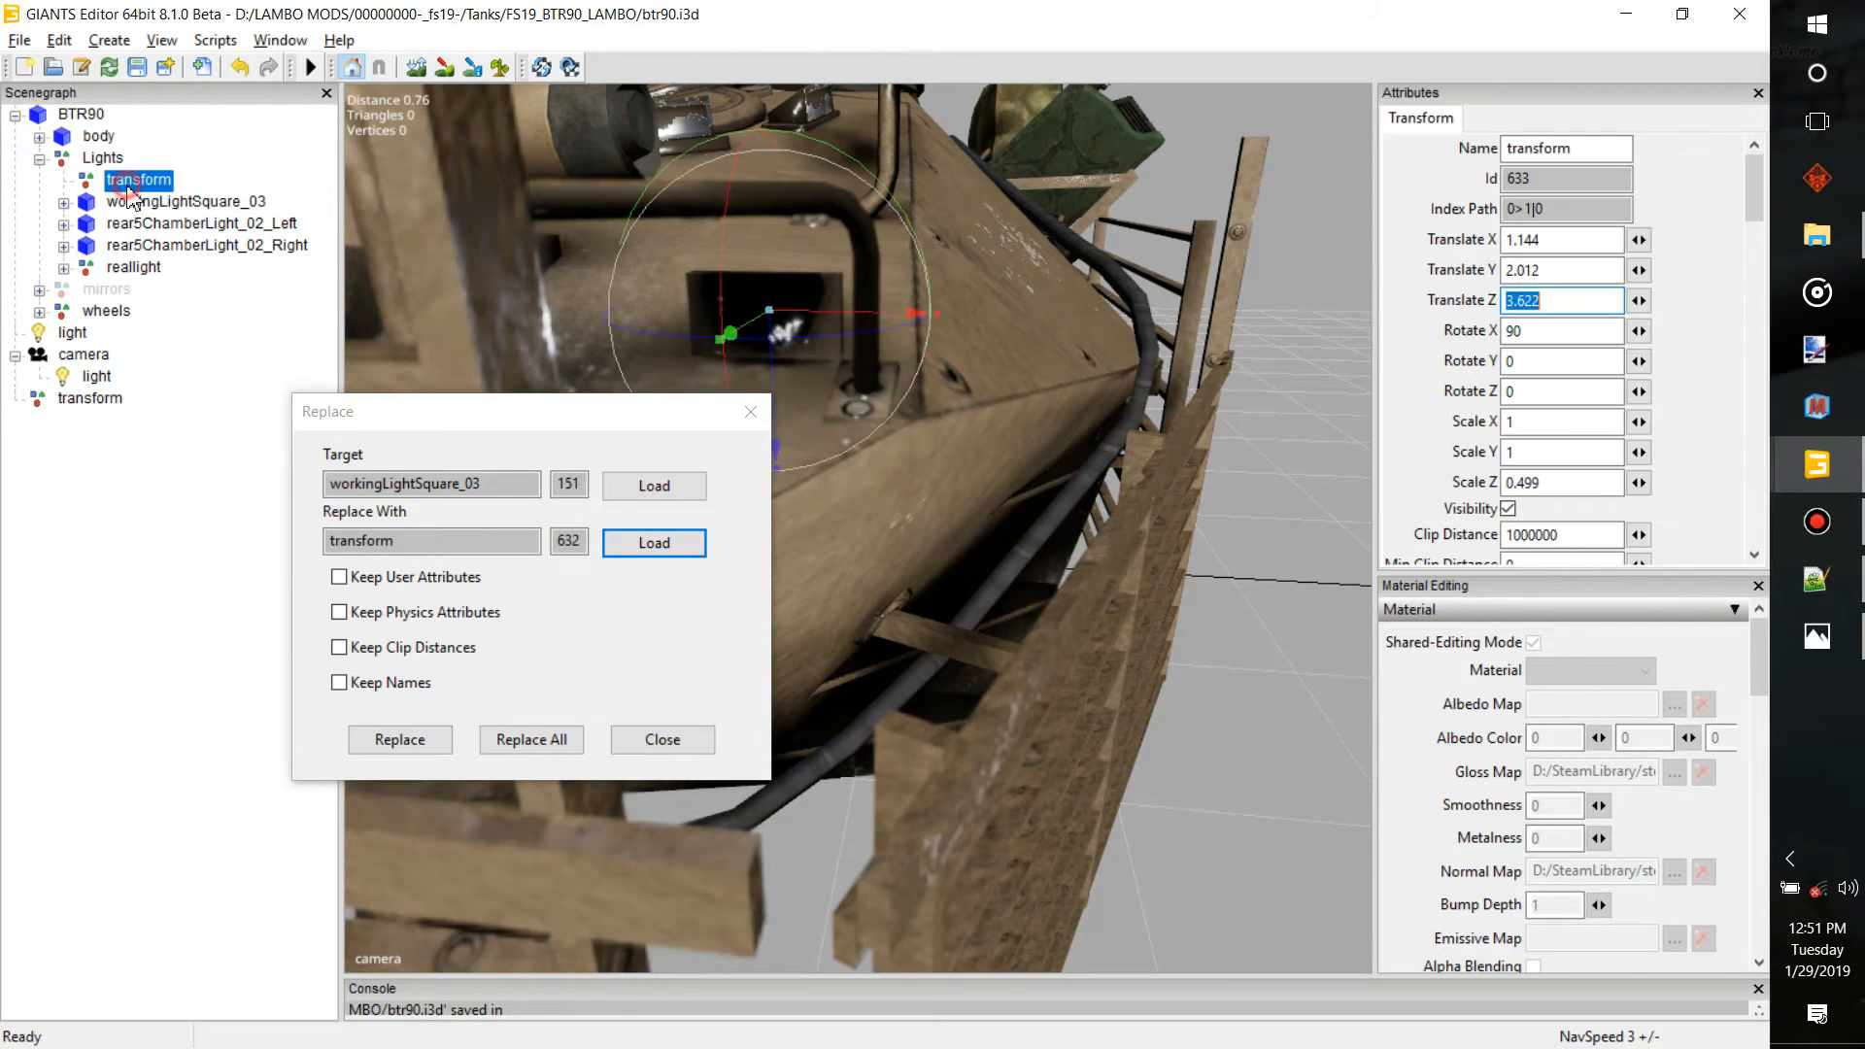
double_click(1549, 239)
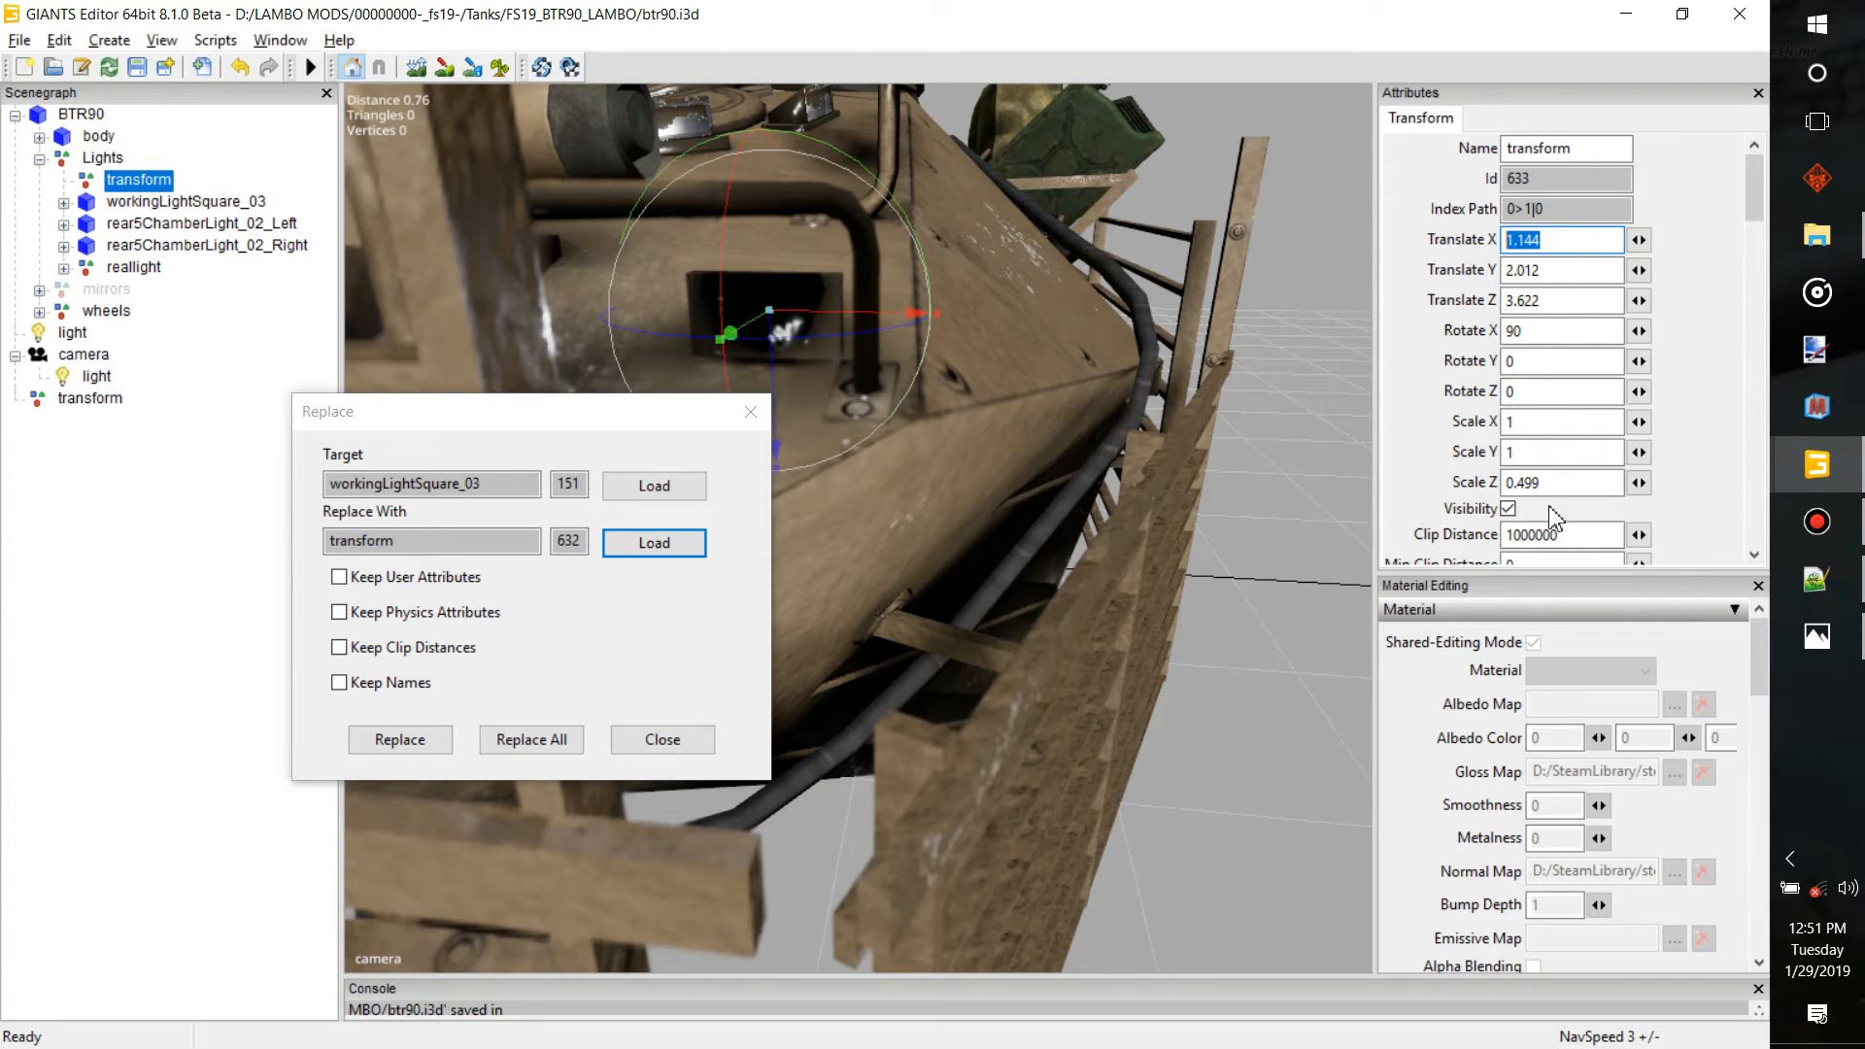
double_click(1558, 482)
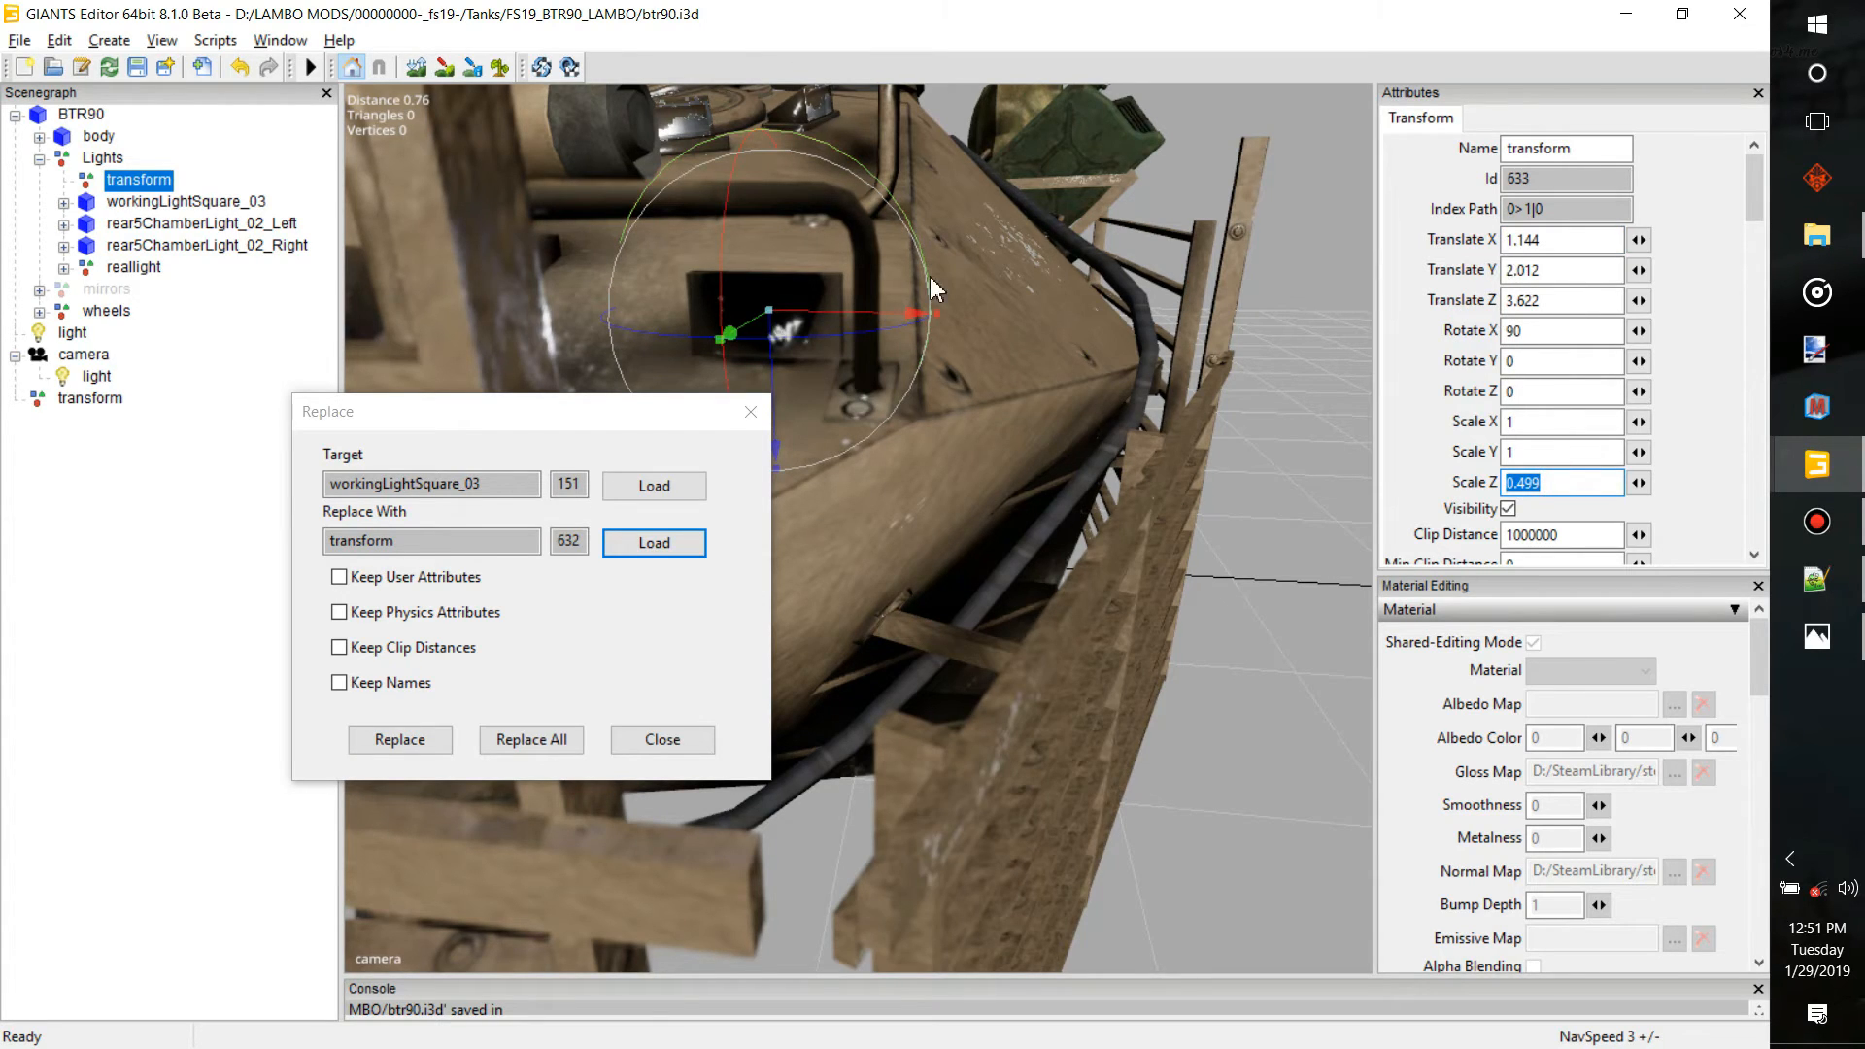
In btr90.xml in Notepad++, set the linkNode of the first sharedLight entry to 0>1|0
drag(1605, 207, 1429, 230)
click(1817, 579)
drag(691, 437, 1342, 187)
click(591, 495)
drag(608, 492, 661, 494)
text(0>1|)
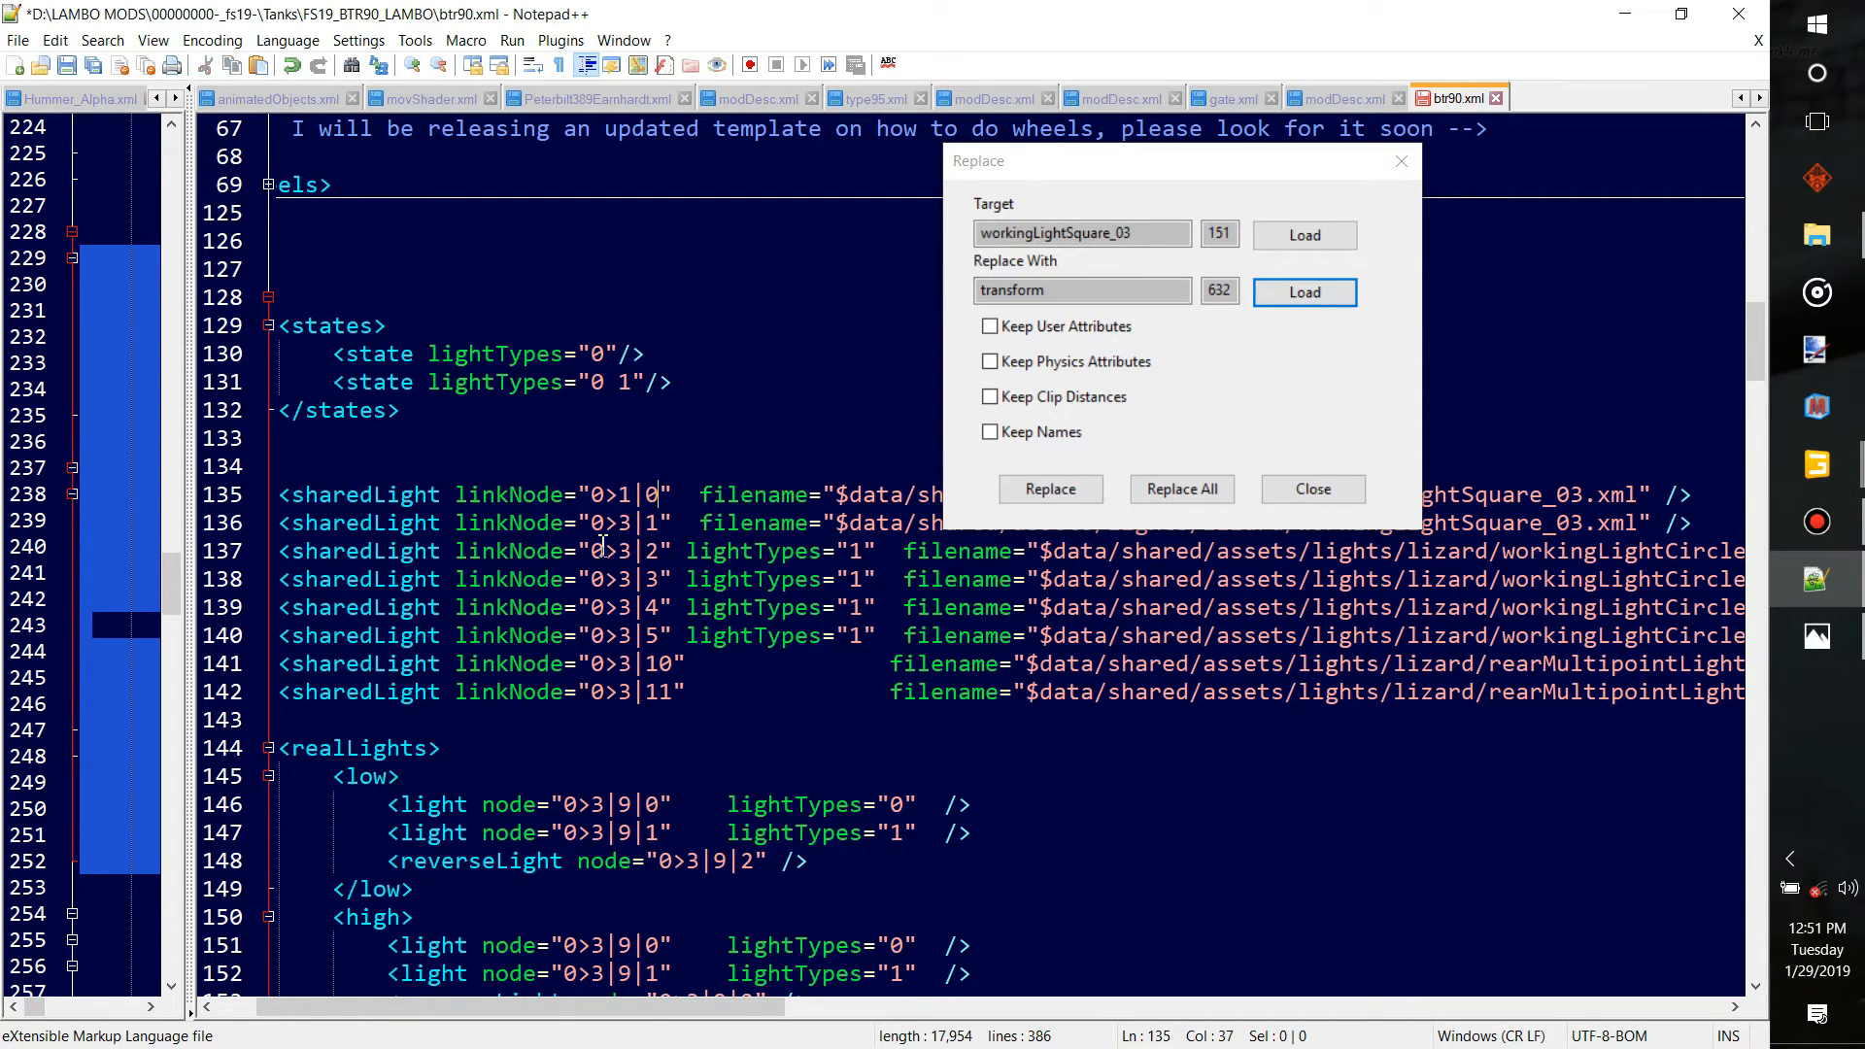
Set the linkNode of the second sharedLight entry to 0>1|1
drag(594, 523, 656, 527)
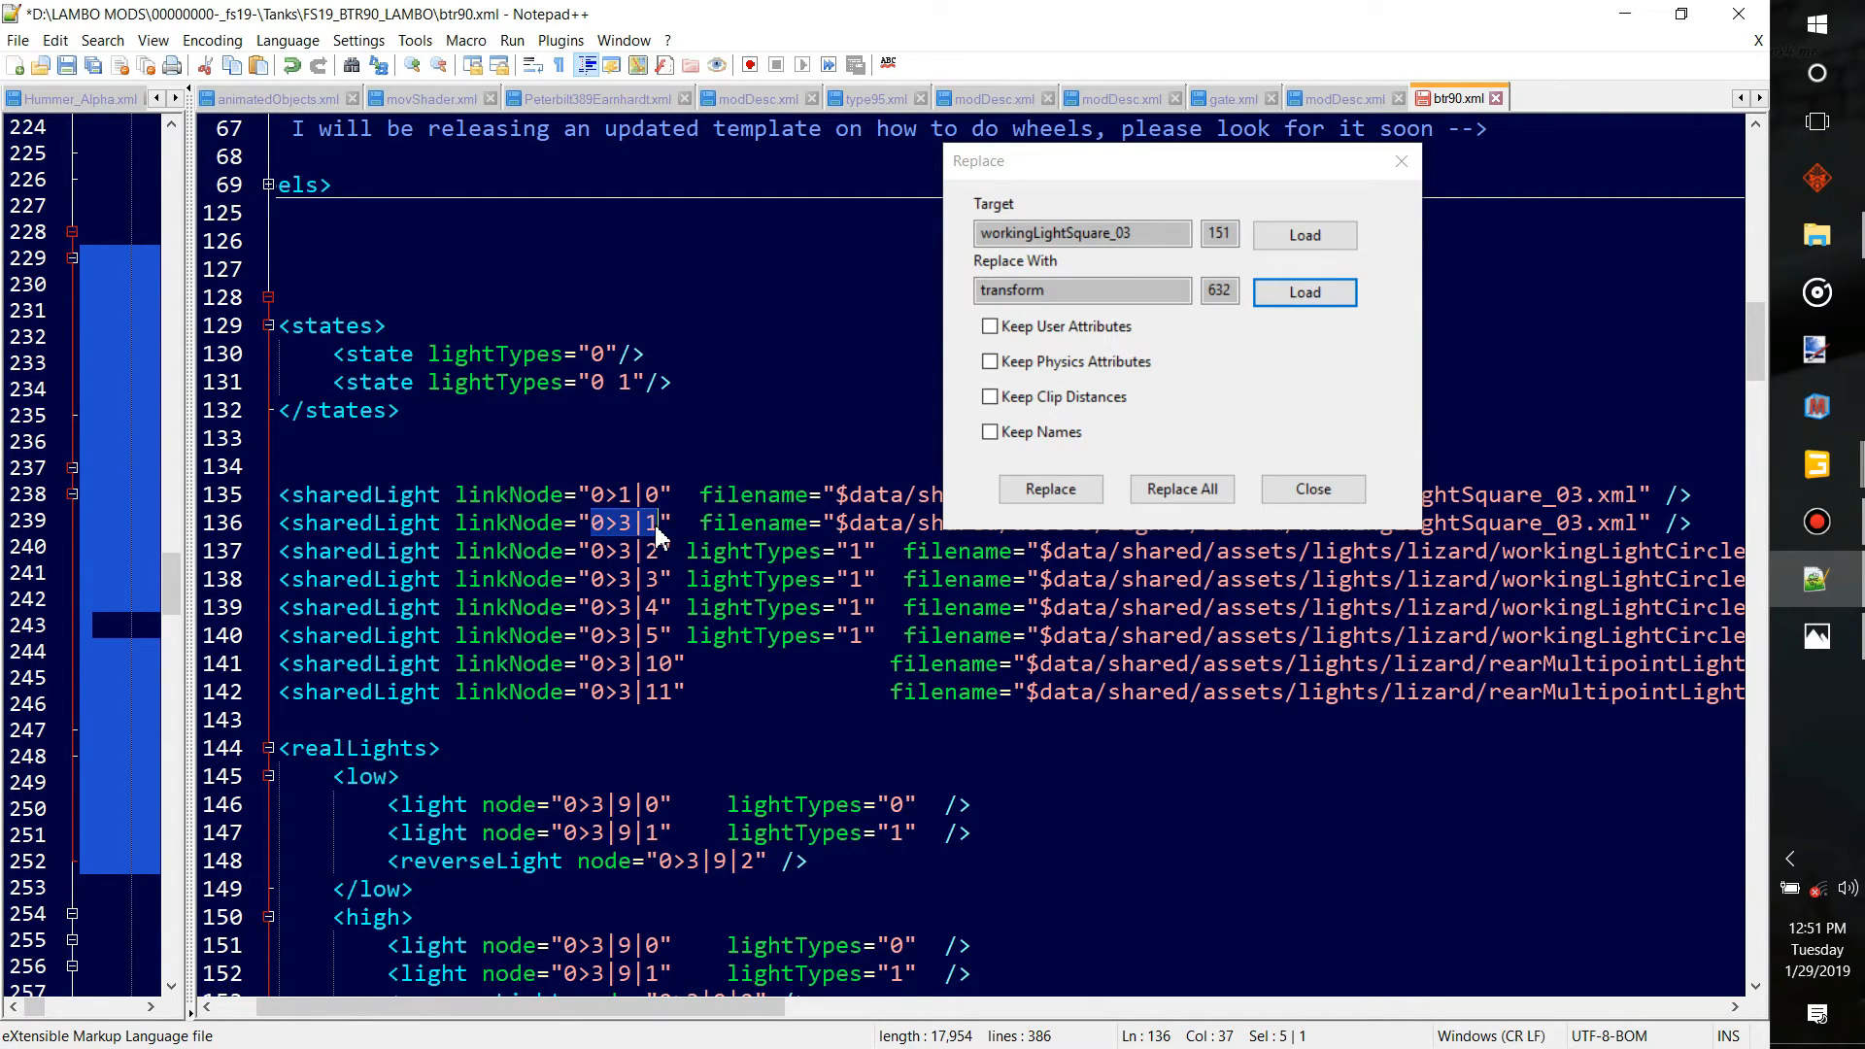
text(0>1|0)
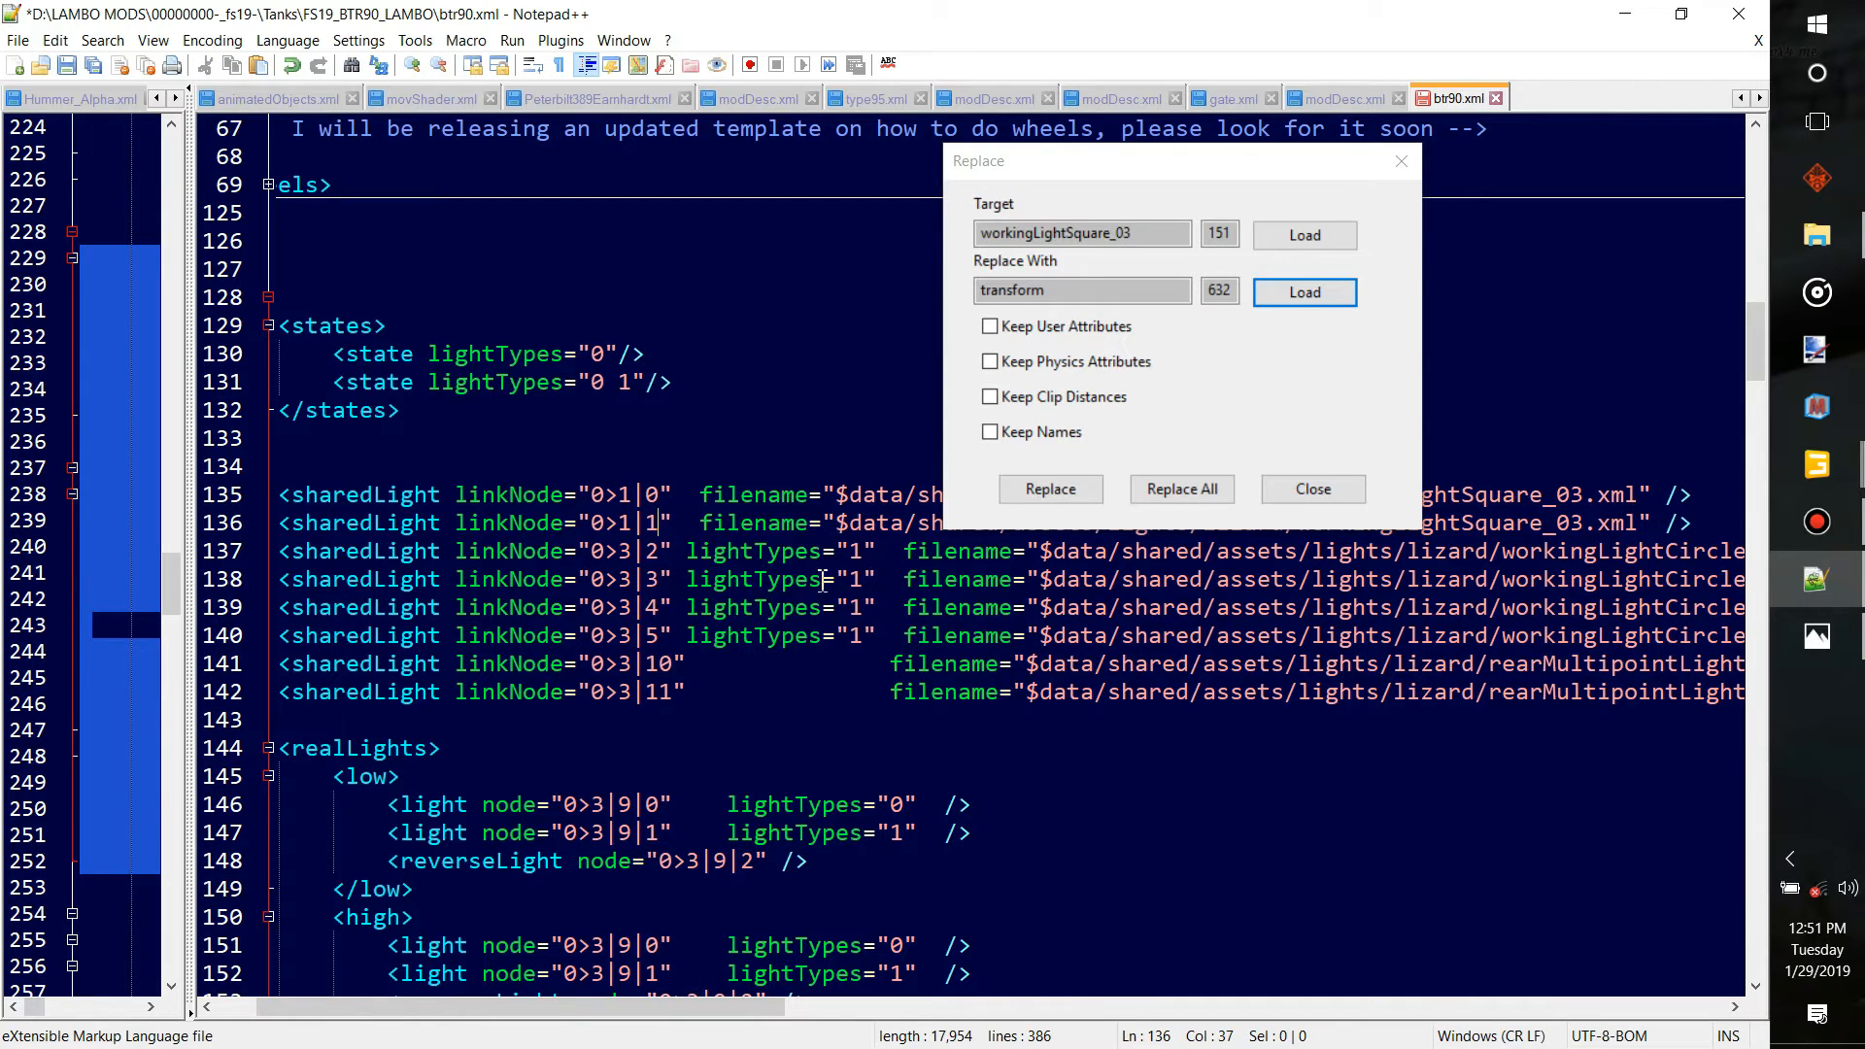
In GIANTS Editor, replace the remaining workingLightSquare_03 in the Lights group with the root-level transform and select its replacement
mouse_move(1817, 465)
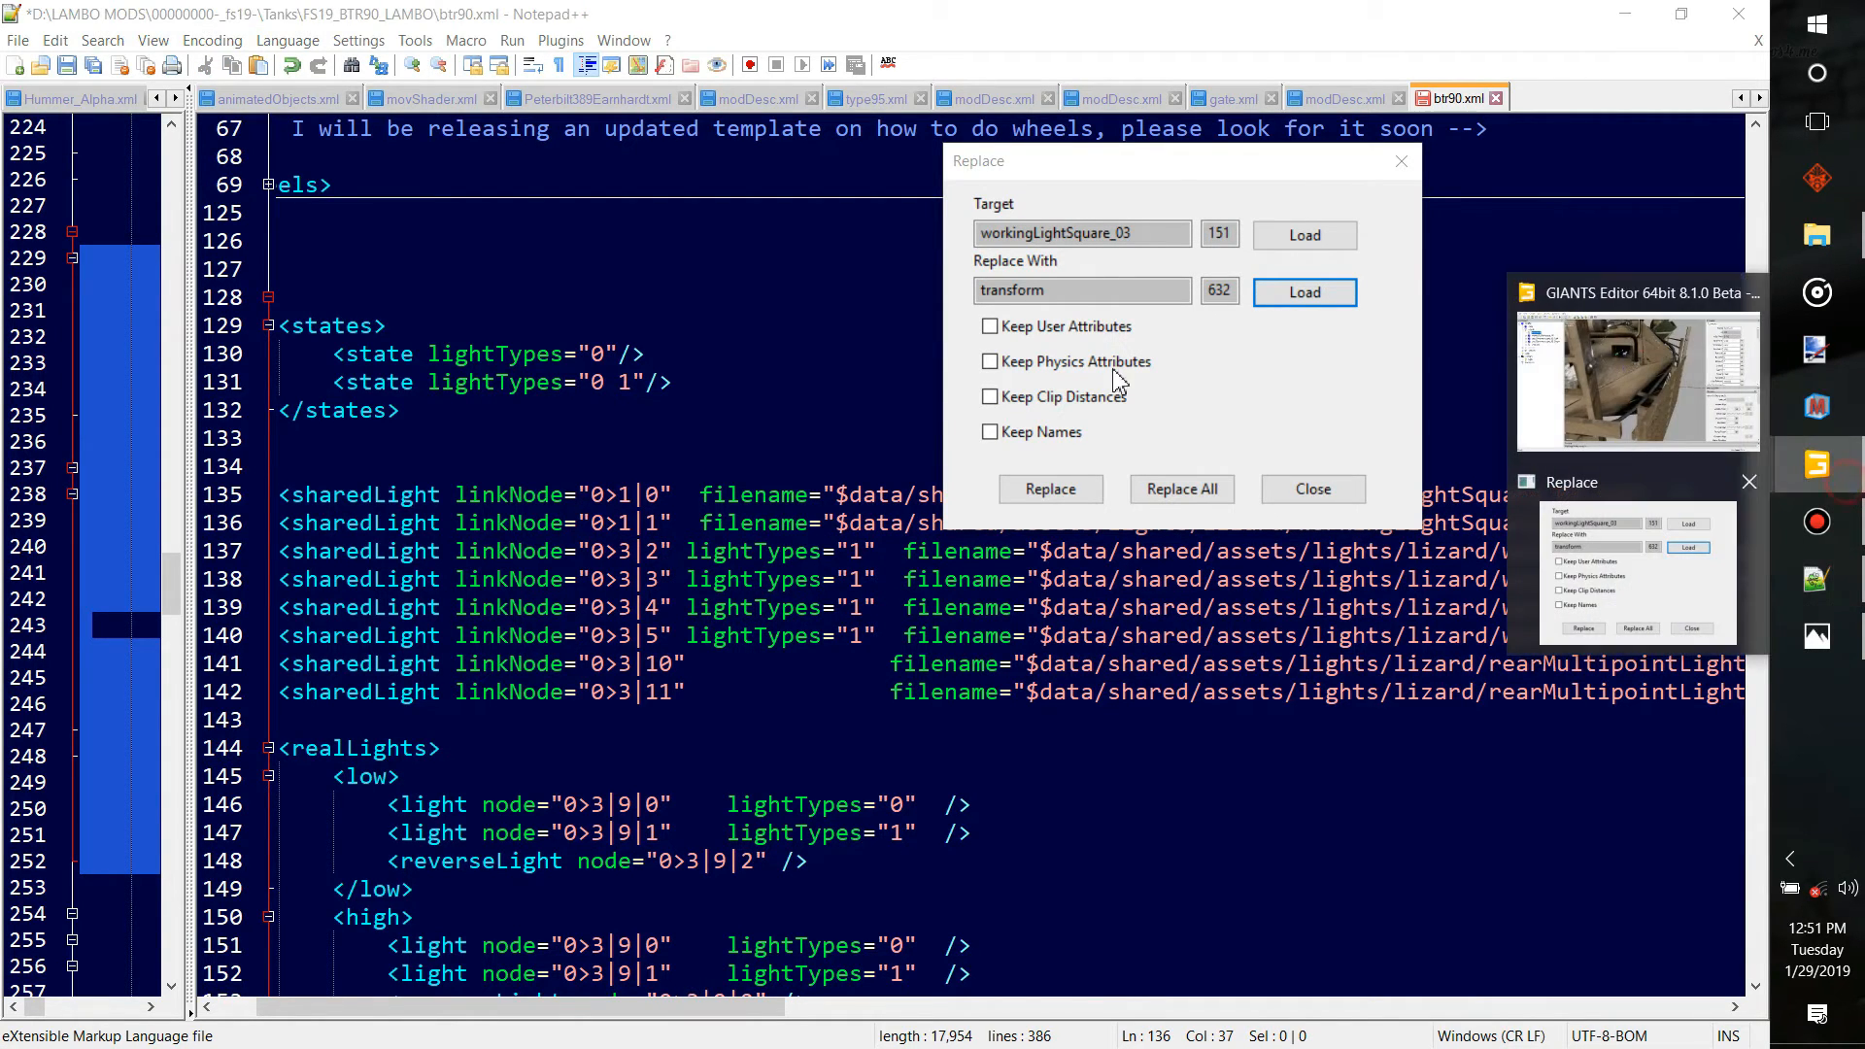
click(1624, 387)
click(153, 201)
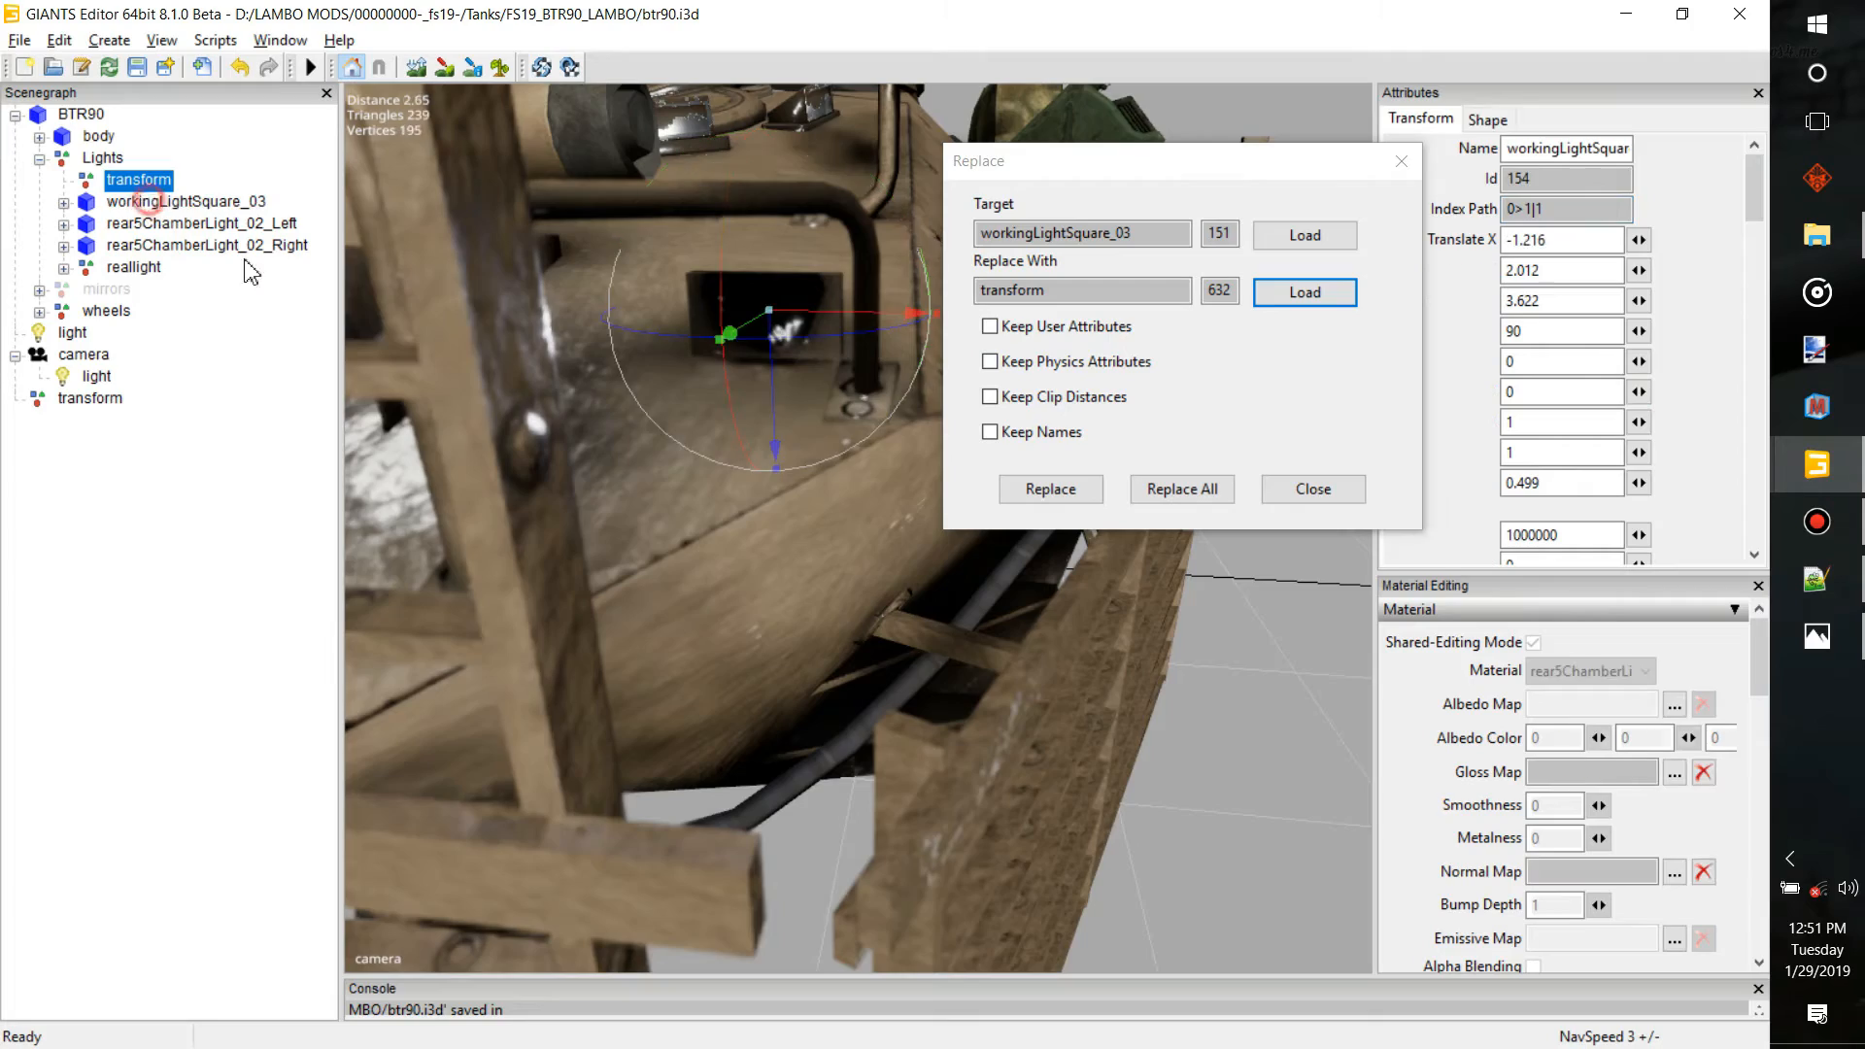
key(f)
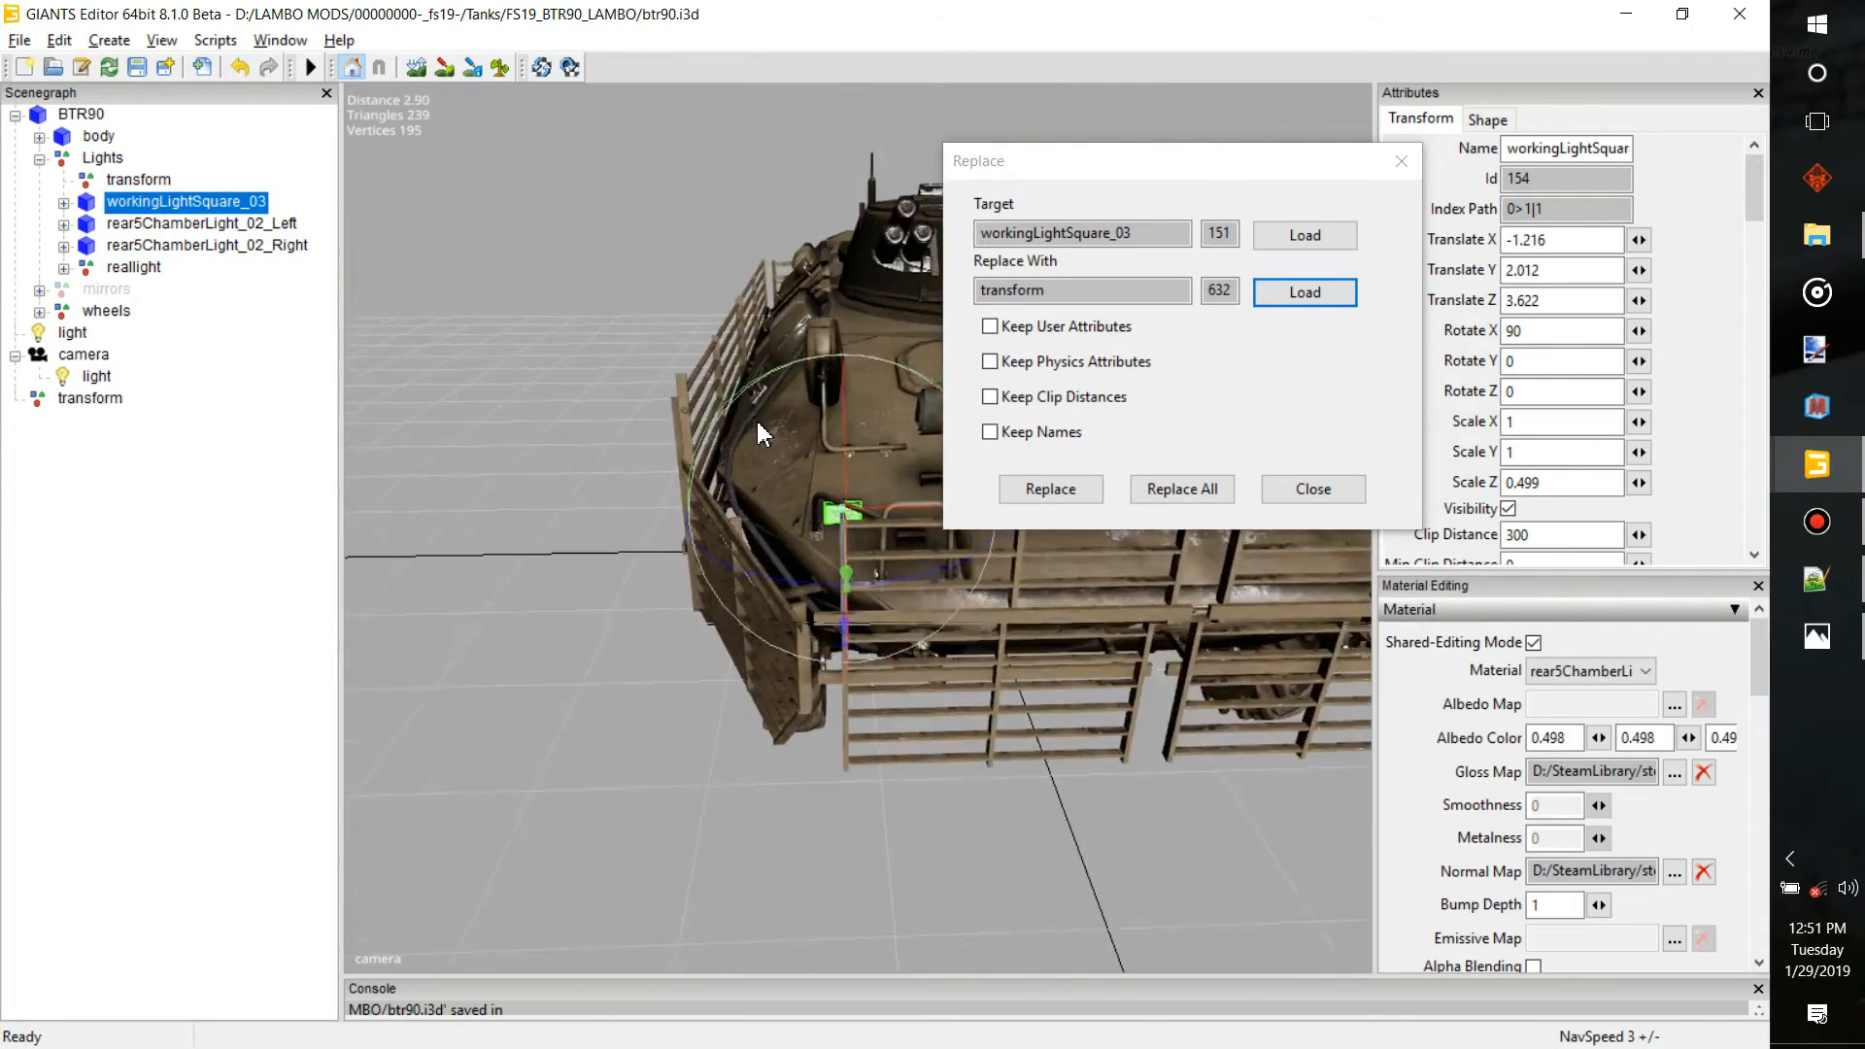
alt+drag(751, 400, 1063, 410)
key(f)
click(1305, 235)
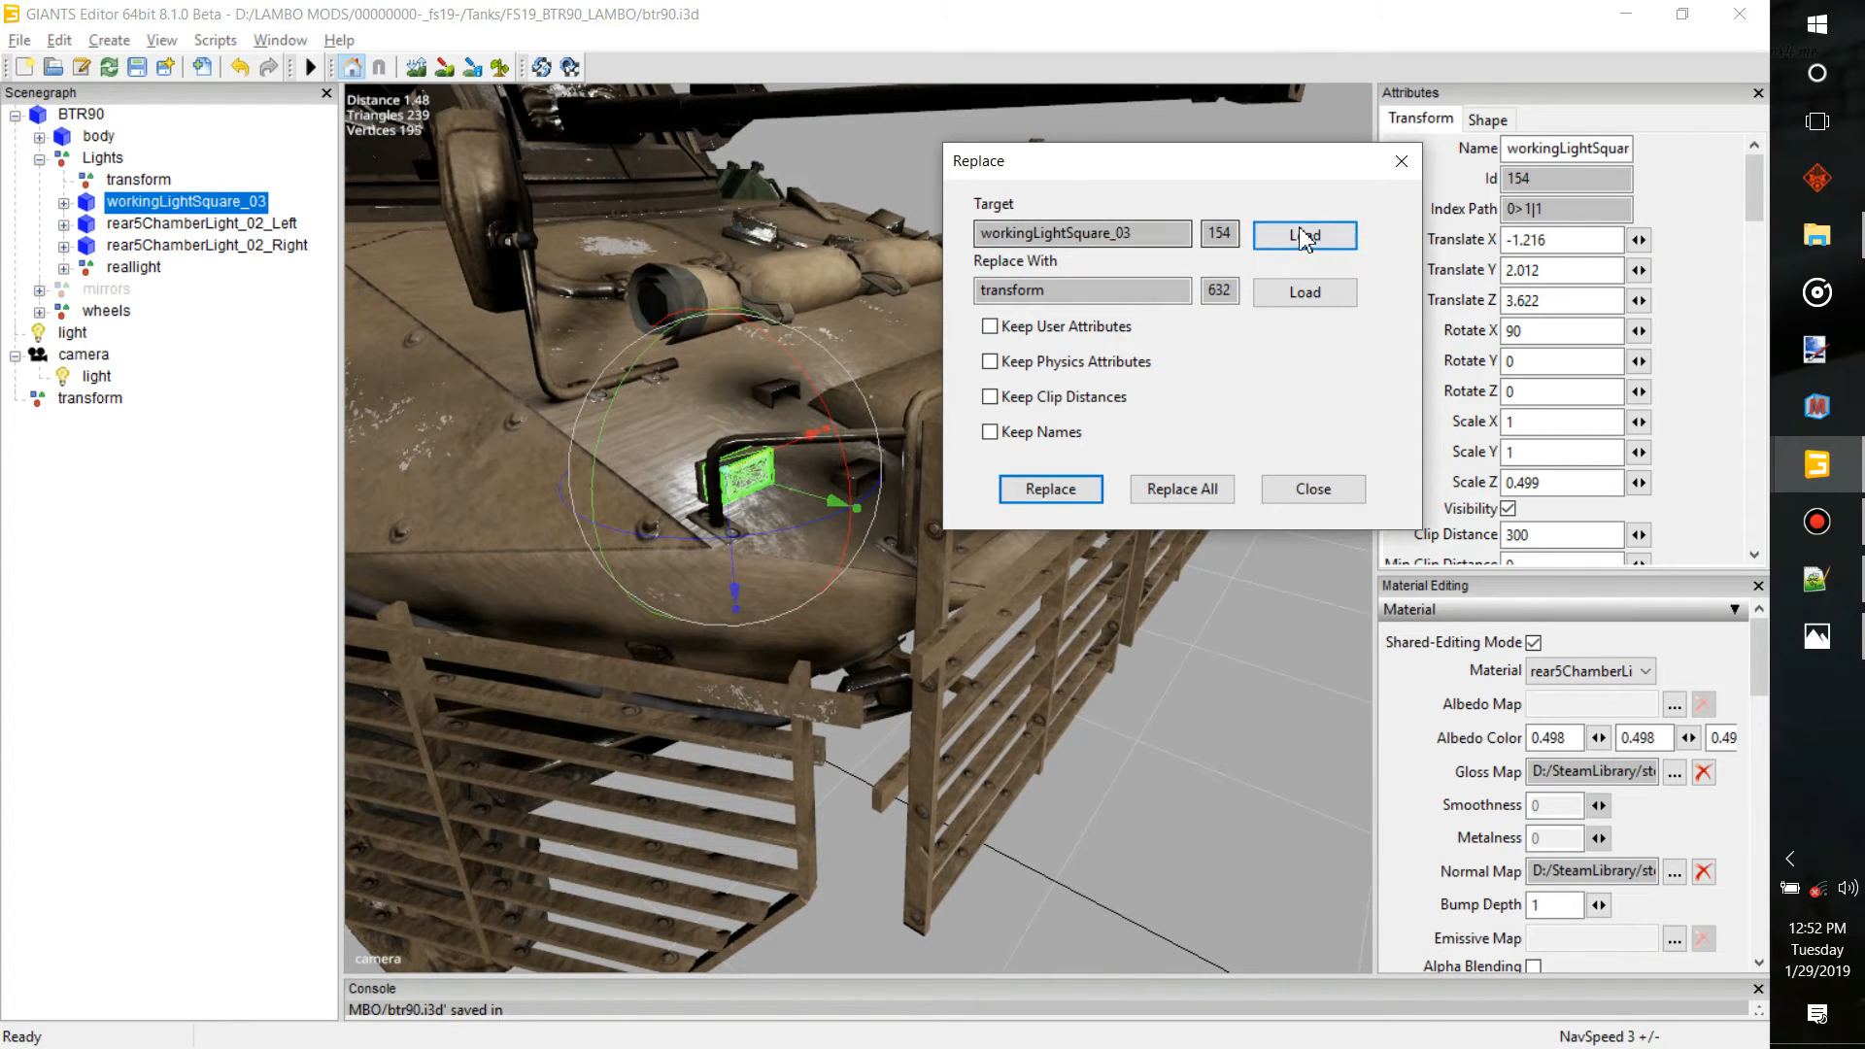
click(1083, 501)
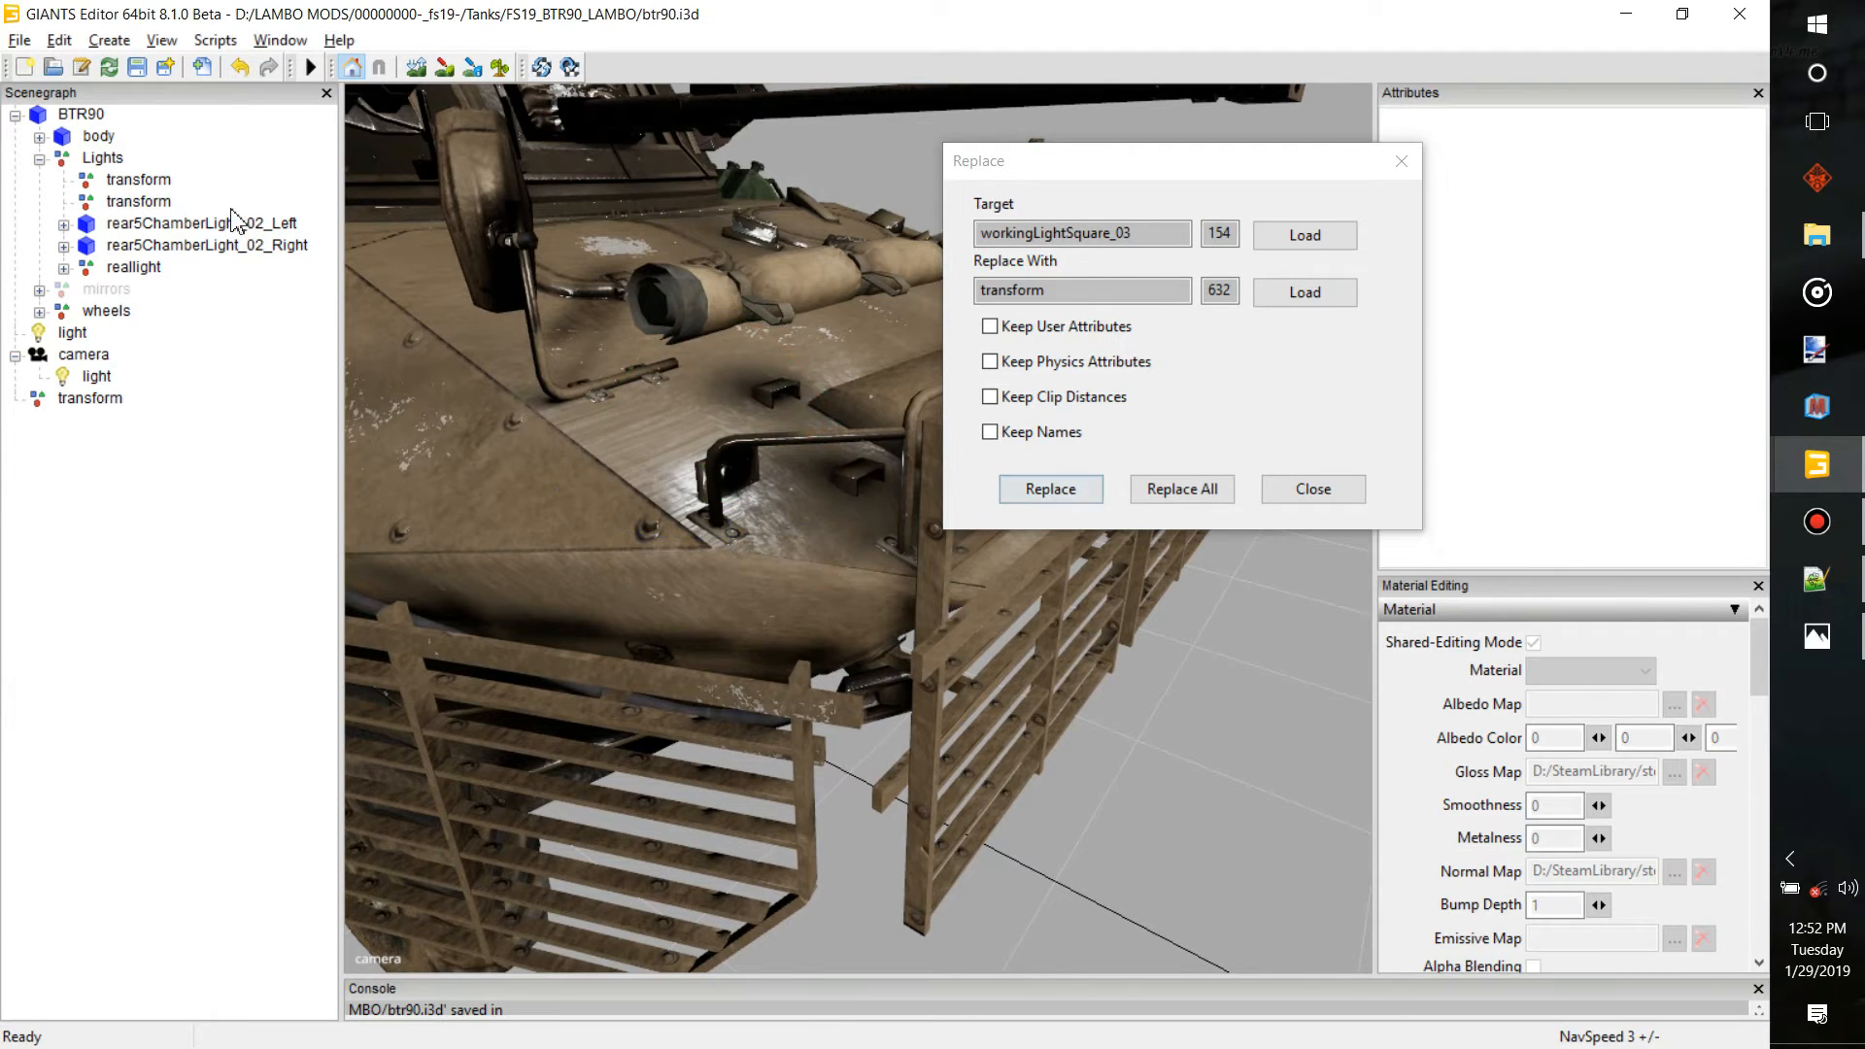
click(143, 204)
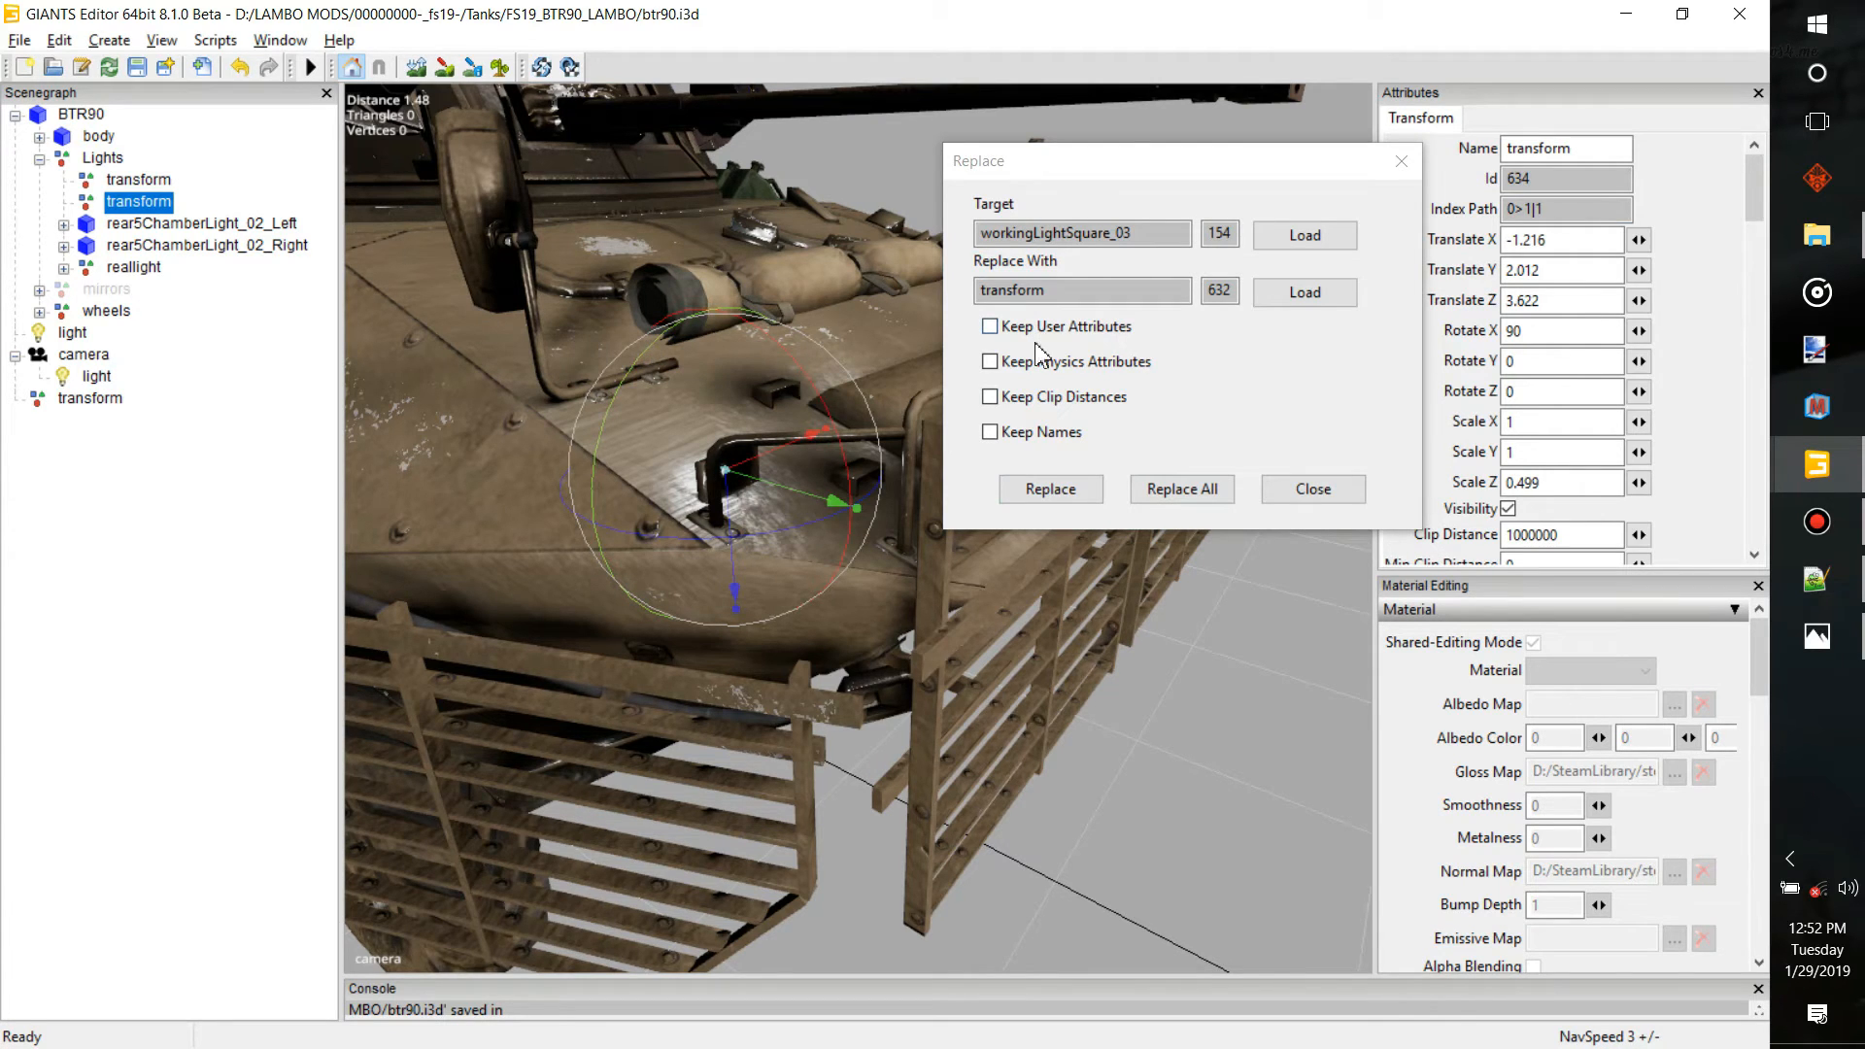
In btr90.xml in Notepad++, add lightTypes="1" to the second sharedLight entry, before its filename
click(1817, 580)
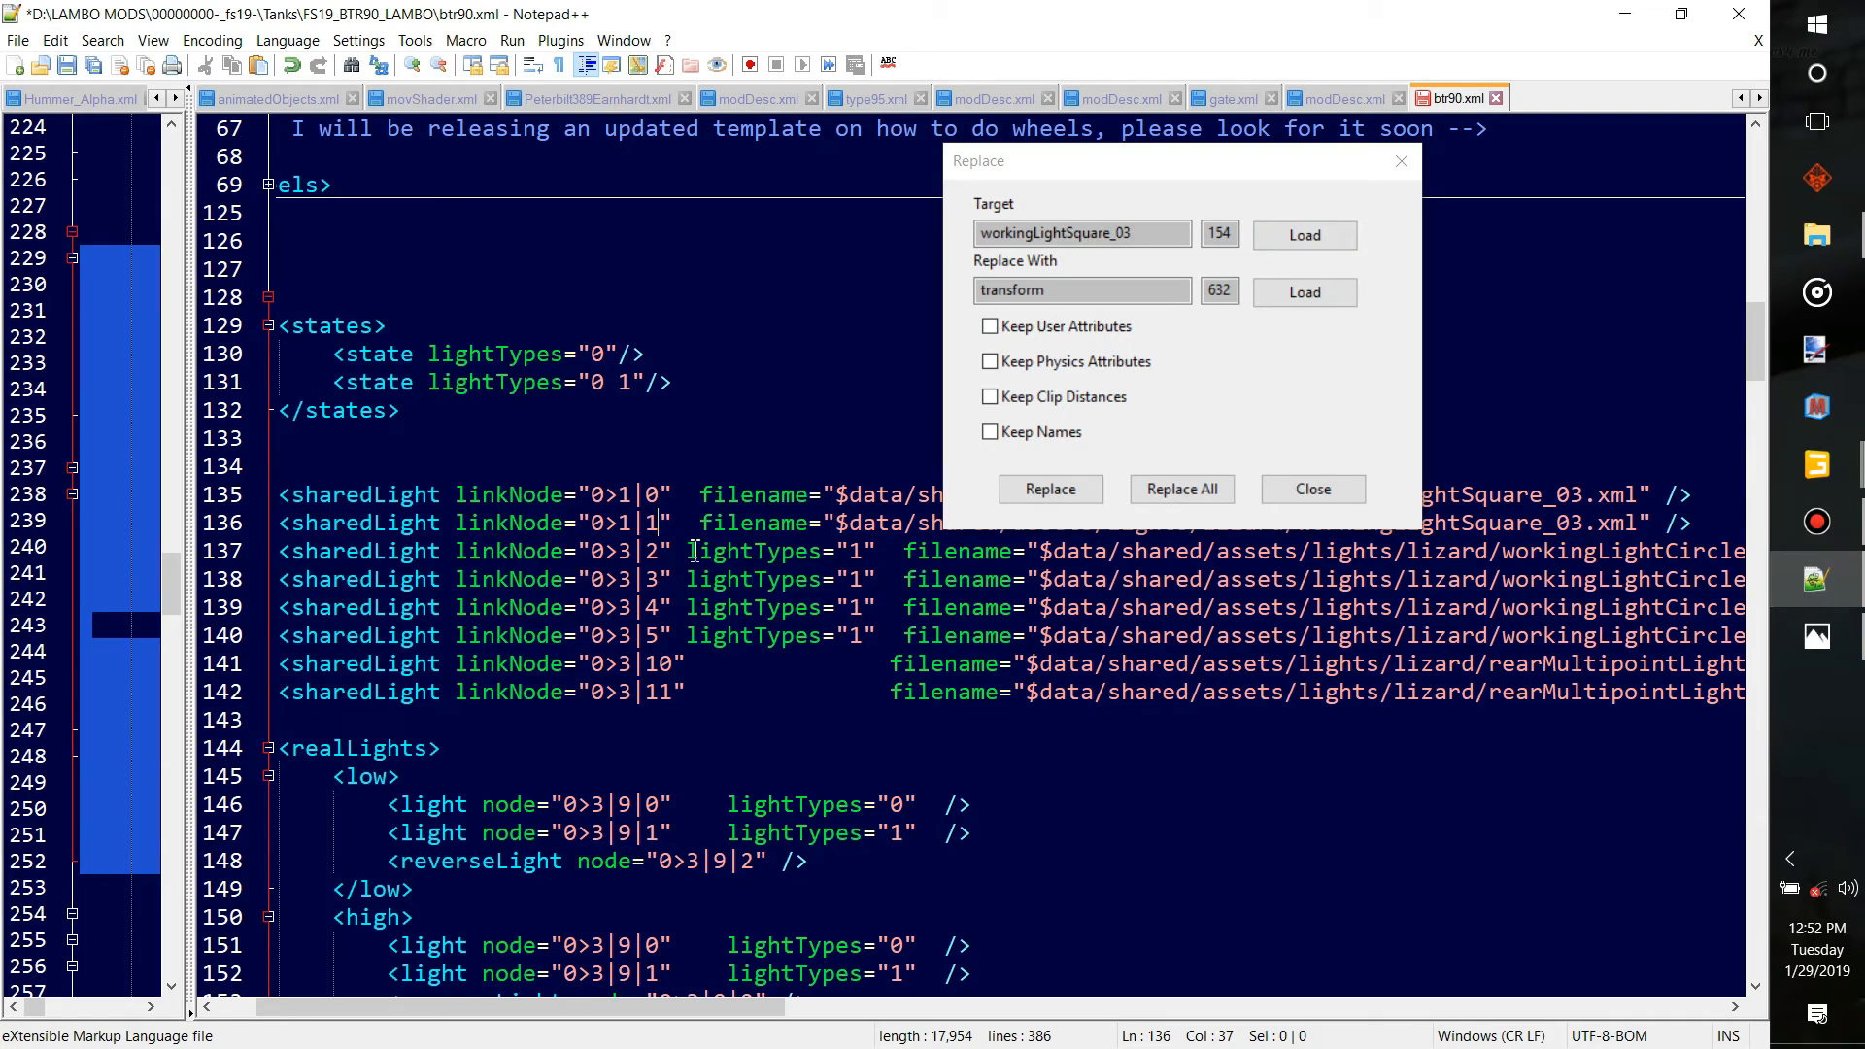
drag(687, 552, 875, 551)
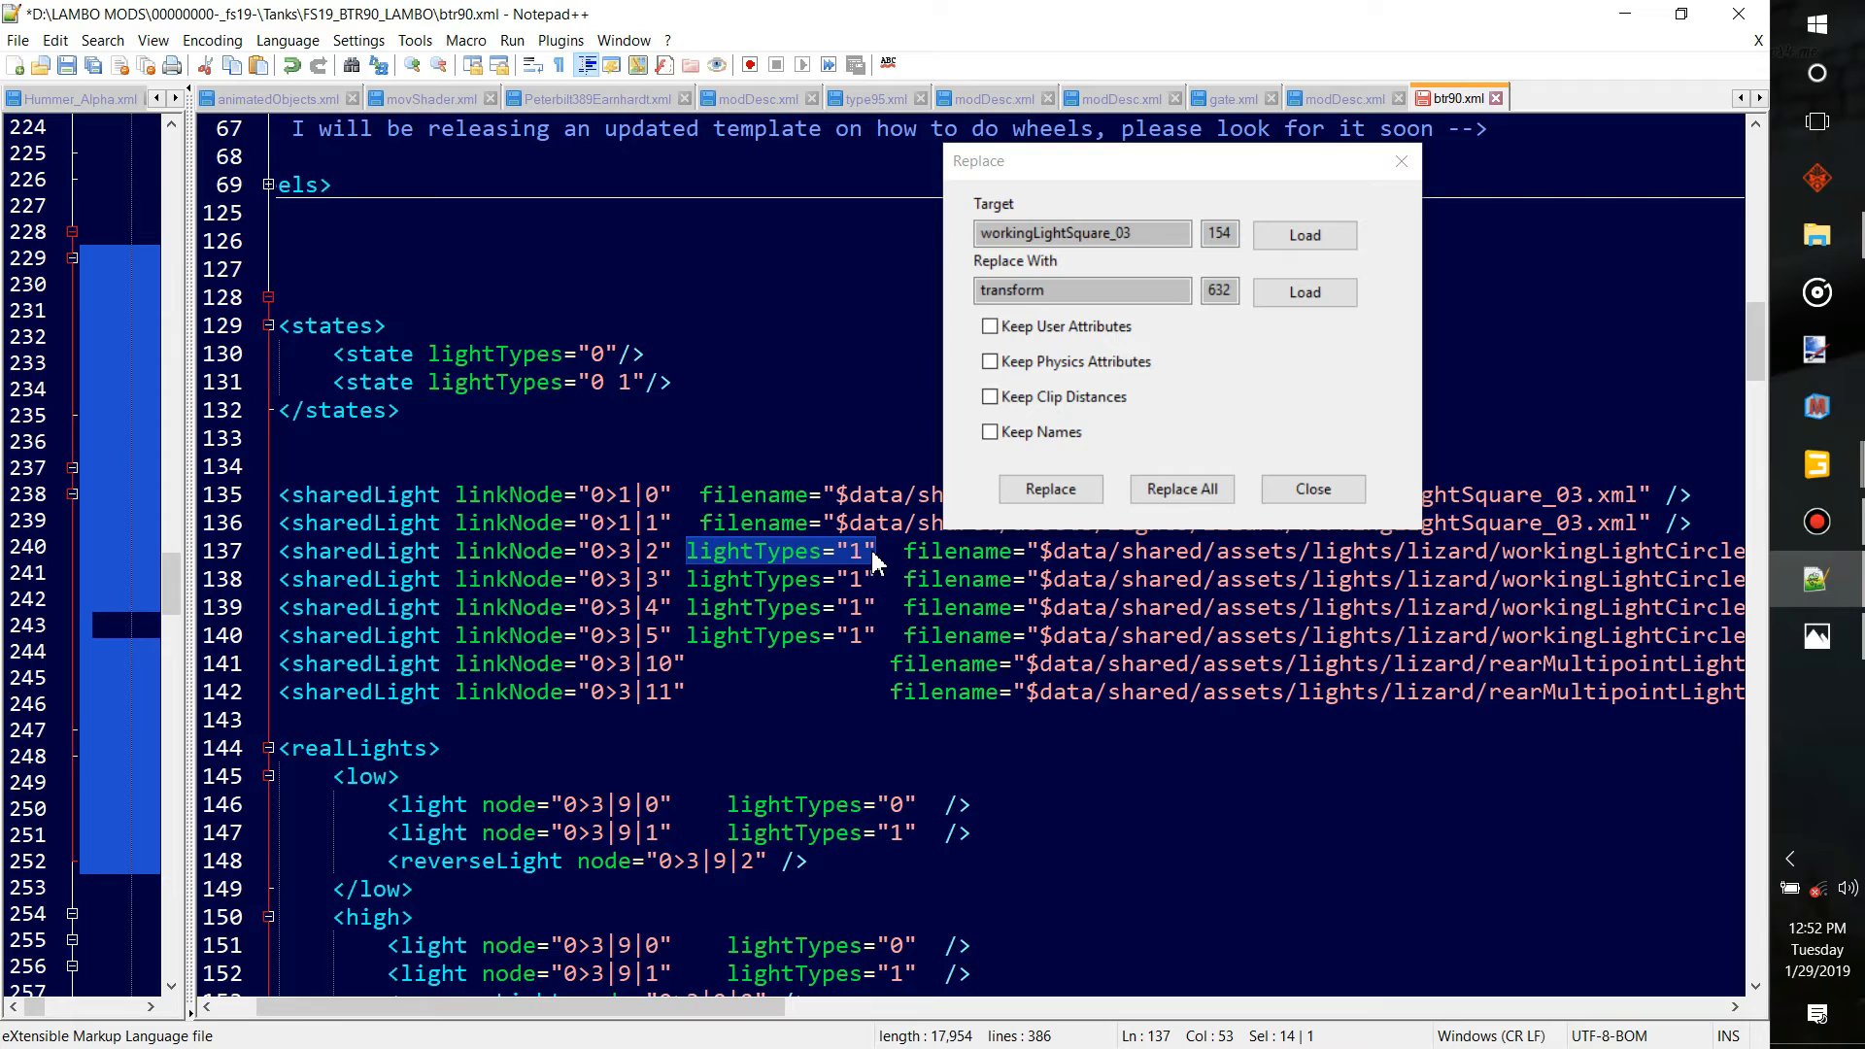
click(687, 521)
text(lightTypes="1")
drag(1161, 160, 1266, 740)
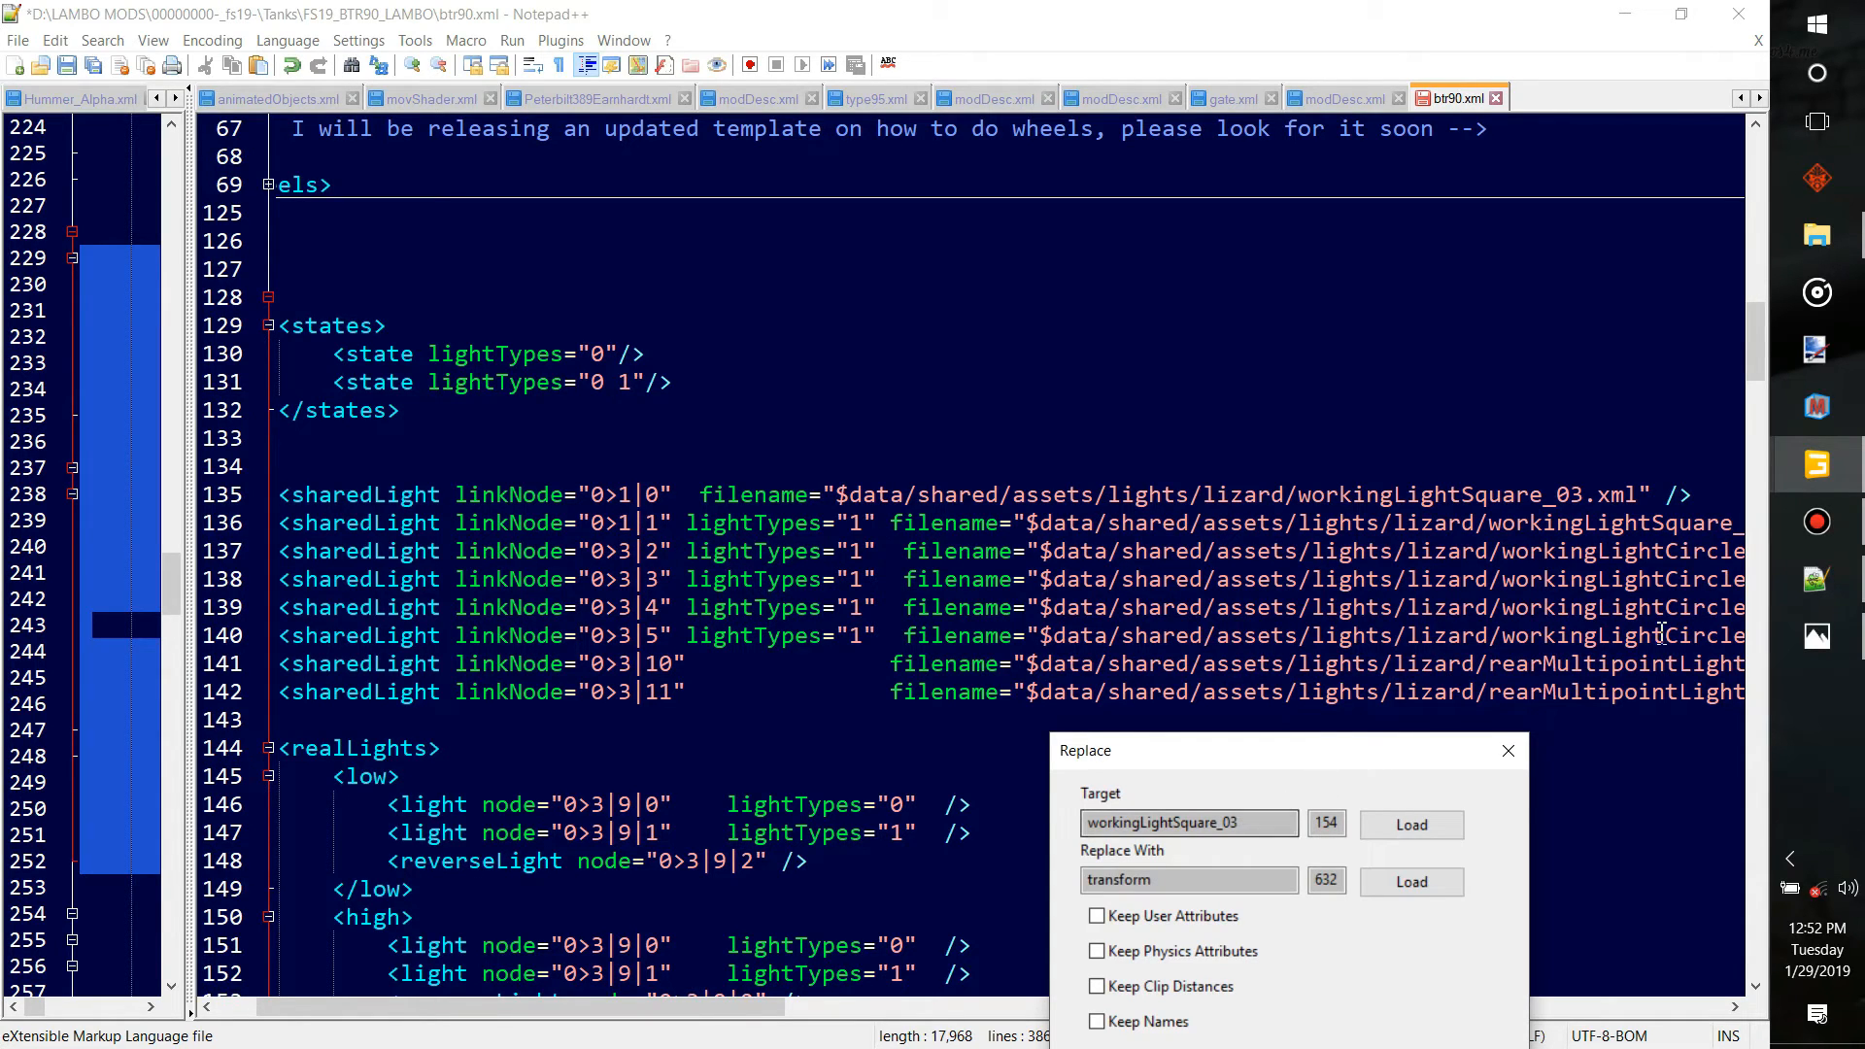
In GIANTS Editor, replace rear5ChamberLight_02_Left in the Lights group with the root-level transform
mouse_move(1836, 486)
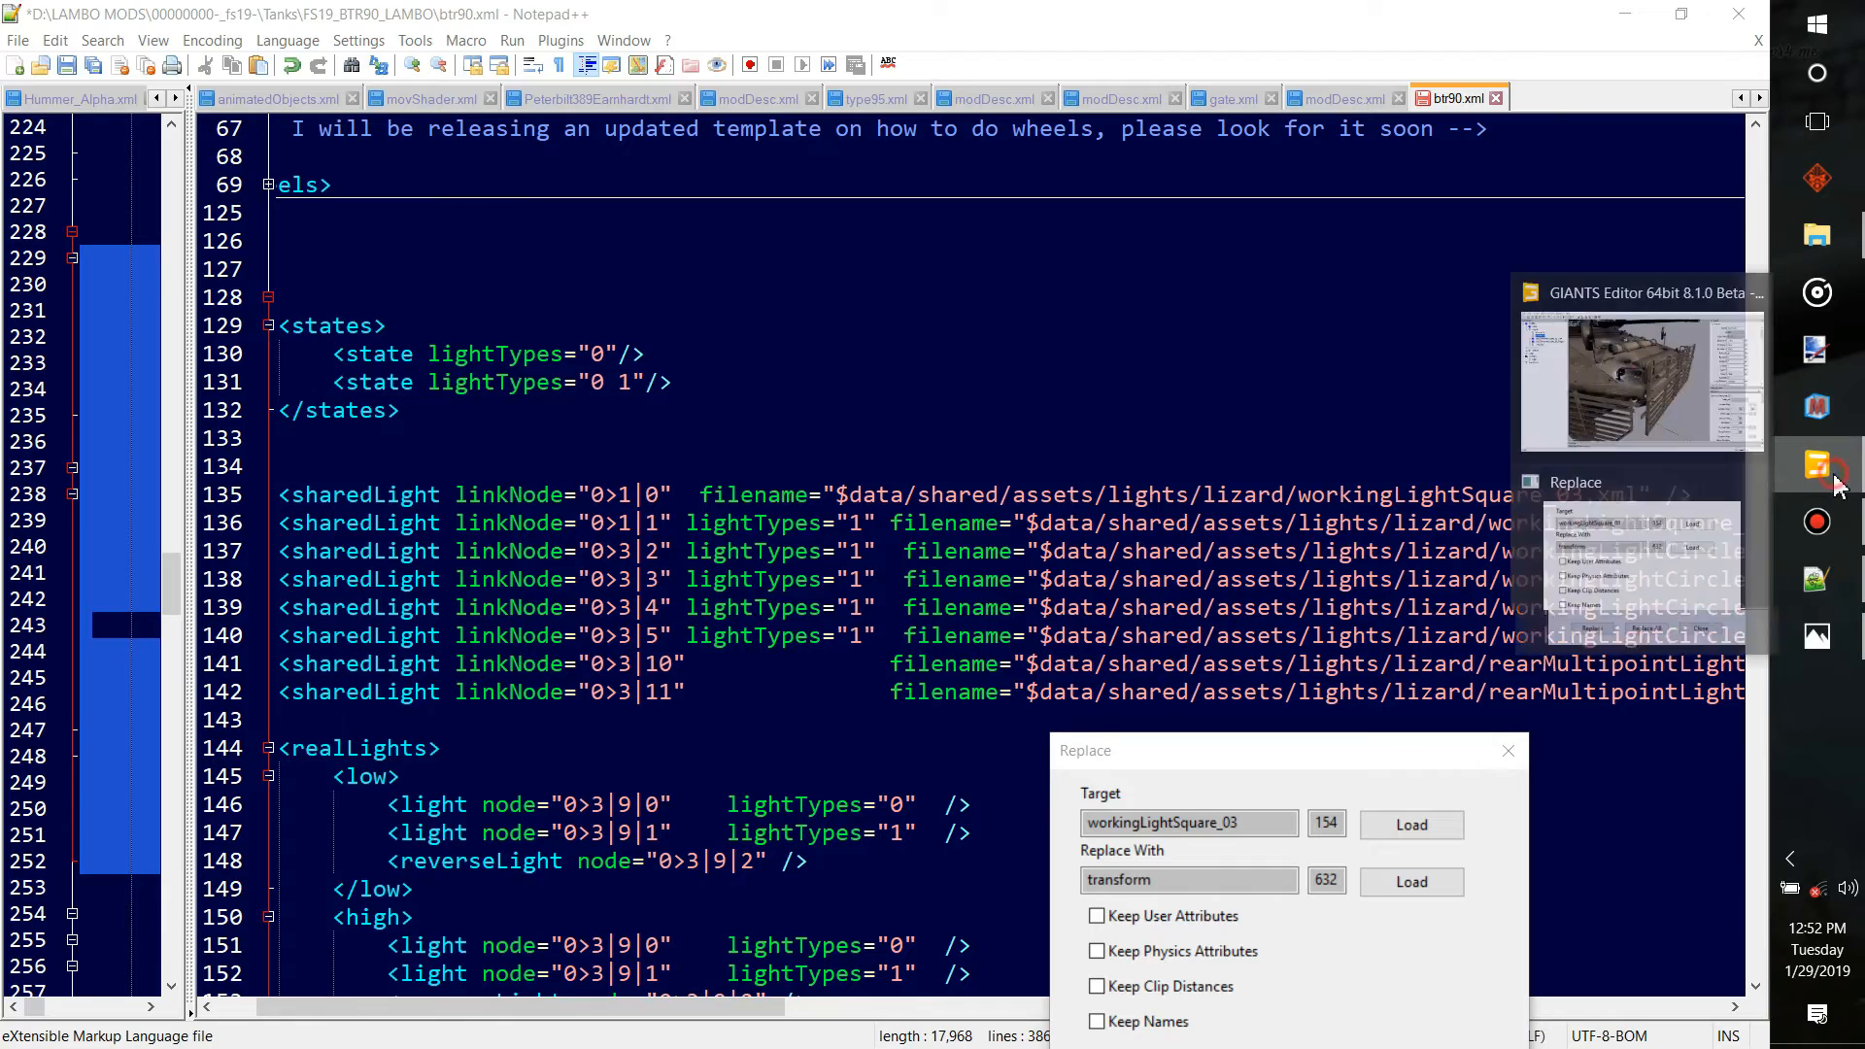
click(1676, 418)
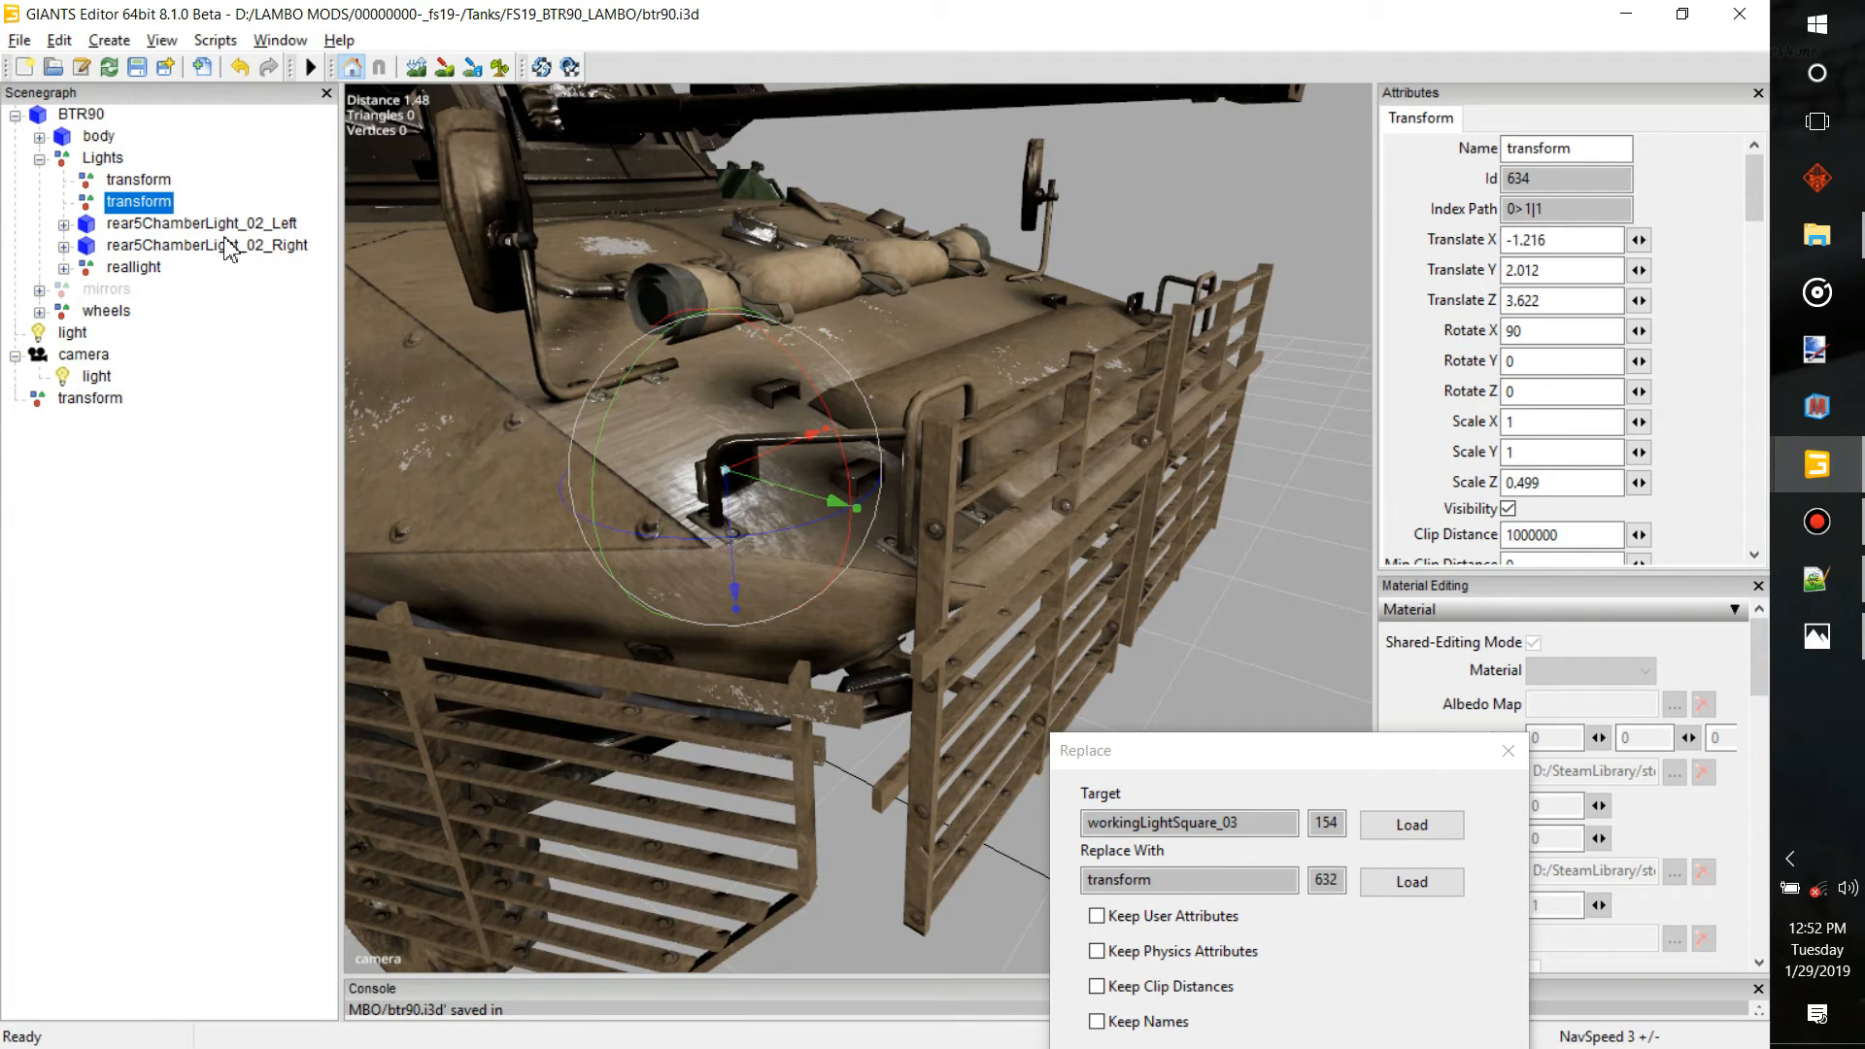
click(194, 223)
key(f)
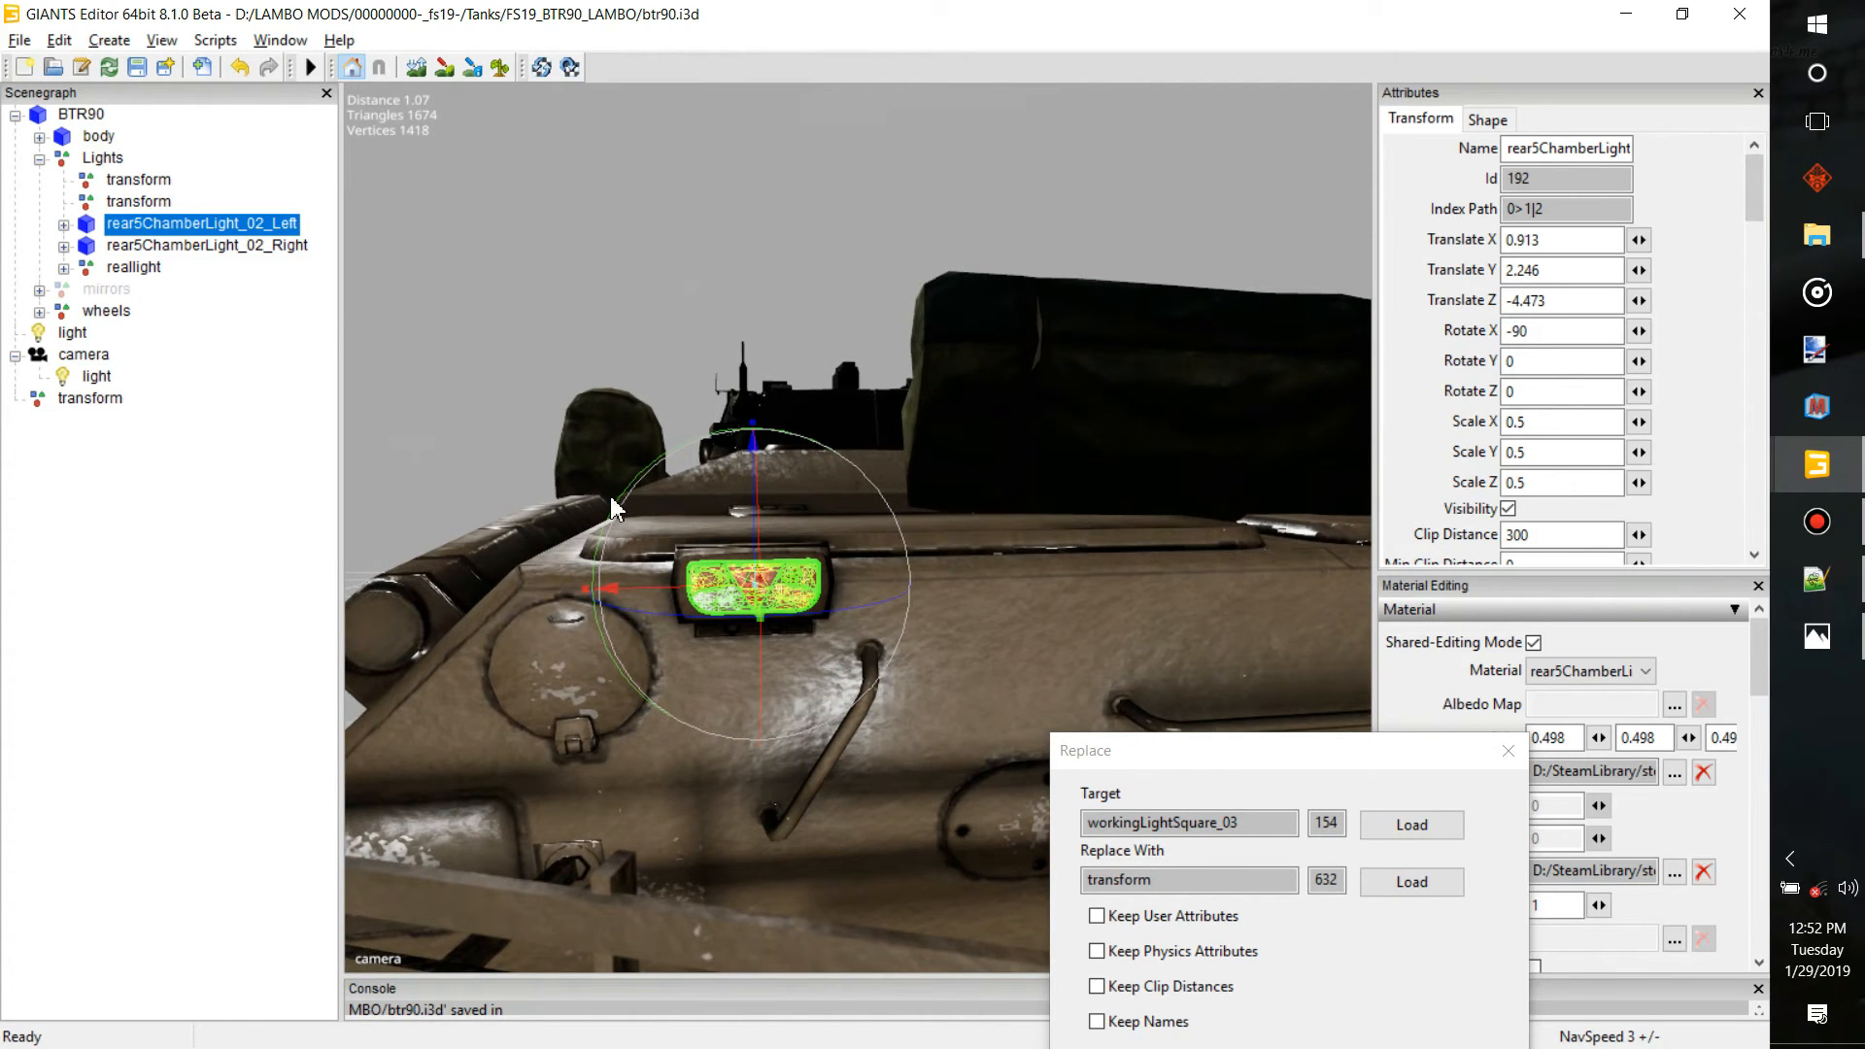
drag(1346, 745, 1242, 431)
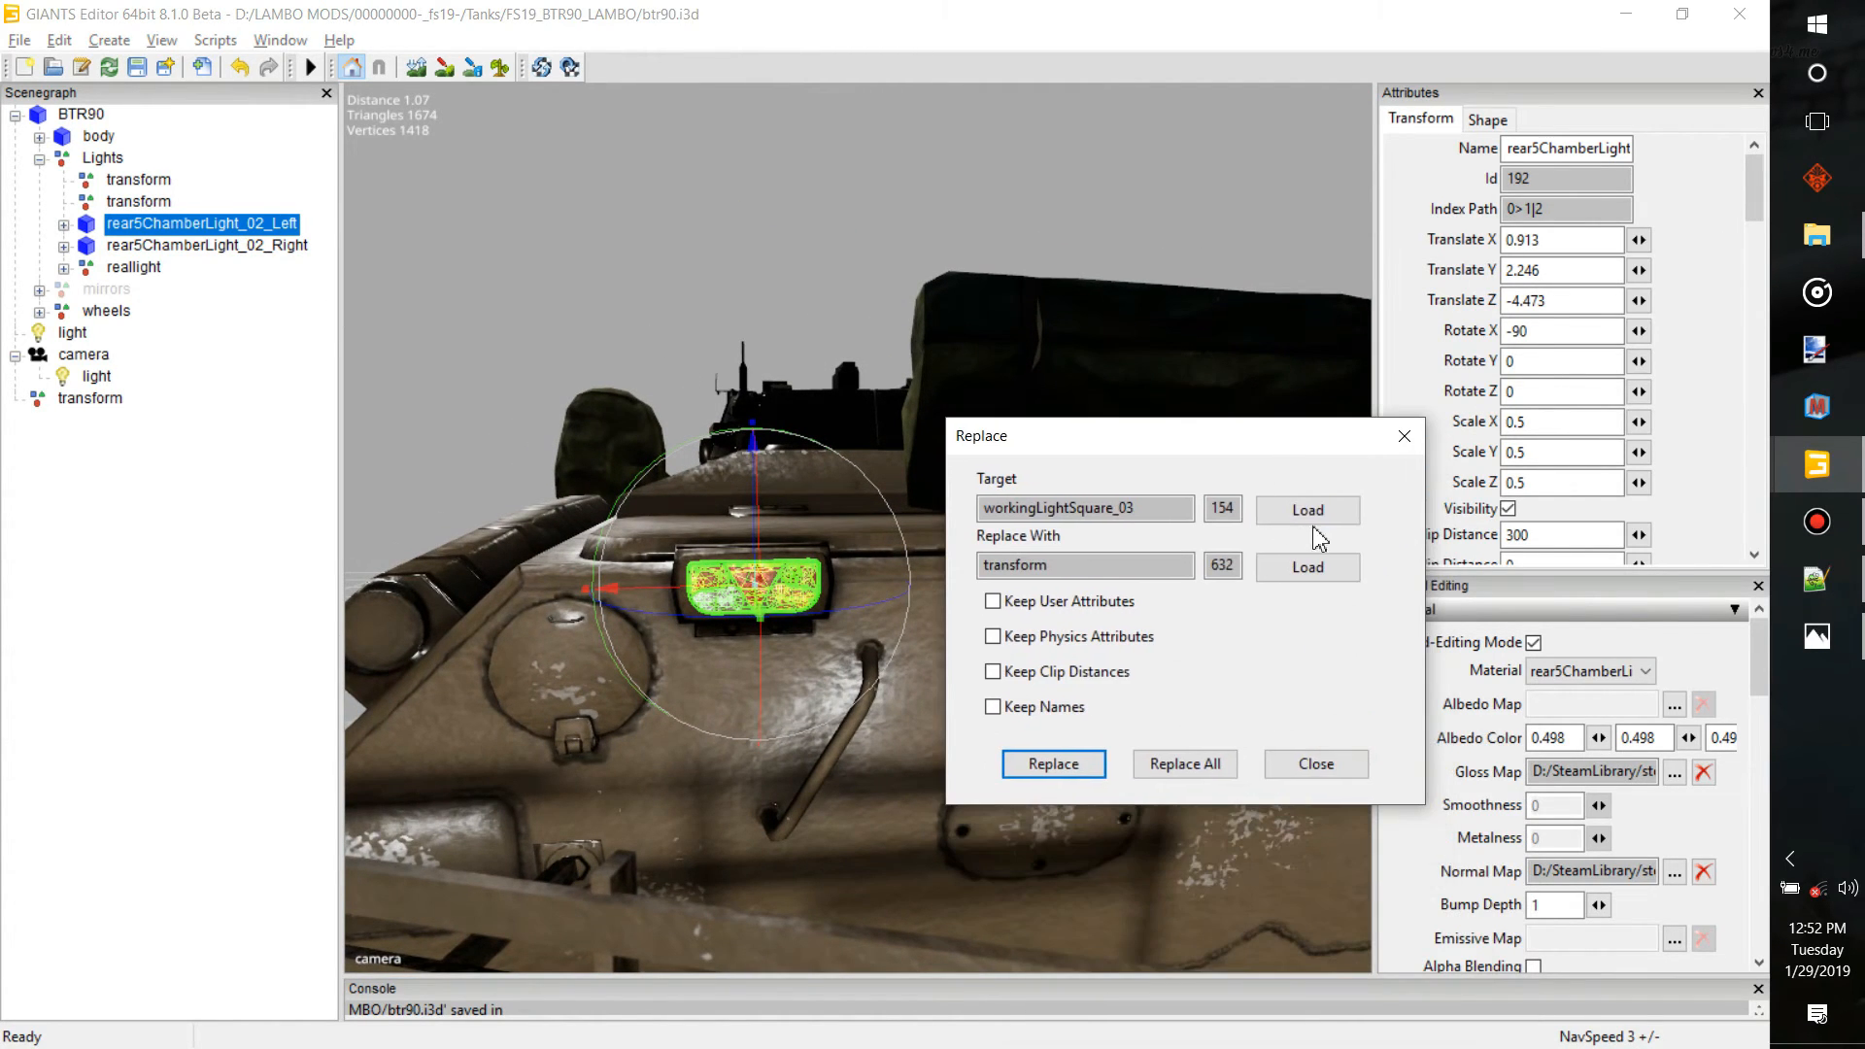
click(1308, 510)
click(89, 413)
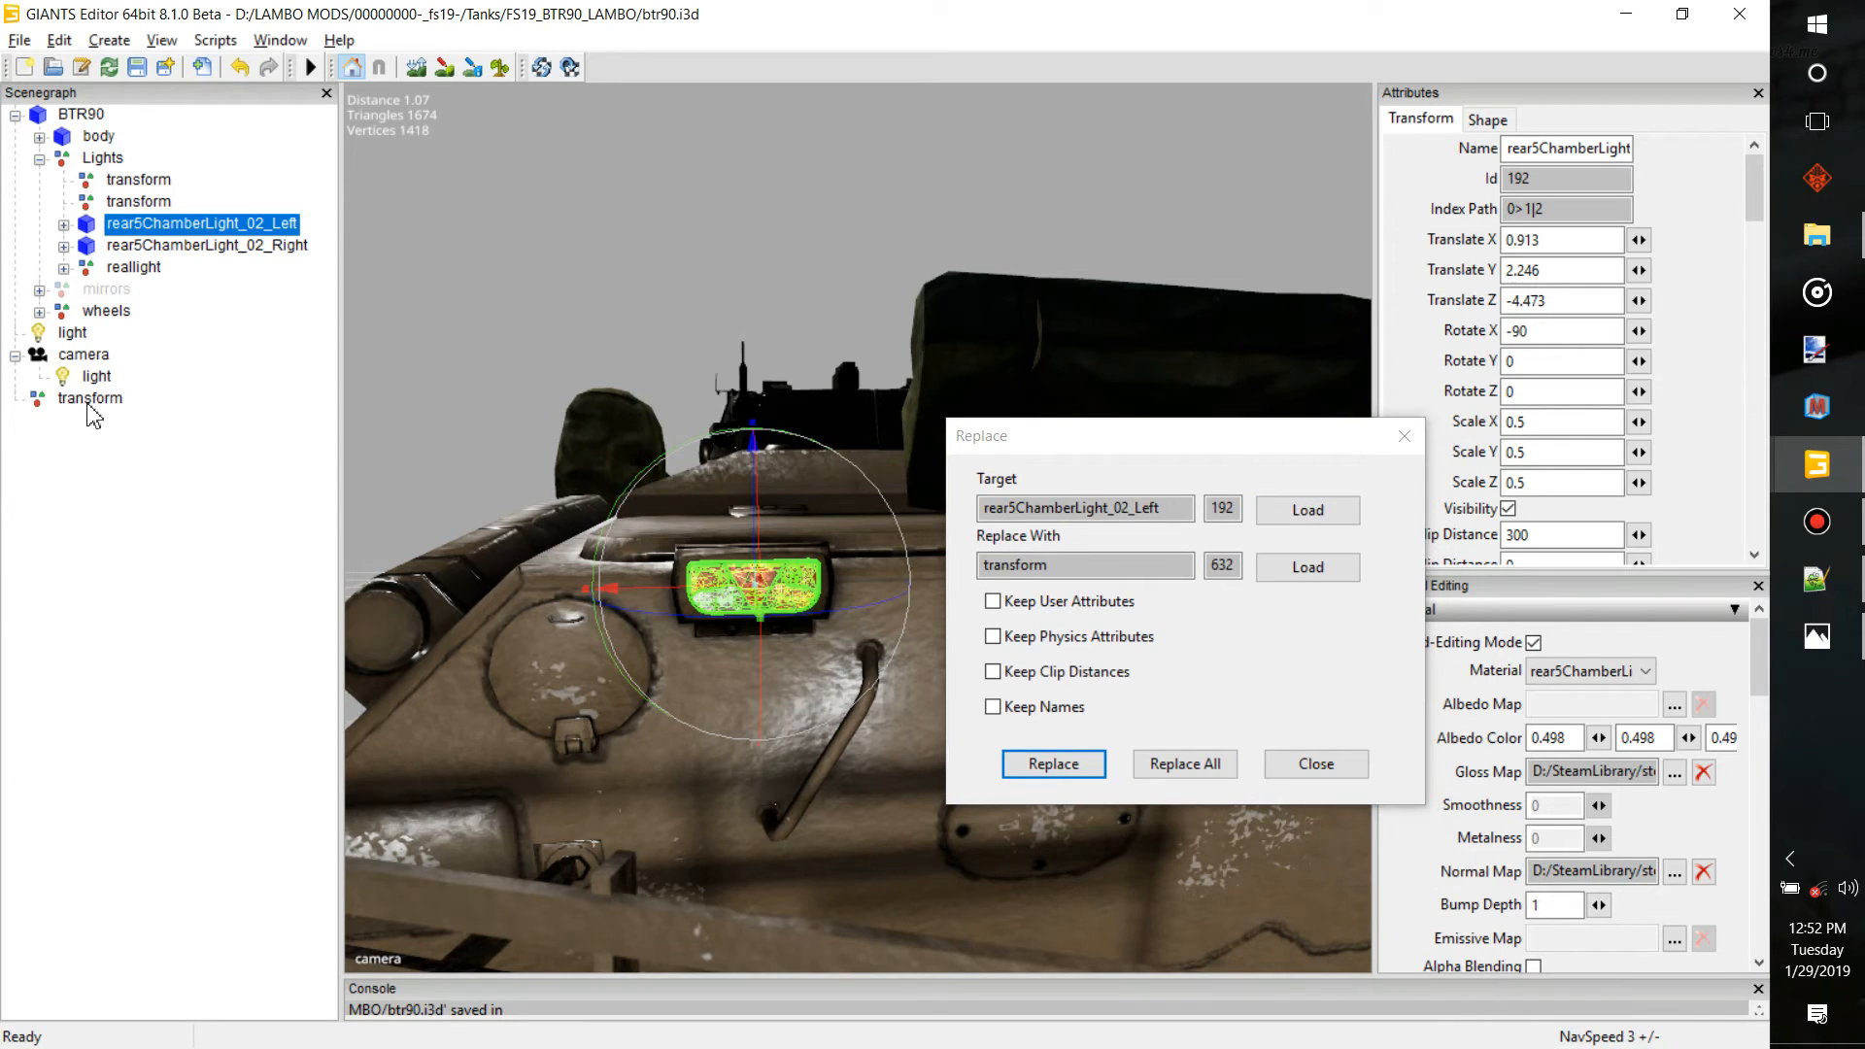
click(1053, 764)
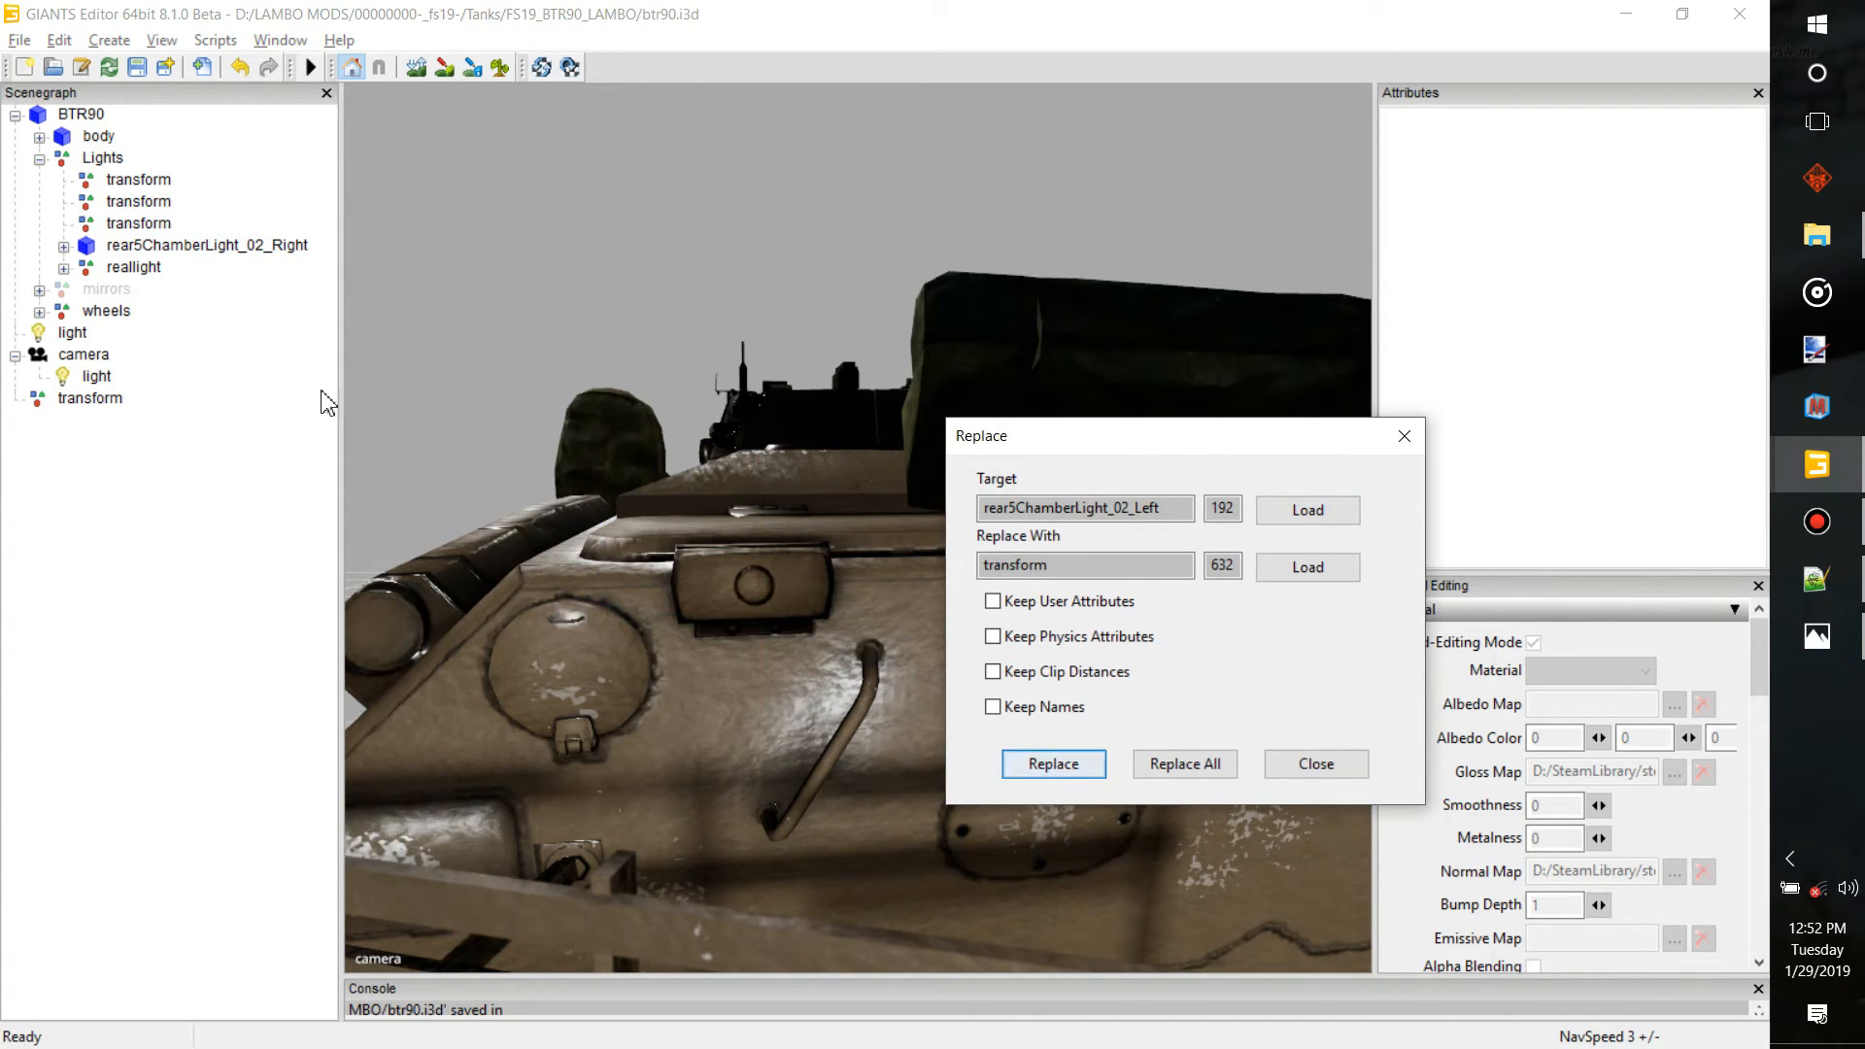
Copy the index path of the third transform in Lights into the third sharedLight's linkNode in btr90.xml in Notepad++, making it 0>1|2
click(141, 224)
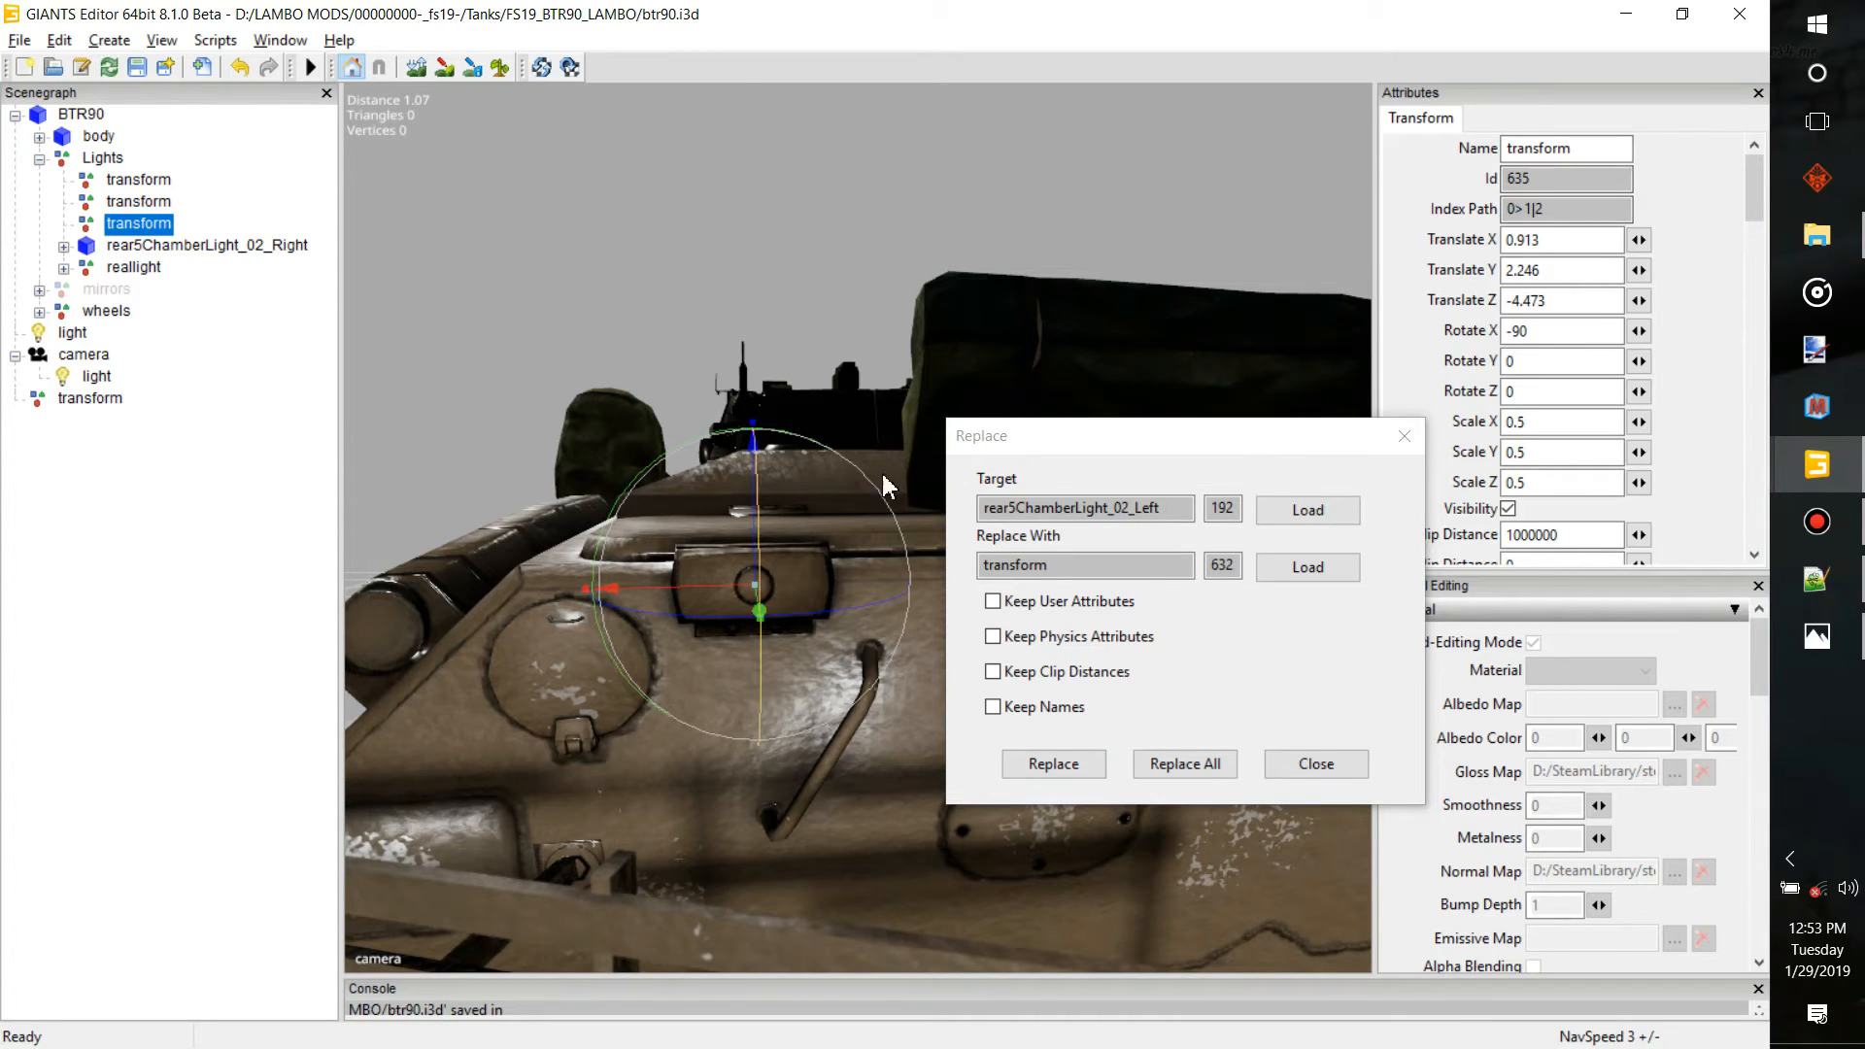
double_click(1584, 209)
key(ctrl+c)
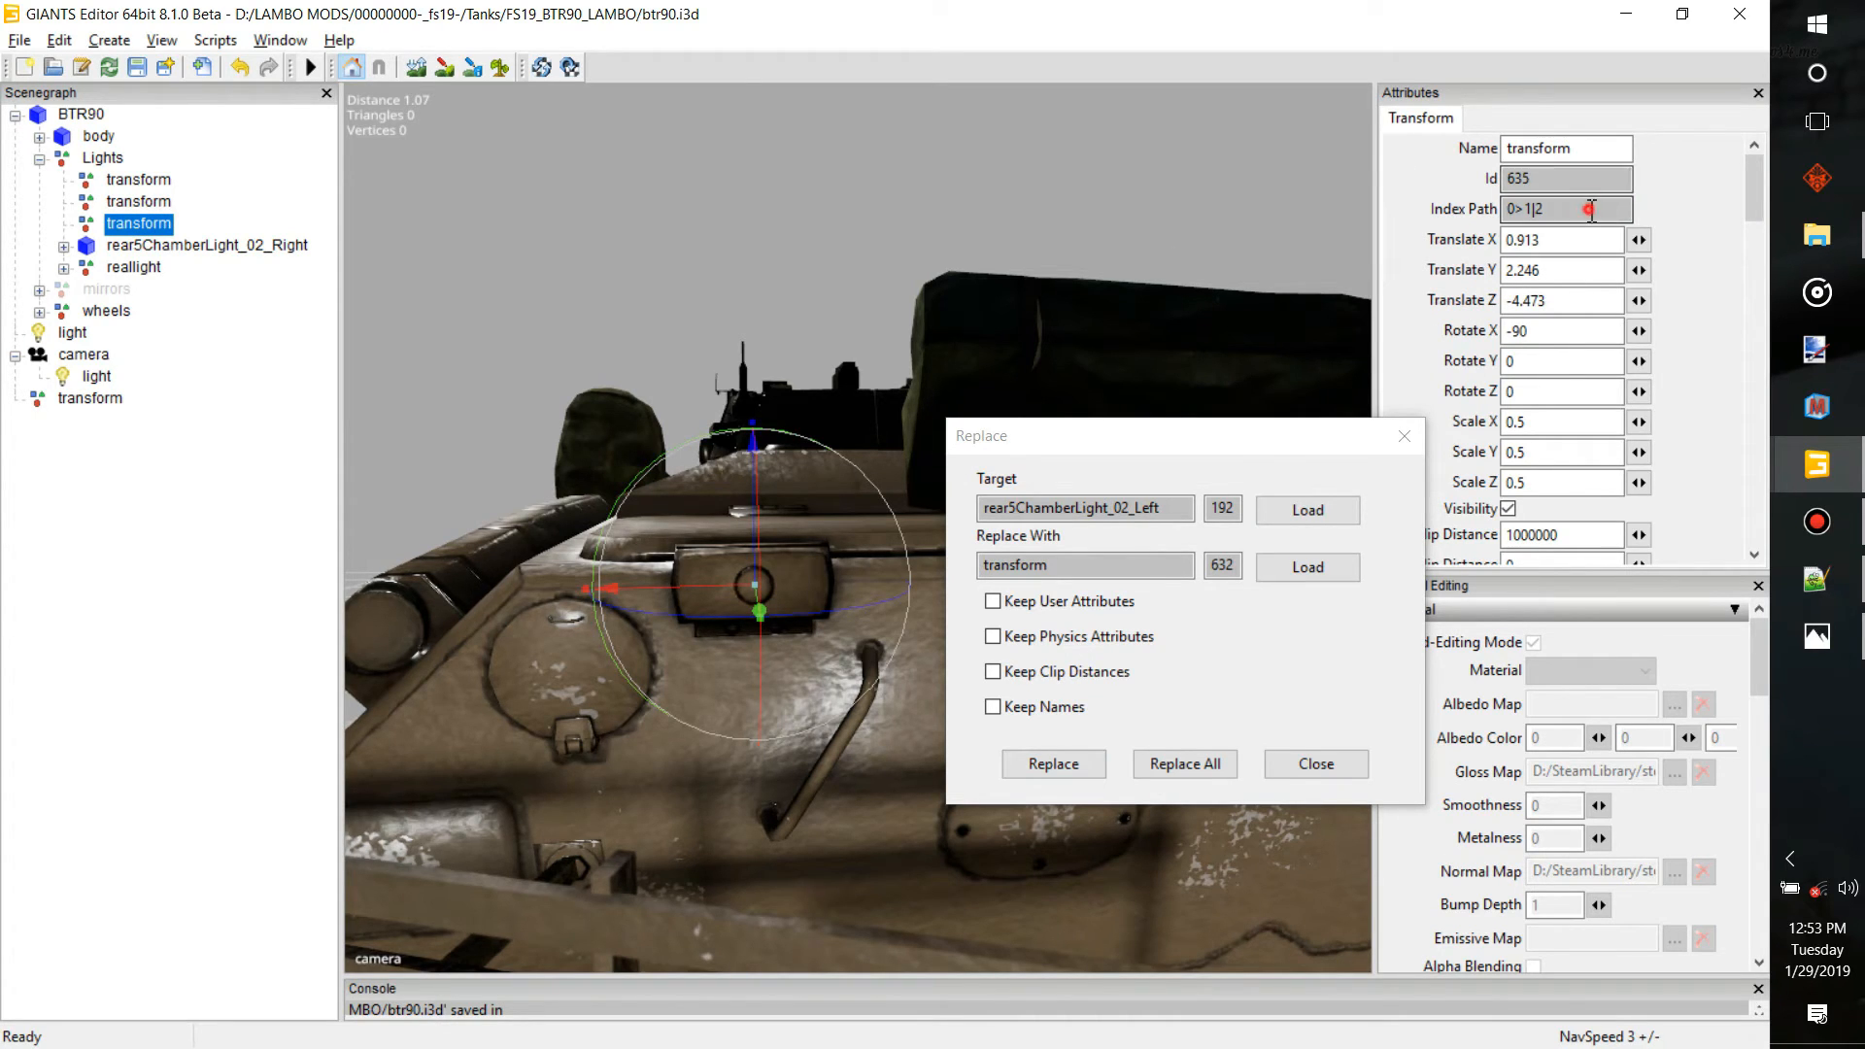
click(1817, 580)
drag(591, 551, 665, 553)
key(ctrl+v)
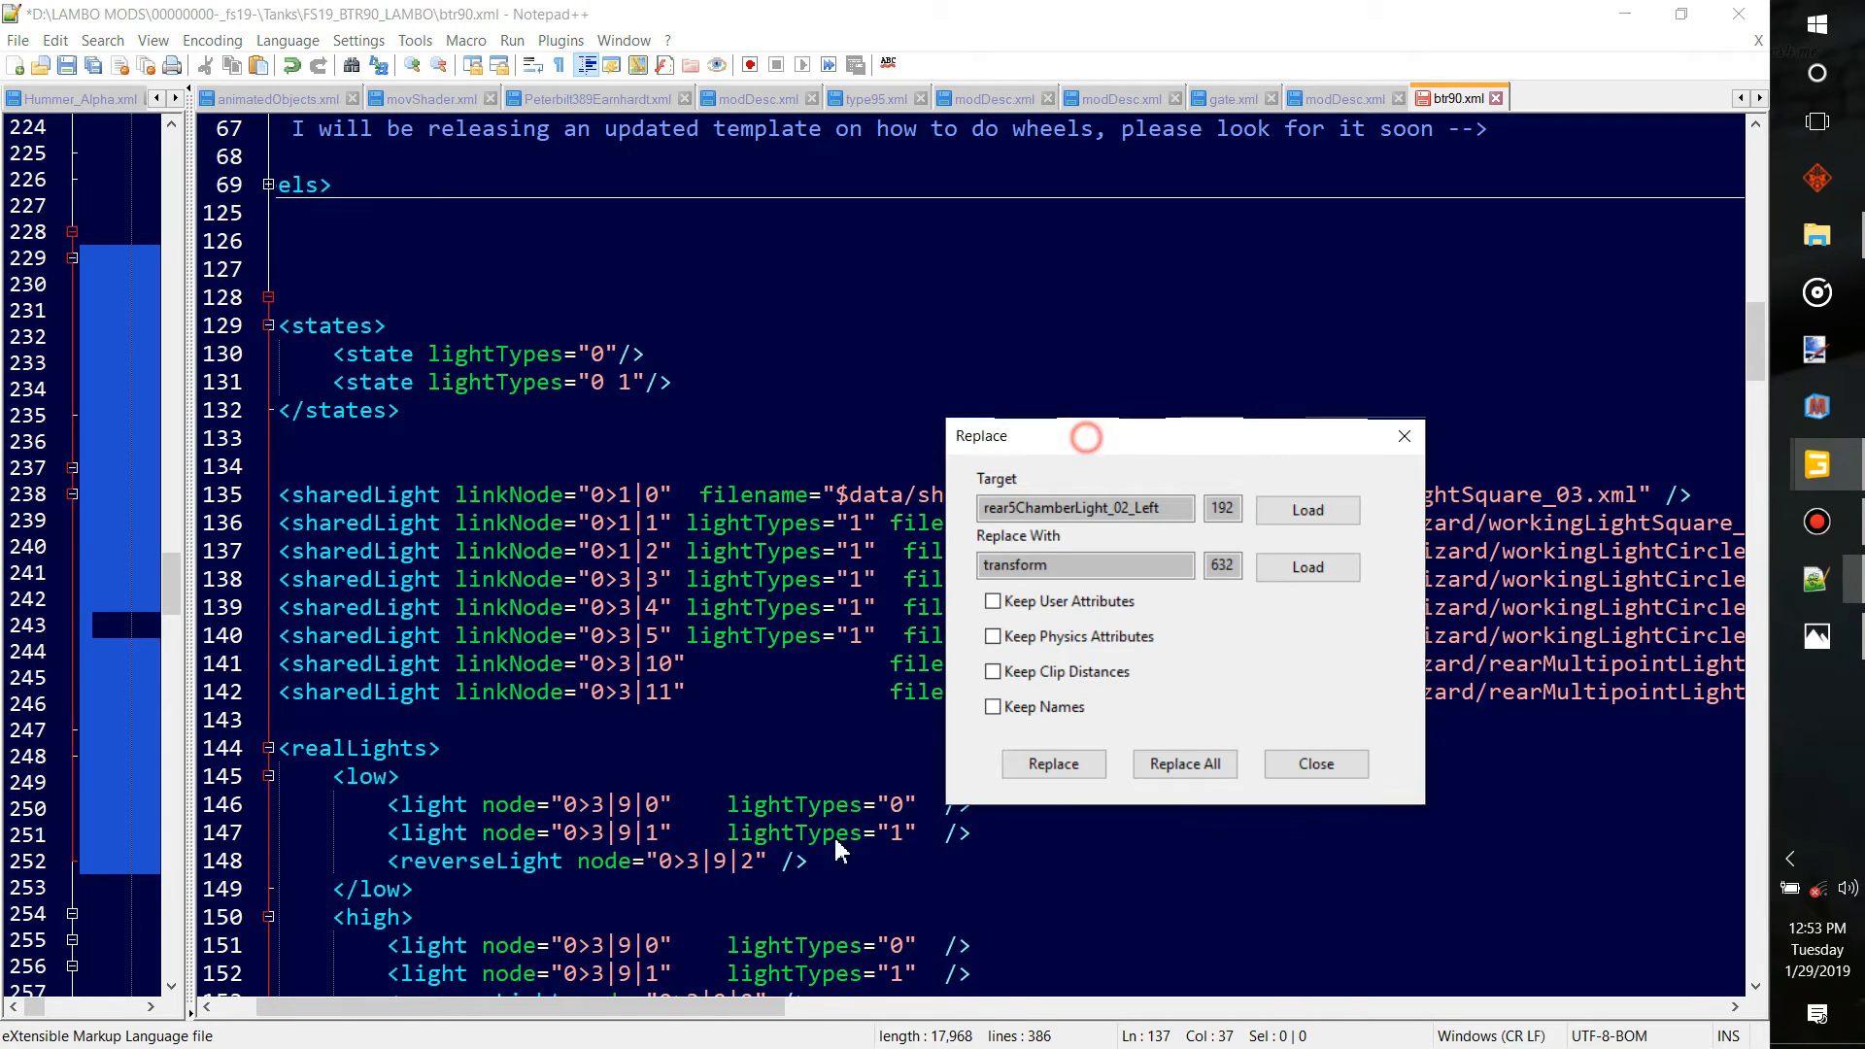
Delete the last four sharedLight entries, those with linkNodes 0>3|4, 0>3|5, 0>3|10 and 0>3|11
drag(1083, 435, 928, 843)
drag(718, 698, 314, 610)
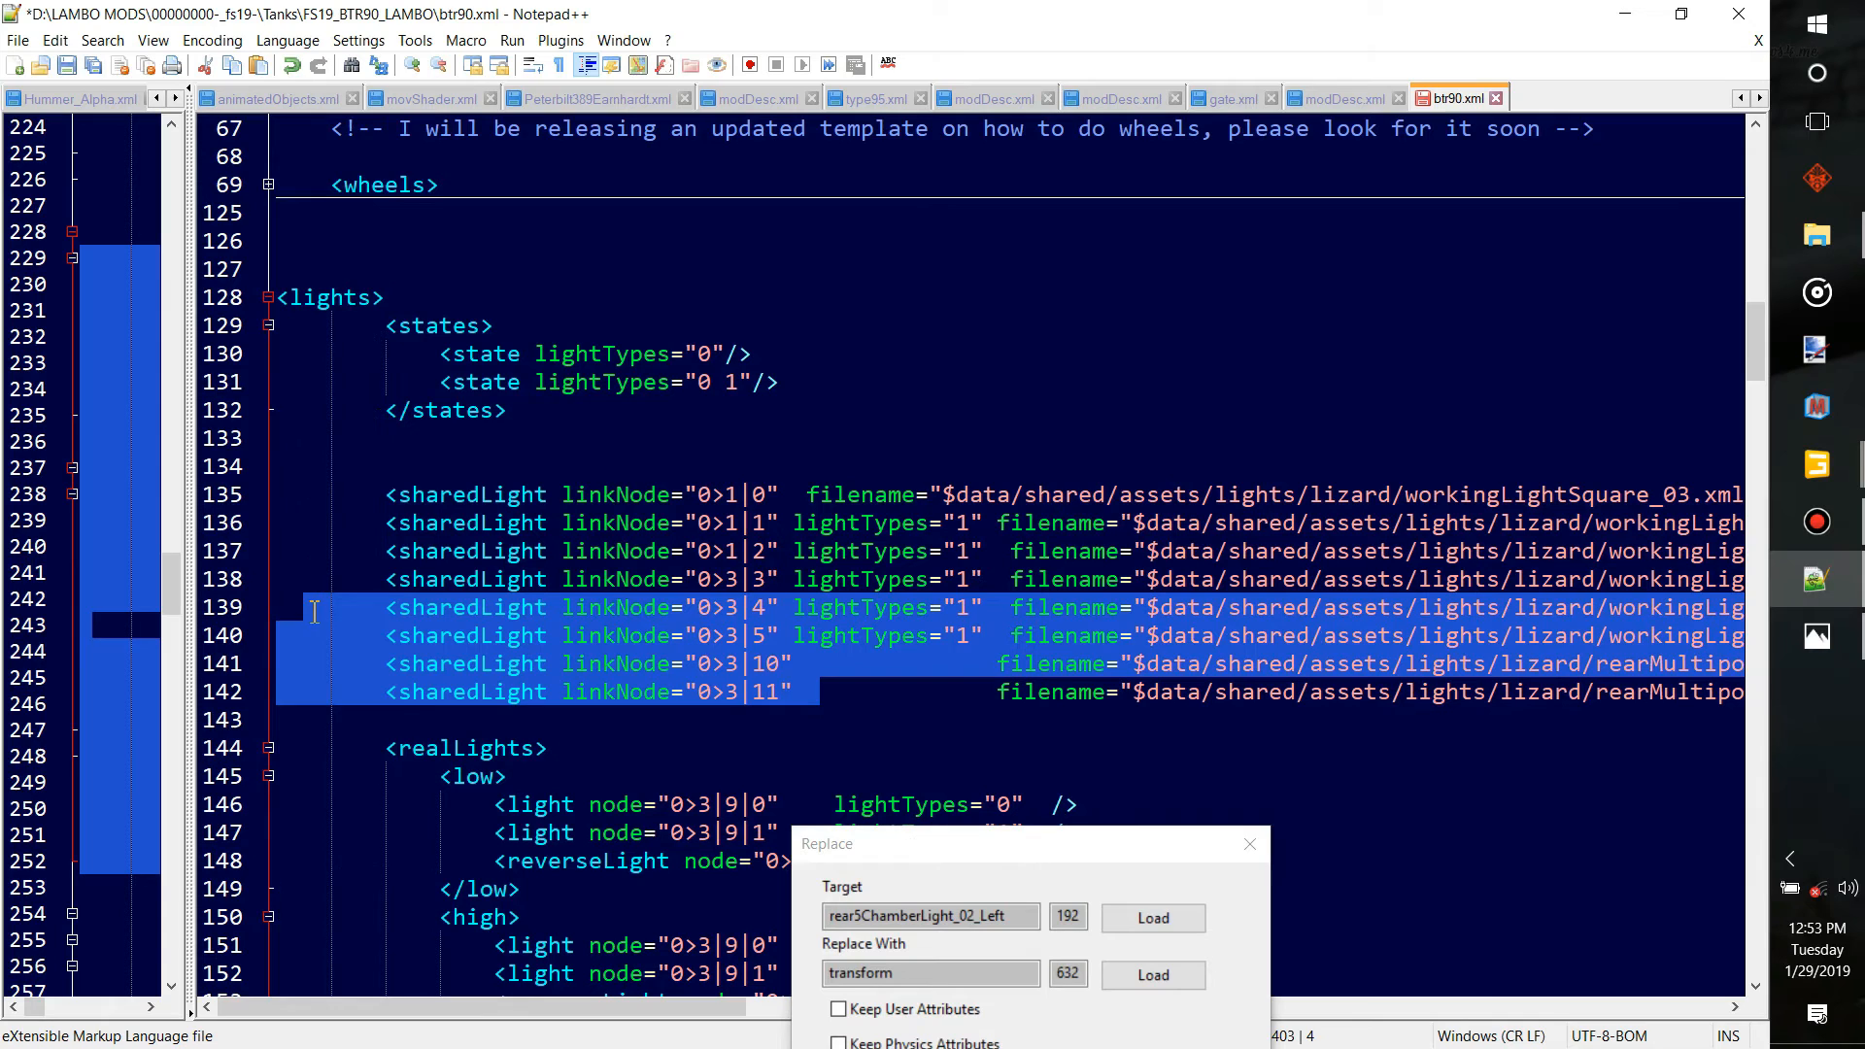
drag(413, 719, 295, 615)
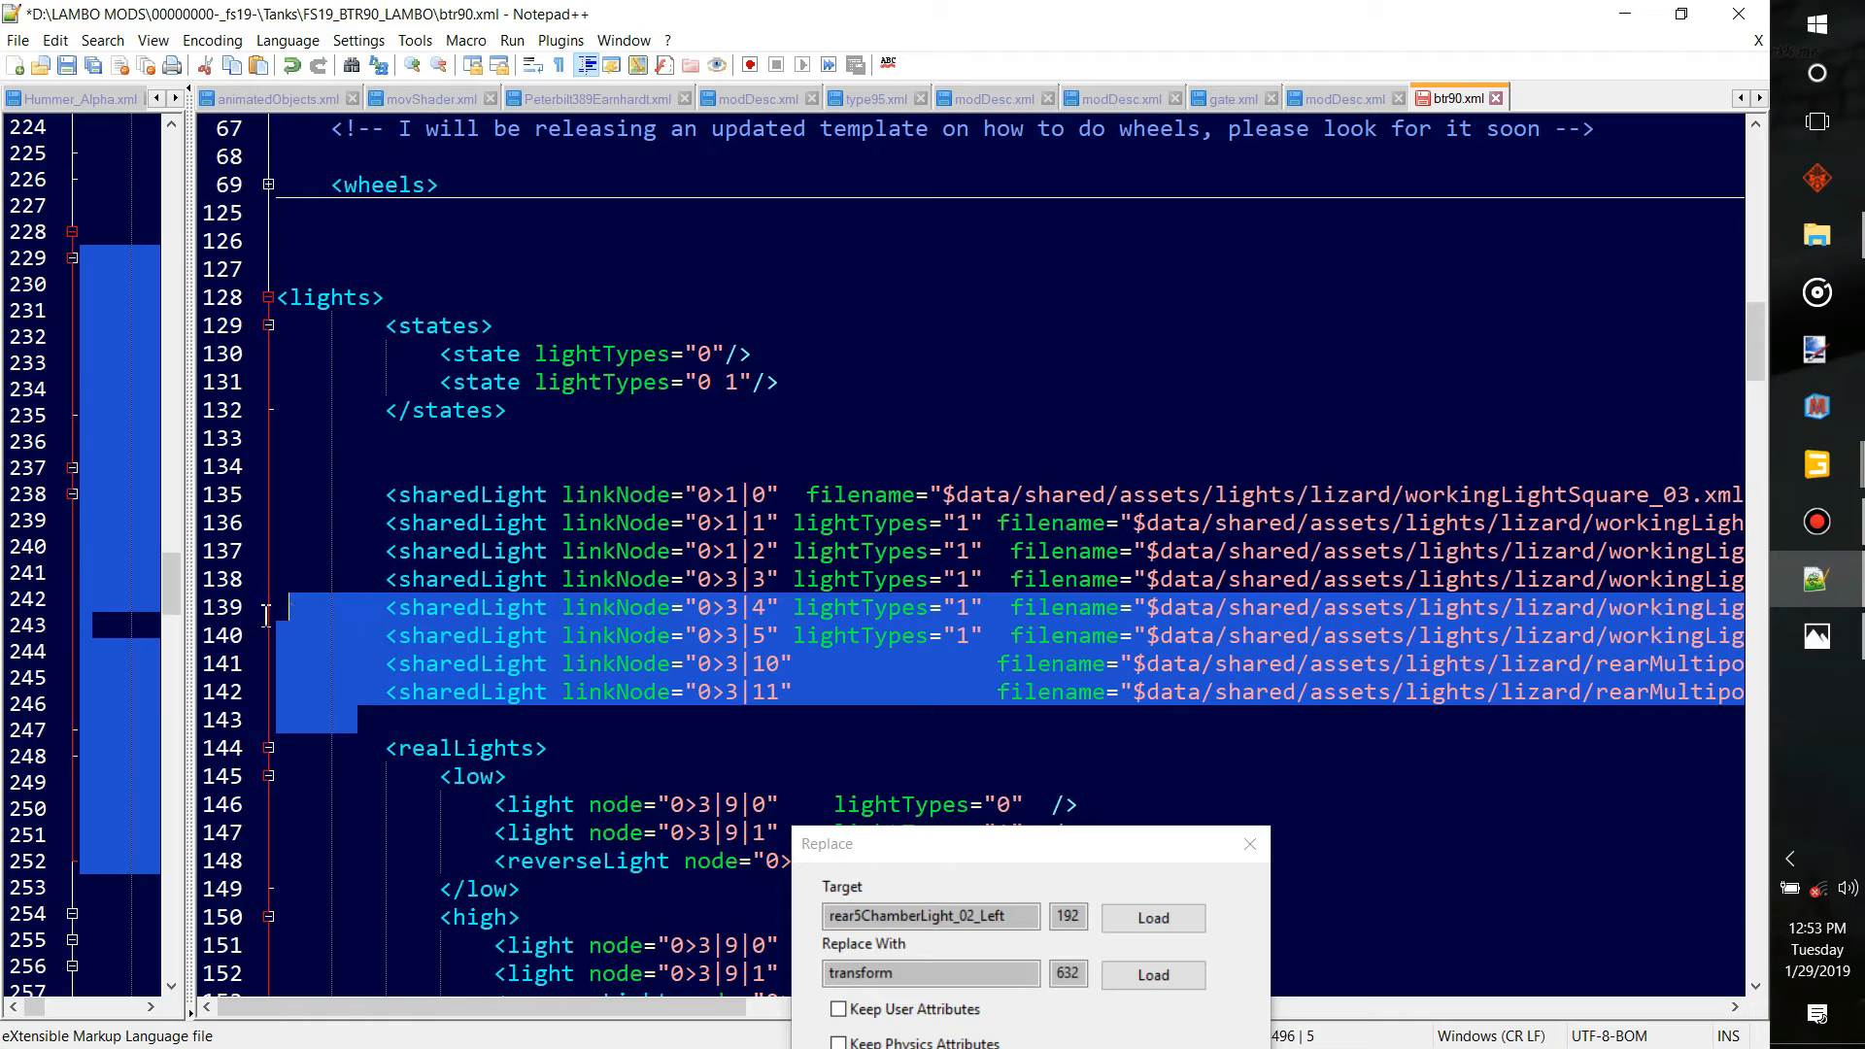
key(Delete)
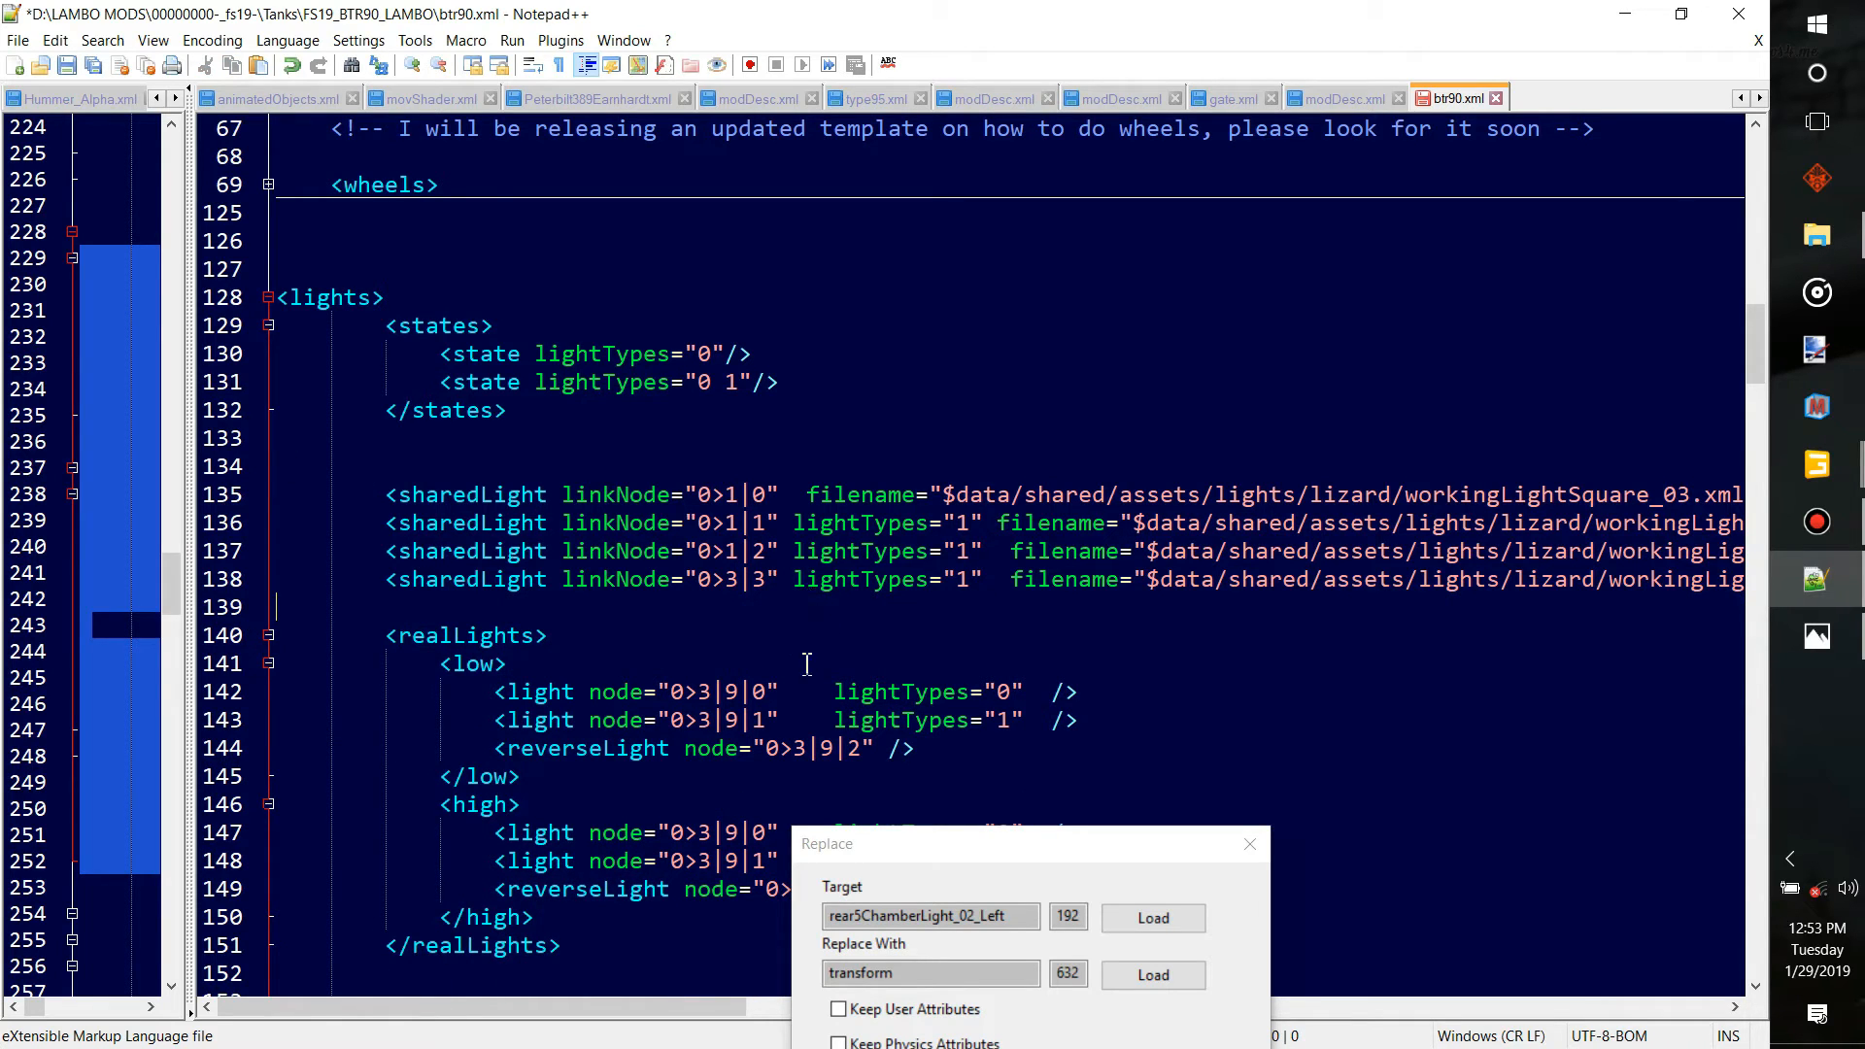
Remove lightTypes="1" from the third and fourth sharedLight entries
drag(794, 551, 984, 551)
key(Delete)
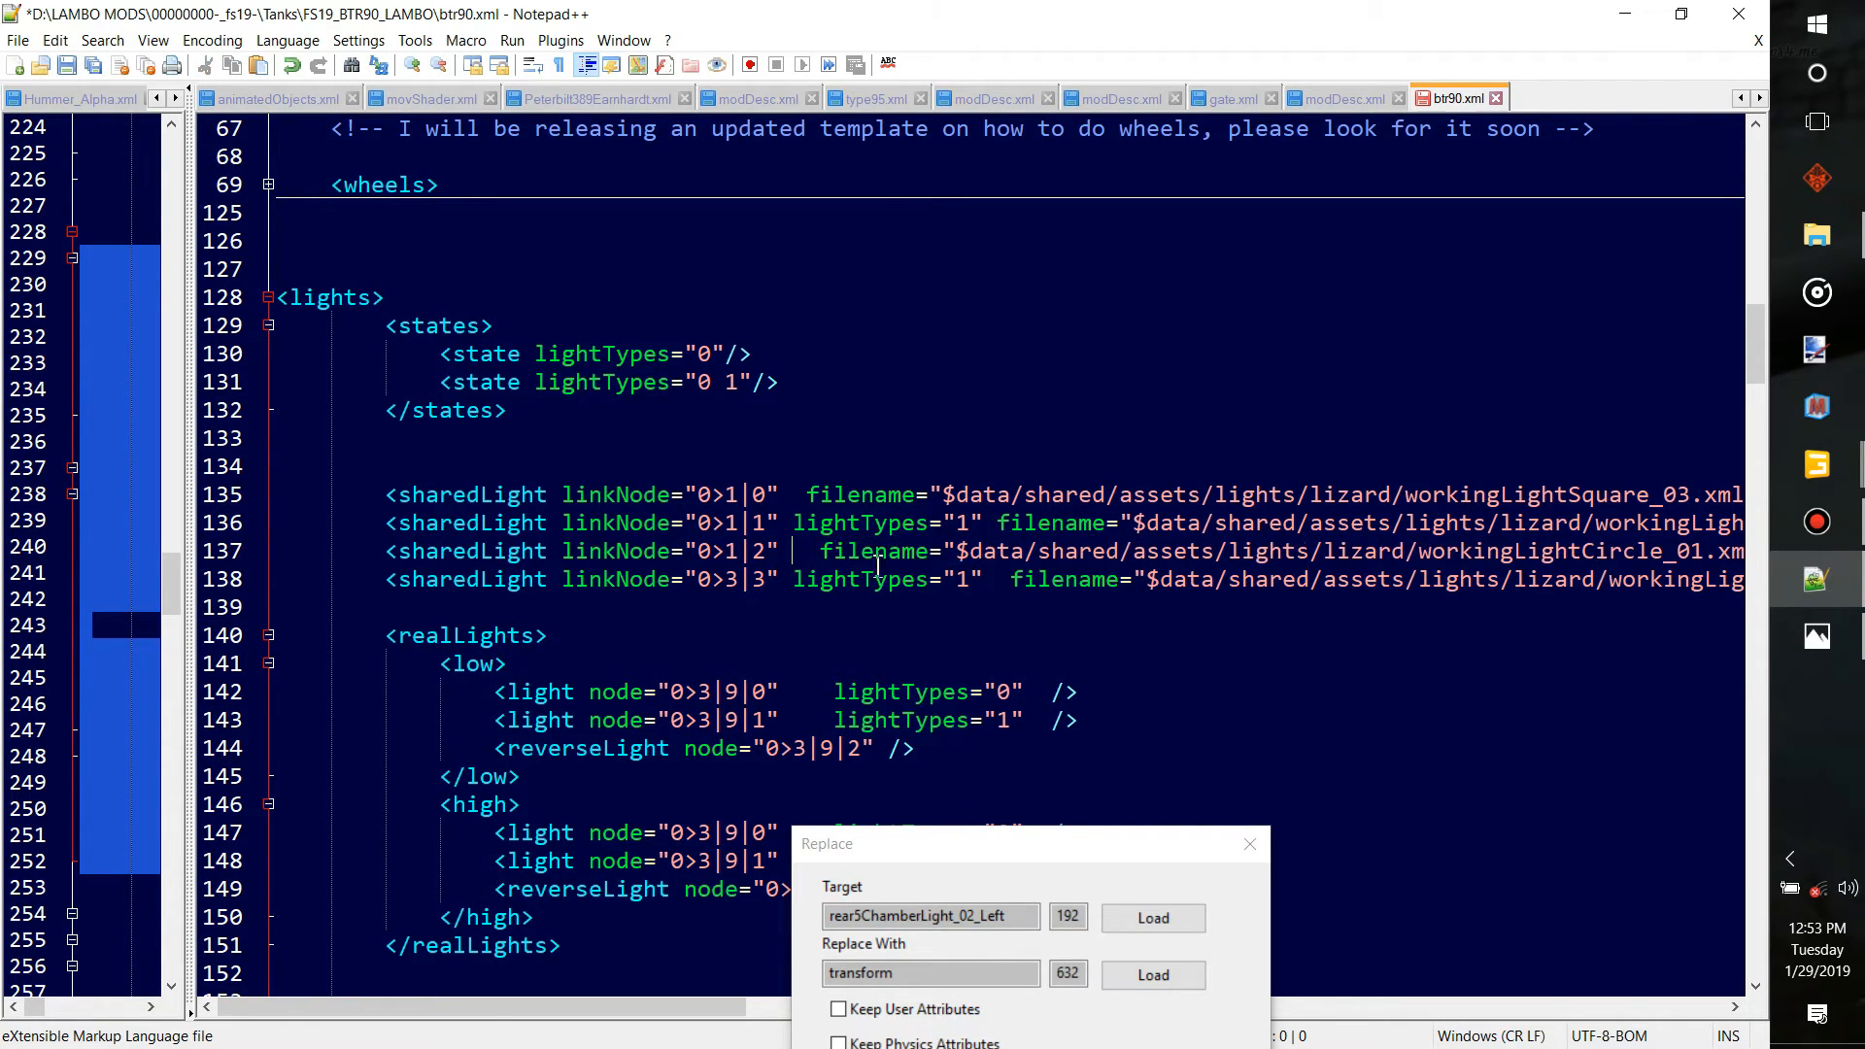
drag(799, 578, 989, 578)
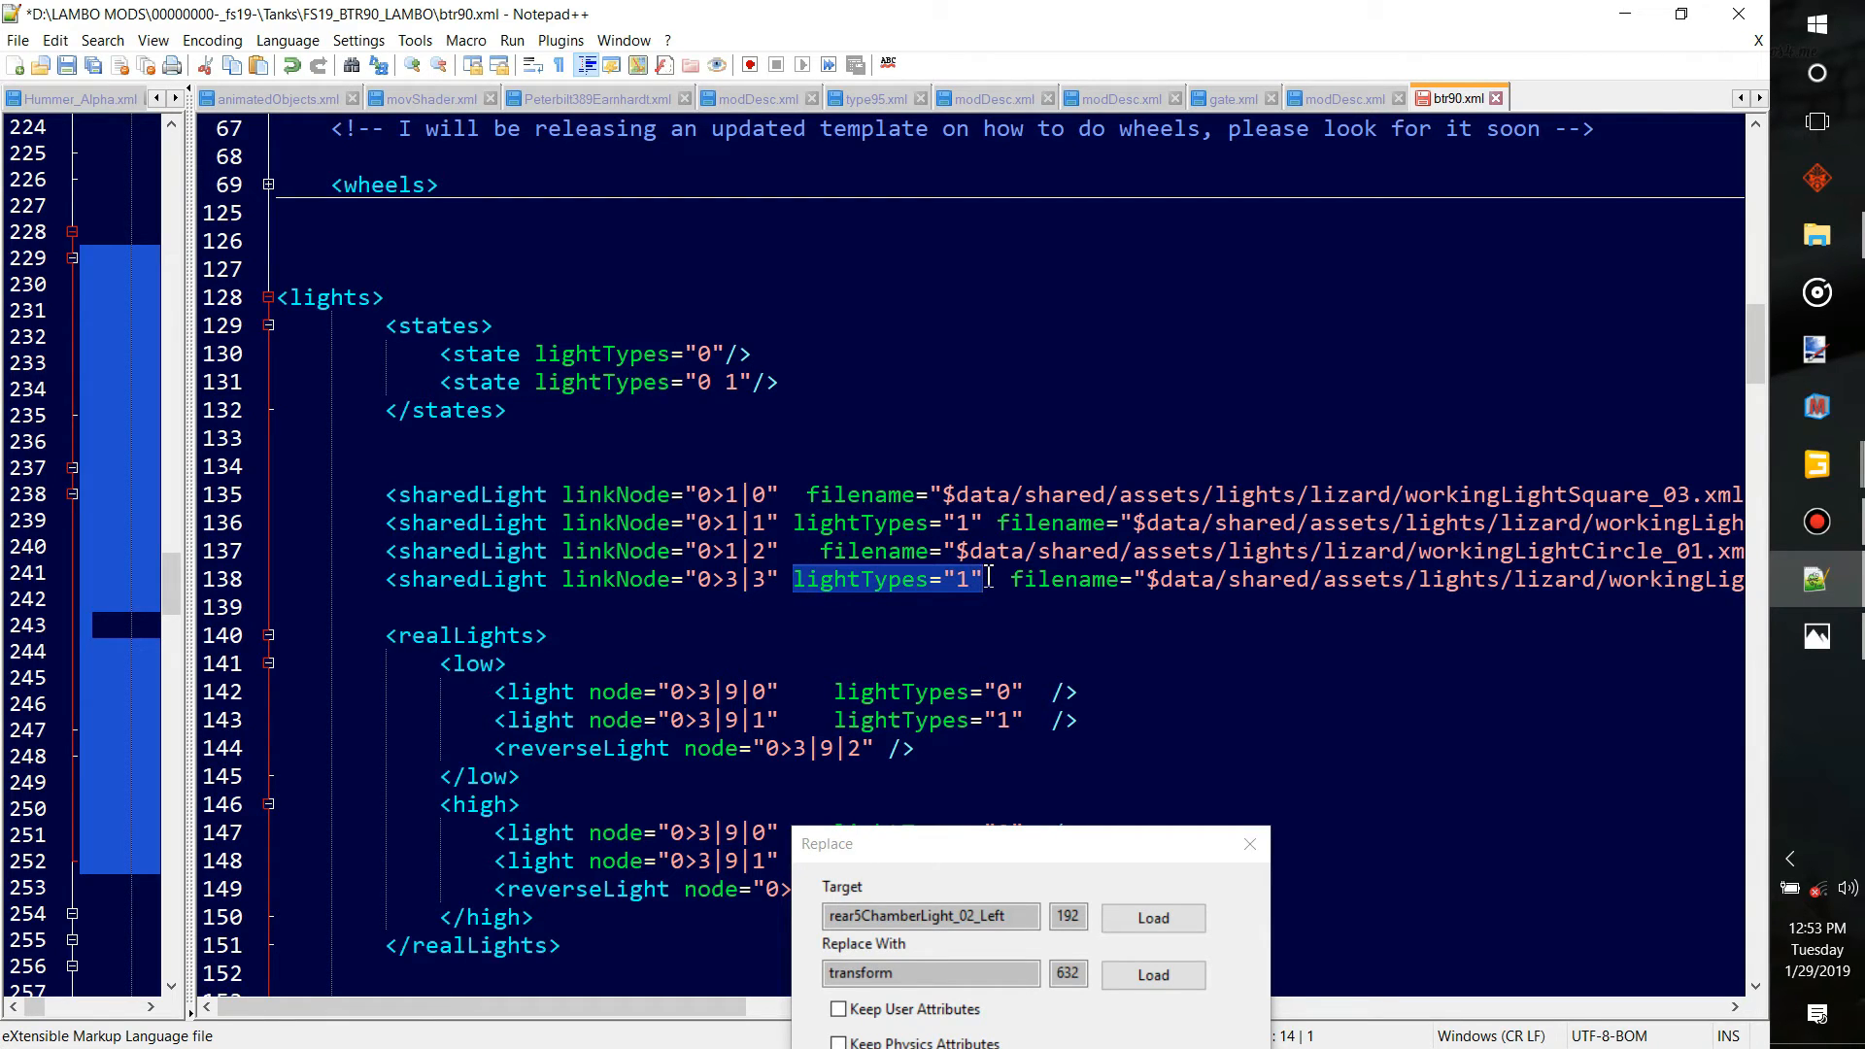
key(Delete)
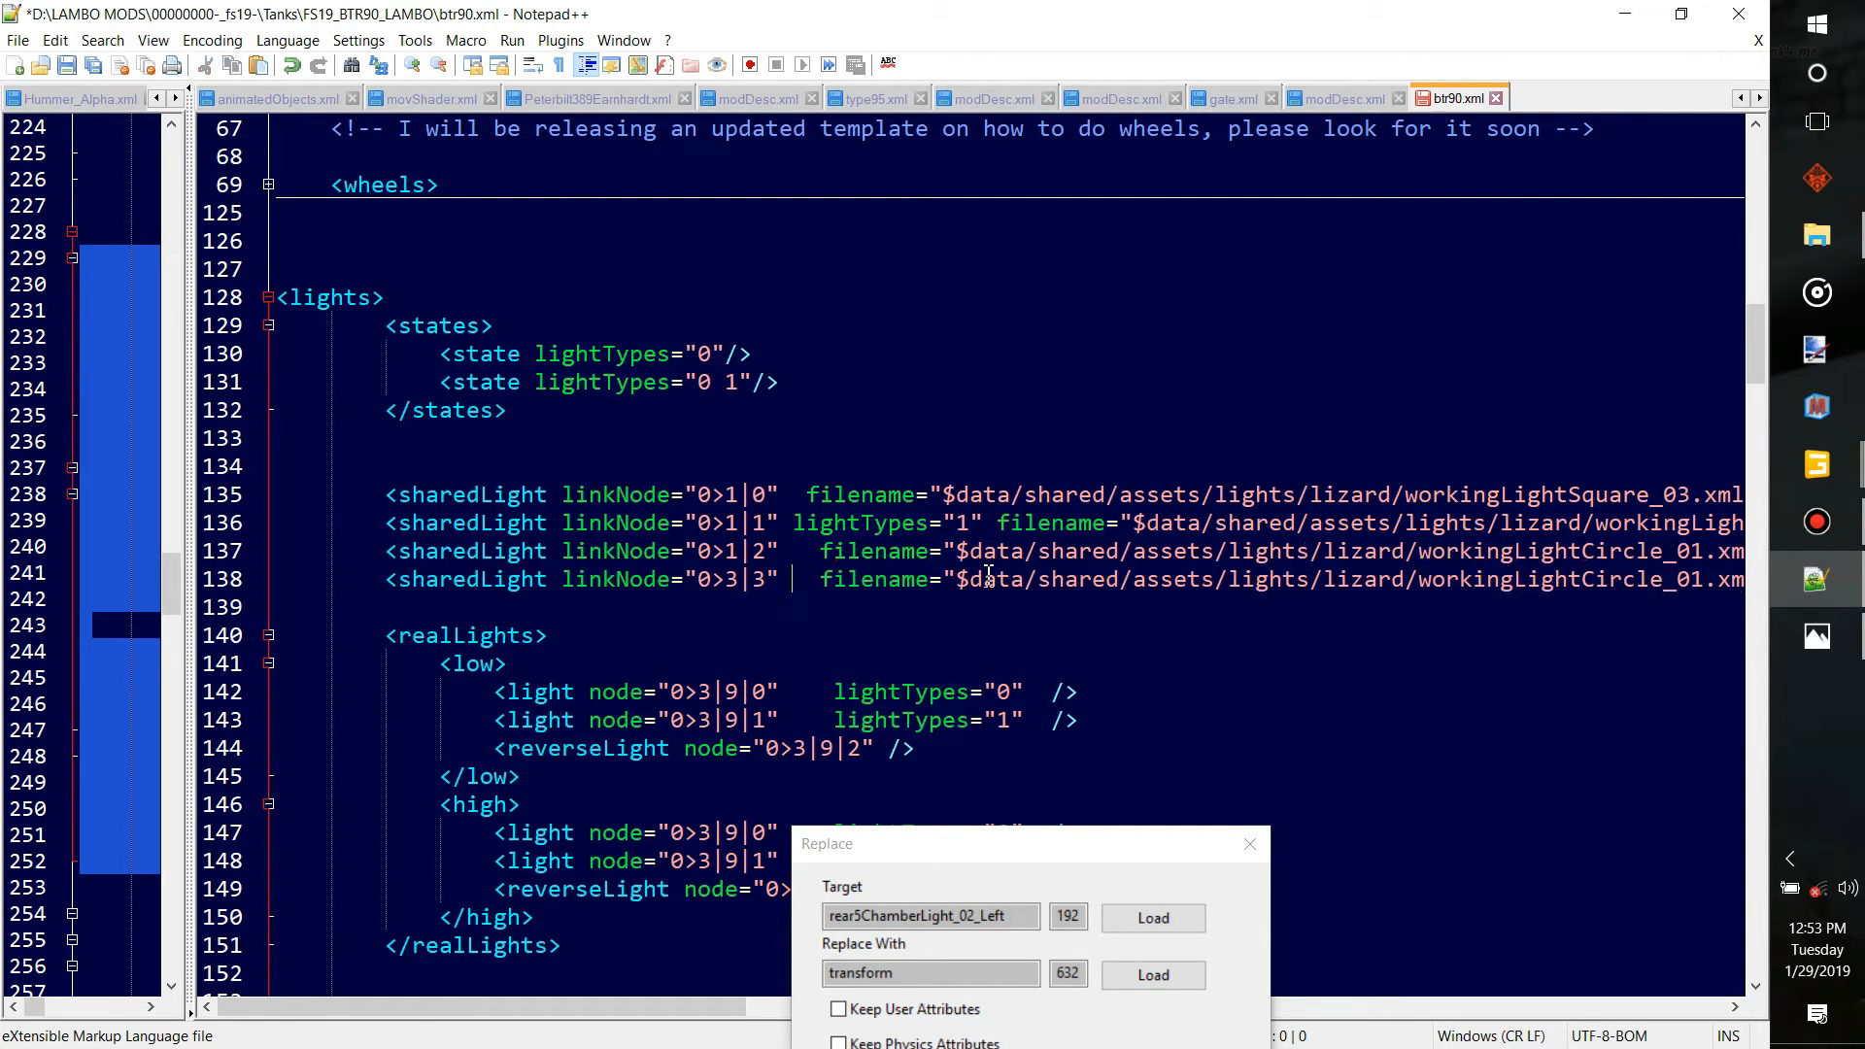
Align the attributes of the first two sharedLight entries with the others, and set the fourth entry's linkNode to 0>1|3
click(795, 523)
click(799, 499)
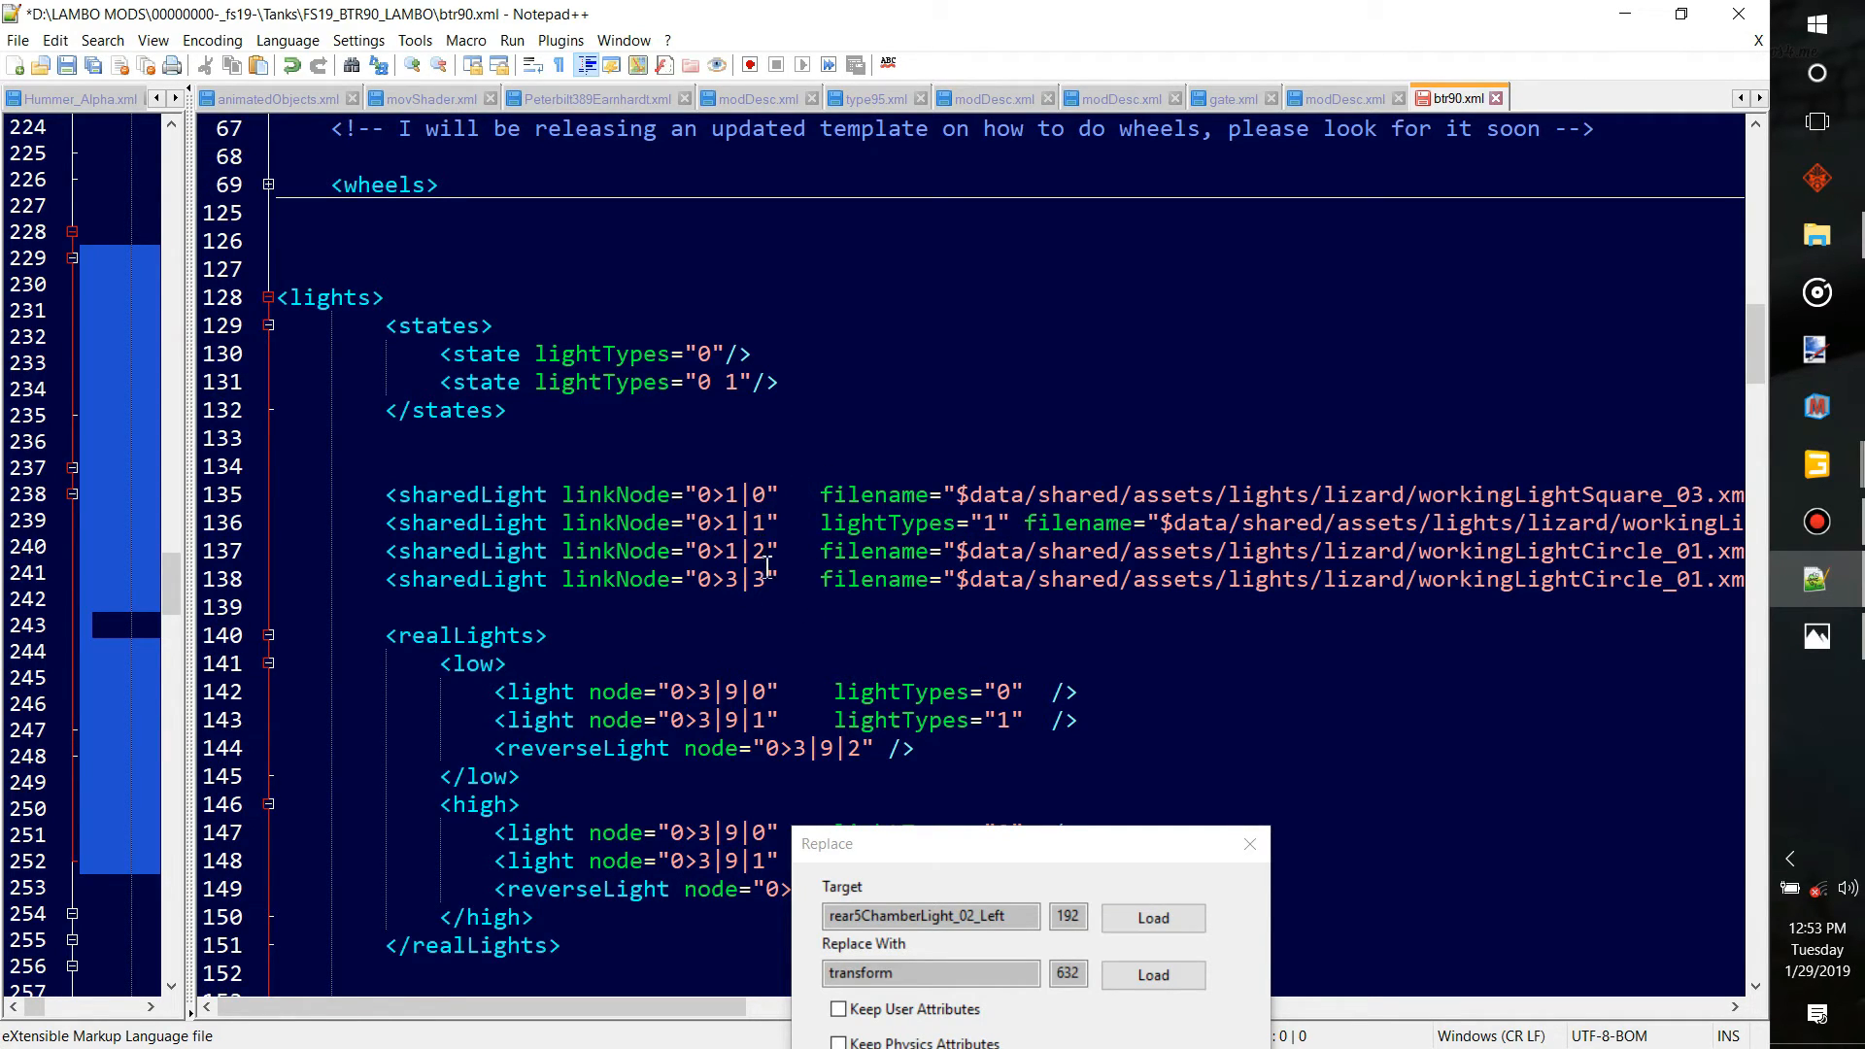
click(743, 579)
click(811, 624)
In GIANTS Editor, replace rear5ChamberLight_02_Right with the root-level transform and select the new fourth transform in the Lights group
click(1817, 465)
click(1667, 436)
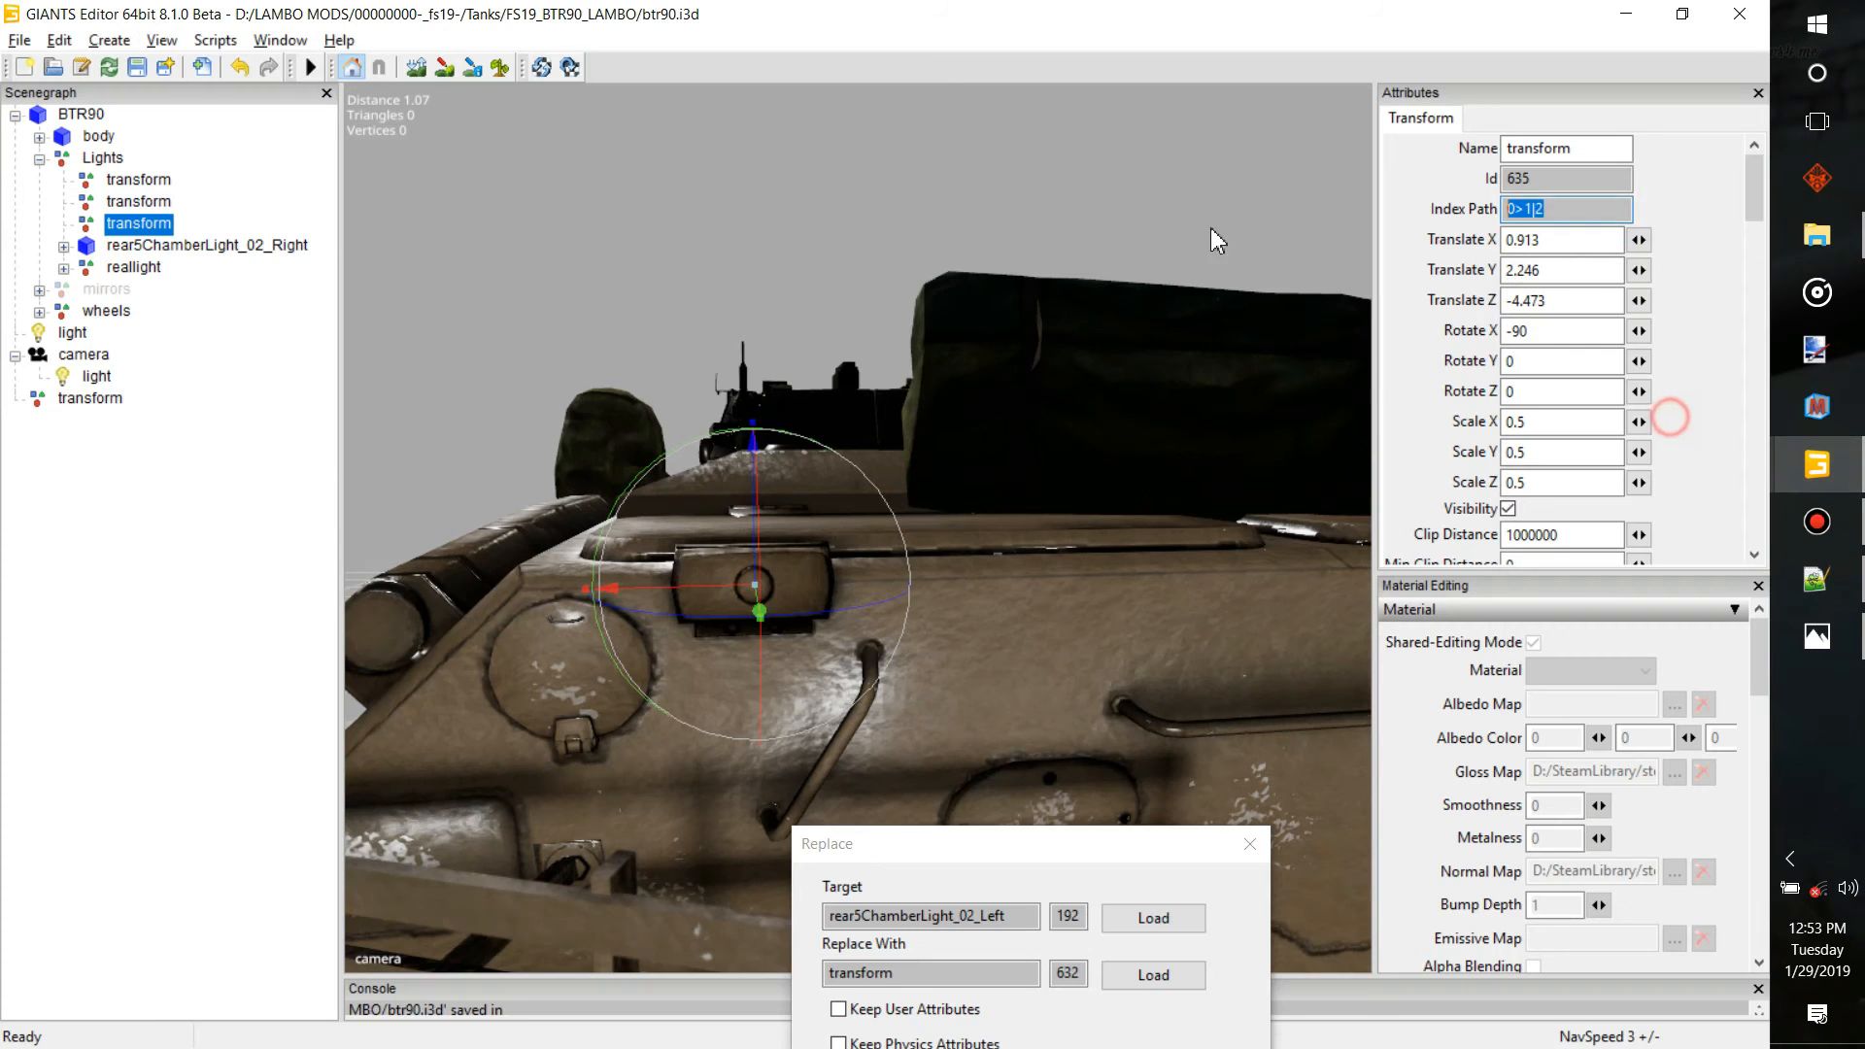
click(284, 249)
alt+drag(736, 425, 568, 463)
click(1158, 923)
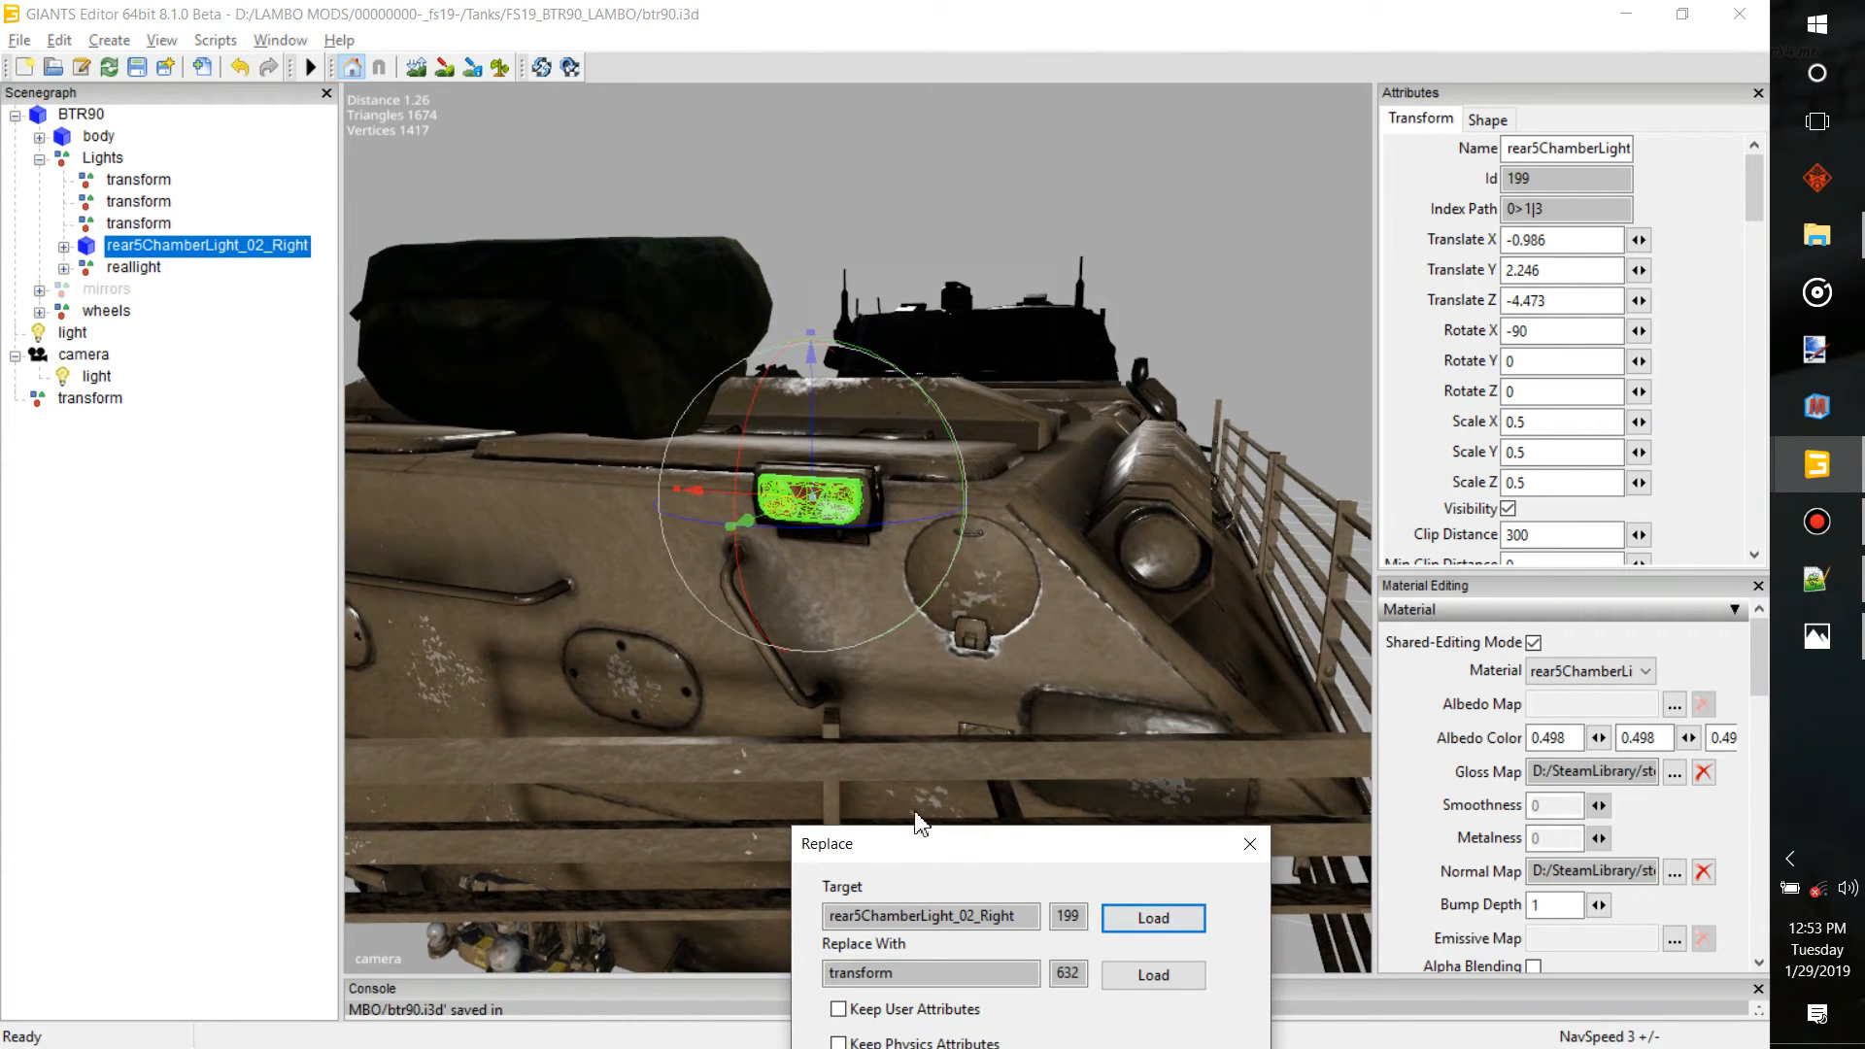
drag(1151, 833, 1132, 524)
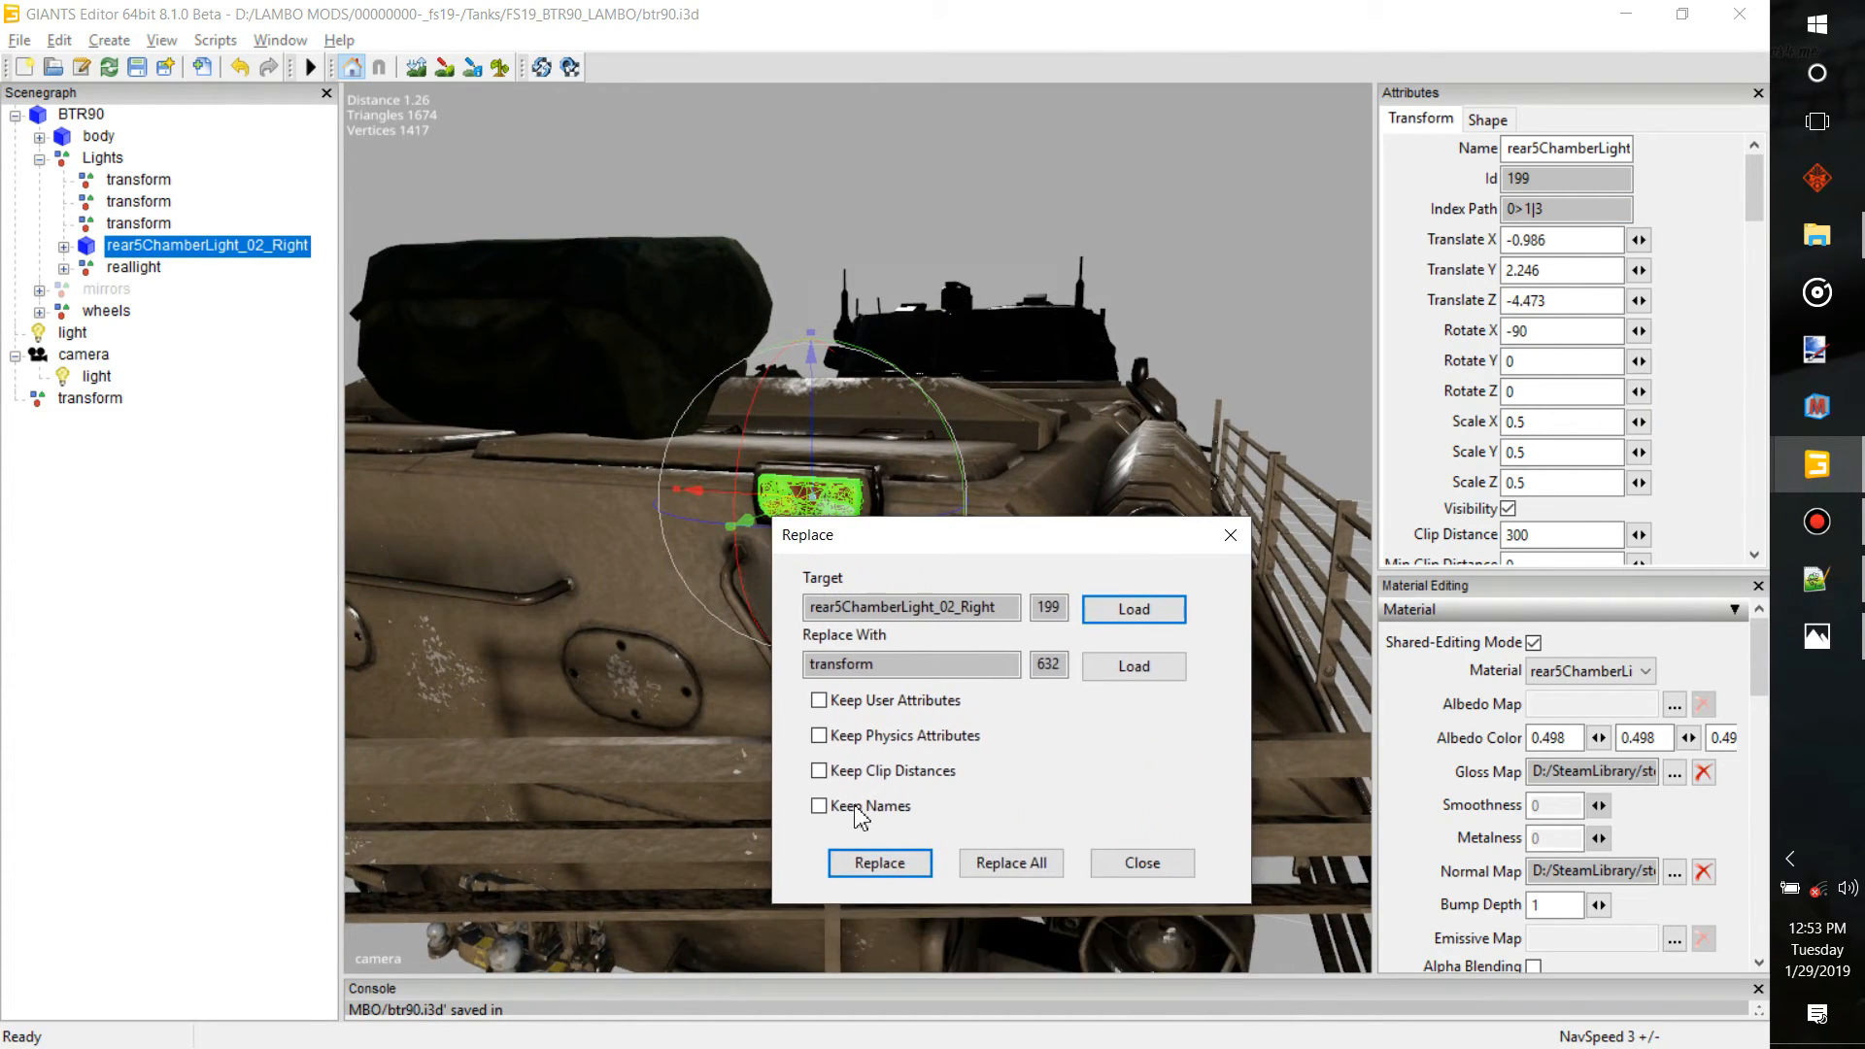
click(904, 863)
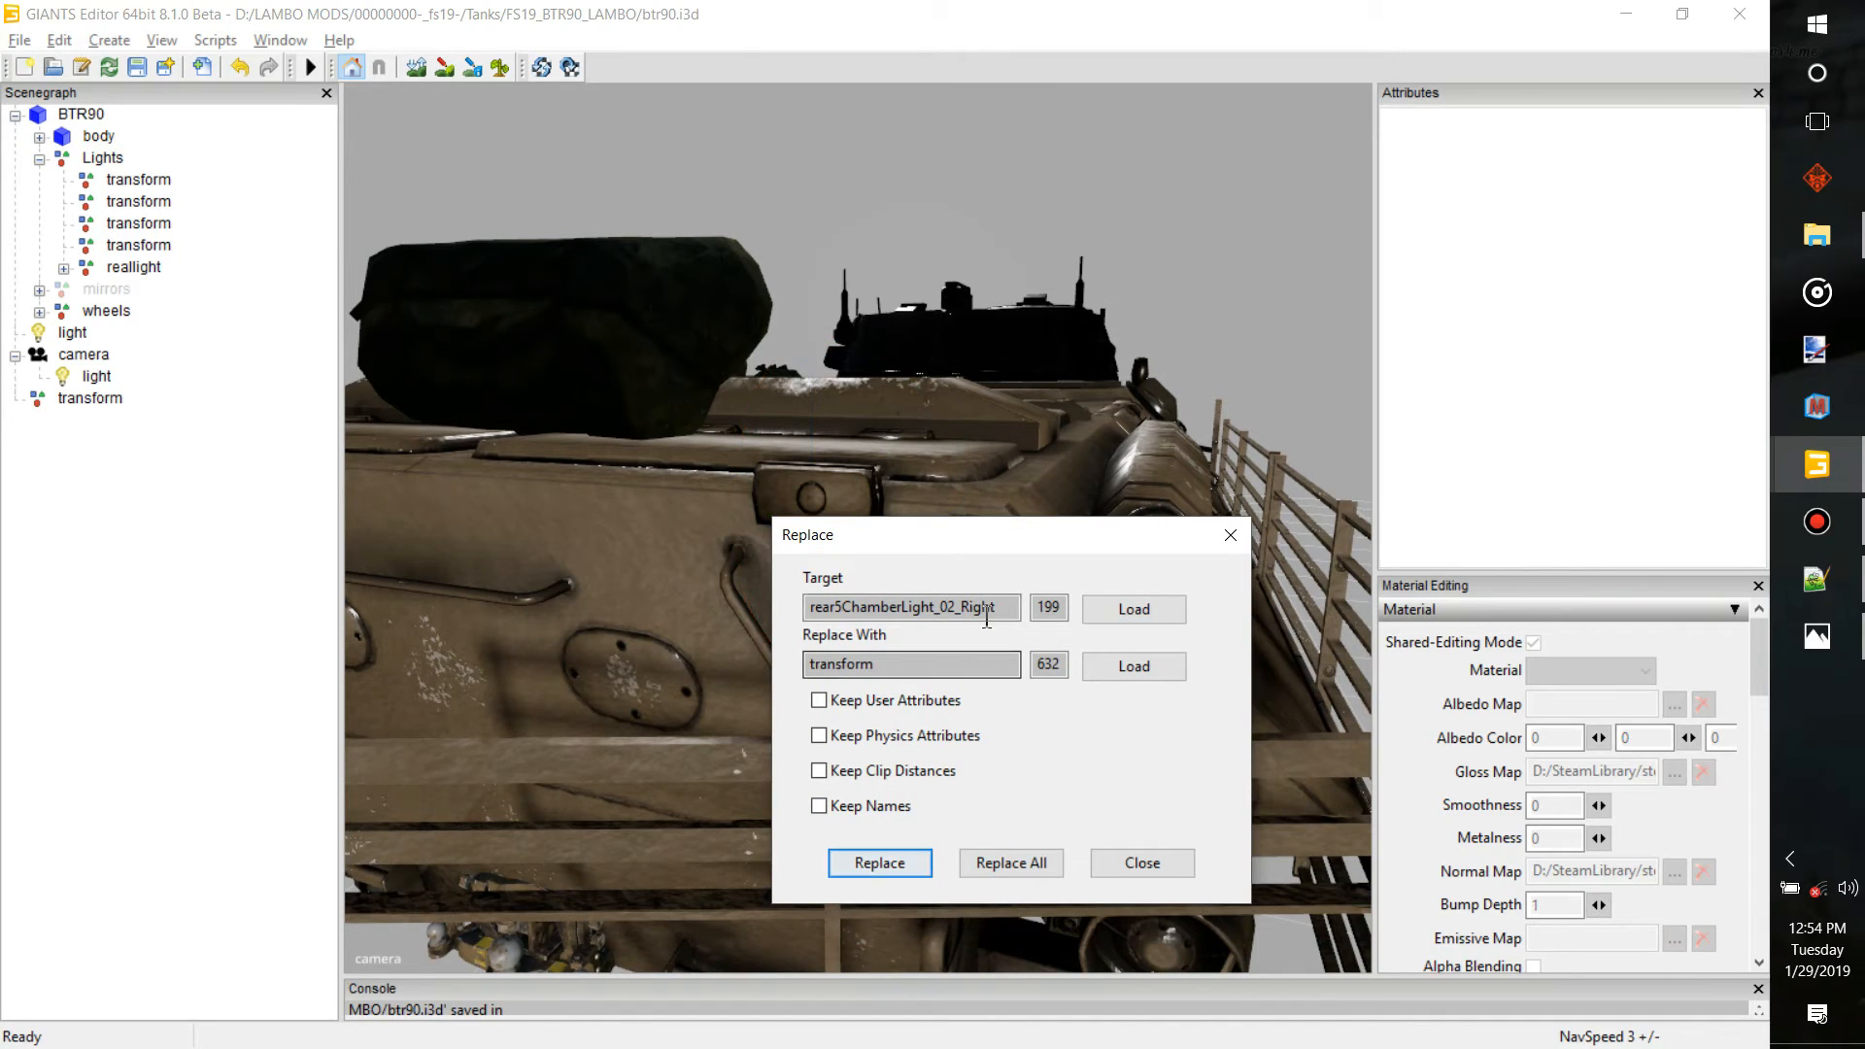
drag(1040, 537, 860, 731)
click(206, 287)
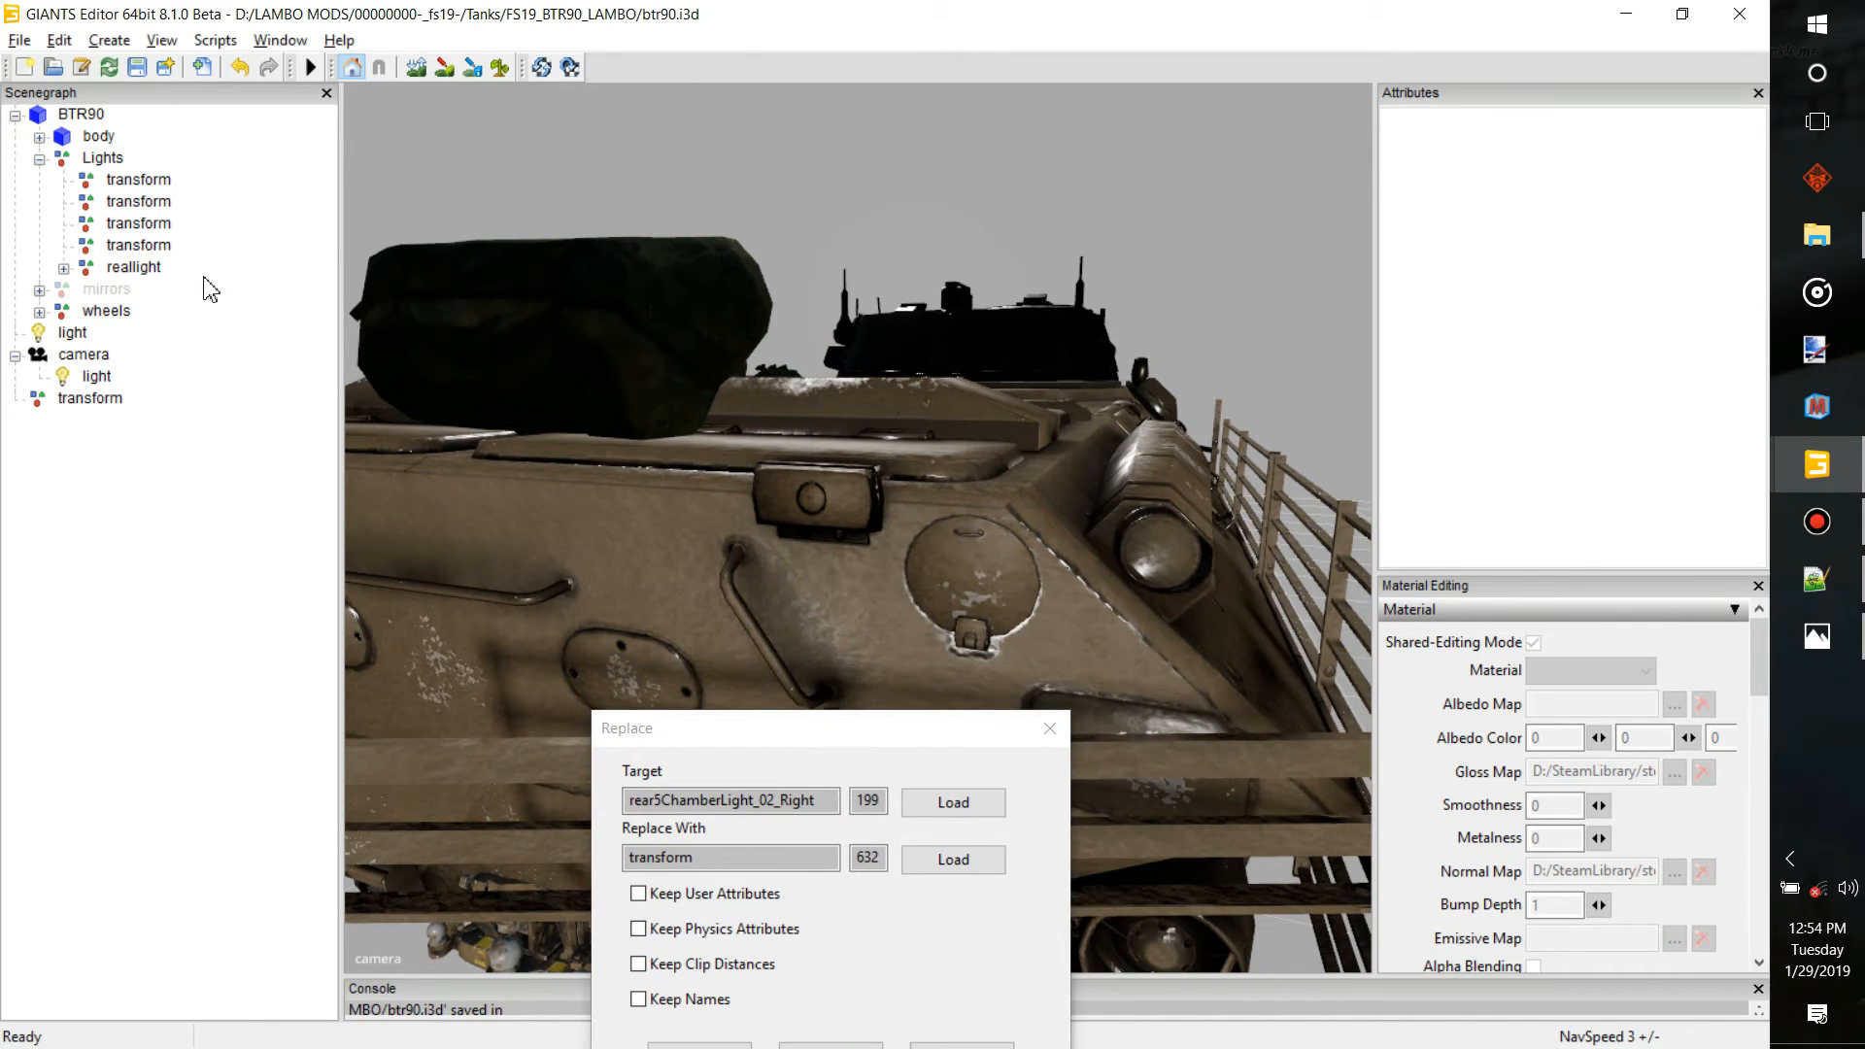
click(154, 249)
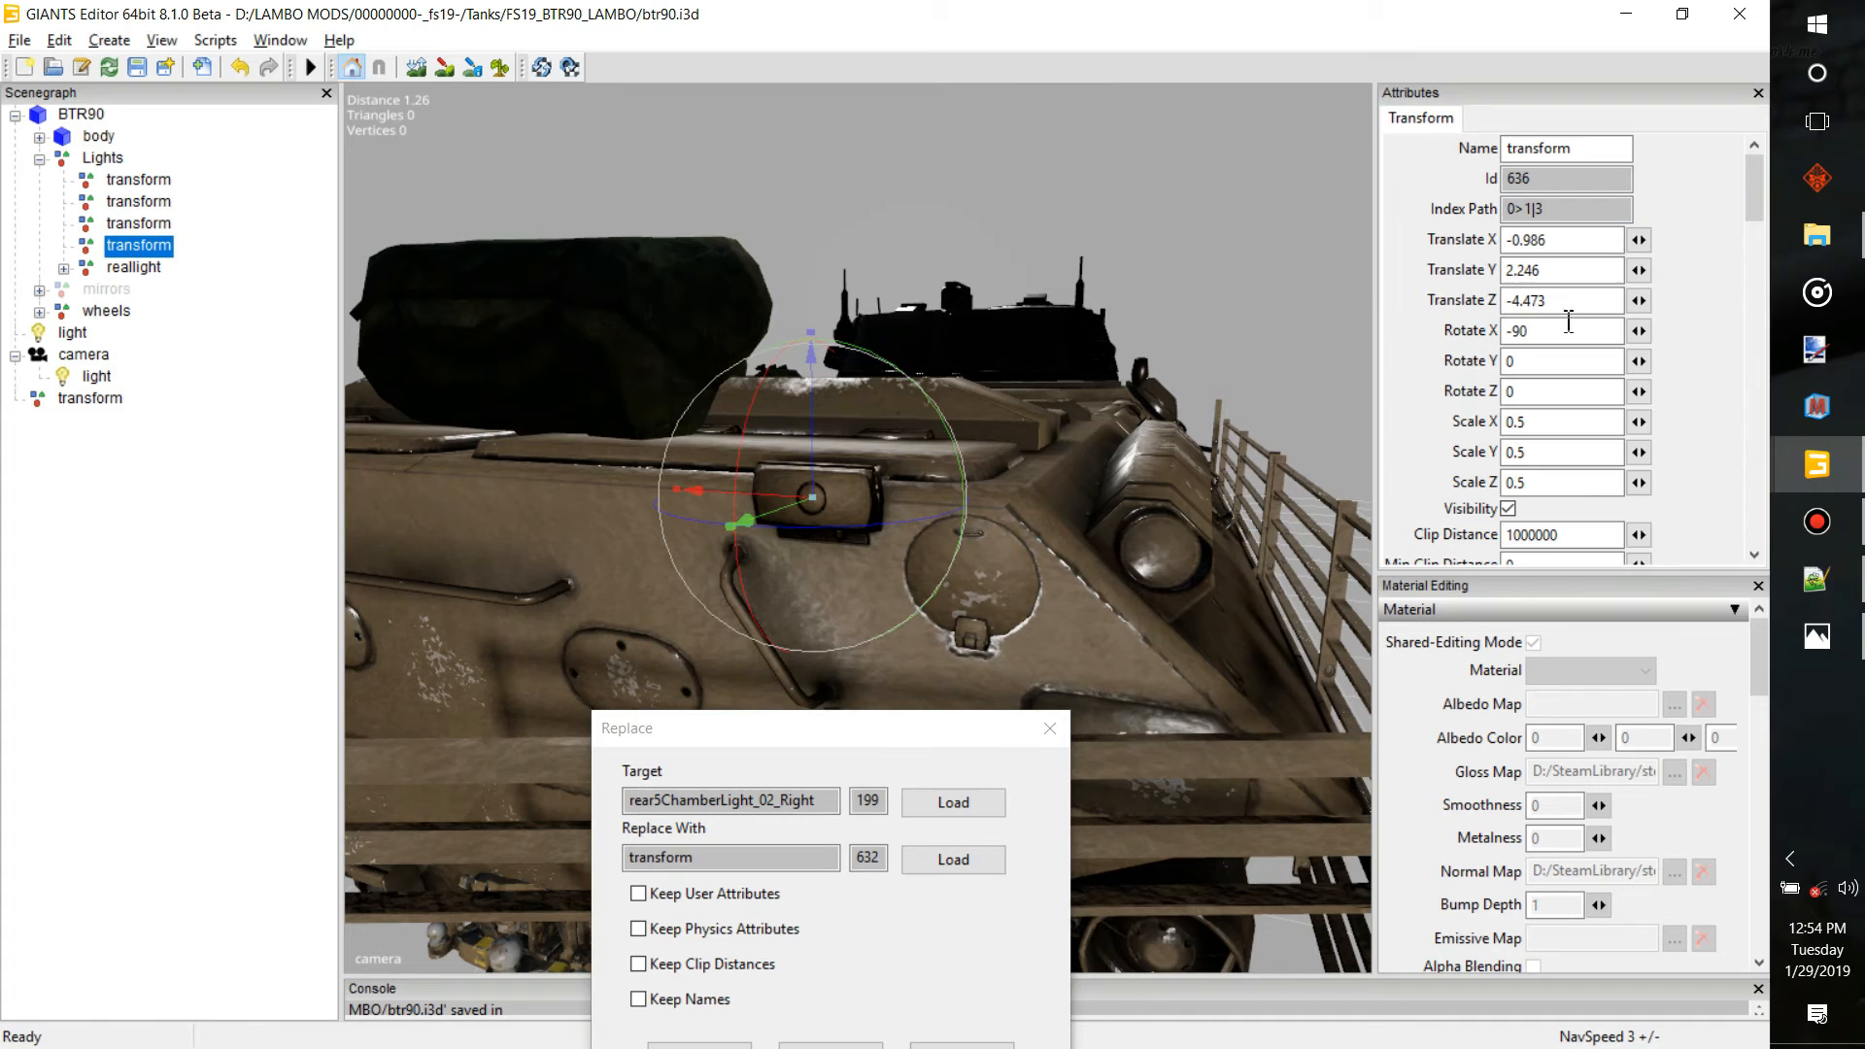
In GIANTS Editor, expand the reallight group and copy the index path of its first frontLightHigh light
click(1851, 588)
drag(880, 761, 1473, 710)
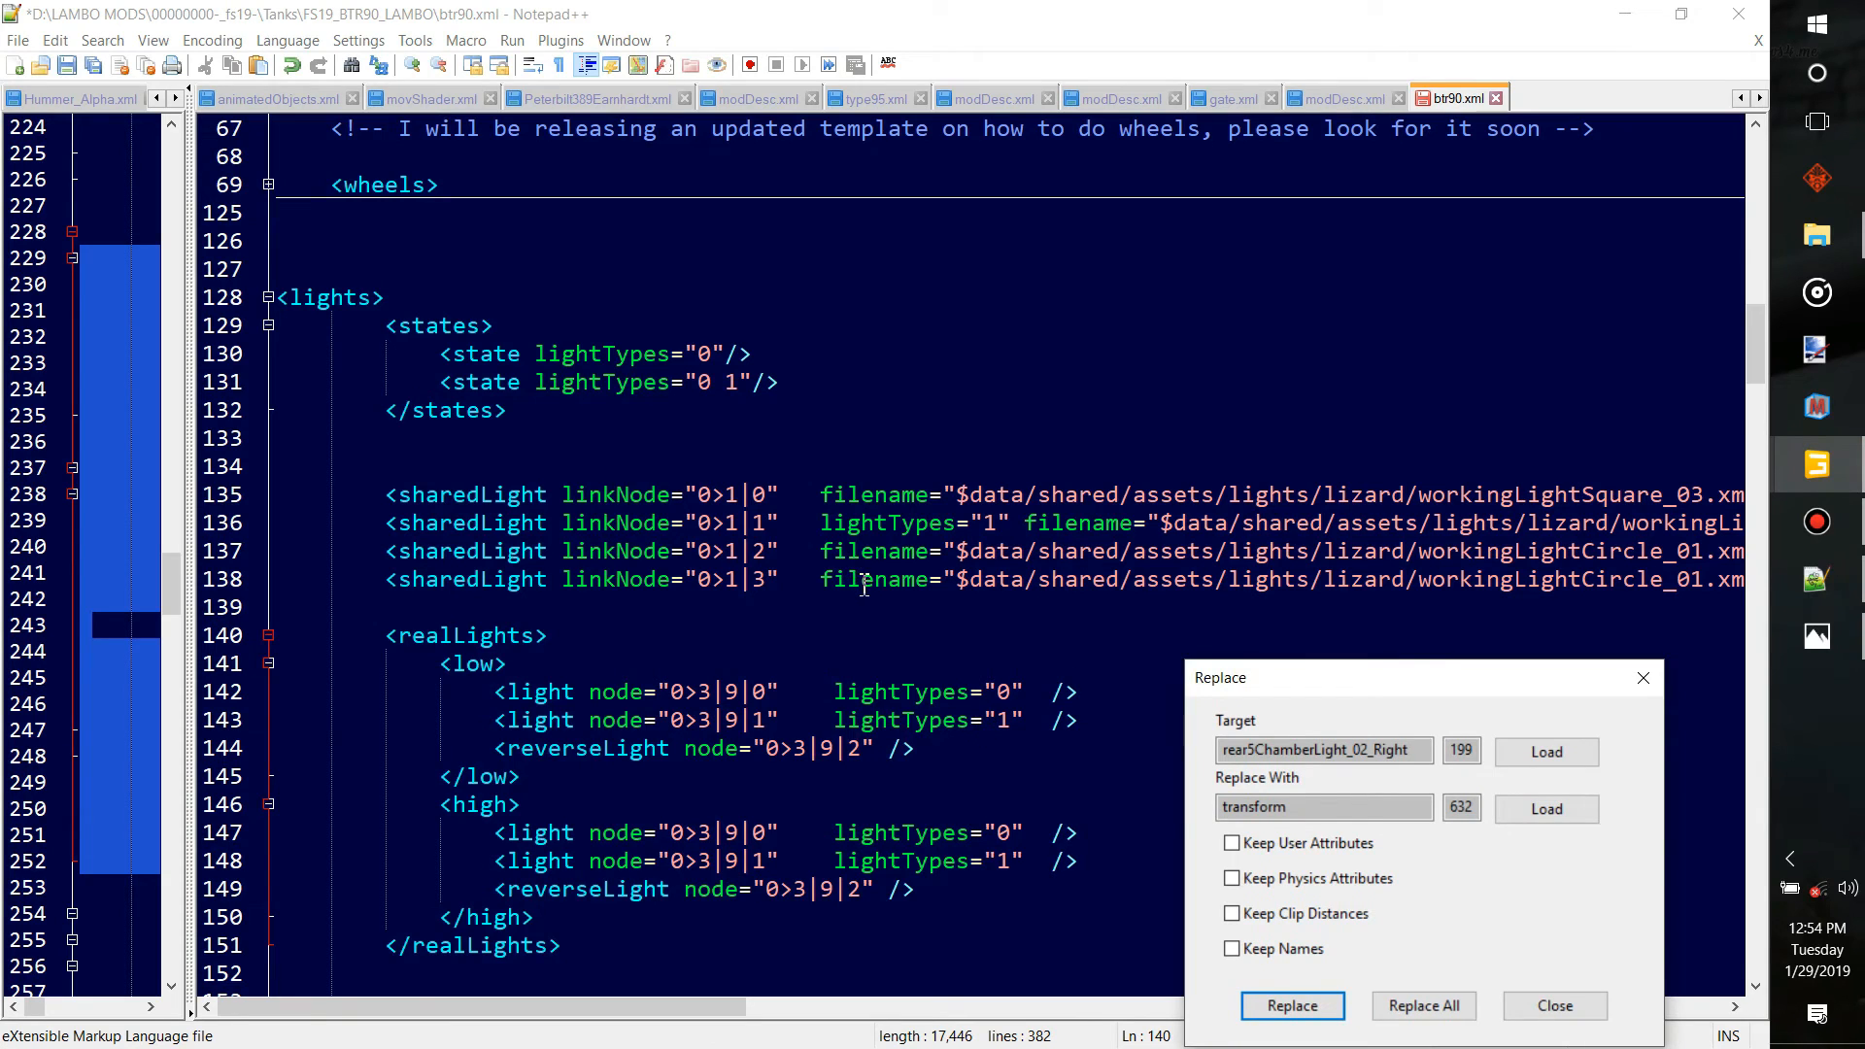
scroll(864, 584, down, 3)
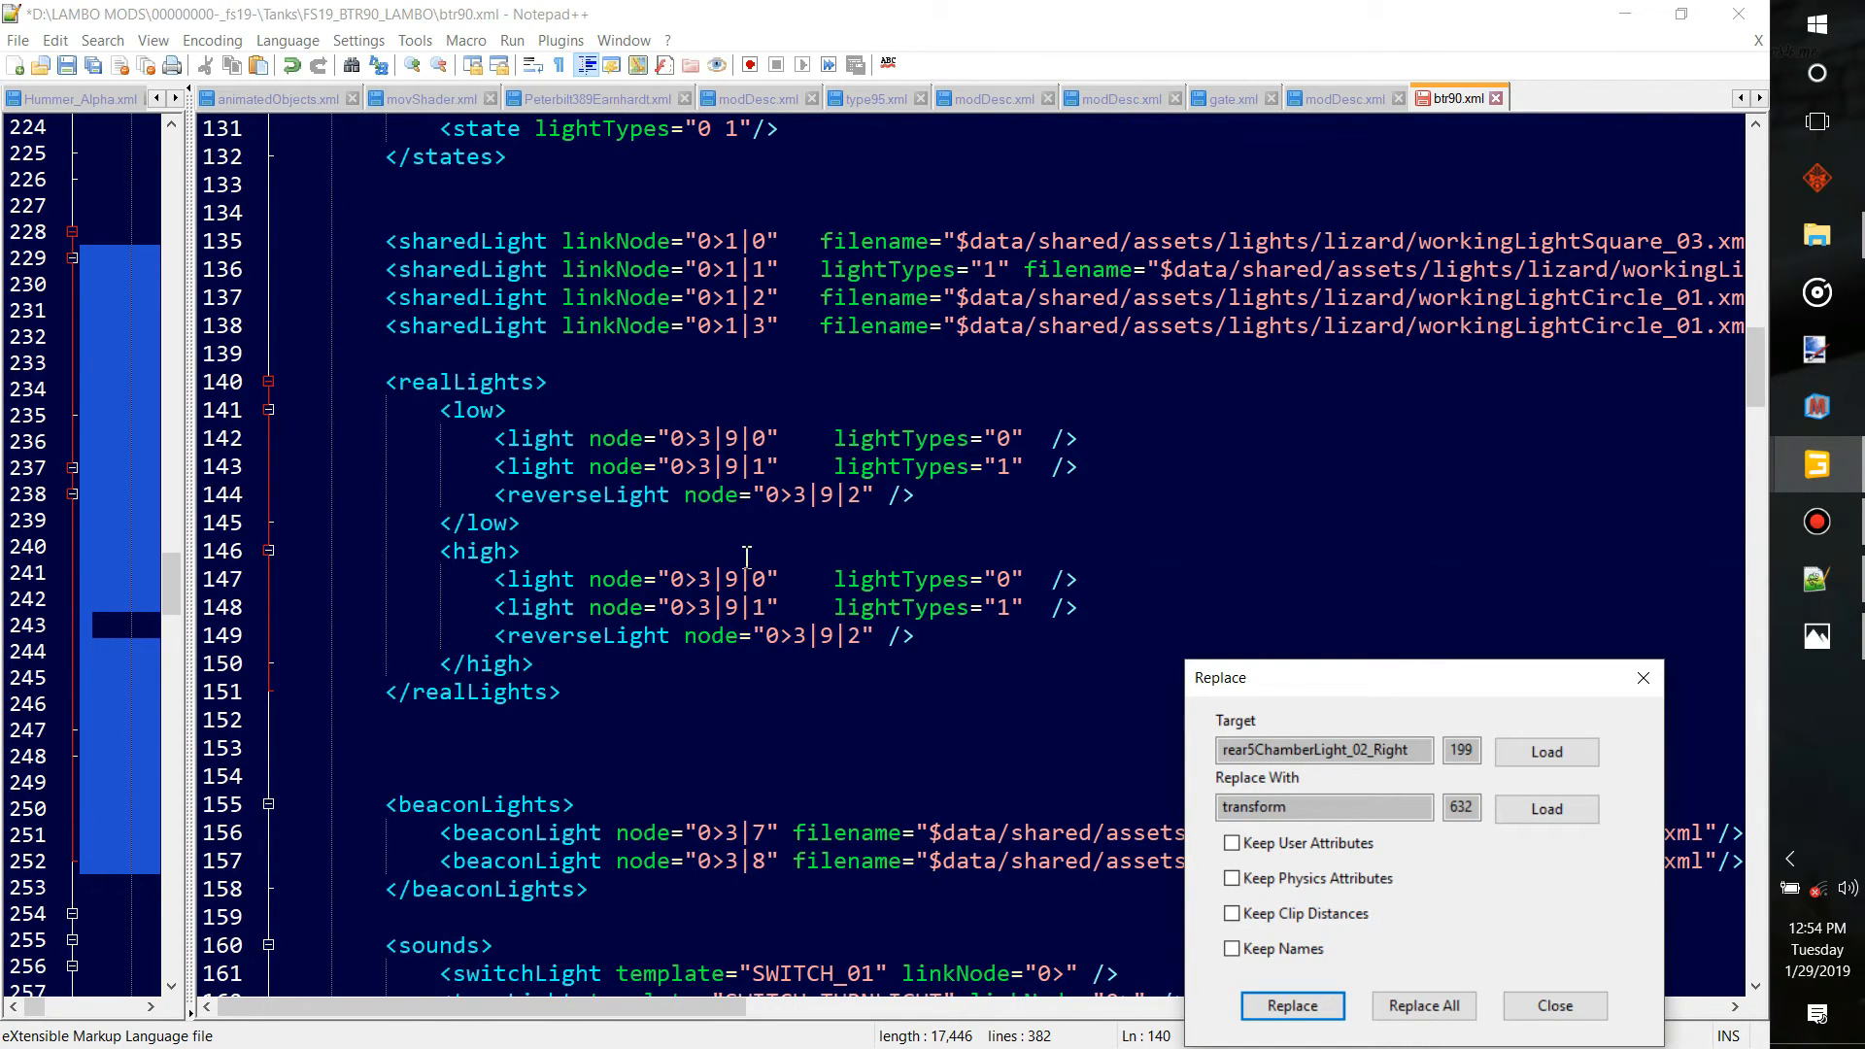
mouse_move(1817, 464)
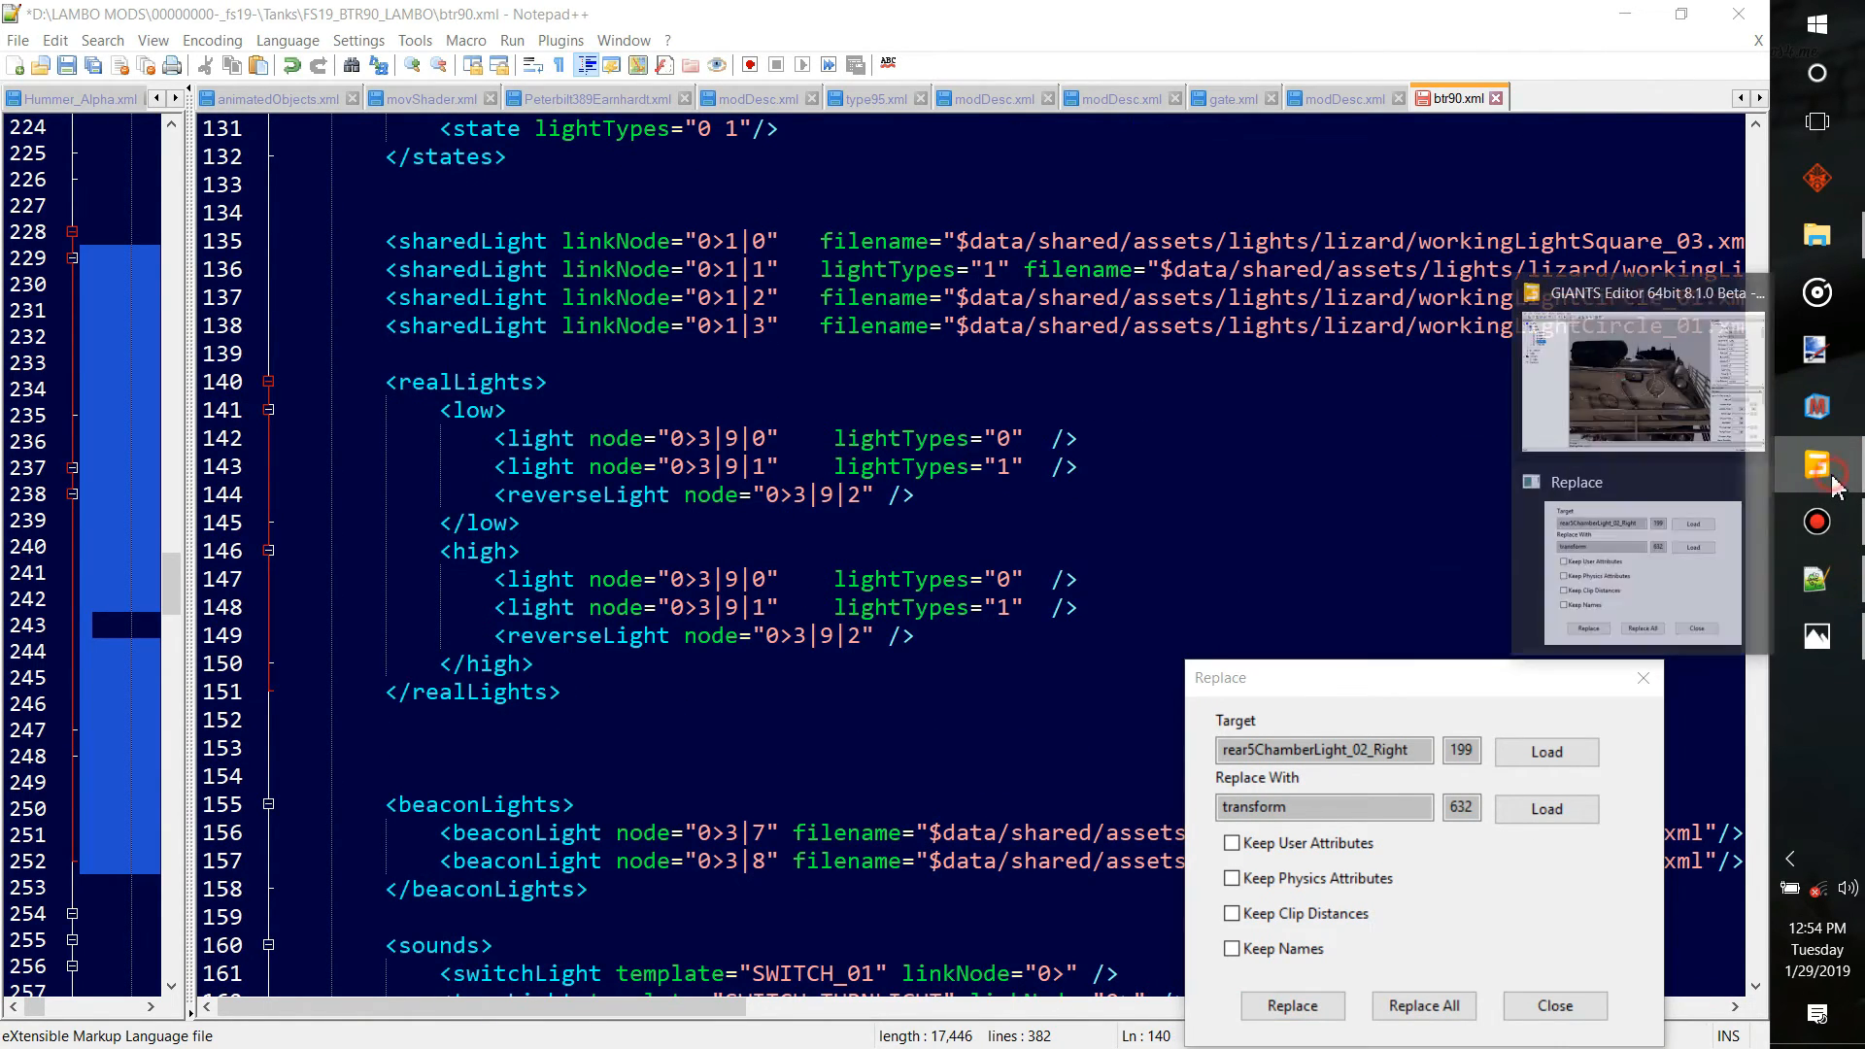
click(1616, 425)
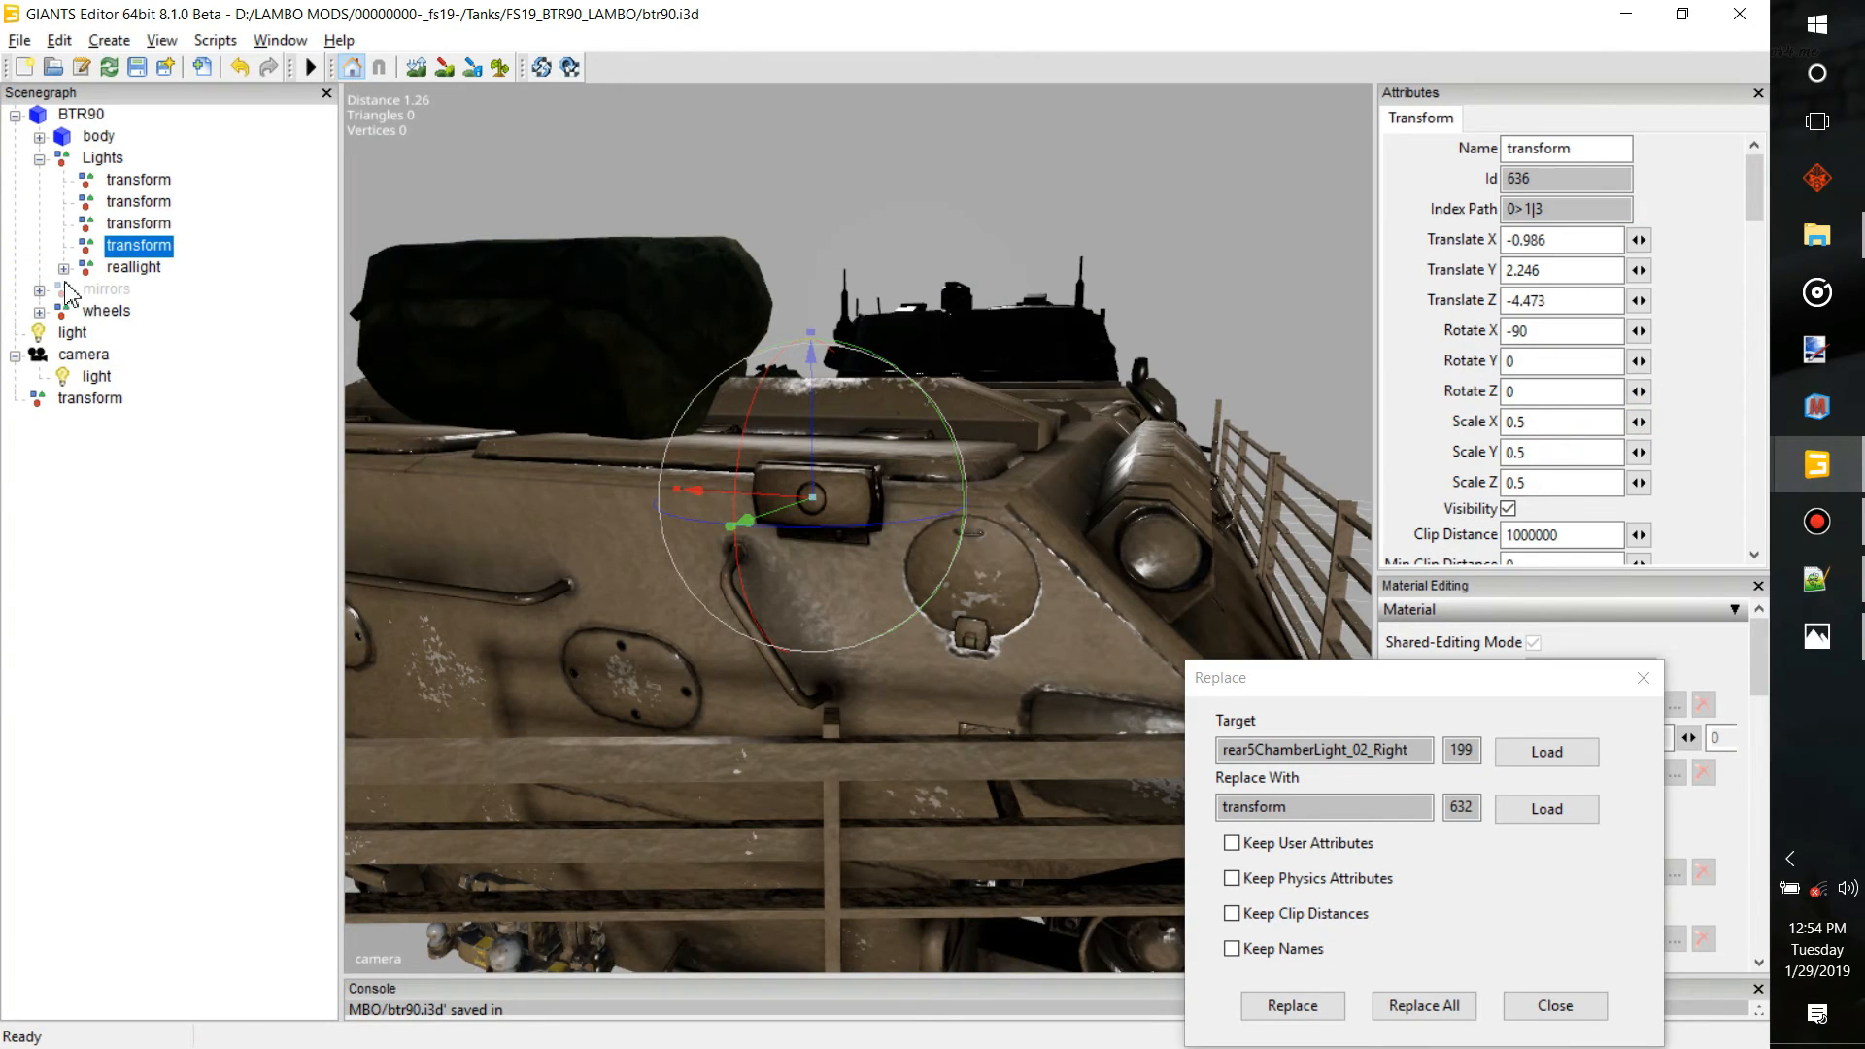
click(65, 269)
click(151, 289)
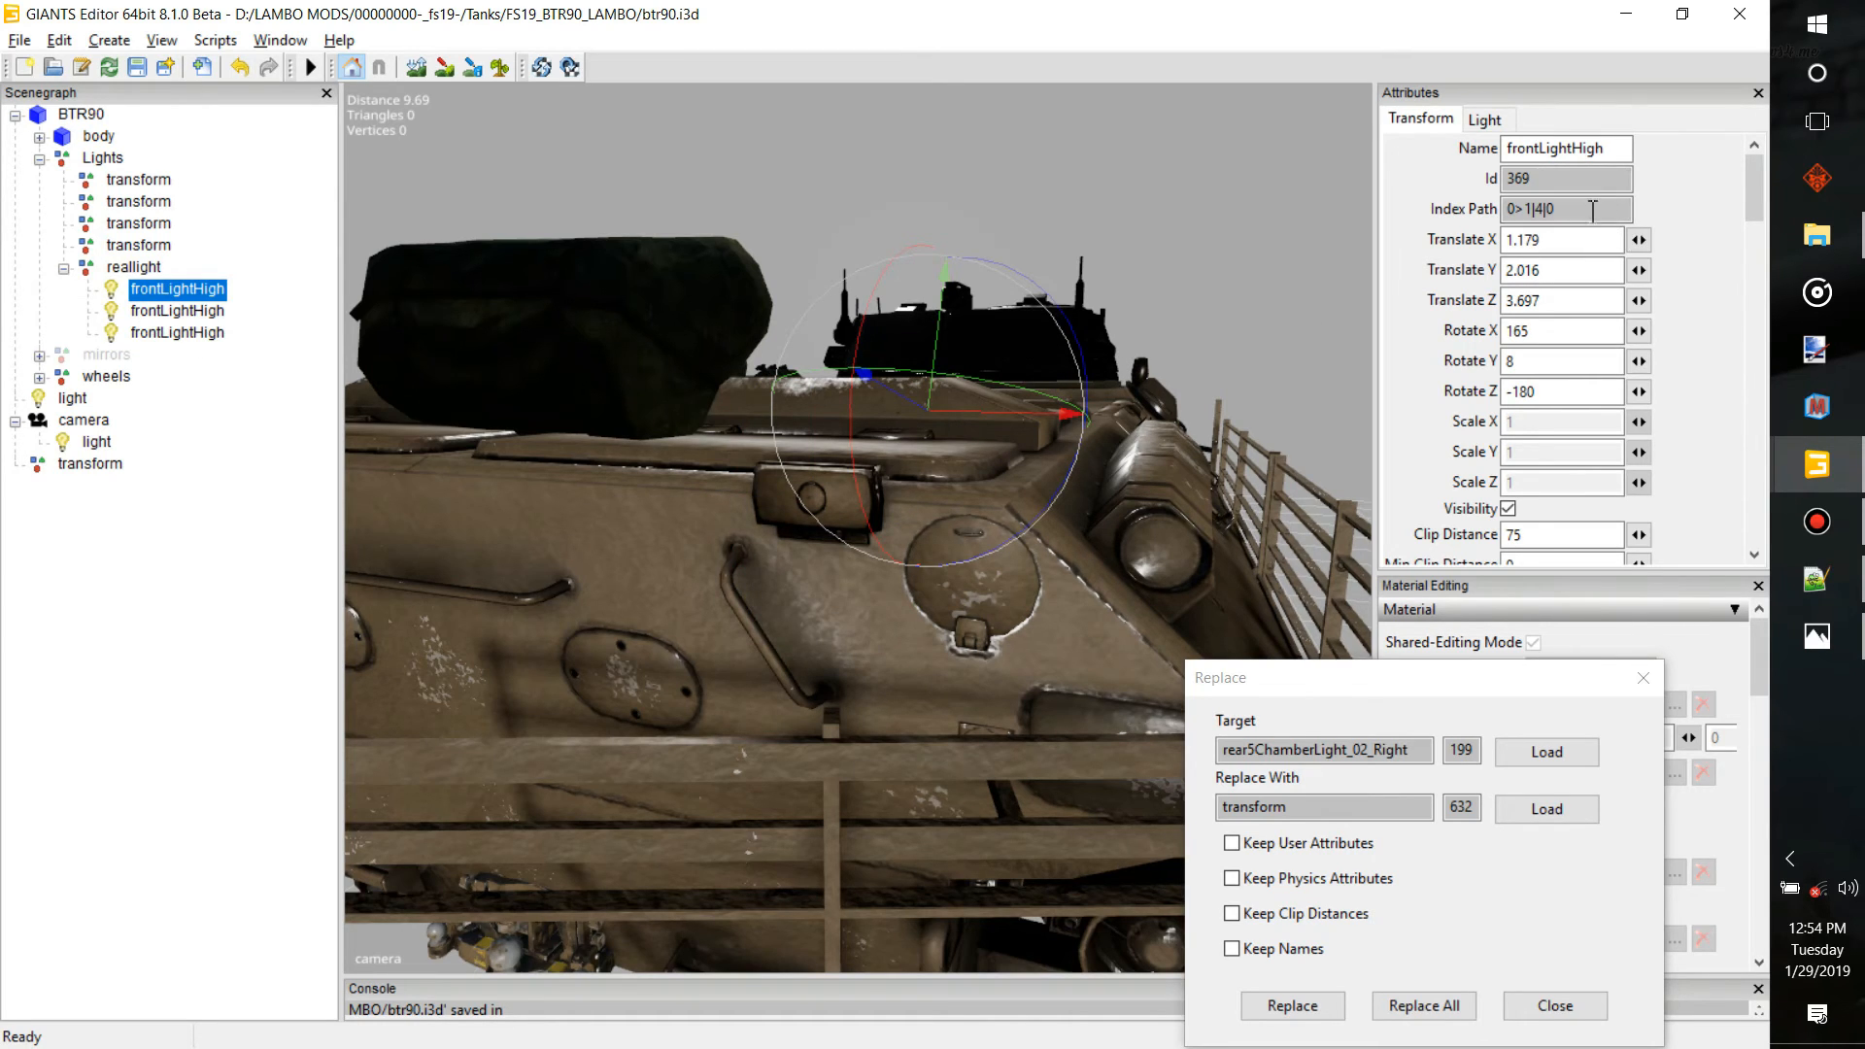
drag(1593, 210, 1507, 208)
key(ctrl+c)
In btr90.xml in Notepad++, set the first light node in both the low and high blocks to 0>1|4|0
click(1817, 580)
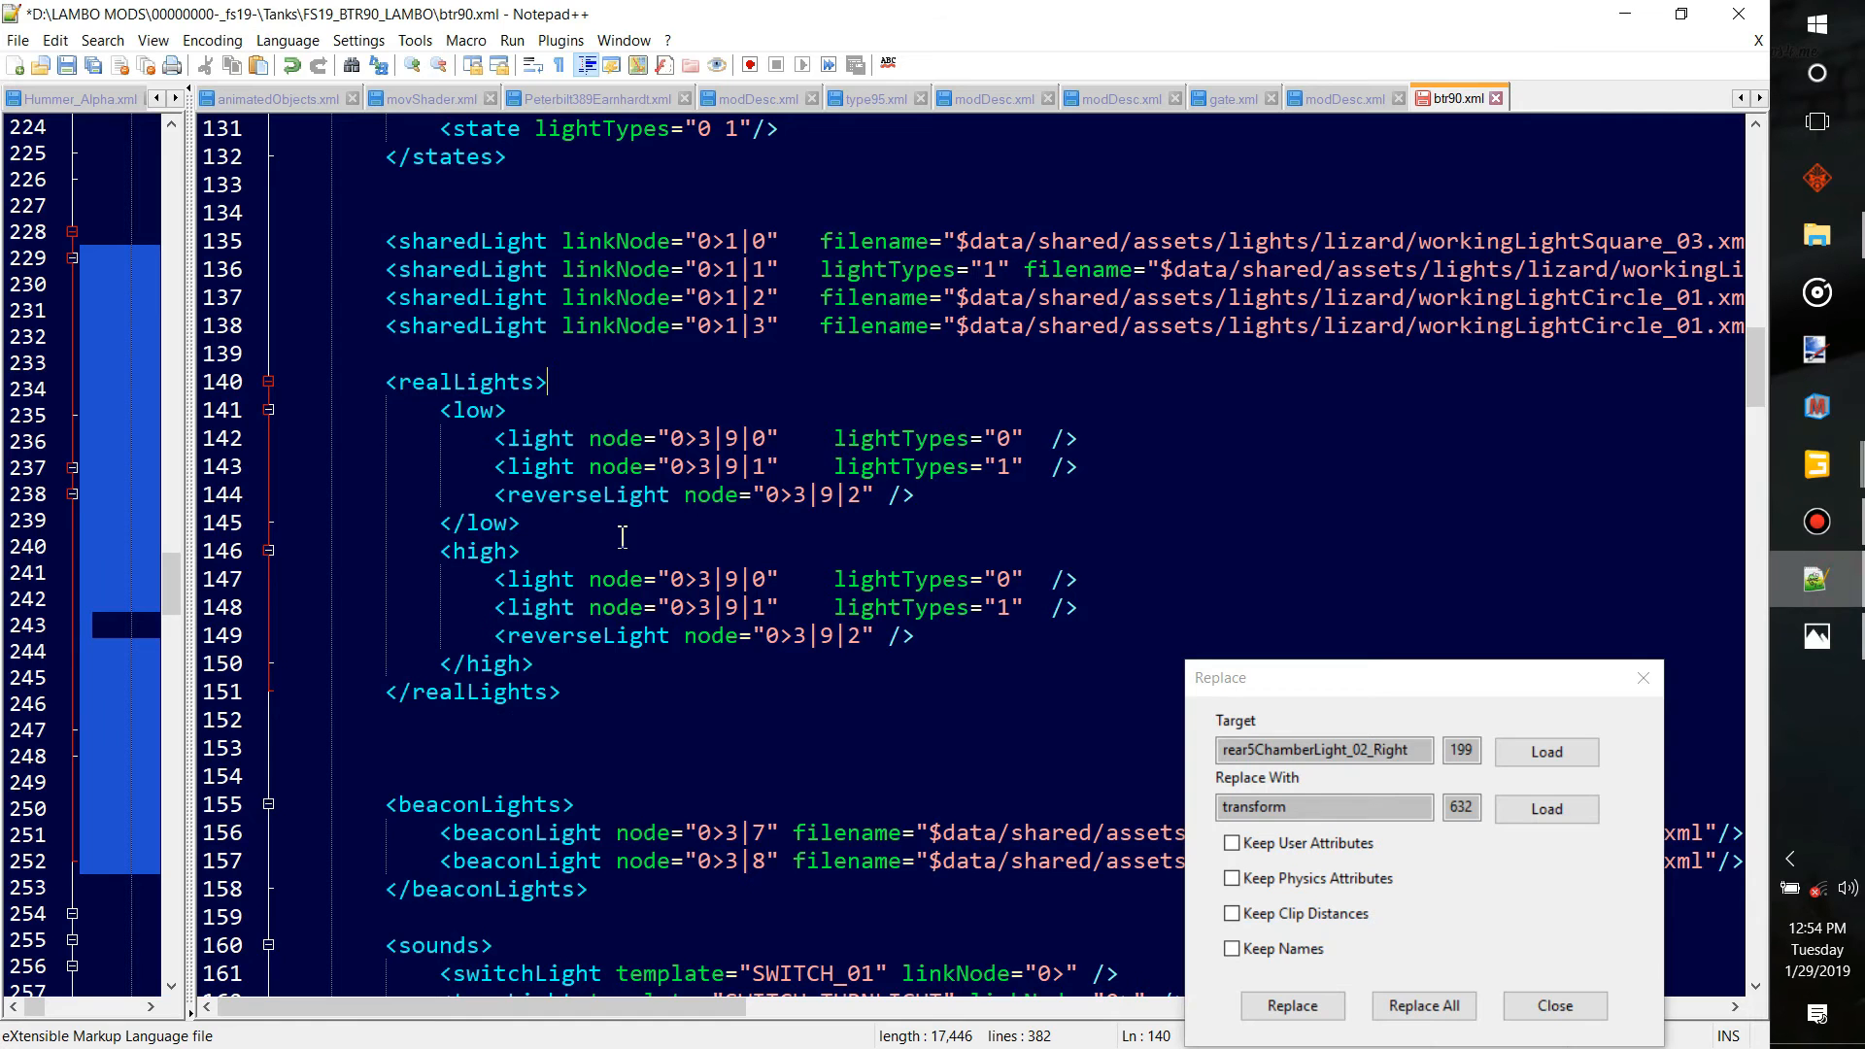
click(674, 438)
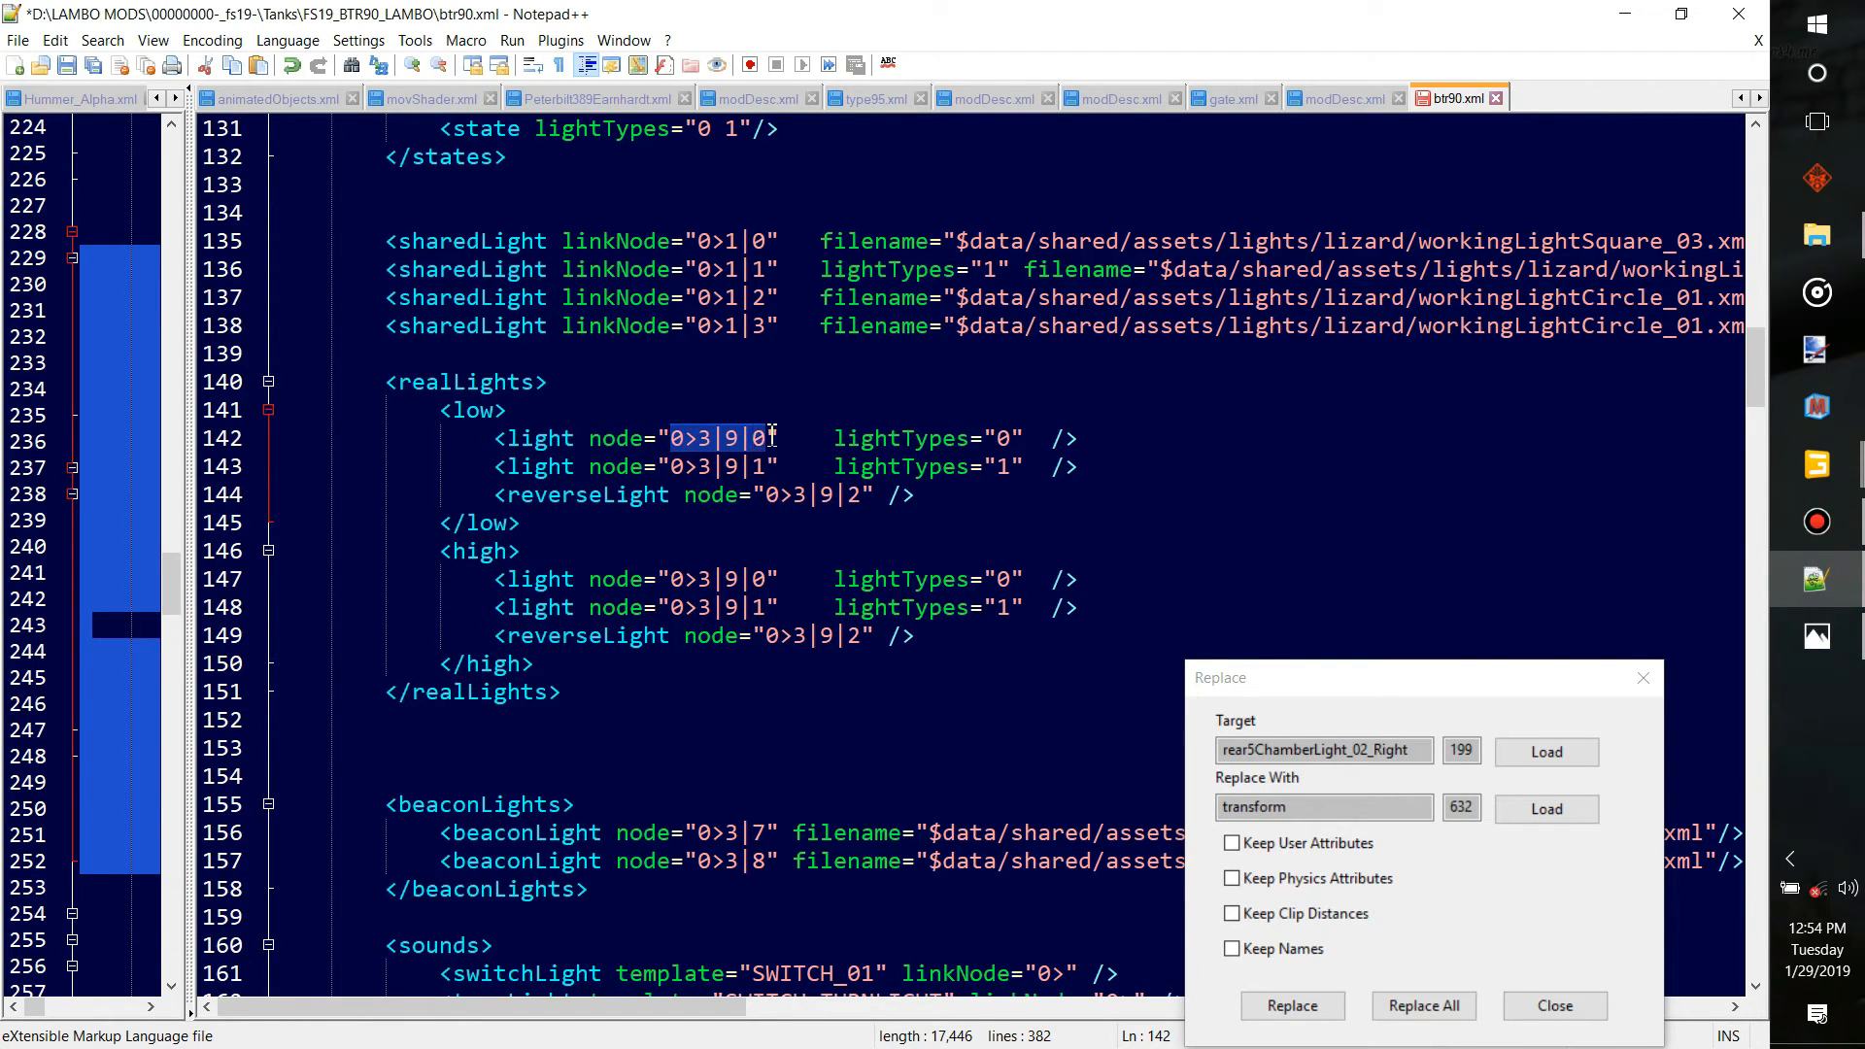
key(ctrl+v)
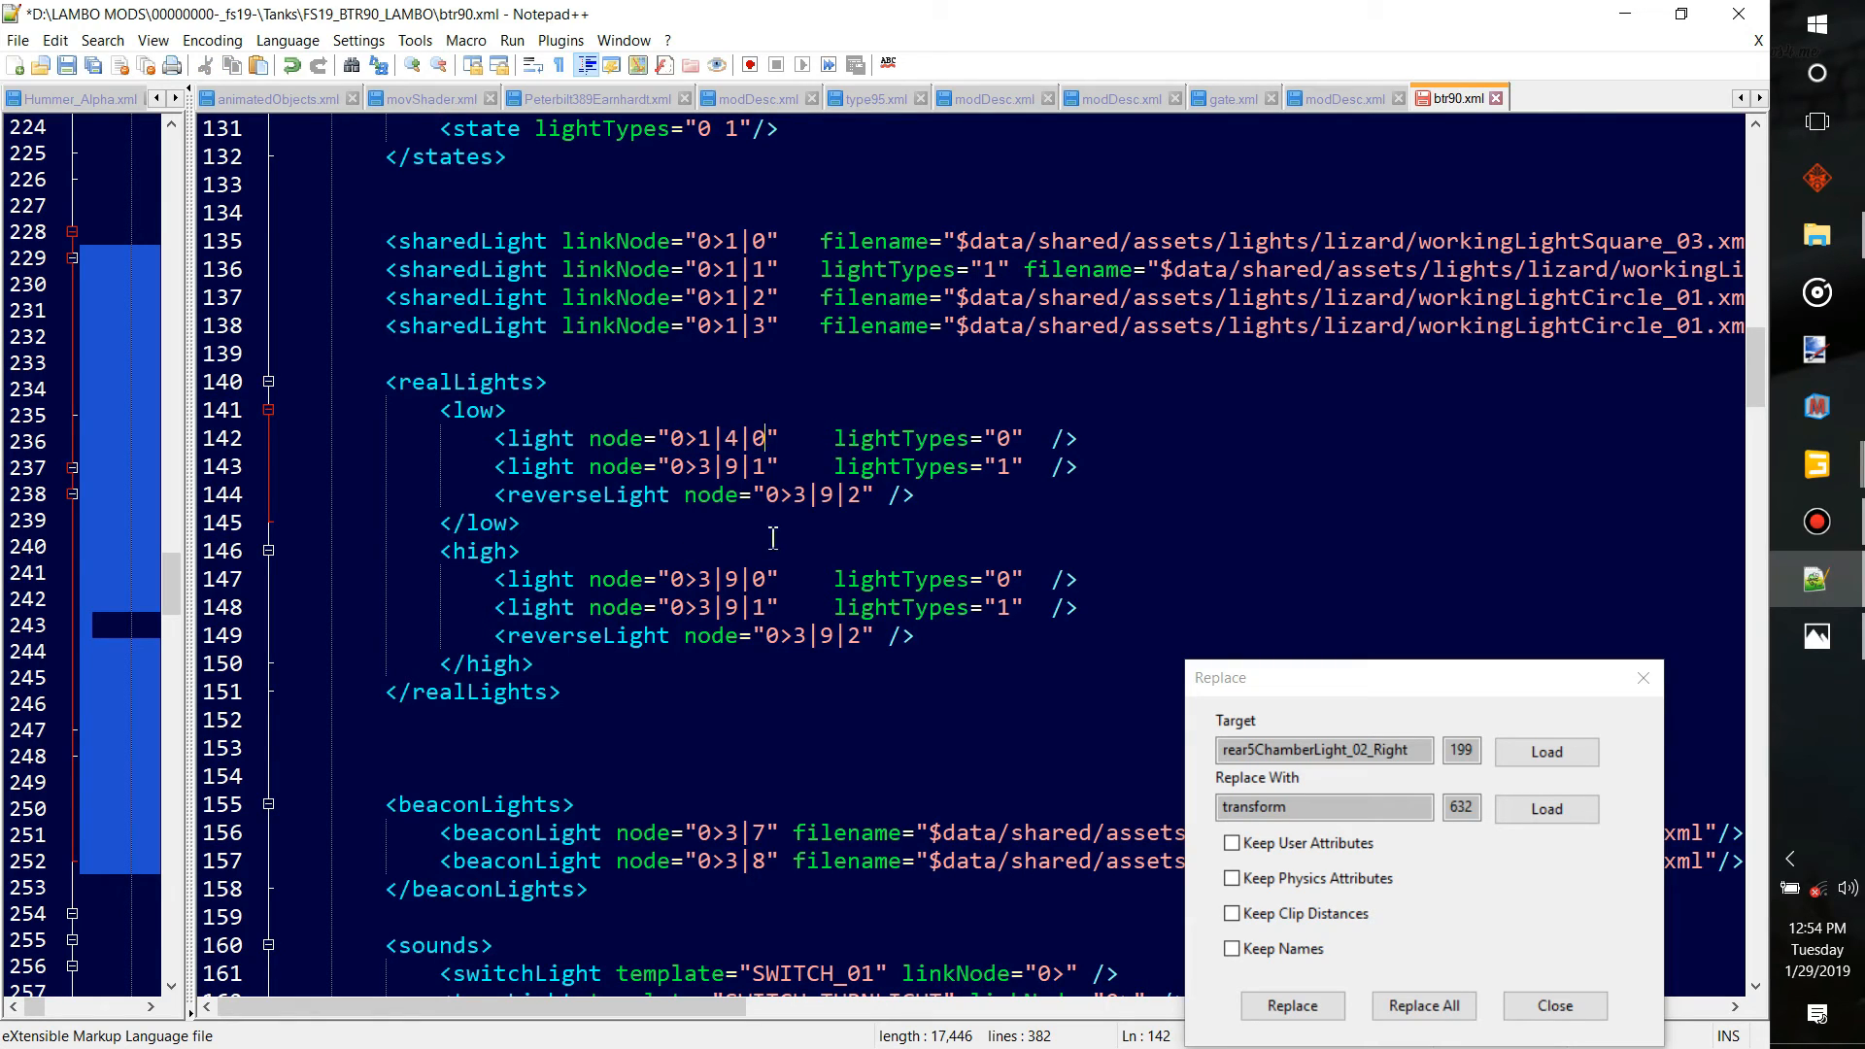
drag(675, 581, 767, 581)
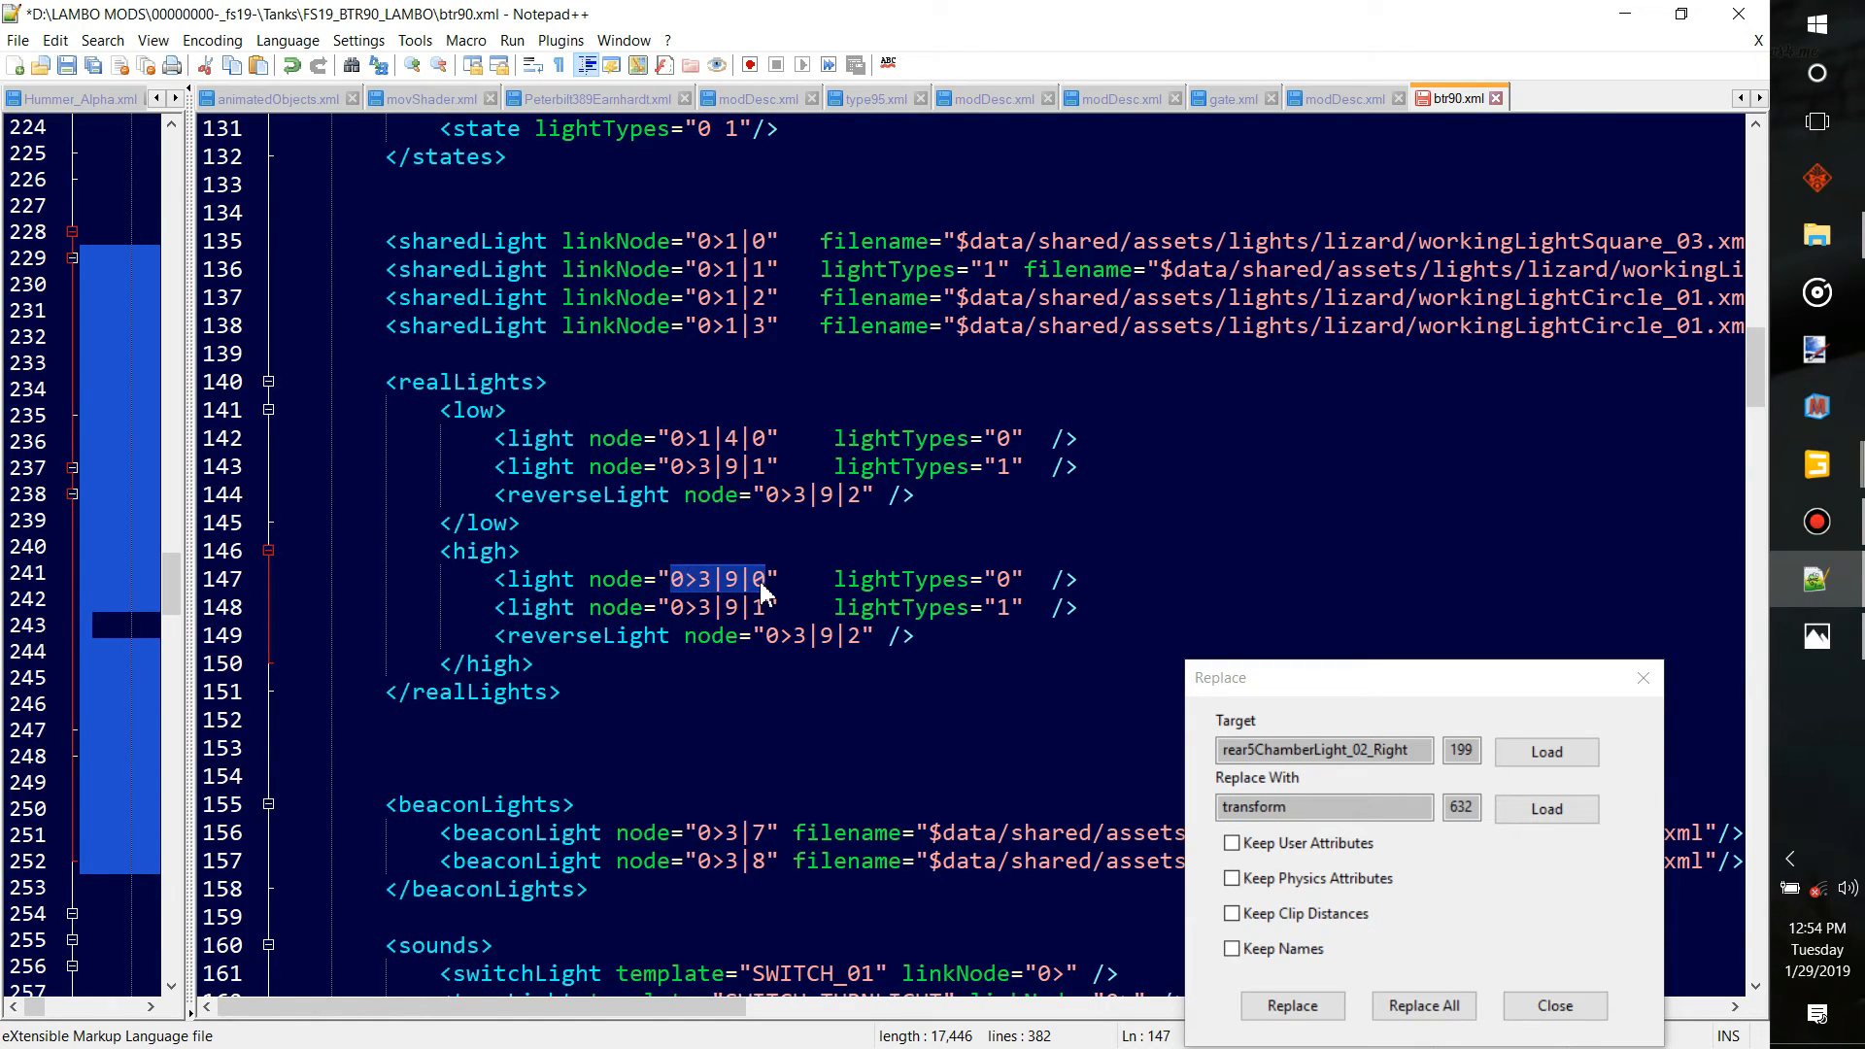
key(ctrl+v)
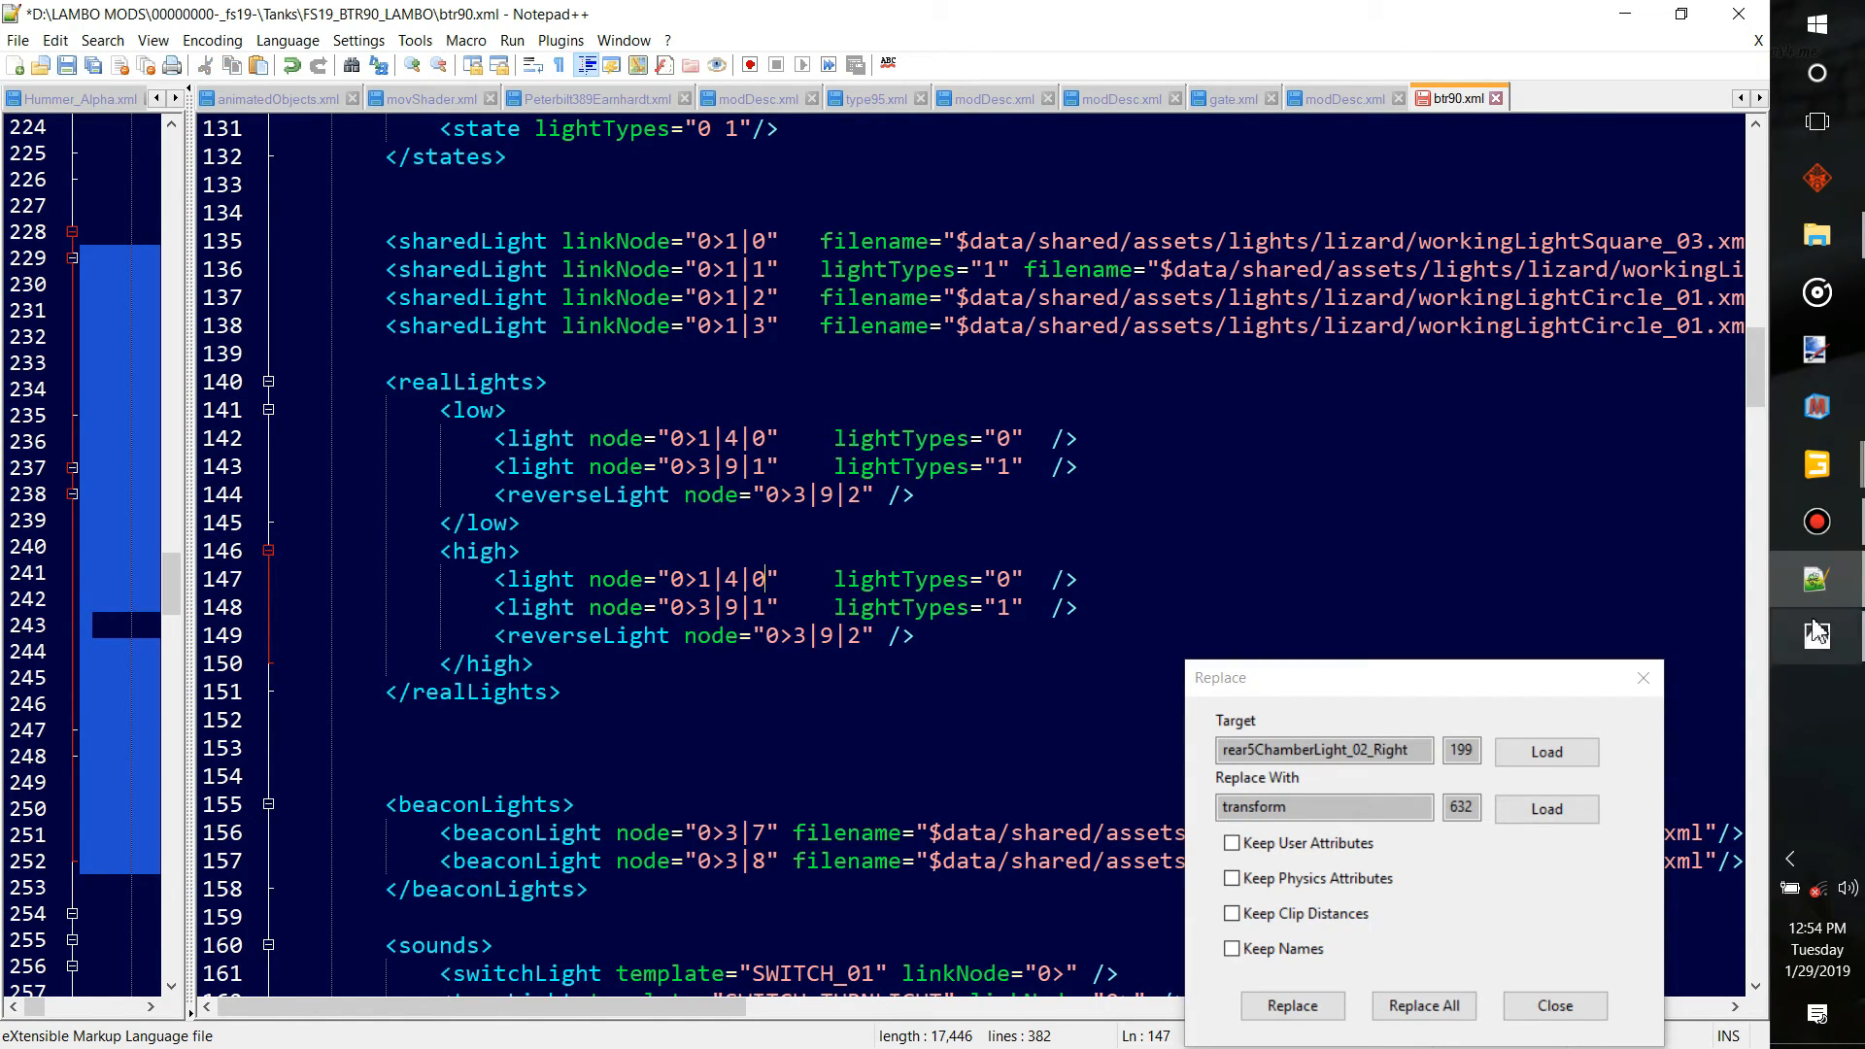
Set the second light node in the low block to 0>1|4|1
drag(673, 467, 767, 472)
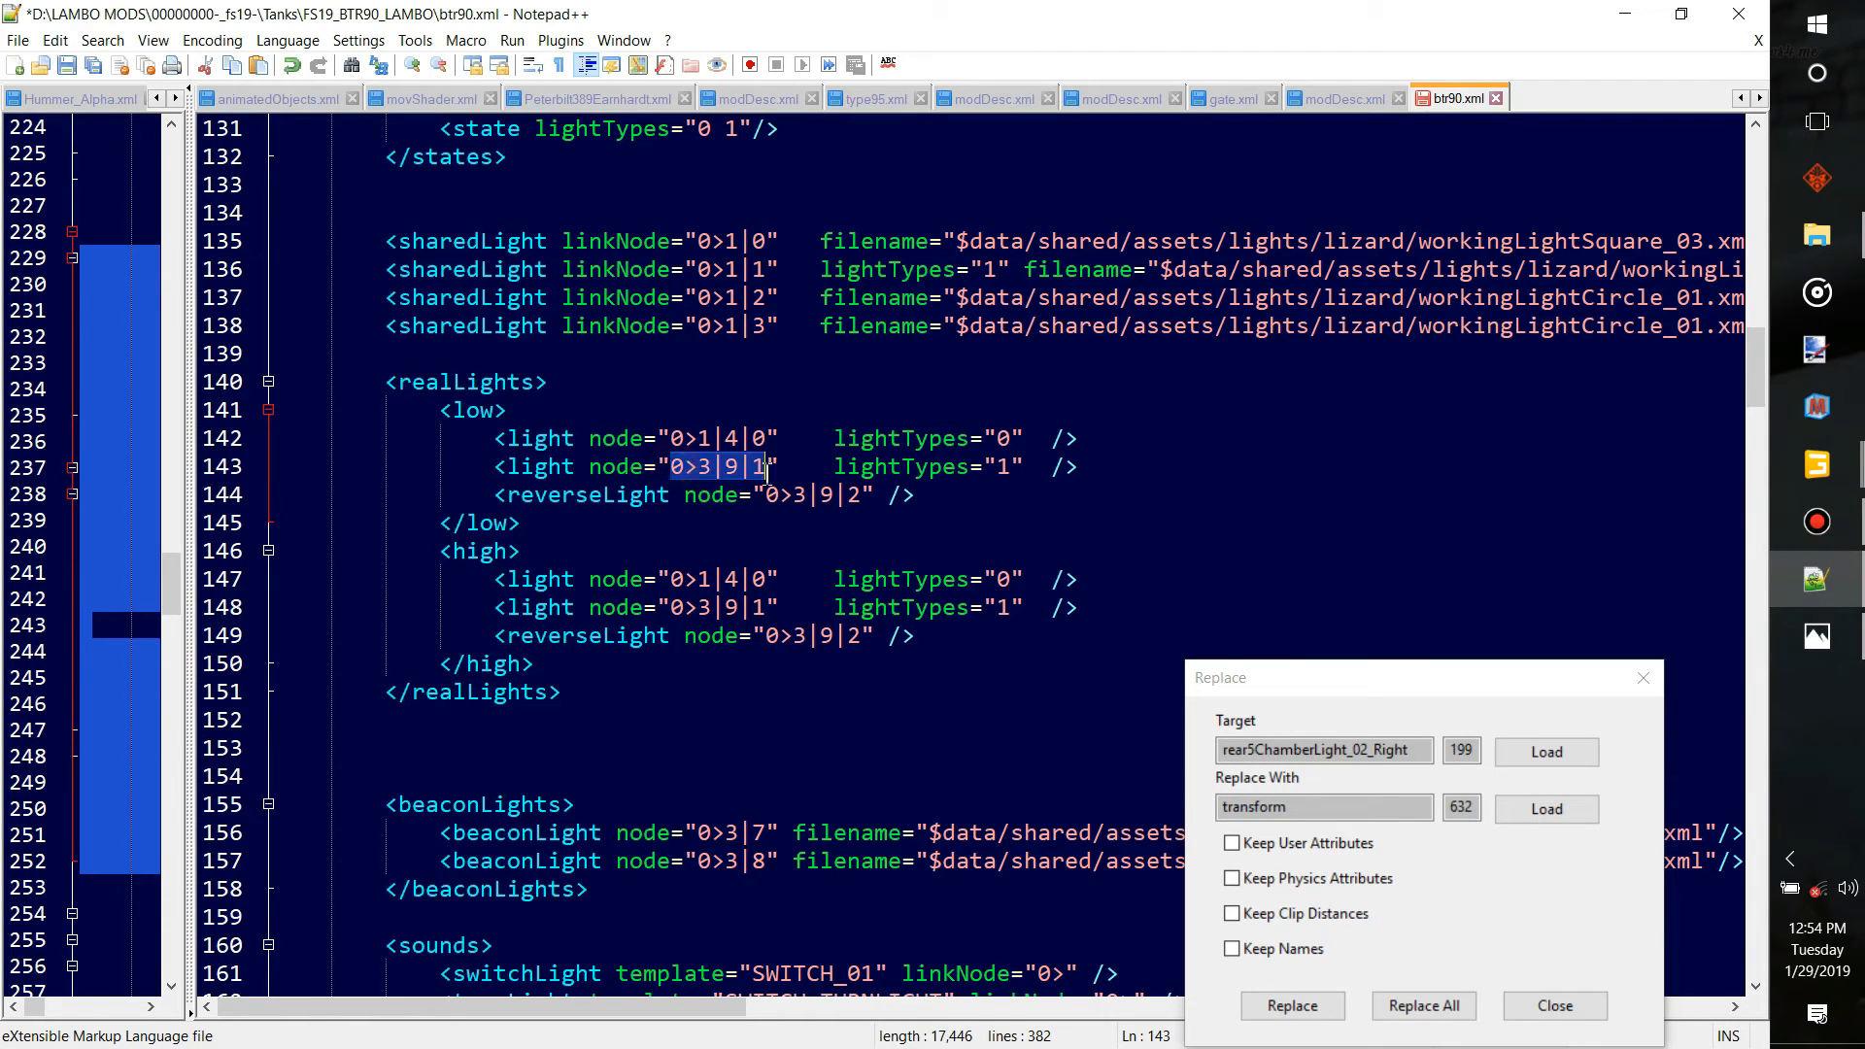
key(ctrl+v)
double_click(768, 470)
text(1)
In GIANTS Editor, check the second frontLightHigh's index path and copy the index path of the third one
mouse_move(1817, 465)
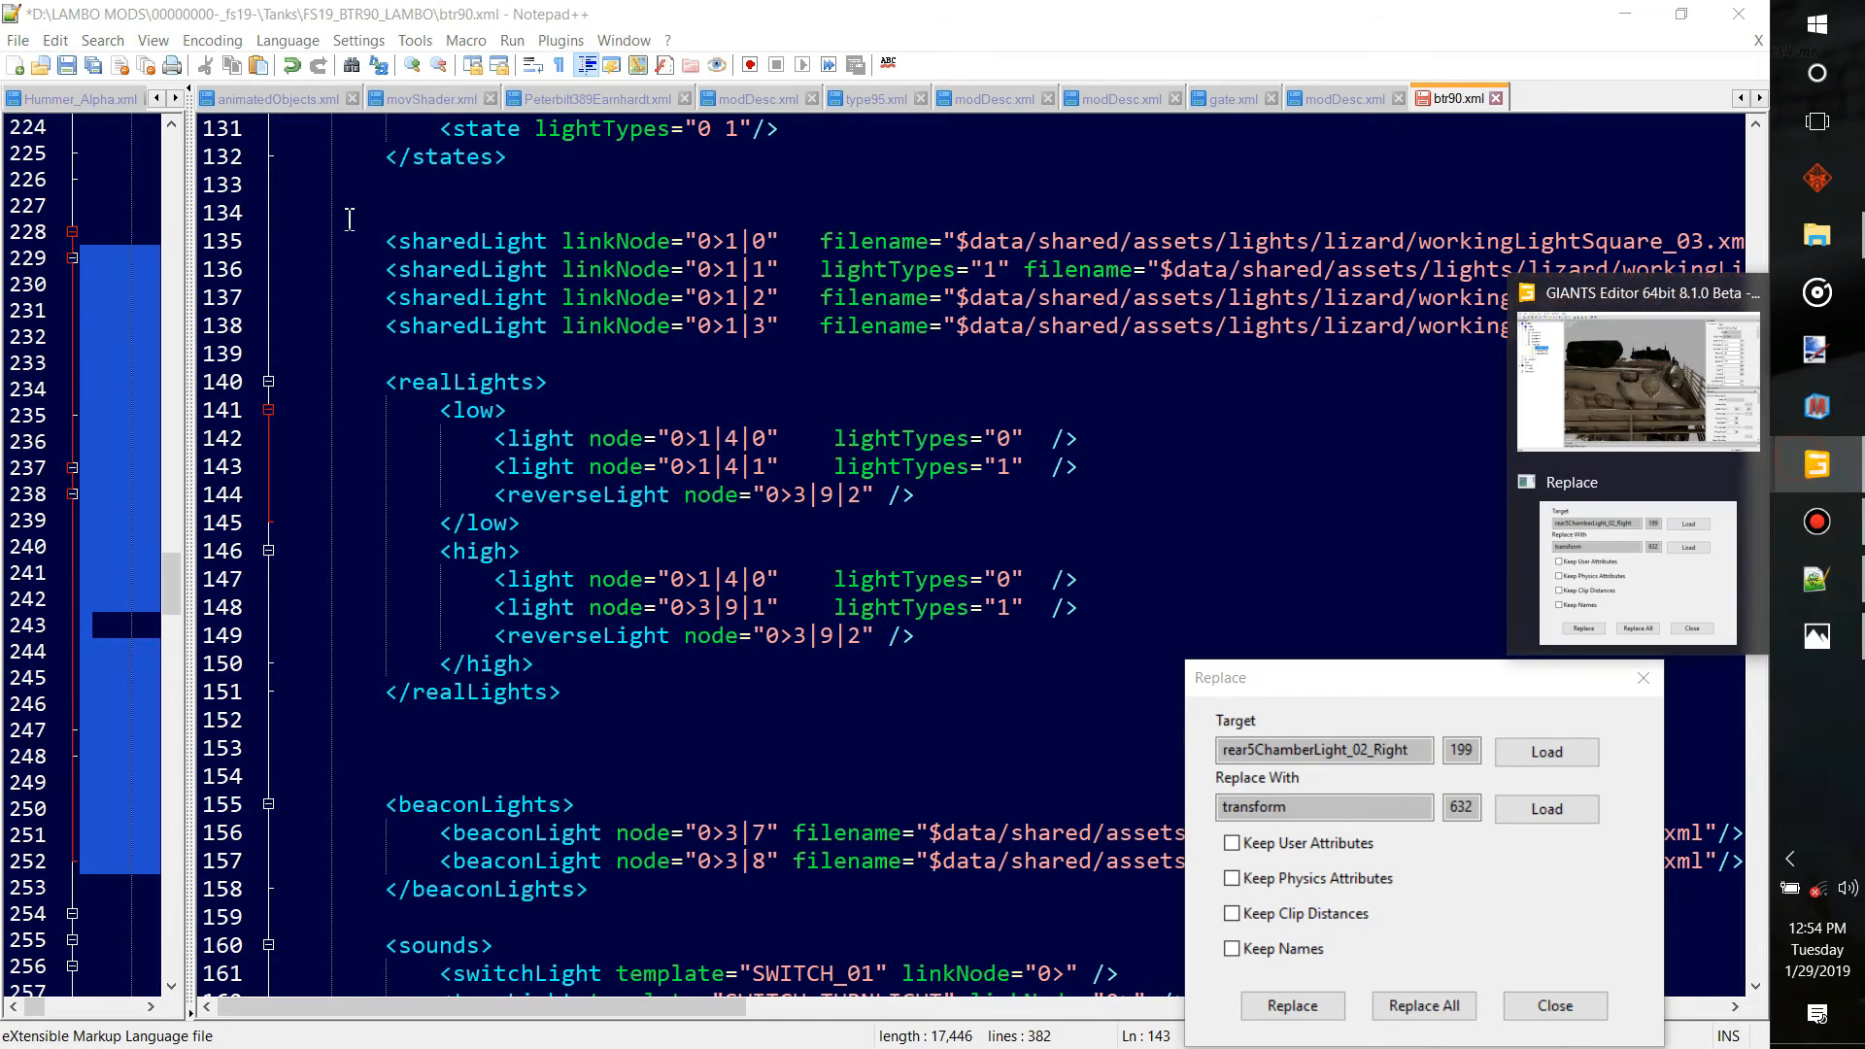
click(1596, 387)
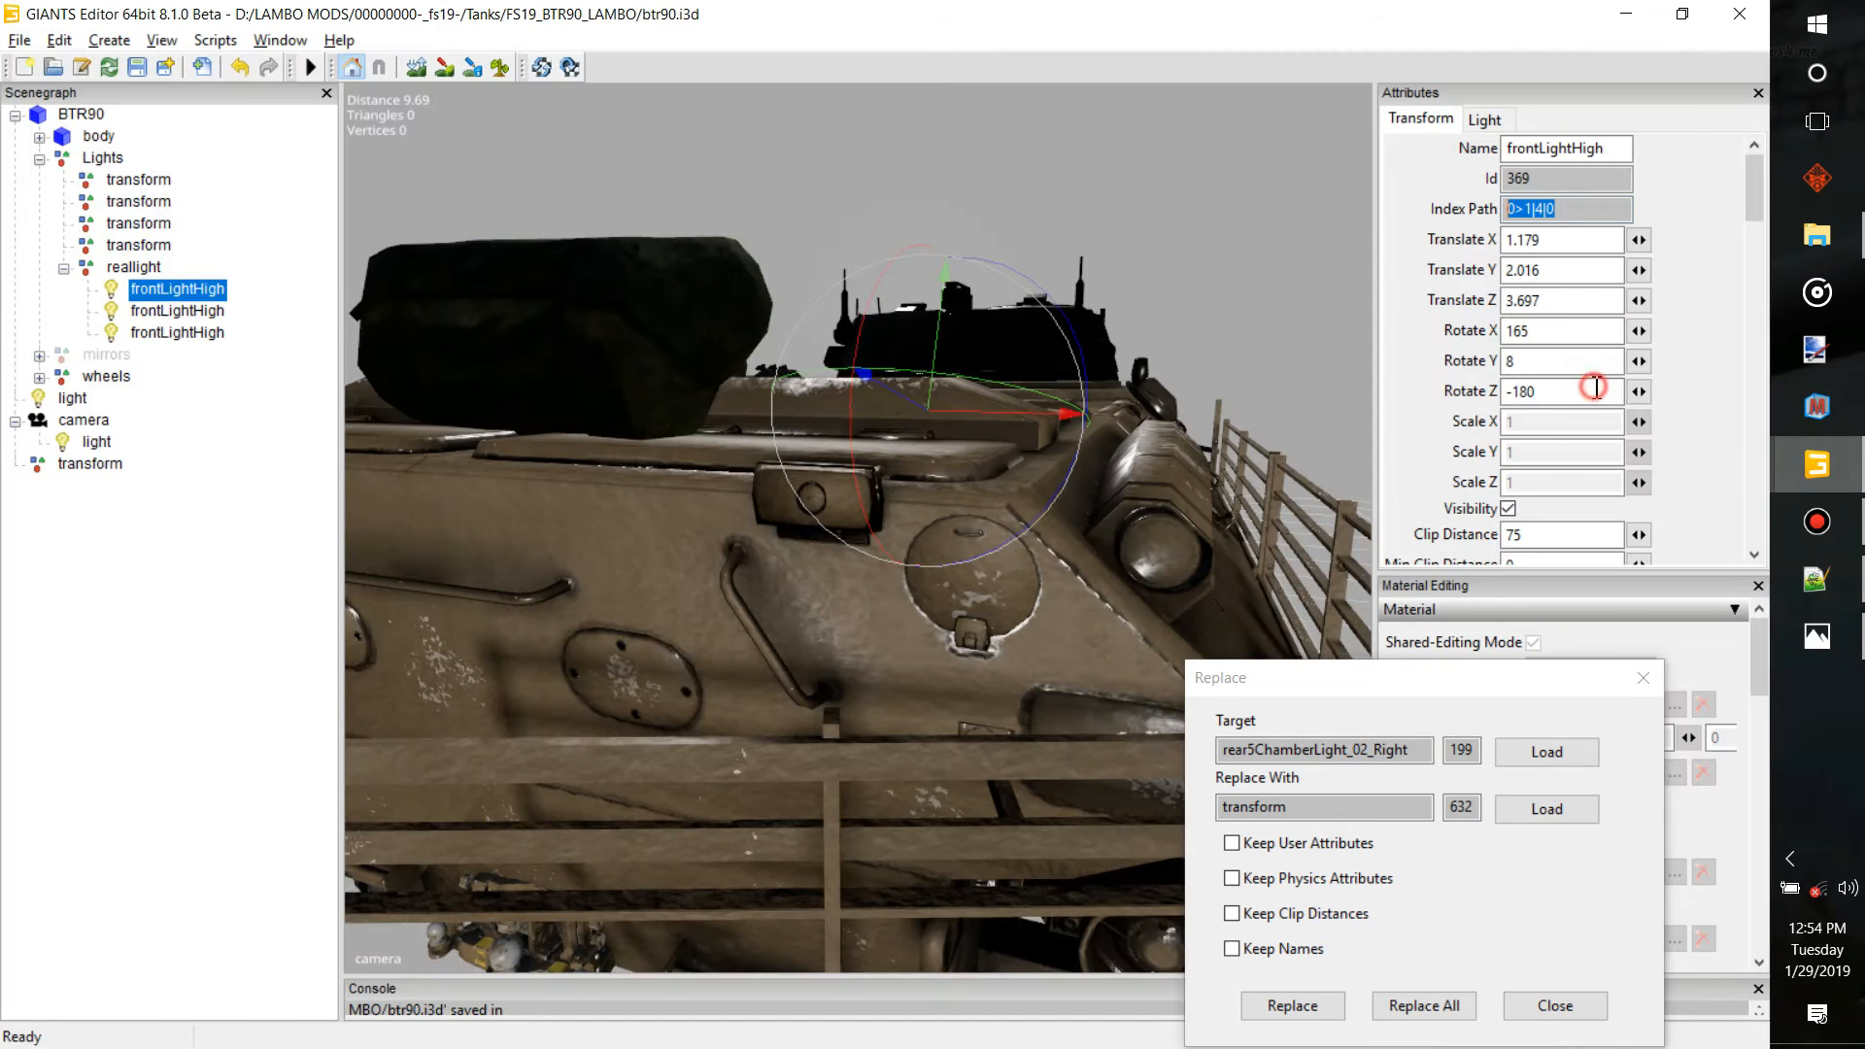
click(204, 312)
alt+drag(1096, 419, 1100, 400)
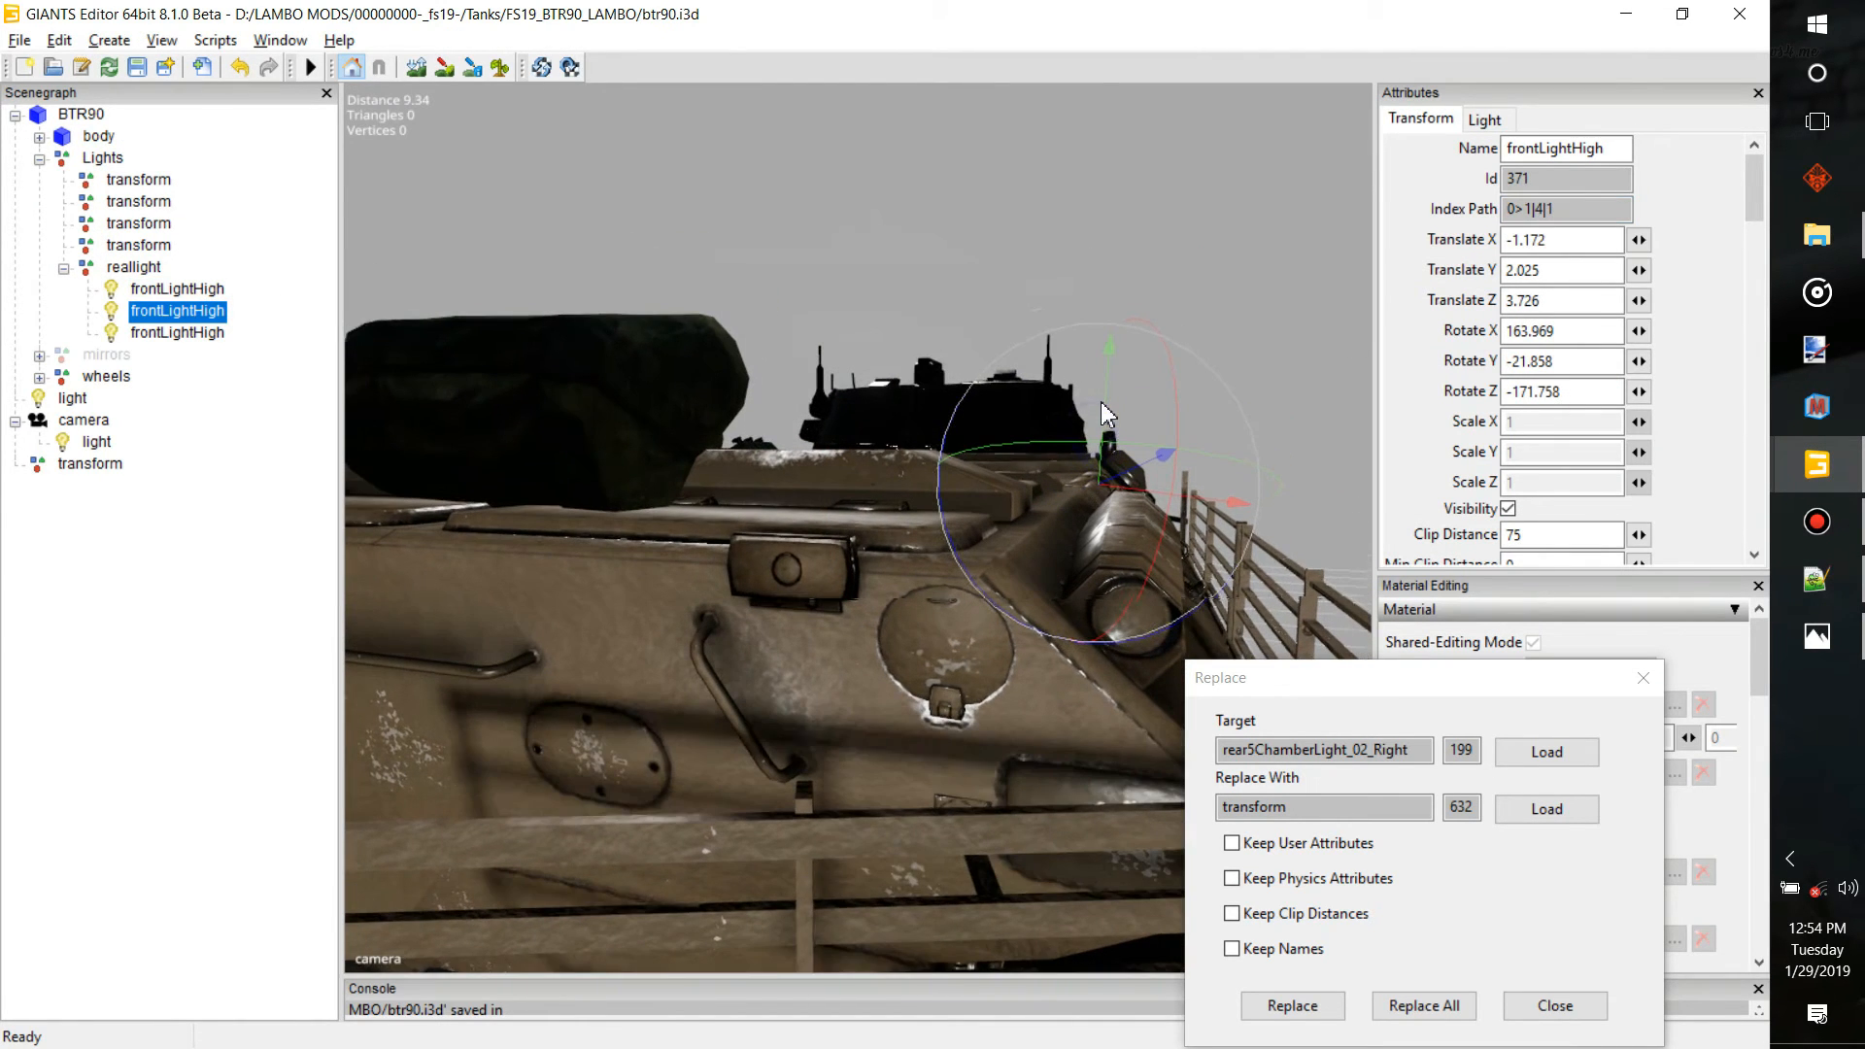
click(1609, 209)
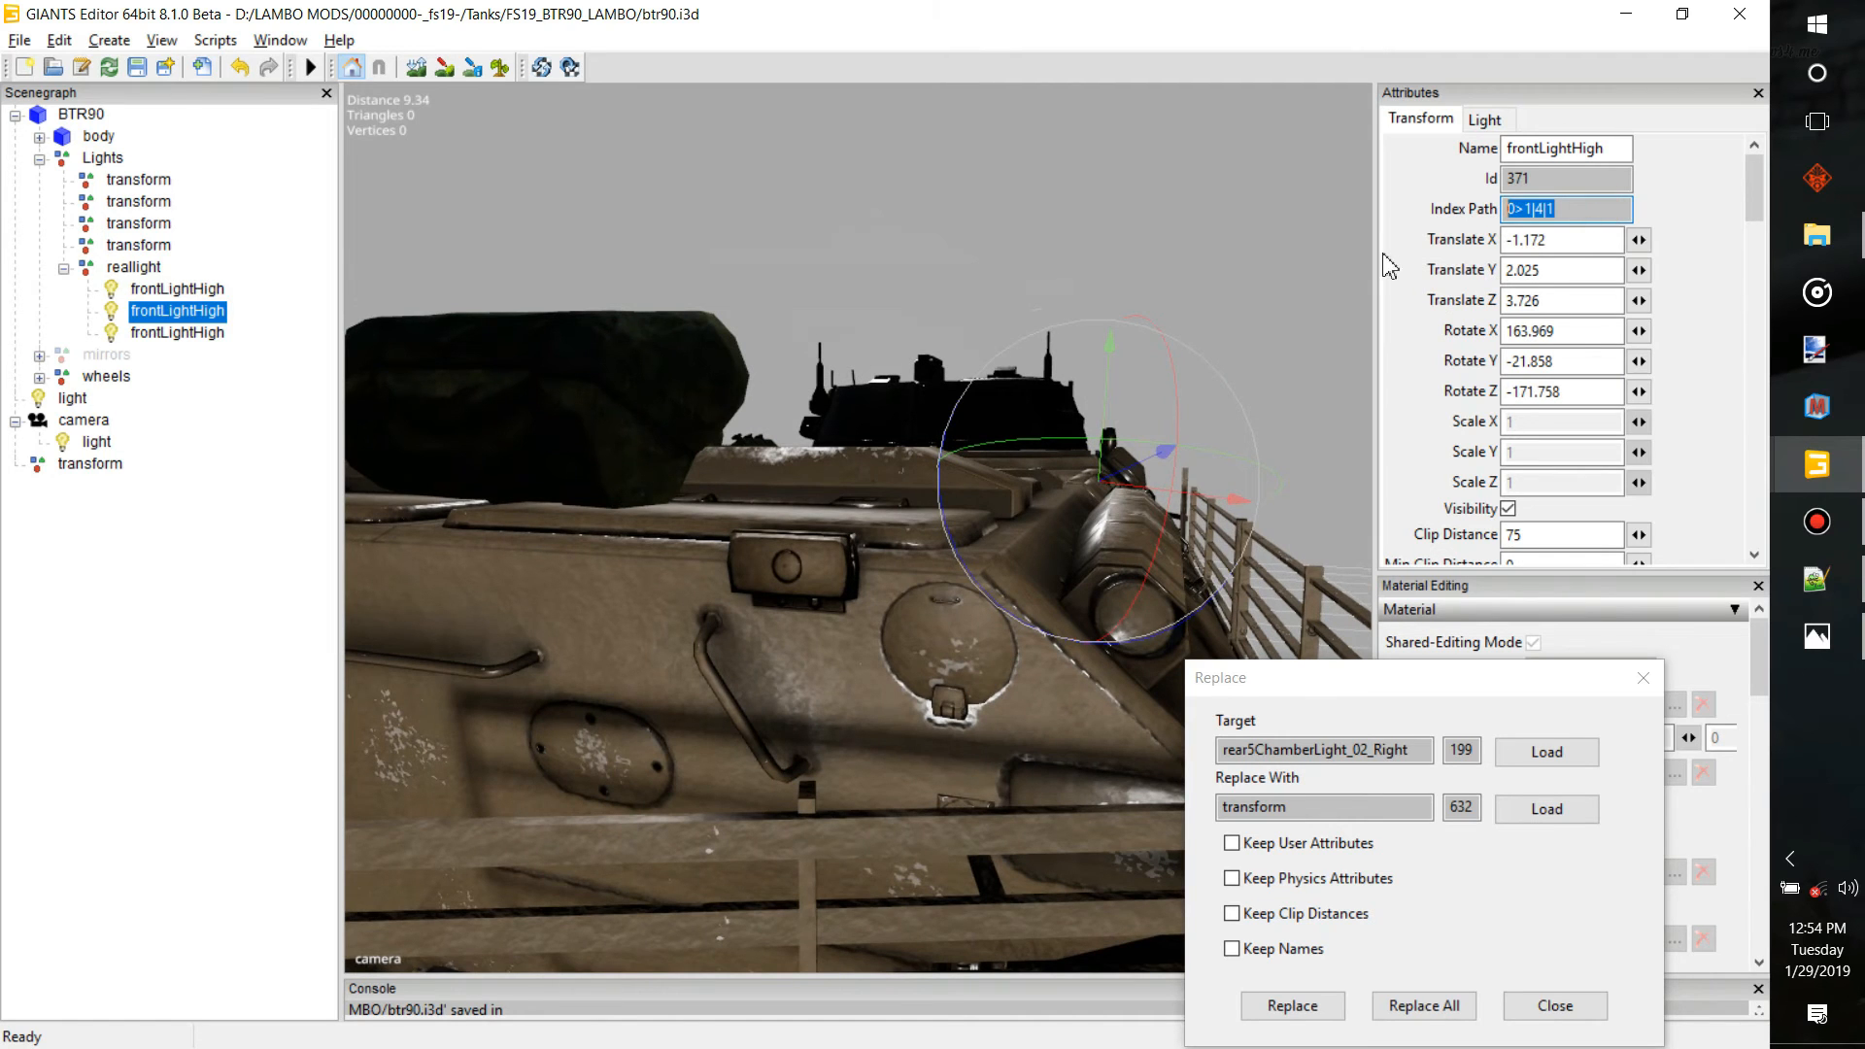
click(214, 338)
alt+drag(836, 482, 1029, 490)
scroll(740, 549, down, 5)
scroll(973, 494, down, 2)
click(1593, 209)
key(ctrl+c)
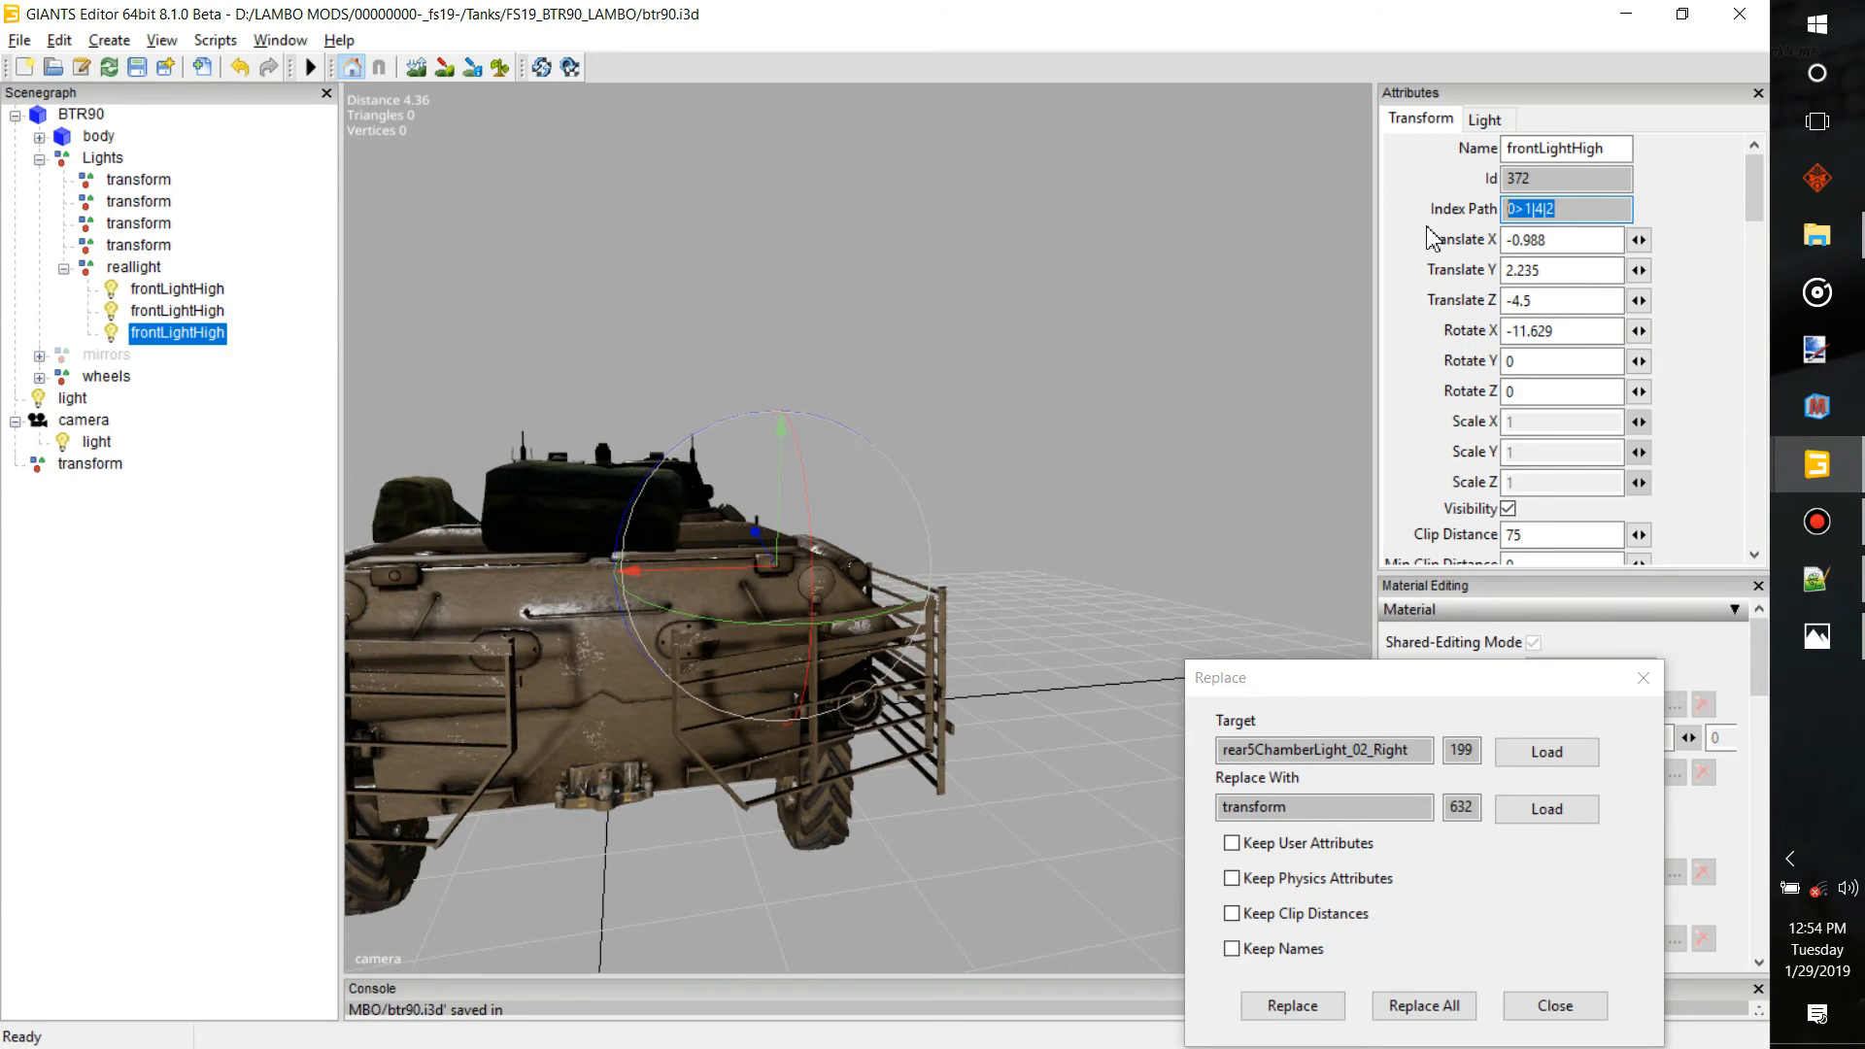
In Notepad++, set the reverseLight node in the low block to 0>1|4|2
click(1816, 580)
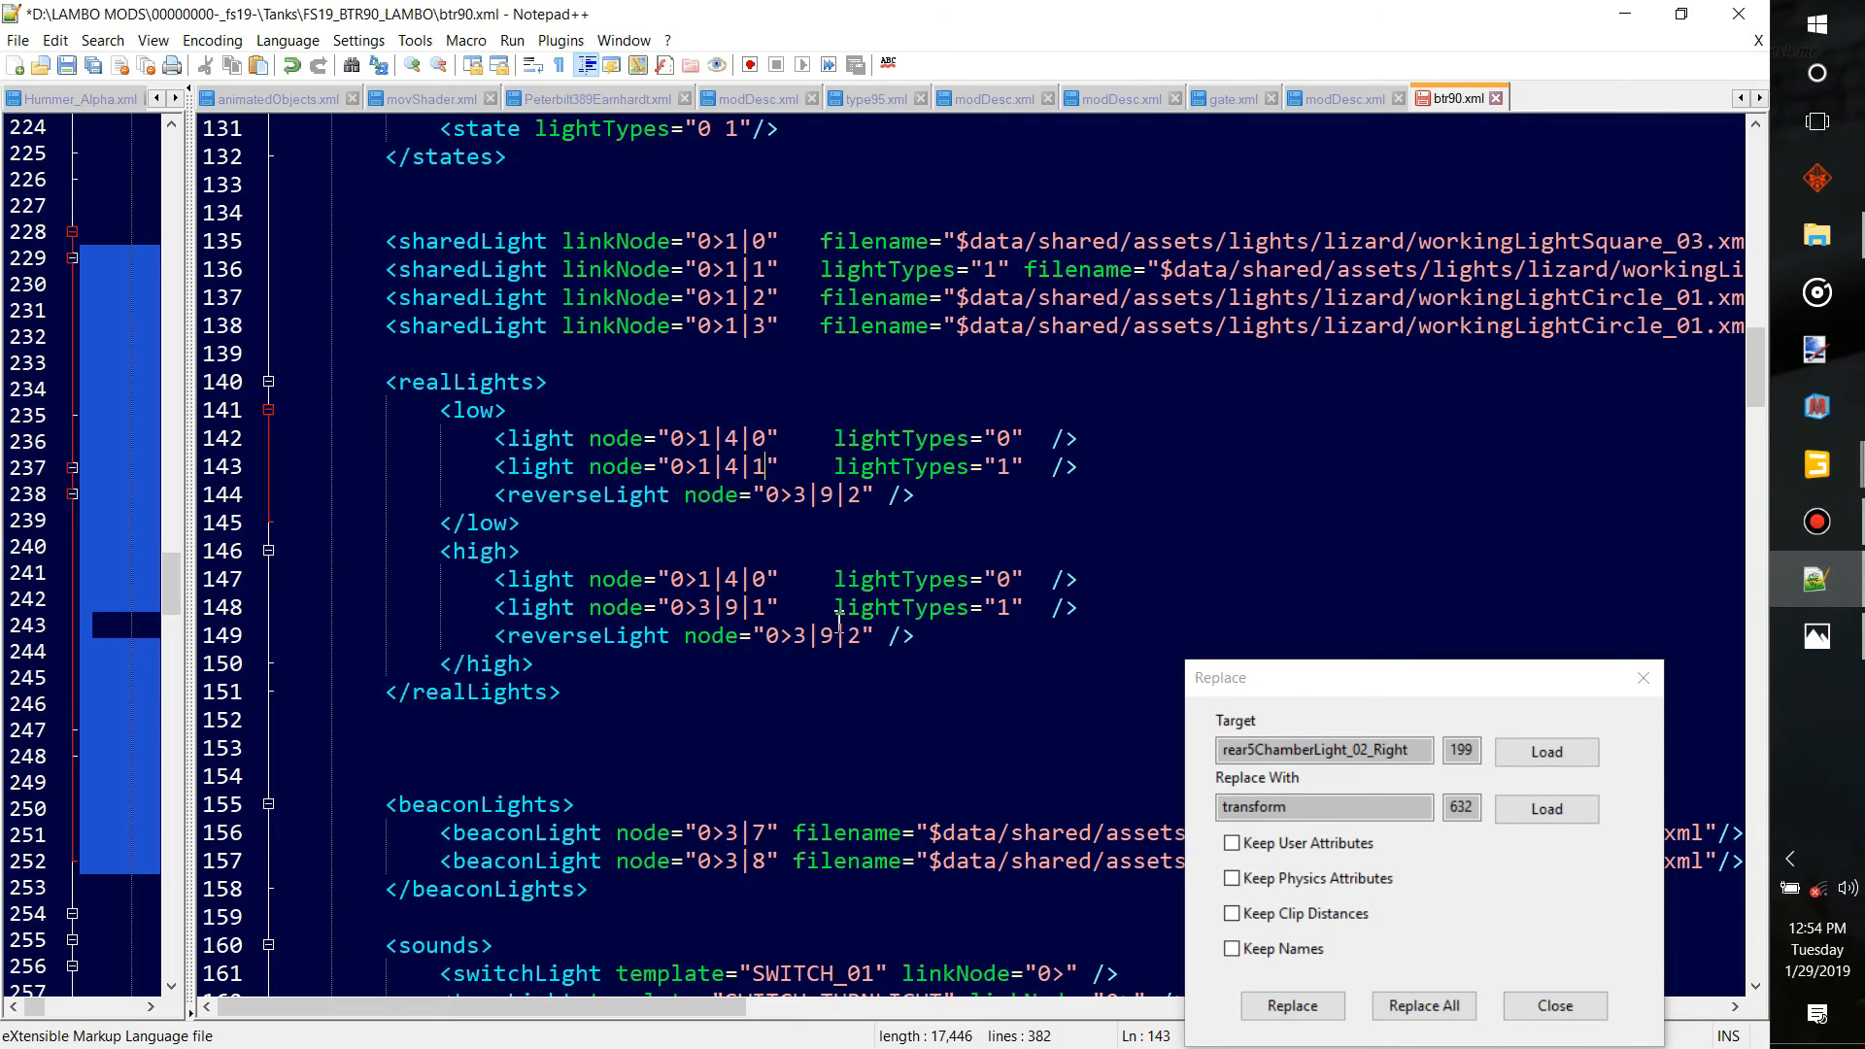
drag(774, 499, 864, 492)
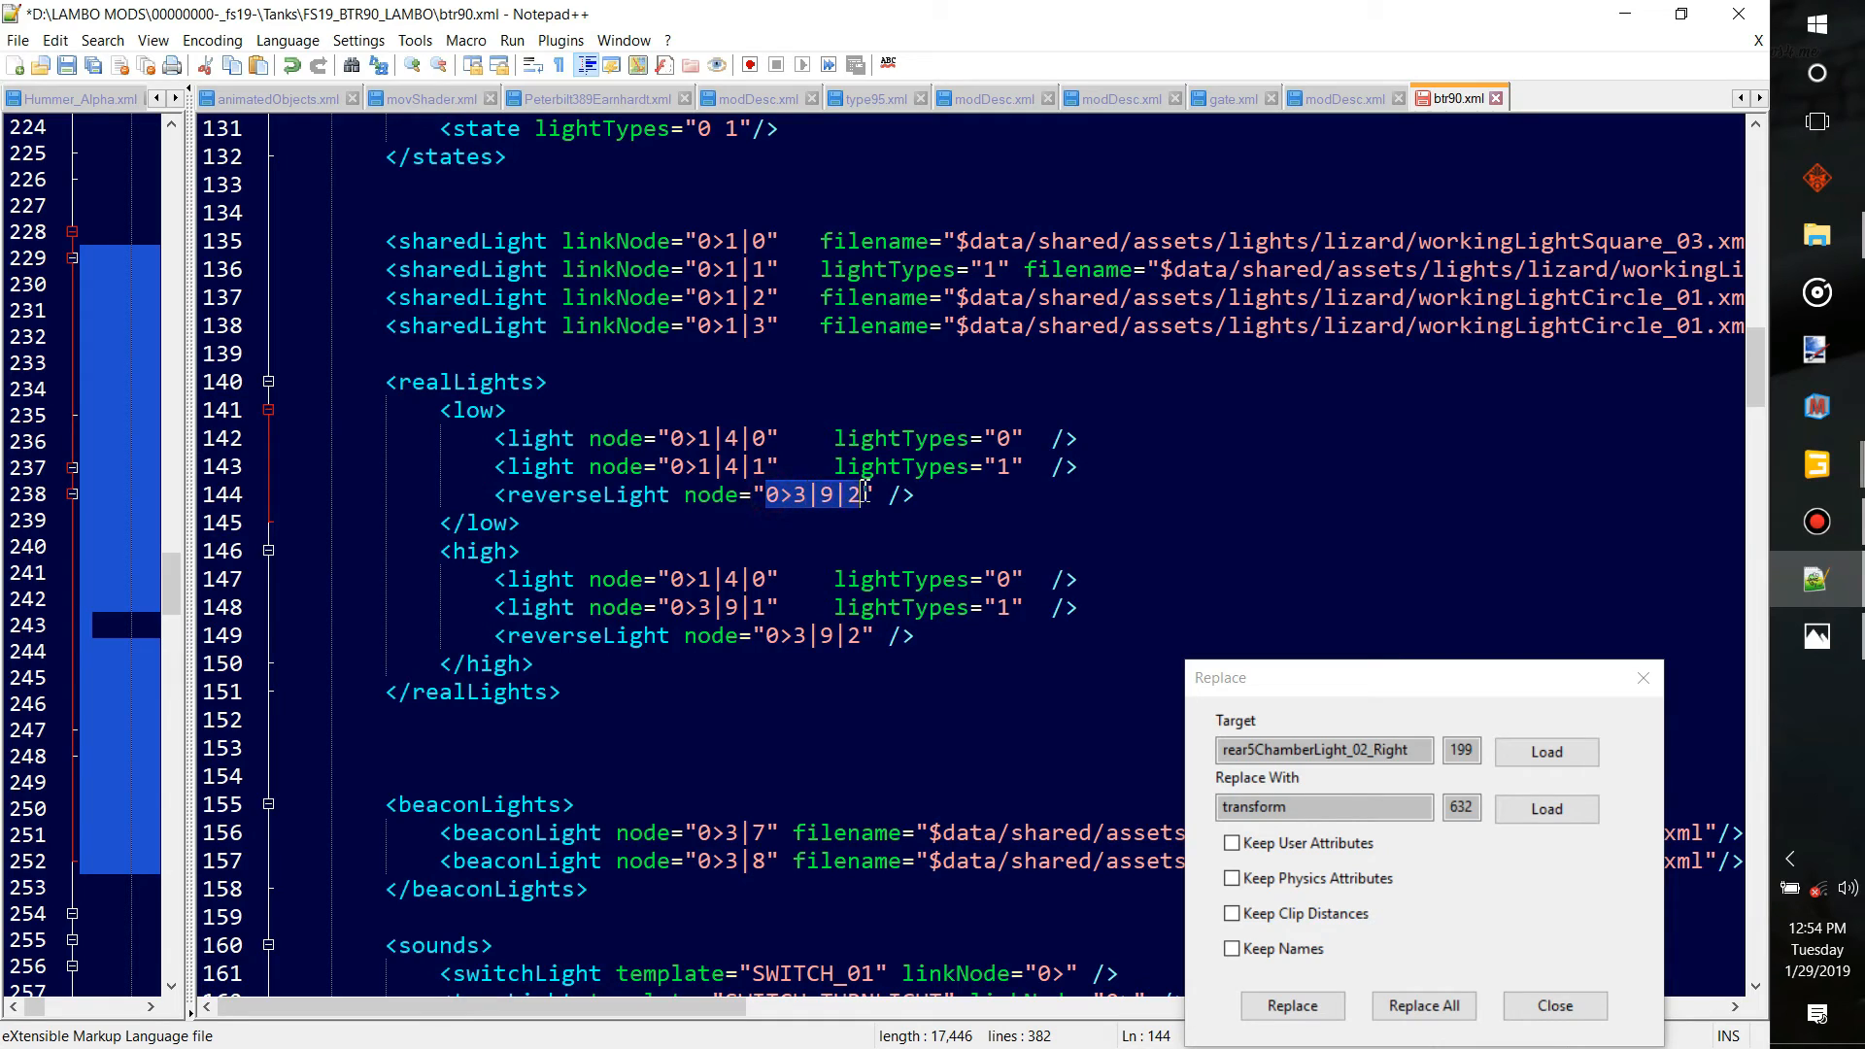
key(ctrl+v)
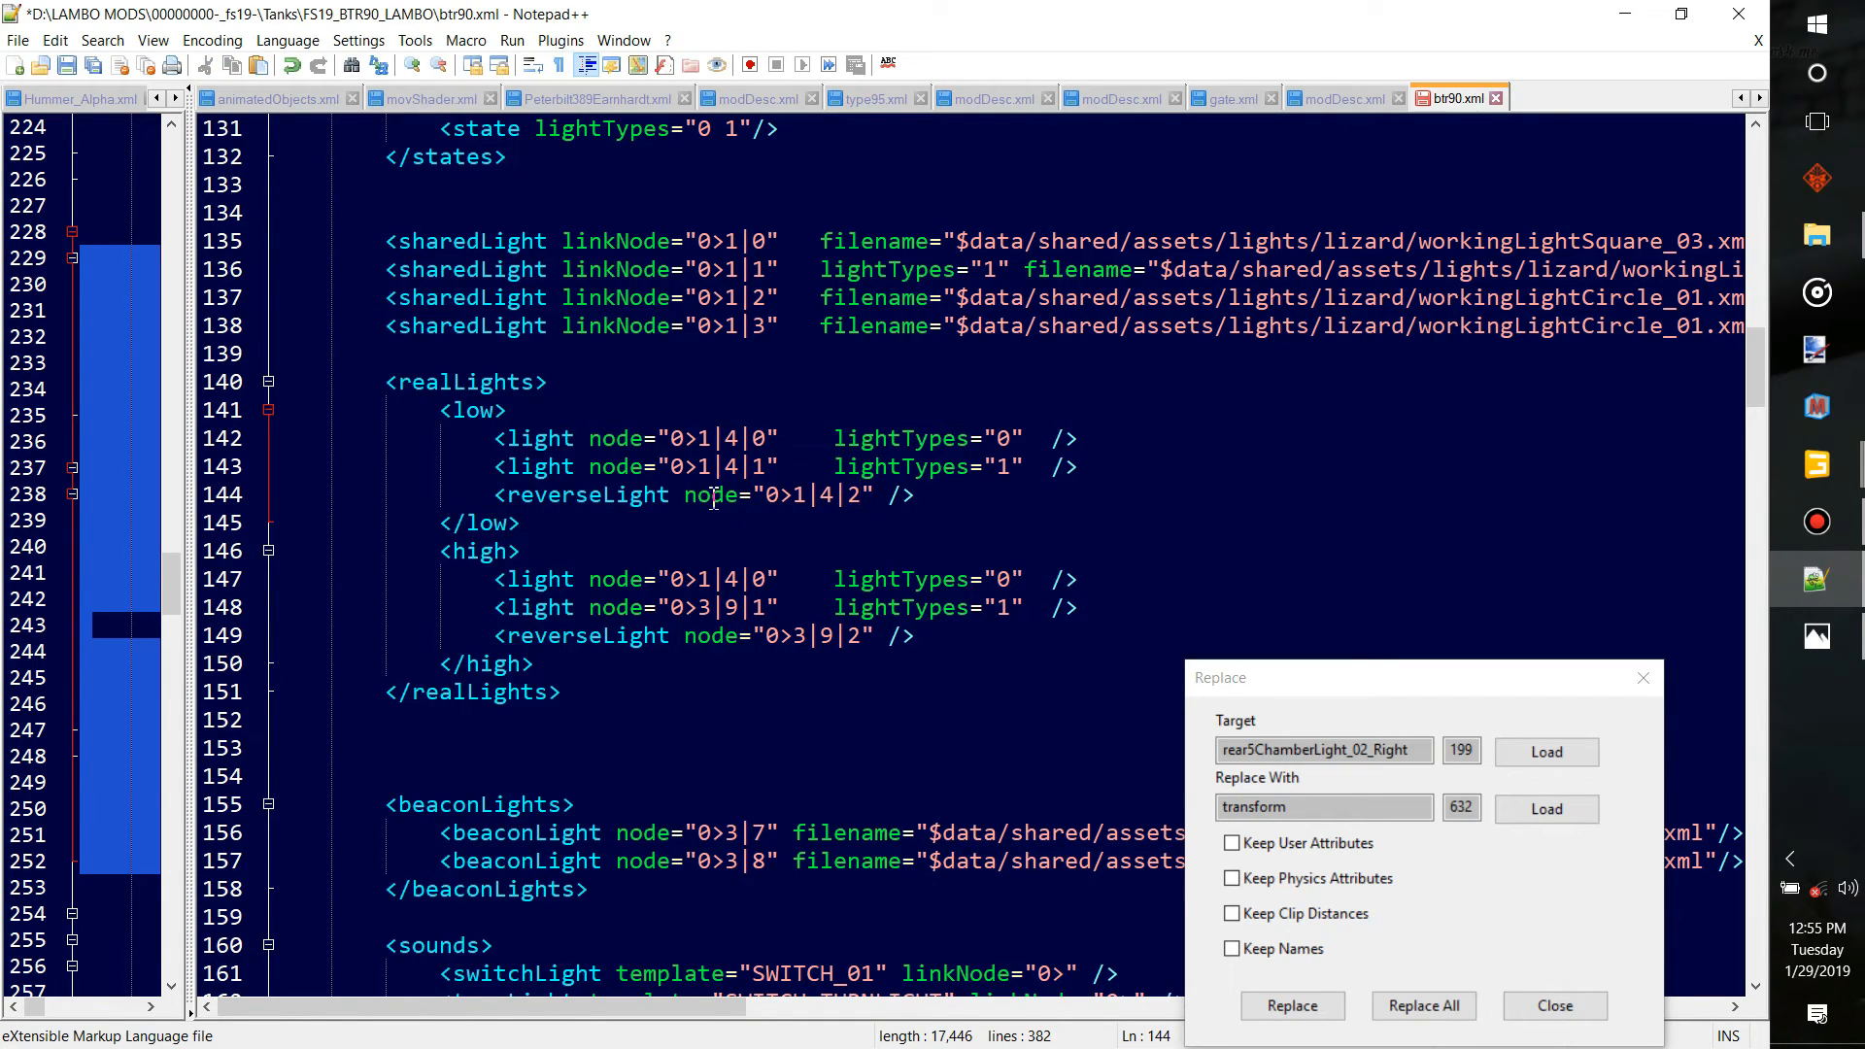
Copy the three light entries of the low block over the three entries of the high block
drag(1033, 494, 479, 438)
key(ctrl+c)
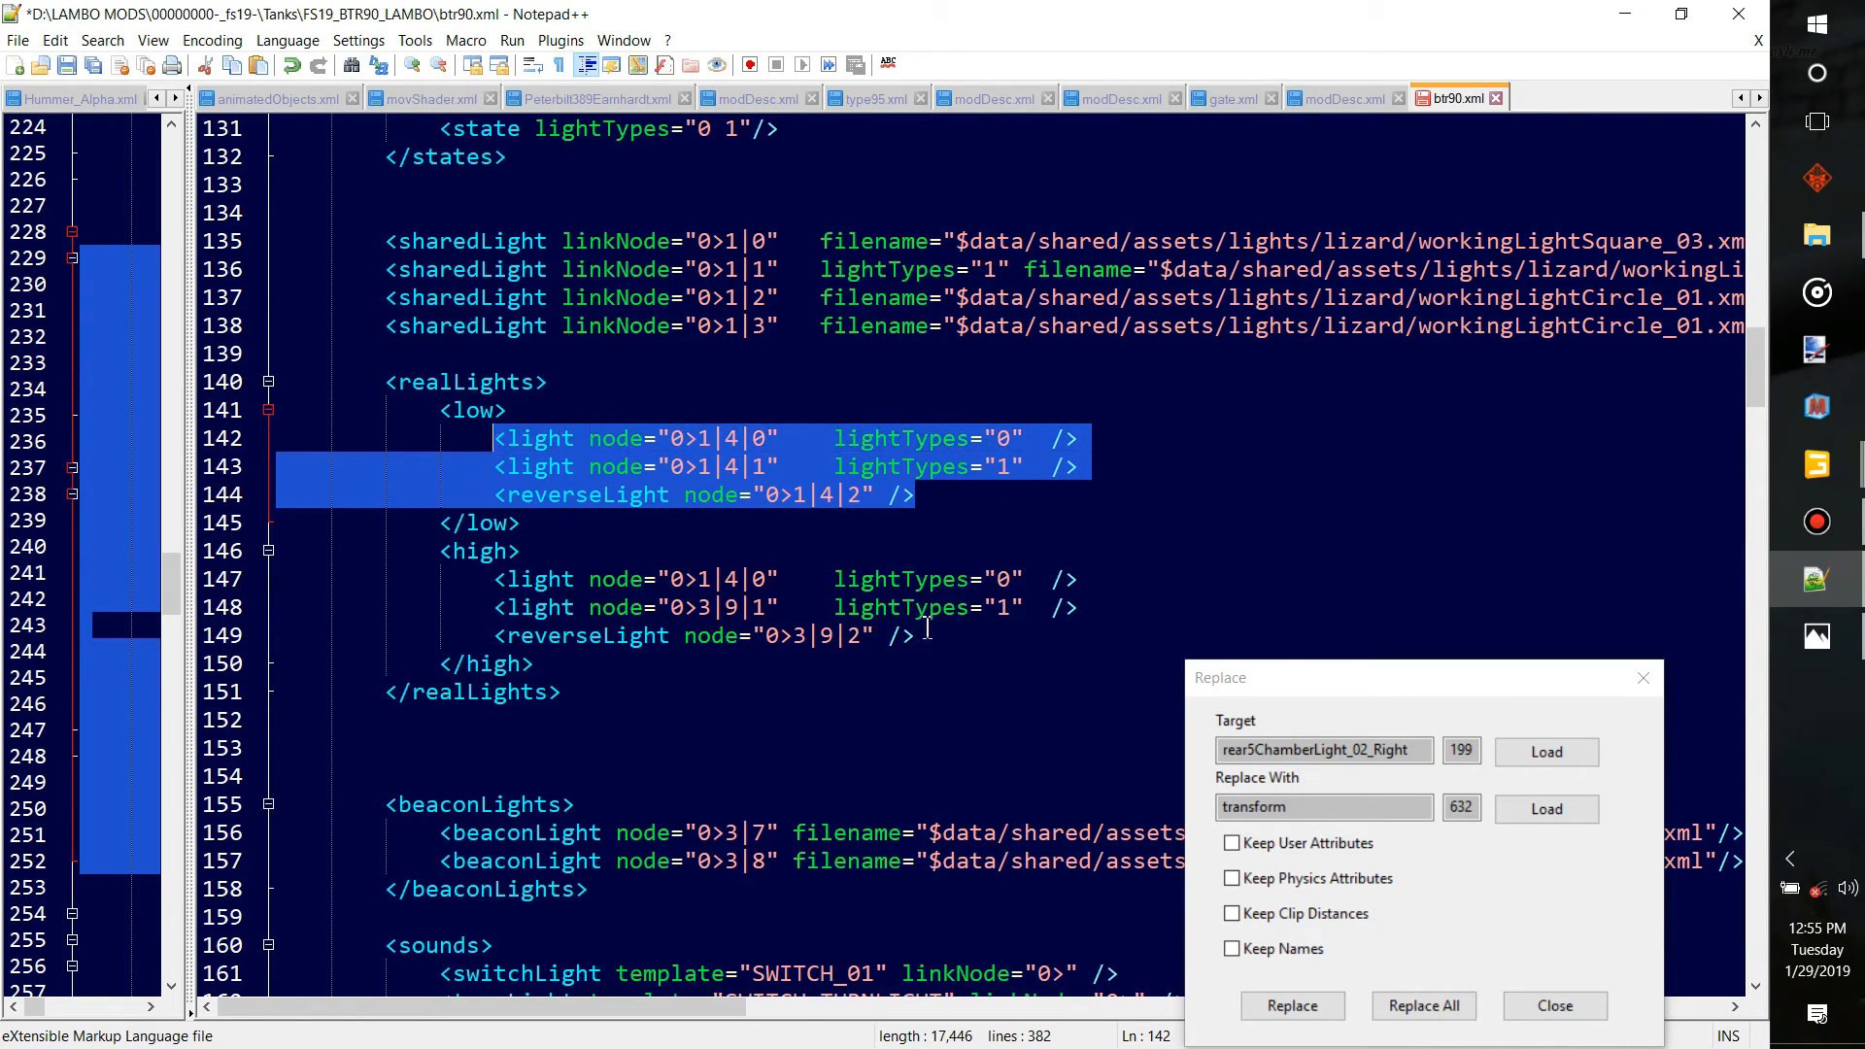
drag(911, 636, 495, 581)
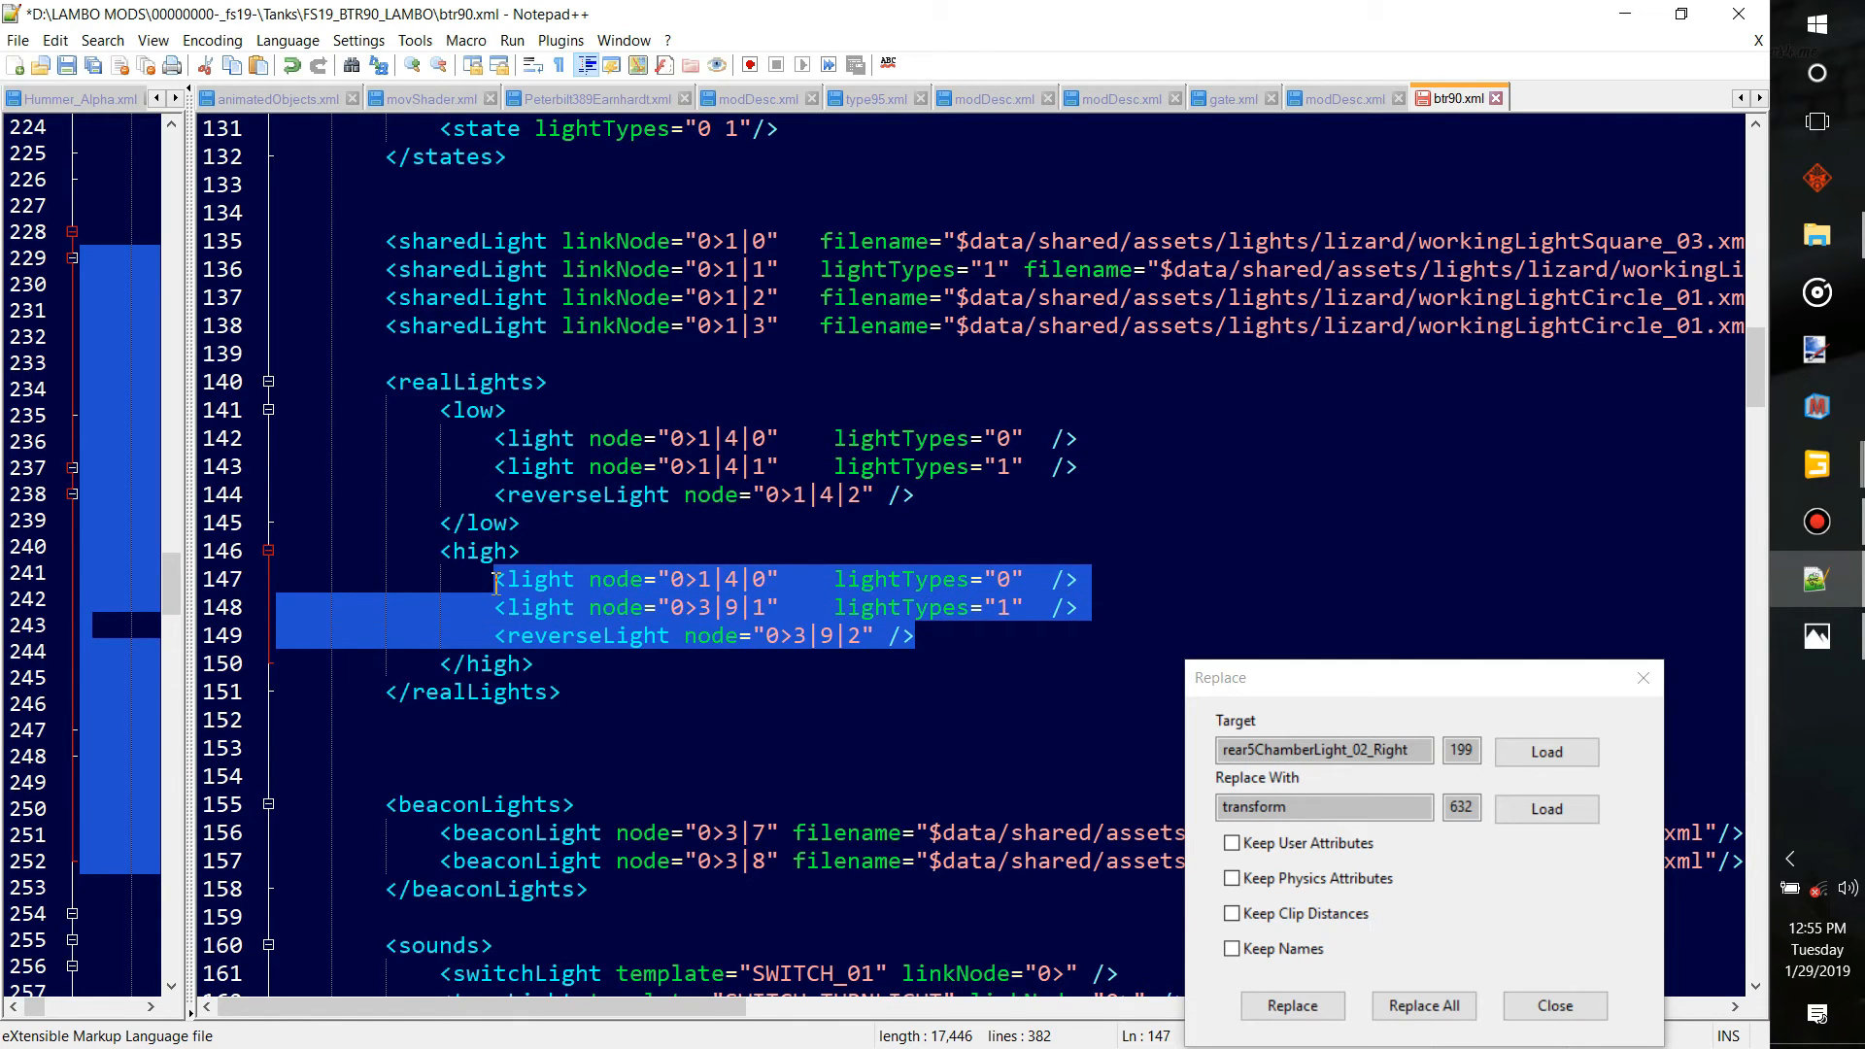
key(ctrl+v)
Delete the duplicate light lines below the high block and the entire beaconLights block
scroll(849, 652, down, 4)
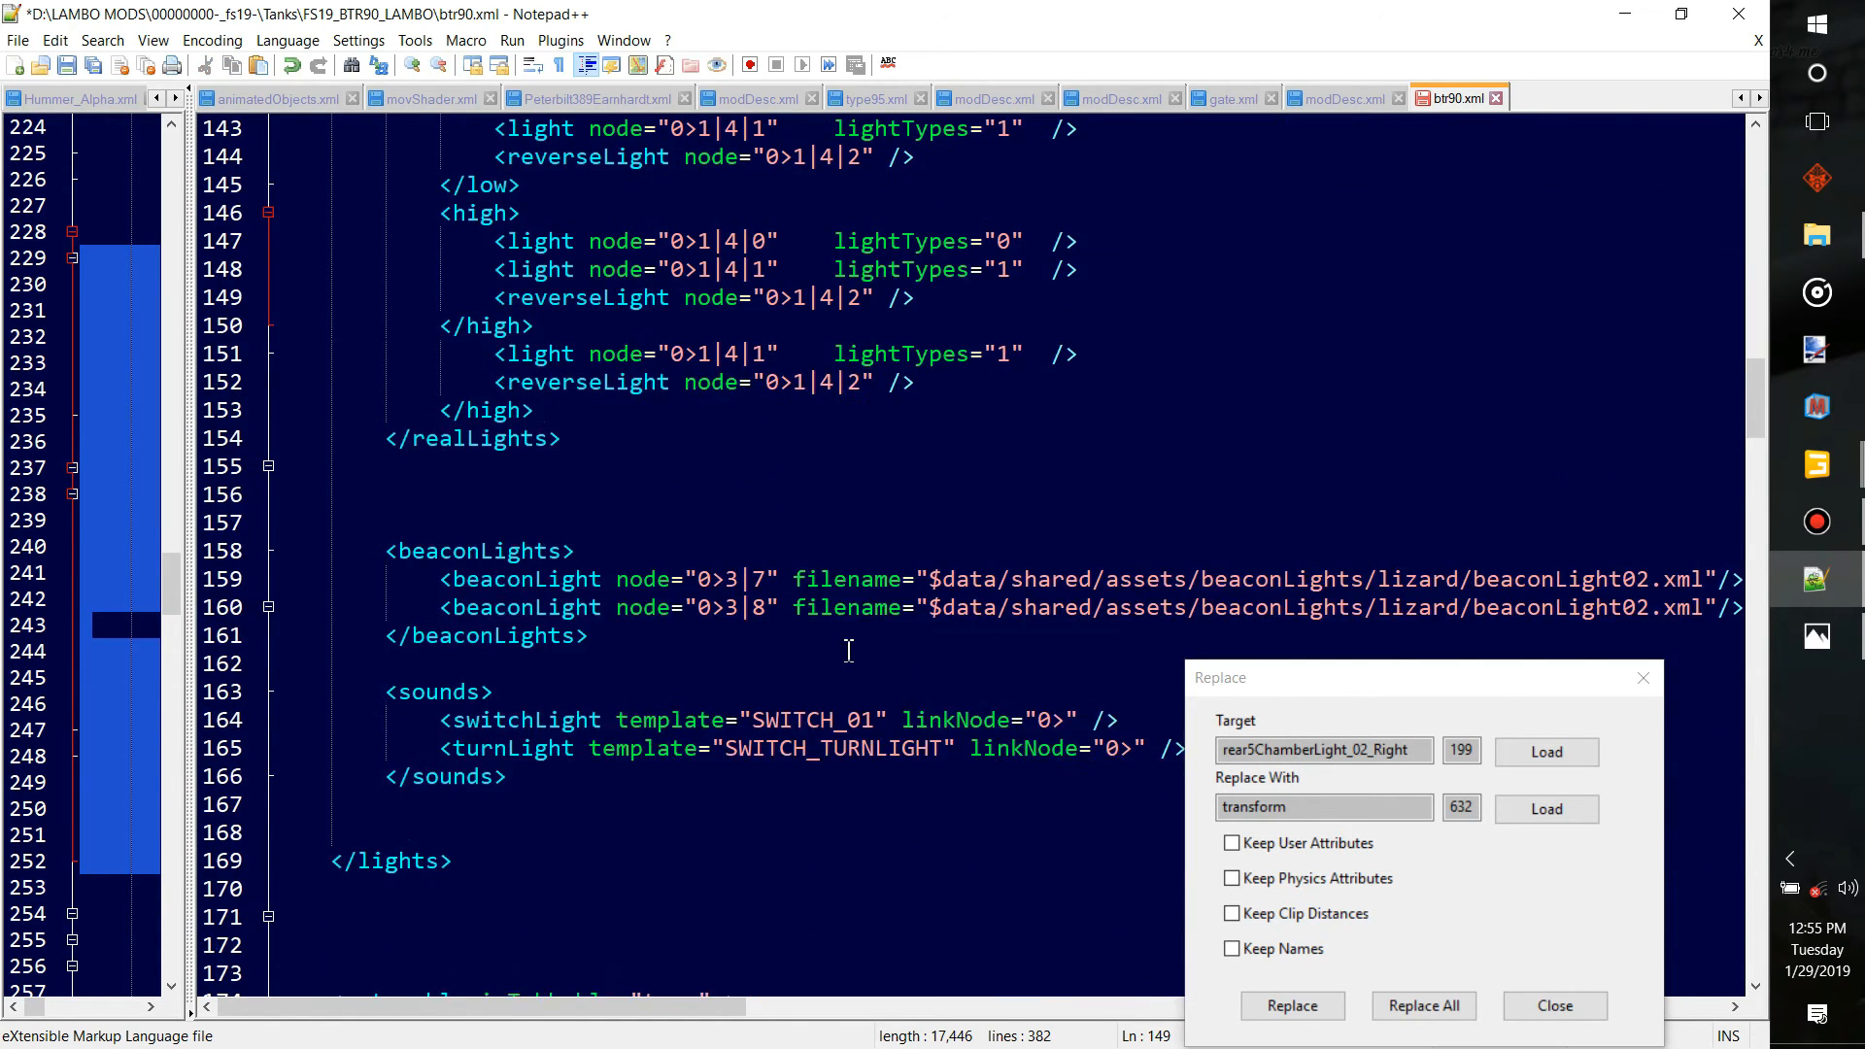
drag(626, 550, 367, 458)
key(Delete)
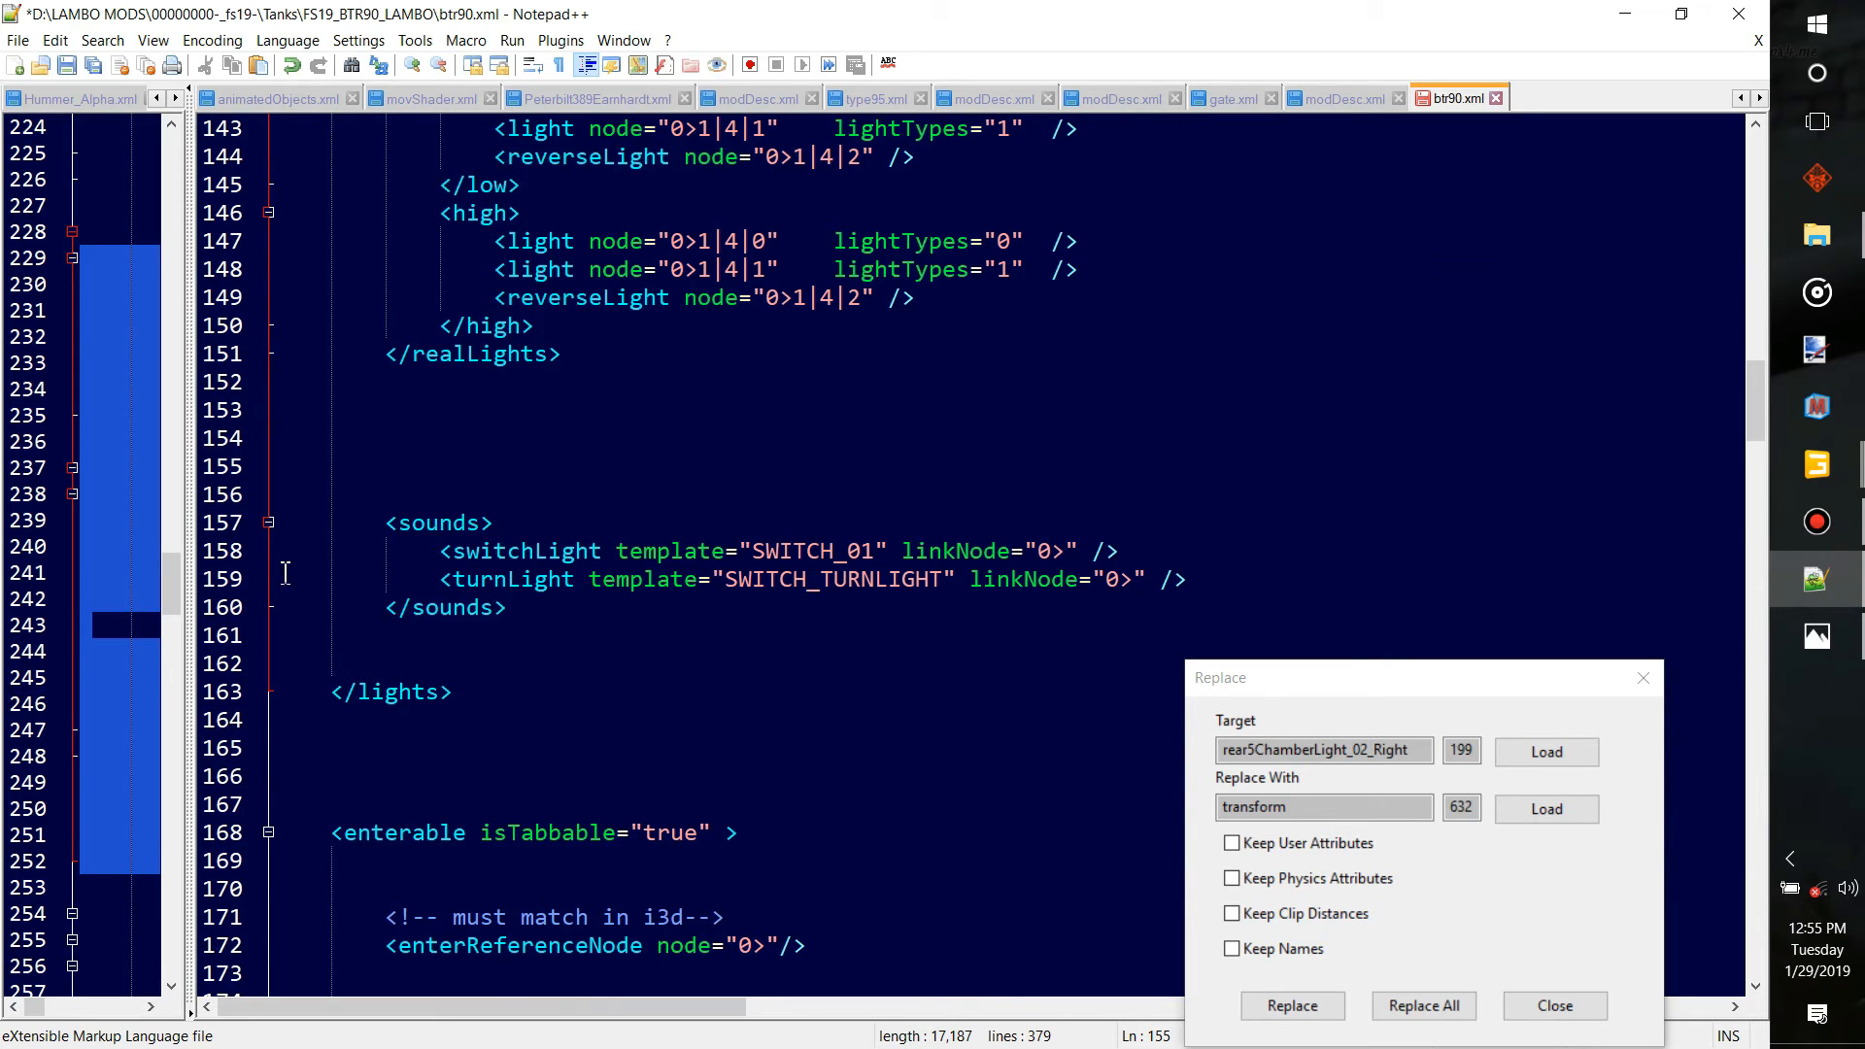
Review the edited lights section, and inspect the first transform of the Lights group on the vehicle in GIANTS Editor
scroll(795, 562, up, 2)
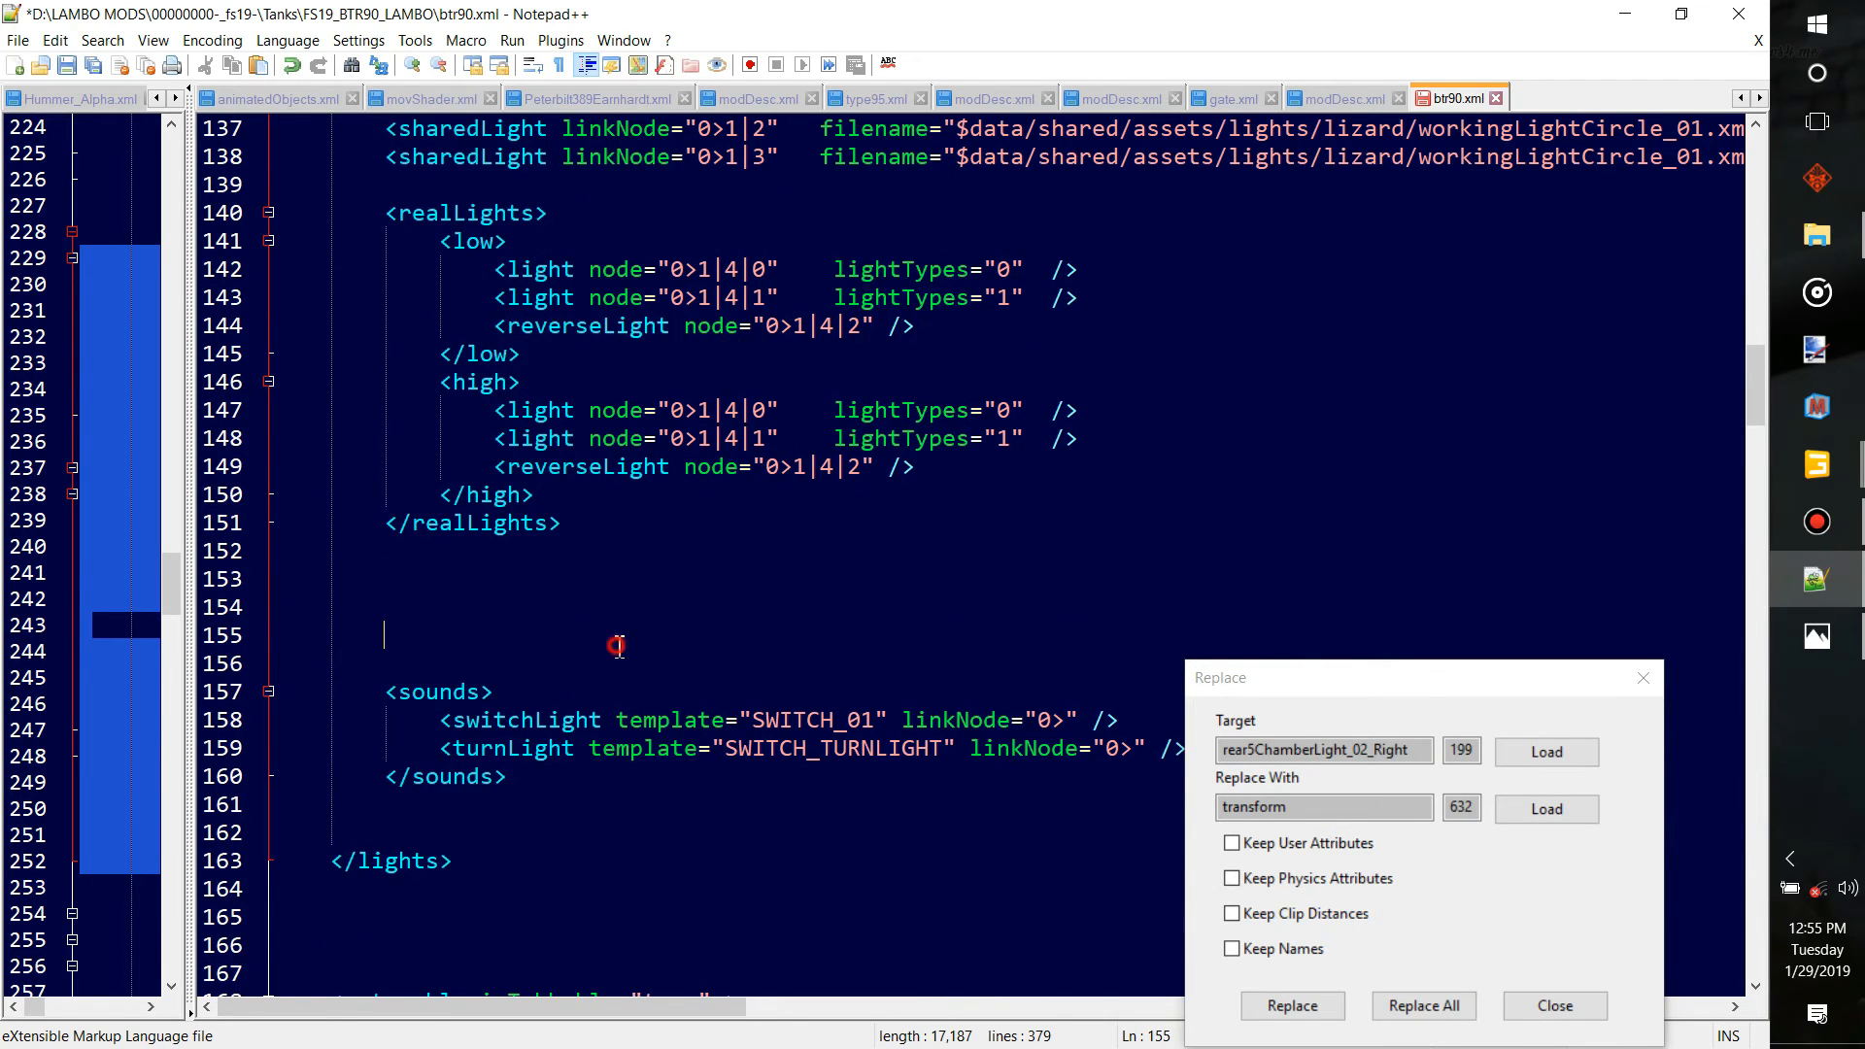
scroll(722, 609, up, 4)
scroll(604, 787, down, 3)
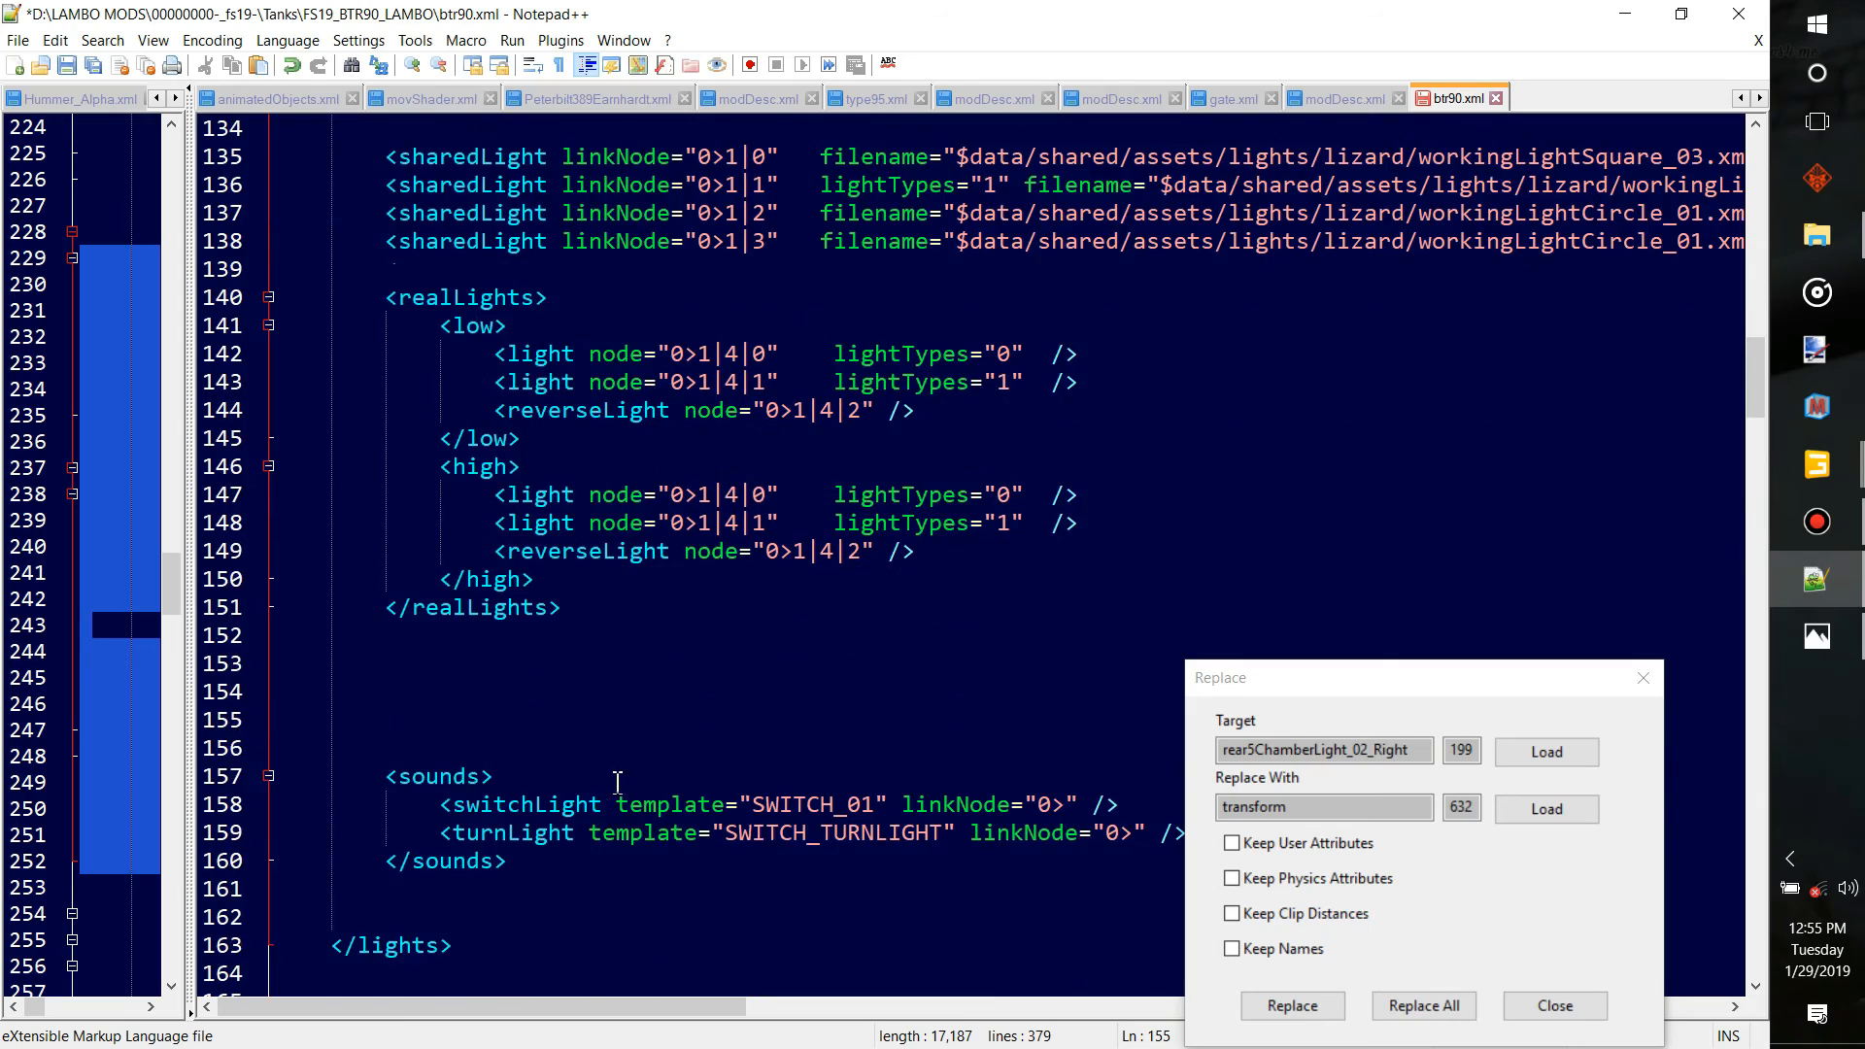
scroll(655, 759, up, 4)
click(1815, 464)
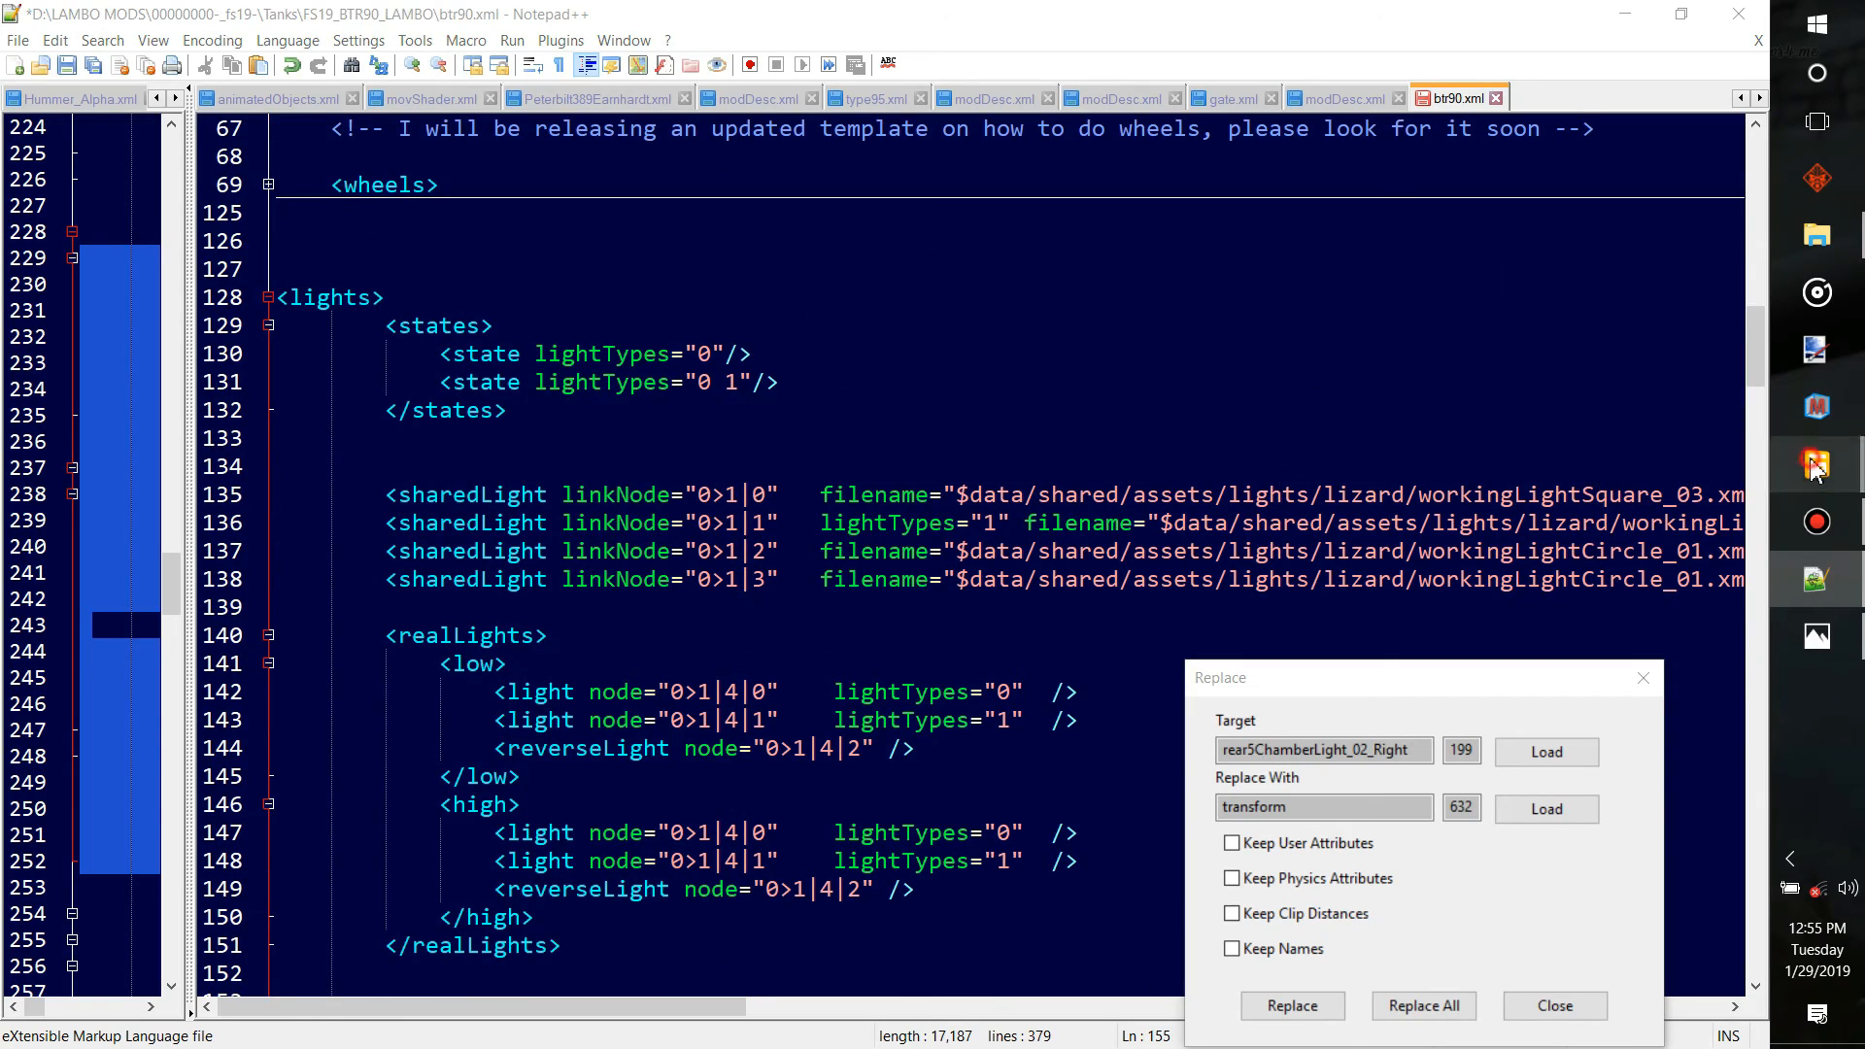
click(1694, 375)
alt+middle_drag(894, 510, 956, 547)
alt+drag(956, 545, 1539, 558)
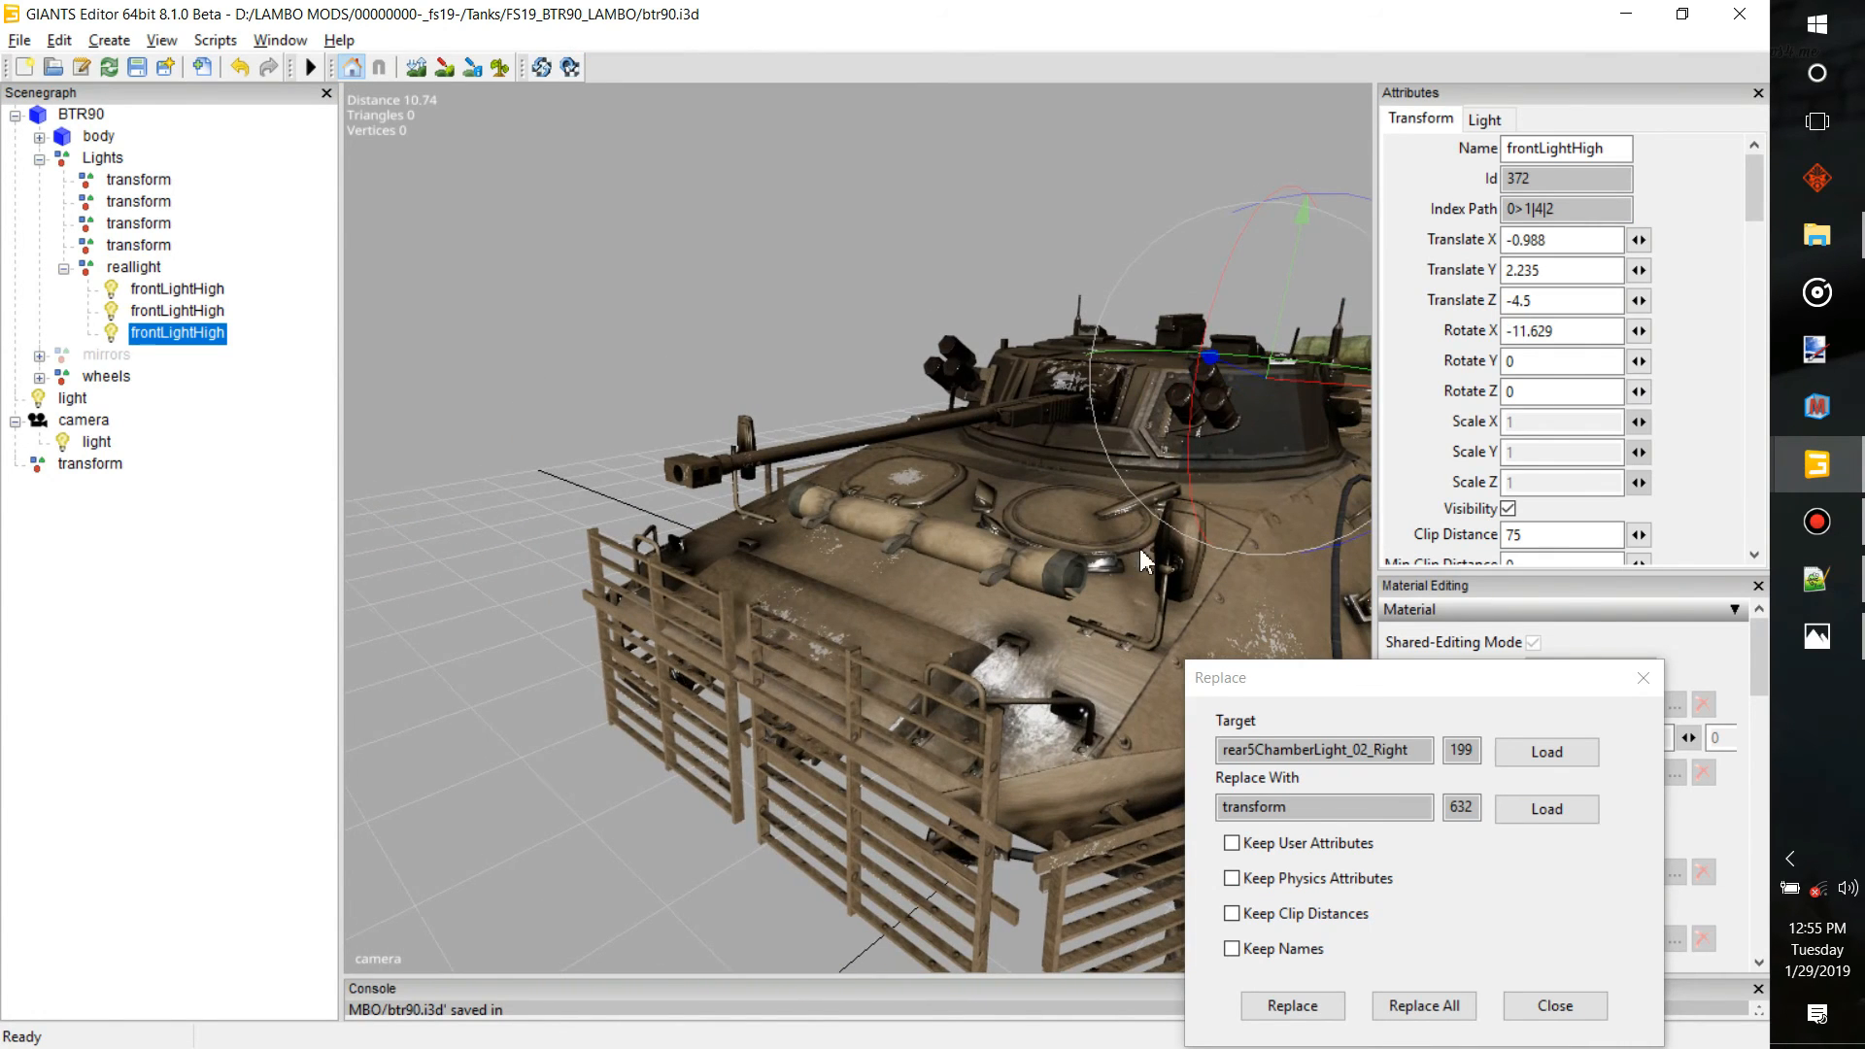
click(138, 179)
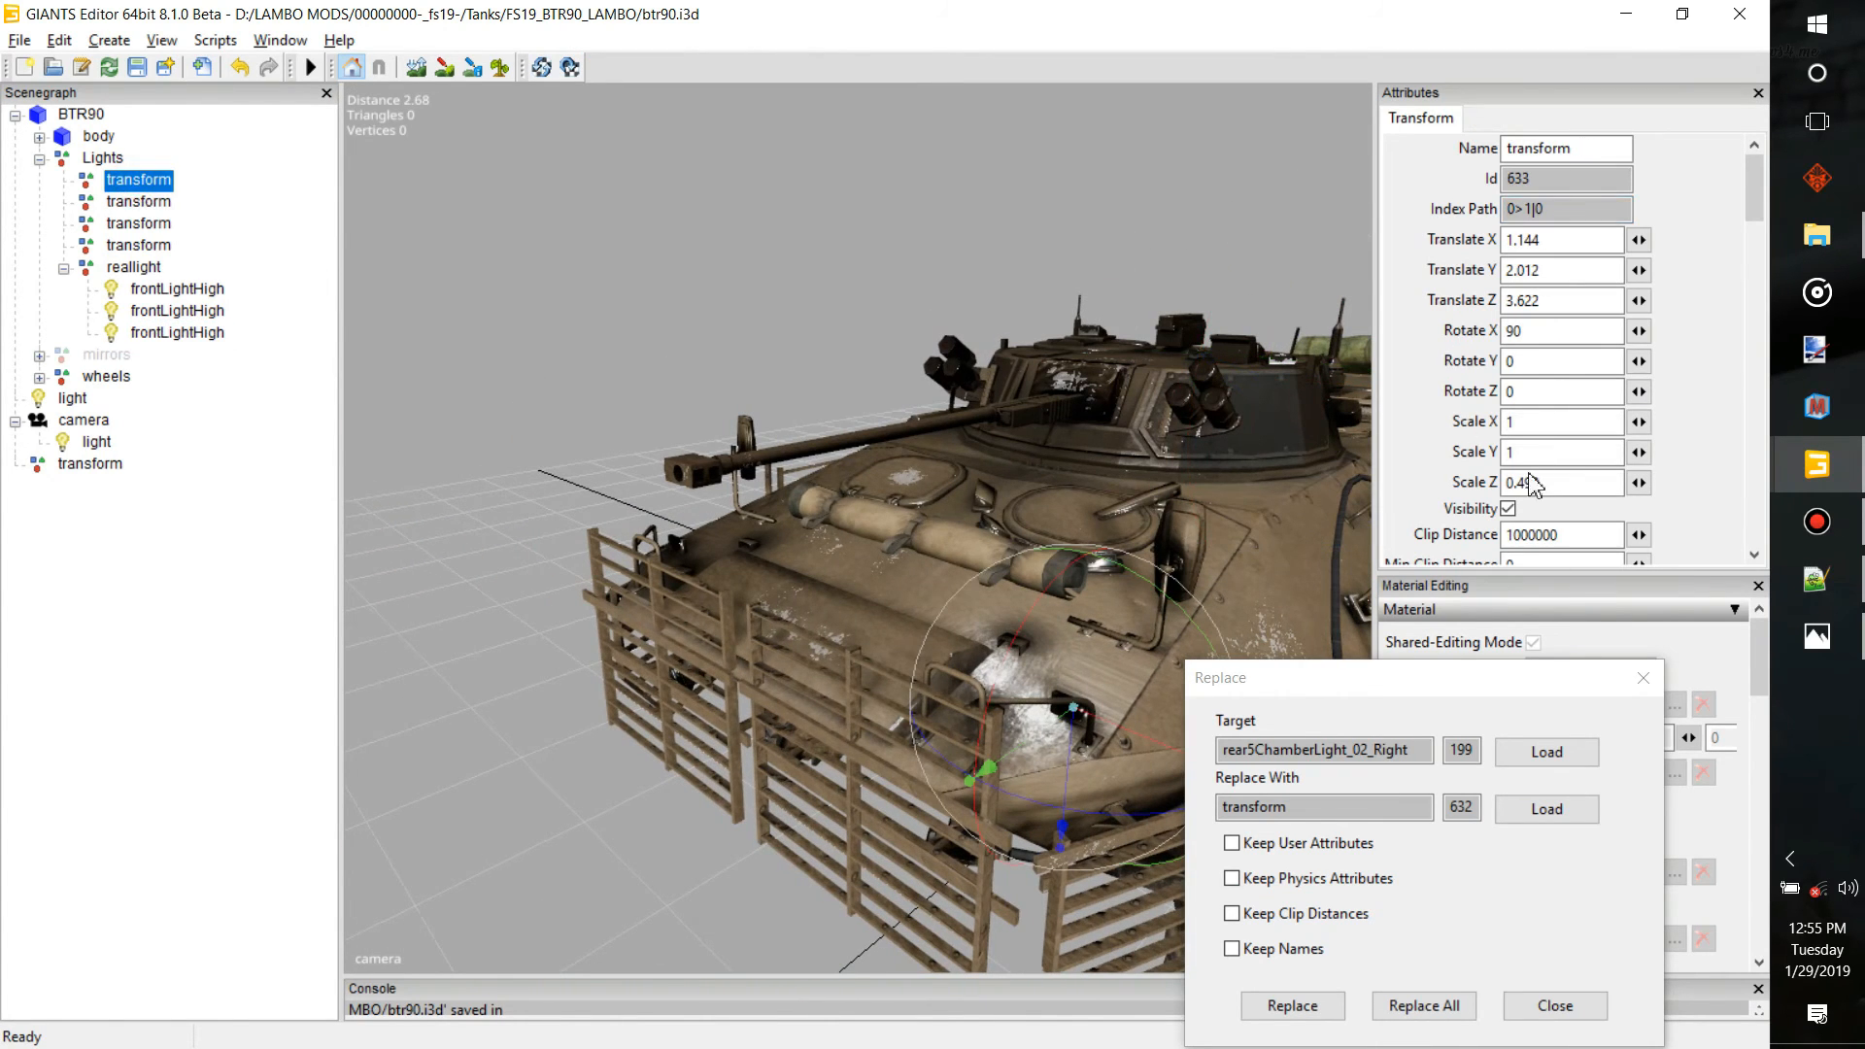
alt+drag(841, 394, 392, 391)
Examine the sharedLight entries and the light models pictured in allLights.png in Photos, and close the Replace dialog
click(1824, 568)
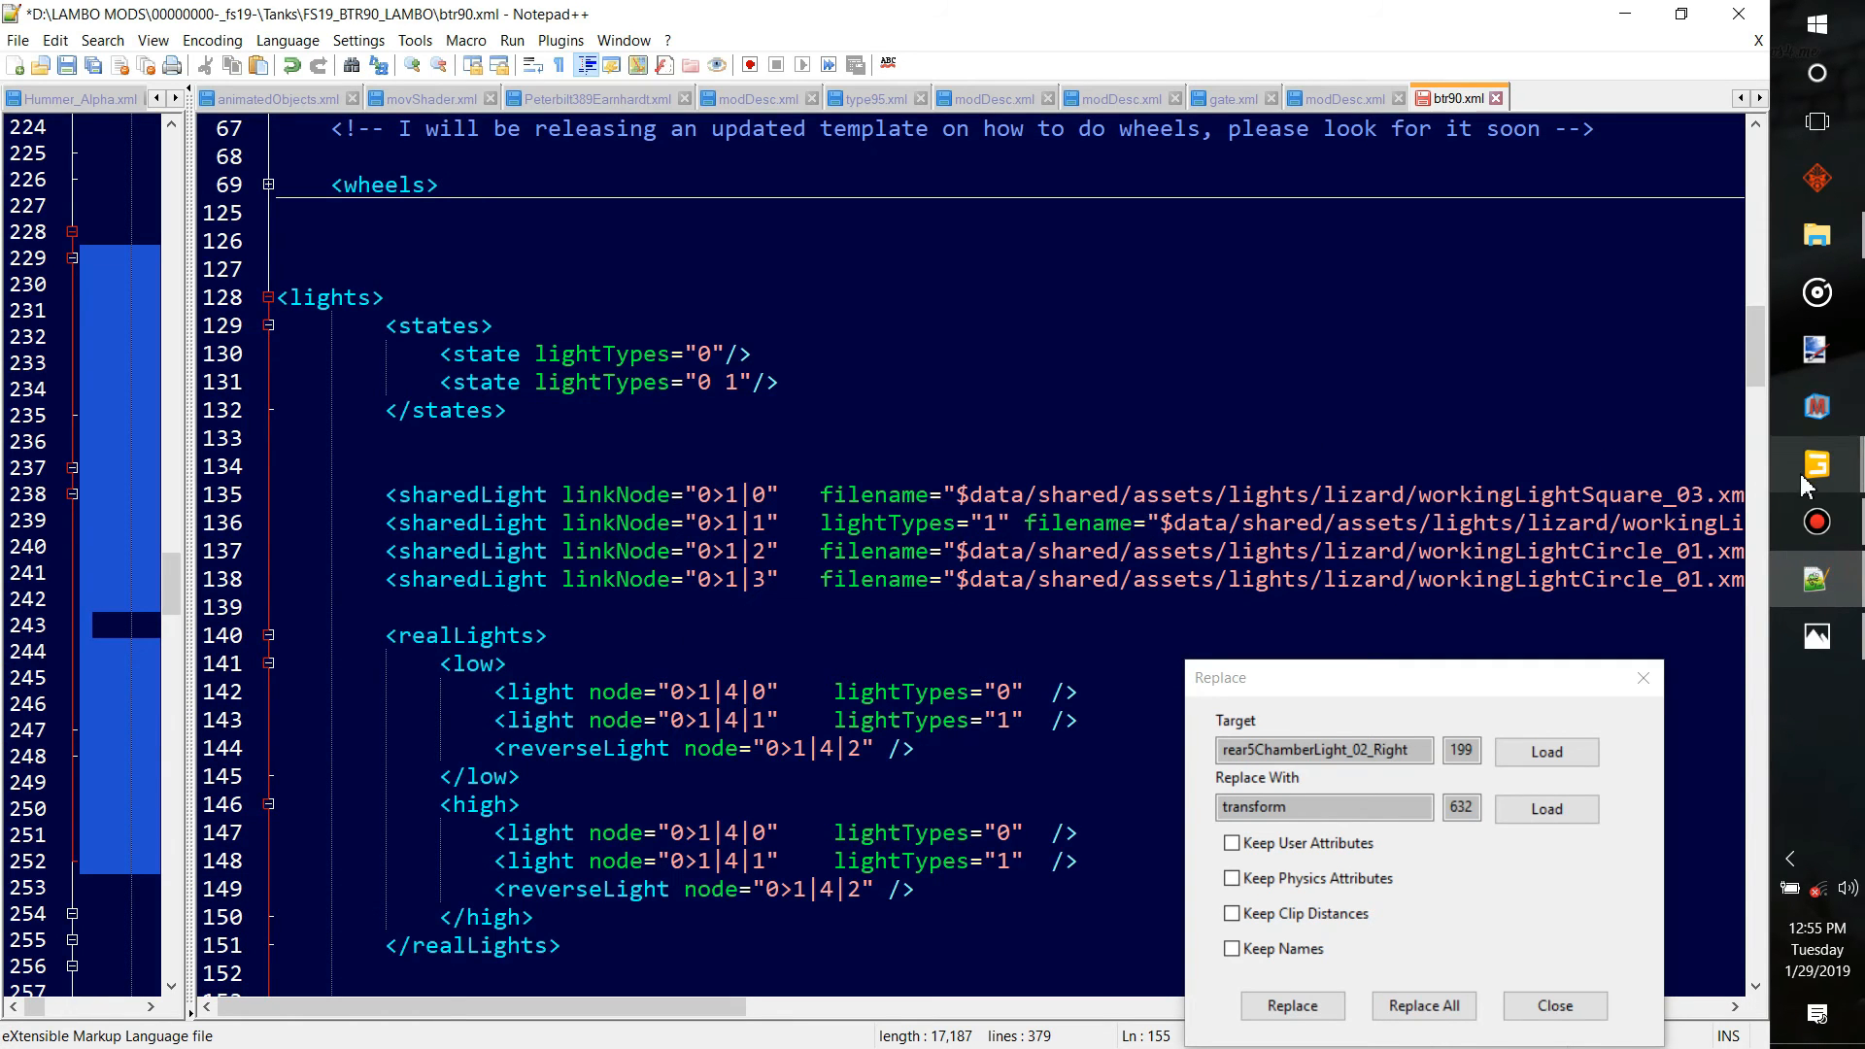
drag(467, 1016, 571, 1015)
click(1835, 626)
drag(1360, 530, 1094, 287)
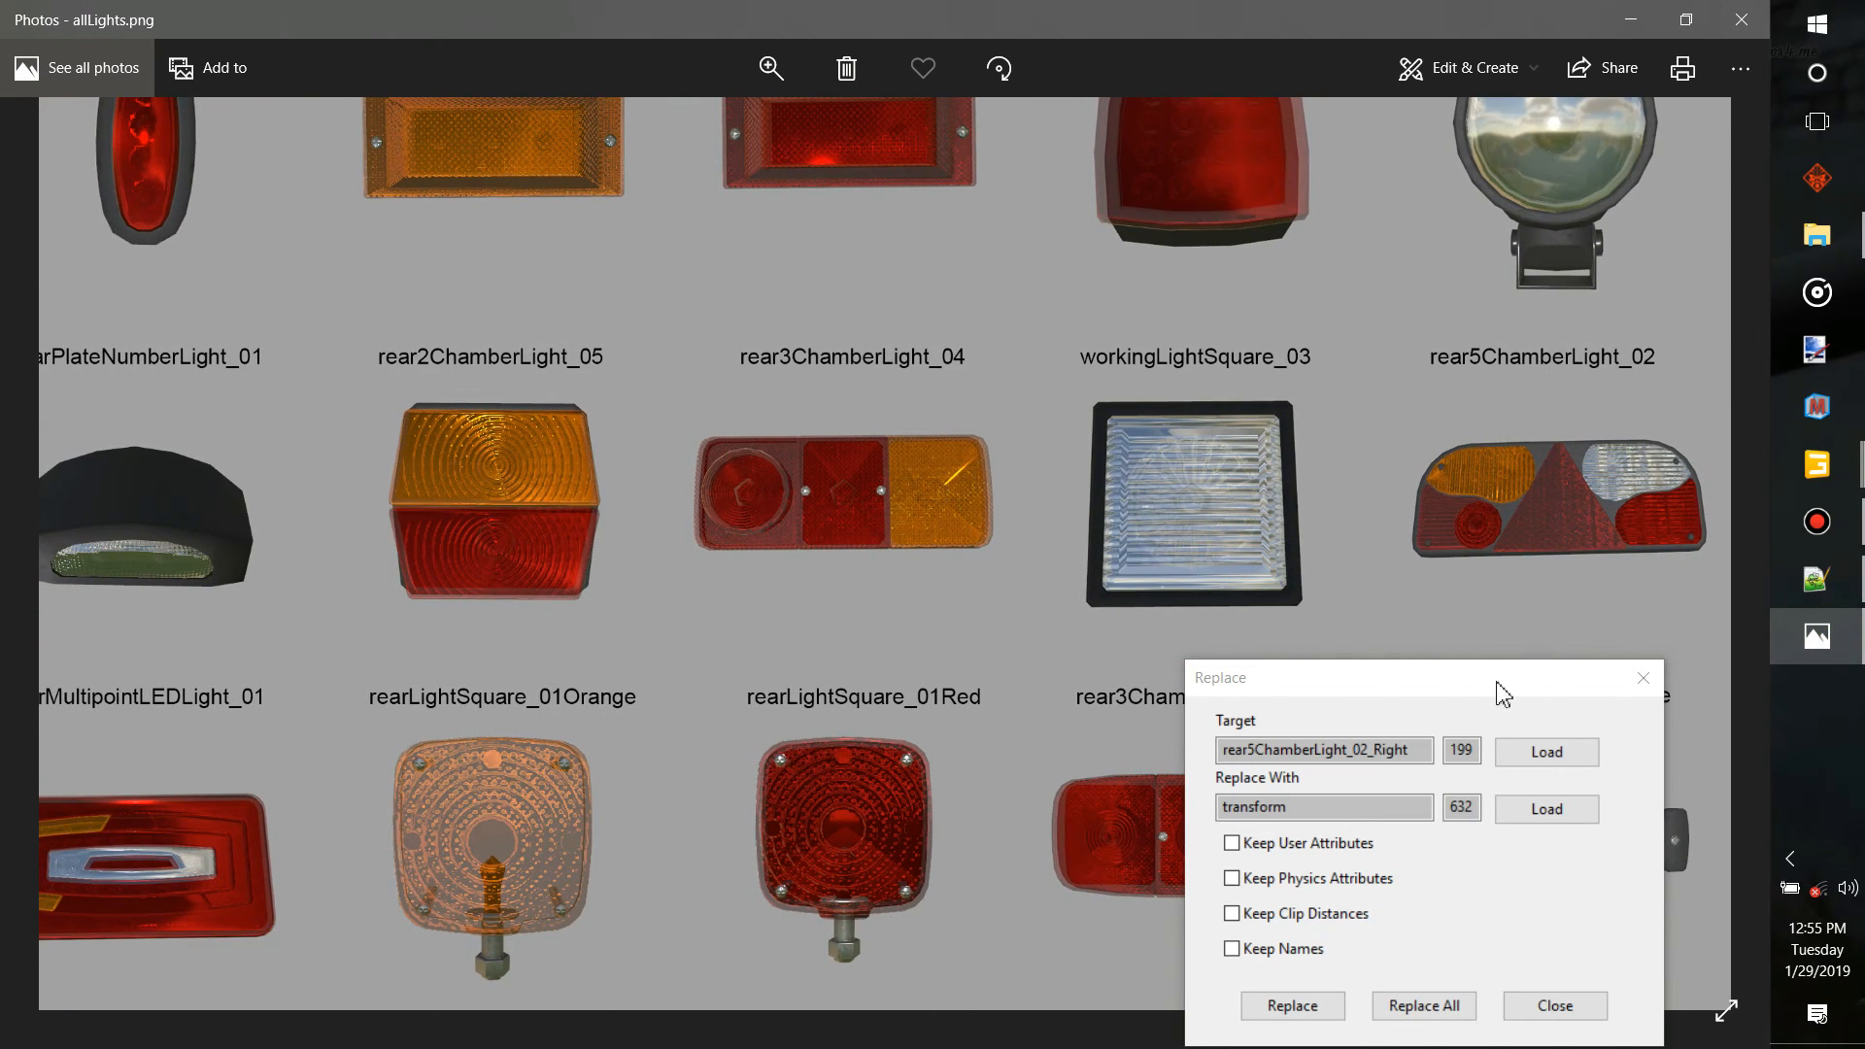
click(1643, 678)
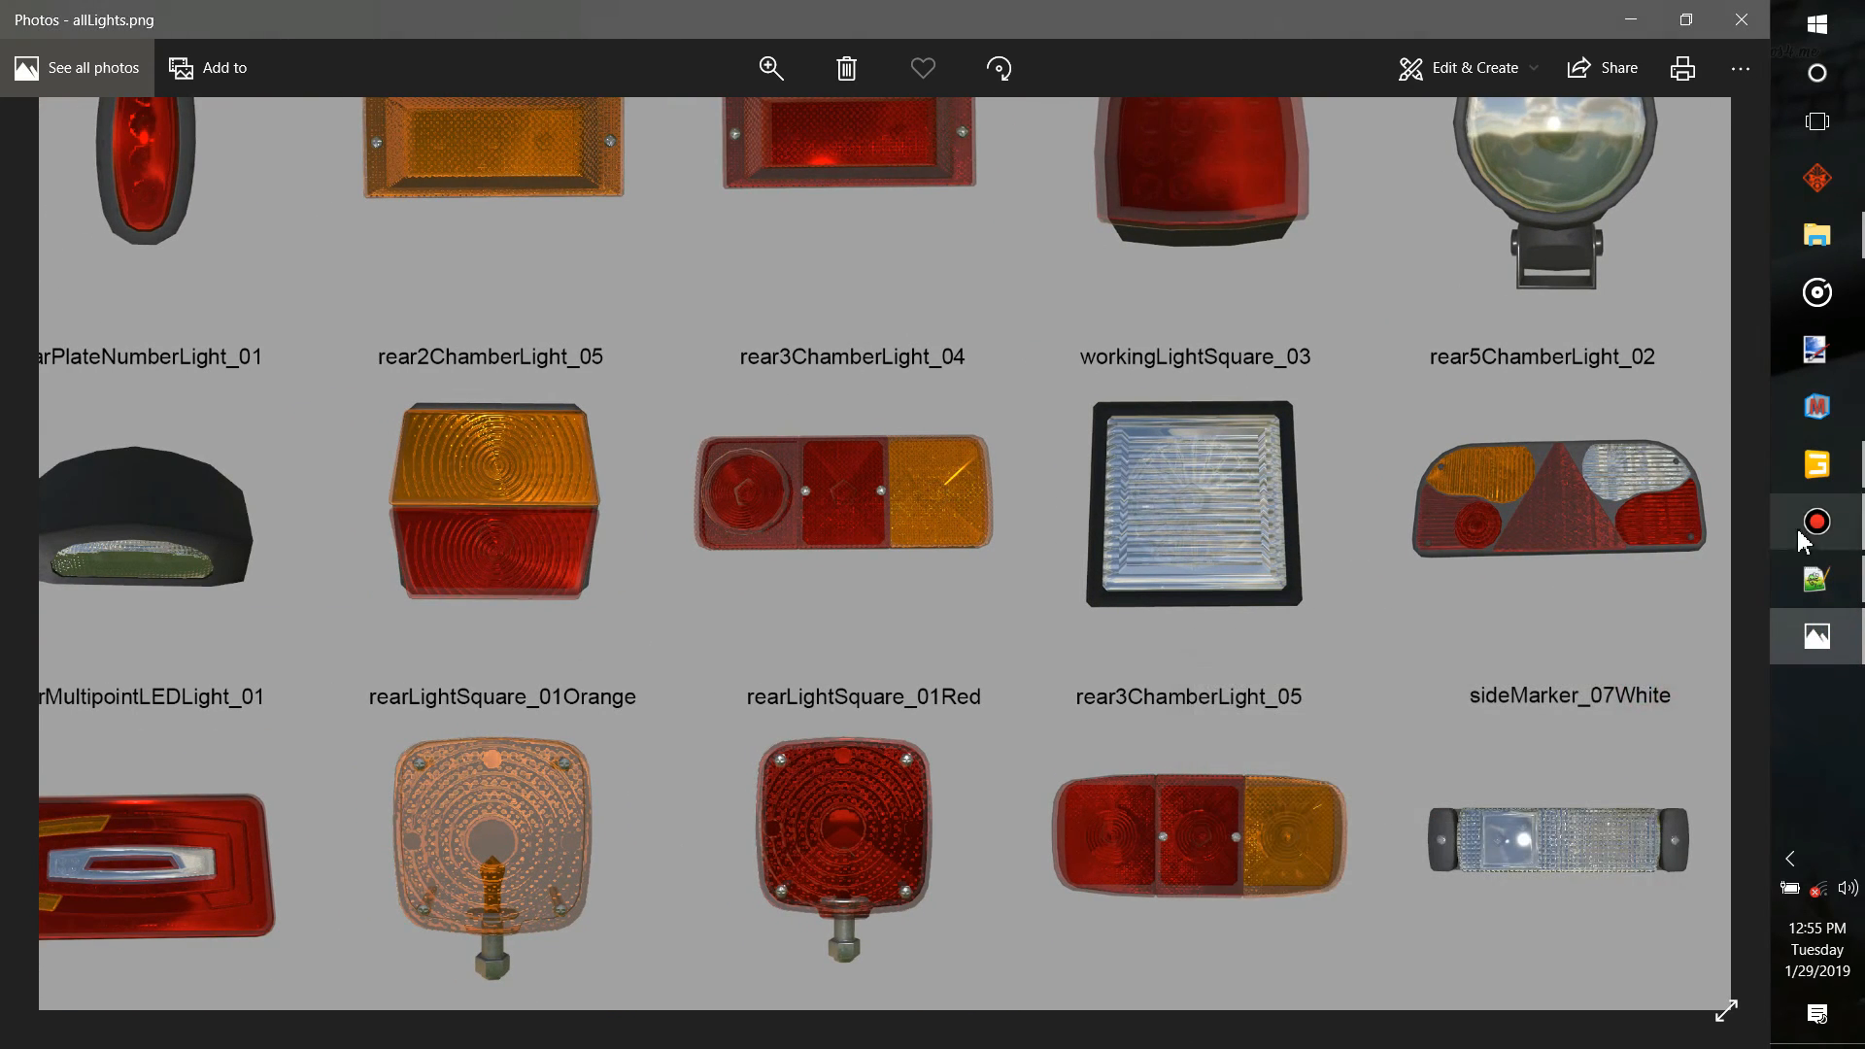
In File Explorer, browse the shared lizard lights folder from the working lights back to the allLights image
click(1839, 250)
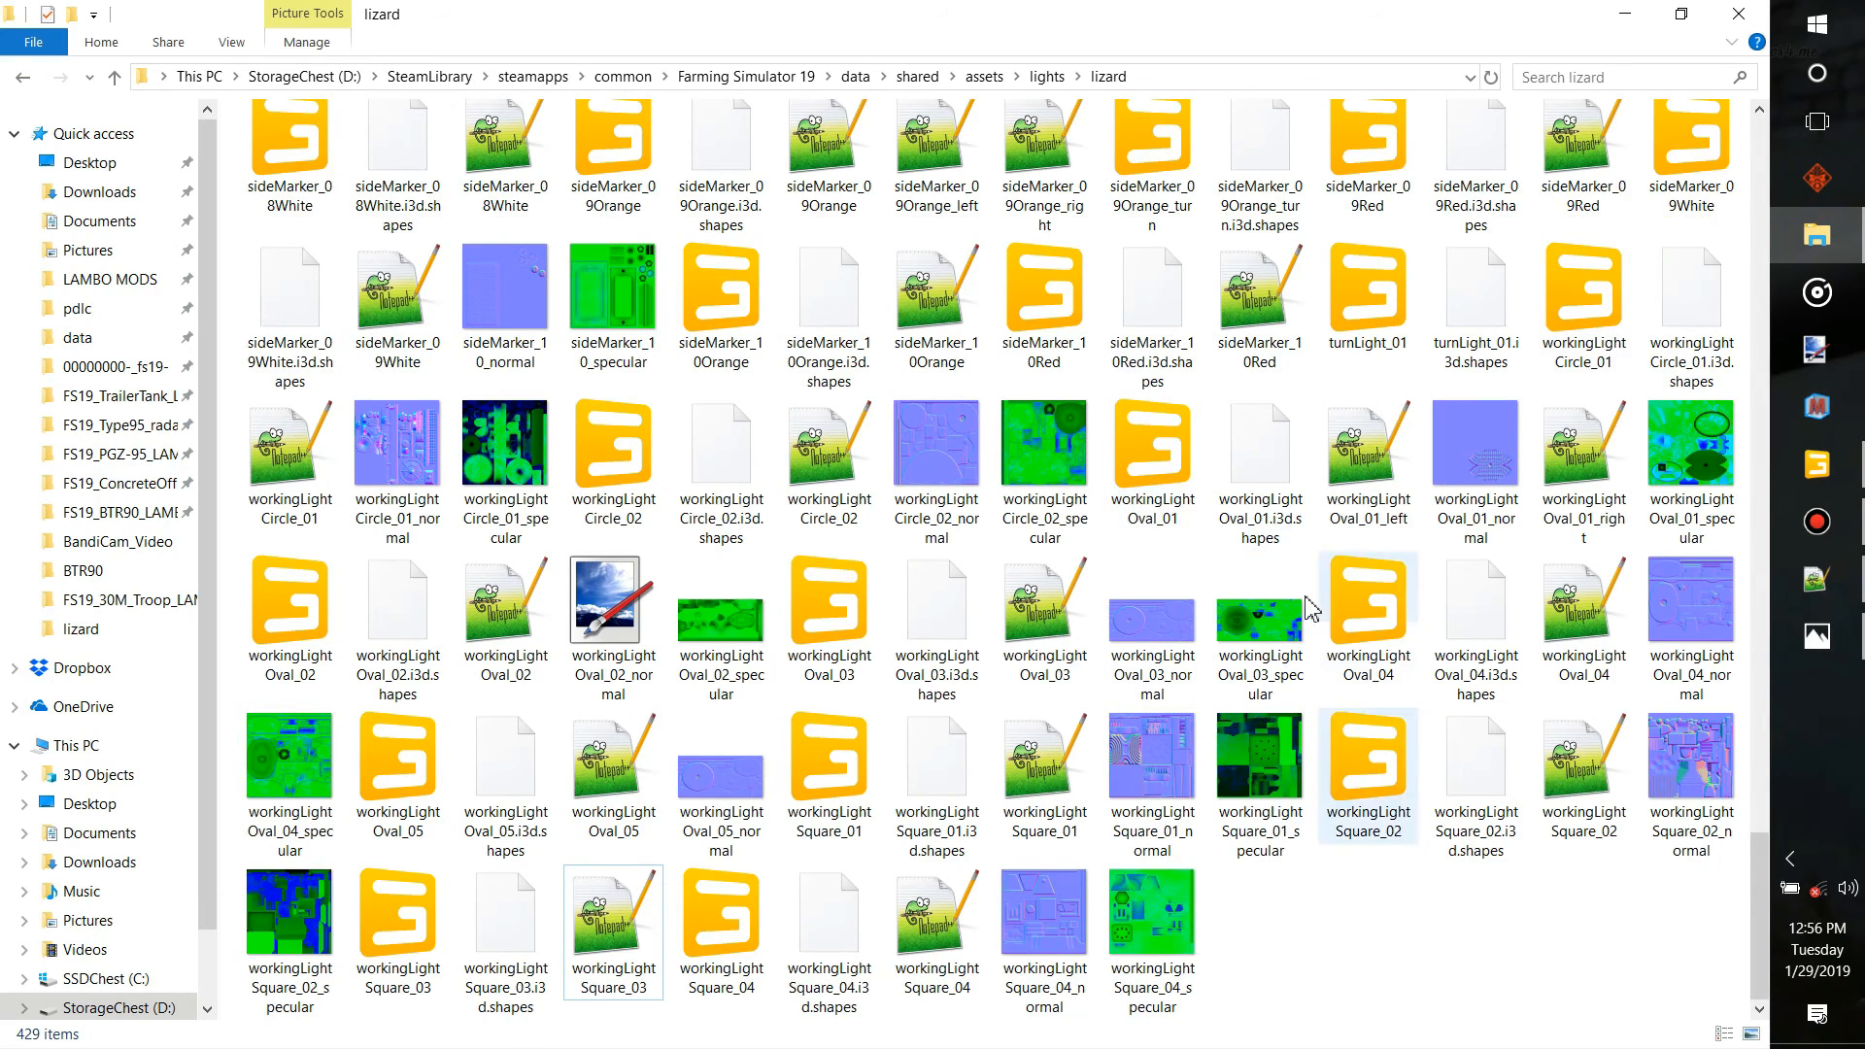
scroll(1125, 389, up, 3)
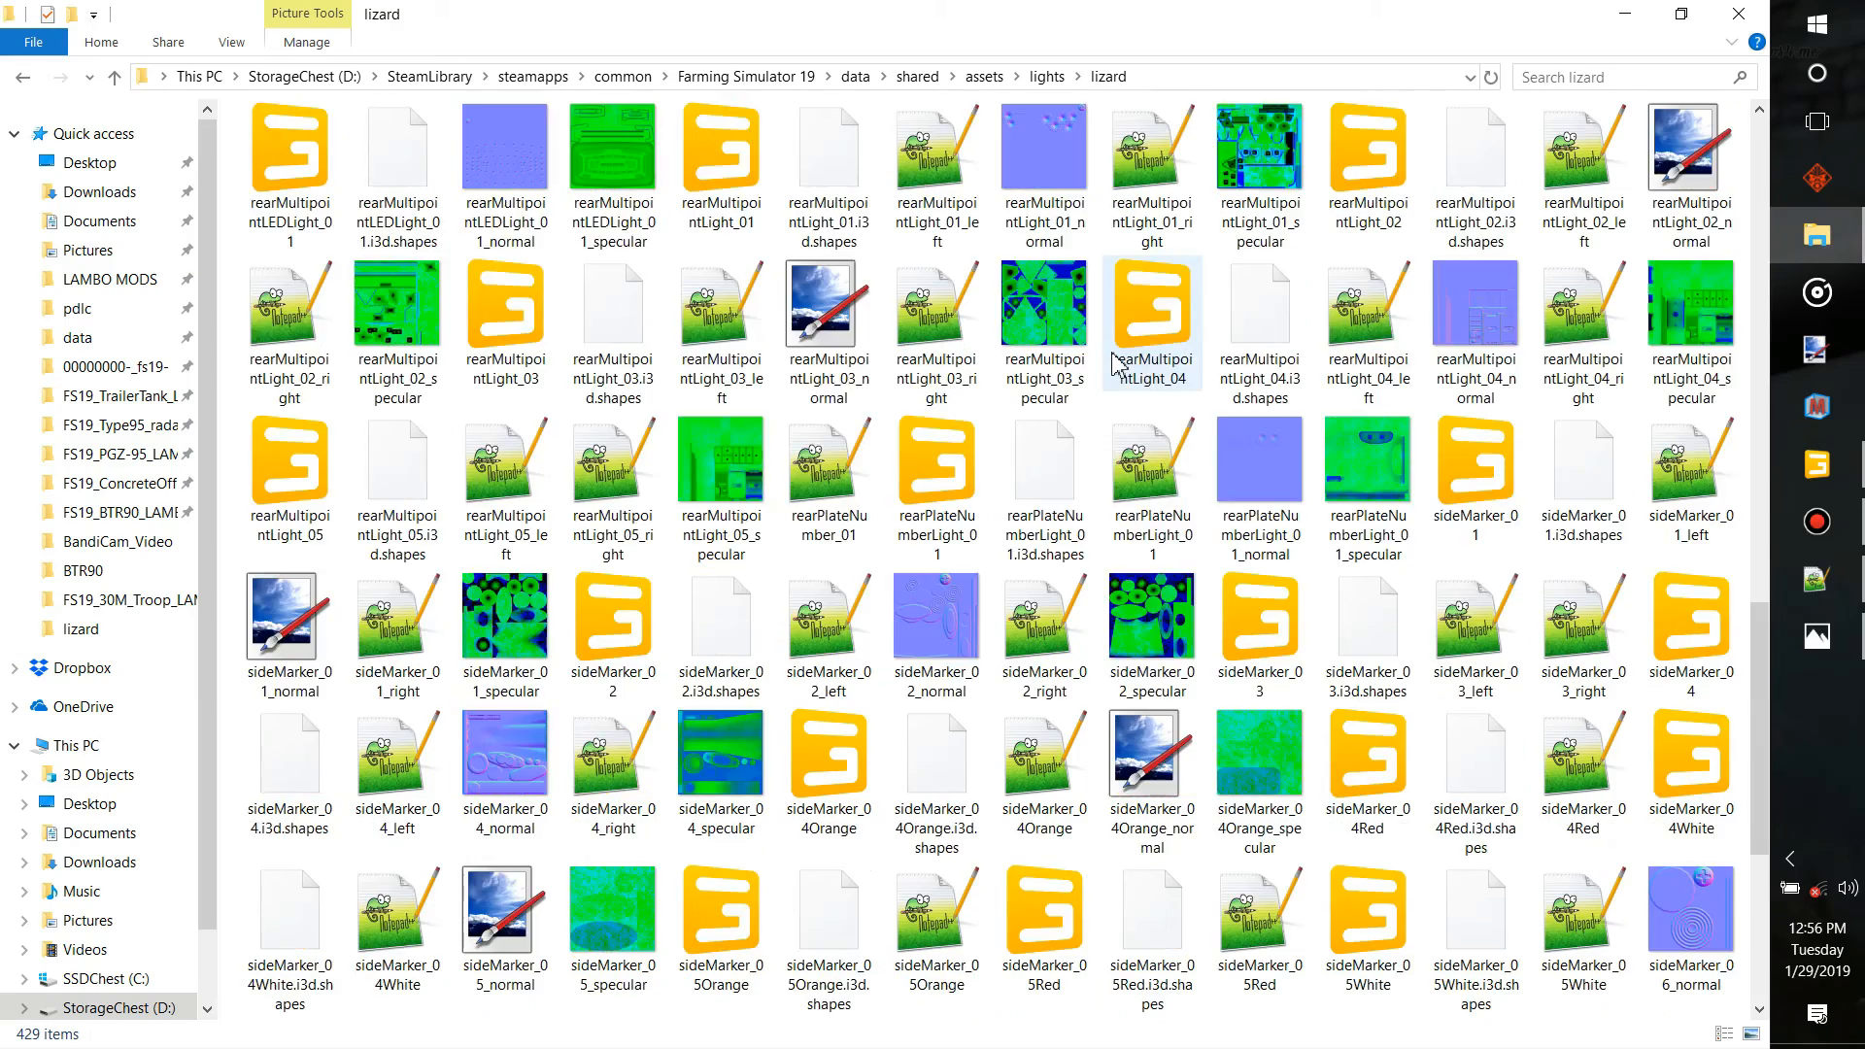
scroll(1117, 364, up, 10)
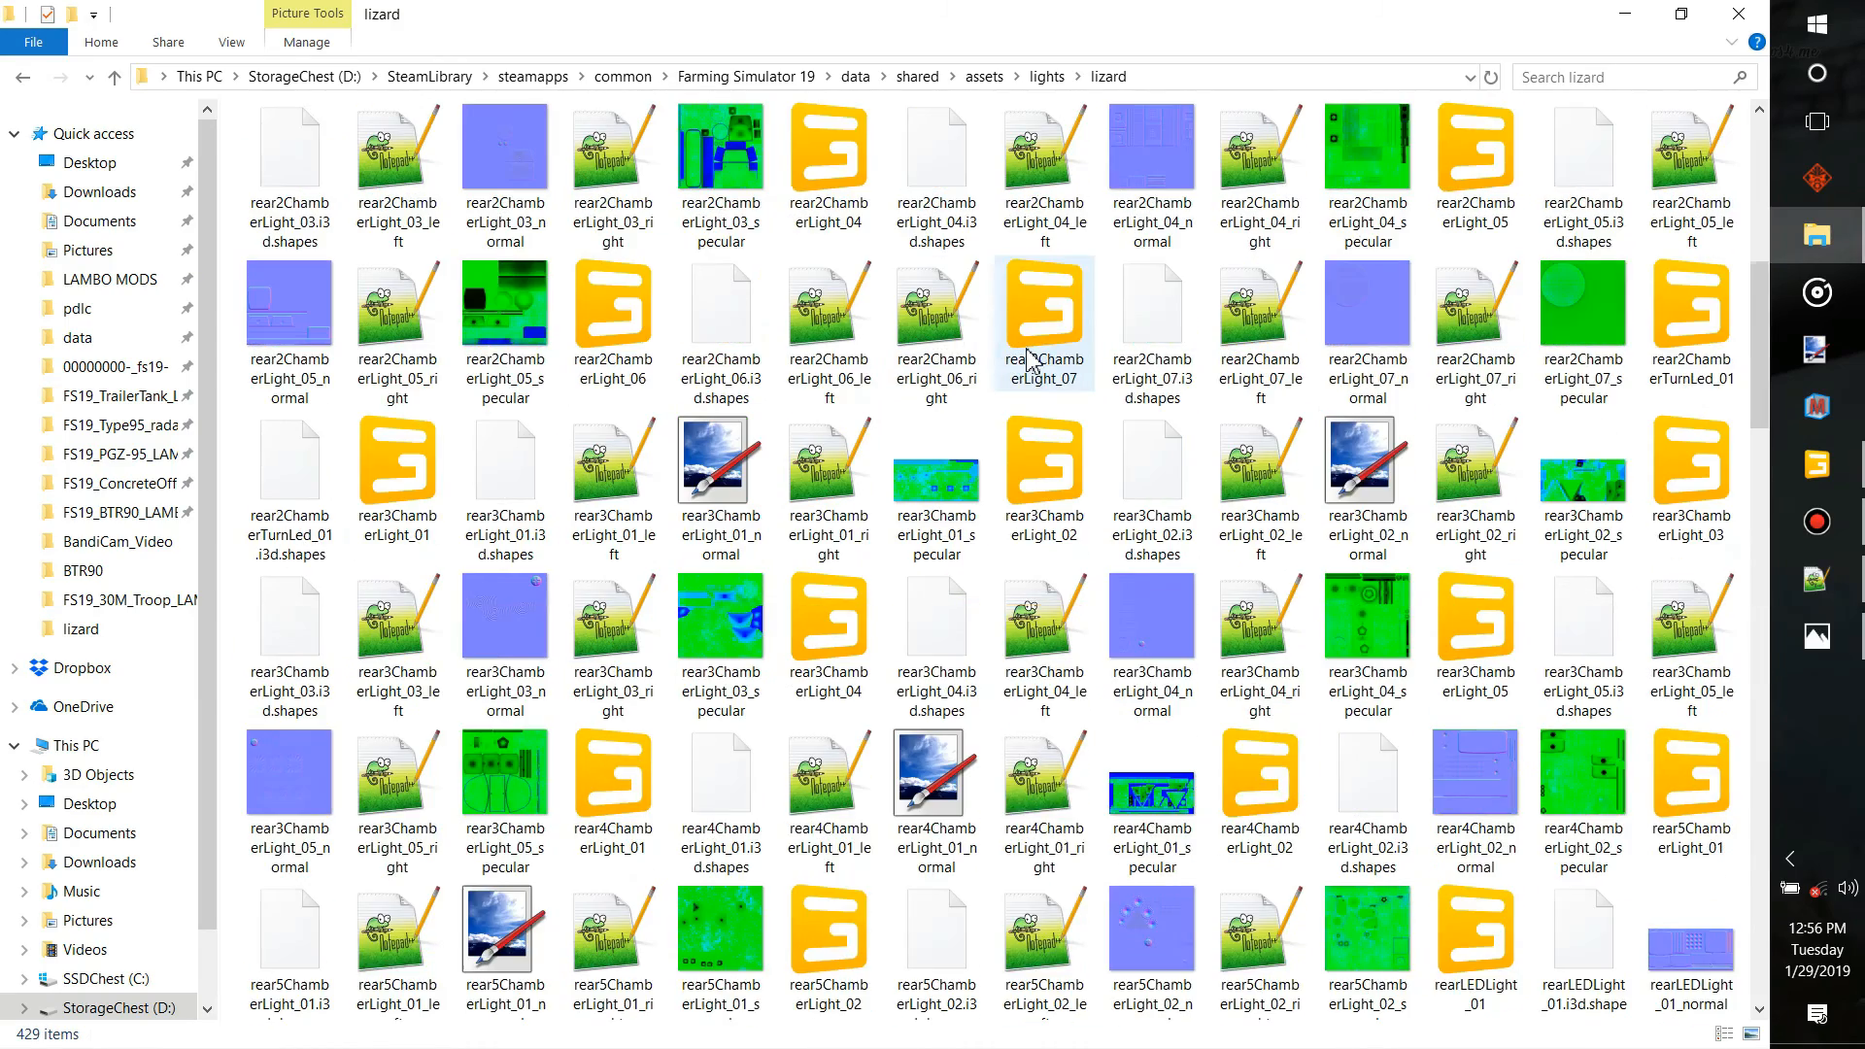
scroll(1068, 262, up, 5)
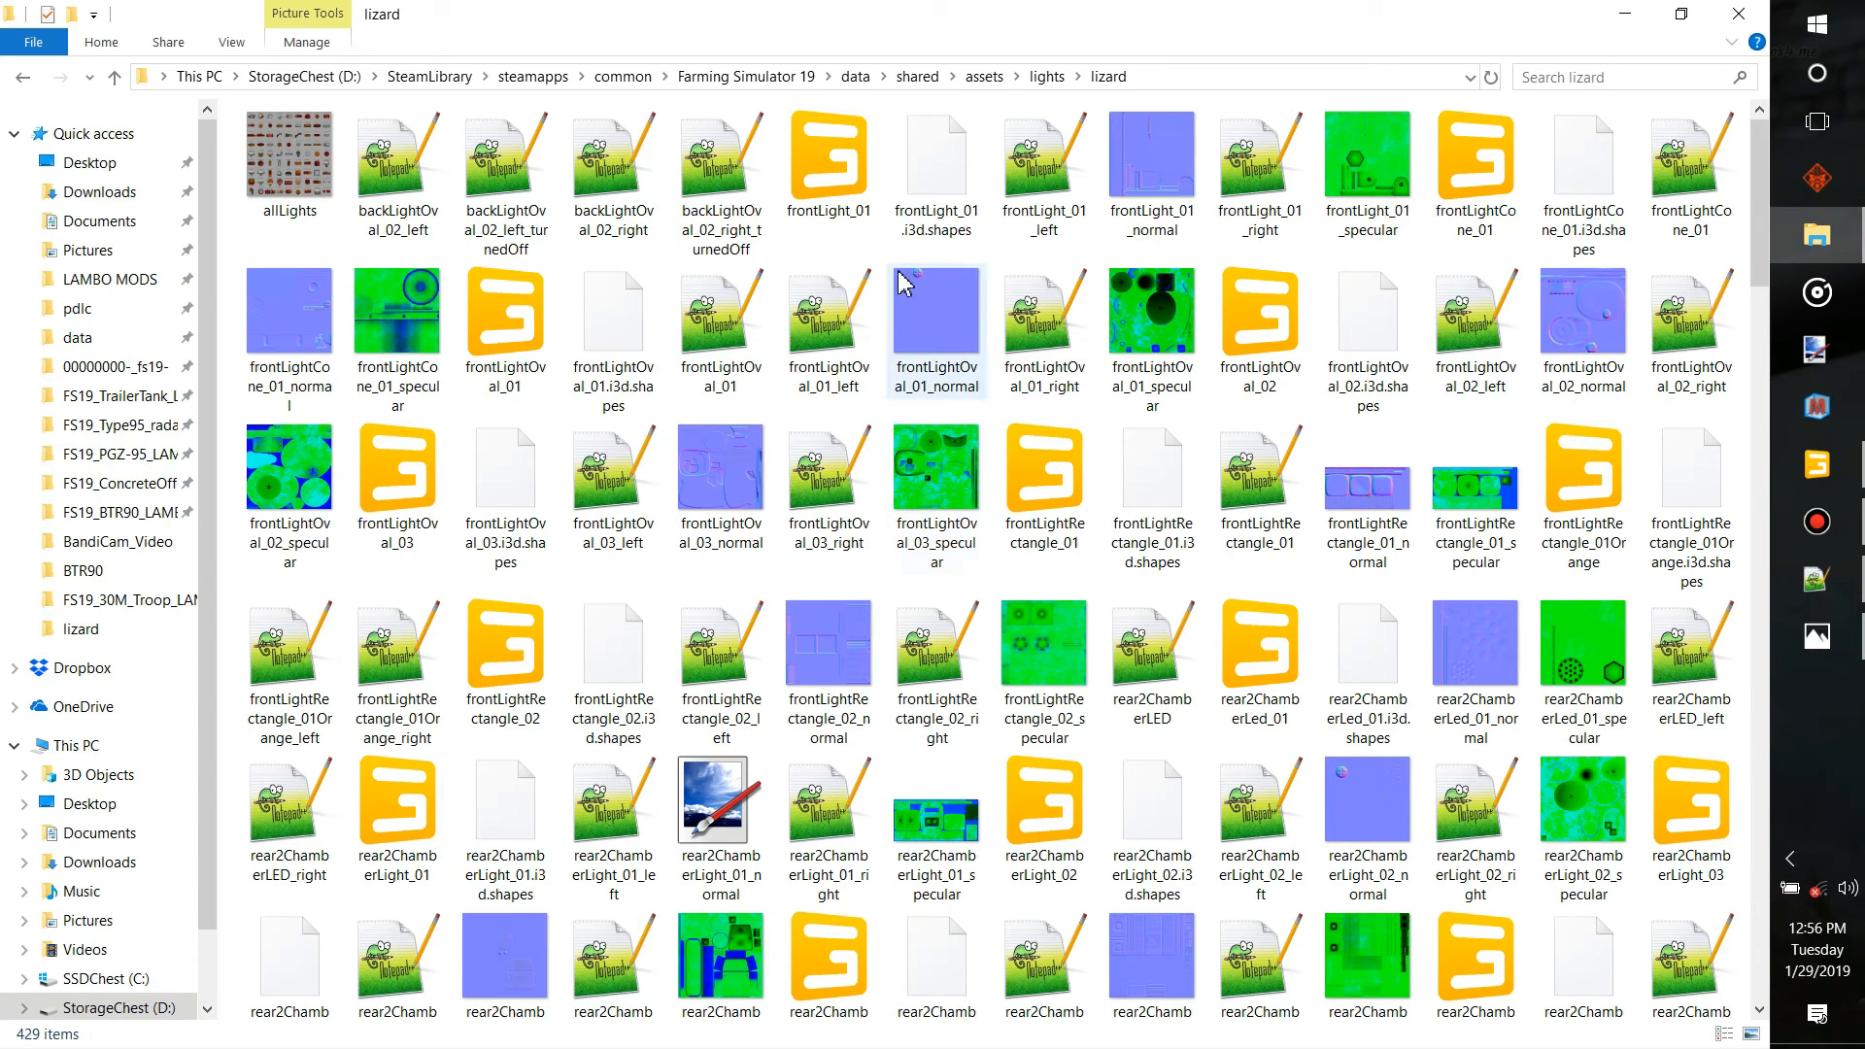
Find the rear5ChamberLight_02_left XML file in the lizard folder and copy its file name without renaming it
scroll(901, 281, down, 2)
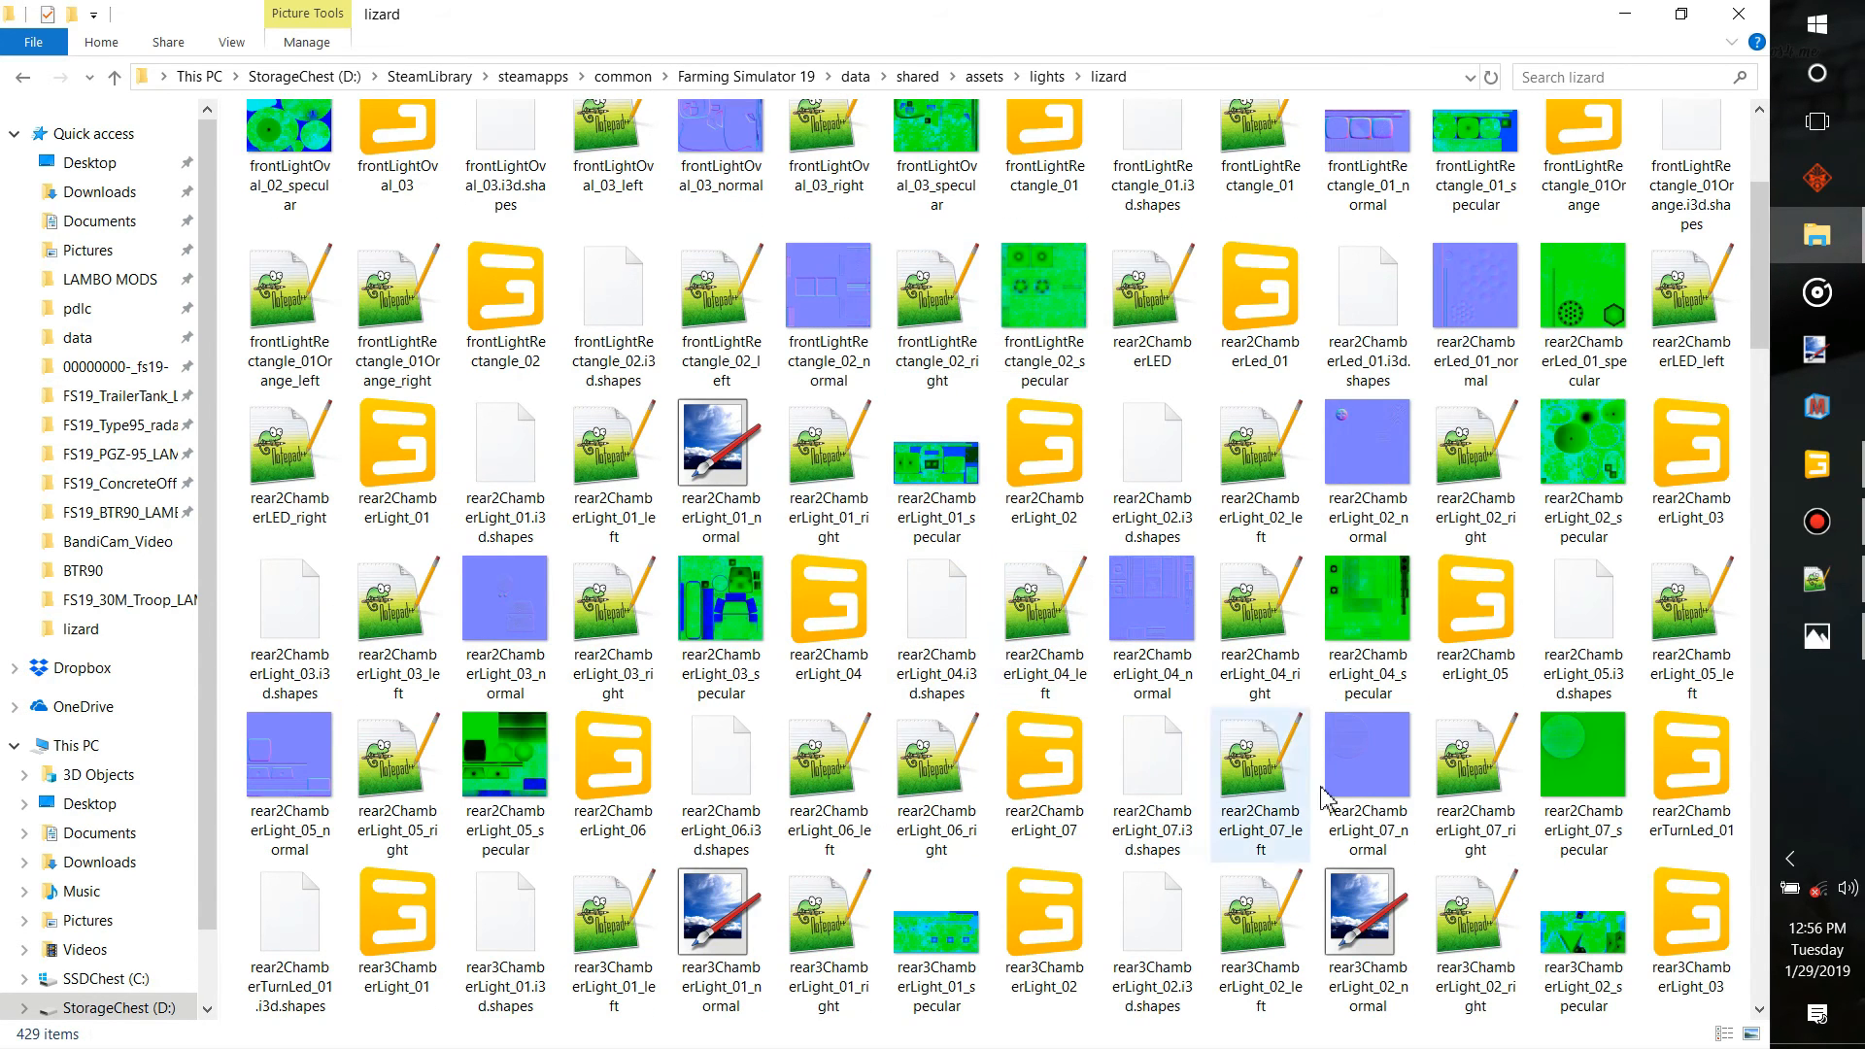
scroll(1295, 826, down, 3)
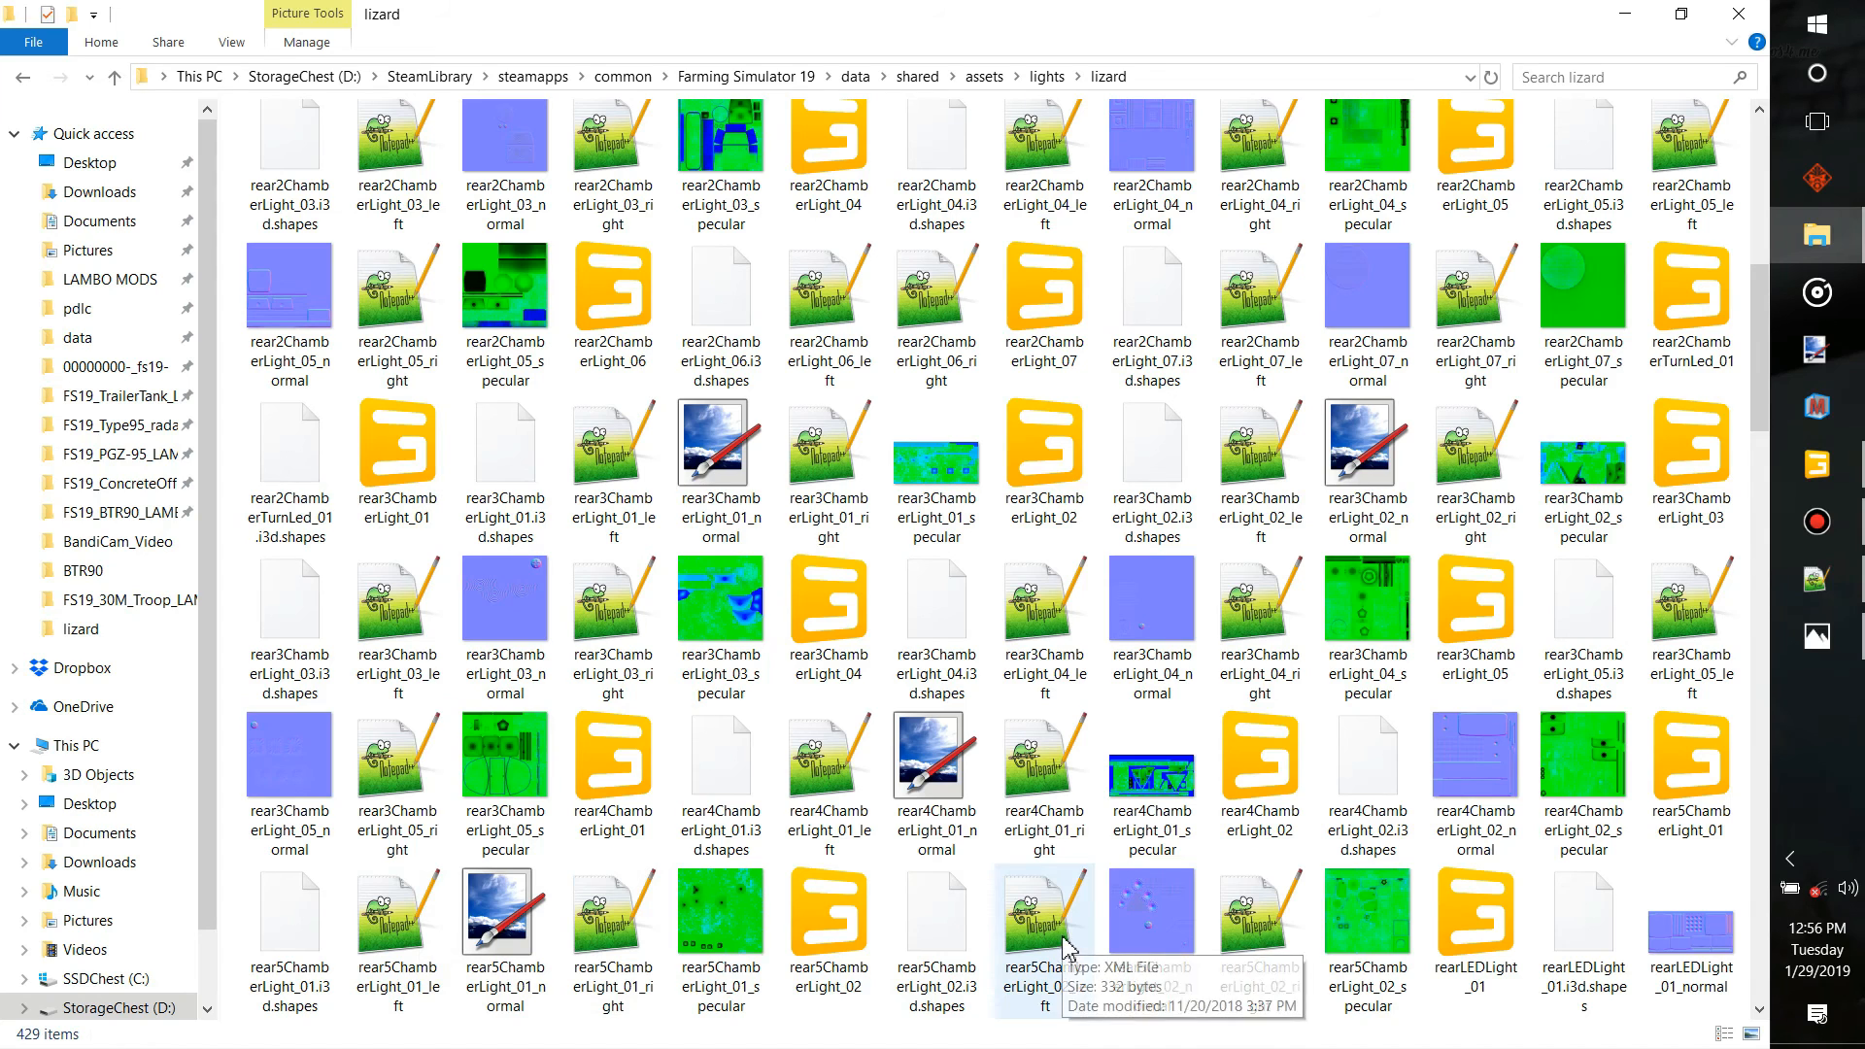
scroll(1104, 921, down, 3)
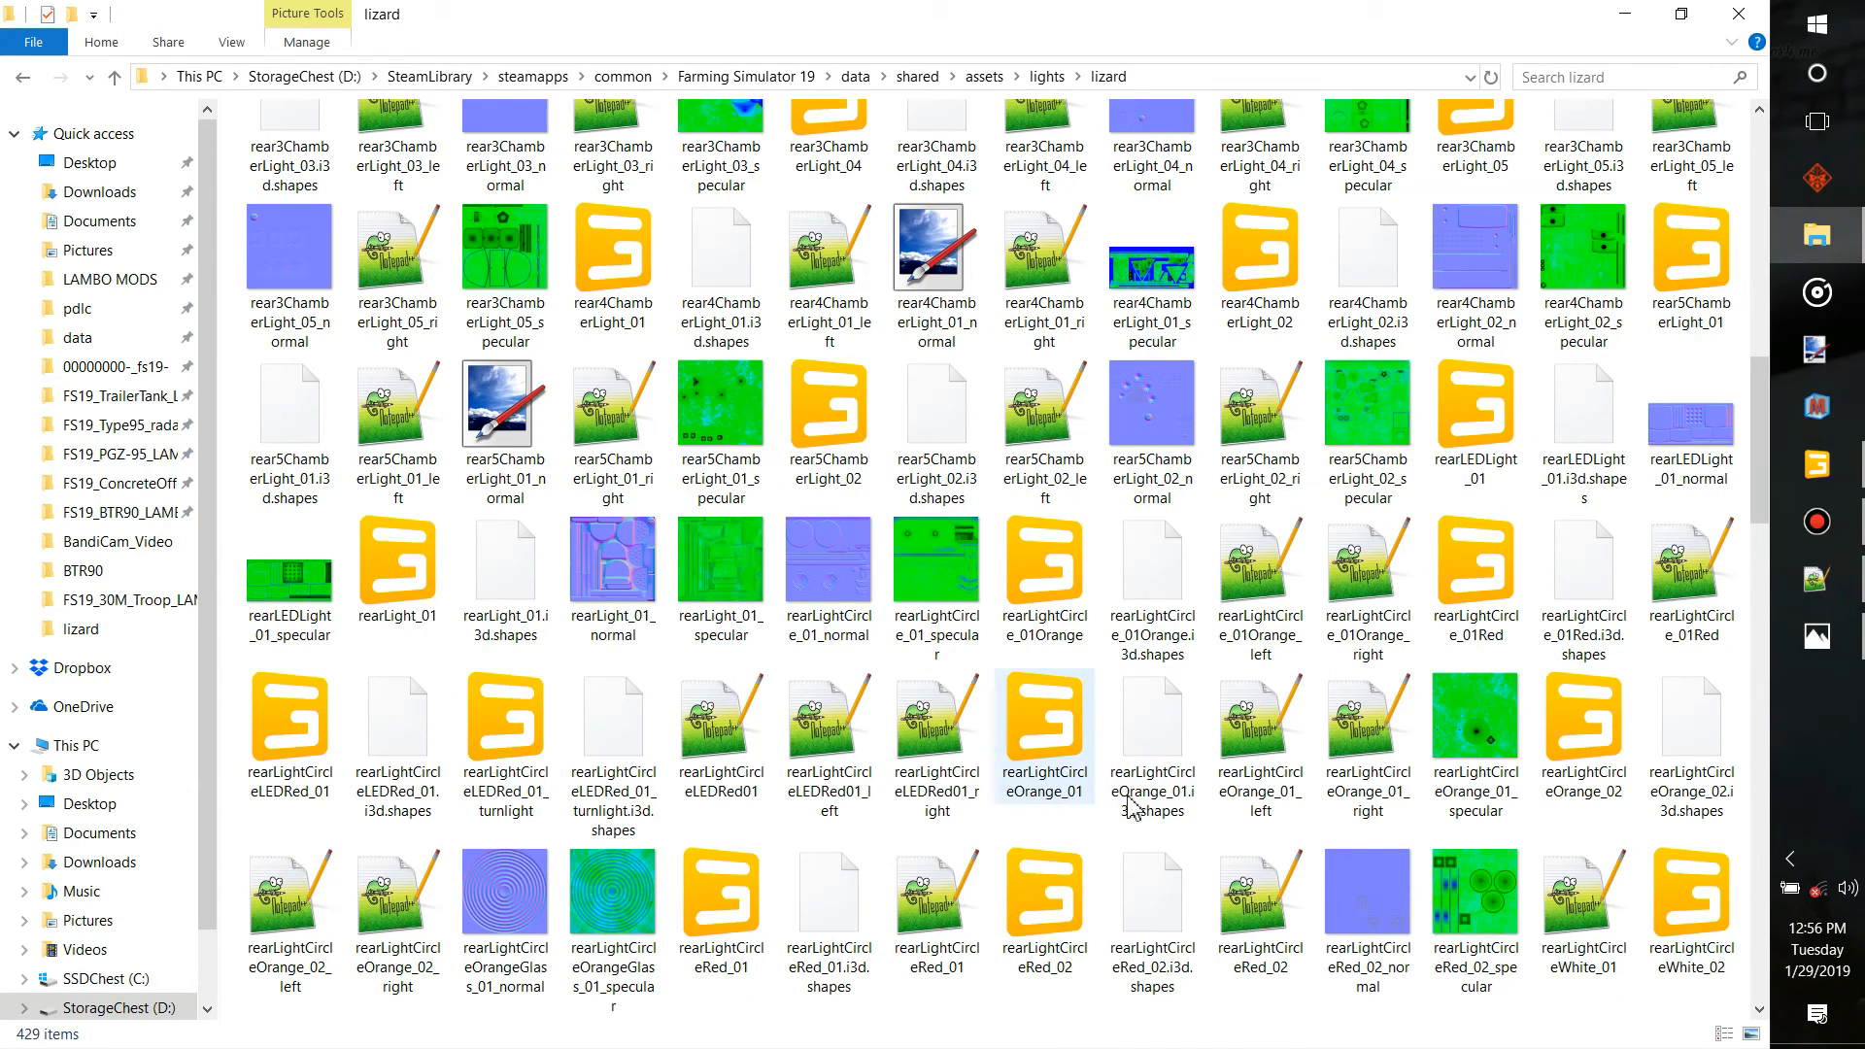
scroll(1147, 720, up, 3)
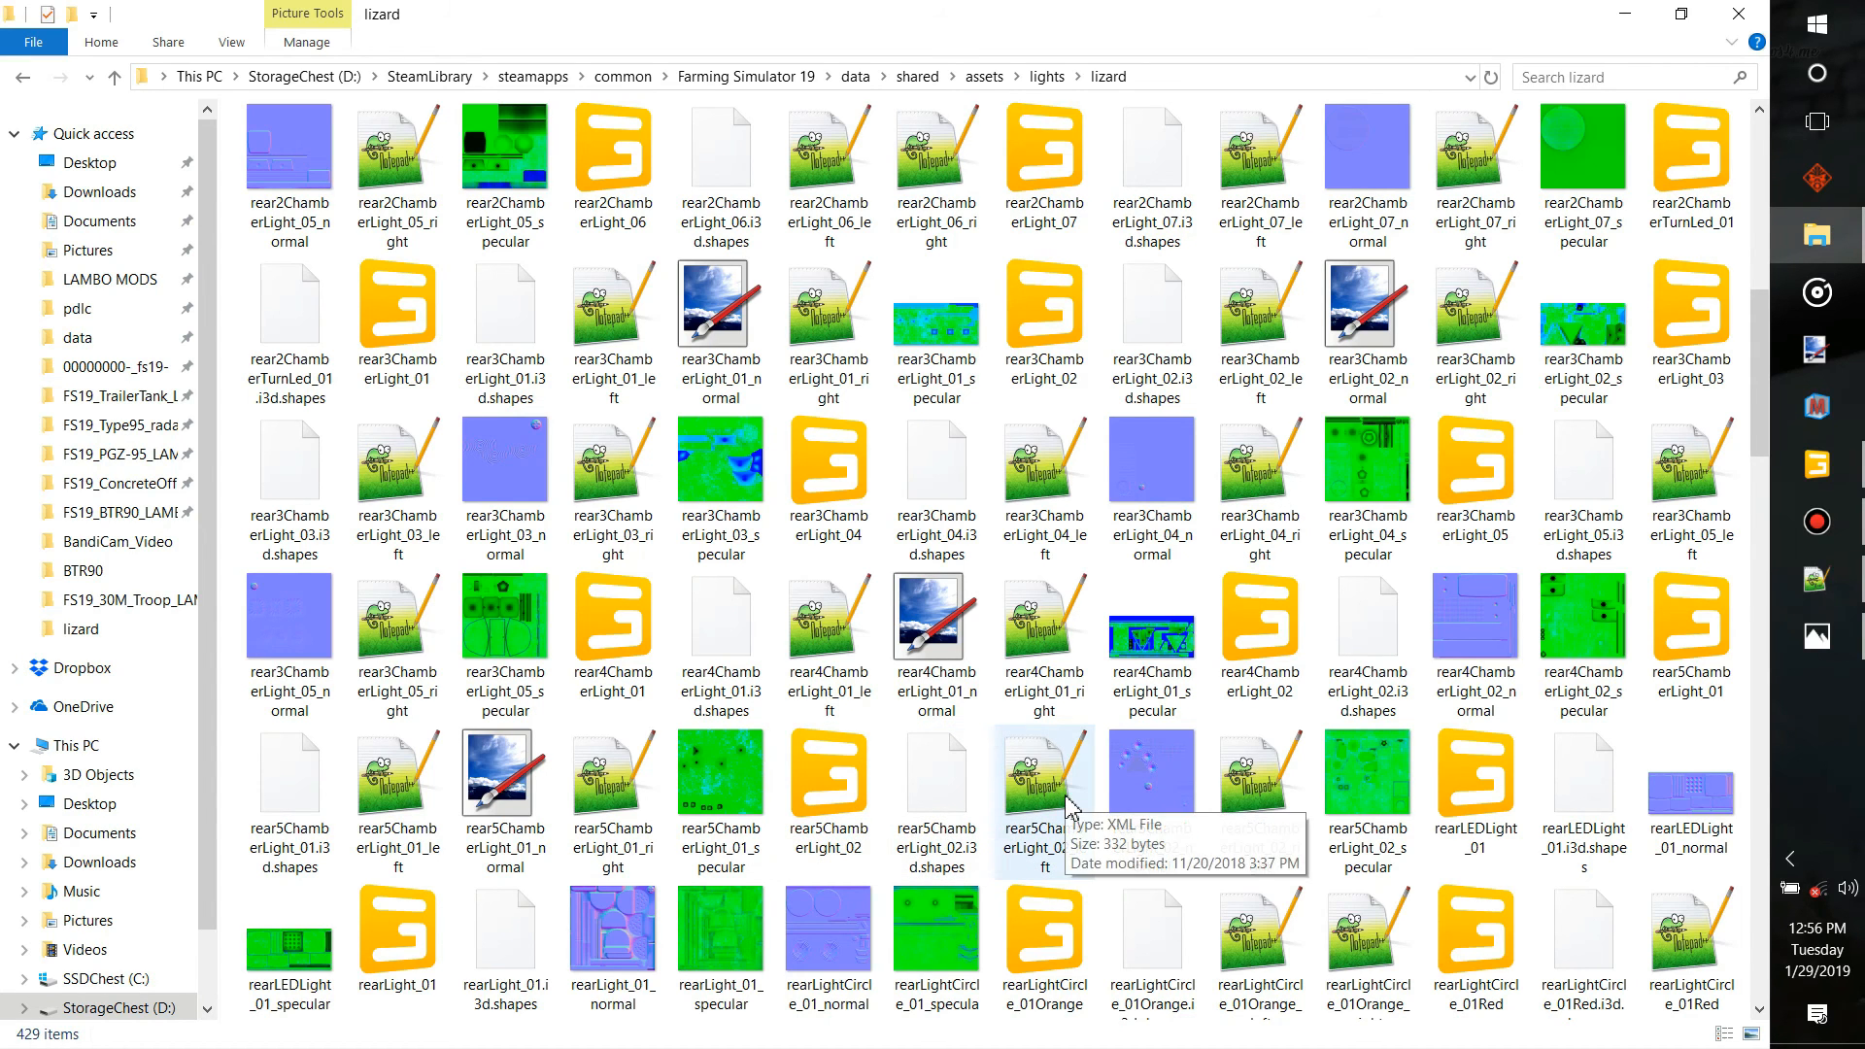
right_click(1067, 807)
click(1147, 769)
key(ctrl+c)
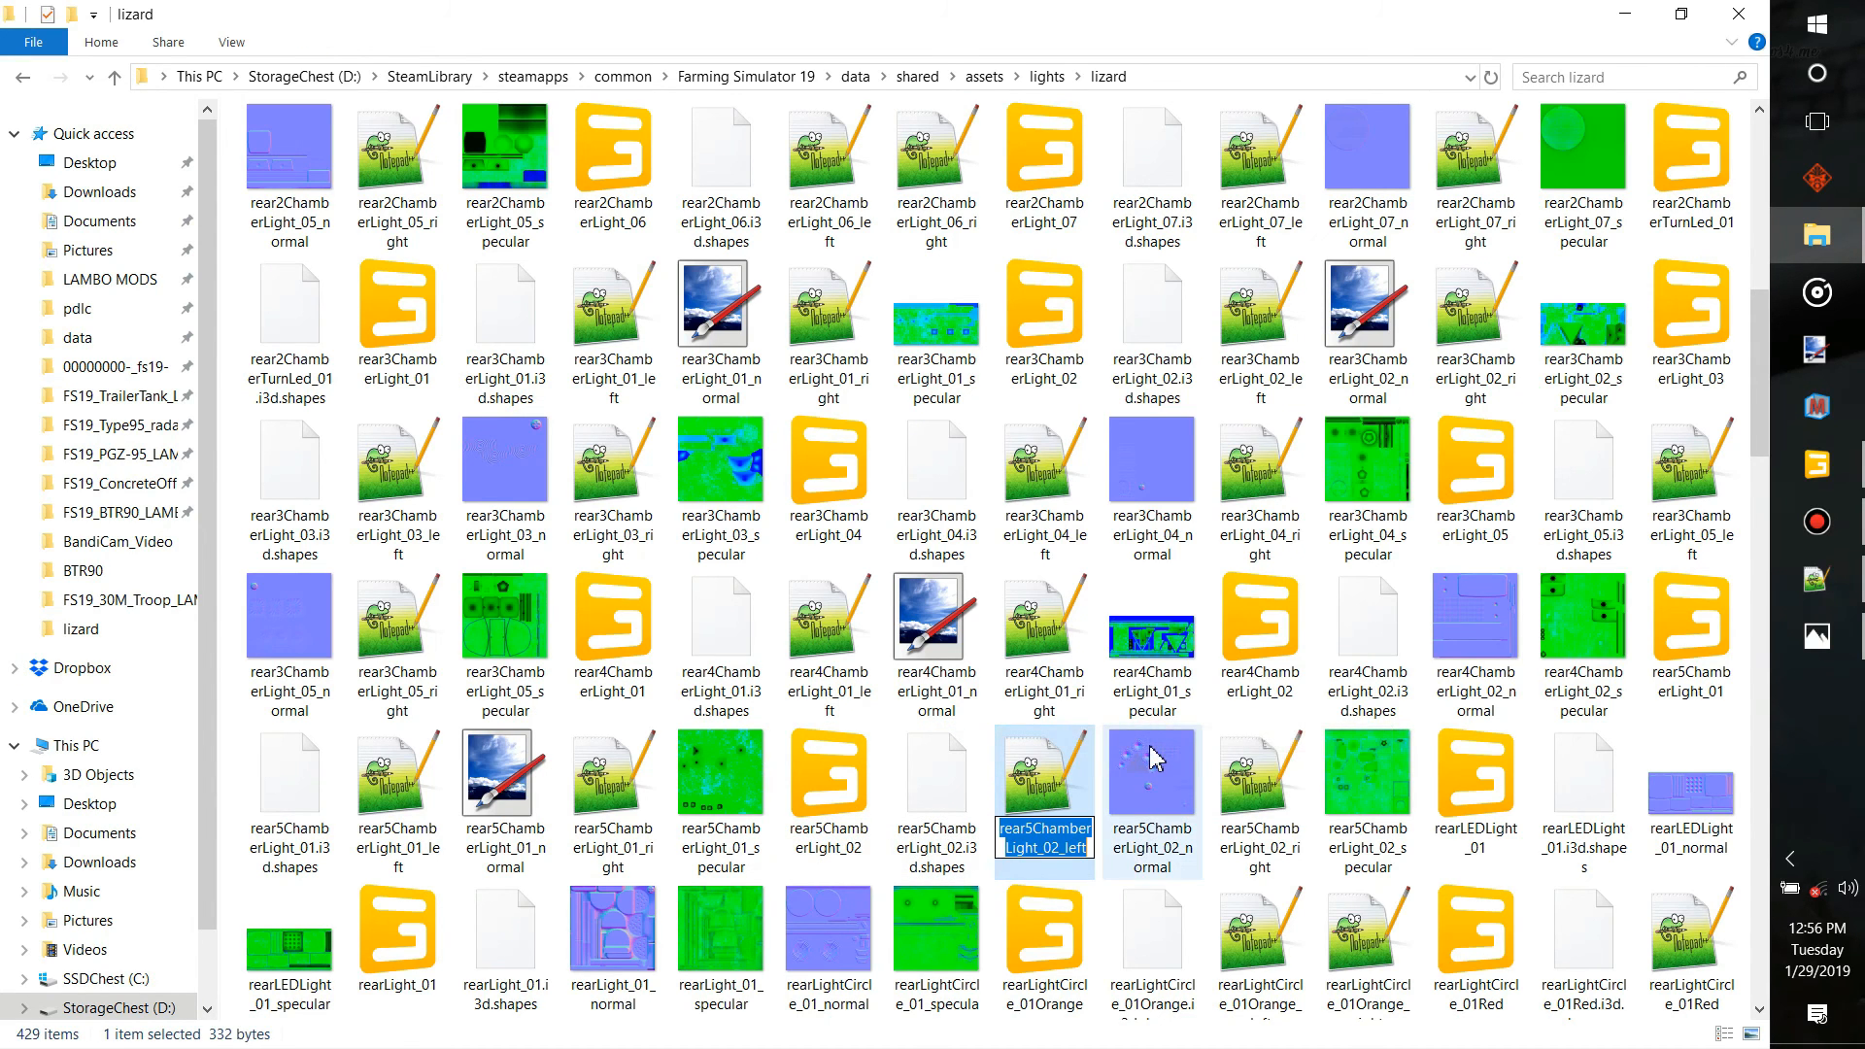
In btr90.xml in Notepad++, change the shared light file for link node 0>1|2 to rear5ChamberLight_02_left.xml
click(1817, 580)
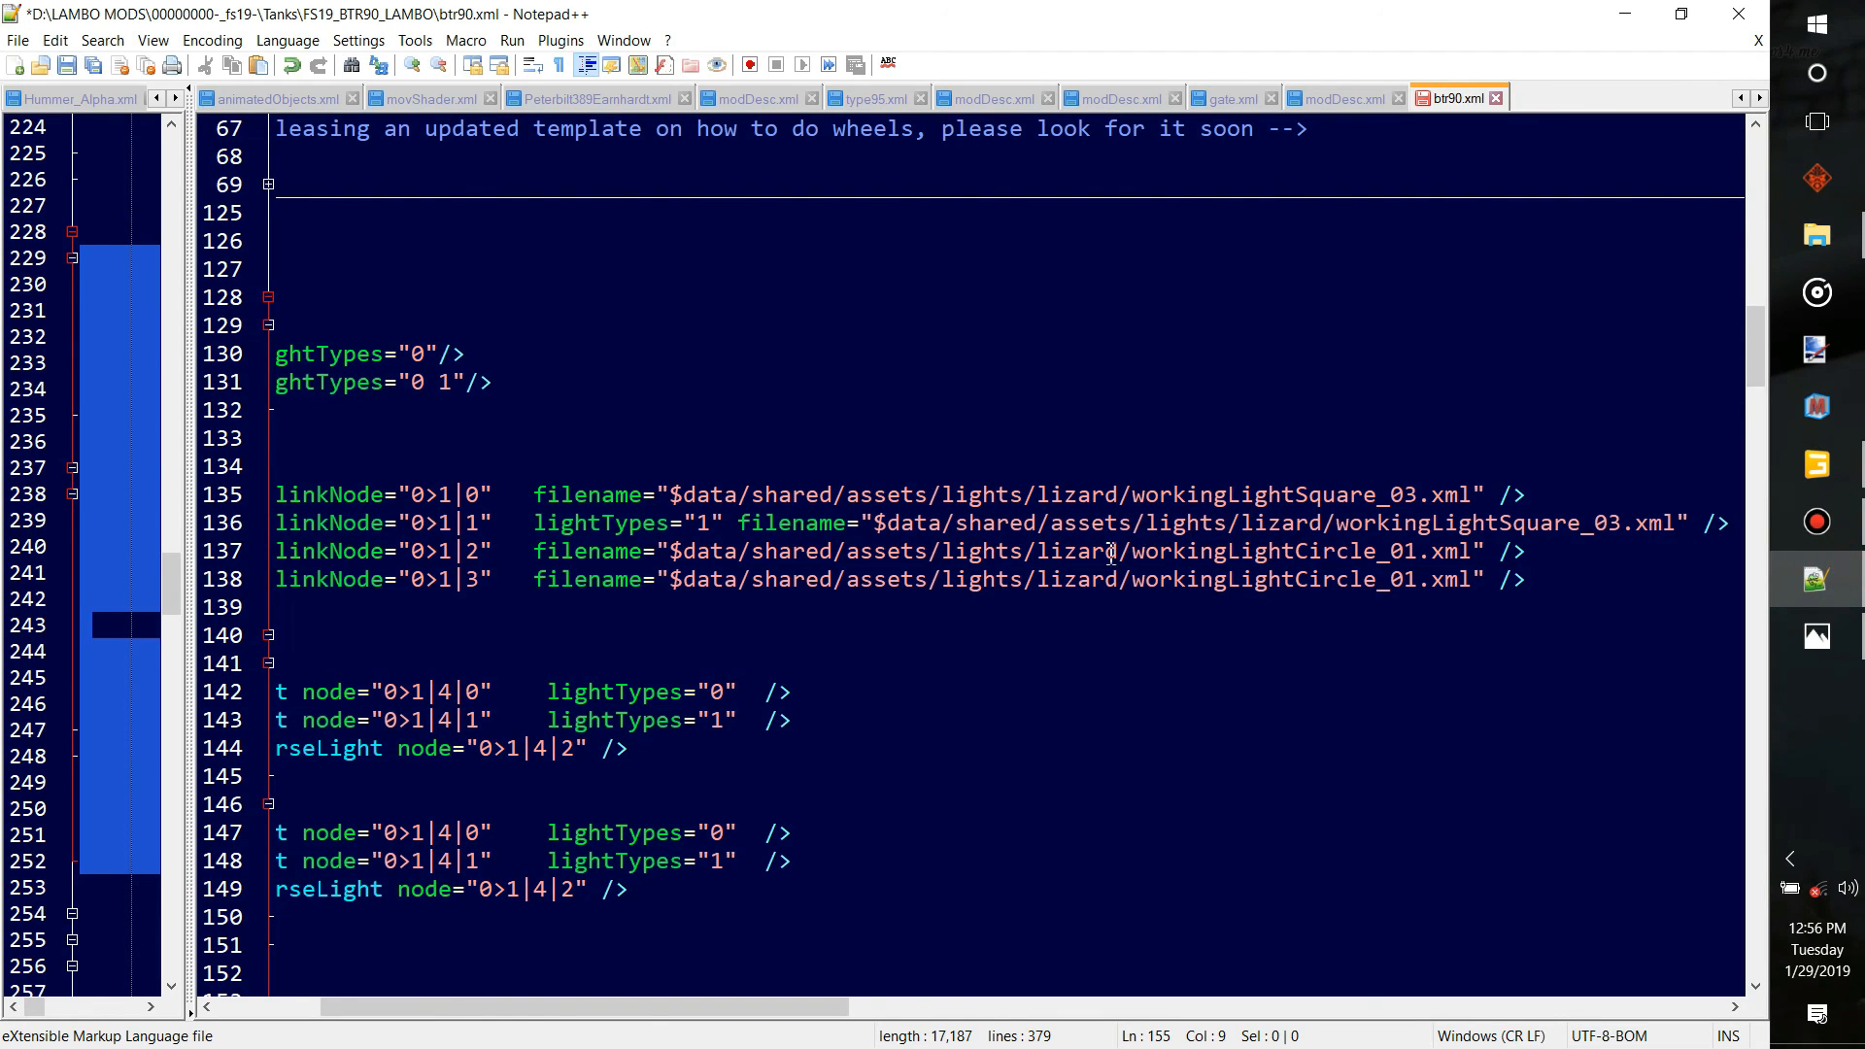
drag(1136, 552, 1416, 551)
key(ctrl+v)
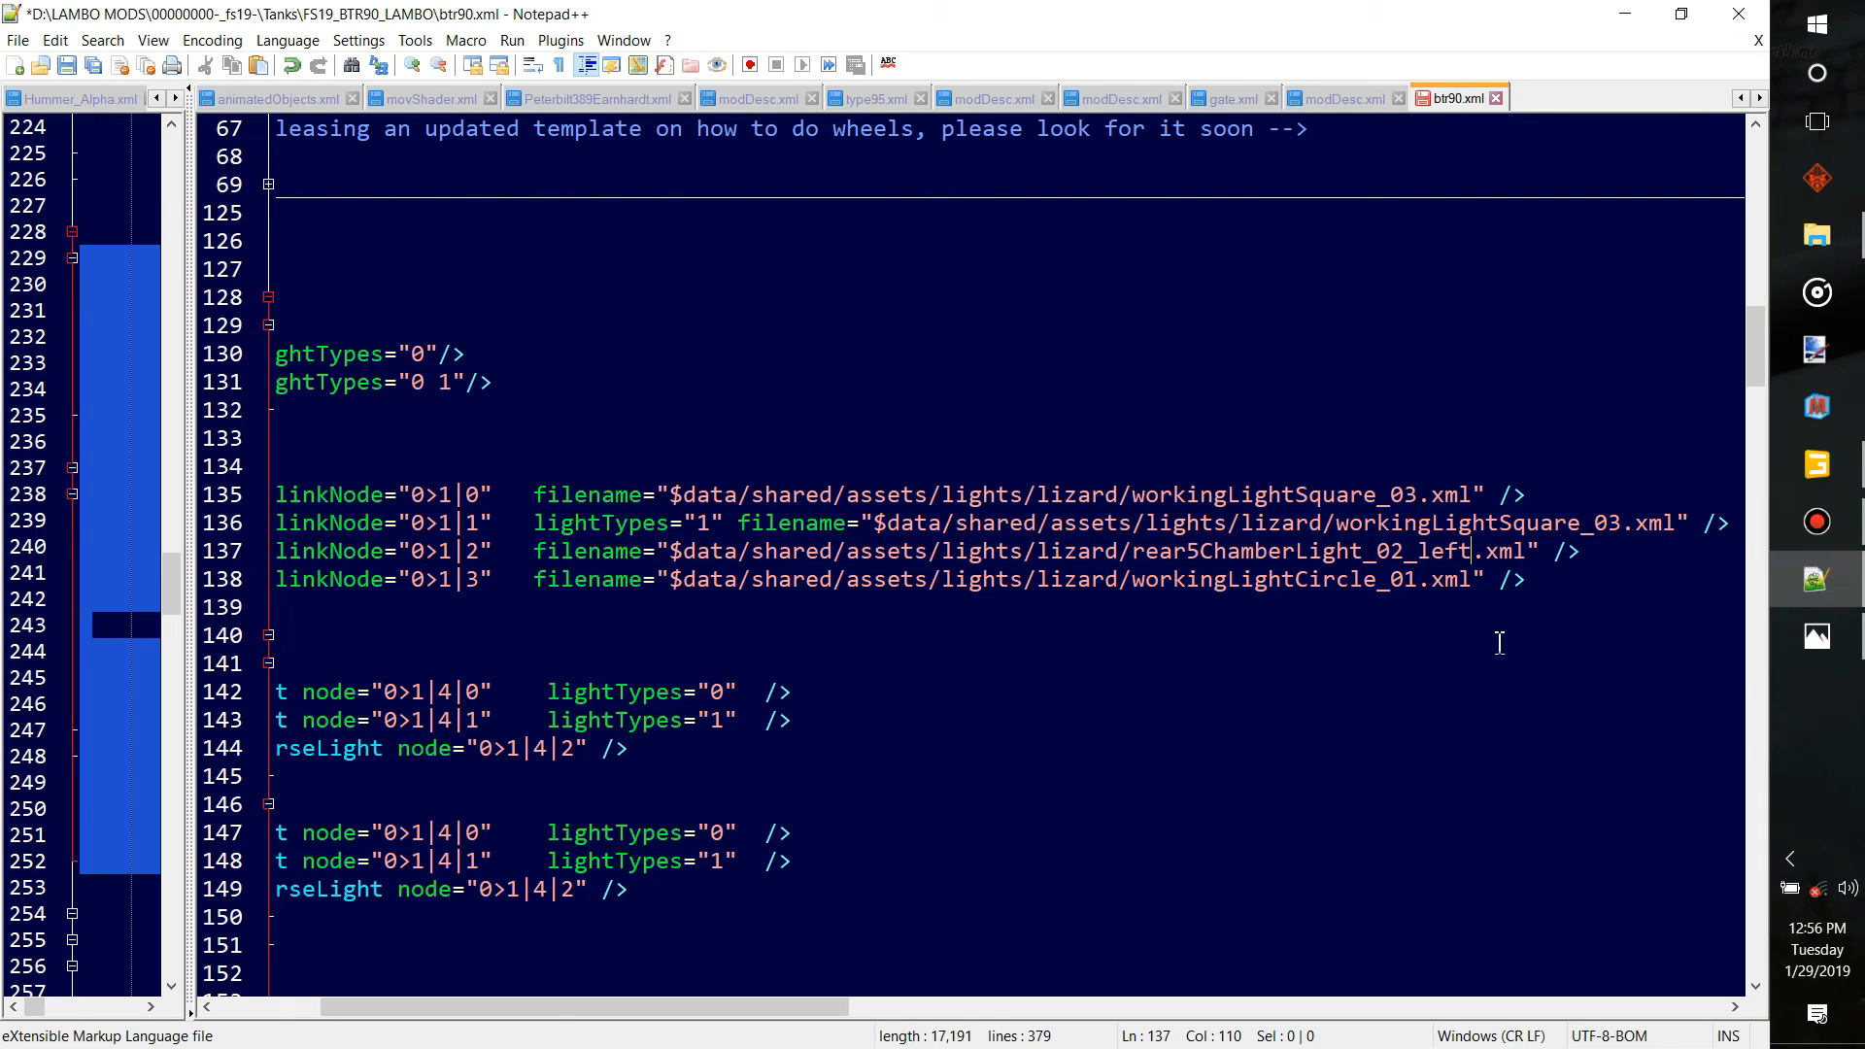
Change the shared light file for link node 0>1|3 to rear5ChamberLight_02_right.xml
drag(1130, 581, 1419, 586)
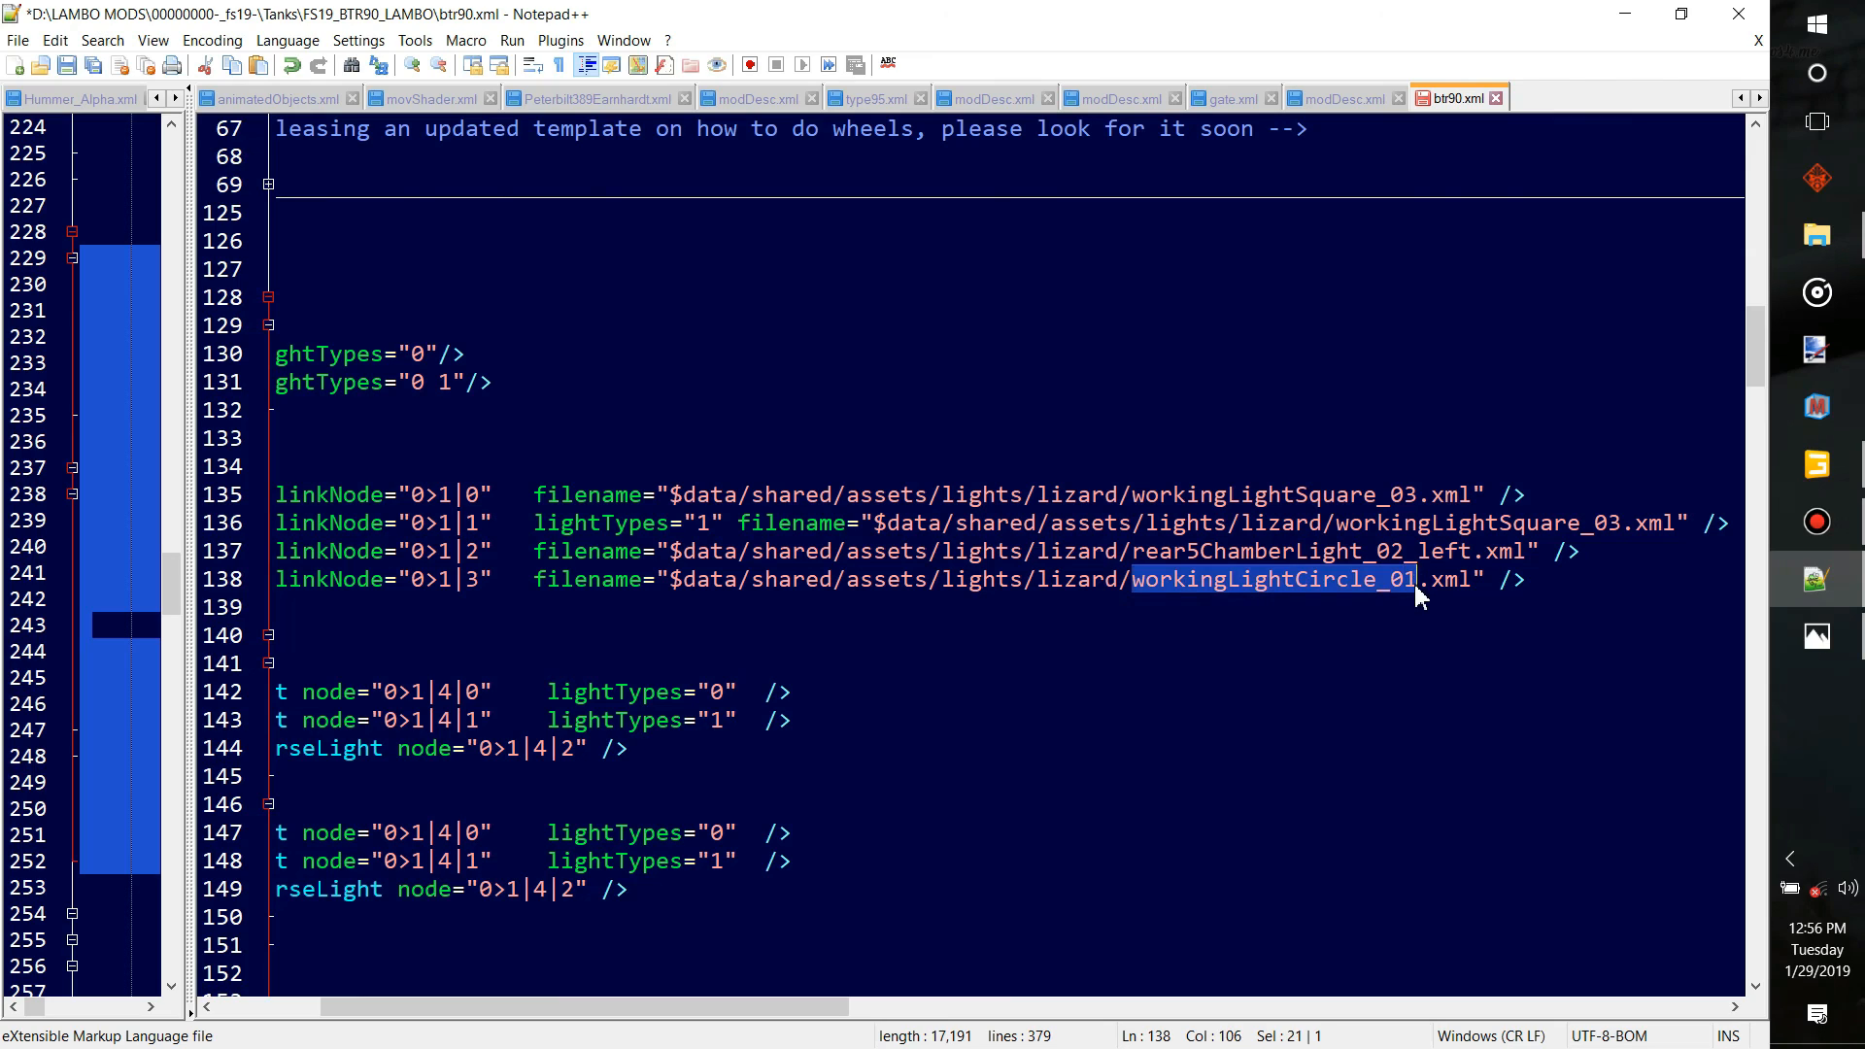
key(ctrl+v)
key(BackSpace)
key(BackSpace)
key(BackSpace)
key(BackSpace)
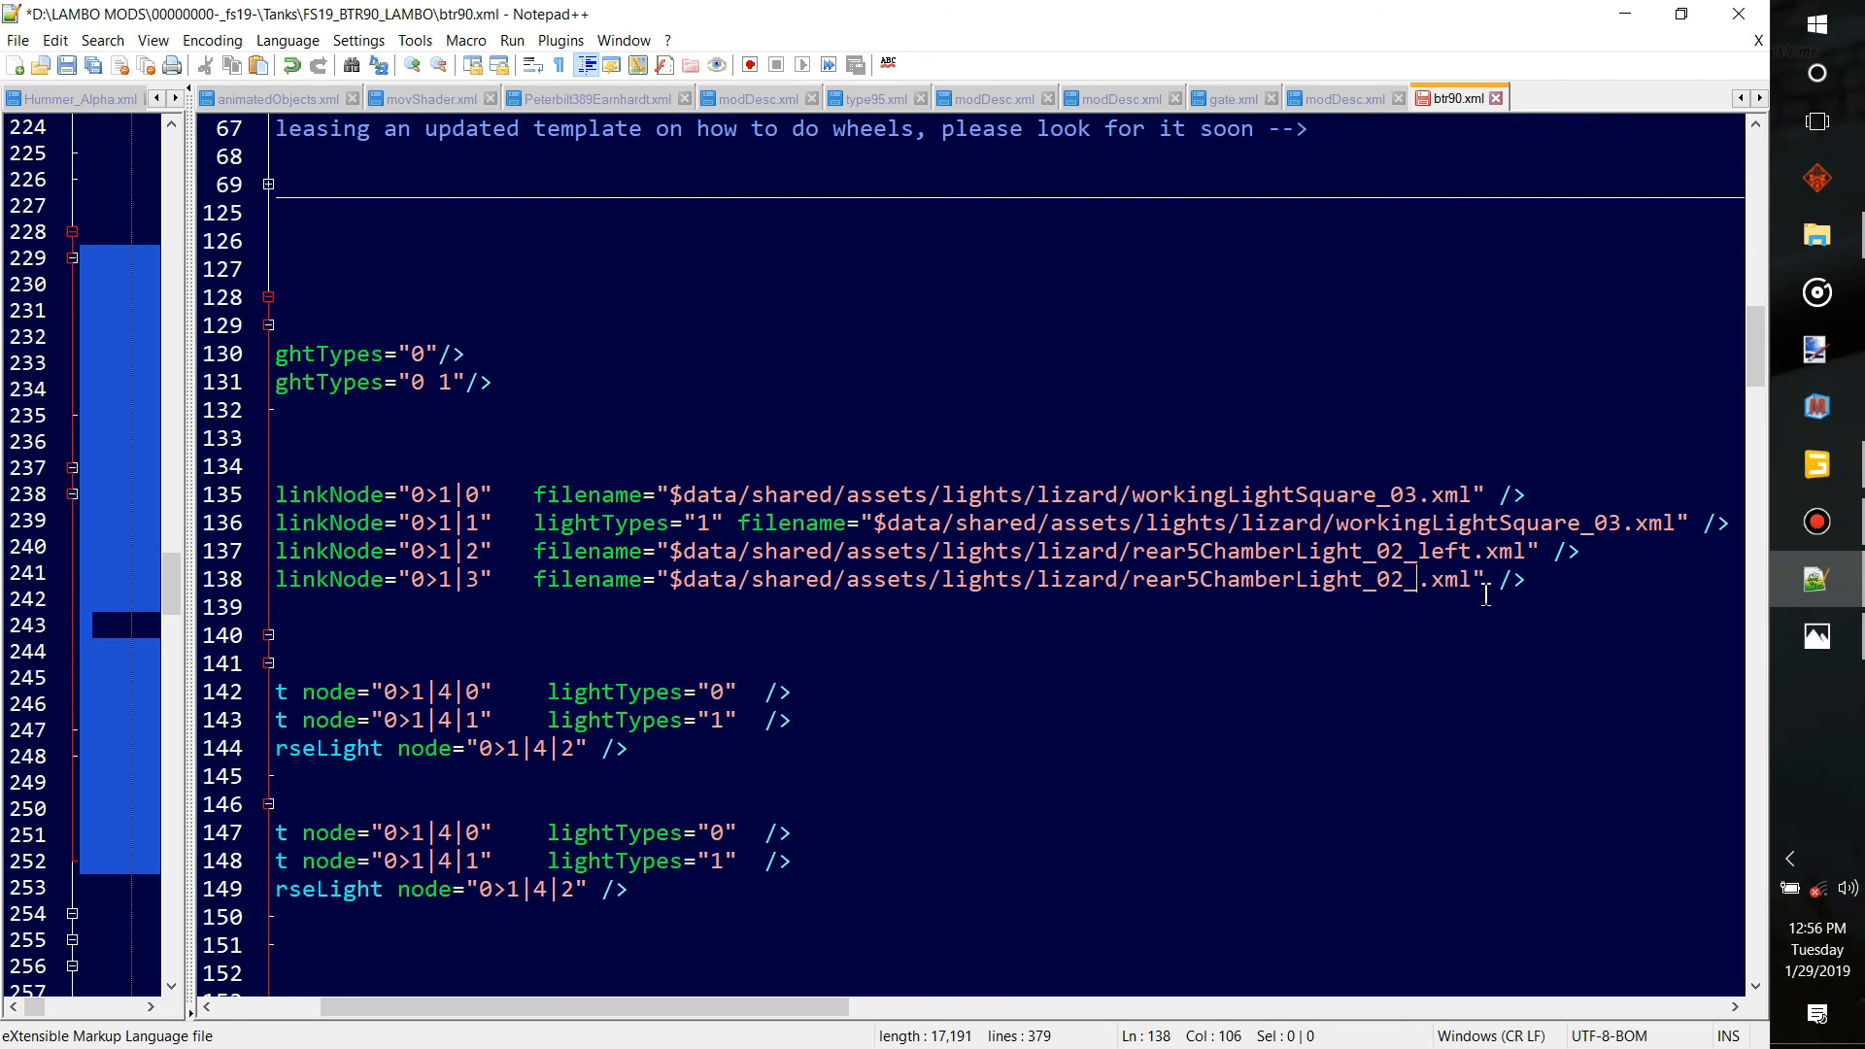
text(right)
click(1177, 688)
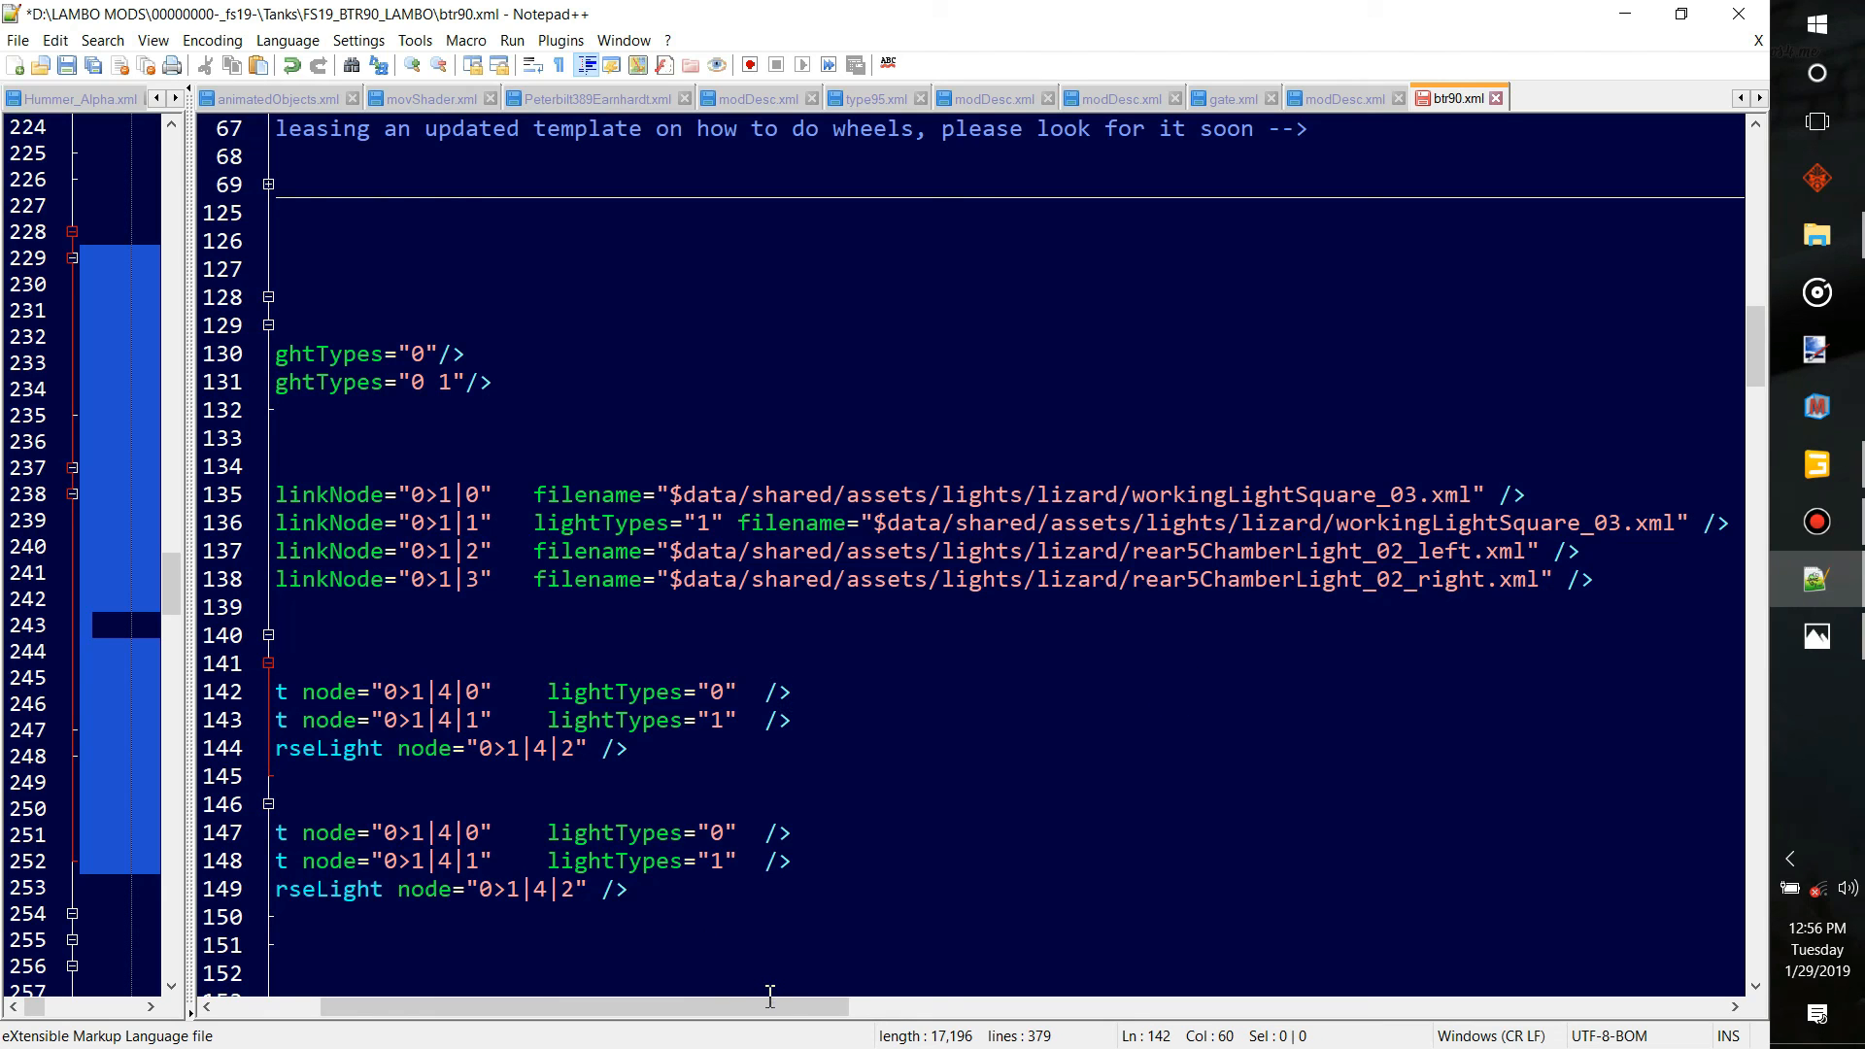
Check the finished lights section from the states to the sounds block and save btr90.xml
scroll(782, 1008, left, 5)
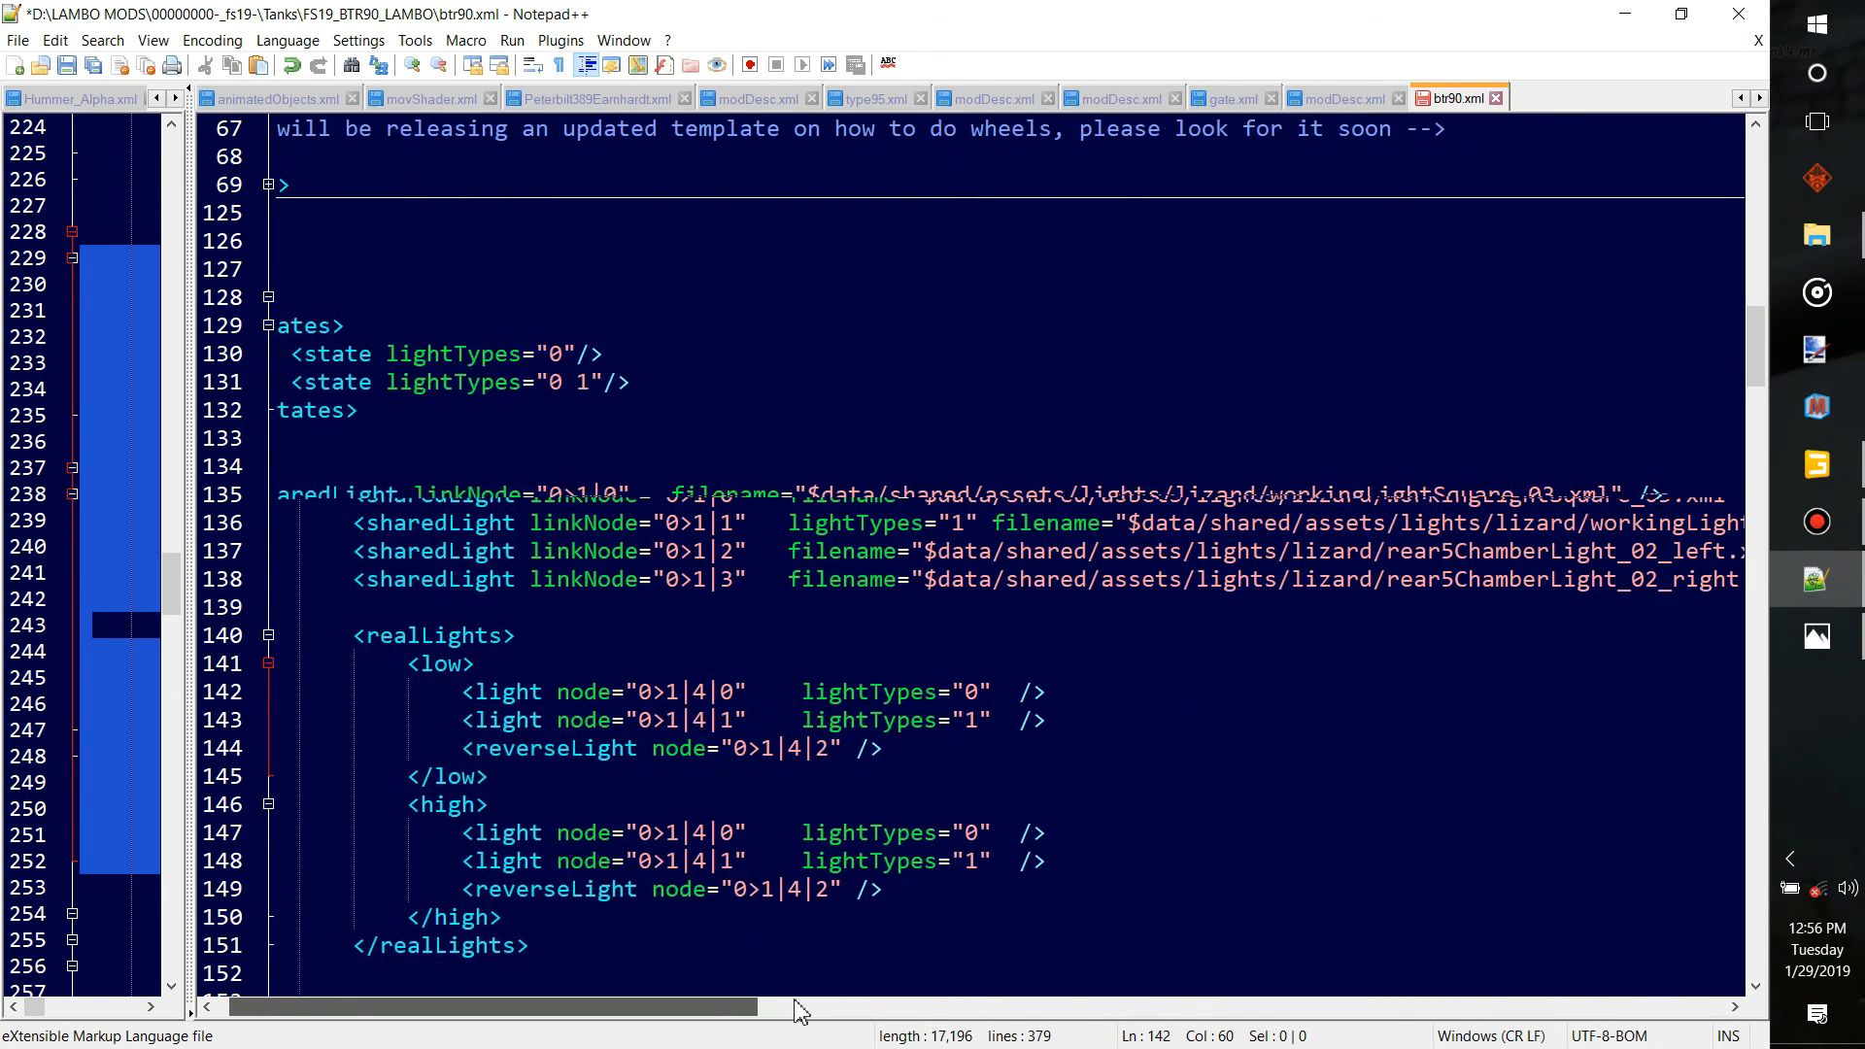
scroll(816, 1008, right, 8)
scroll(848, 1004, left, 8)
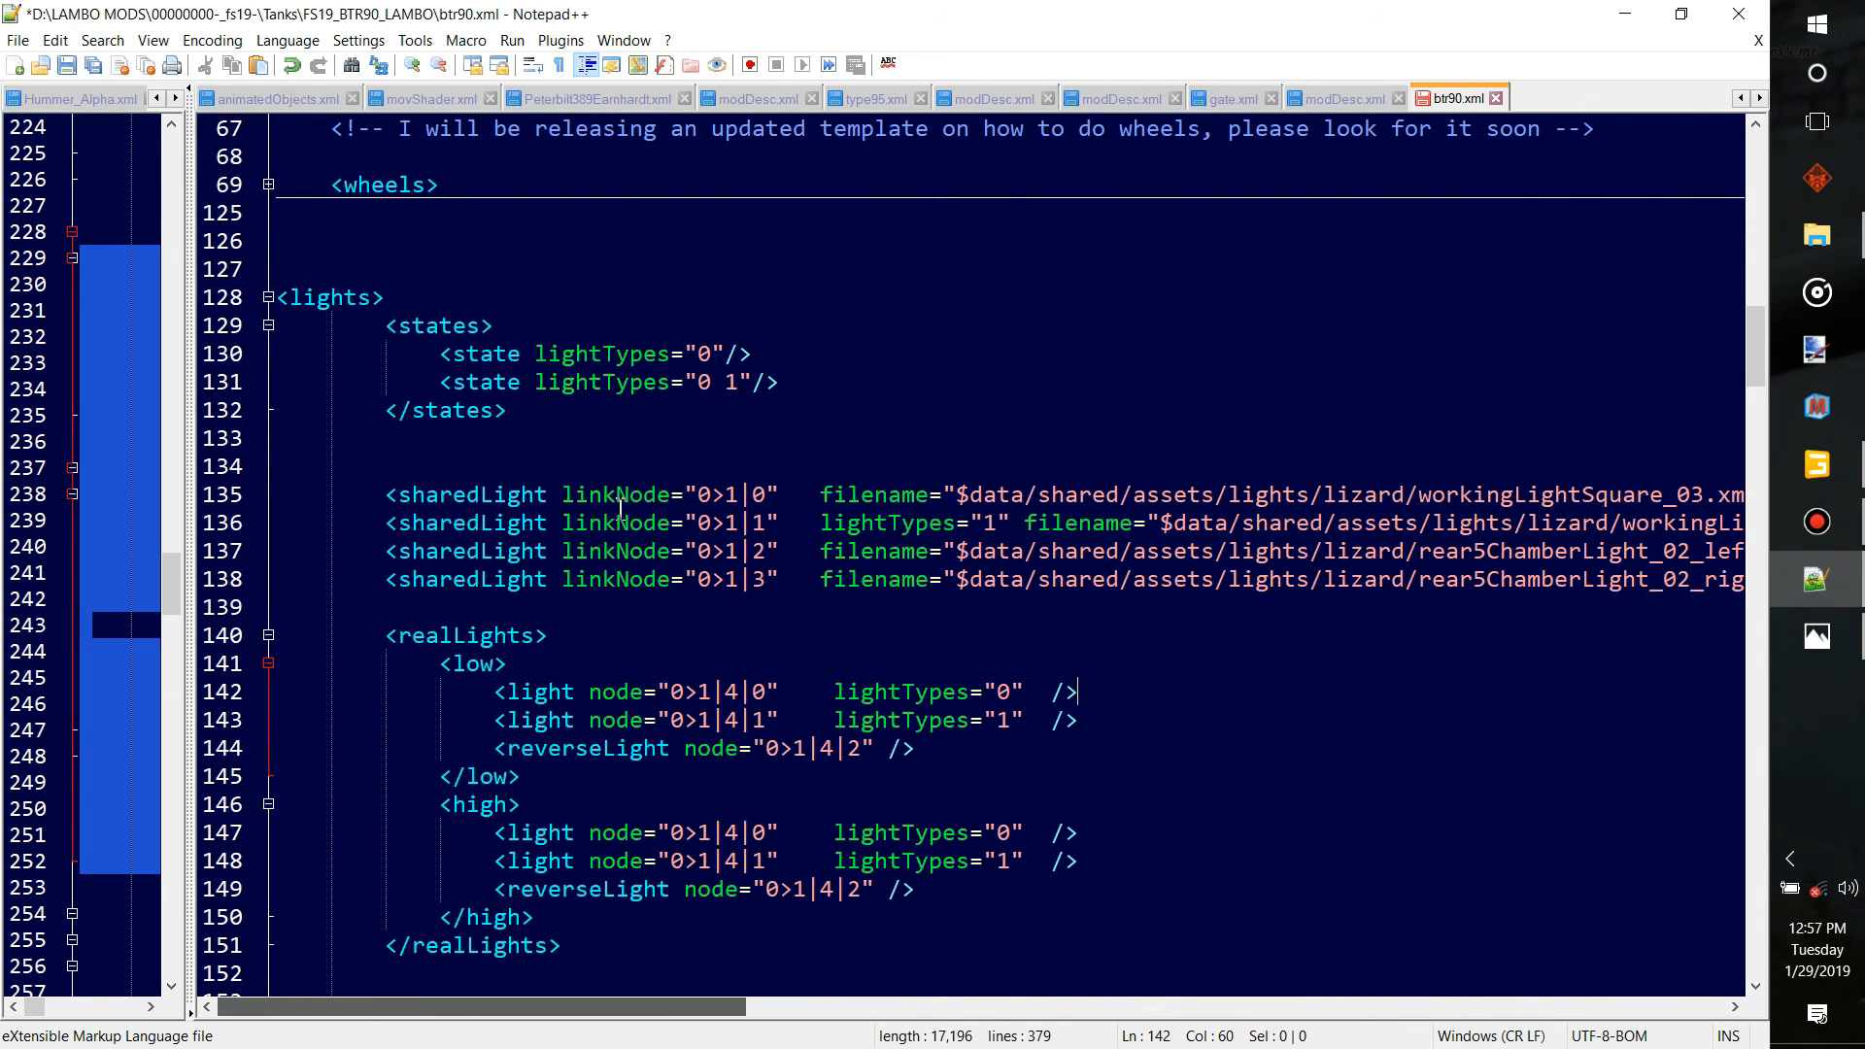
click(637, 408)
scroll(687, 493, down, 6)
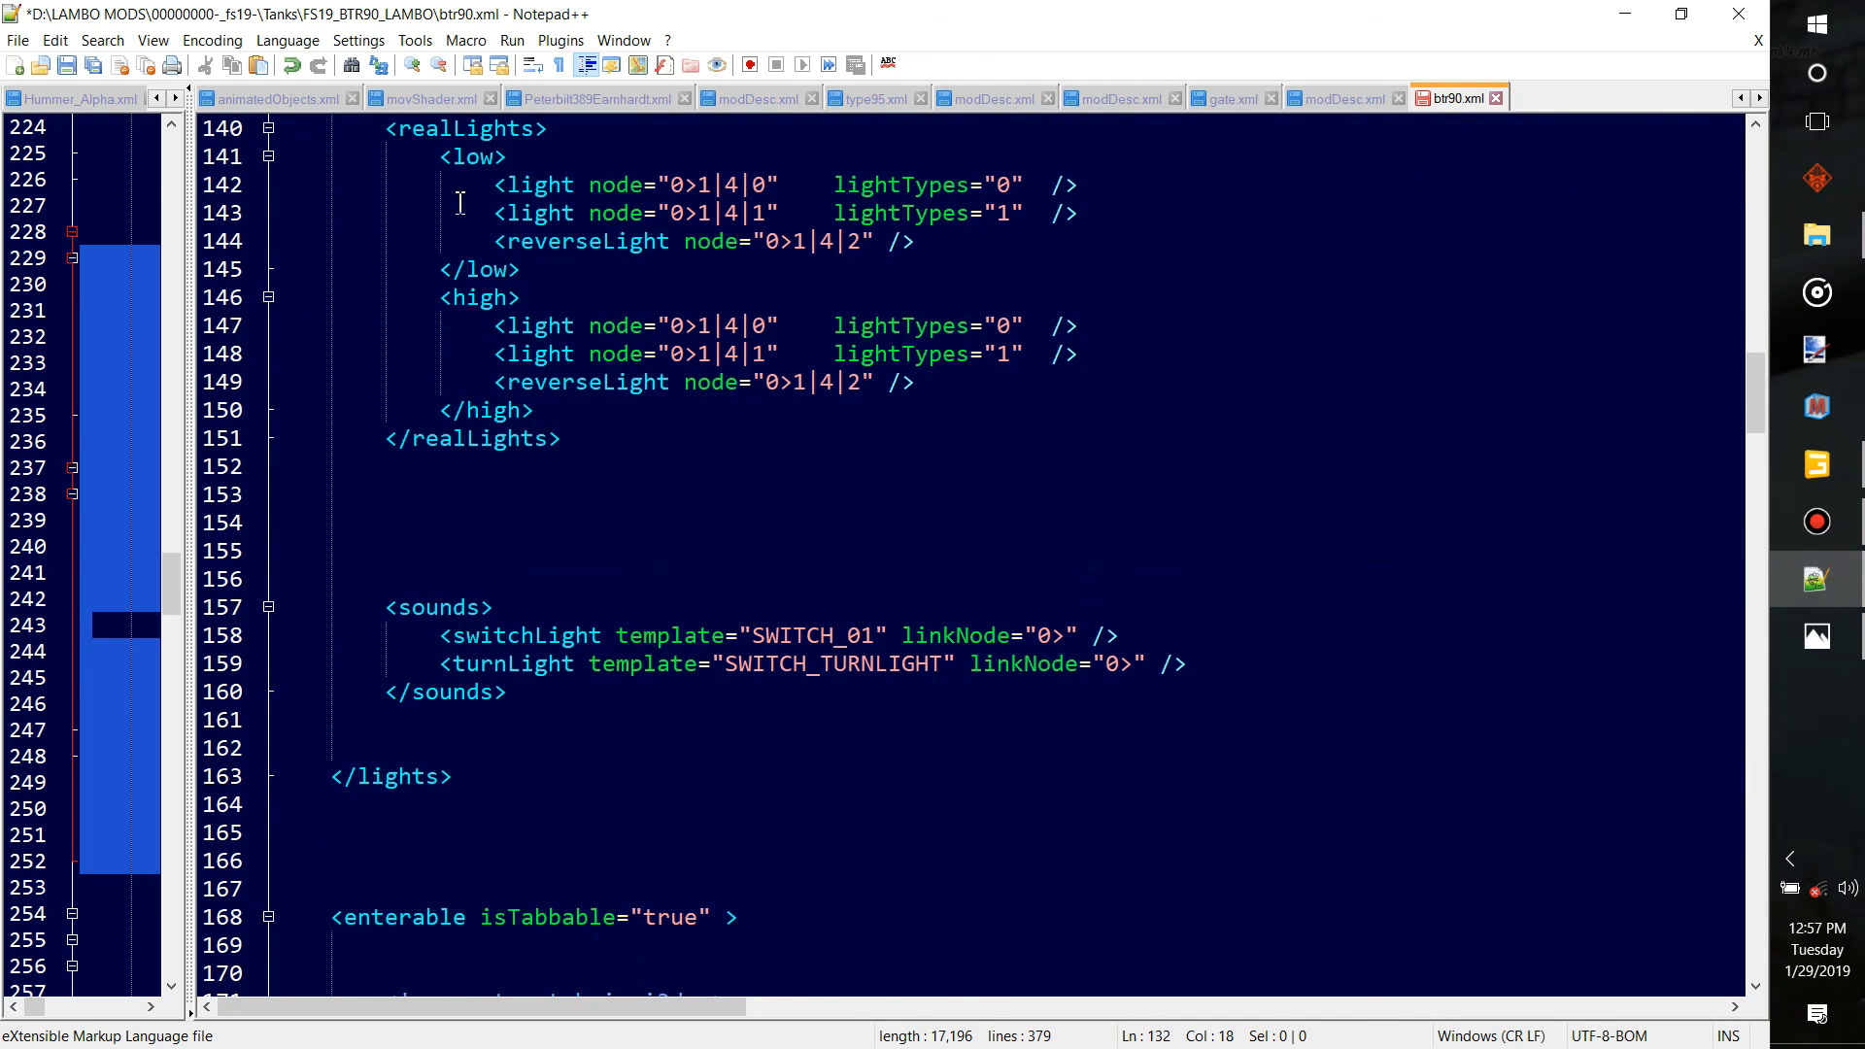
scroll(460, 202, up, 6)
click(67, 65)
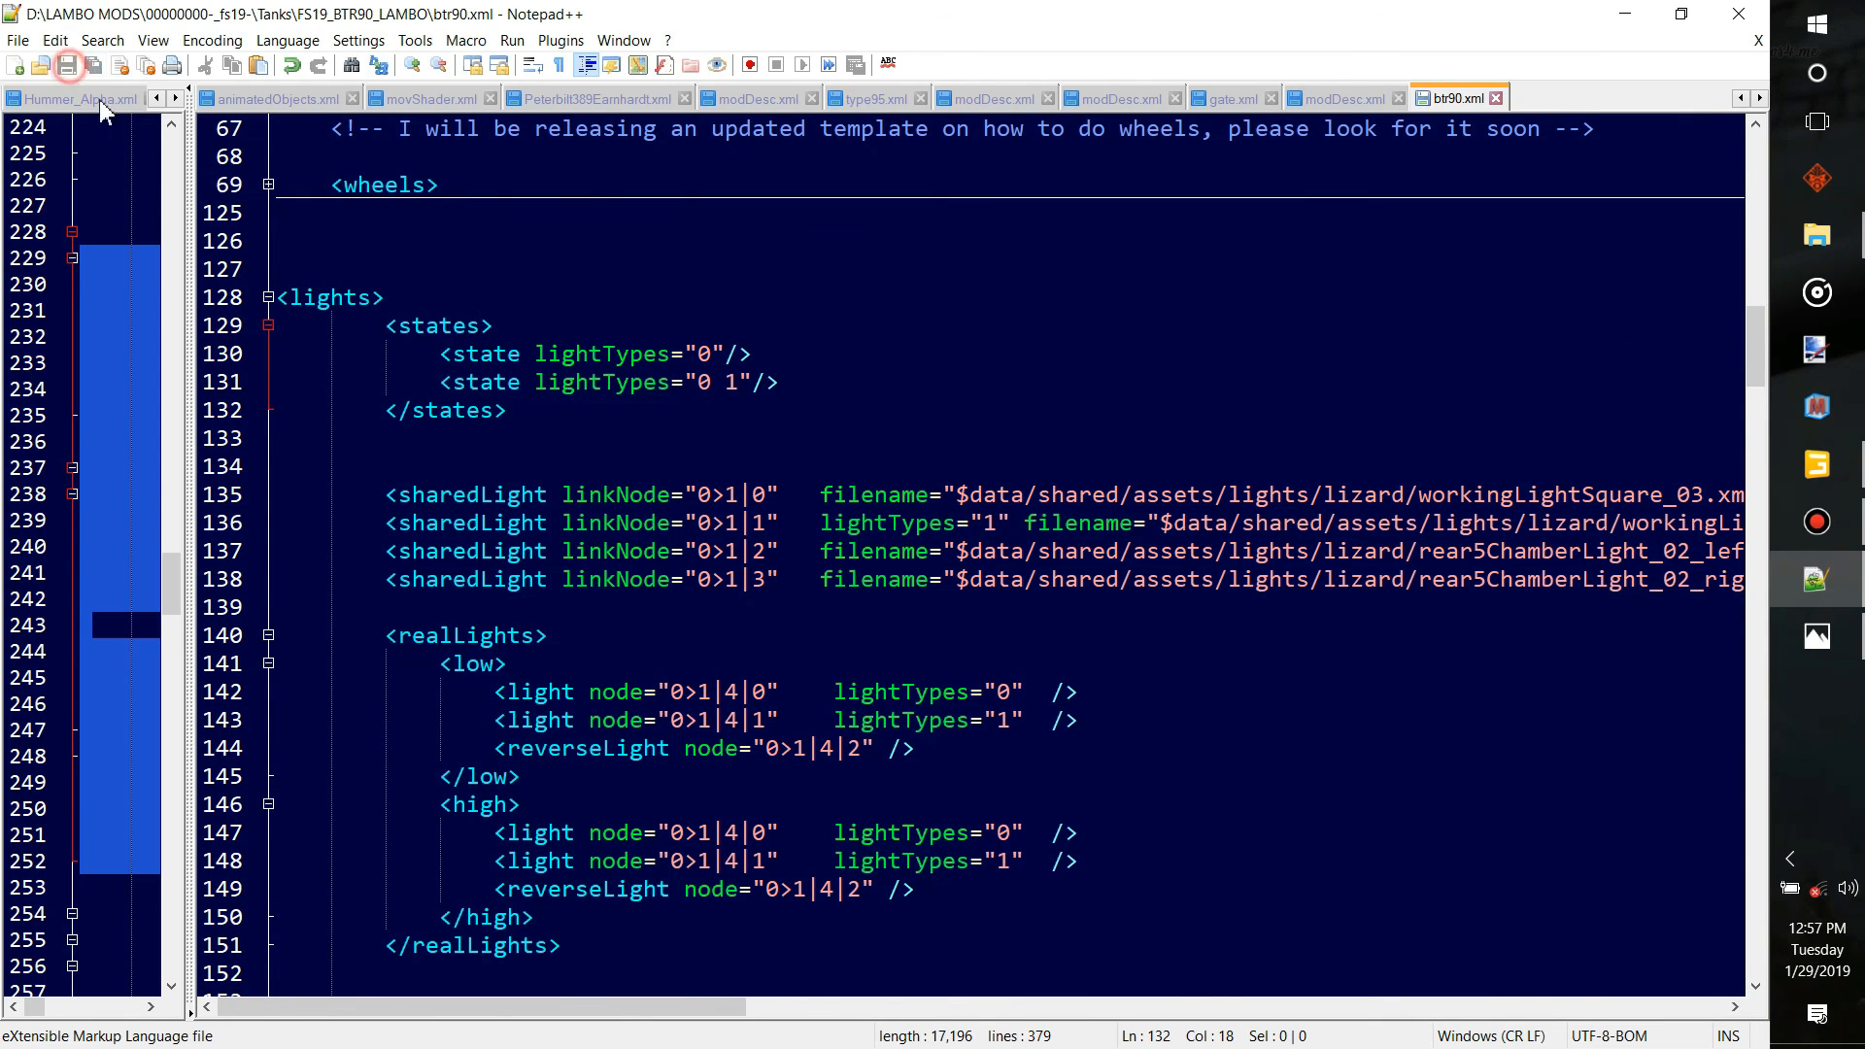
Switch to GIANTS Editor and view the BTR90 from the front side
click(1817, 464)
right_drag(937, 629, 1305, 648)
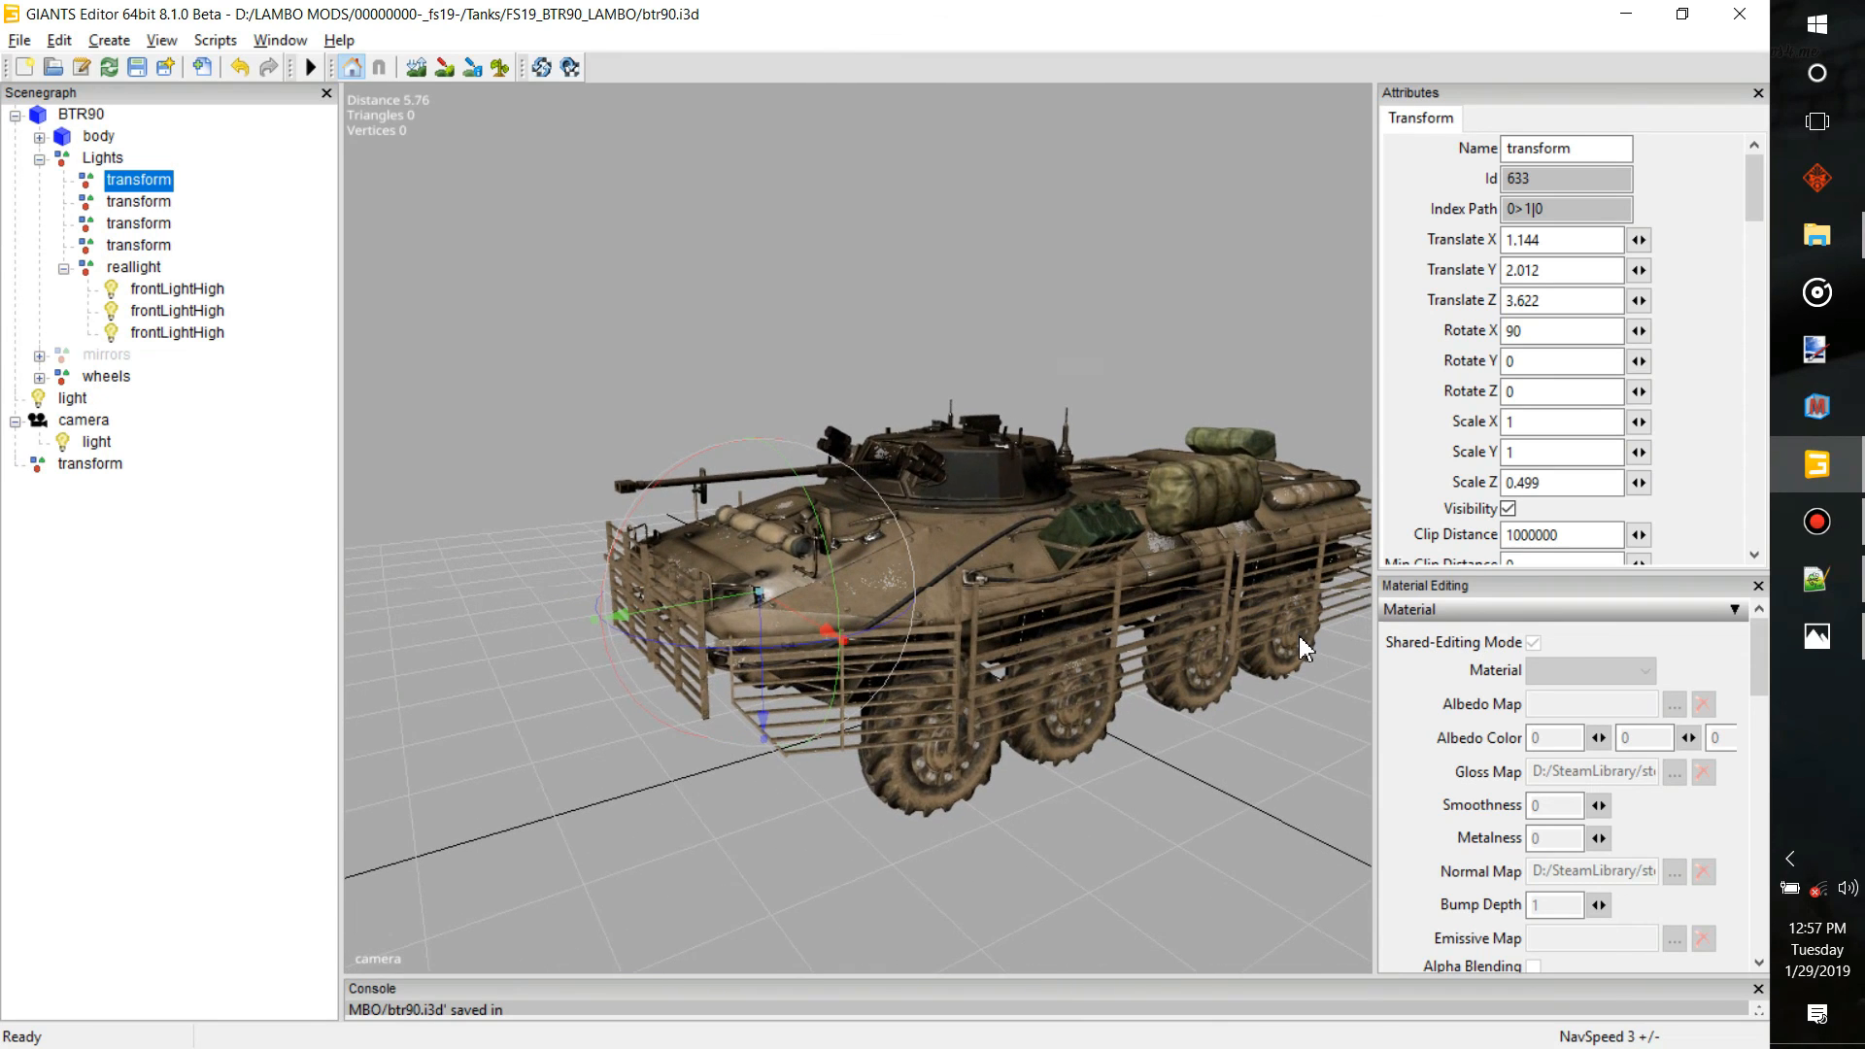